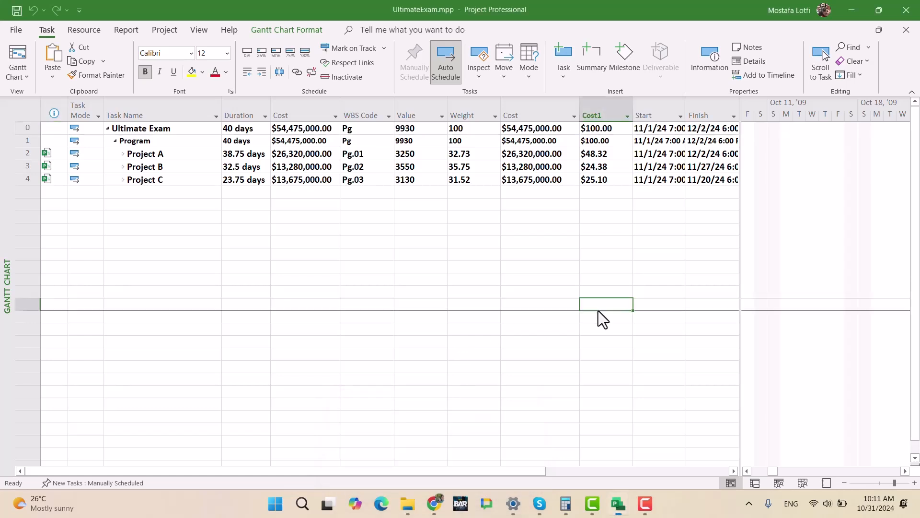
- Switch to the Project Management Proficiency test document in Chrome and review the risk management, project weighting and resource-leveling requirements
{"action": "mouse_move", "coordinate": [619, 506]}
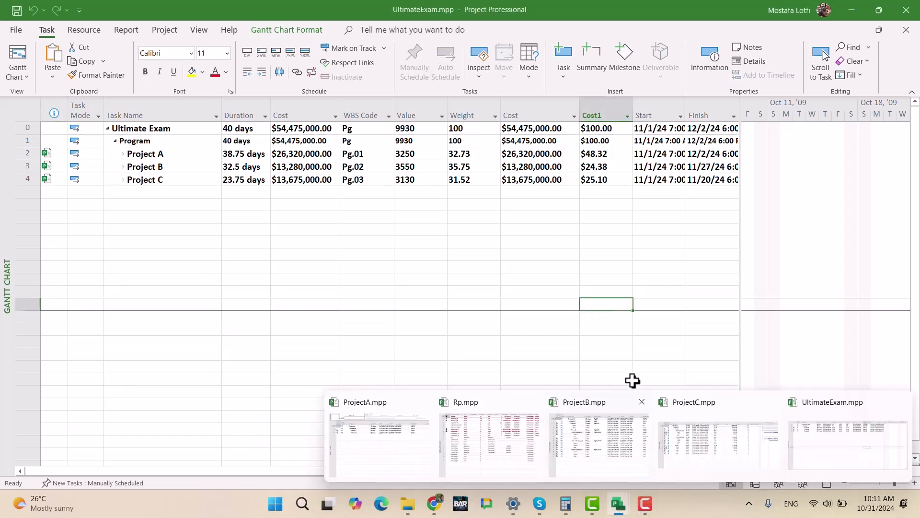
{"action": "mouse_move", "coordinate": [435, 503]}
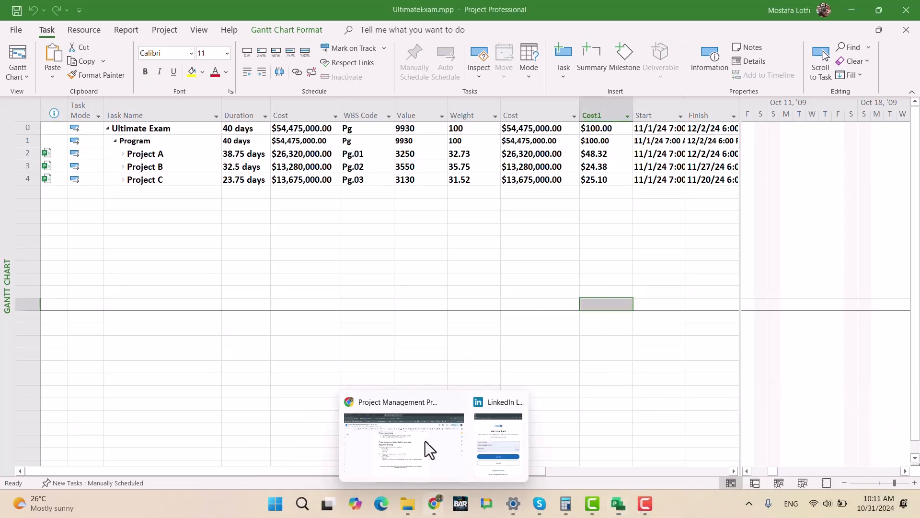
{"action": "left_click", "coordinate": [416, 467]}
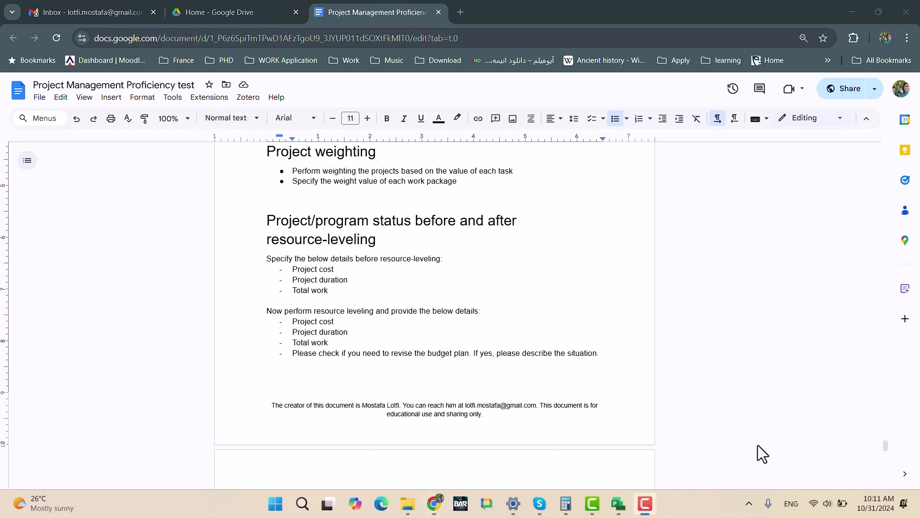
{"action": "scroll", "coordinate": [428, 238], "scroll_direction": "up", "scroll_amount": 3}
{"action": "scroll", "coordinate": [426, 244], "scroll_direction": "up", "scroll_amount": 7}
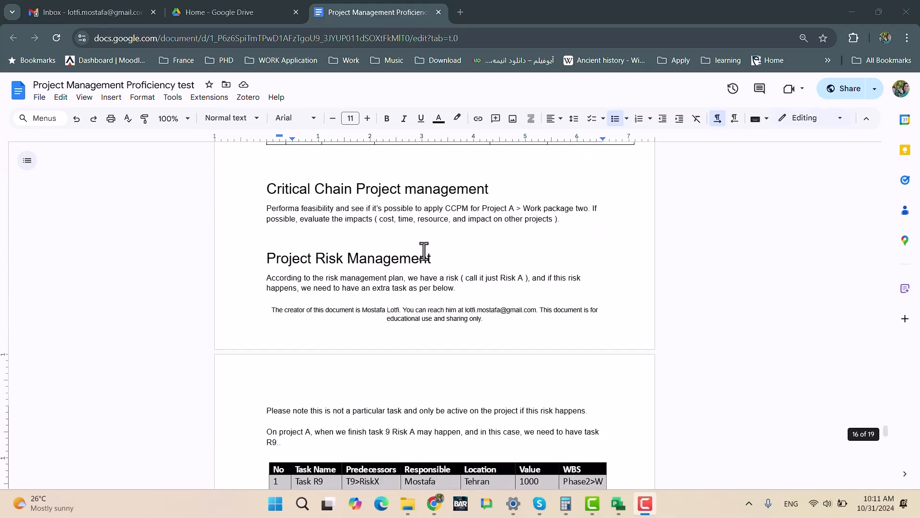
{"action": "scroll", "coordinate": [423, 251], "scroll_direction": "down", "scroll_amount": 7}
{"action": "scroll", "coordinate": [423, 275], "scroll_direction": "up", "scroll_amount": 1}
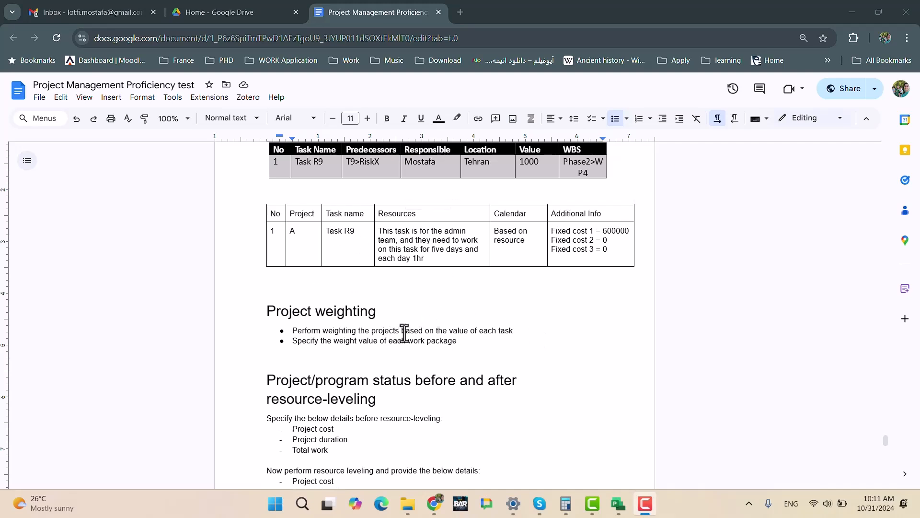
{"action": "scroll", "coordinate": [402, 331], "scroll_direction": "down", "scroll_amount": 3}
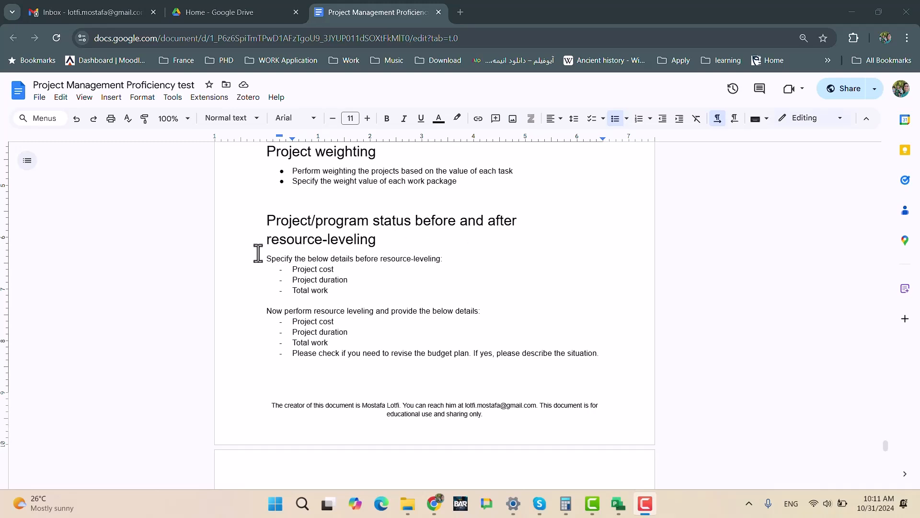
- Copy the list of details required before and after resource leveling from the document and launch Excel
{"action": "left_click_drag", "start_coordinate": [265, 259], "coordinate": [605, 360]}
{"action": "key", "text": "ctrl+c"}
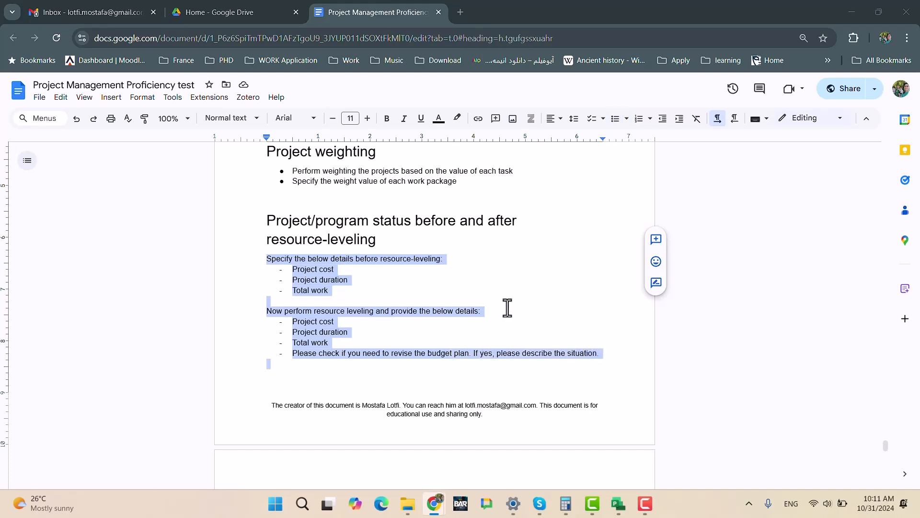
{"action": "key", "text": "super"}
{"action": "type", "text": "res"}
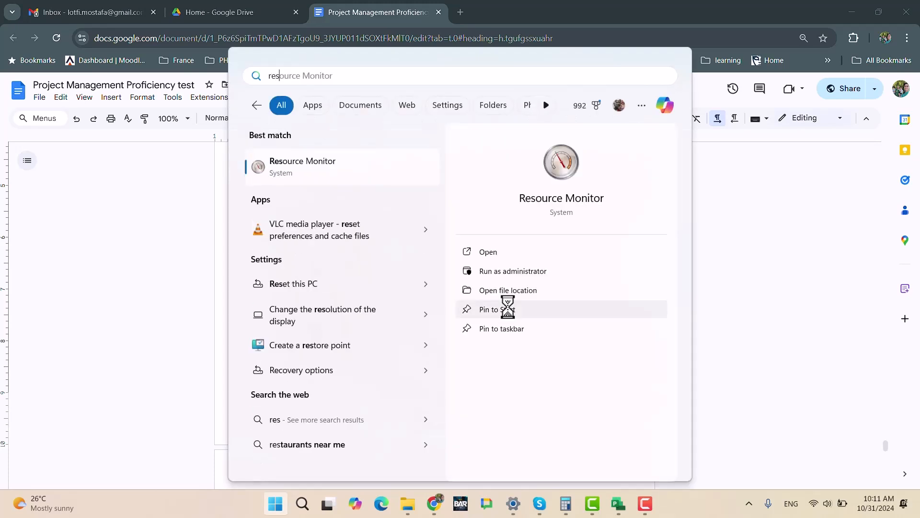
{"action": "key", "text": "BackSpace"}
{"action": "key", "text": "BackSpace"}
{"action": "key", "text": "BackSpace"}
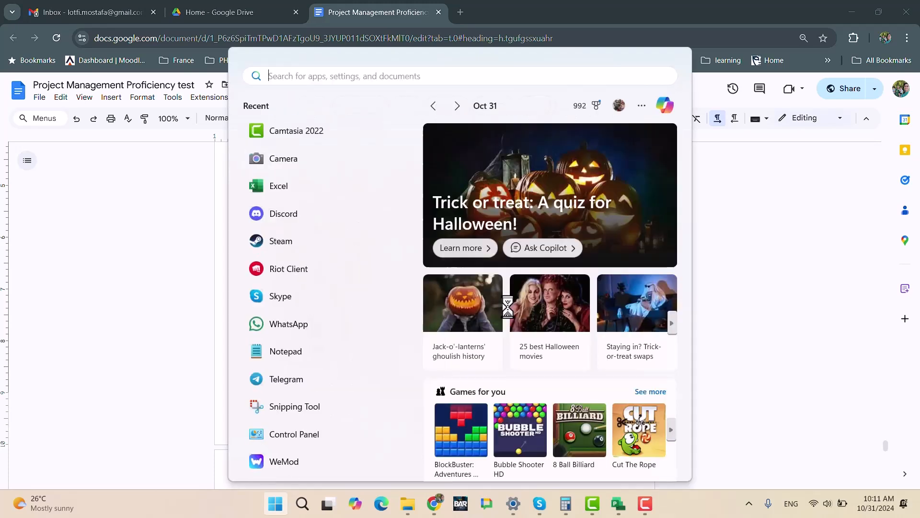
{"action": "type", "text": "excel"}
{"action": "key", "text": "Return"}
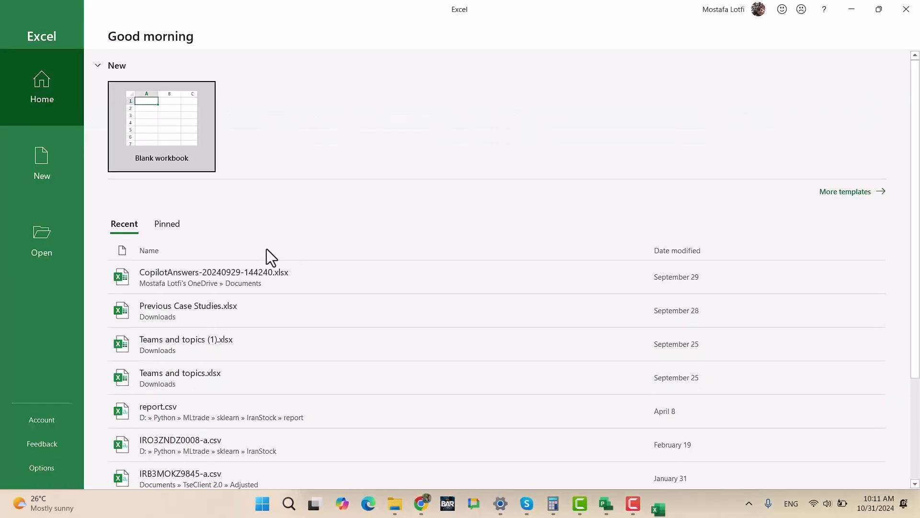
- Paste the copied requirements into a new blank workbook from cell A1 and auto-fit column A's width
{"action": "left_click", "coordinate": [157, 142]}
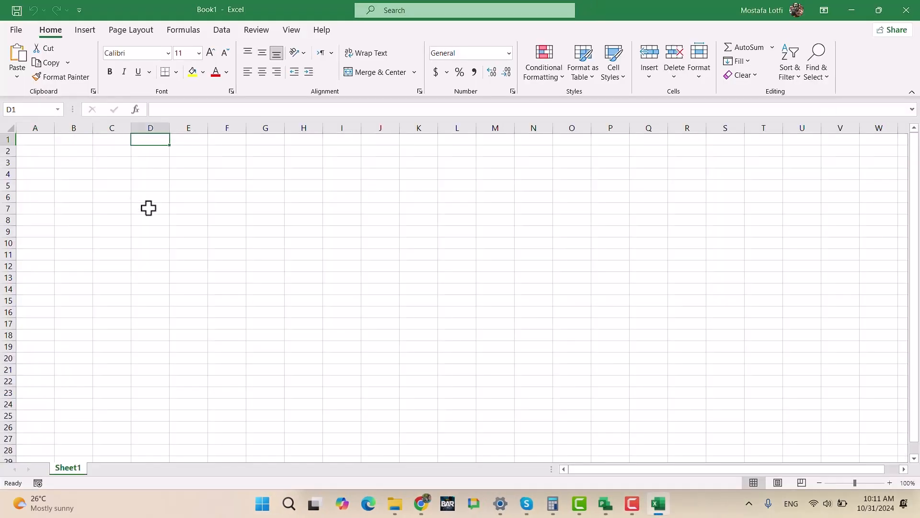
{"action": "key", "text": "ctrl+v"}
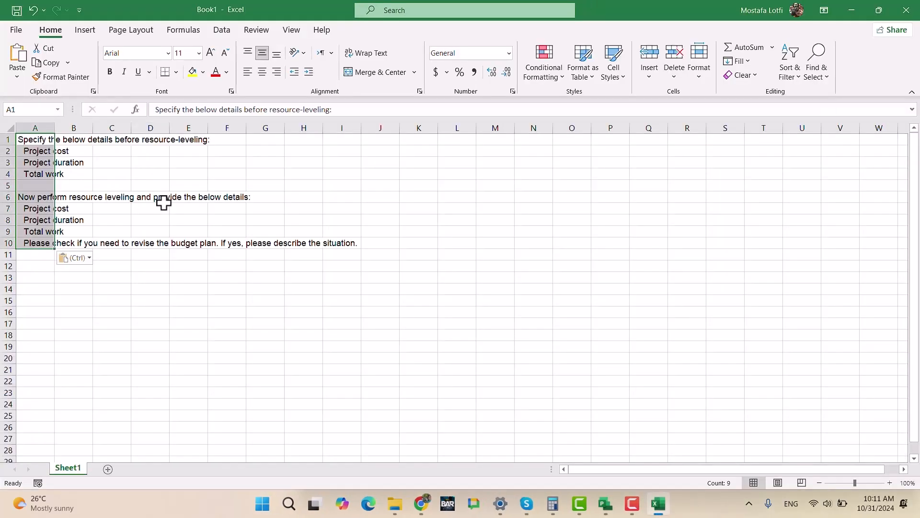
{"action": "left_click", "coordinate": [173, 332]}
{"action": "double_click", "coordinate": [57, 127]}
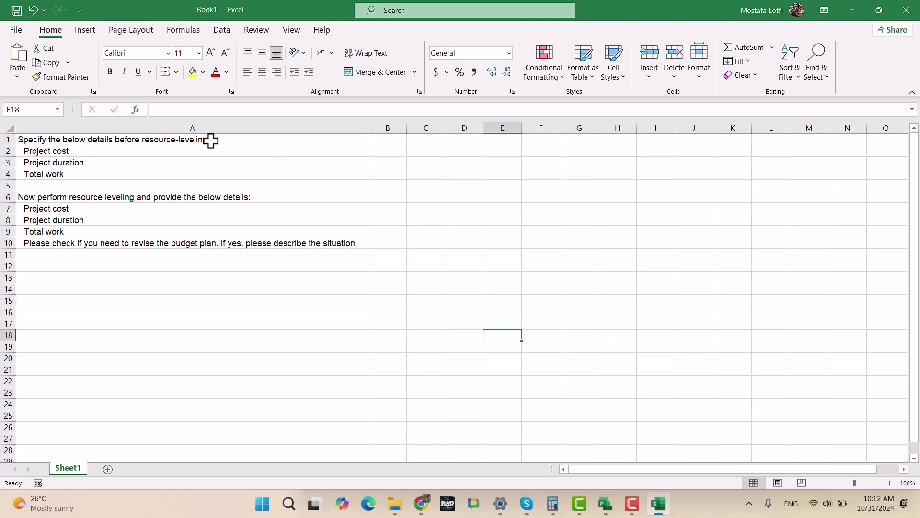
- Insert three blank rows below the Project cost row in the before resource-leveling section
{"action": "left_click", "coordinate": [127, 152]}
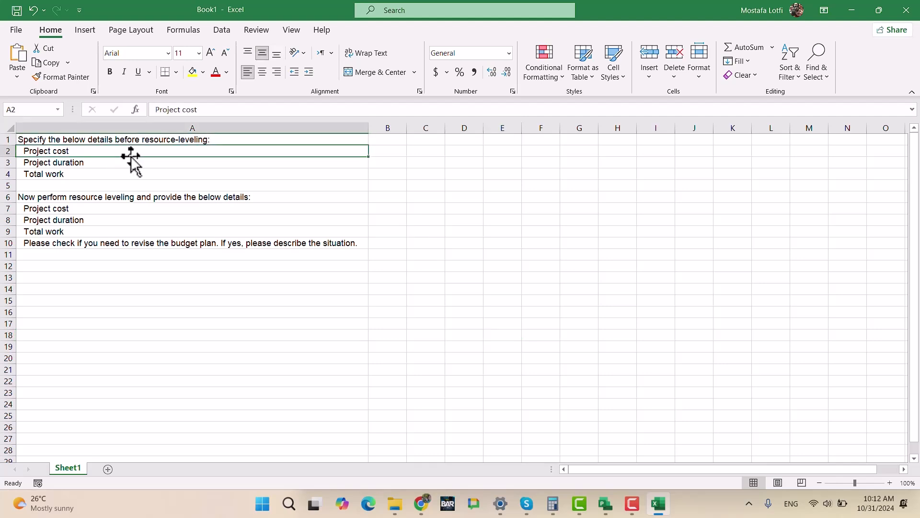
{"action": "left_click", "coordinate": [8, 162]}
{"action": "right_click", "coordinate": [8, 162]}
{"action": "left_click", "coordinate": [46, 265]}
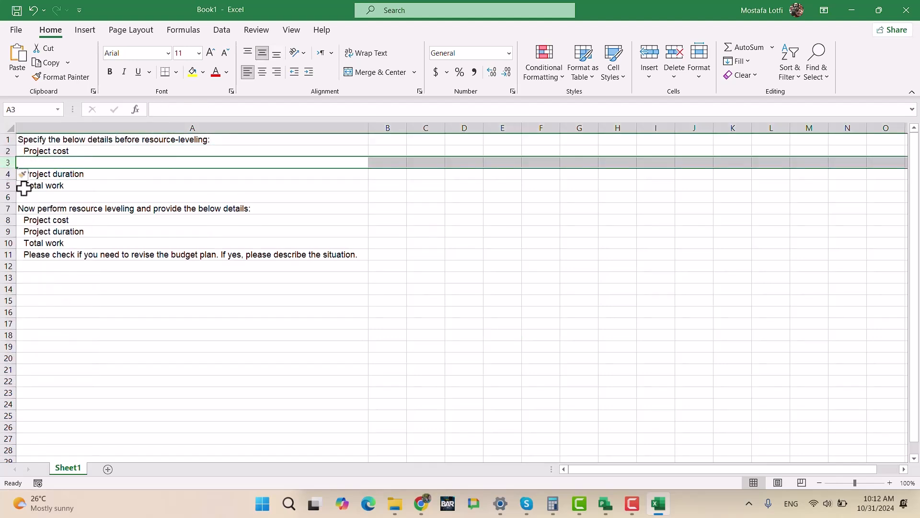
{"action": "right_click", "coordinate": [14, 163]}
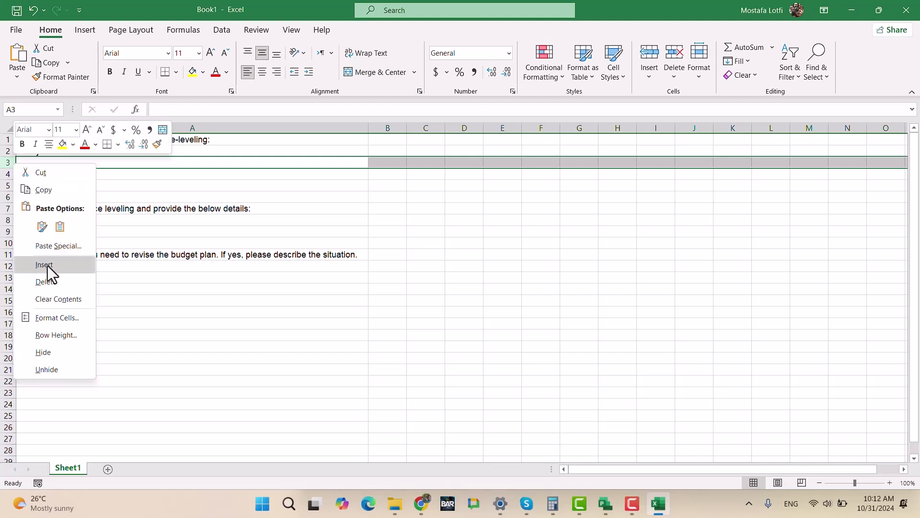
{"action": "left_click", "coordinate": [48, 265]}
{"action": "right_click", "coordinate": [11, 164]}
{"action": "left_click", "coordinate": [51, 266]}
- Insert three blank rows below the Project duration row in the before resource-leveling section
{"action": "left_click", "coordinate": [9, 208]}
{"action": "right_click", "coordinate": [8, 208]}
{"action": "left_click", "coordinate": [50, 312]}
{"action": "right_click", "coordinate": [9, 209]}
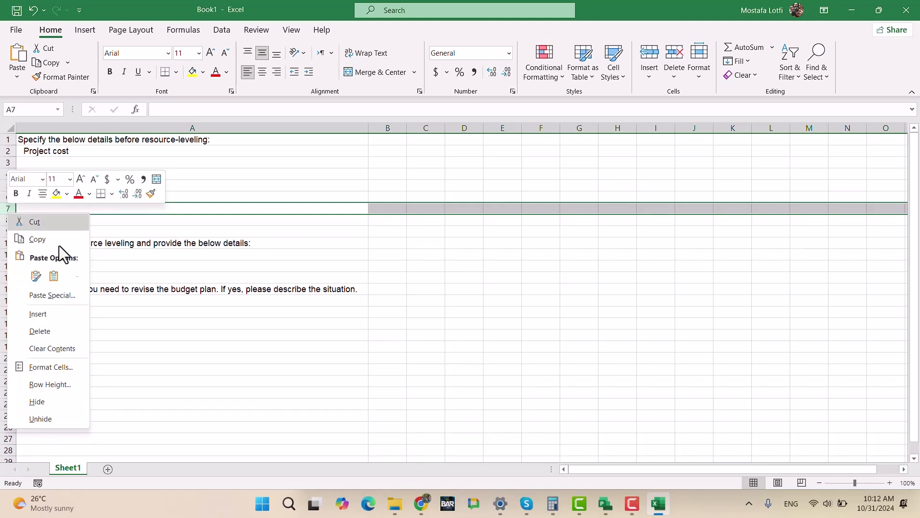
{"action": "left_click", "coordinate": [47, 313]}
{"action": "right_click", "coordinate": [13, 209]}
{"action": "left_click", "coordinate": [48, 311]}
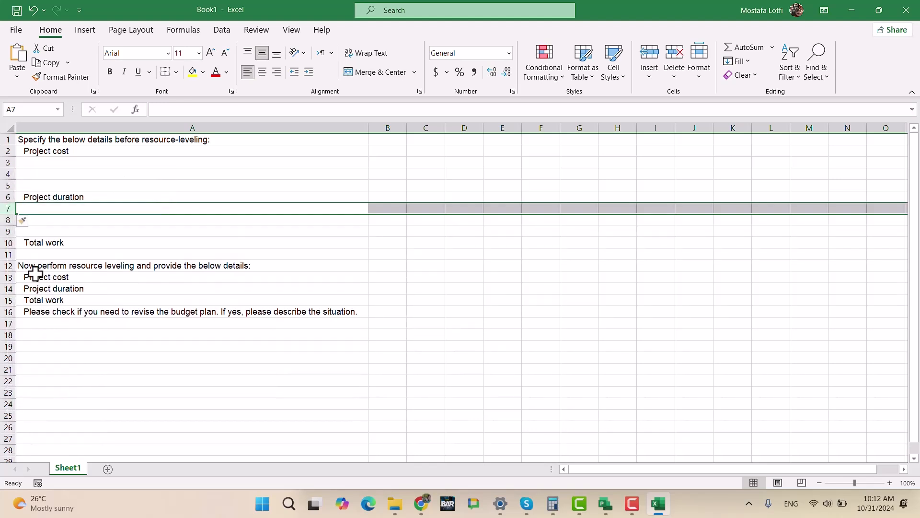
- Insert two more blank rows below the Total work row in the before resource-leveling section
{"action": "left_click", "coordinate": [9, 254]}
{"action": "right_click", "coordinate": [11, 255]}
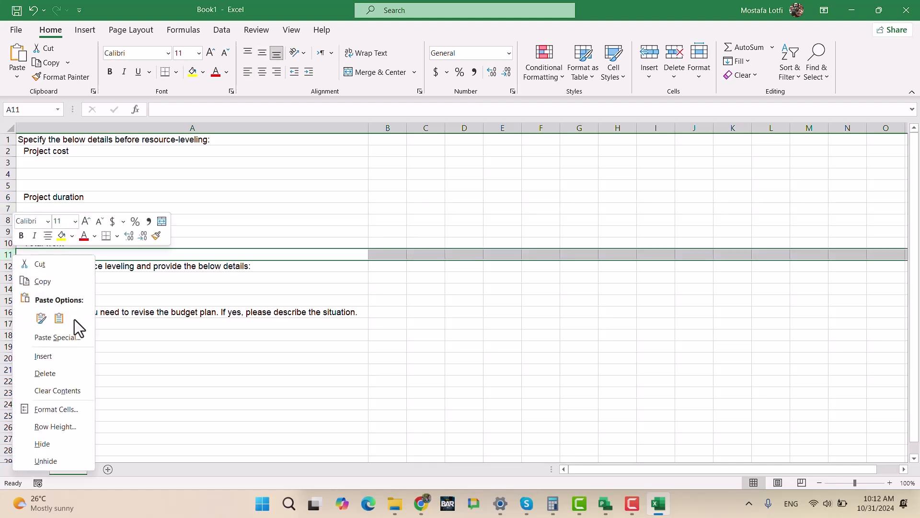
{"action": "left_click", "coordinate": [57, 357]}
{"action": "right_click", "coordinate": [12, 254]}
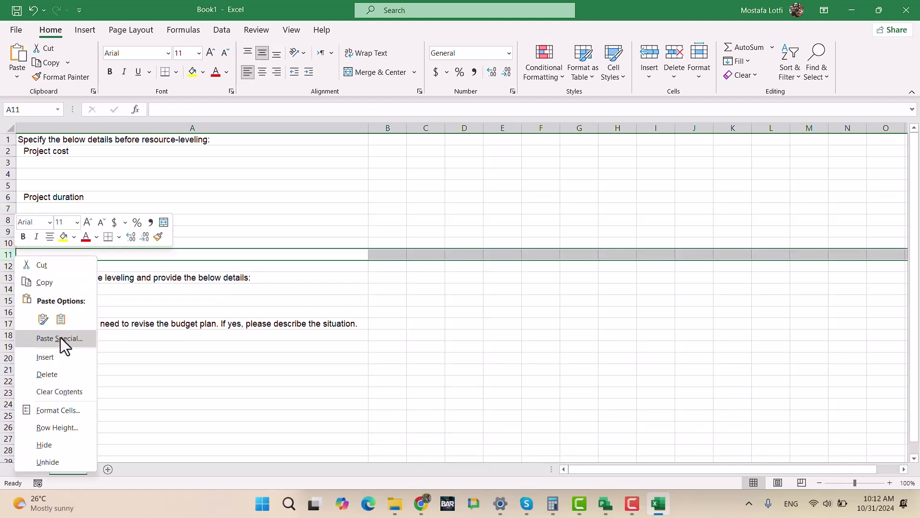
{"action": "left_click", "coordinate": [62, 358]}
{"action": "left_click", "coordinate": [214, 316]}
{"action": "left_click", "coordinate": [117, 162]}
{"action": "type", "text": "A"}
{"action": "key", "text": "Return"}
{"action": "left_click", "coordinate": [116, 161]}
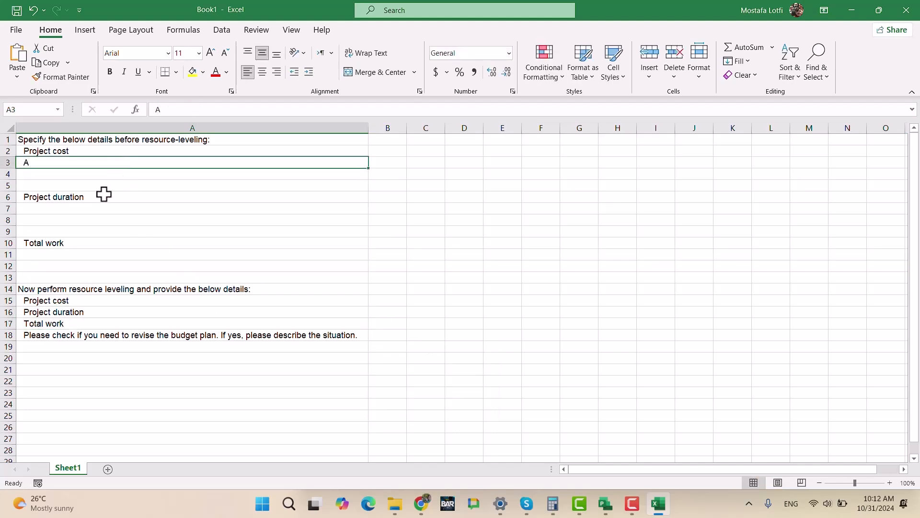
{"action": "key", "text": "BackSpace"}
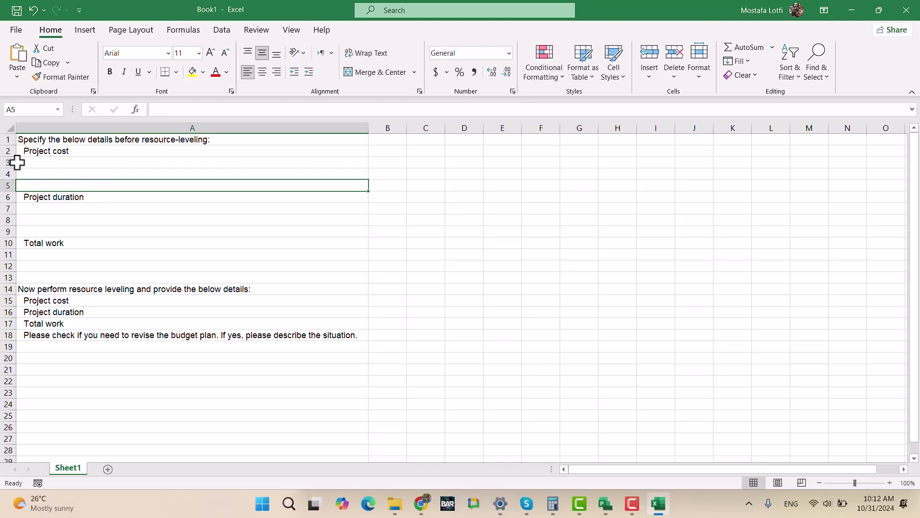
{"action": "left_click", "coordinate": [7, 163]}
{"action": "right_click", "coordinate": [10, 164]}
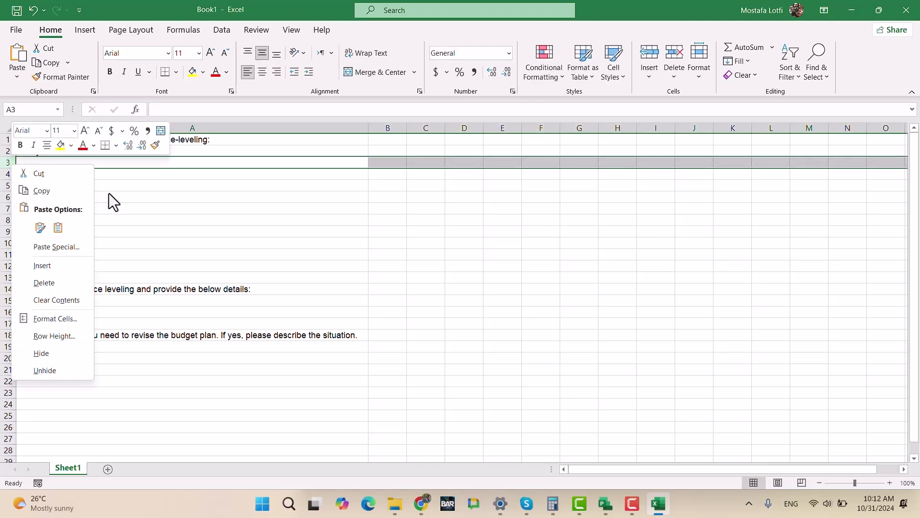
{"action": "key", "text": "Escape"}
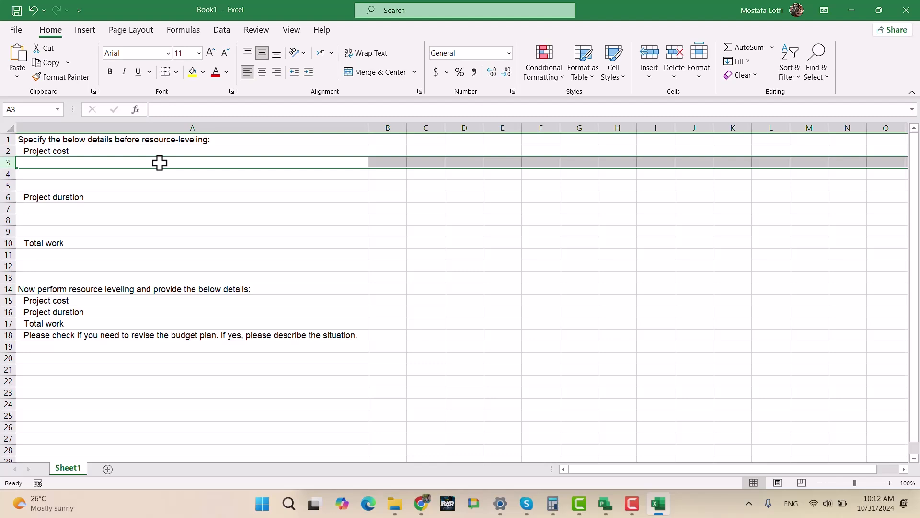
- Enter the project labels A, B and C in cells A3 to A5 under the first Project cost heading
{"action": "left_click", "coordinate": [160, 163]}
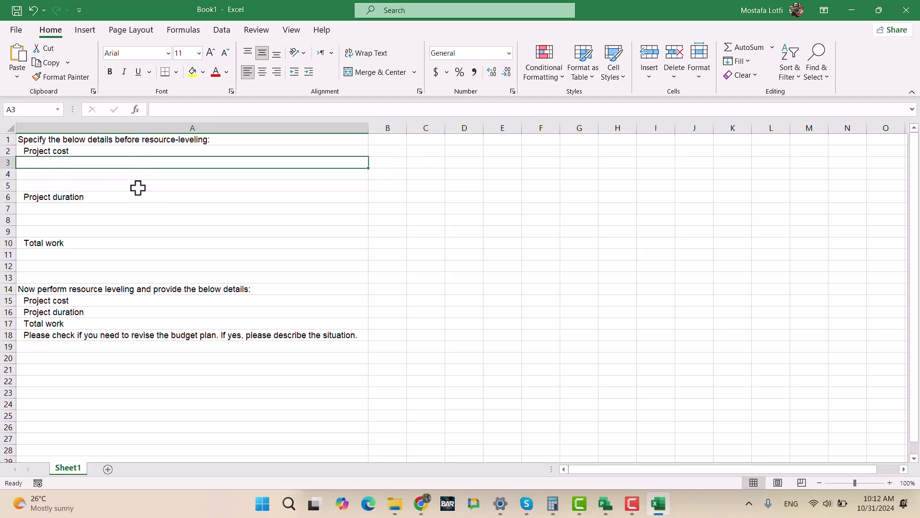
{"action": "type", "text": "A"}
{"action": "key", "text": "Return"}
{"action": "type", "text": "B"}
{"action": "key", "text": "Return"}
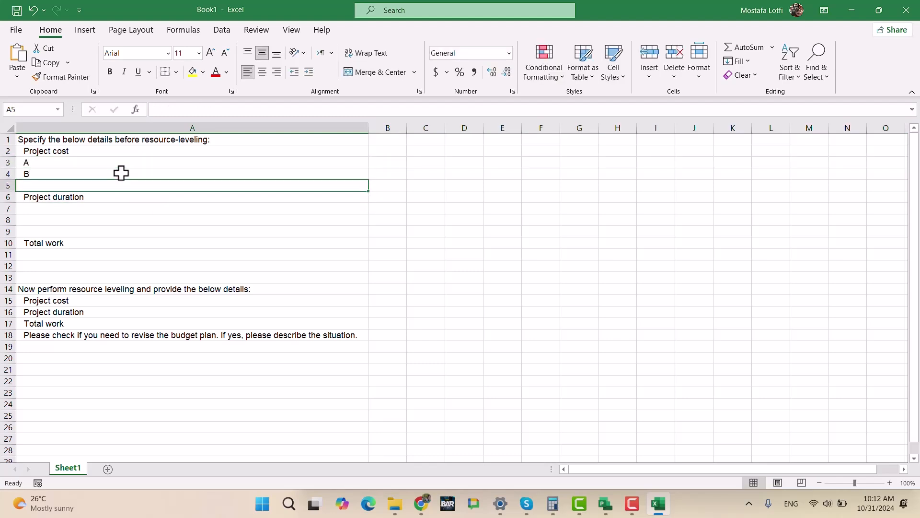
{"action": "type", "text": "C"}
{"action": "key", "text": "Return"}
{"action": "key", "text": "Return"}
- Enter the project labels A, B and C in cells A7 to A9 under the first Project duration heading
{"action": "type", "text": "A"}
{"action": "key", "text": "Return"}
{"action": "type", "text": "V"}
{"action": "key", "text": "BackSpace"}
{"action": "type", "text": "B"}
{"action": "key", "text": "Return"}
{"action": "type", "text": "C"}
{"action": "key", "text": "Return"}
- Enter the project labels A, B and C in cells A11 to A13 under the first Total work heading
{"action": "key", "text": "Return"}
{"action": "type", "text": "A"}
{"action": "key", "text": "Return"}
{"action": "type", "text": "B"}
{"action": "key", "text": "Return"}
{"action": "type", "text": "C"}
{"action": "key", "text": "Up"}
{"action": "key", "text": "Up"}
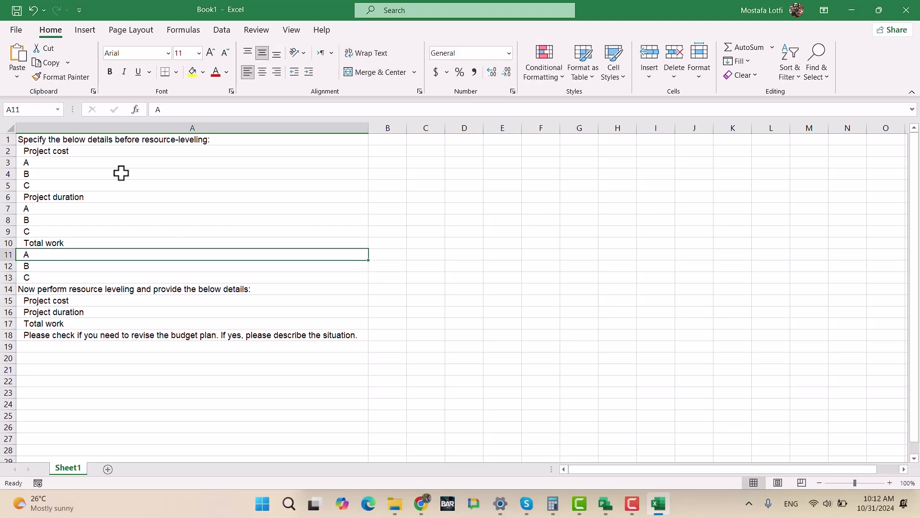
{"action": "left_click", "coordinate": [109, 173]}
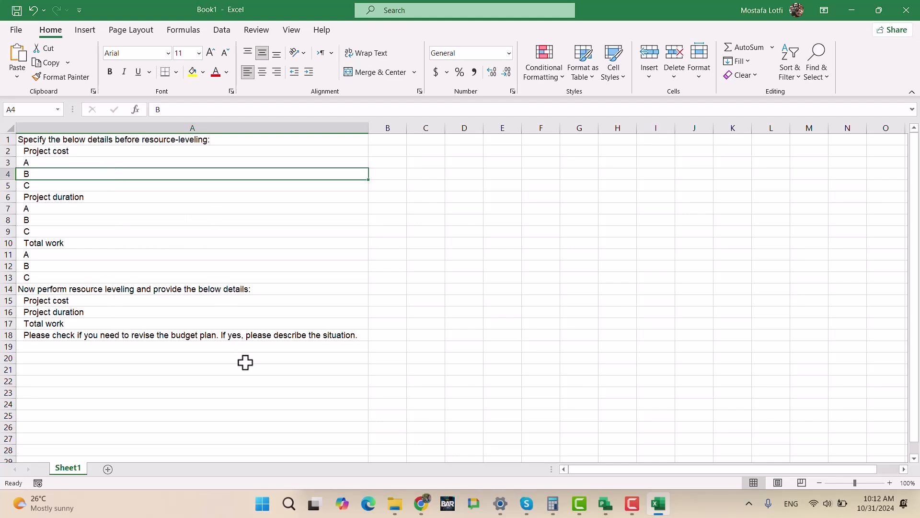
- Switch to ProjectA.mpp in Microsoft Project and open its project statistics to read the current duration, work and cost
{"action": "left_click", "coordinate": [658, 503]}
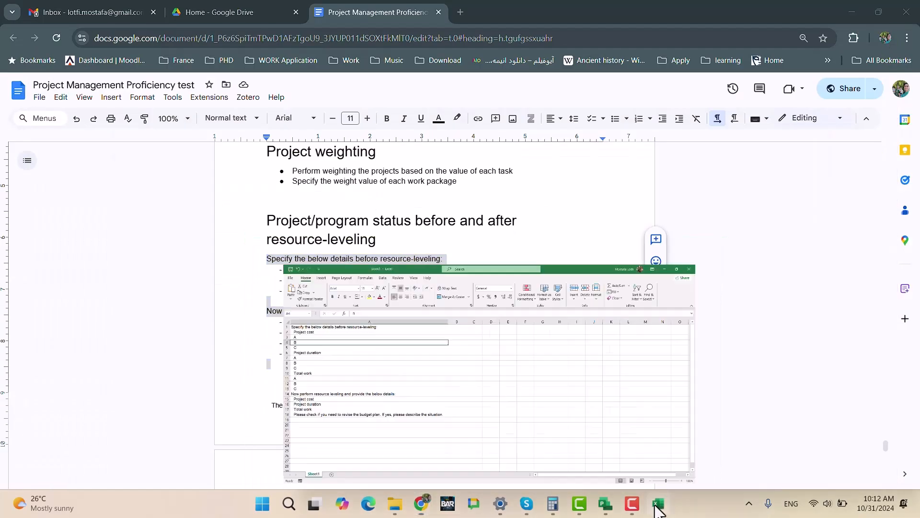
{"action": "left_click", "coordinate": [658, 503]}
{"action": "left_click", "coordinate": [605, 502]}
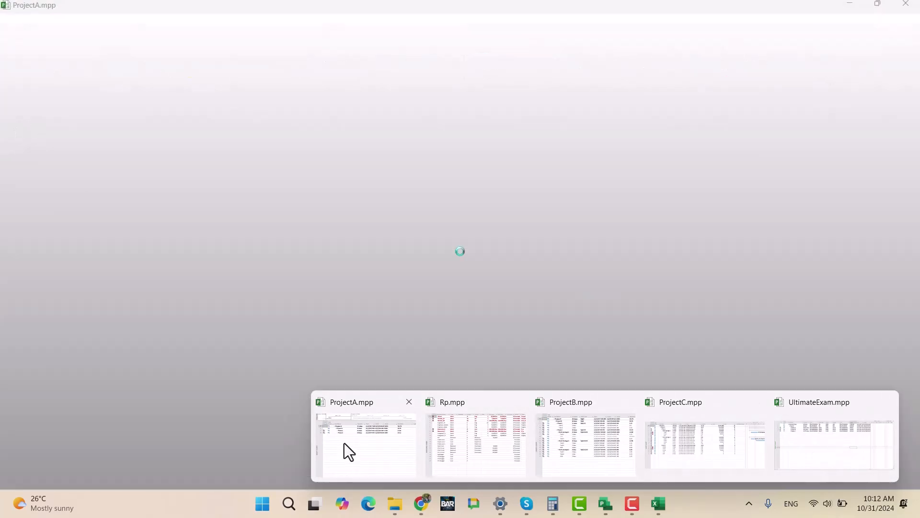
{"action": "left_click", "coordinate": [344, 443]}
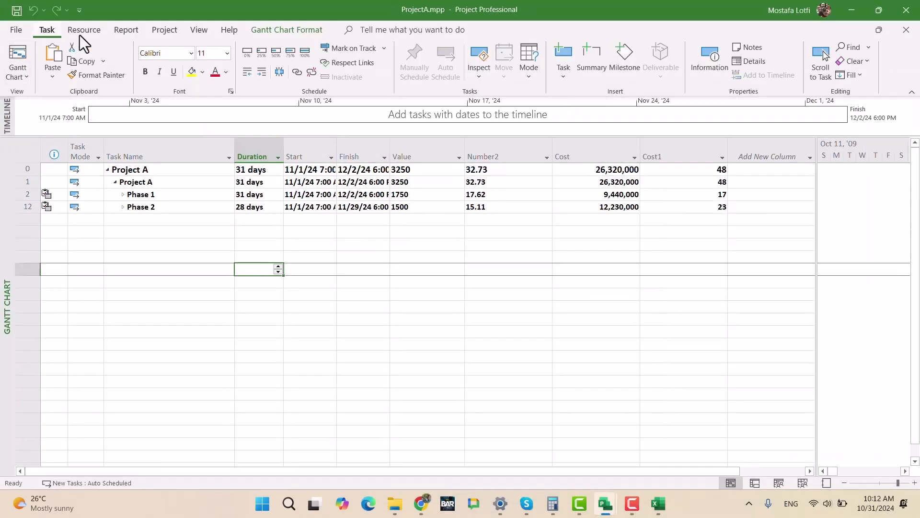
{"action": "left_click", "coordinate": [164, 29]}
{"action": "left_click", "coordinate": [144, 61]}
{"action": "left_click", "coordinate": [363, 343]}
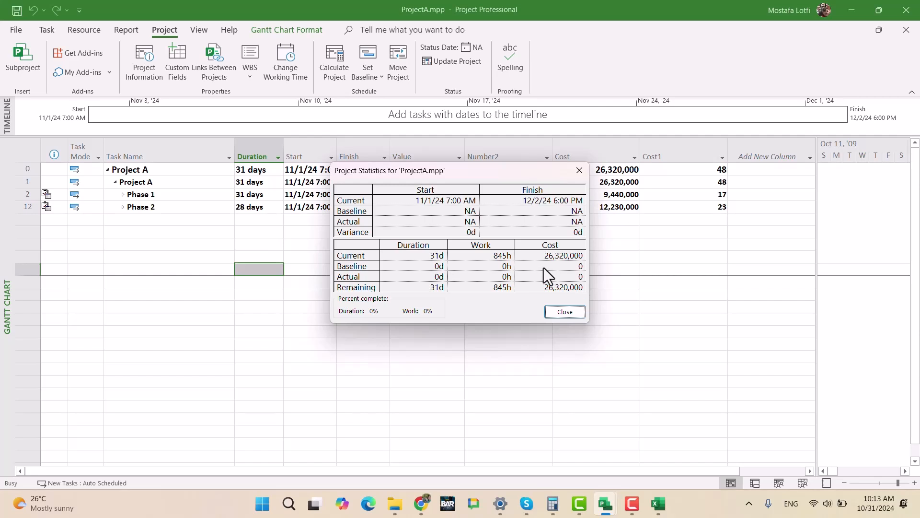
{"action": "left_click_drag", "start_coordinate": [461, 170], "coordinate": [457, 253]}
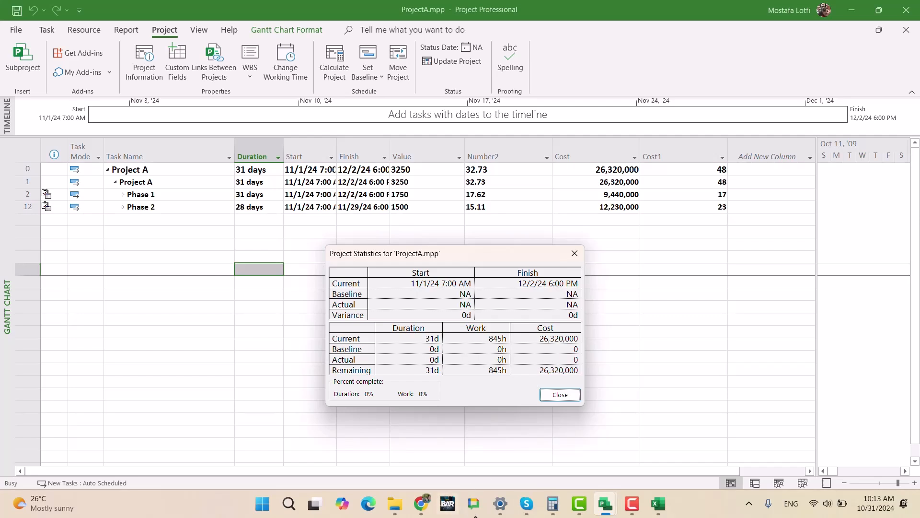
- Switch to Excel and enter 26320000 as Project A's cost in cell B3
{"action": "left_click", "coordinate": [659, 503]}
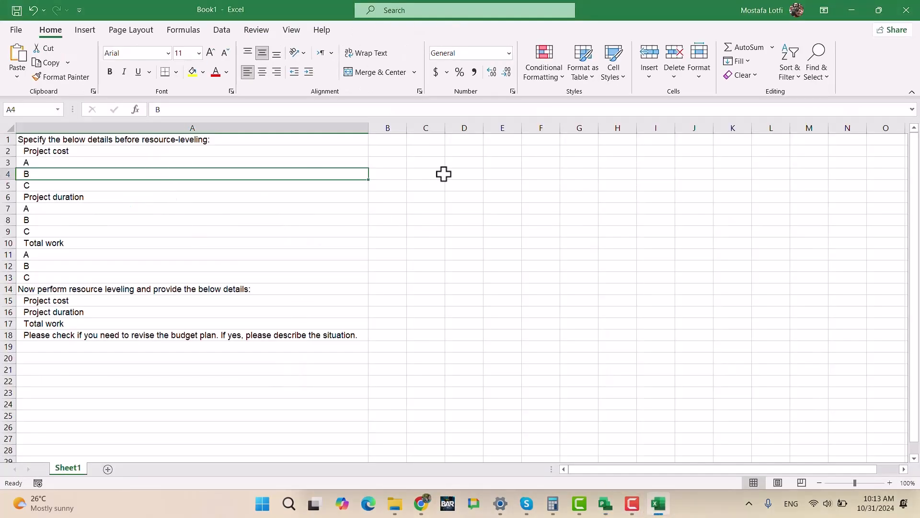
{"action": "left_click", "coordinate": [399, 174]}
{"action": "key", "text": "Up"}
{"action": "type", "text": "26"}
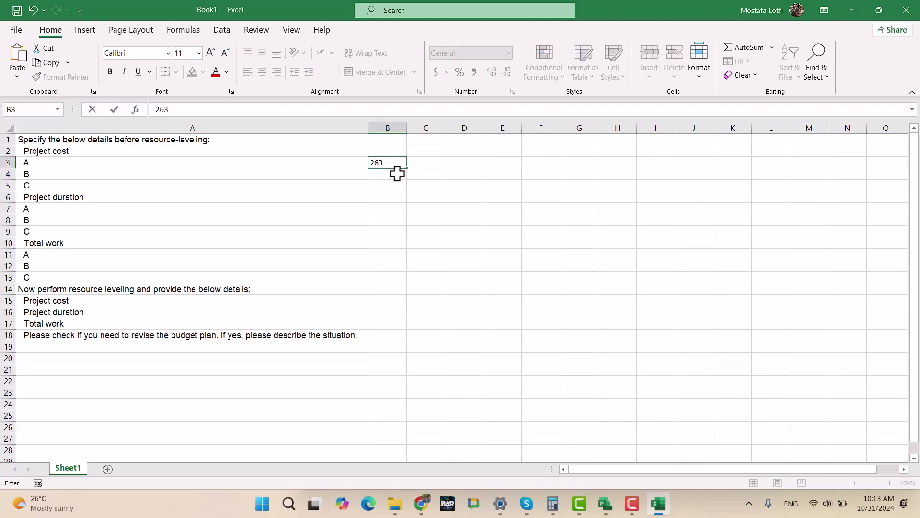
{"action": "key", "text": "Return"}
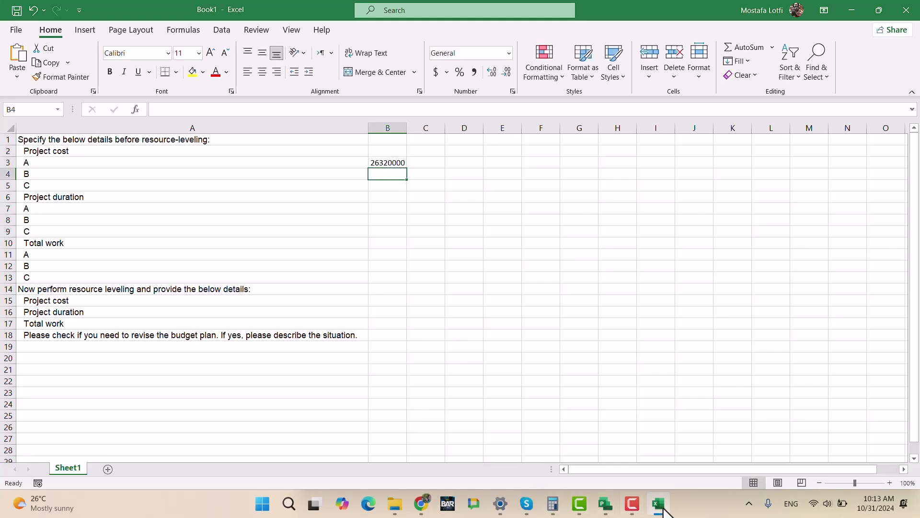
- Recheck Project A's statistics in Microsoft Project, and enter its duration in Excel cell B7 as 31 D
{"action": "left_click", "coordinate": [606, 506]}
{"action": "mouse_move", "coordinate": [606, 507]}
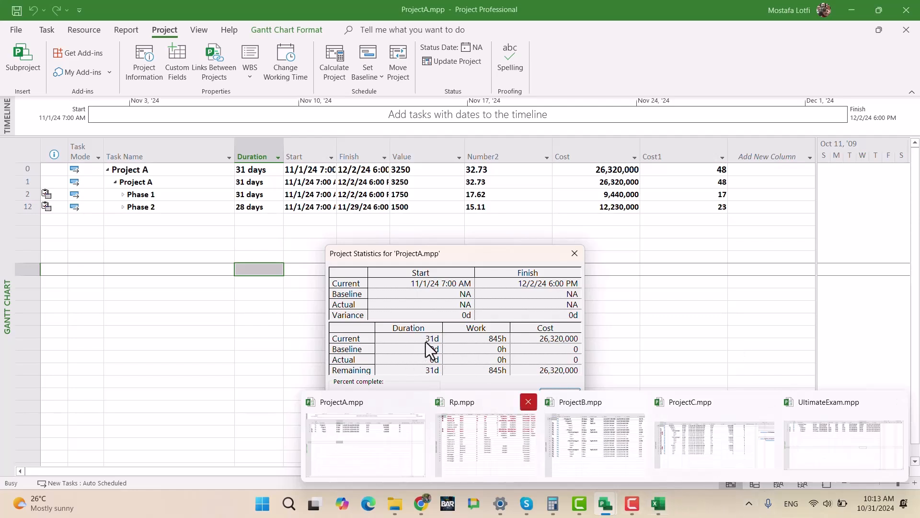
{"action": "left_click", "coordinate": [658, 504]}
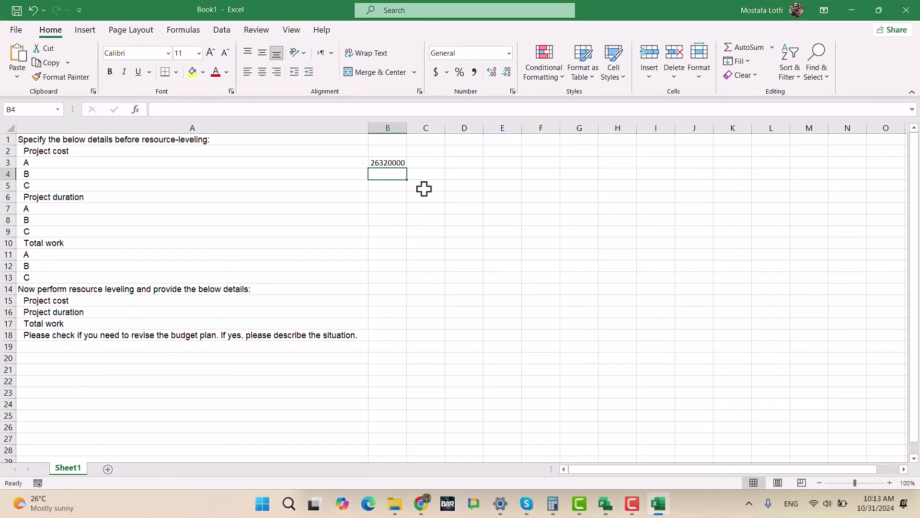
{"action": "key", "text": "Down"}
{"action": "key", "text": "Down"}
{"action": "key", "text": "Down"}
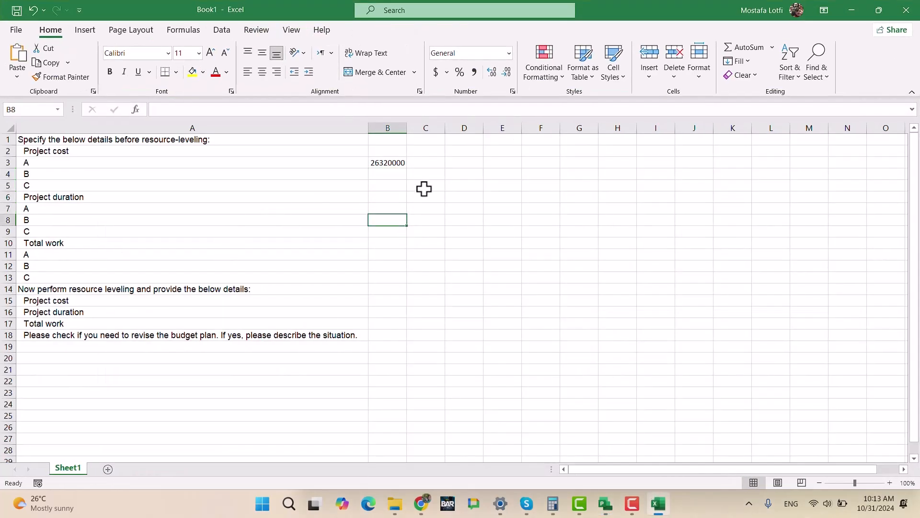
{"action": "type", "text": "31"}
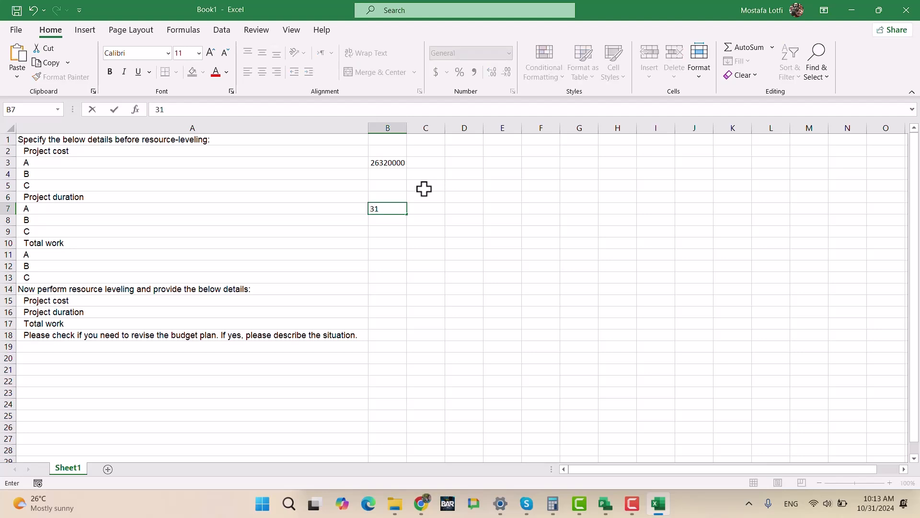
{"action": "key", "text": "Return"}
{"action": "key", "text": "Down"}
{"action": "key", "text": "Down"}
{"action": "key", "text": "Up"}
{"action": "key", "text": "Up"}
{"action": "key", "text": "Up"}
{"action": "key", "text": "Down"}
{"action": "key", "text": "Up"}
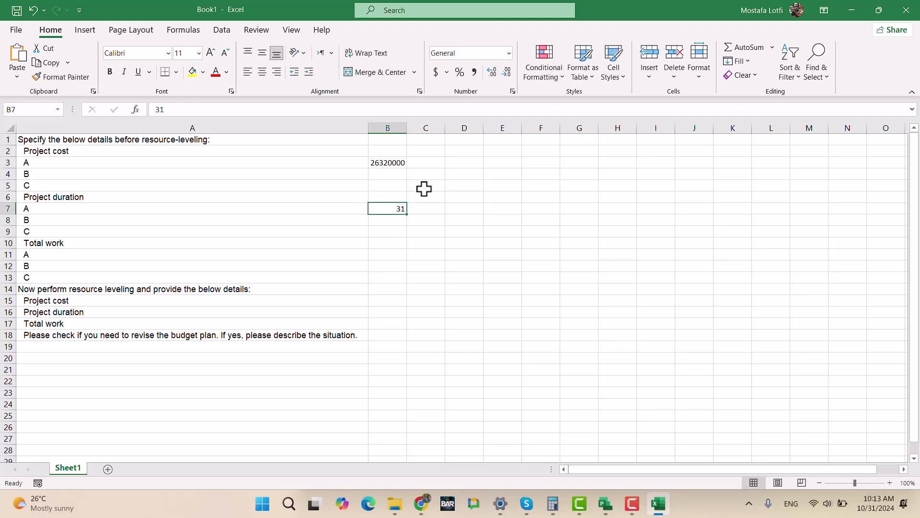
{"action": "type", "text": "D"}
{"action": "key", "text": "Return"}
- Enter 845 Hrs as Project A's total work in cell B11
{"action": "key", "text": "Down"}
{"action": "key", "text": "Down"}
{"action": "key", "text": "Down"}
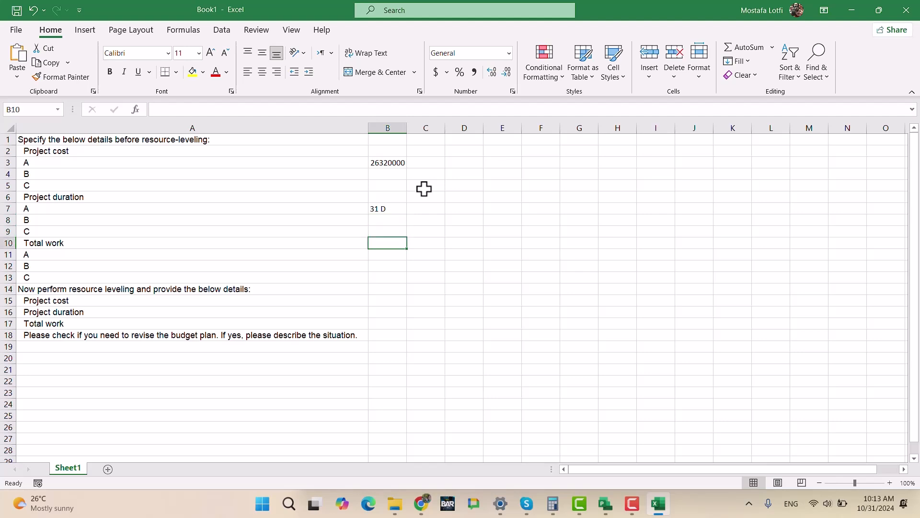
{"action": "key", "text": "Down"}
{"action": "key", "text": "Down"}
{"action": "key", "text": "Up"}
{"action": "key", "text": "Up"}
{"action": "key", "text": "Up"}
{"action": "key", "text": "Down"}
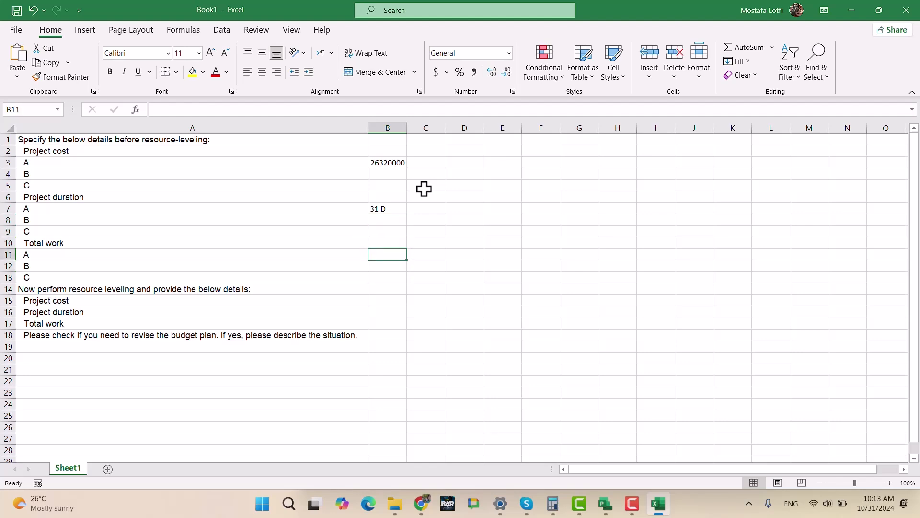
{"action": "type", "text": "845"}
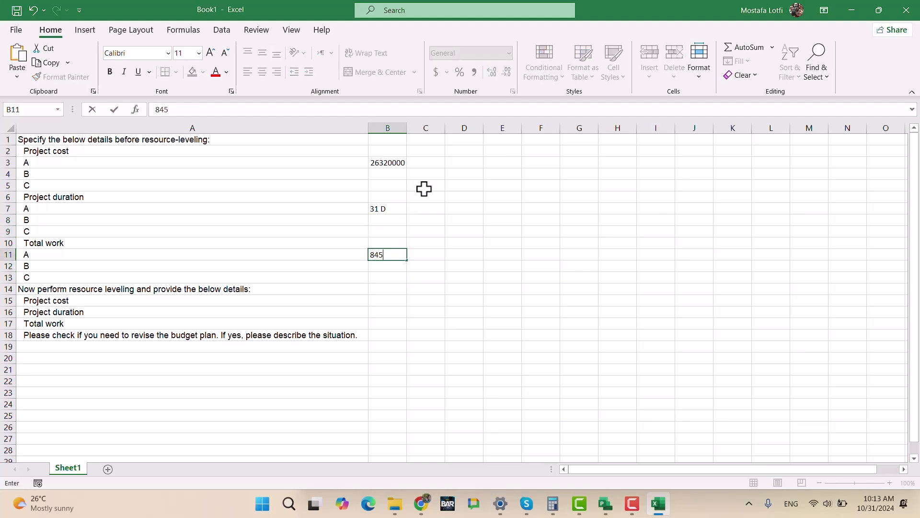
{"action": "key", "text": "Return"}
{"action": "key", "text": "Up"}
{"action": "type", "text": "8"}
{"action": "key", "text": "Return"}
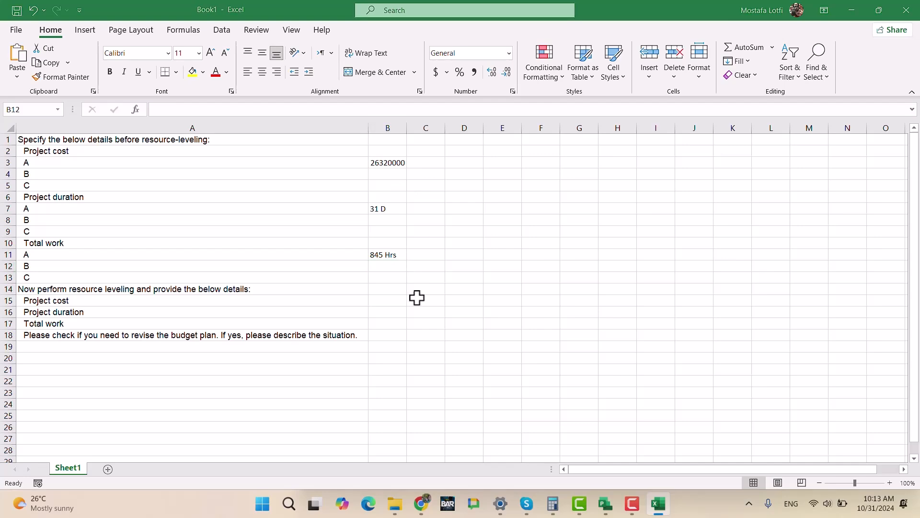
- Switch to Microsoft Project, close the ProjectA.mpp statistics, and open the project statistics of ProjectB.mpp
{"action": "key", "text": "alt+Tab"}
{"action": "left_click", "coordinate": [658, 503]}
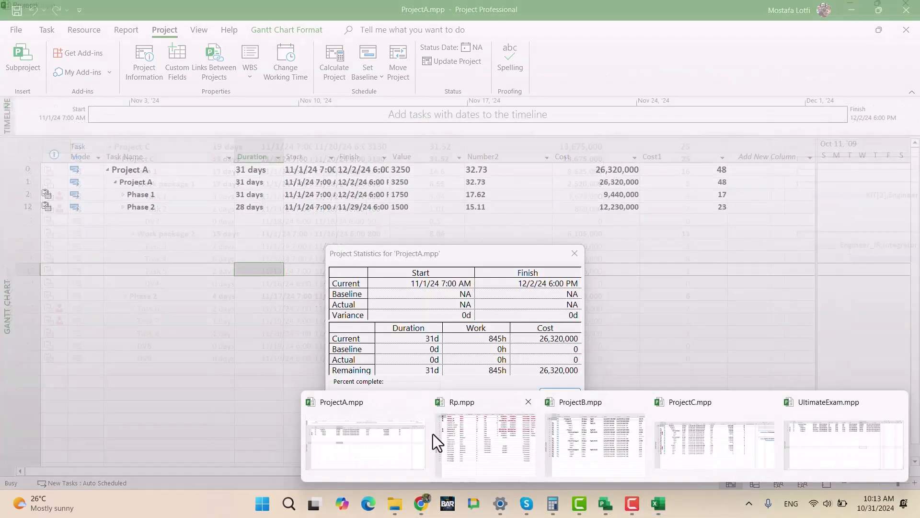
{"action": "left_click", "coordinate": [421, 436]}
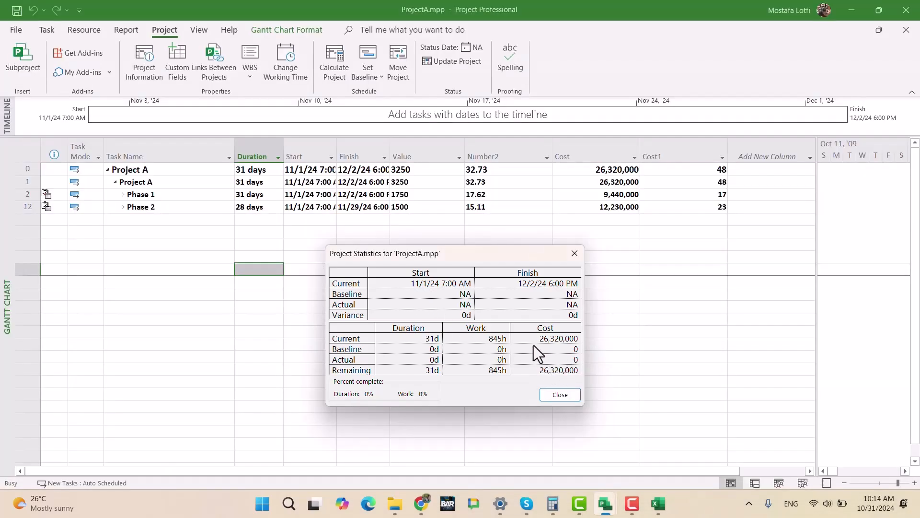
{"action": "left_click", "coordinate": [560, 395]}
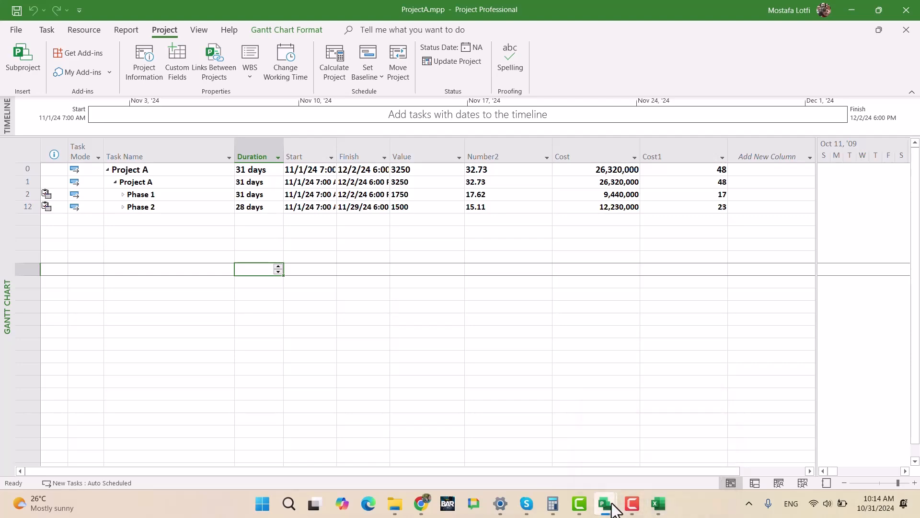
{"action": "mouse_move", "coordinate": [613, 509]}
{"action": "left_click", "coordinate": [566, 432]}
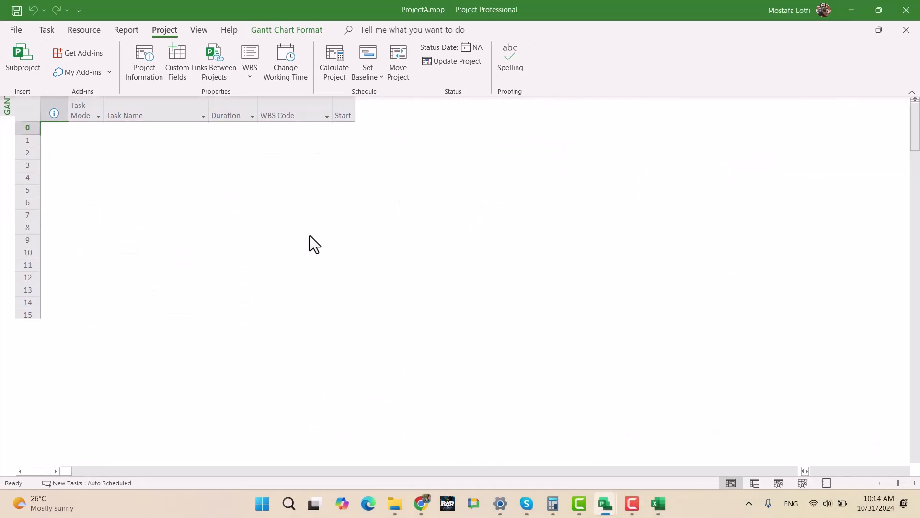
{"action": "left_click", "coordinate": [146, 67]}
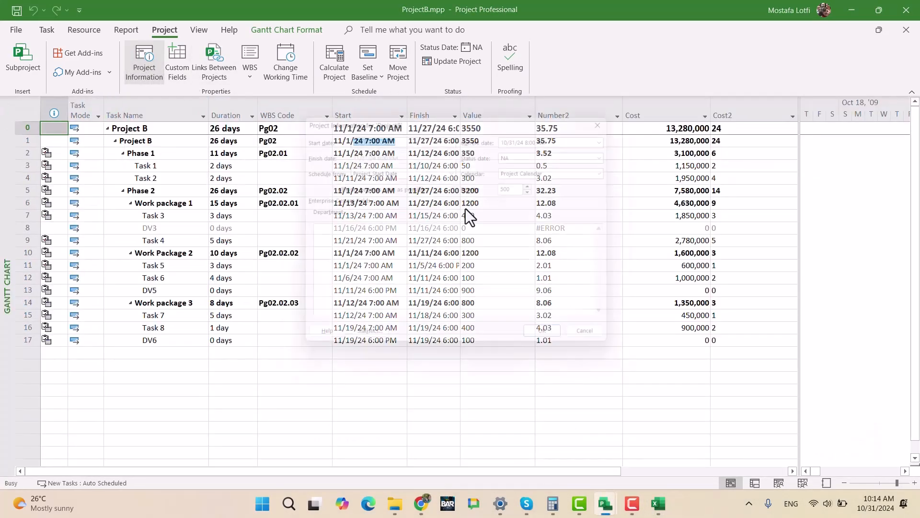
{"action": "left_click", "coordinate": [365, 343]}
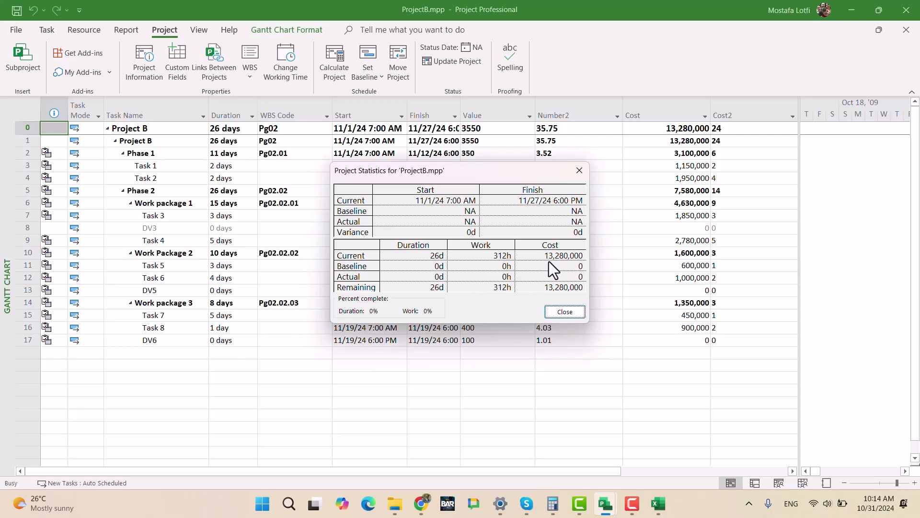
- Switch to Excel and enter 13280000 as Project B's cost in cell B4
{"action": "mouse_move", "coordinate": [659, 503]}
{"action": "left_click", "coordinate": [452, 391]}
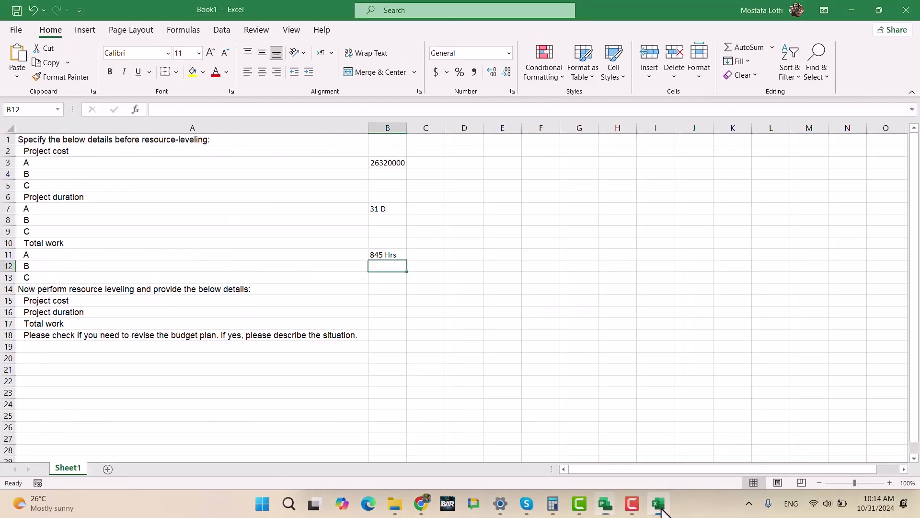
{"action": "left_click", "coordinate": [400, 175]}
{"action": "type", "text": "13280000"}
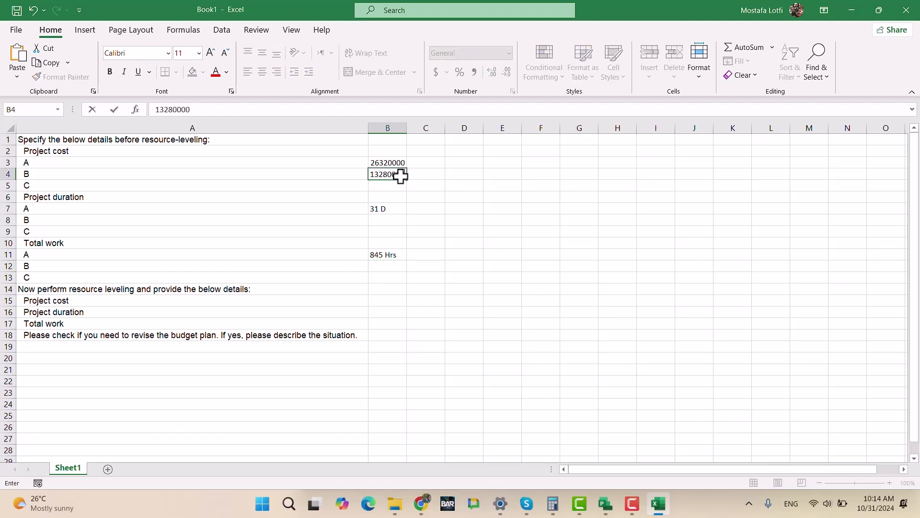
{"action": "key", "text": "Return"}
- Recheck the ProjectB.mpp statistics in Microsoft Project, and enter 26 d as Project B's duration in Excel cell B8
{"action": "mouse_move", "coordinate": [605, 506]}
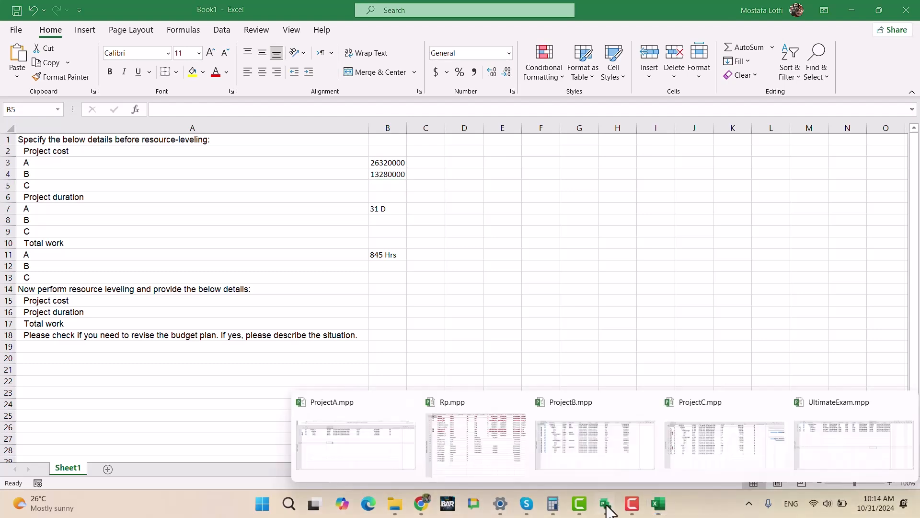
{"action": "left_click", "coordinate": [595, 444]}
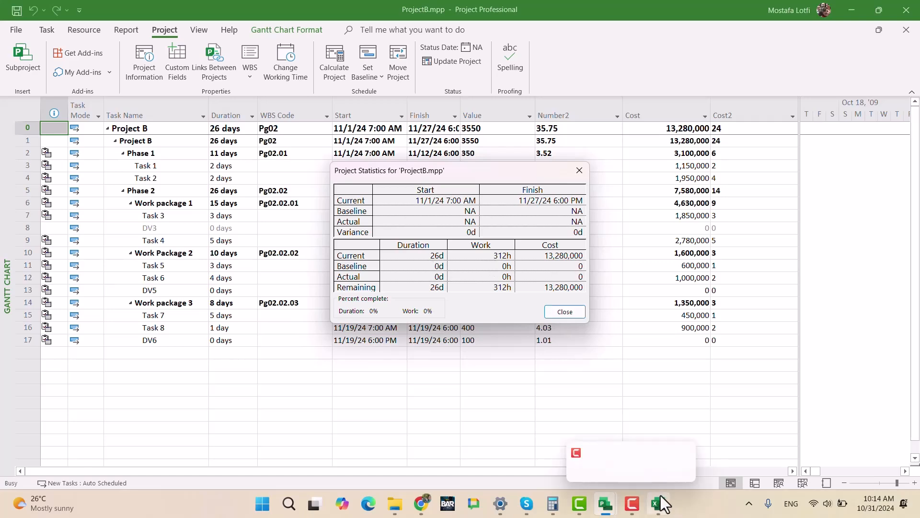
{"action": "mouse_move", "coordinate": [598, 509]}
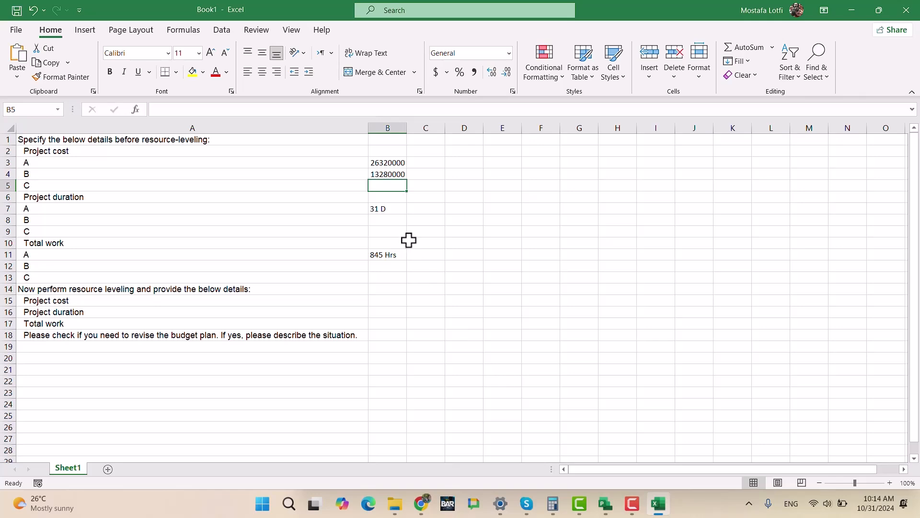
{"action": "left_click", "coordinate": [395, 220]}
{"action": "type", "text": "26 d"}
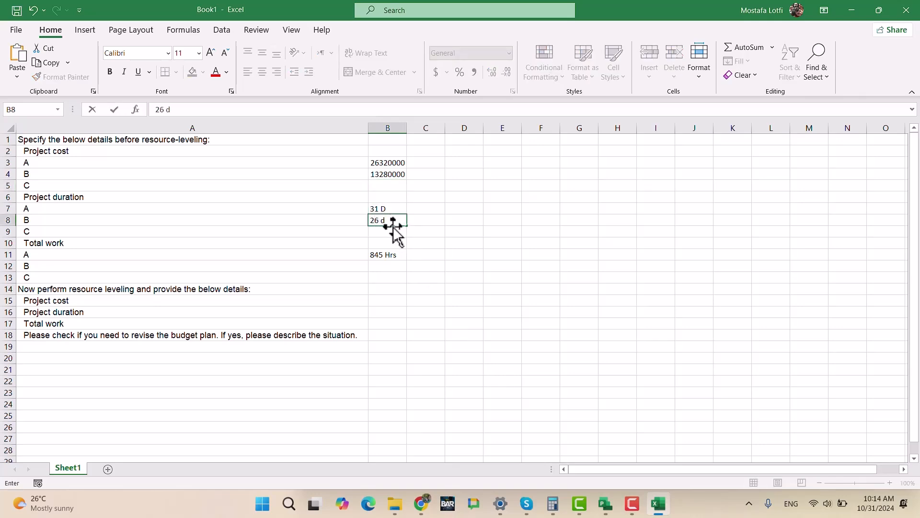
{"action": "key", "text": "Return"}
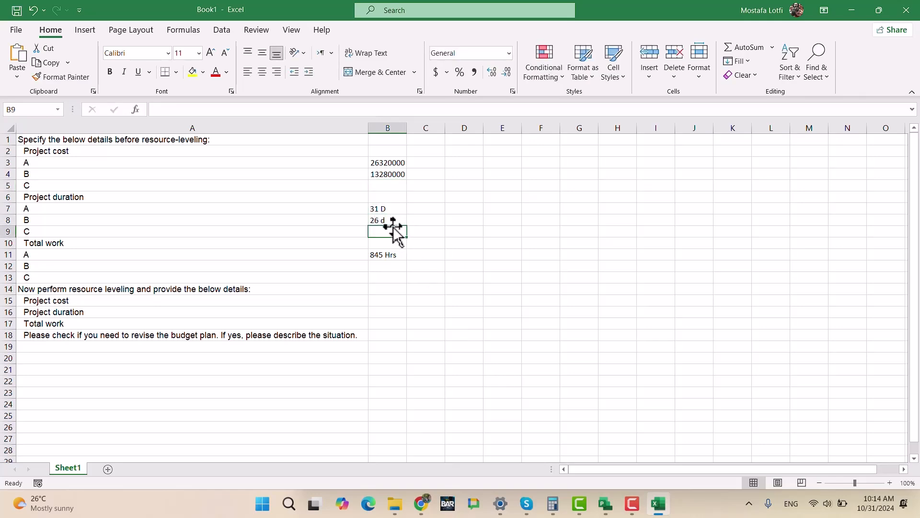
- Re-enter Project A's duration in cell B7 as 31 d with a lowercase unit
{"action": "key", "text": "Up"}
{"action": "key", "text": "Up"}
{"action": "type", "text": "31"}
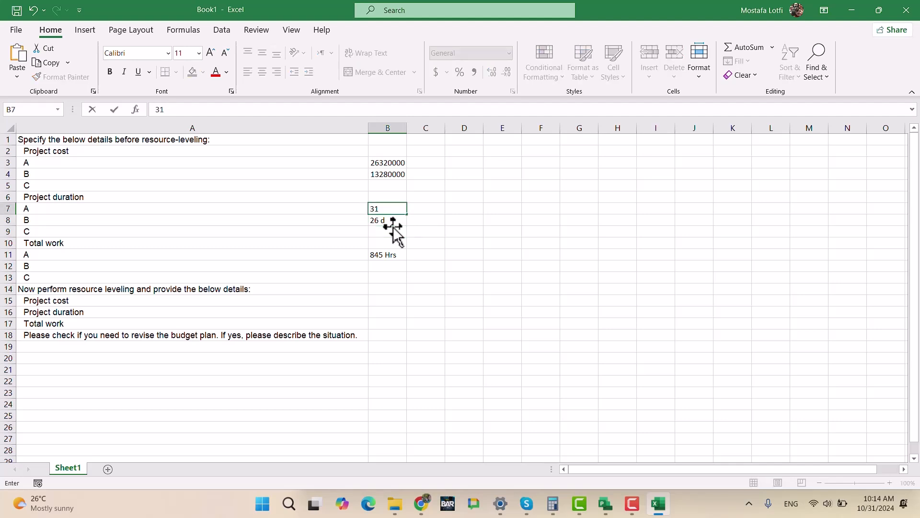
{"action": "key", "text": "Return"}
{"action": "key", "text": "Down"}
{"action": "key", "text": "Down"}
{"action": "key", "text": "Up"}
{"action": "key", "text": "Up"}
{"action": "key", "text": "Up"}
{"action": "type", "text": "3"}
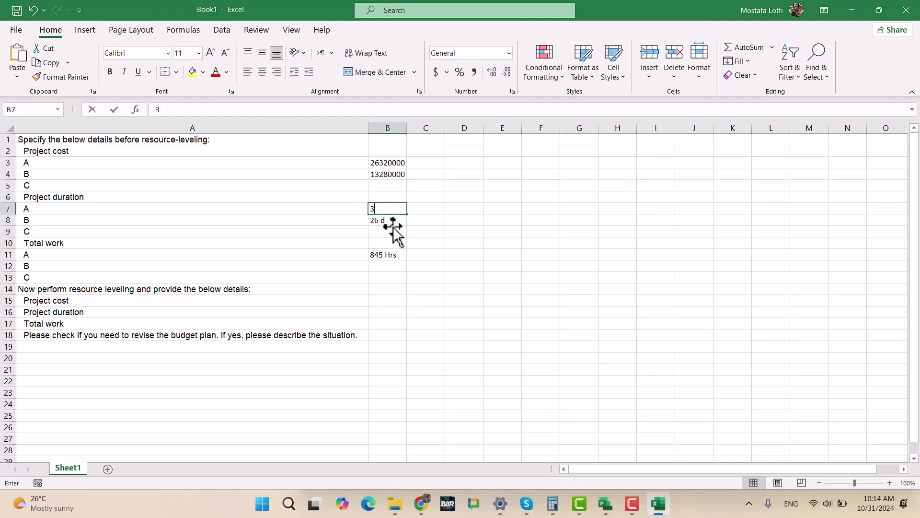
{"action": "type", "text": "1 d"}
{"action": "key", "text": "Return"}
- Recheck Project B's work in the ProjectB.mpp statistics, and enter 312 Hrs as its total work in Excel cell B12
{"action": "key", "text": "Down"}
{"action": "key", "text": "Down"}
{"action": "key", "text": "Down"}
{"action": "key", "text": "Down"}
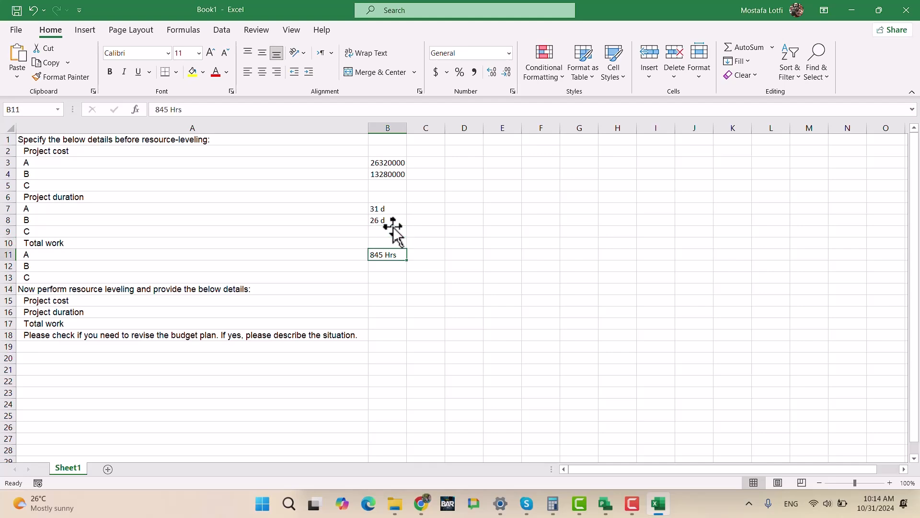
{"action": "key", "text": "alt+Tab"}
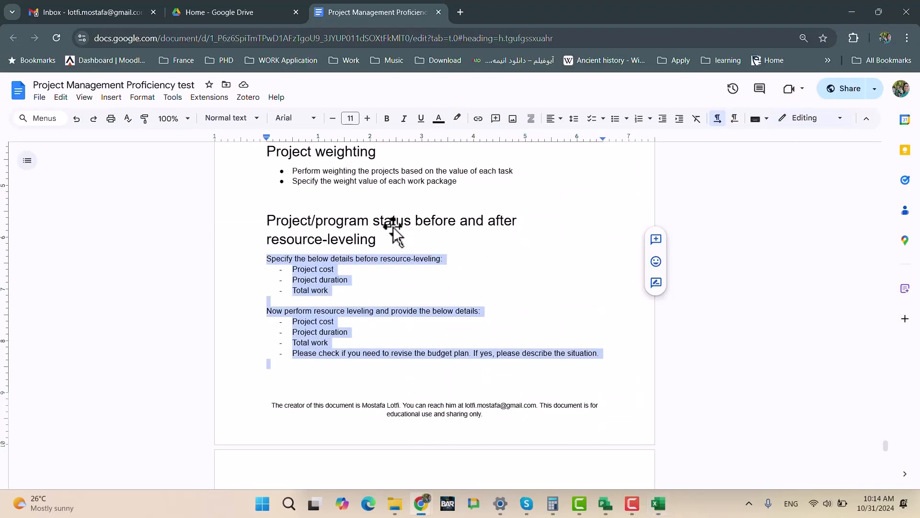
{"action": "key", "text": "alt+Tab"}
{"action": "mouse_move", "coordinate": [606, 502]}
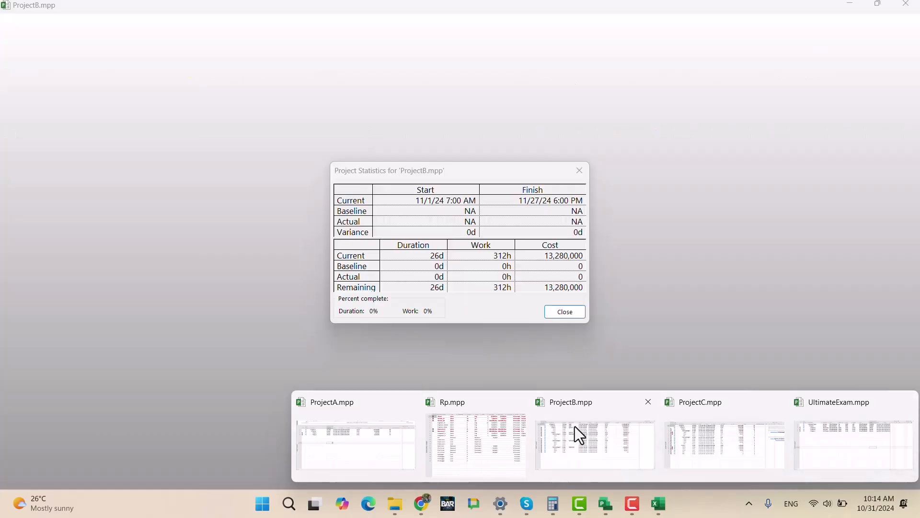
{"action": "left_click", "coordinate": [574, 427]}
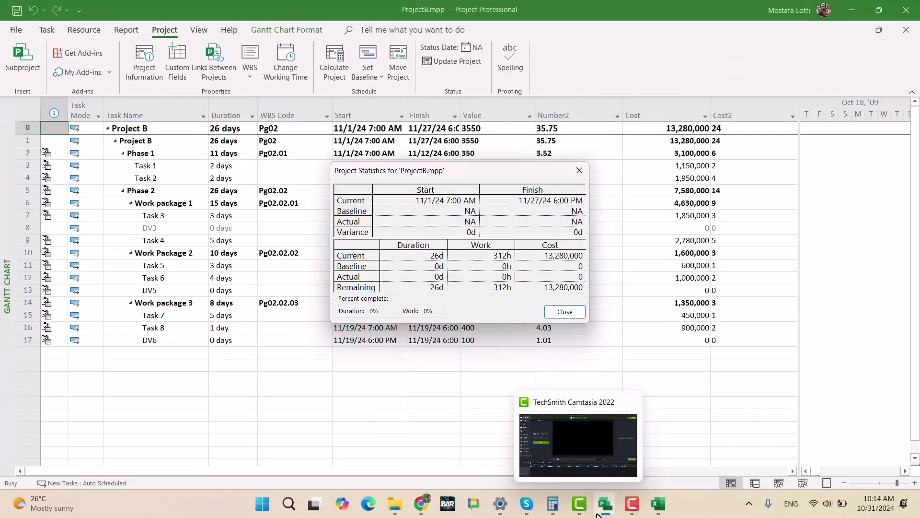
{"action": "left_click", "coordinate": [658, 503]}
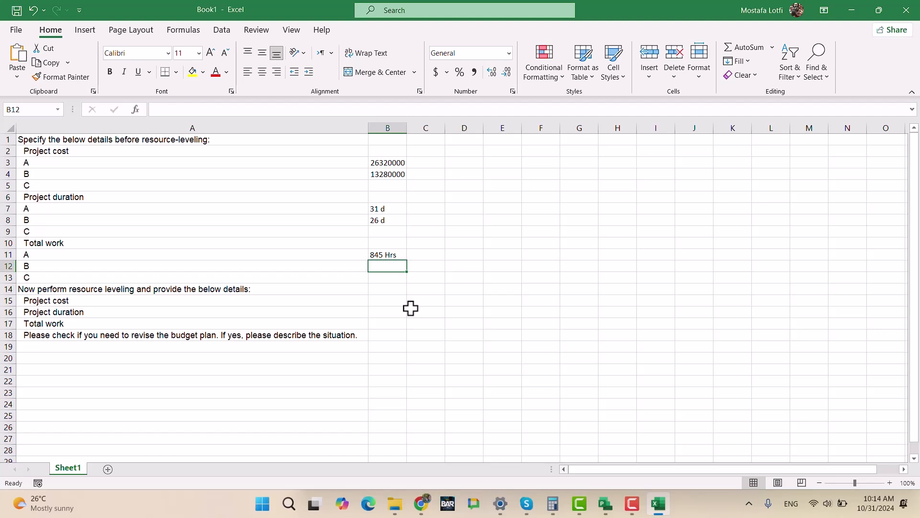
{"action": "type", "text": "312 hr"}
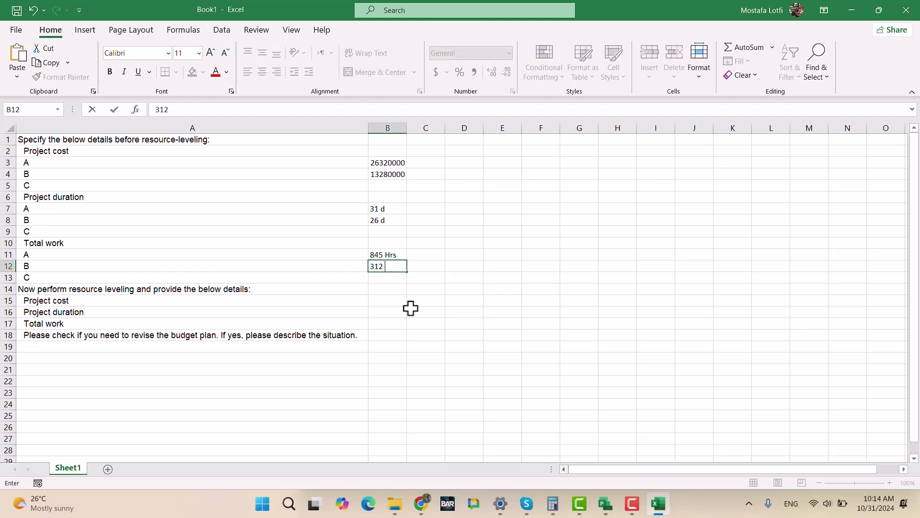
{"action": "key", "text": "BackSpace"}
{"action": "type", "text": "Hrs"}
{"action": "key", "text": "Return"}
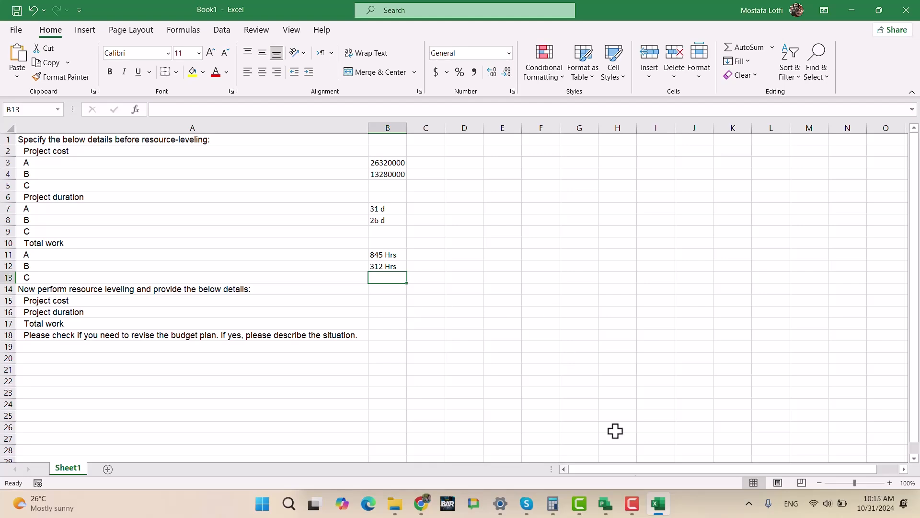
- Switch to ProjectB.mpp in Microsoft Project and close its project statistics
{"action": "left_click", "coordinate": [661, 506]}
{"action": "left_click", "coordinate": [570, 312]}
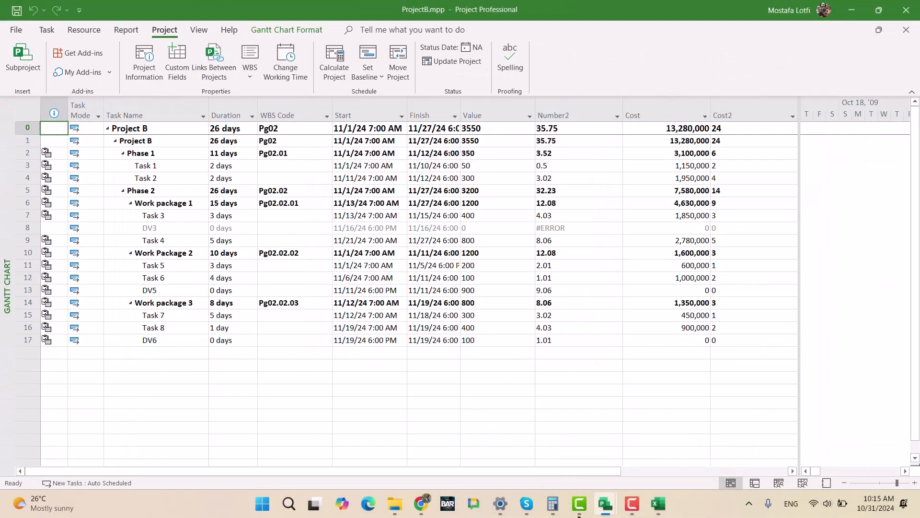
- Switch to ProjectC.mpp and open its project statistics
{"action": "mouse_move", "coordinate": [605, 507]}
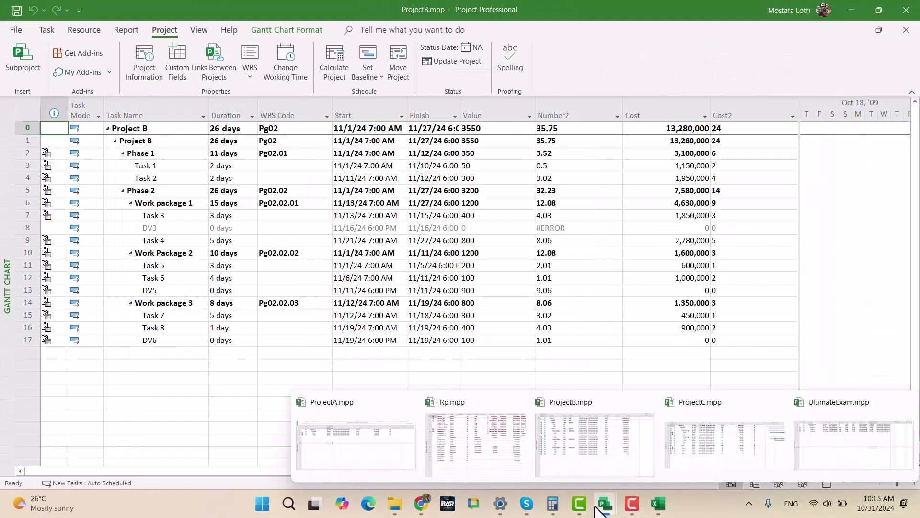
{"action": "left_click", "coordinate": [702, 419]}
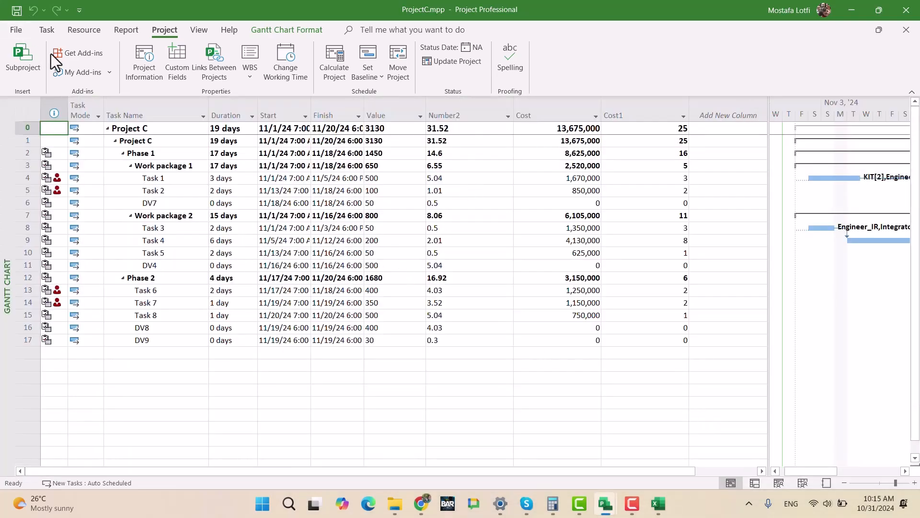
{"action": "left_click", "coordinate": [130, 60]}
{"action": "left_click", "coordinate": [376, 341]}
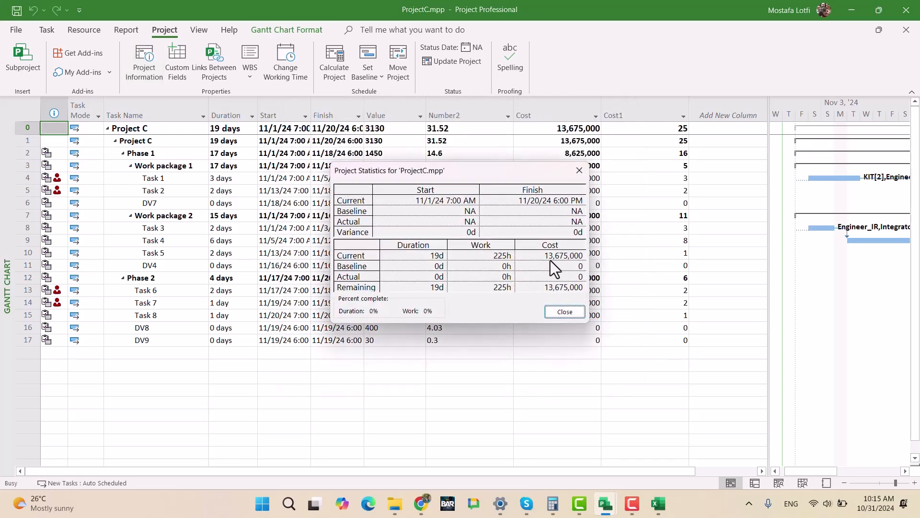
- In the Excel workbook, enter 136750004 as Project C's cost in cell B5, and select cell B9 for its duration
{"action": "left_click", "coordinate": [659, 504]}
{"action": "left_click", "coordinate": [385, 185]}
{"action": "type", "text": "13"}
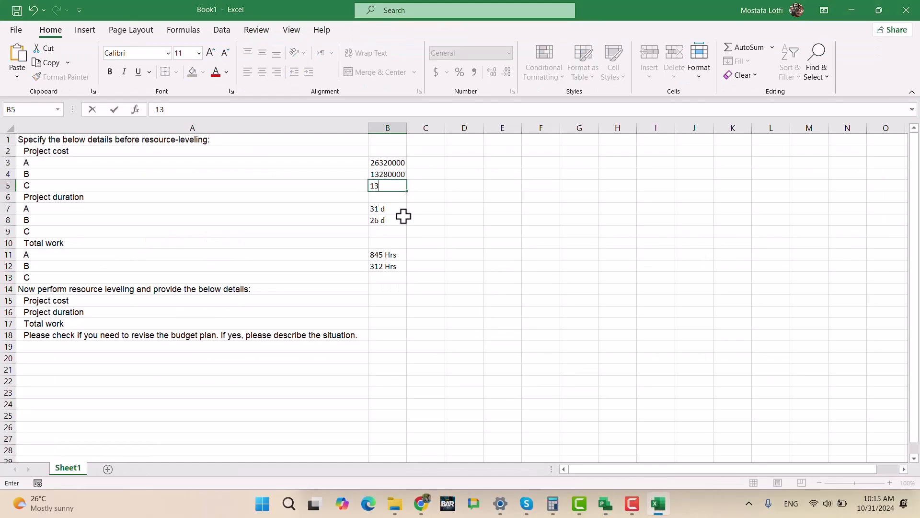
{"action": "type", "text": "6750004"}
{"action": "left_click", "coordinate": [379, 252]}
{"action": "left_click", "coordinate": [388, 233]}
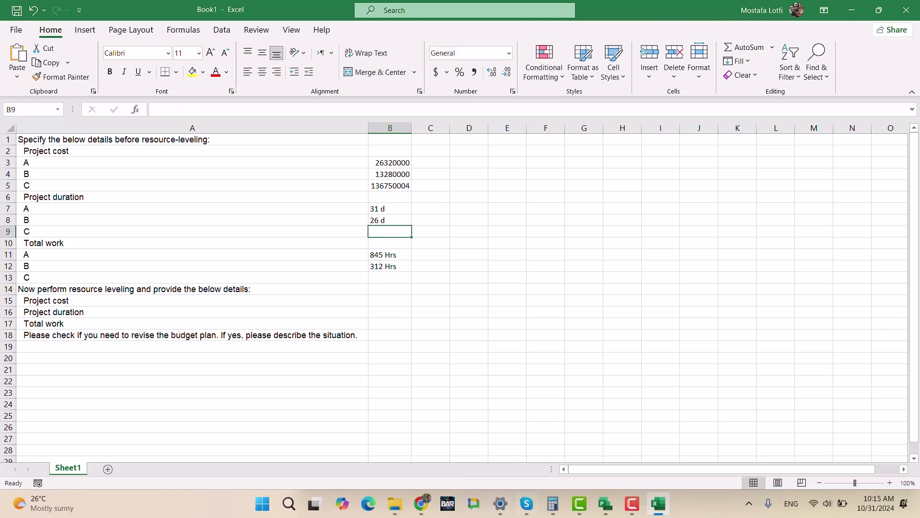
- Recheck the ProjectC.mpp statistics in Microsoft Project, and enter 19 d as Project C's duration in Excel cell B9
{"action": "left_click", "coordinate": [606, 503]}
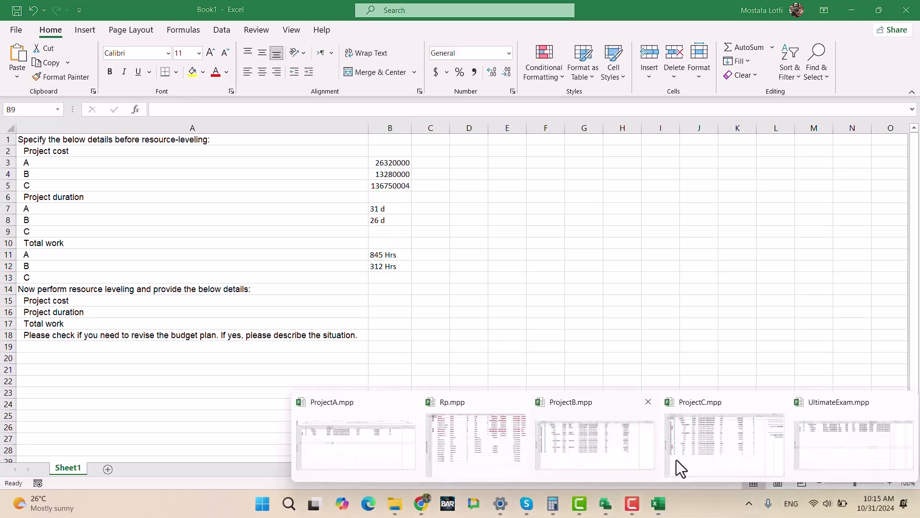
{"action": "left_click", "coordinate": [738, 422]}
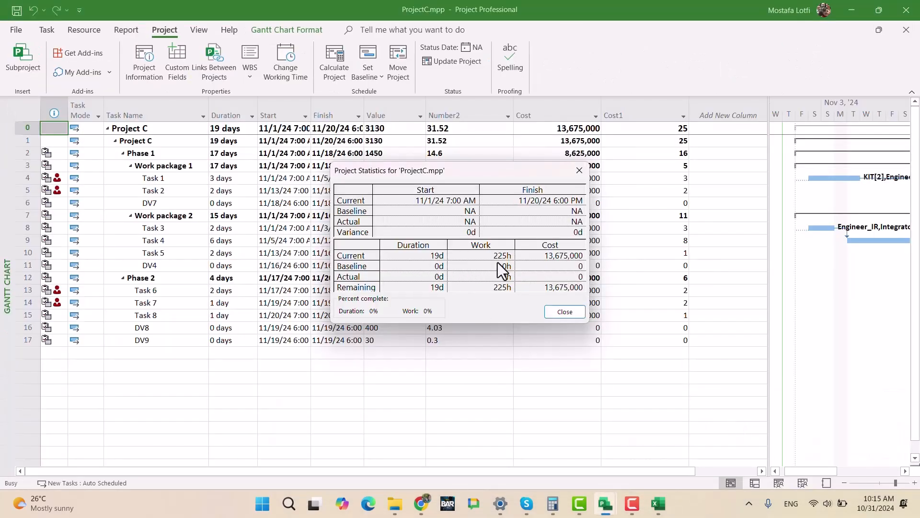
{"action": "left_click", "coordinate": [658, 503]}
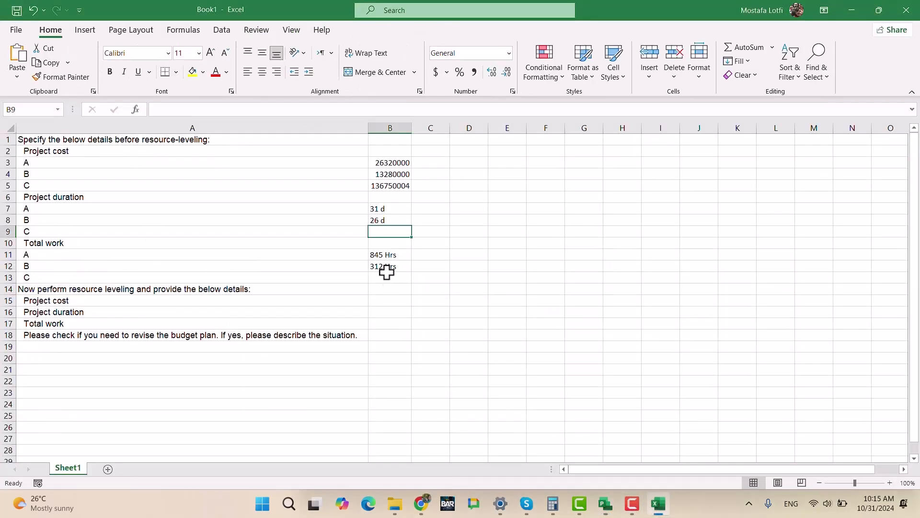
{"action": "type", "text": "19 d"}
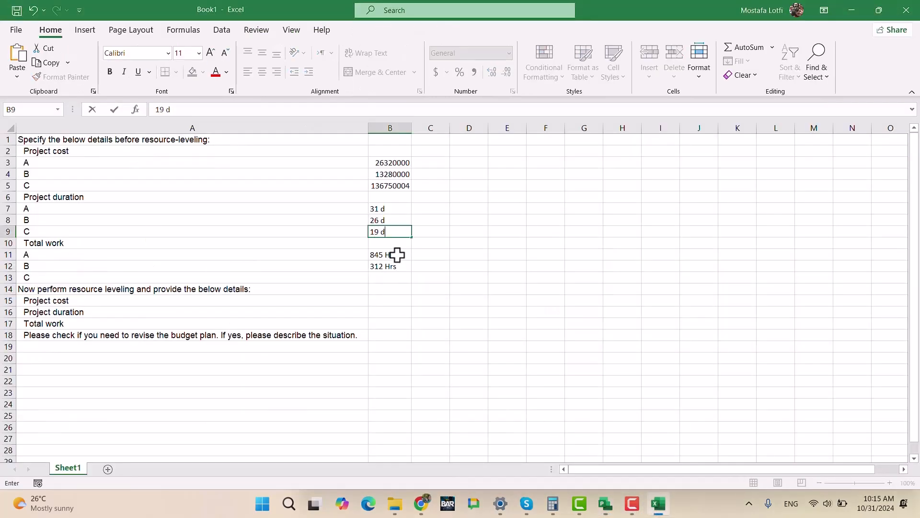
{"action": "key", "text": "Return"}
{"action": "key", "text": "Return"}
{"action": "key", "text": "Return"}
{"action": "key", "text": "Return"}
- Enter 225 Hrs as Project C's total work in cell B13
{"action": "type", "text": "2"}
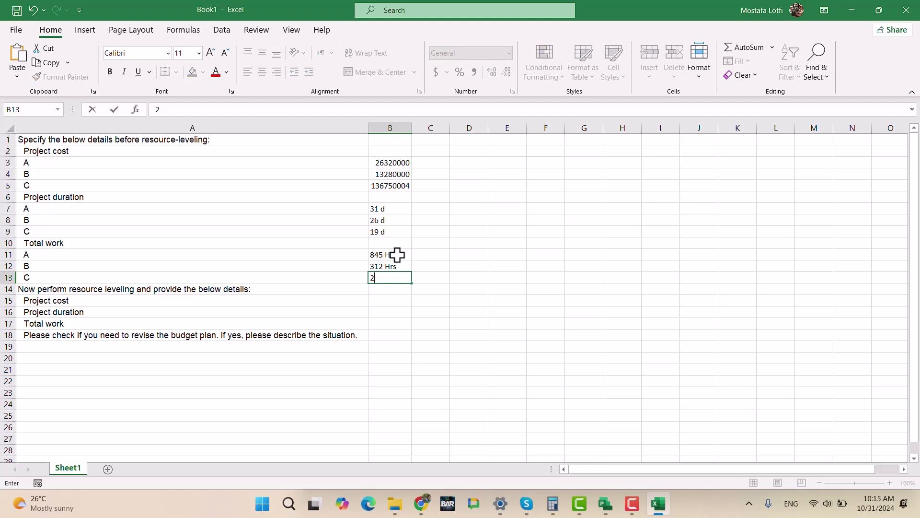
{"action": "type", "text": "25 Hrs"}
{"action": "key", "text": "Return"}
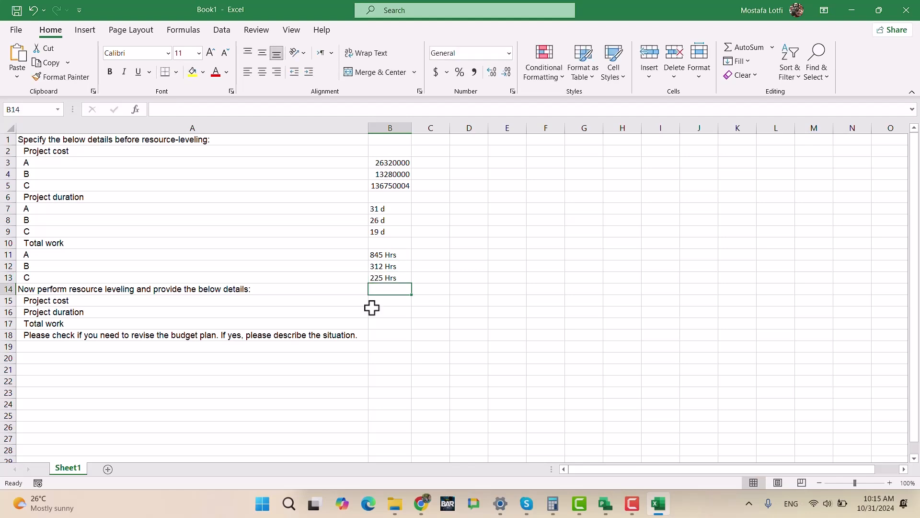
{"action": "mouse_move", "coordinate": [660, 508]}
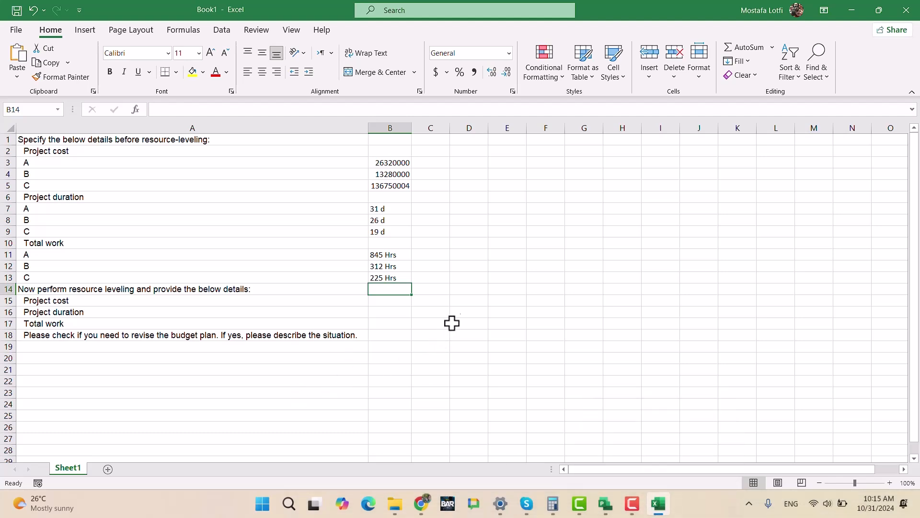
- Label the recorded values column with the heading "Before level" in cell B1
{"action": "left_click", "coordinate": [388, 138]}
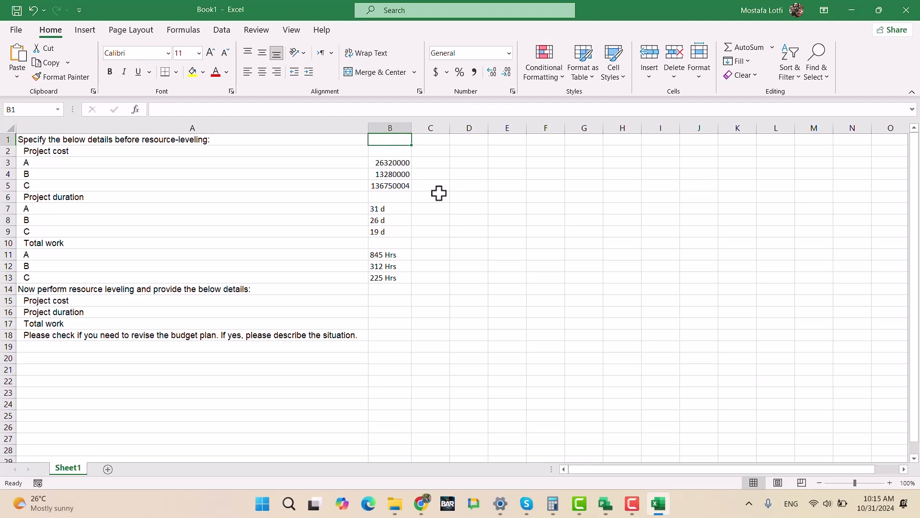
{"action": "type", "text": "Before "}
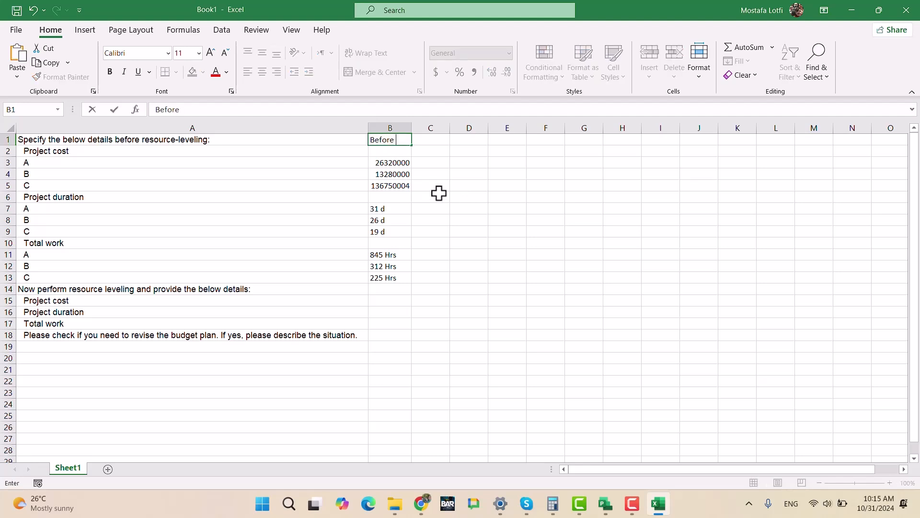
{"action": "type", "text": "level"}
{"action": "key", "text": "Return"}
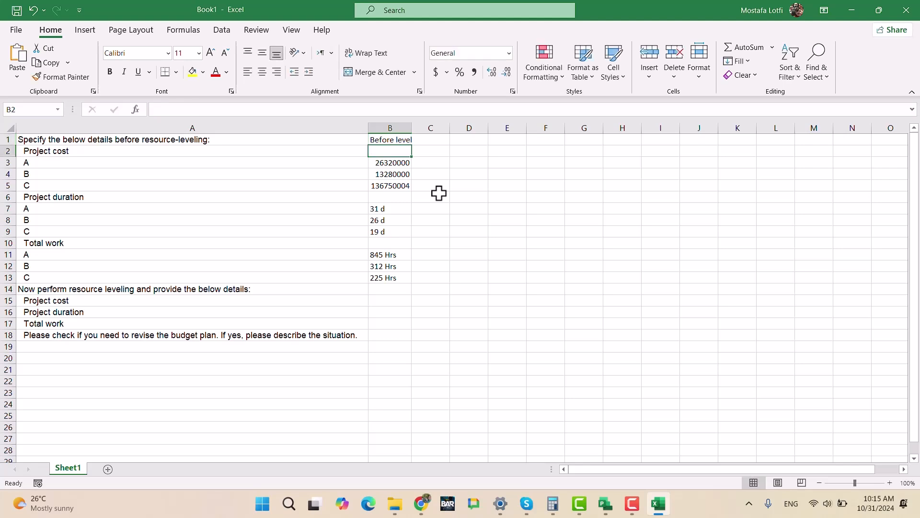
- Switch back to Microsoft Project and close the ProjectC.mpp statistics
{"action": "mouse_move", "coordinate": [605, 503]}
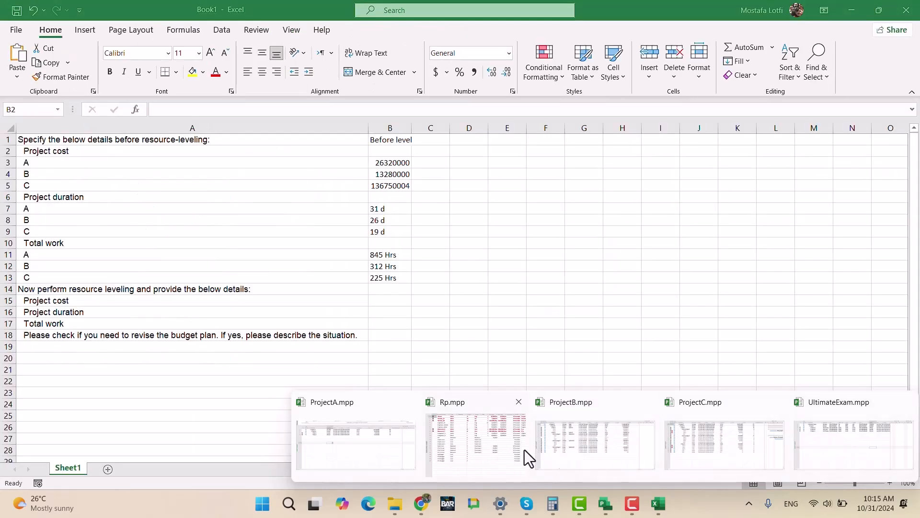
{"action": "left_click", "coordinate": [585, 446]}
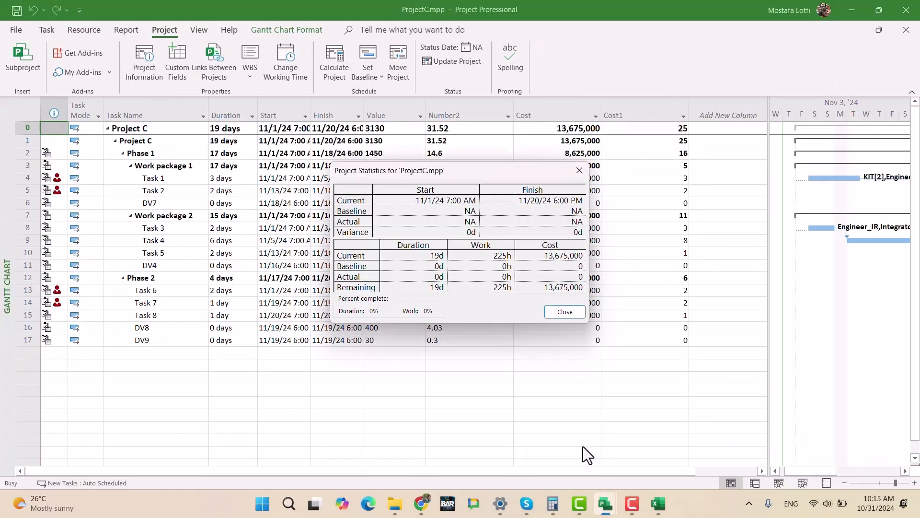
{"action": "left_click", "coordinate": [557, 311]}
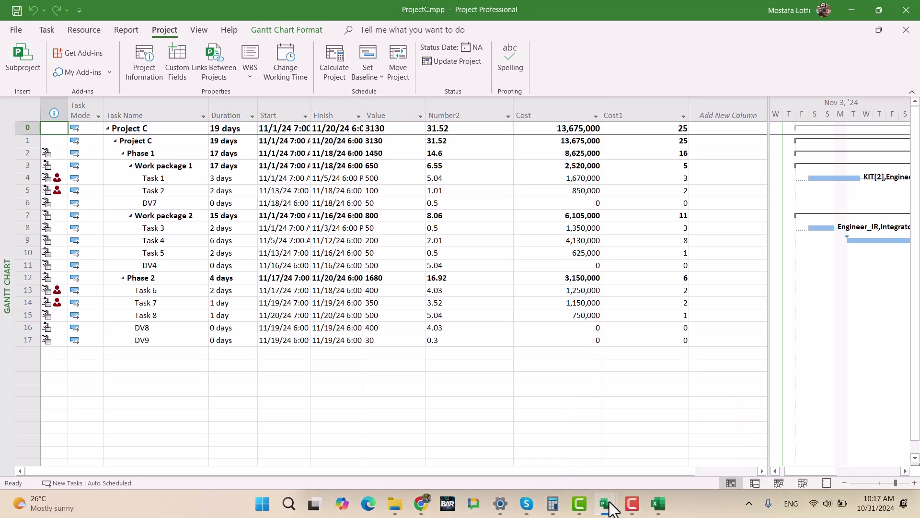
- Switch to Rp.mpp and examine its resource sheet for overallocated resources
{"action": "mouse_move", "coordinate": [606, 503]}
{"action": "left_click", "coordinate": [444, 432]}
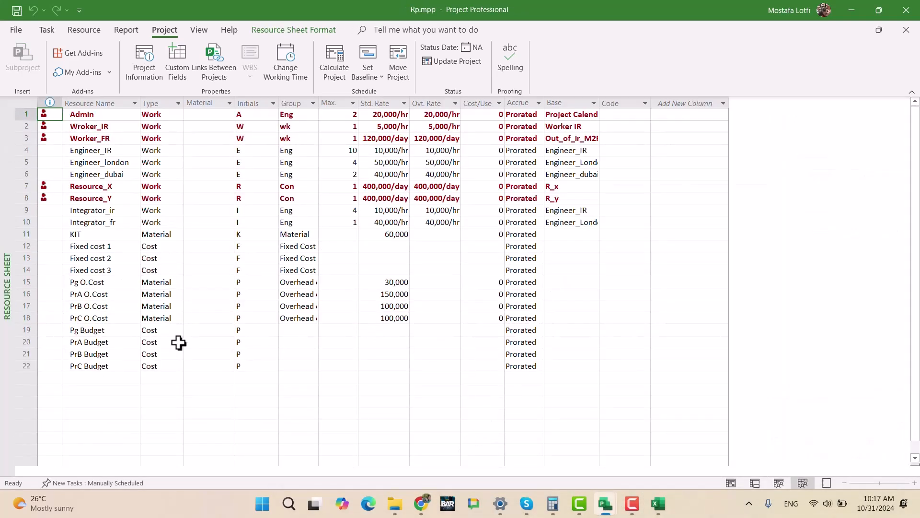
{"action": "mouse_move", "coordinate": [527, 503]}
{"action": "mouse_move", "coordinate": [605, 503]}
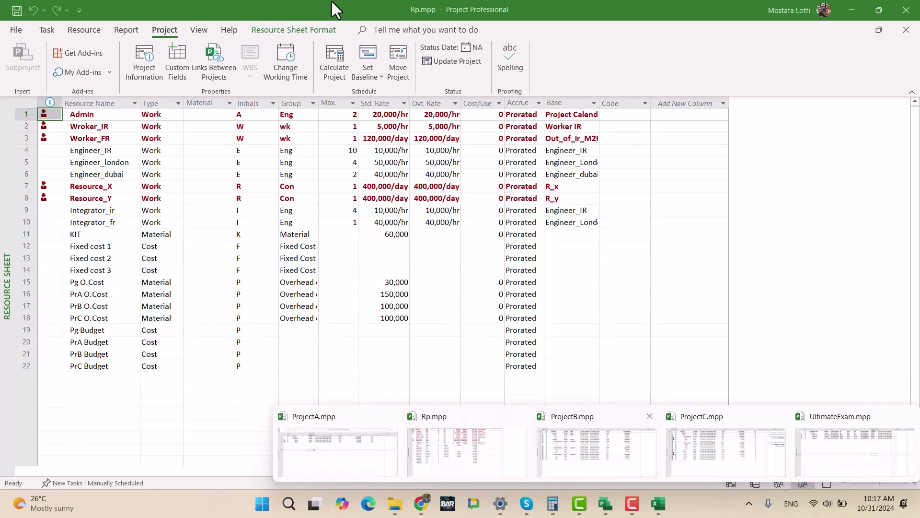
{"action": "left_click", "coordinate": [393, 275]}
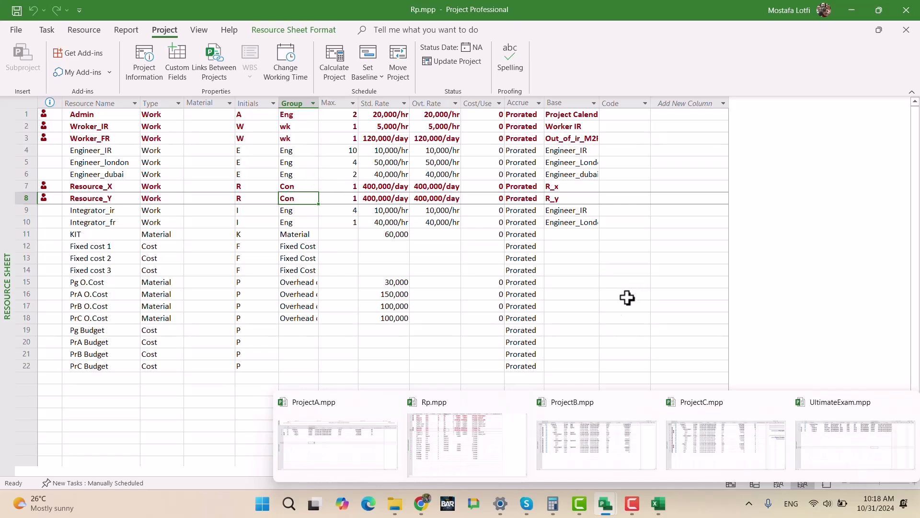
- Switch to UltimateExam.mpp and display its Resource Sheet view
{"action": "left_click", "coordinate": [835, 430]}
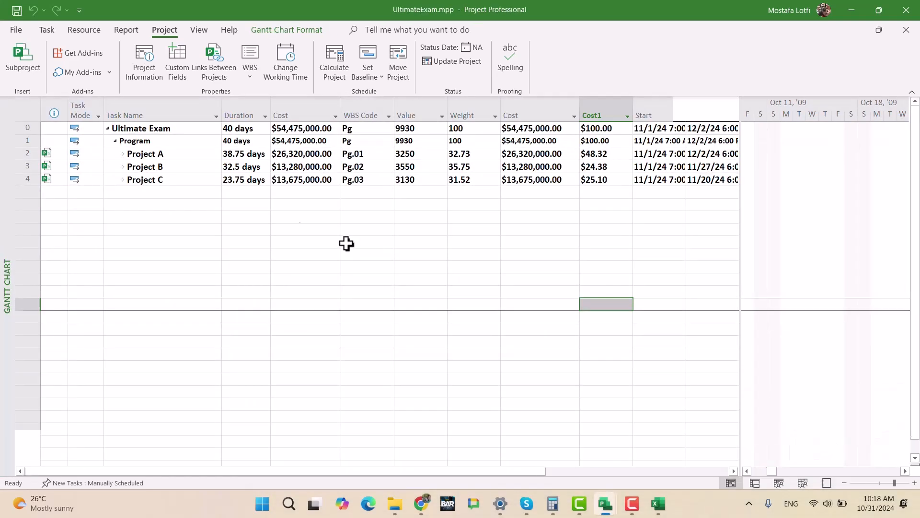
{"action": "left_click", "coordinate": [72, 30]}
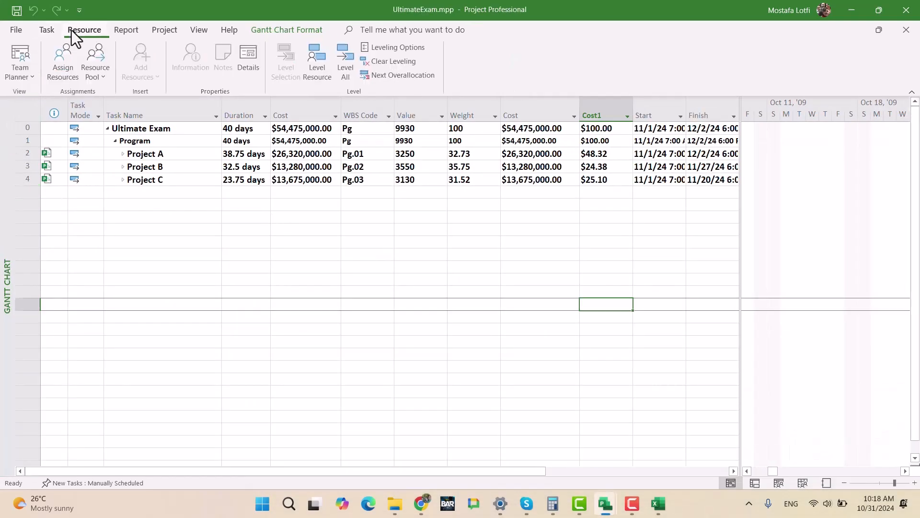
{"action": "left_click", "coordinate": [24, 75]}
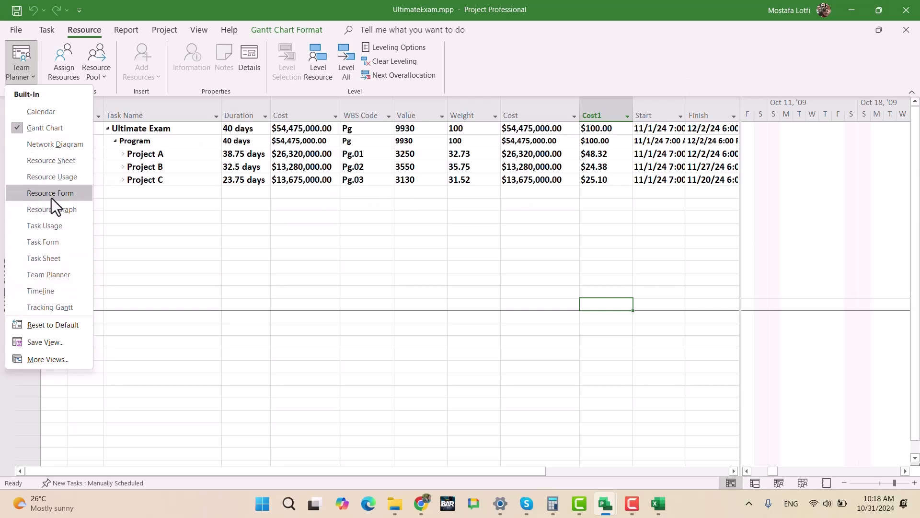
{"action": "left_click", "coordinate": [44, 160]}
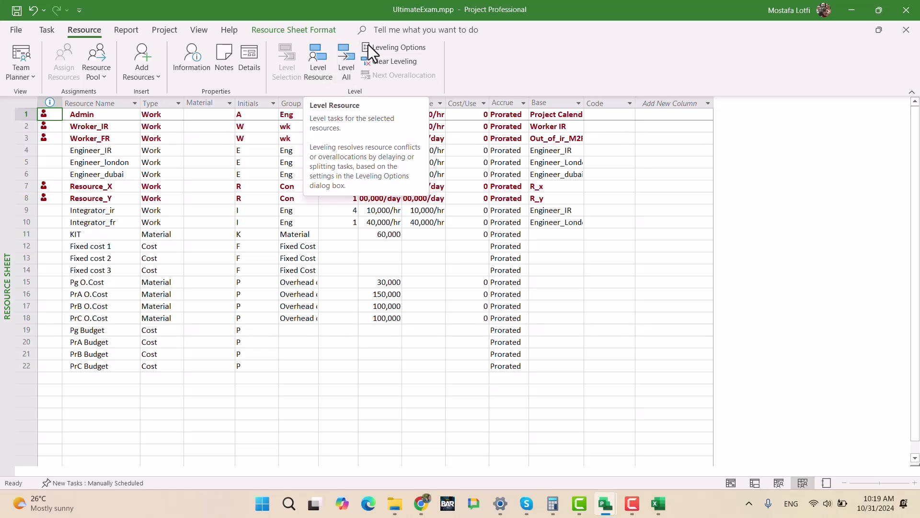
- Review the resource leveling options and leave them without applying changes
{"action": "left_click", "coordinate": [387, 49]}
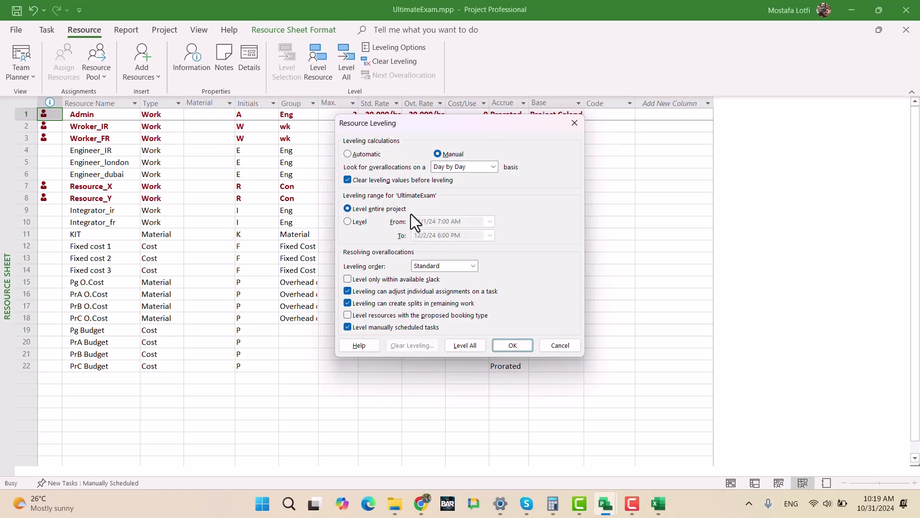
{"action": "left_click", "coordinate": [561, 346]}
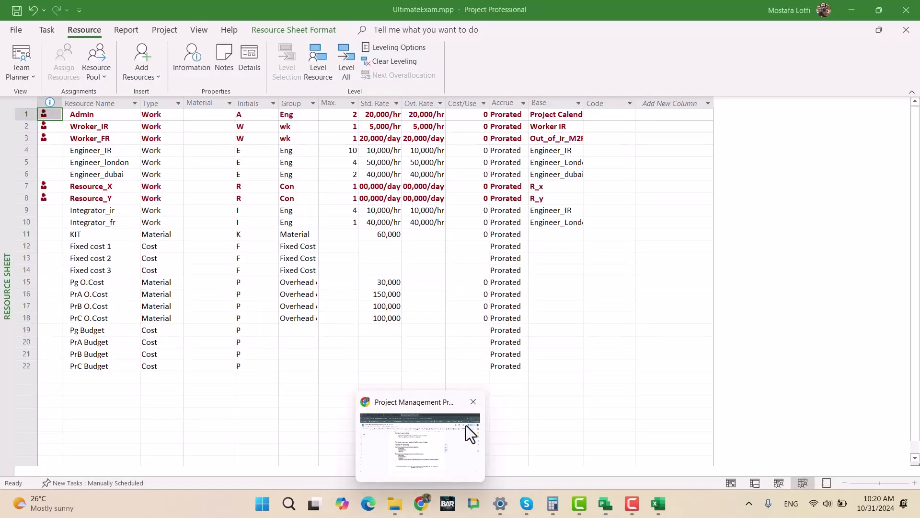
- Switch to the Project Management Proficiency test document in Chrome and read the Admin and Worker resource availability rules
{"action": "left_click", "coordinate": [465, 429]}
{"action": "scroll", "coordinate": [481, 270], "scroll_direction": "up", "scroll_amount": 20}
{"action": "scroll", "coordinate": [481, 338], "scroll_direction": "up", "scroll_amount": 10}
{"action": "scroll", "coordinate": [476, 340], "scroll_direction": "down", "scroll_amount": 5}
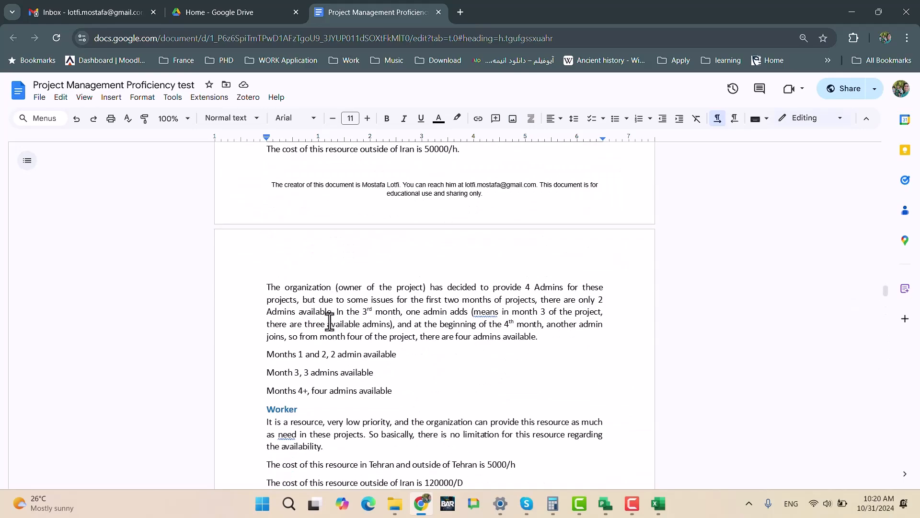
{"action": "scroll", "coordinate": [332, 314], "scroll_direction": "down", "scroll_amount": 3}
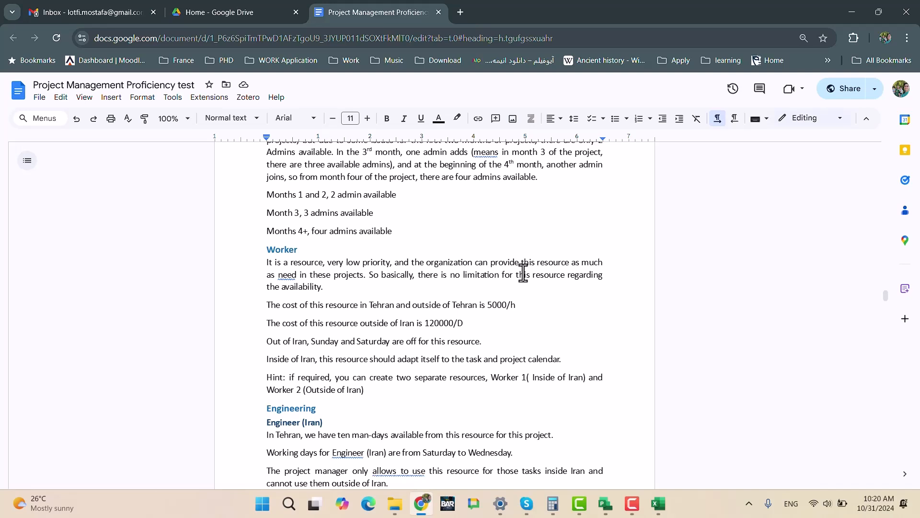
- Correct "need" to the suggested "needed" in the Worker section's availability paragraph
{"action": "left_click", "coordinate": [278, 275]}
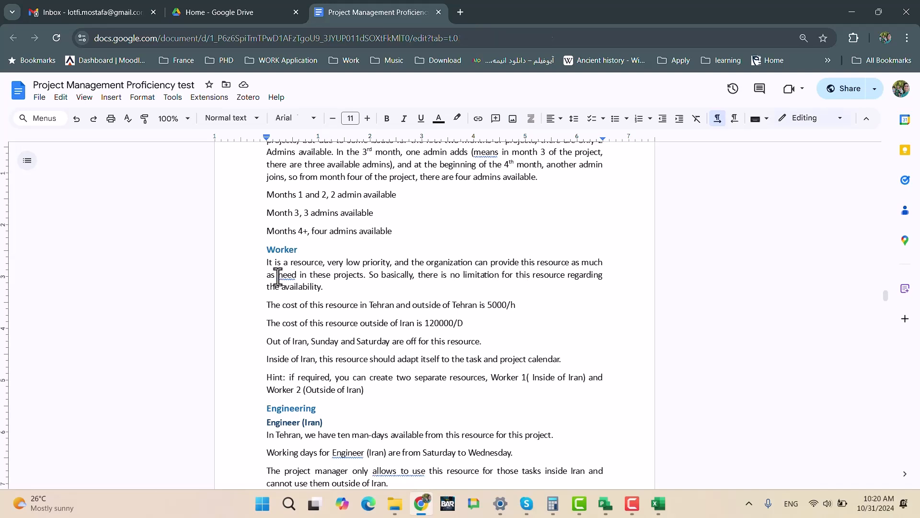
{"action": "left_click", "coordinate": [287, 274]}
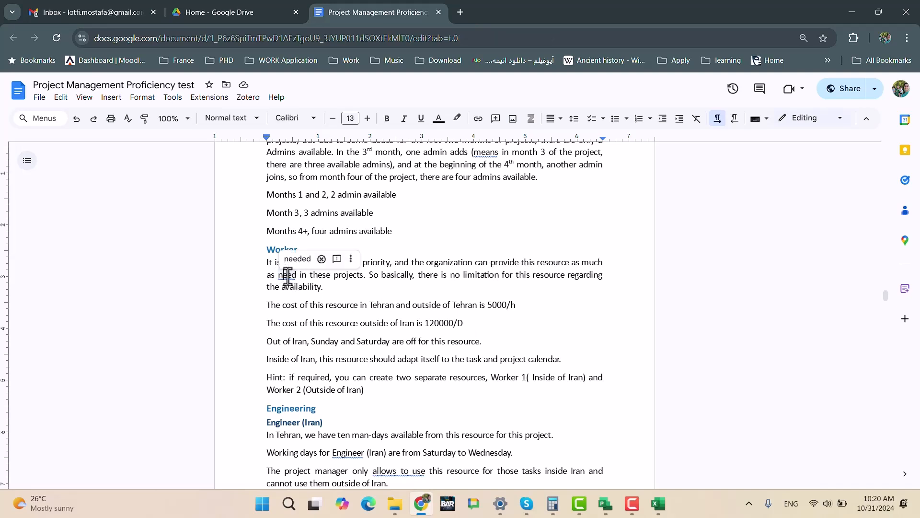
{"action": "left_click", "coordinate": [298, 260]}
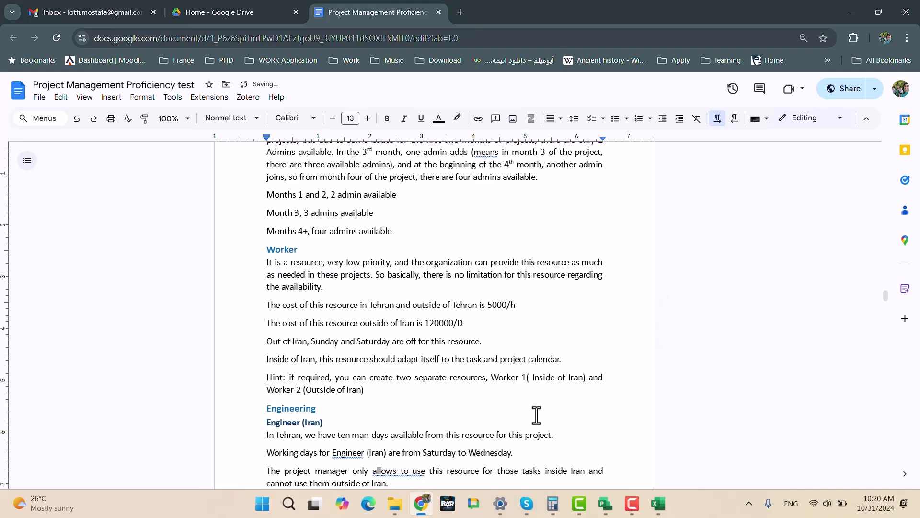
- Return to UltimateExam.mpp in Microsoft Project and insert a Peak column before Std. Rate in the resource sheet
{"action": "left_click", "coordinate": [423, 508]}
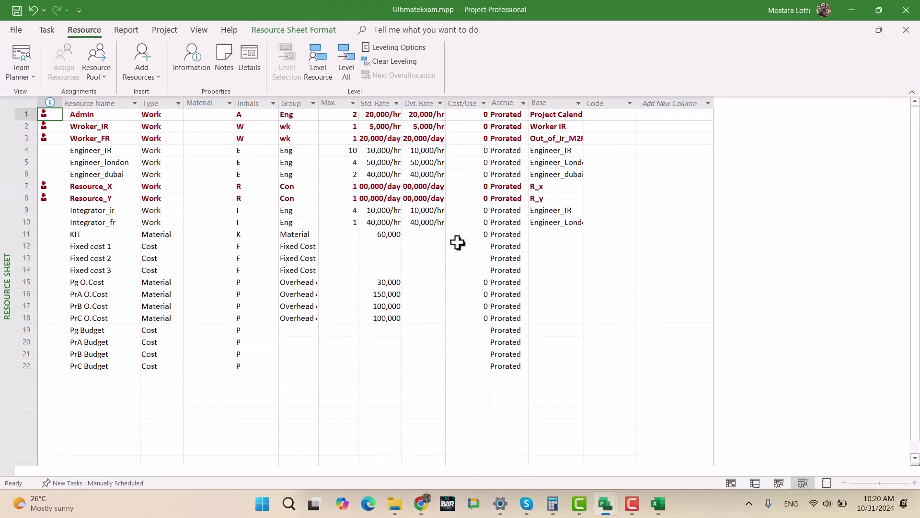
{"action": "left_click", "coordinate": [336, 99]}
{"action": "key", "text": "Insert"}
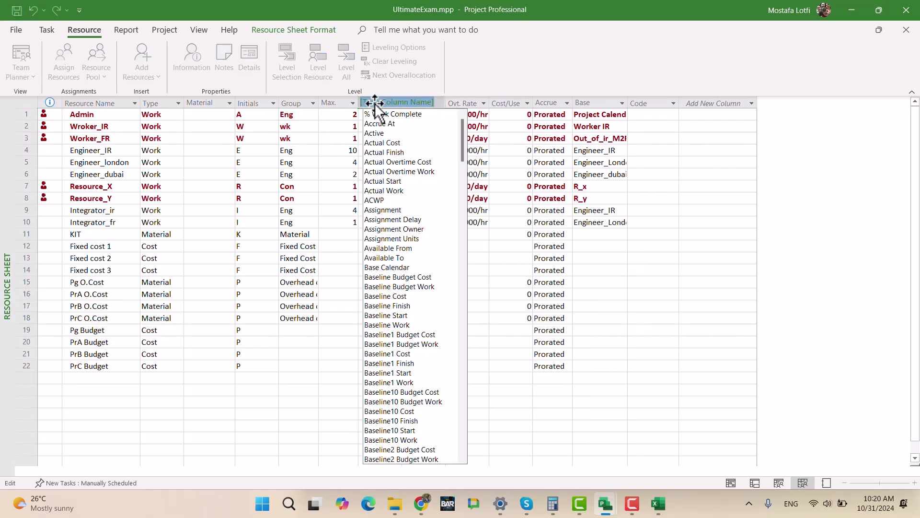
{"action": "type", "text": "peak"}
{"action": "key", "text": "Return"}
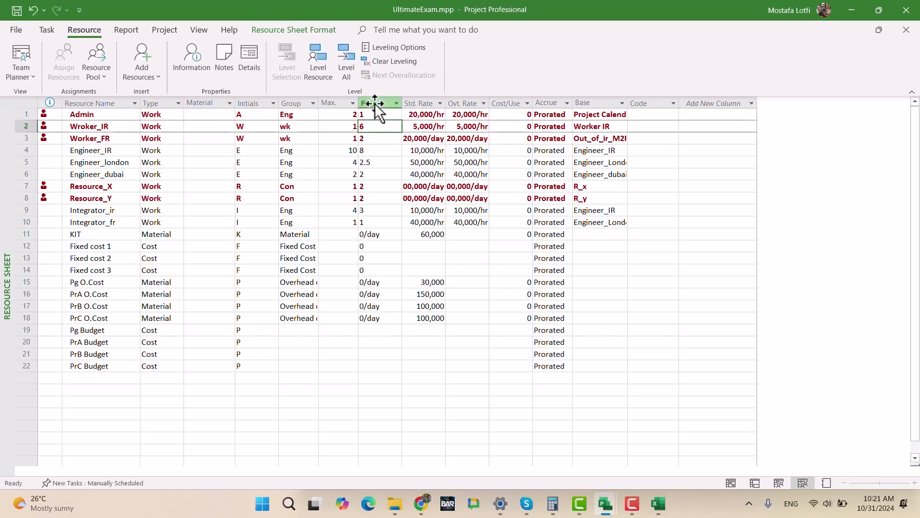
- Compare the workers' peak and maximum units, and set Max. to 10 for Wroker_IR and 4 for Worker_FR
{"action": "left_click", "coordinate": [377, 150]}
{"action": "left_click", "coordinate": [379, 127]}
{"action": "left_click", "coordinate": [326, 127]}
{"action": "type", "text": "1"}
{"action": "left_click", "coordinate": [378, 128]}
{"action": "left_click", "coordinate": [372, 138]}
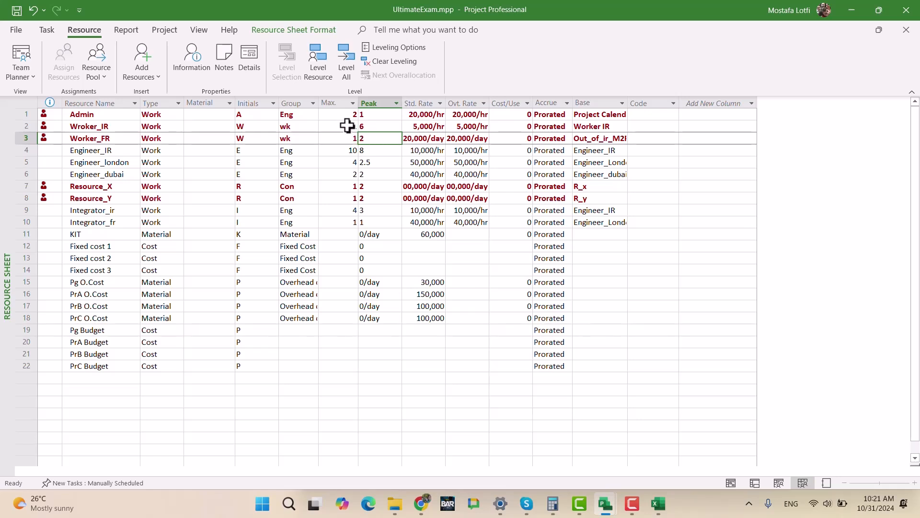
{"action": "left_click", "coordinate": [353, 128]}
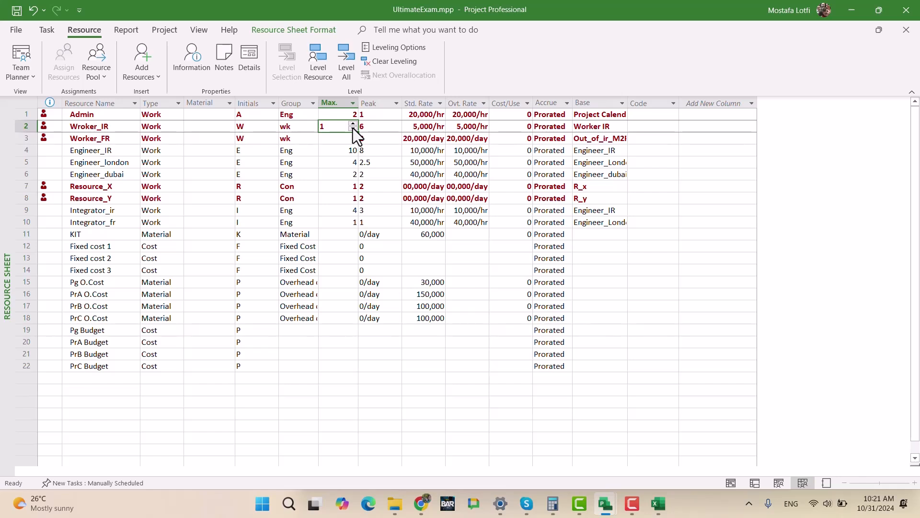
{"action": "type", "text": "10"}
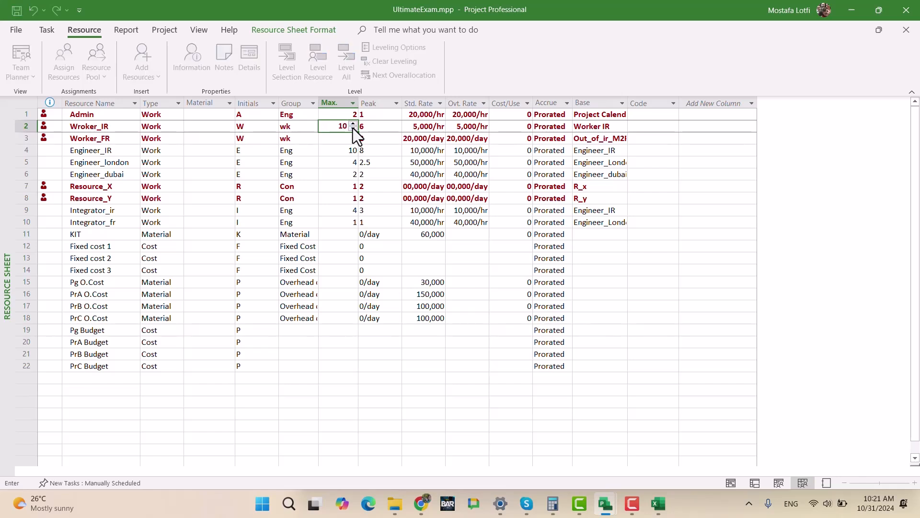
{"action": "key", "text": "Return"}
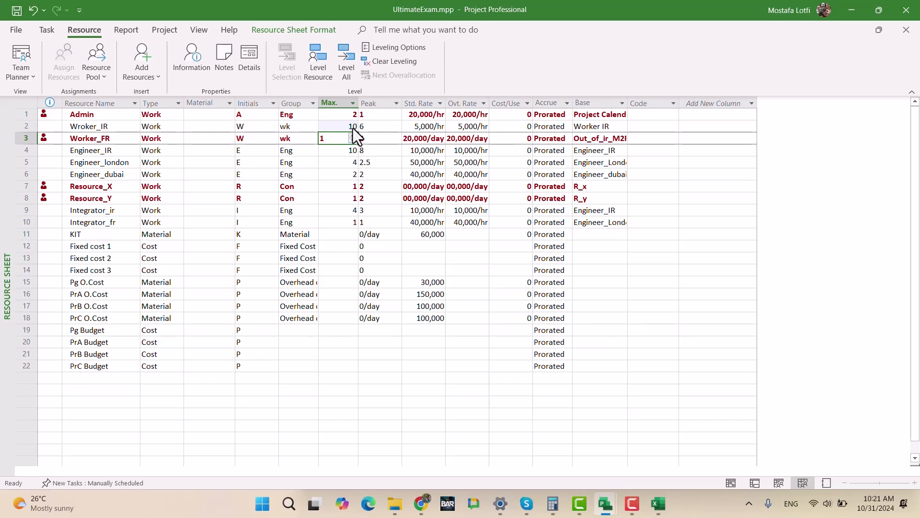
{"action": "key", "text": "Return"}
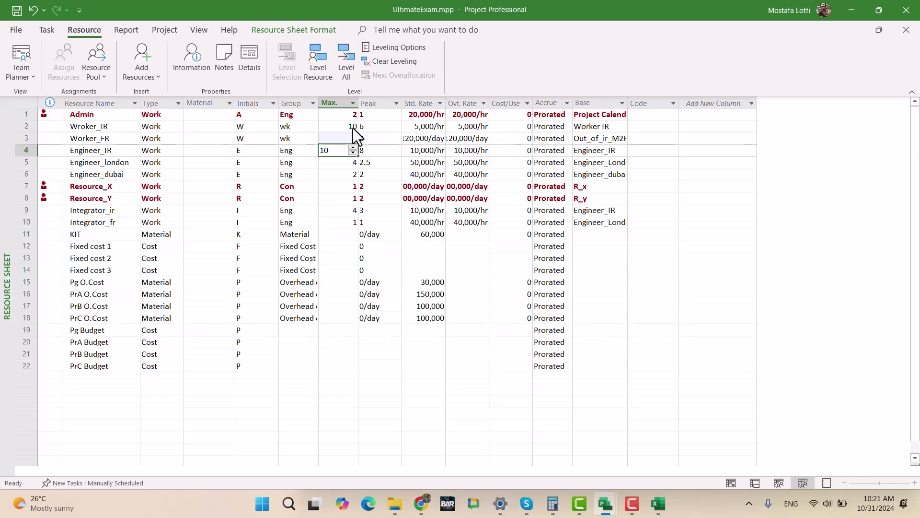
- Remove the Peak column from the resource sheet
{"action": "left_click", "coordinate": [374, 97]}
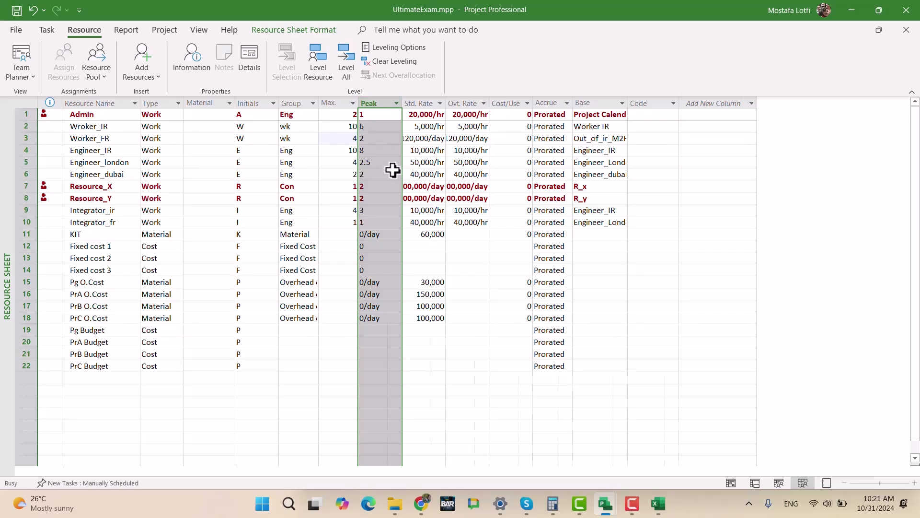
{"action": "key", "text": "Delete"}
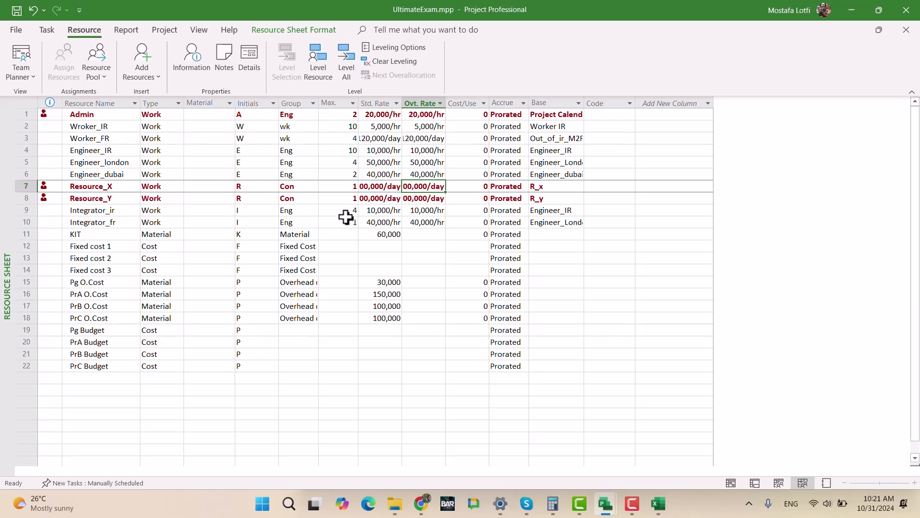
{"action": "left_click", "coordinate": [343, 198]}
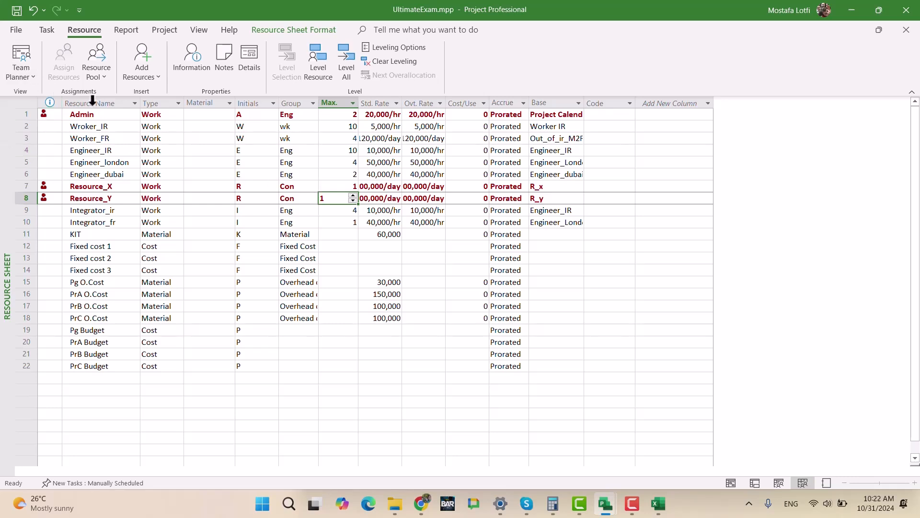
- Switch to the Gantt Chart view and expand the subprojects Project A, Project B and Project C
{"action": "left_click", "coordinate": [56, 32]}
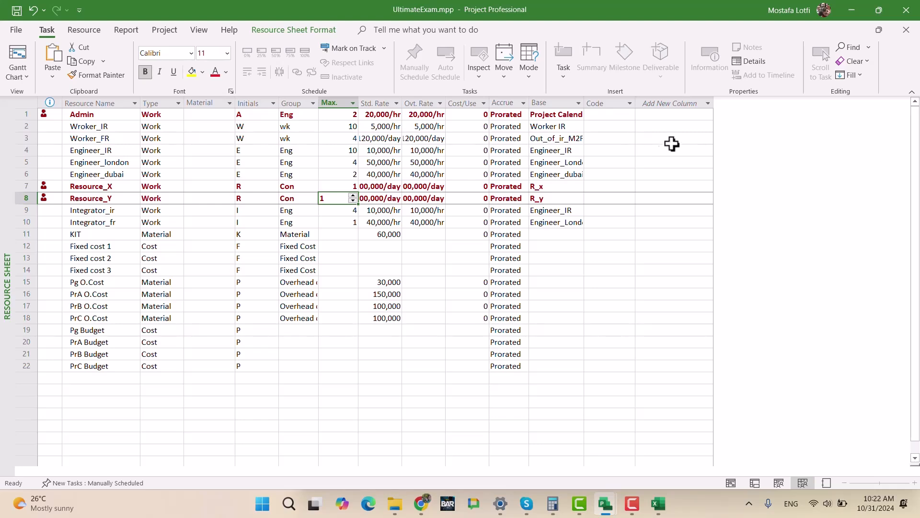
{"action": "left_click", "coordinate": [23, 56]}
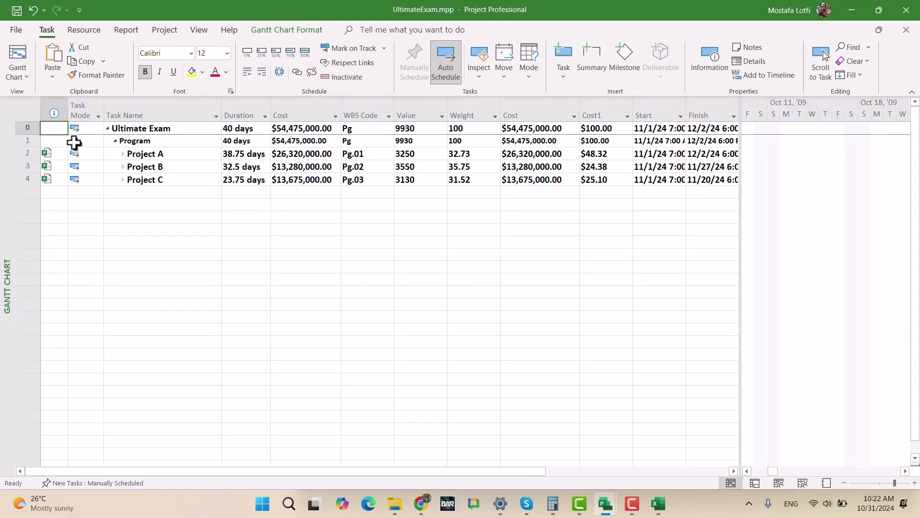
{"action": "left_click", "coordinate": [123, 153]}
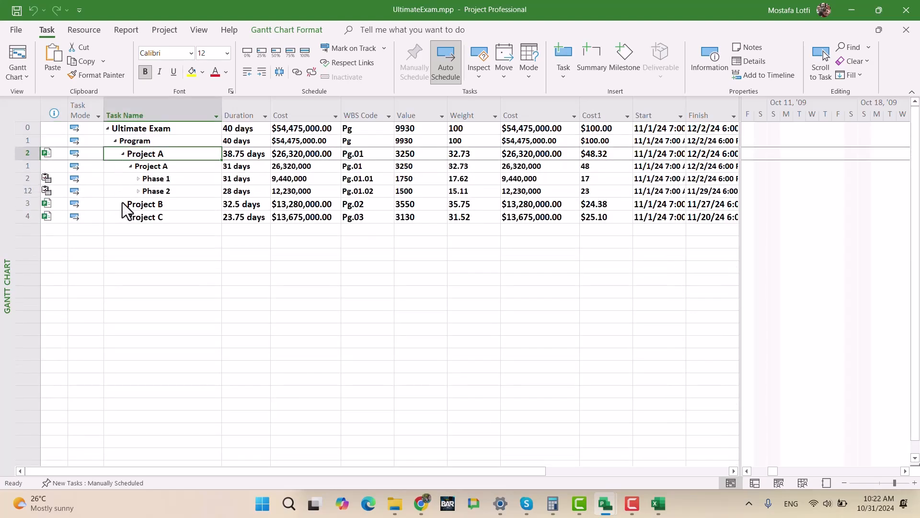
{"action": "left_click", "coordinate": [125, 205]}
{"action": "left_click", "coordinate": [123, 204]}
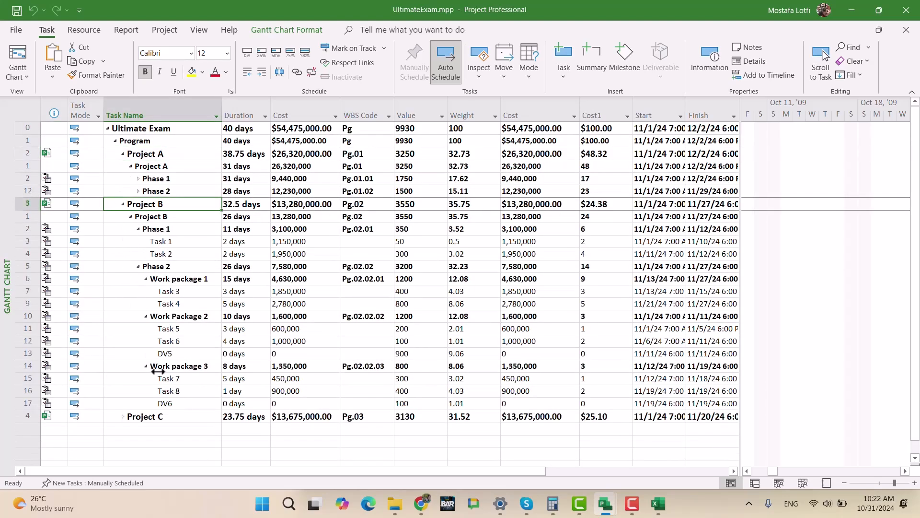
{"action": "left_click", "coordinate": [123, 416]}
{"action": "scroll", "coordinate": [222, 380], "scroll_direction": "down", "scroll_amount": 2}
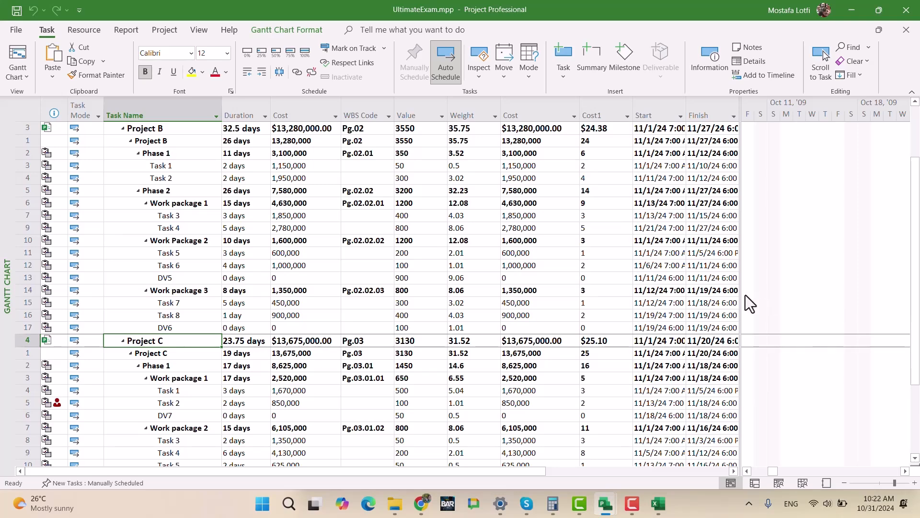
- Widen the chart area of the Gantt Chart and show the split view with the task form below
{"action": "left_click_drag", "start_coordinate": [742, 294], "coordinate": [344, 258]}
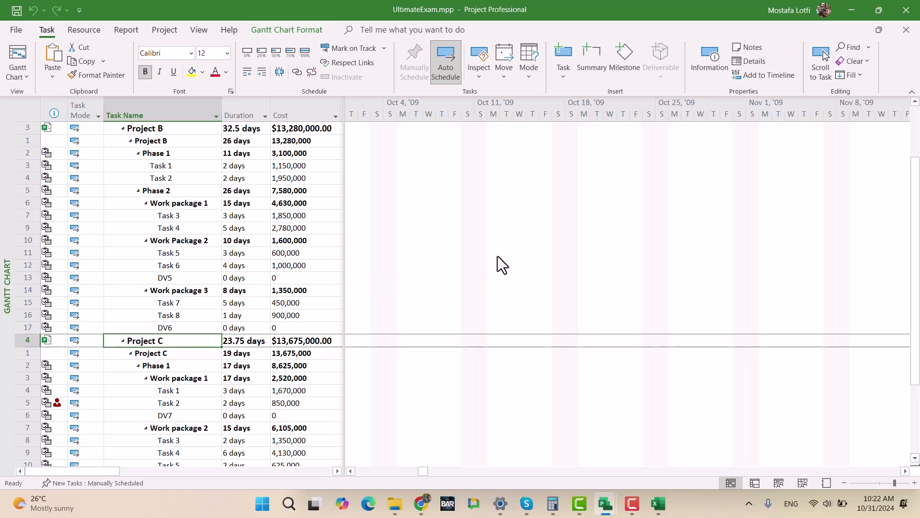
{"action": "right_click", "coordinate": [545, 244]}
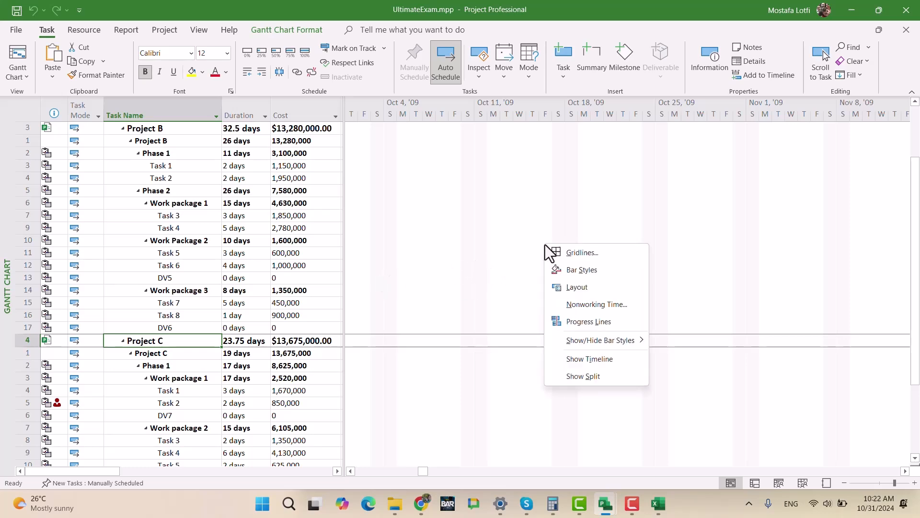
{"action": "left_click", "coordinate": [583, 382]}
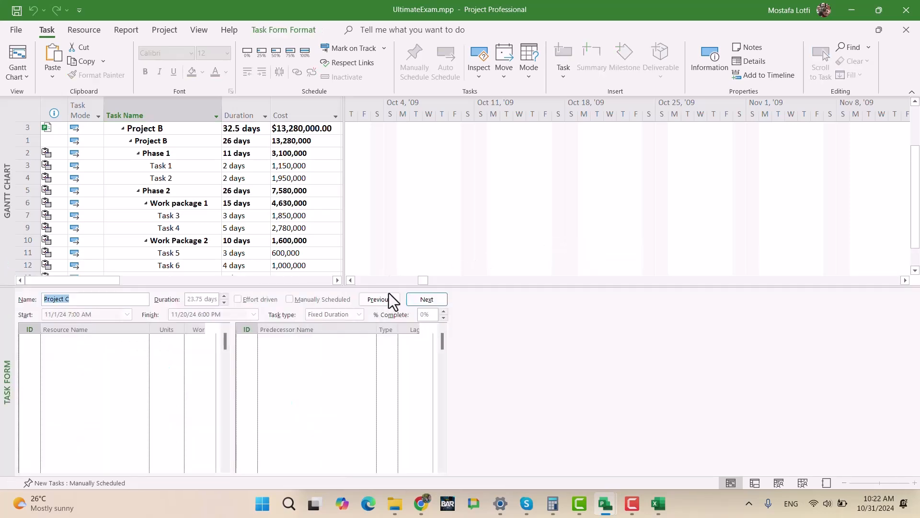
{"action": "left_click", "coordinate": [341, 379]}
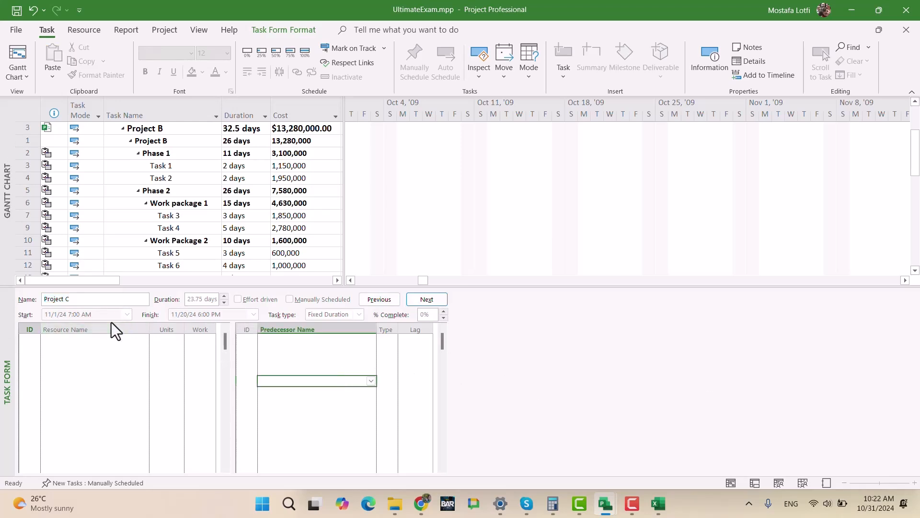
{"action": "right_click", "coordinate": [566, 339]}
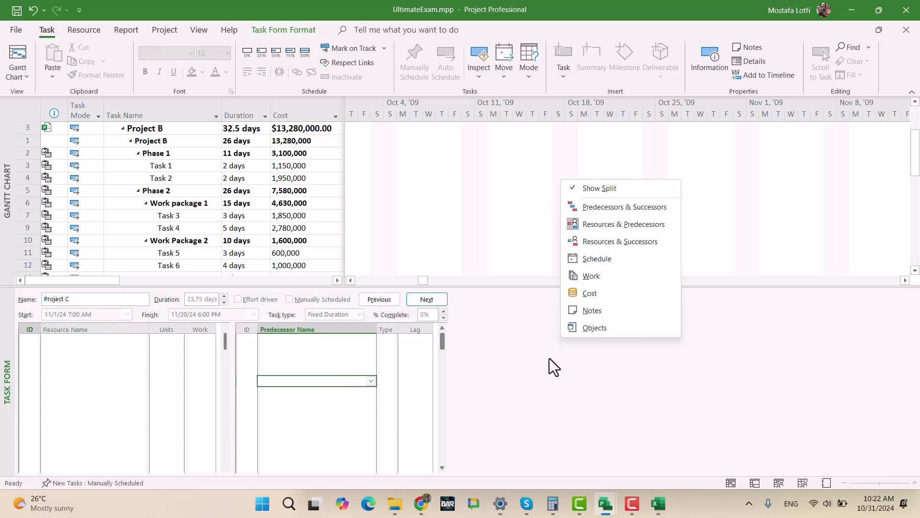
{"action": "key", "text": "Escape"}
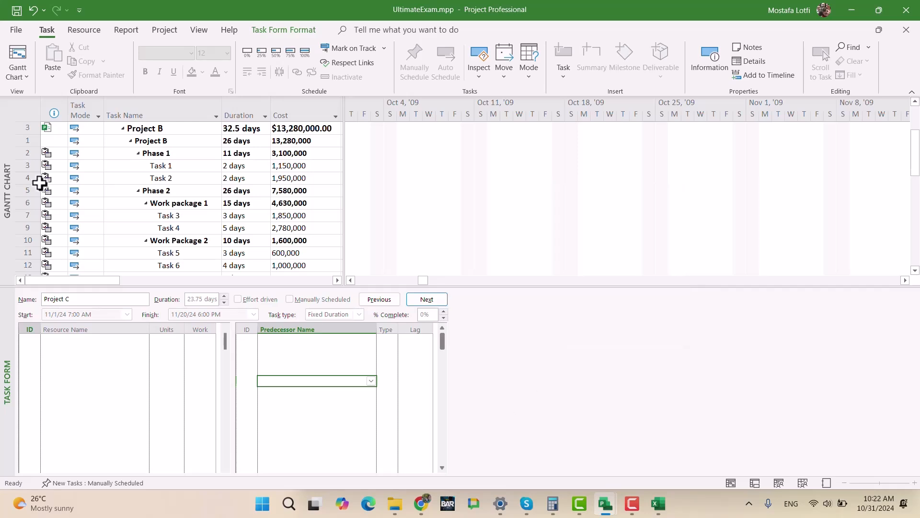
- Show the view bar and display the Resource Graph in the lower pane in place of the task form
{"action": "right_click", "coordinate": [4, 113]}
{"action": "left_click", "coordinate": [47, 365]}
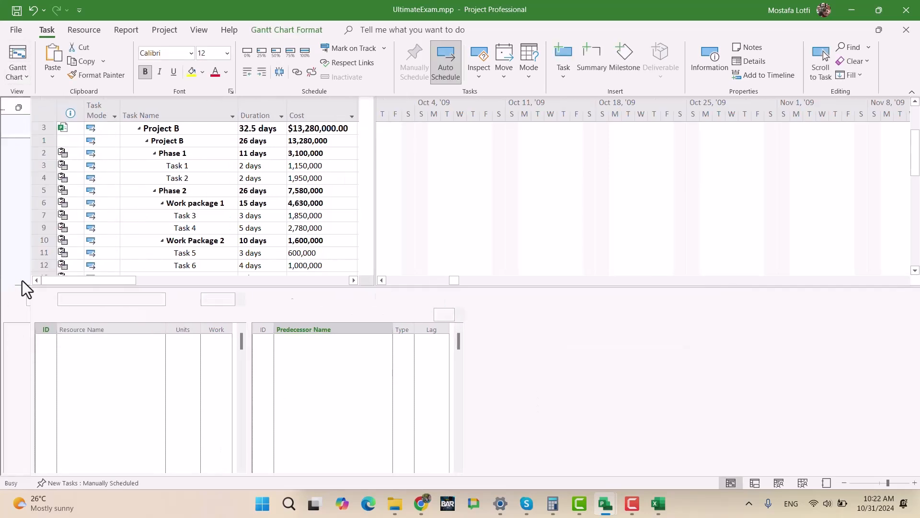
{"action": "left_click", "coordinate": [329, 391]}
{"action": "left_click", "coordinate": [21, 408]}
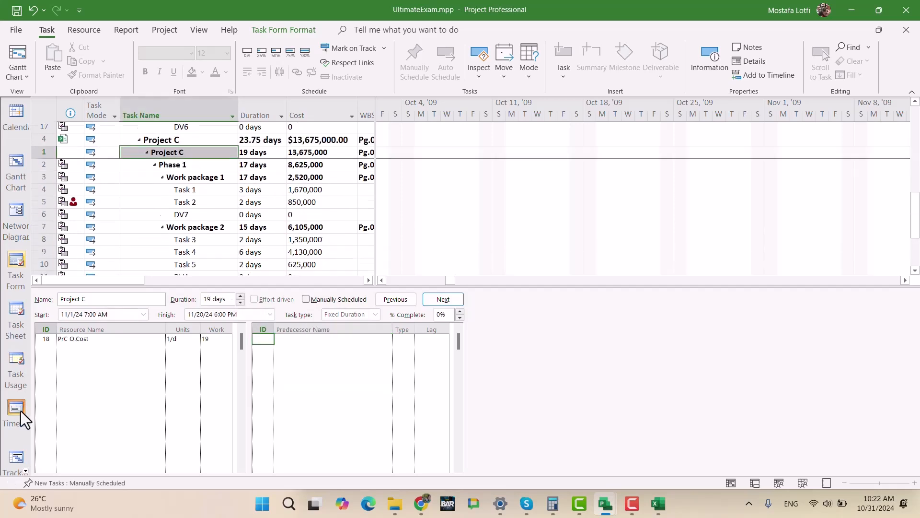
{"action": "left_click", "coordinate": [26, 472]}
{"action": "left_click", "coordinate": [26, 471]}
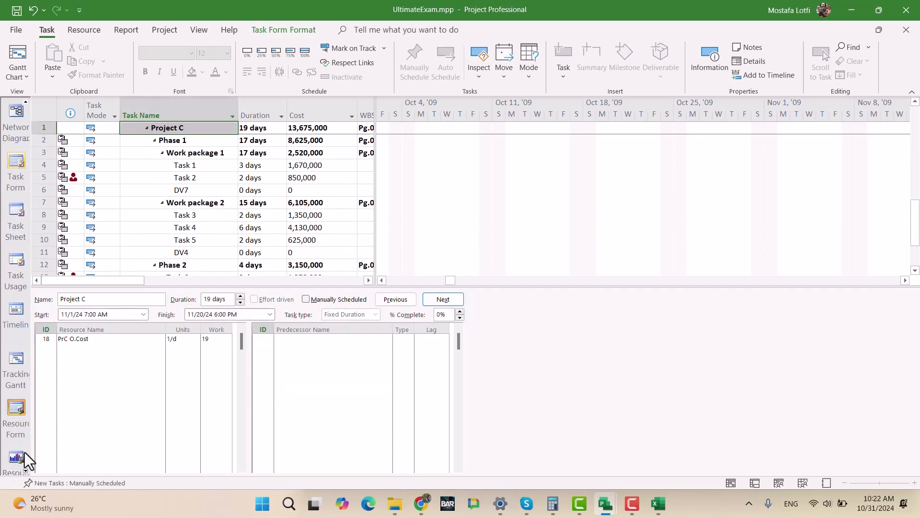
{"action": "left_click", "coordinate": [19, 463]}
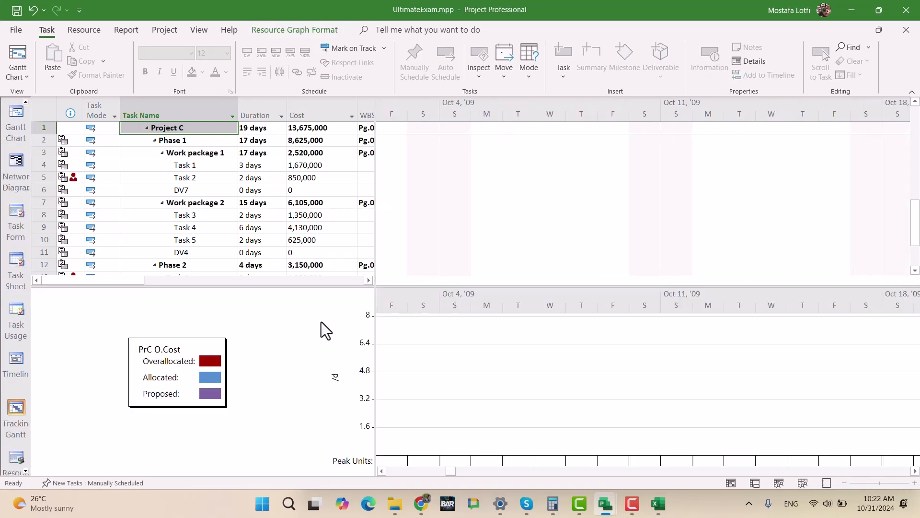
- Select all tasks in the master project and bring the timescale to the schedule's start in early November 2024
{"action": "left_click", "coordinate": [220, 153]}
{"action": "left_click", "coordinate": [56, 112]}
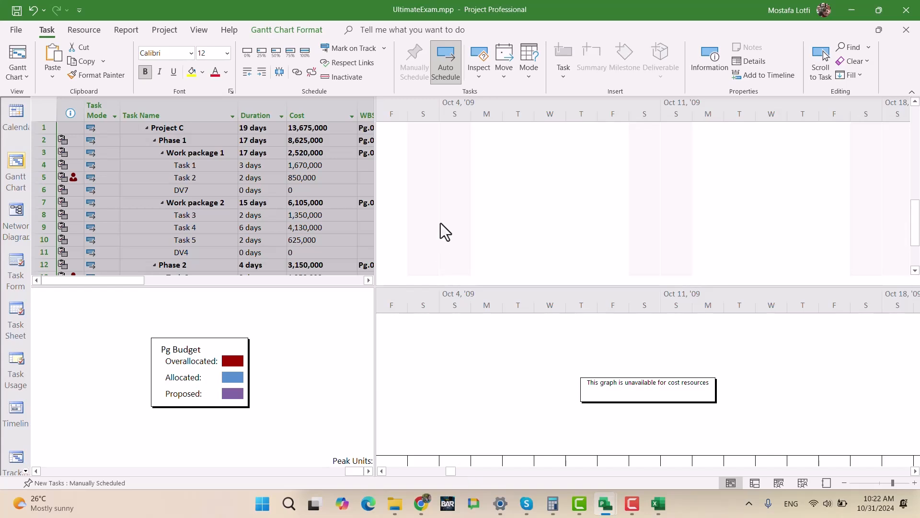
{"action": "scroll", "coordinate": [445, 214], "scroll_direction": "down", "scroll_amount": 4}
{"action": "scroll", "coordinate": [304, 173], "scroll_direction": "up", "scroll_amount": 15}
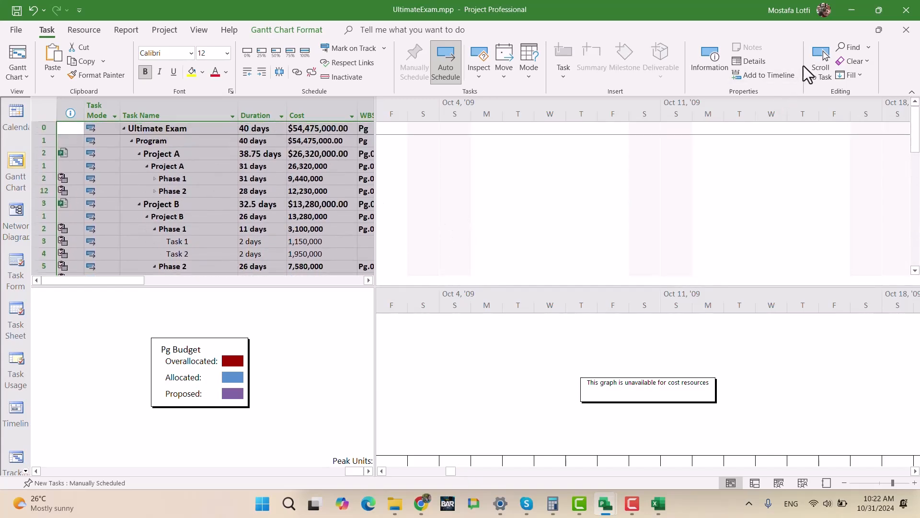
{"action": "left_click", "coordinate": [817, 61]}
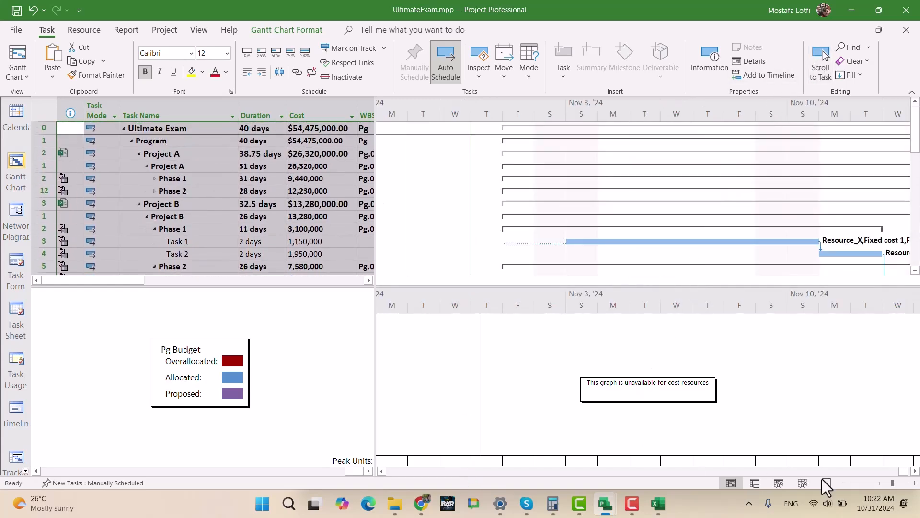
{"action": "left_click", "coordinate": [761, 454]}
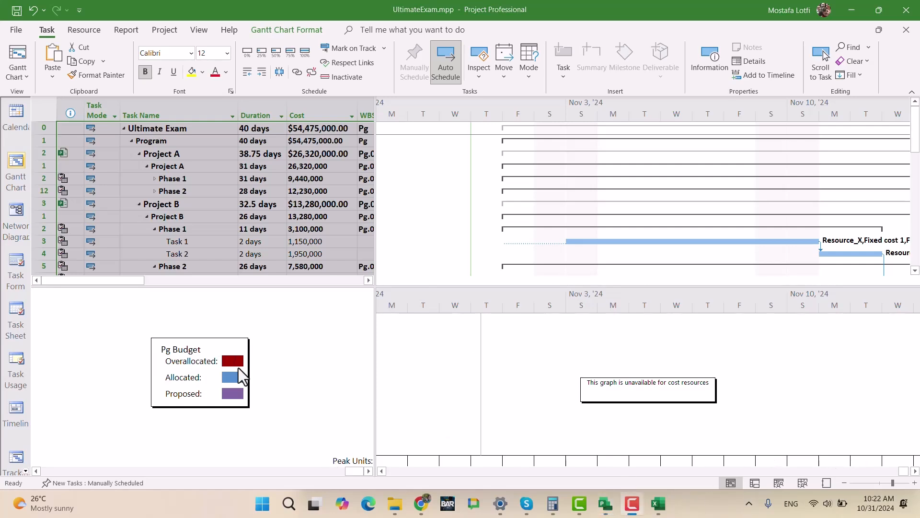
{"action": "left_click", "coordinate": [915, 471]}
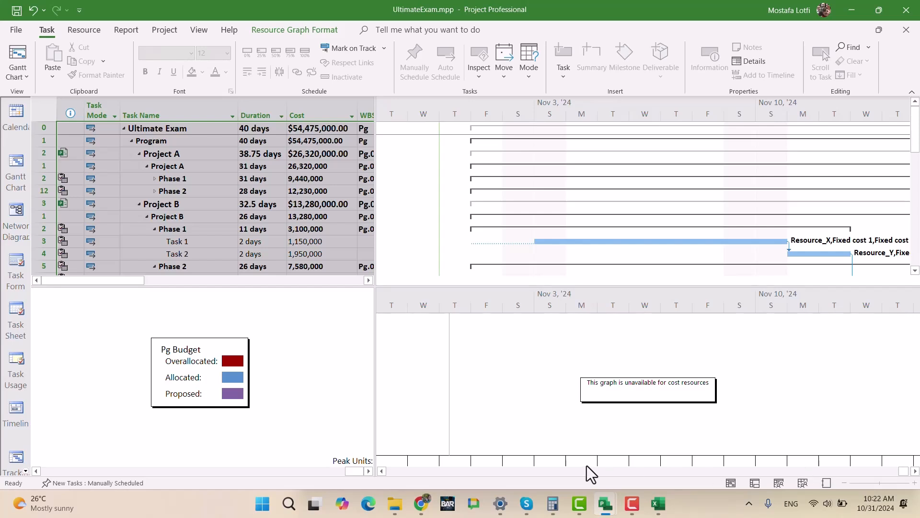
{"action": "left_click", "coordinate": [916, 471]}
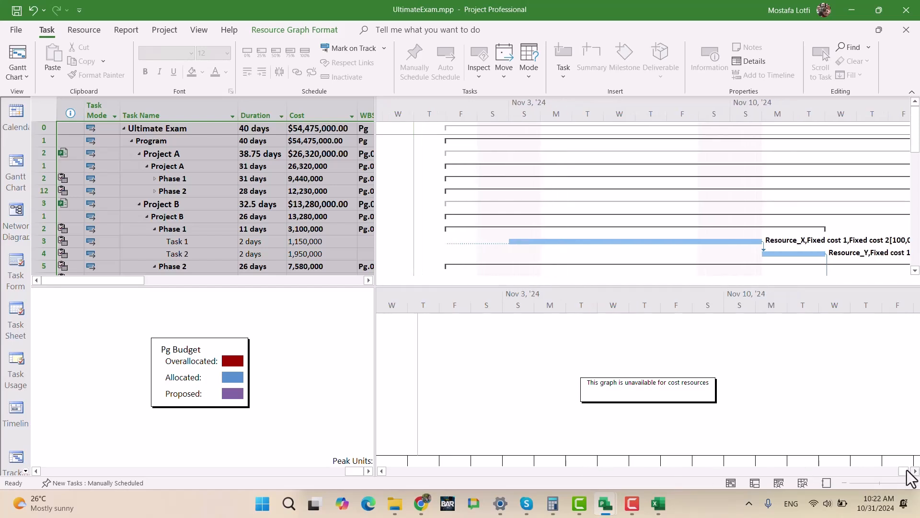
- Step back through the resource graphs from Pg Budget to Integrator_ir, checking each resource for overallocation
{"action": "left_click", "coordinate": [37, 470]}
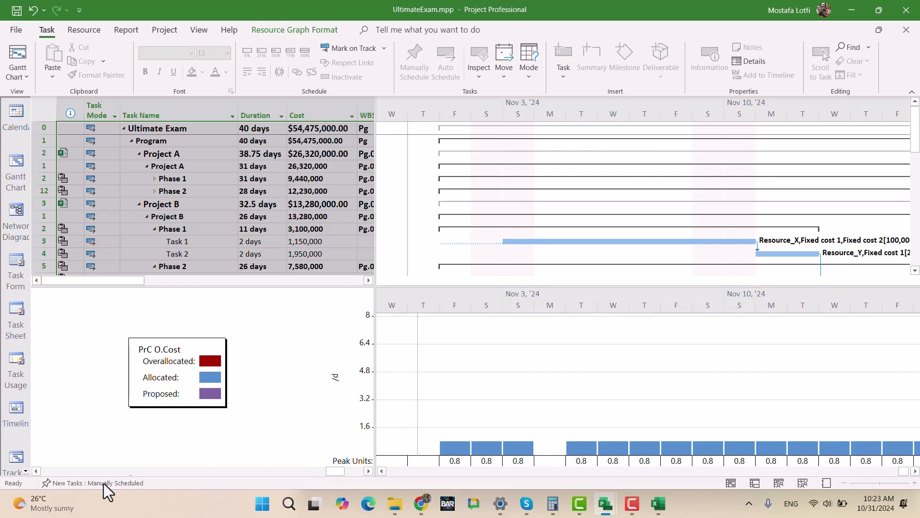
{"action": "left_click", "coordinate": [36, 472]}
{"action": "left_click", "coordinate": [36, 472]}
{"action": "left_click", "coordinate": [36, 472]}
{"action": "left_click", "coordinate": [35, 473]}
{"action": "left_click", "coordinate": [35, 473]}
{"action": "left_click", "coordinate": [35, 472]}
{"action": "left_click", "coordinate": [35, 472]}
{"action": "left_click", "coordinate": [35, 472]}
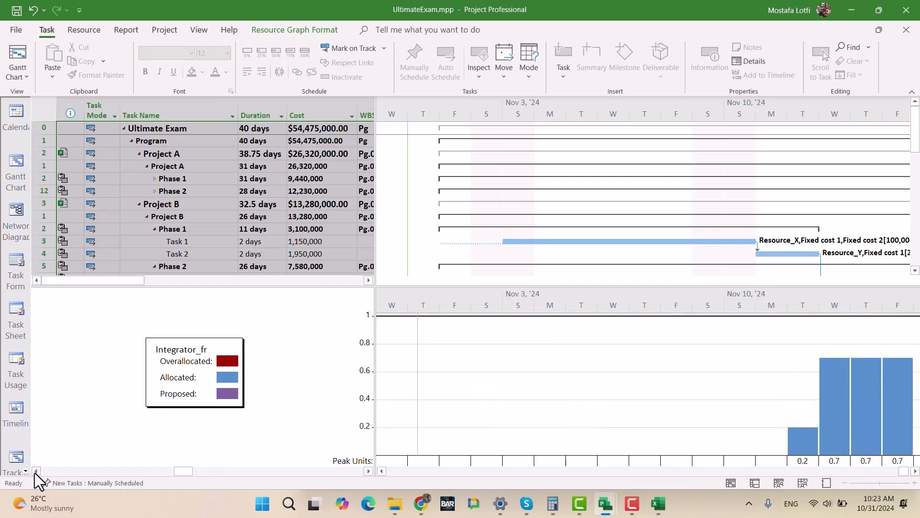
{"action": "left_click", "coordinate": [35, 472]}
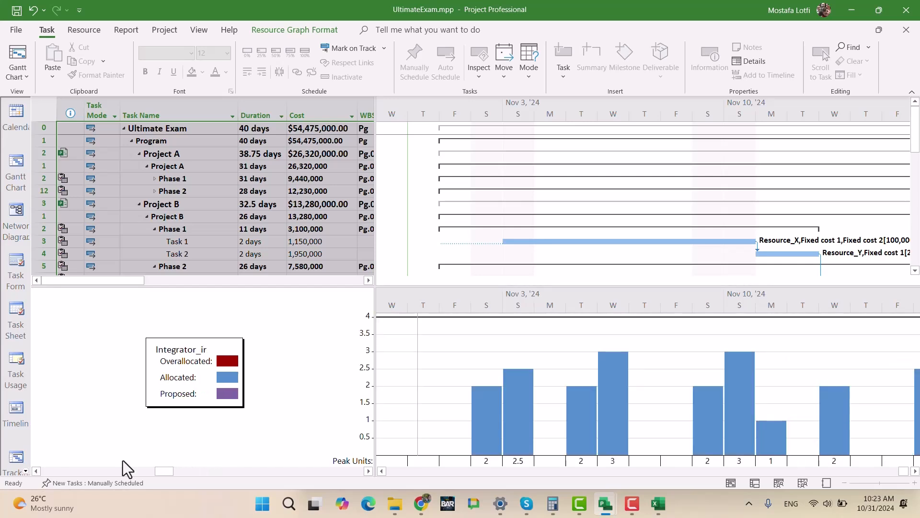
- Examine Integrator_ir's daily peak units along the timescale through early December 2024
{"action": "left_click", "coordinate": [914, 472]}
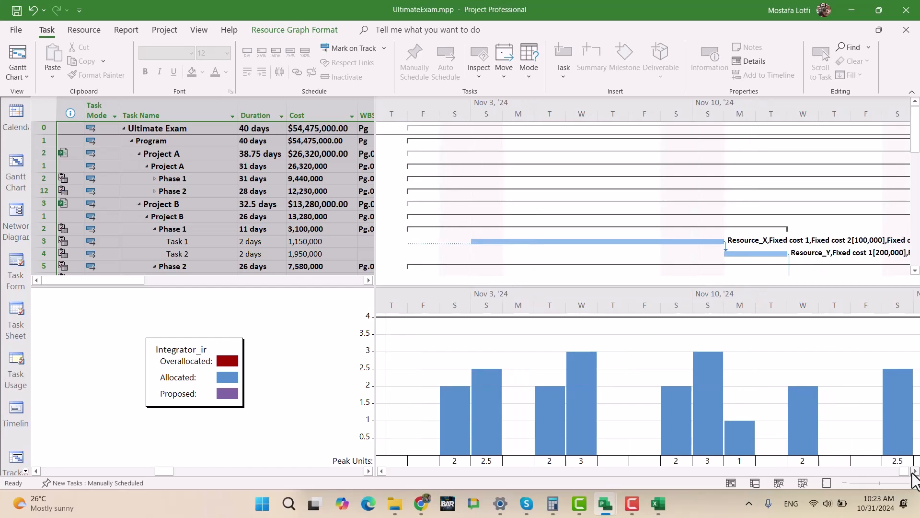
{"action": "left_click", "coordinate": [914, 472]}
{"action": "left_click", "coordinate": [914, 472]}
{"action": "left_click", "coordinate": [914, 472]}
{"action": "left_click", "coordinate": [913, 472]}
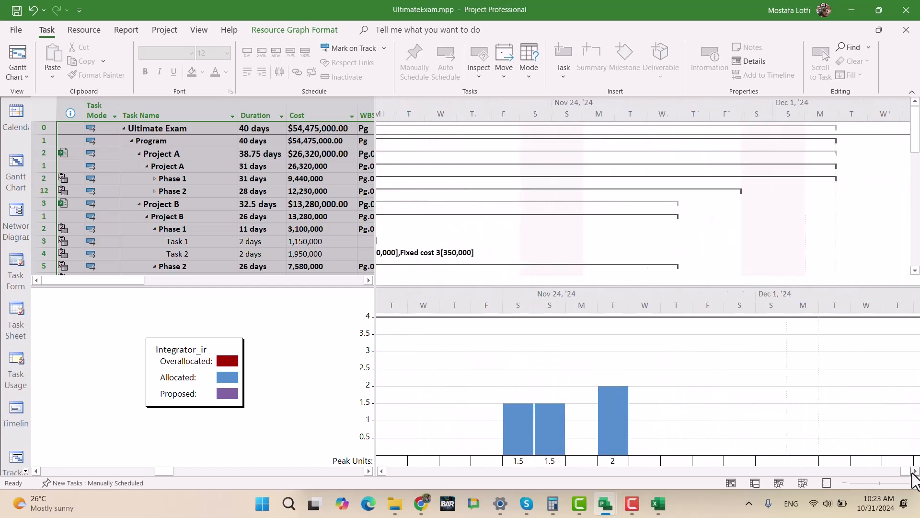
{"action": "left_click", "coordinate": [914, 471]}
{"action": "left_click", "coordinate": [811, 189]}
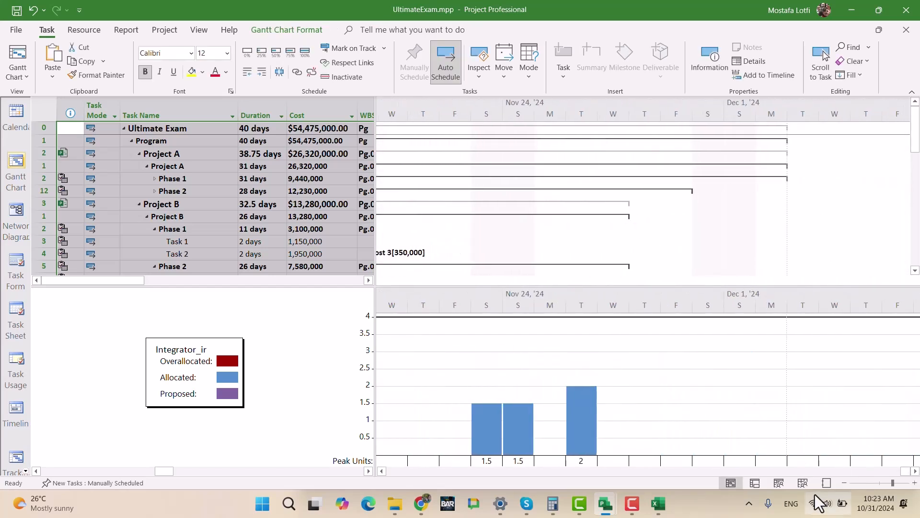
- Step back to Resource_Y's graph and examine its daily peak units in the week of November 17, 2024
{"action": "left_click", "coordinate": [843, 482]}
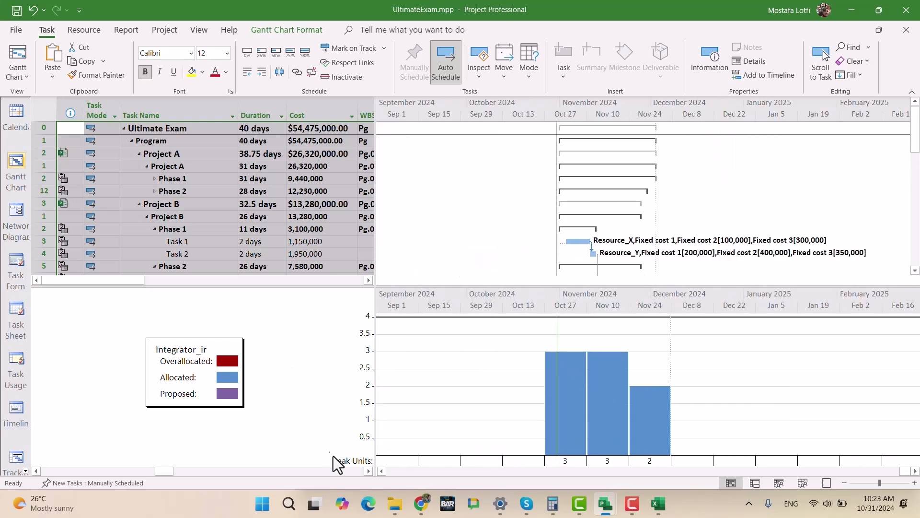
{"action": "left_click", "coordinate": [33, 470]}
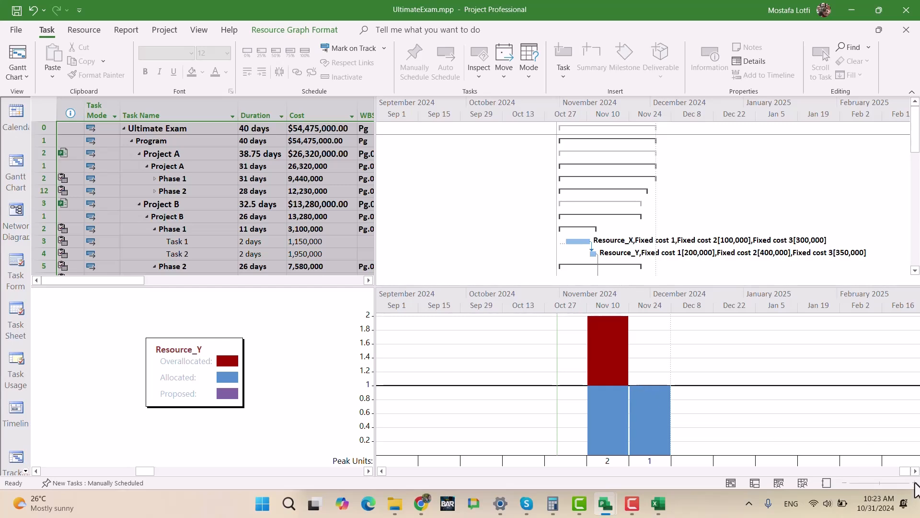
{"action": "left_click", "coordinate": [586, 187]}
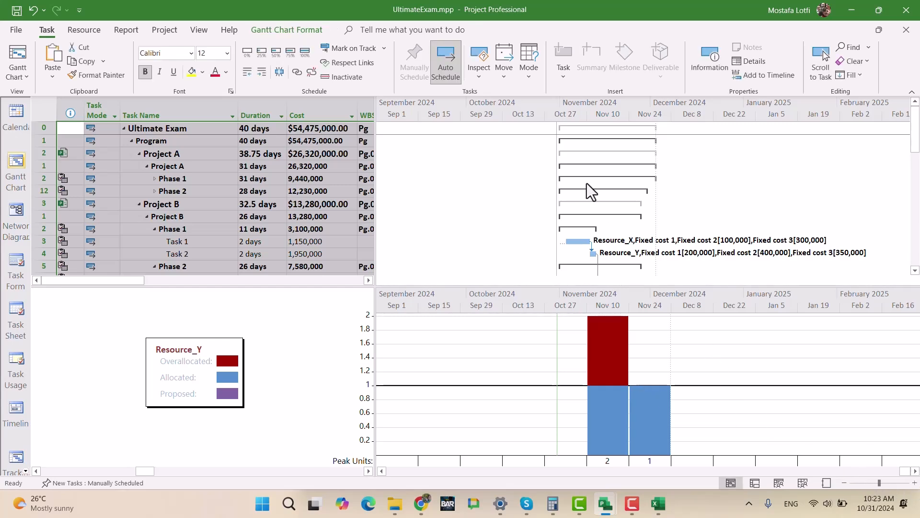
{"action": "left_click", "coordinate": [914, 482]}
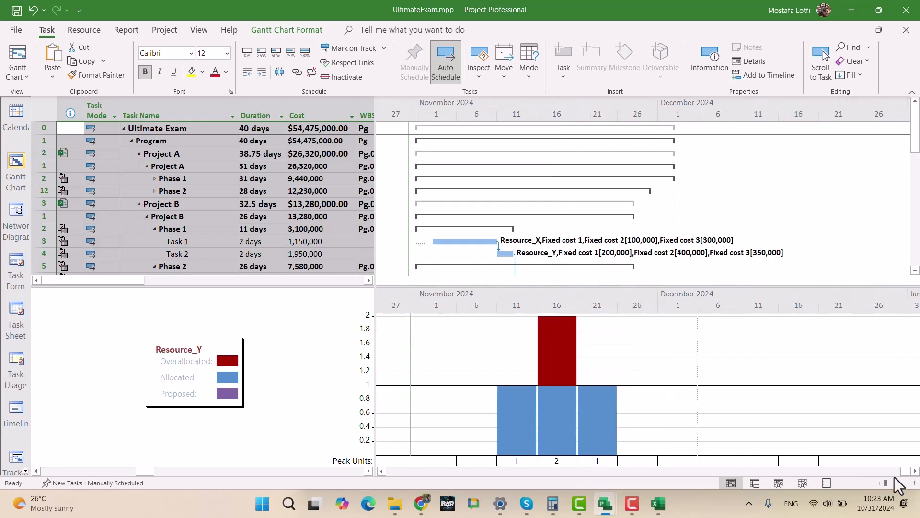
{"action": "left_click", "coordinate": [914, 483]}
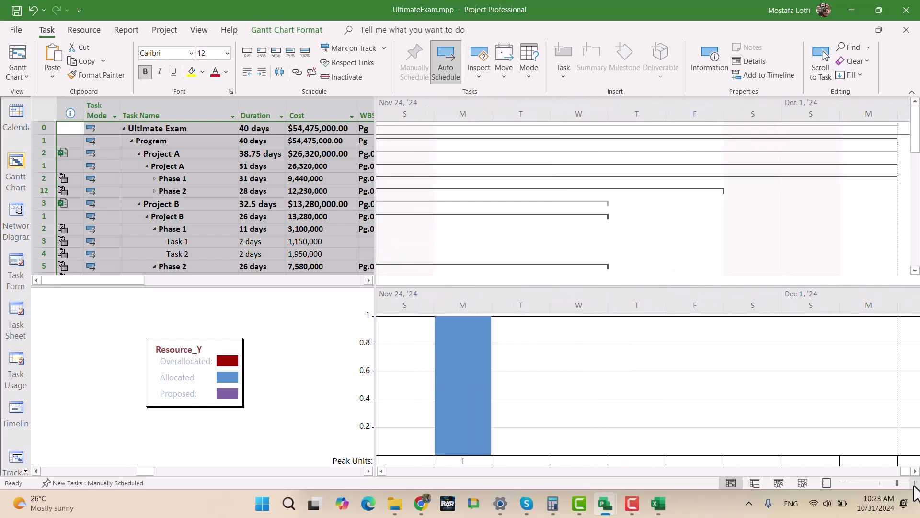
{"action": "left_click", "coordinate": [377, 472]}
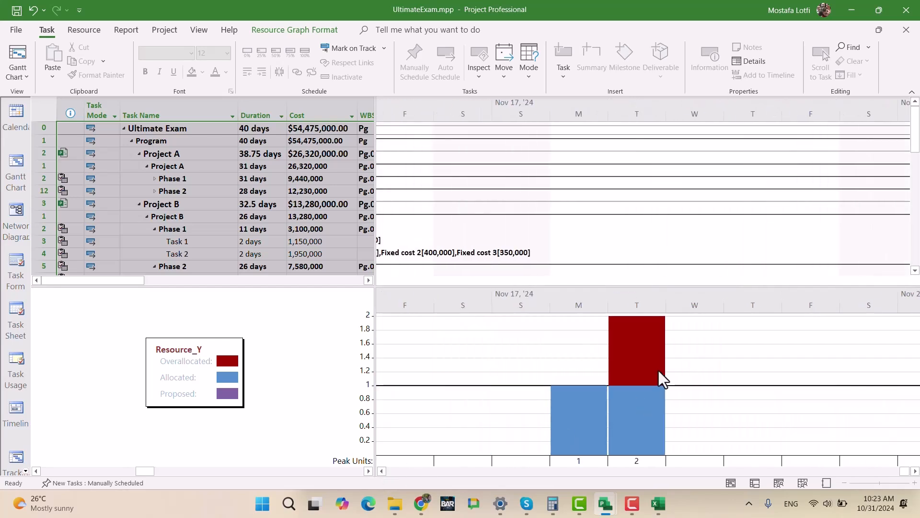
- Locate the Project C Phase 2 task that uses Resource_Y on November 19 and compare its bar with the graph
{"action": "scroll", "coordinate": [651, 277], "scroll_direction": "down", "scroll_amount": 1}
{"action": "scroll", "coordinate": [651, 275], "scroll_direction": "up", "scroll_amount": 1}
{"action": "left_click_drag", "start_coordinate": [916, 139], "coordinate": [916, 259]}
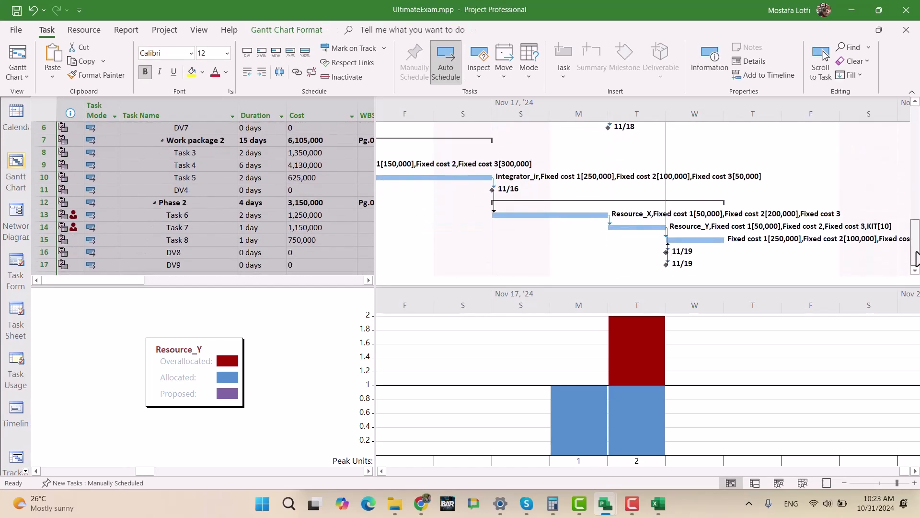
{"action": "left_click", "coordinate": [641, 227]}
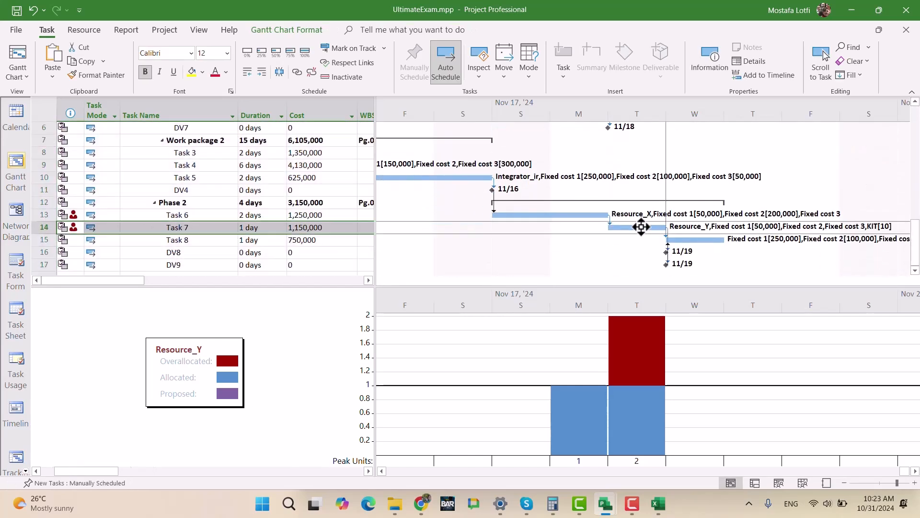
{"action": "left_click", "coordinate": [627, 349]}
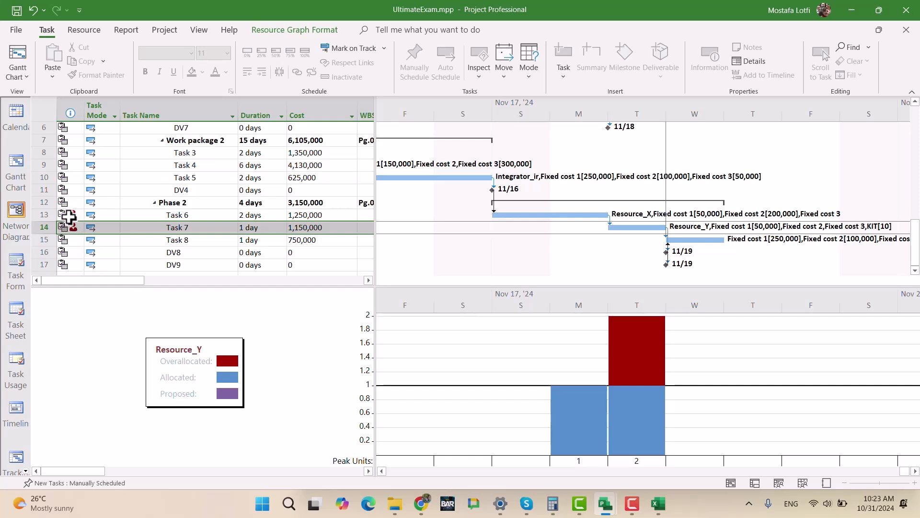
{"action": "mouse_move", "coordinate": [71, 214]}
{"action": "left_click", "coordinate": [646, 228]}
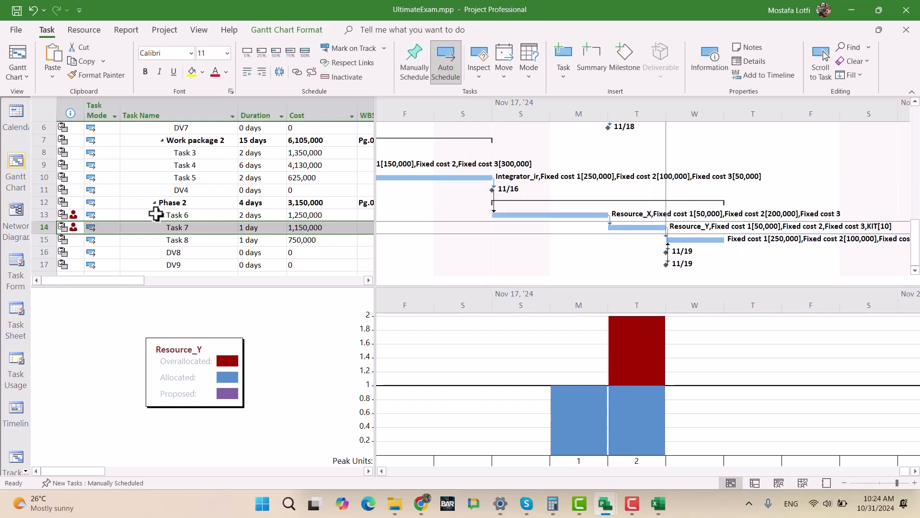
- Inspect the resource assignments of Task 7 in Project C's Phase 2, and close its task information
{"action": "left_click", "coordinate": [192, 229]}
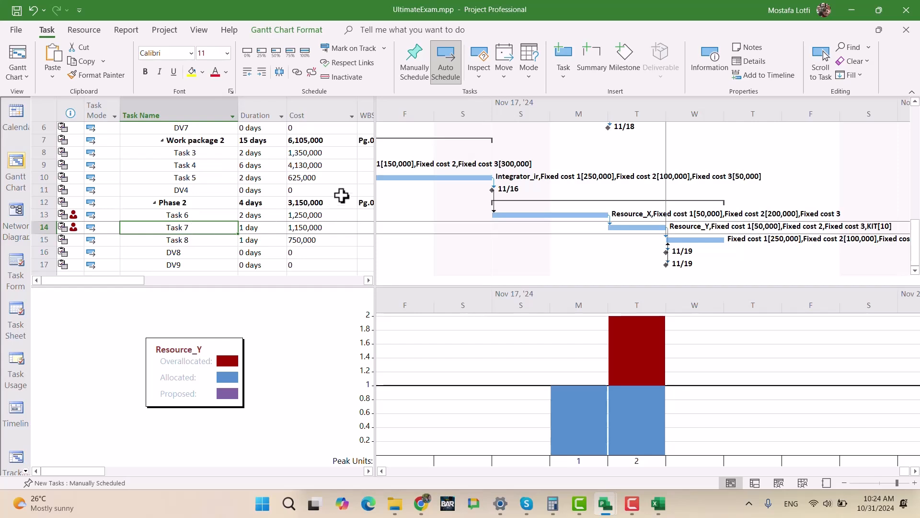
{"action": "left_click", "coordinate": [261, 112]}
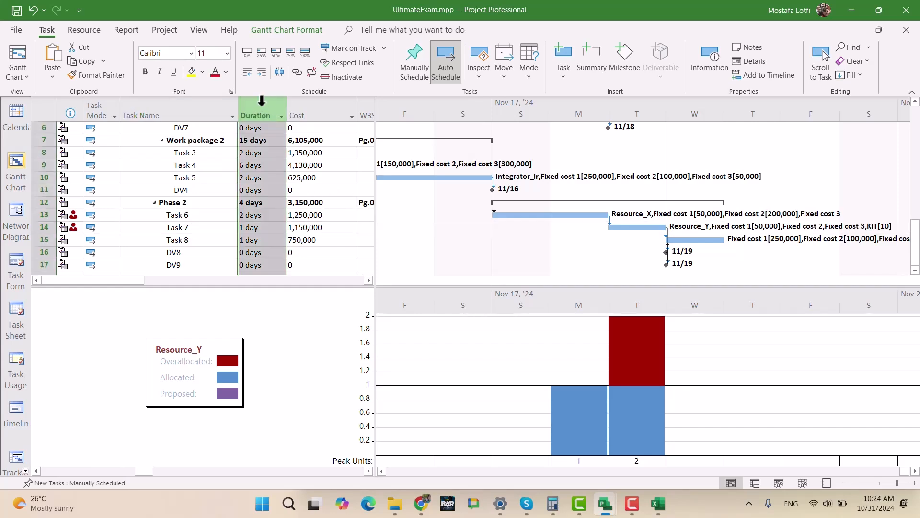
{"action": "double_click", "coordinate": [194, 229]}
{"action": "left_click", "coordinate": [373, 153]}
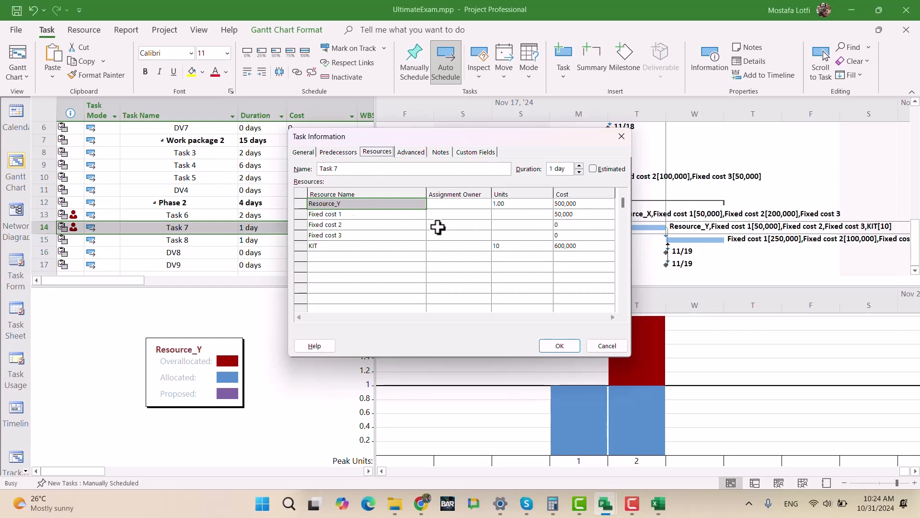
{"action": "left_click", "coordinate": [620, 137]}
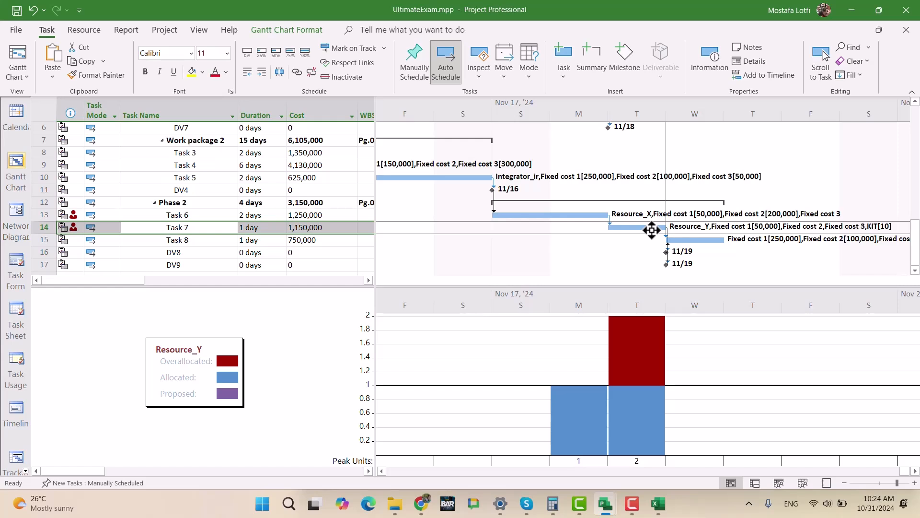
- Find Project B's Task 8 scheduled on November 19 and check the resource graph for Engineer_dubai
{"action": "scroll", "coordinate": [652, 230], "scroll_direction": "up", "scroll_amount": 1}
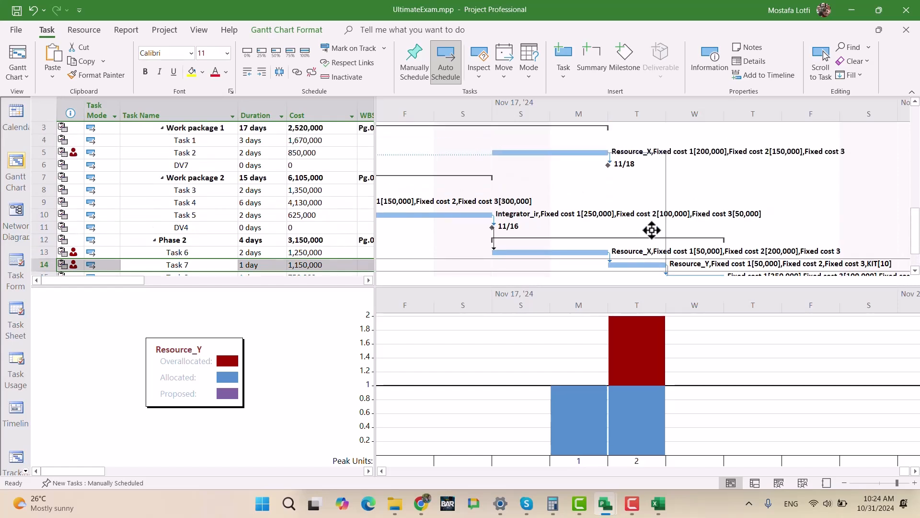
{"action": "scroll", "coordinate": [652, 230], "scroll_direction": "up", "scroll_amount": 3}
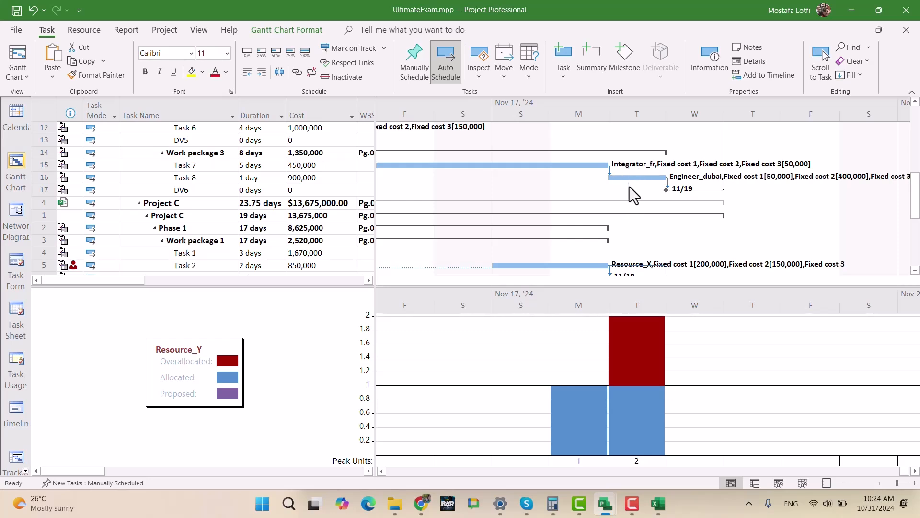
{"action": "scroll", "coordinate": [629, 190], "scroll_direction": "up", "scroll_amount": 1}
{"action": "left_click", "coordinate": [649, 214]}
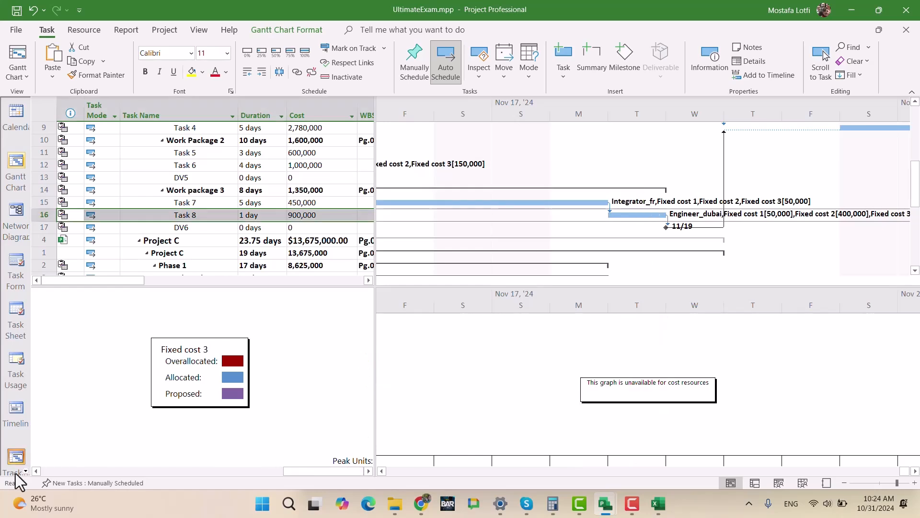
{"action": "left_click", "coordinate": [35, 471]}
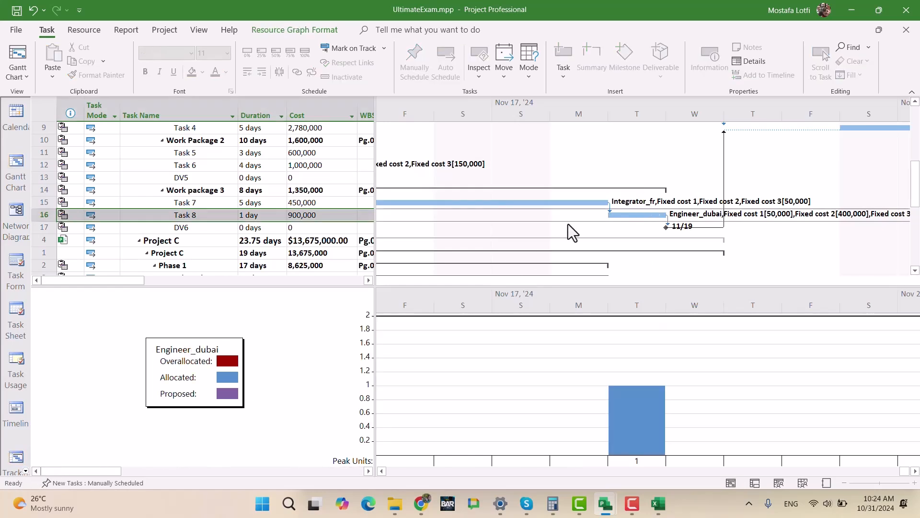
{"action": "scroll", "coordinate": [635, 168], "scroll_direction": "down", "scroll_amount": 3}
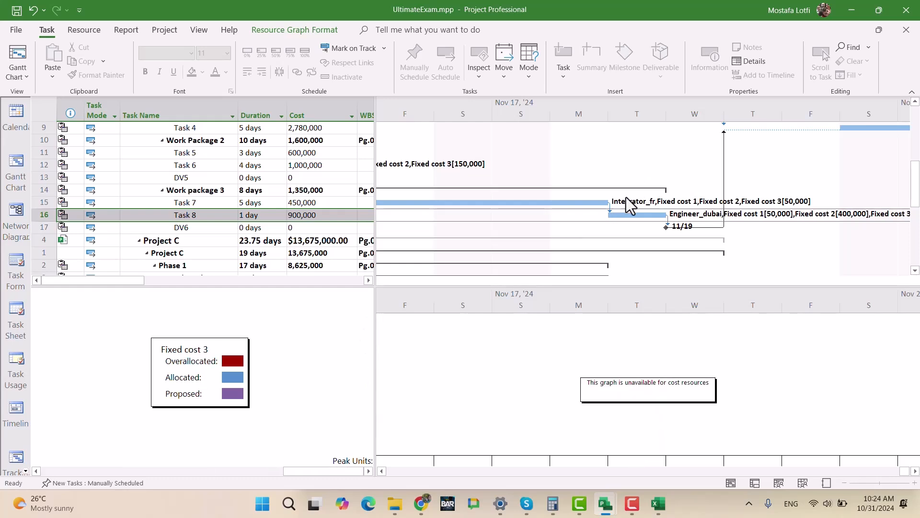
- Remove the split view and review the full Gantt chart of Projects A, B and C around November 17, 2024
{"action": "right_click", "coordinate": [799, 184]}
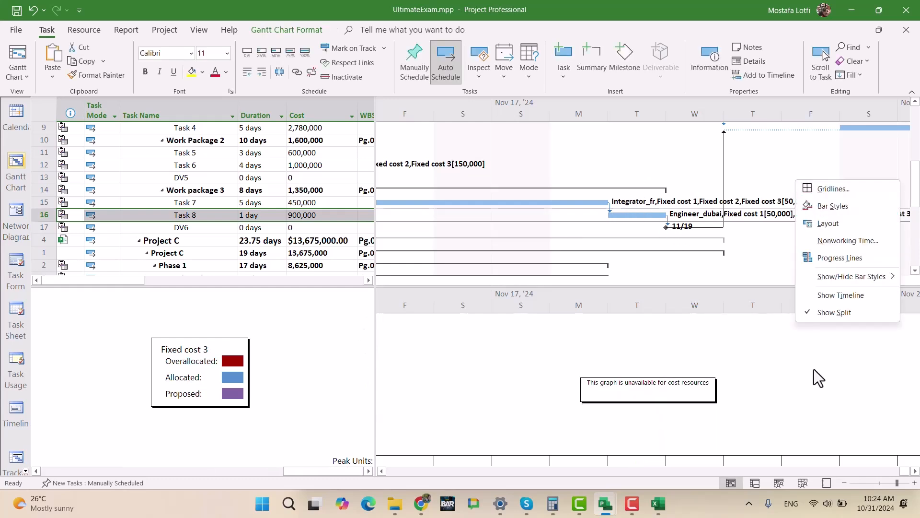
{"action": "left_click", "coordinate": [834, 313]}
{"action": "scroll", "coordinate": [550, 364], "scroll_direction": "down", "scroll_amount": 1}
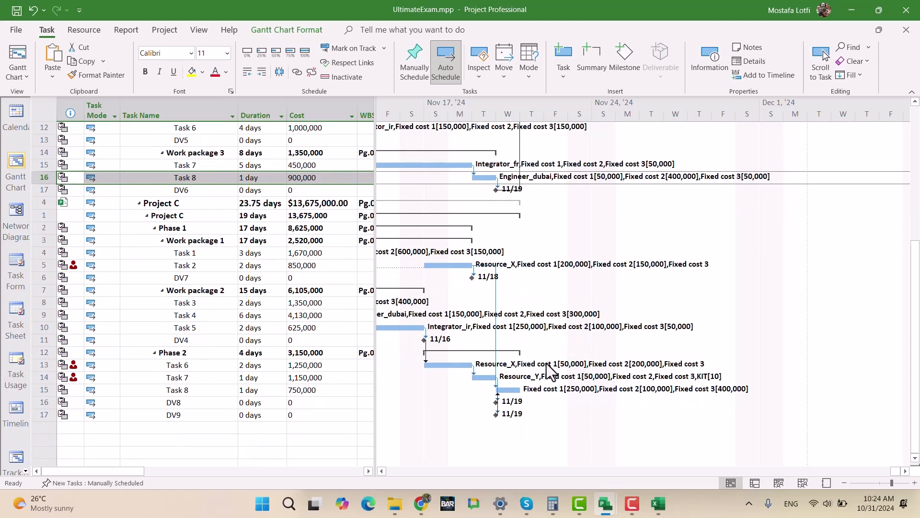
{"action": "scroll", "coordinate": [511, 381], "scroll_direction": "up", "scroll_amount": 6}
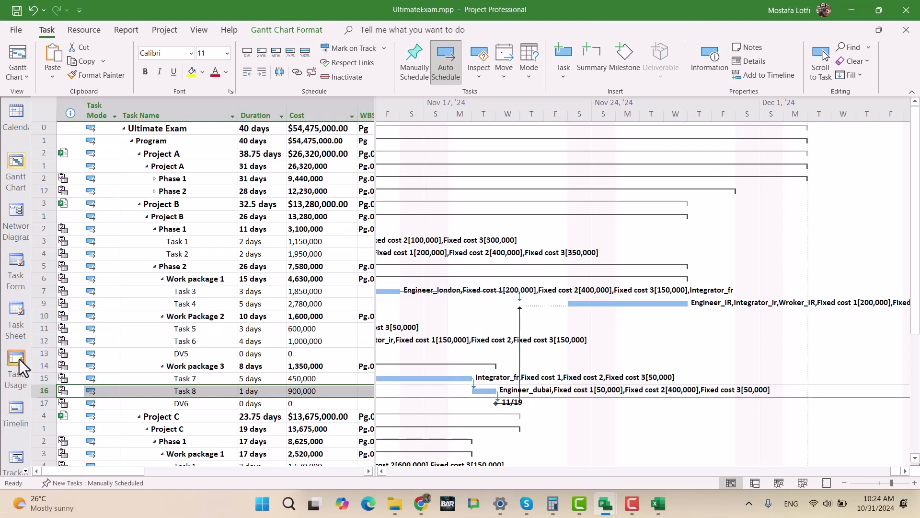
{"action": "scroll", "coordinate": [18, 436], "scroll_direction": "down", "scroll_amount": 1}
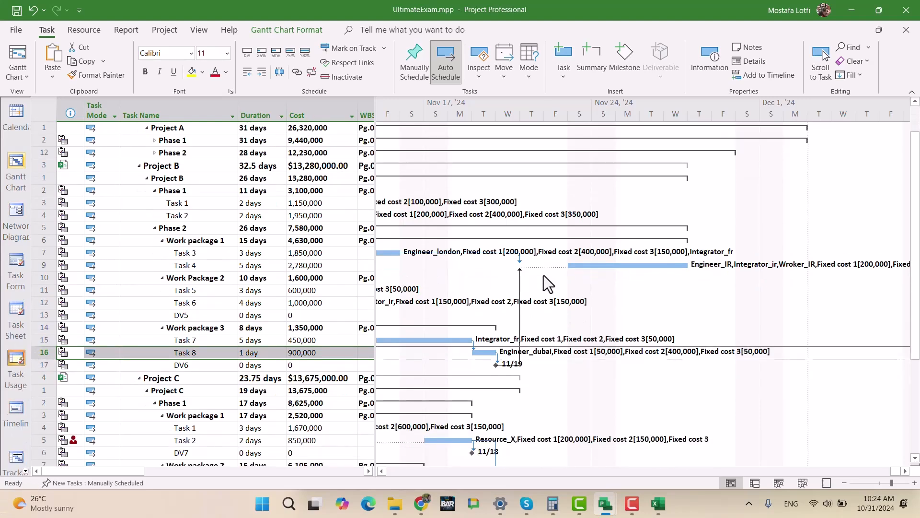
- Switch to the Resource Usage view and collapse the Unassigned group
{"action": "left_click", "coordinate": [26, 472]}
{"action": "left_click", "coordinate": [26, 473]}
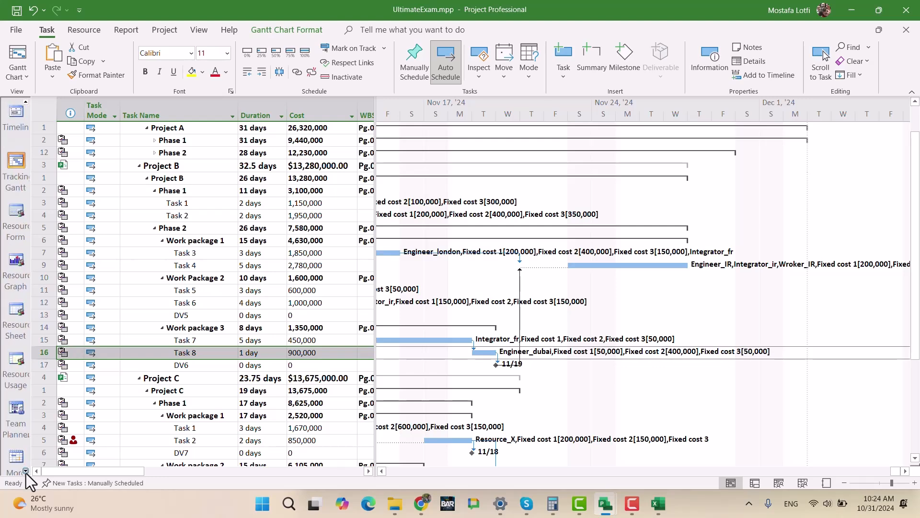
{"action": "left_click", "coordinate": [16, 360]}
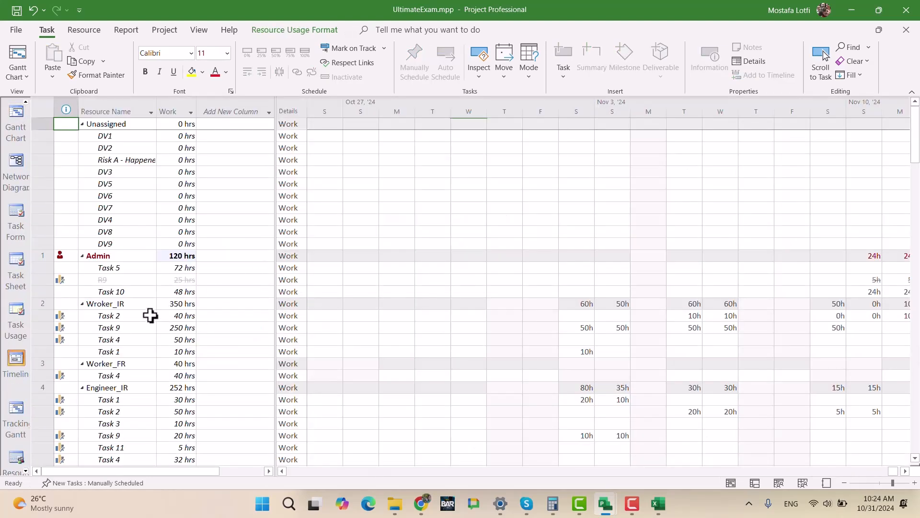
{"action": "left_click", "coordinate": [112, 259]}
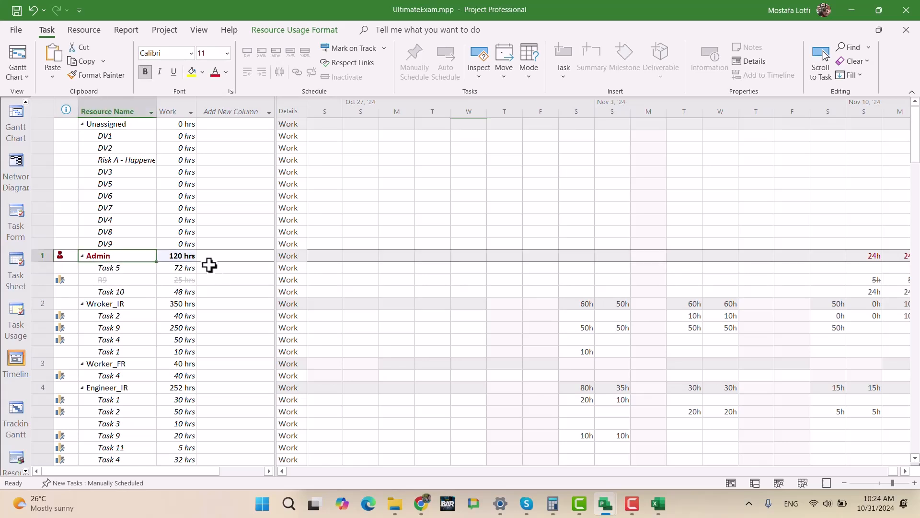
{"action": "left_click", "coordinate": [83, 125]}
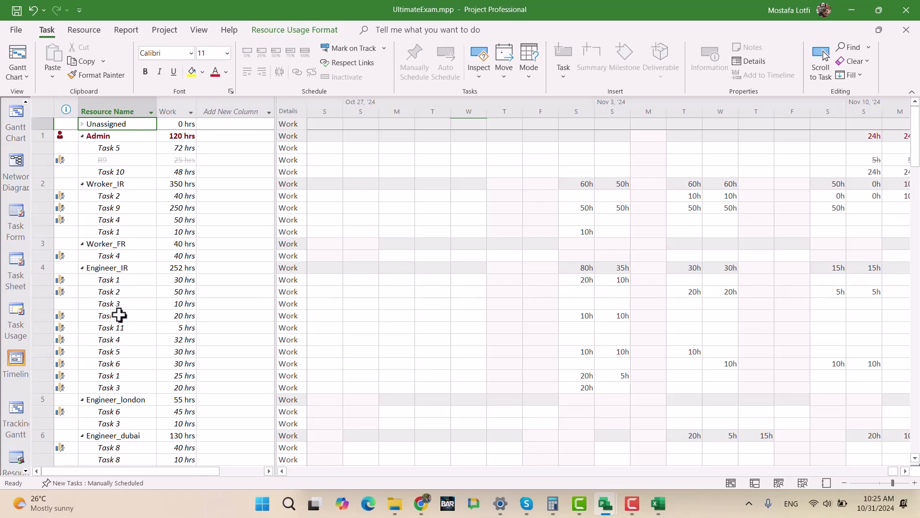
- Locate Resource_Y in the usage list and bring the timescale to its daily work from November 17, 2024
{"action": "scroll", "coordinate": [119, 313], "scroll_direction": "down", "scroll_amount": 5}
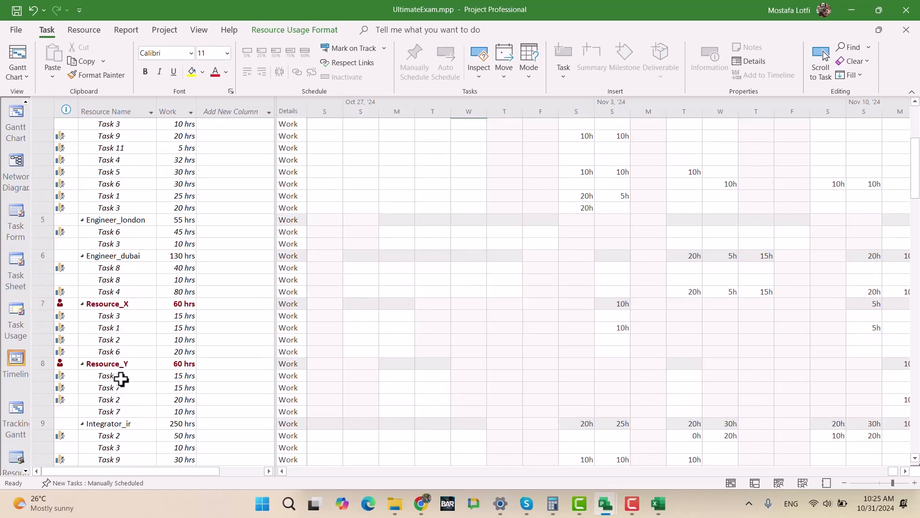
{"action": "left_click", "coordinate": [119, 363]}
{"action": "left_click", "coordinate": [816, 71]}
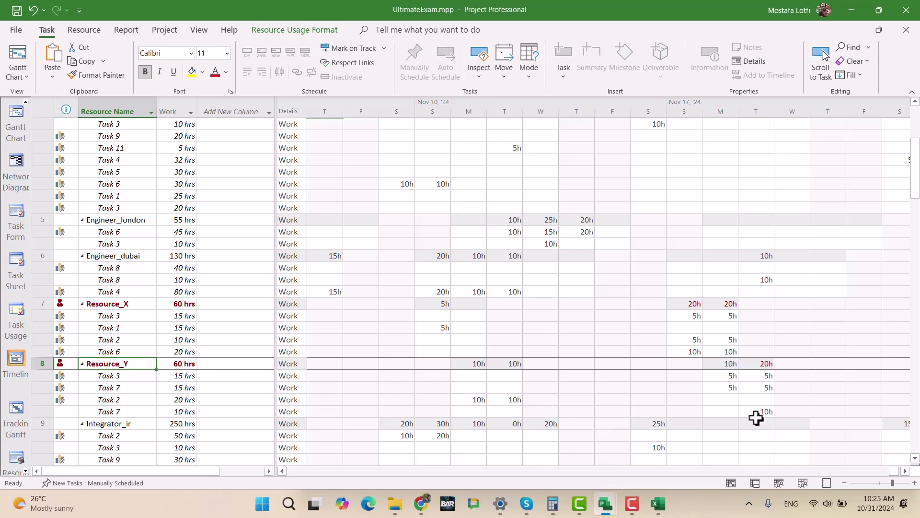
{"action": "left_click", "coordinate": [905, 471]}
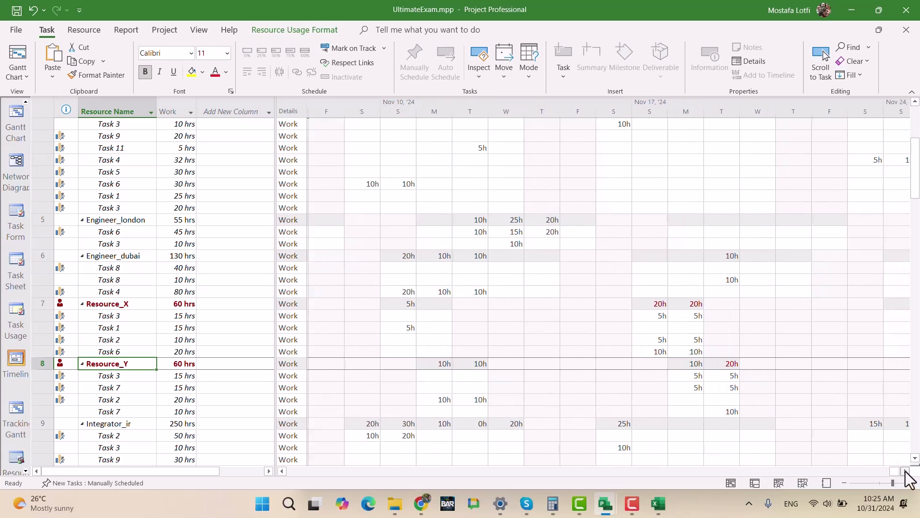
{"action": "left_click", "coordinate": [905, 471]}
{"action": "left_click", "coordinate": [906, 471]}
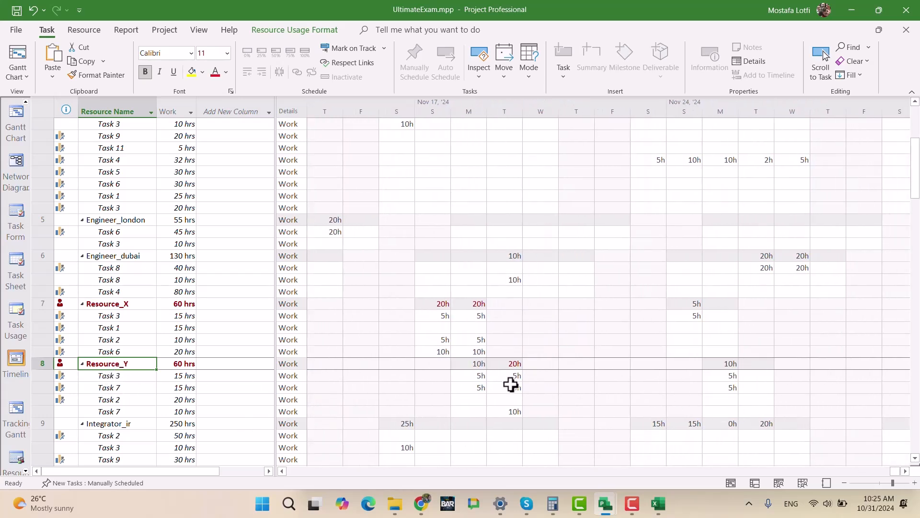
- Review the assignment information of Resource_Y's Task 3, including its general, tracking and notes details, and close it unchanged
{"action": "left_click", "coordinate": [123, 377]}
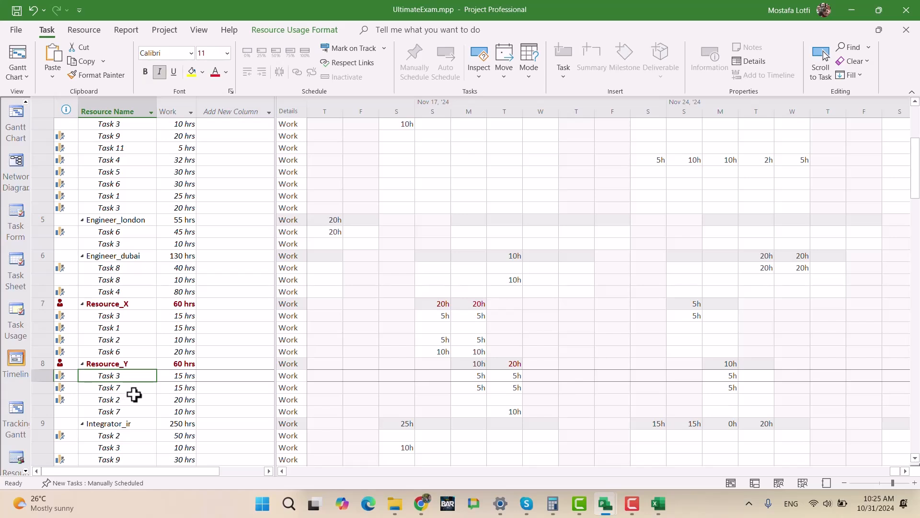
{"action": "left_click", "coordinate": [130, 400]}
{"action": "left_click", "coordinate": [118, 387]}
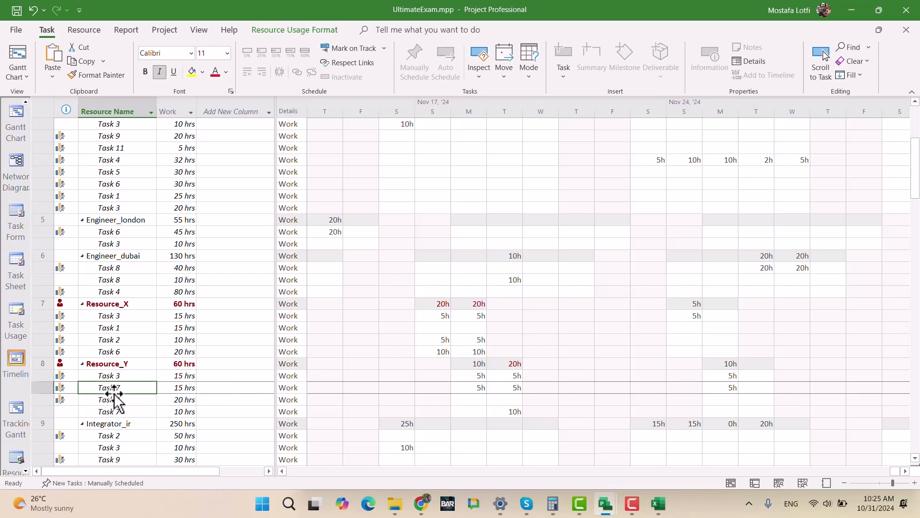
{"action": "double_click", "coordinate": [125, 375]}
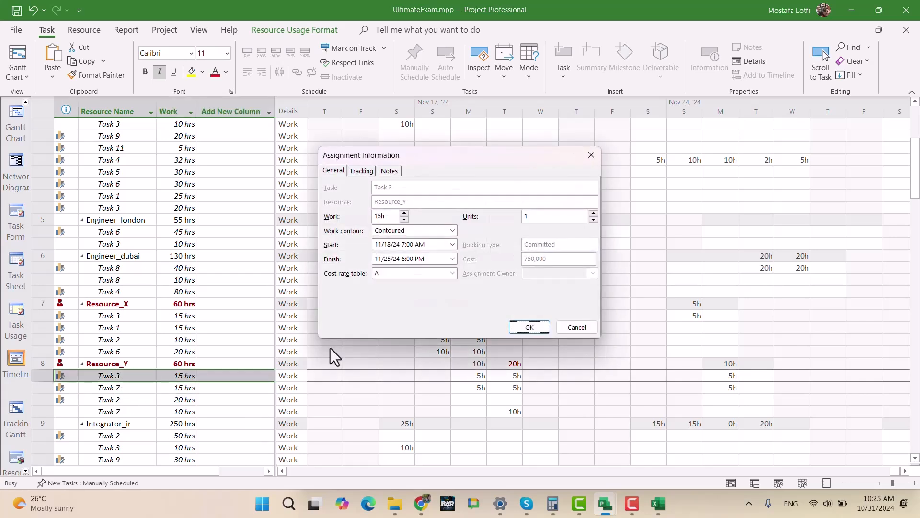
{"action": "left_click", "coordinate": [361, 171]}
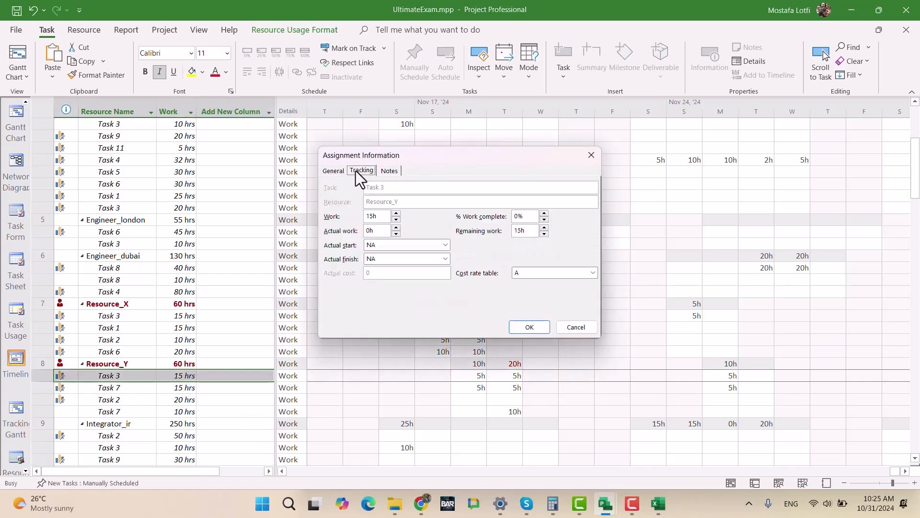
{"action": "left_click", "coordinate": [387, 170]}
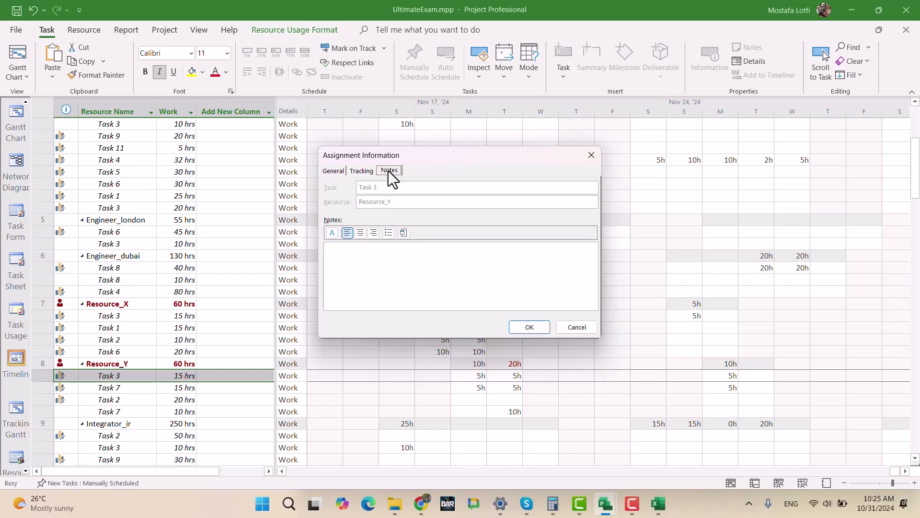
{"action": "left_click", "coordinate": [358, 171]}
{"action": "left_click", "coordinate": [326, 169]}
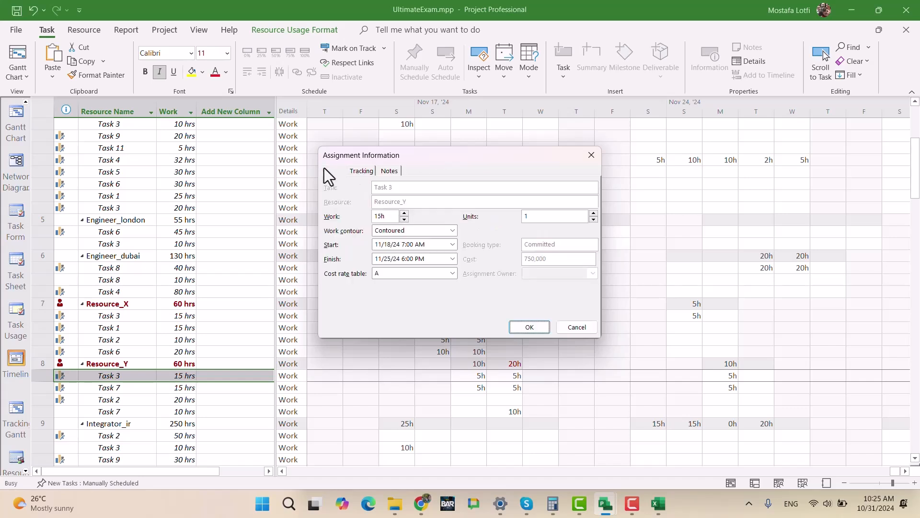
{"action": "left_click", "coordinate": [595, 157]}
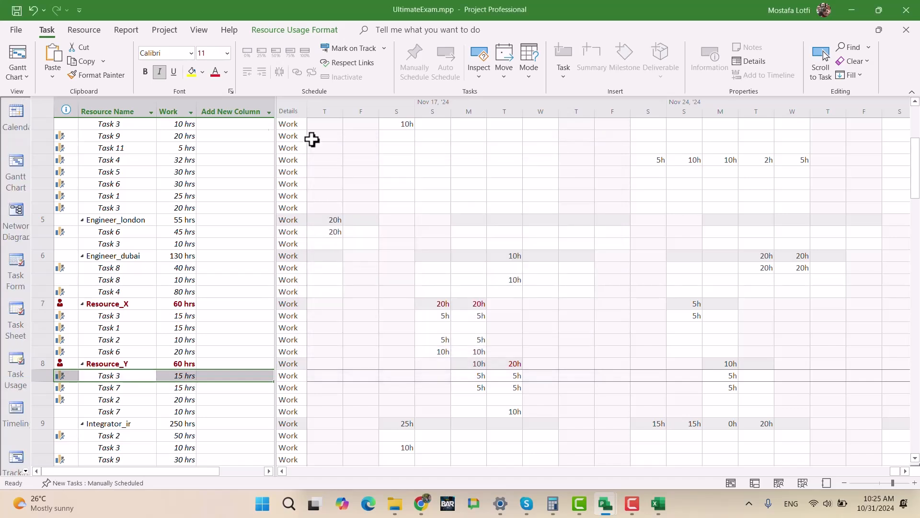
- Try an Outline Code1 column in the resource usage table and remove it again
{"action": "left_click", "coordinate": [230, 111]}
{"action": "type", "text": "wbs"}
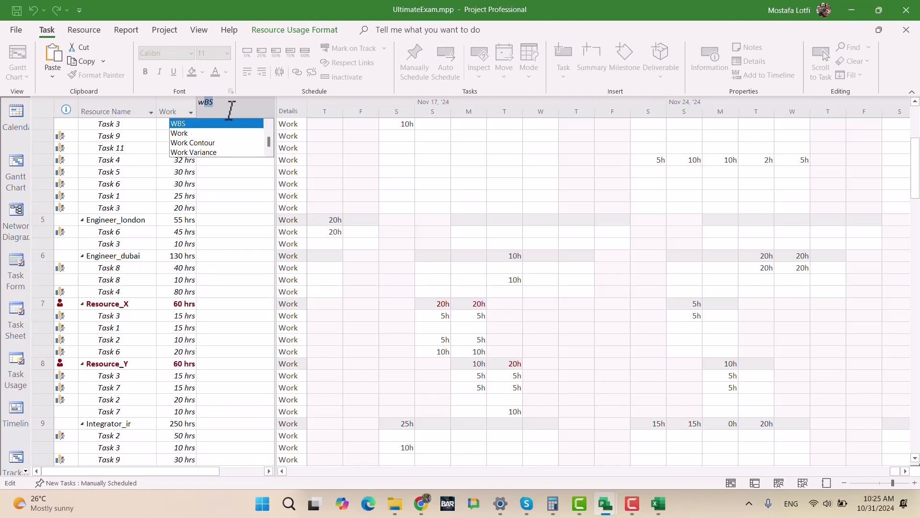
{"action": "type", "text": " c"}
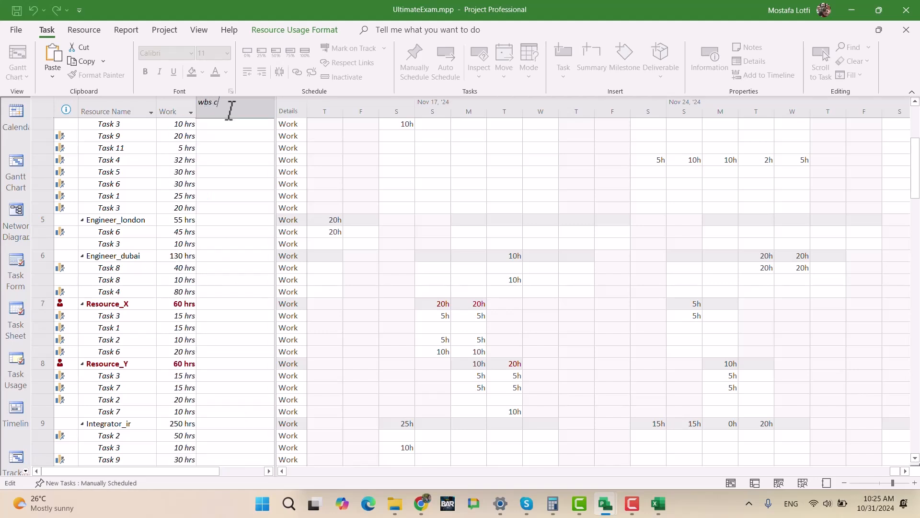
{"action": "type", "text": "outline Code1"}
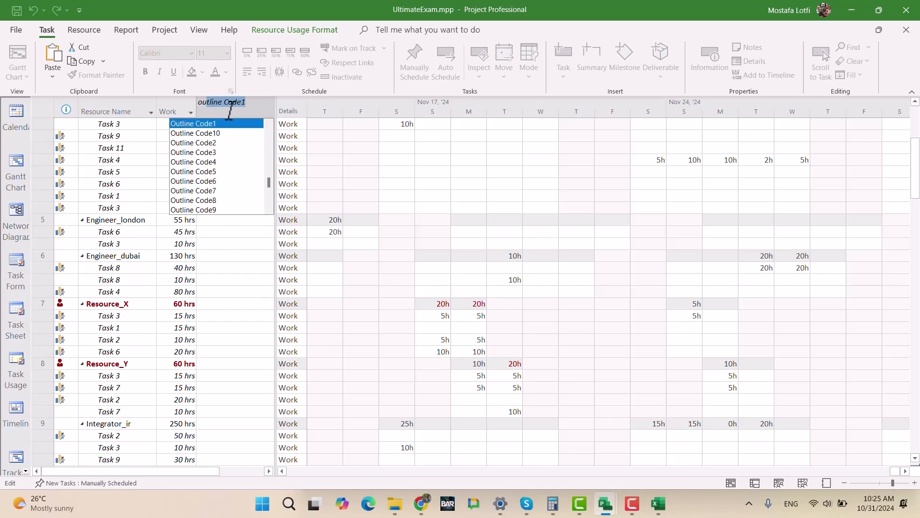
{"action": "key", "text": "Return"}
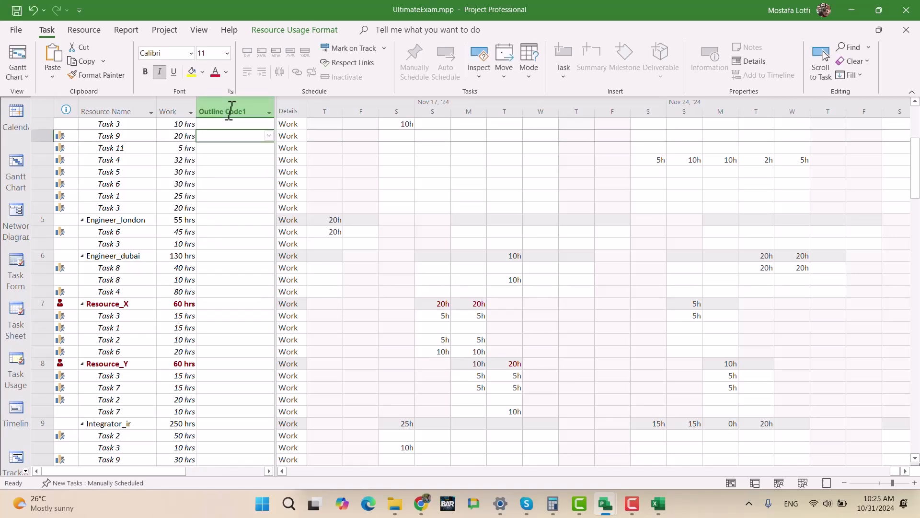
{"action": "left_click", "coordinate": [231, 107]}
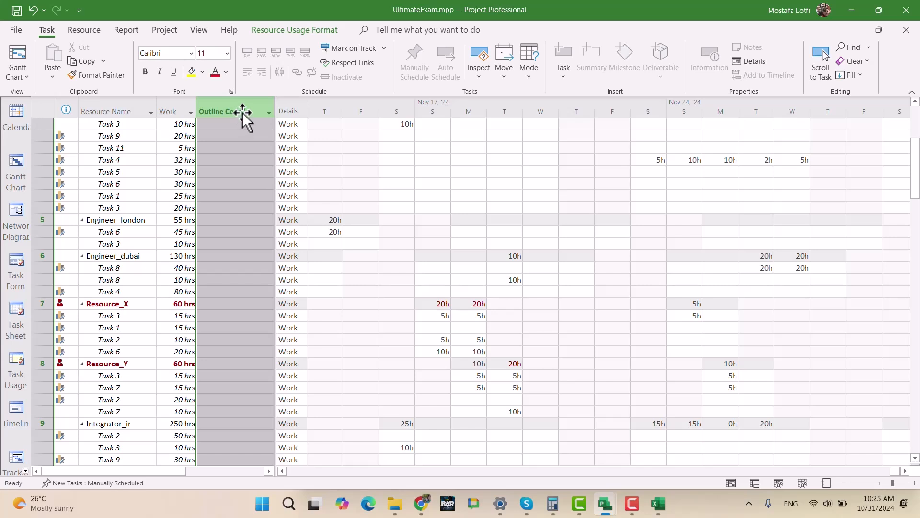
{"action": "key", "text": "Delete"}
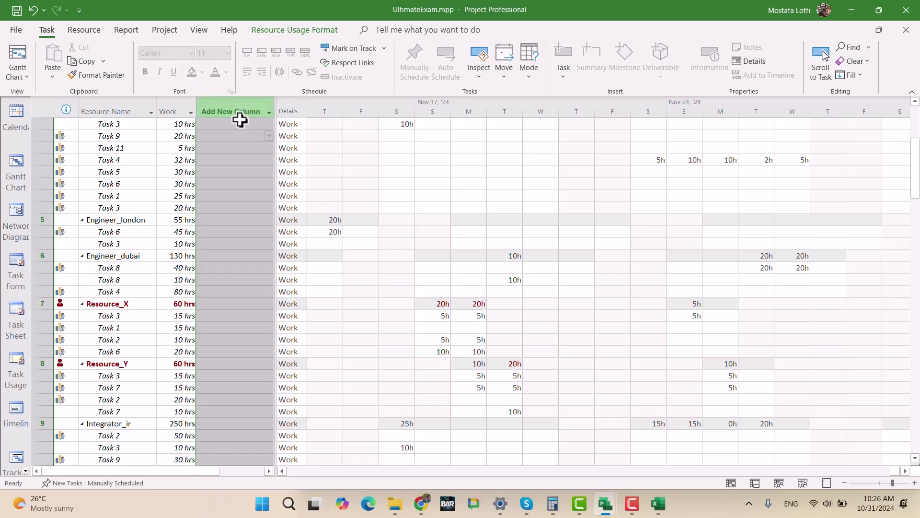
{"action": "left_click", "coordinate": [230, 330]}
{"action": "left_click", "coordinate": [226, 317]}
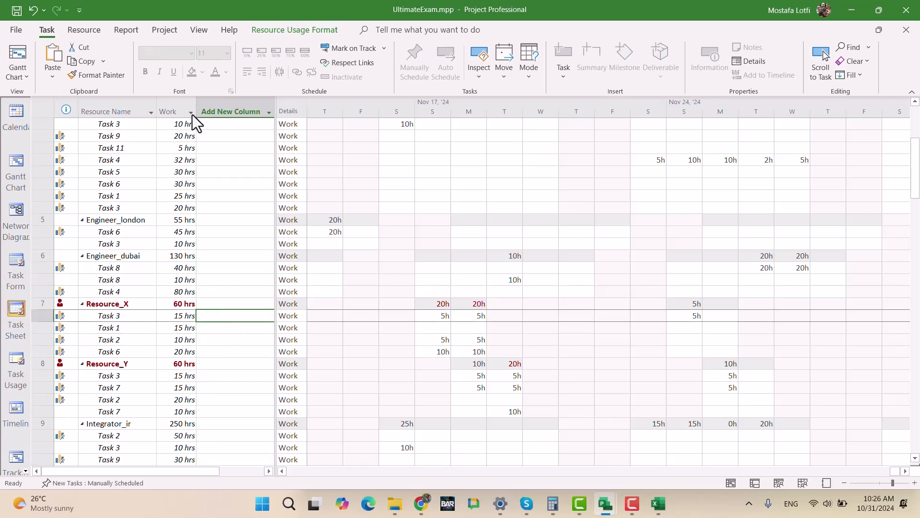
- Add a WBS column to the resource usage table and check the codes of Resource_X's and Resource_Y's tasks
{"action": "left_click", "coordinate": [216, 106]}
{"action": "key", "text": "alt+shift"}
{"action": "type", "text": "ص"}
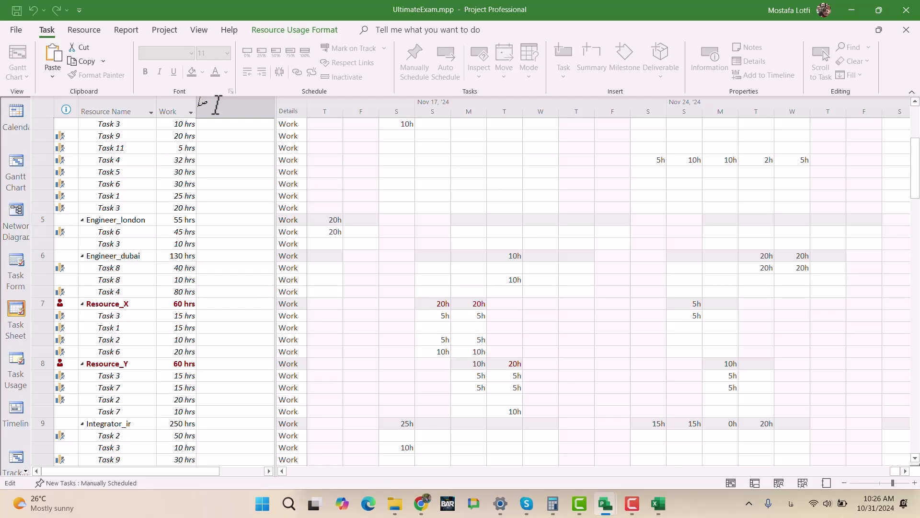
{"action": "type", "text": "wBS"}
{"action": "key", "text": "Return"}
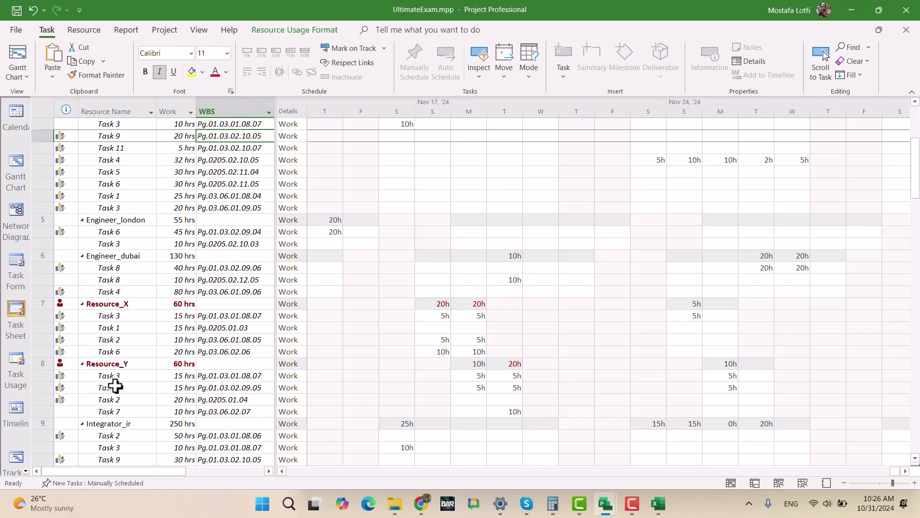
{"action": "left_click", "coordinate": [225, 367]}
{"action": "left_click", "coordinate": [242, 315]}
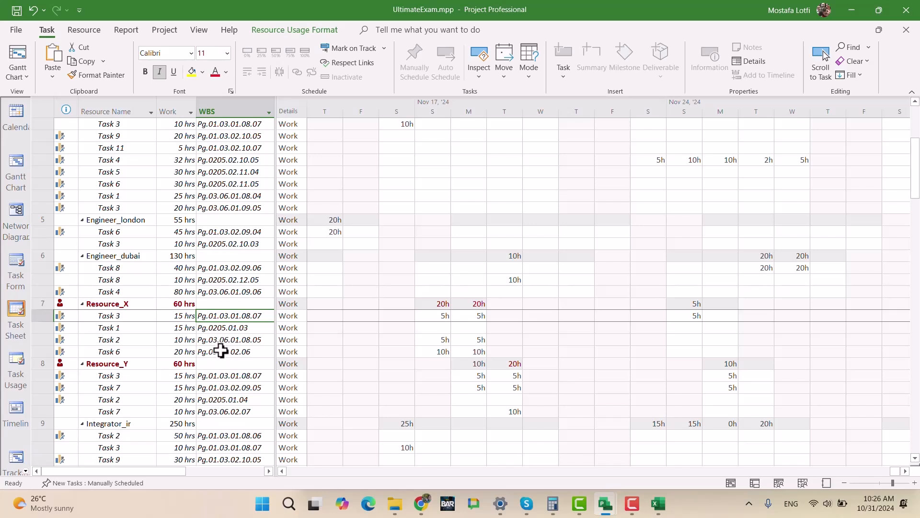
{"action": "left_click", "coordinate": [226, 328]}
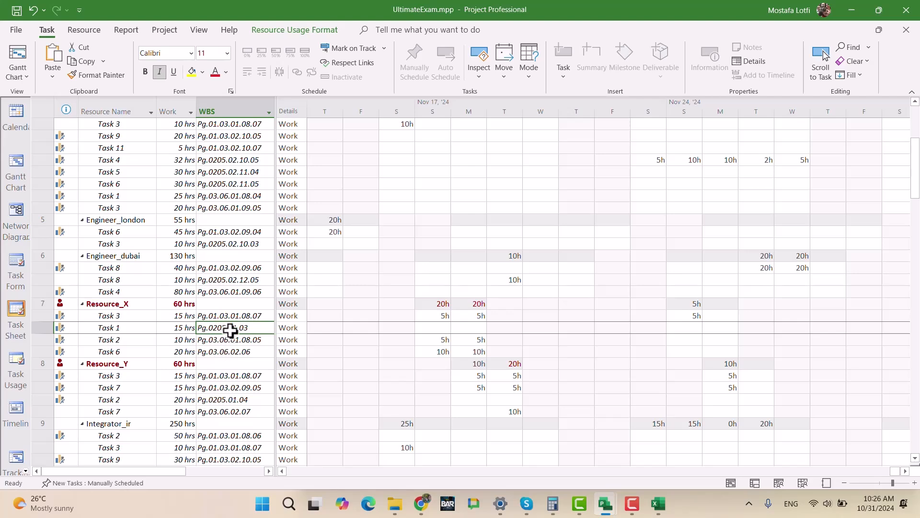
- Widen the usage table, check the options available for the WBS column, and remove that column
{"action": "left_click_drag", "start_coordinate": [274, 267], "coordinate": [397, 268]}
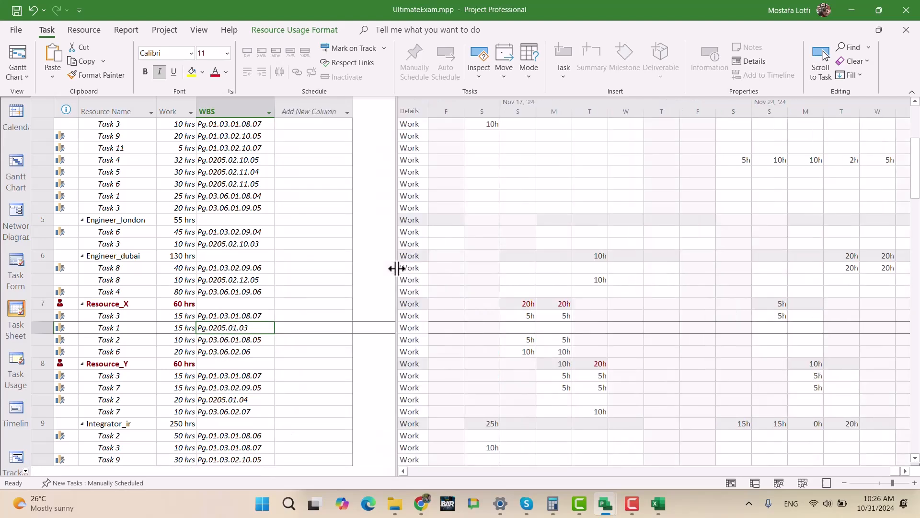
{"action": "left_click", "coordinate": [237, 110]}
{"action": "right_click", "coordinate": [237, 107]}
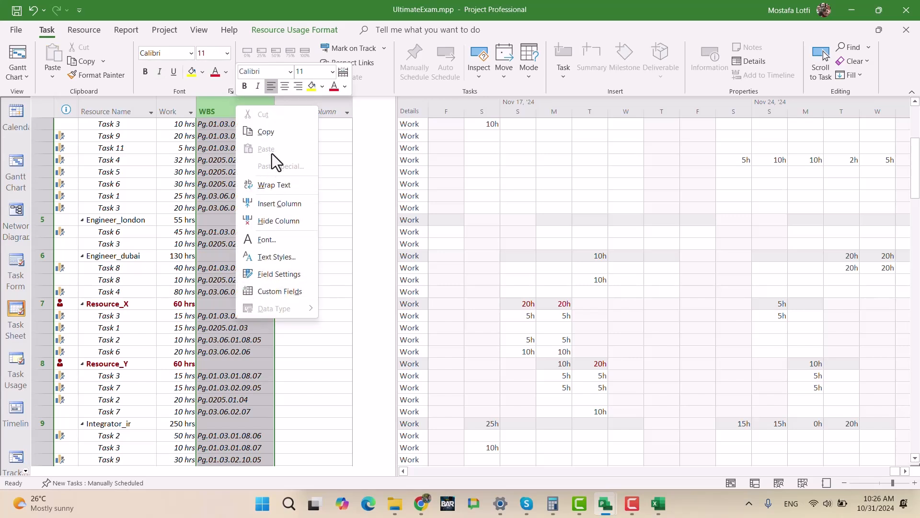
{"action": "left_click", "coordinate": [379, 145]}
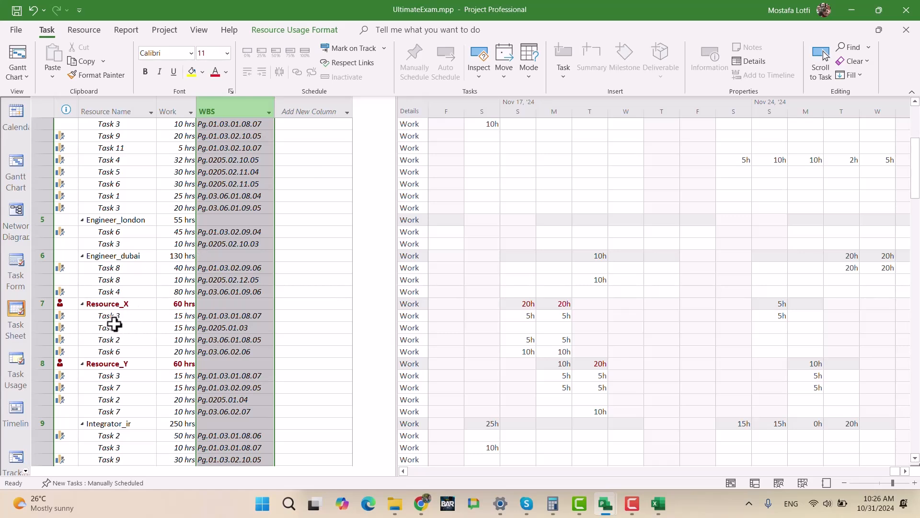
{"action": "left_click", "coordinate": [109, 364]}
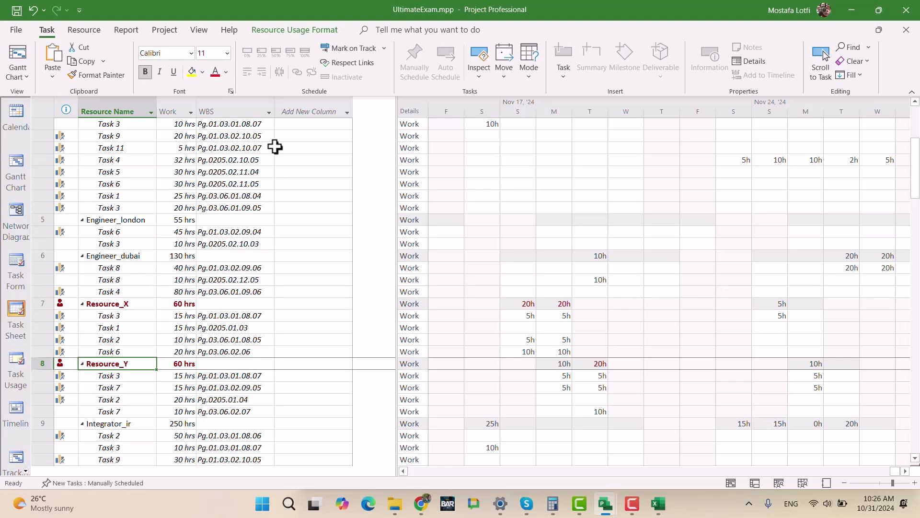
{"action": "left_click", "coordinate": [229, 111]}
{"action": "key", "text": "Delete"}
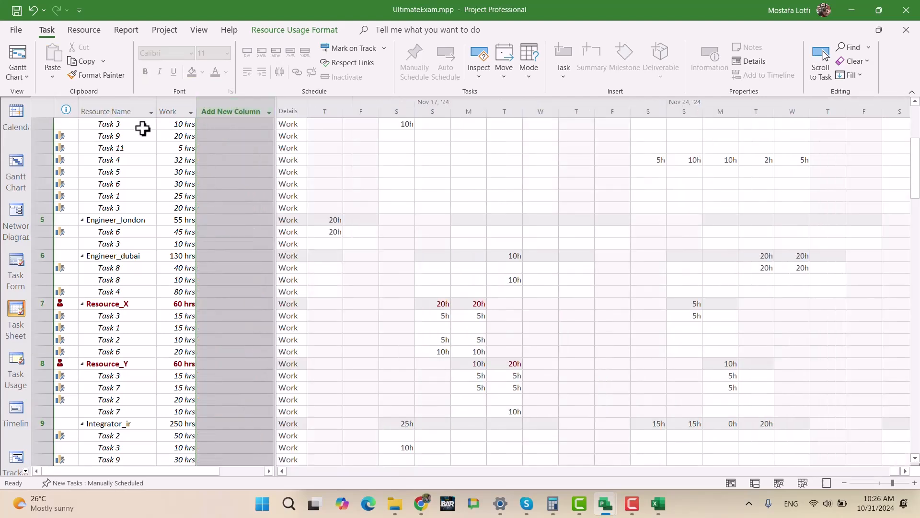
- Switch to the Gantt Chart view and widen the table to expose the WBS Code, Value and Weight columns
{"action": "left_click", "coordinate": [18, 54]}
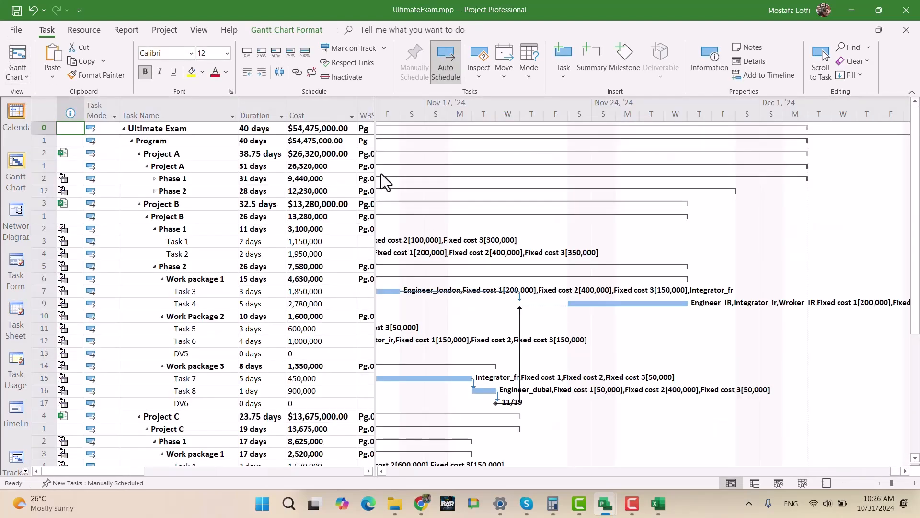
{"action": "left_click_drag", "start_coordinate": [377, 174], "coordinate": [554, 178]}
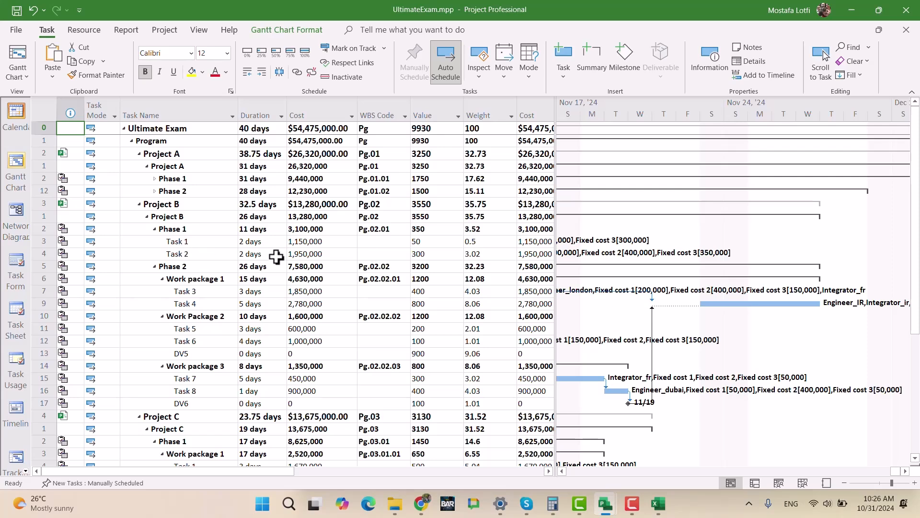
{"action": "scroll", "coordinate": [375, 251], "scroll_direction": "down", "scroll_amount": 6}
{"action": "scroll", "coordinate": [375, 253], "scroll_direction": "down", "scroll_amount": 4}
{"action": "scroll", "coordinate": [375, 254], "scroll_direction": "up", "scroll_amount": 10}
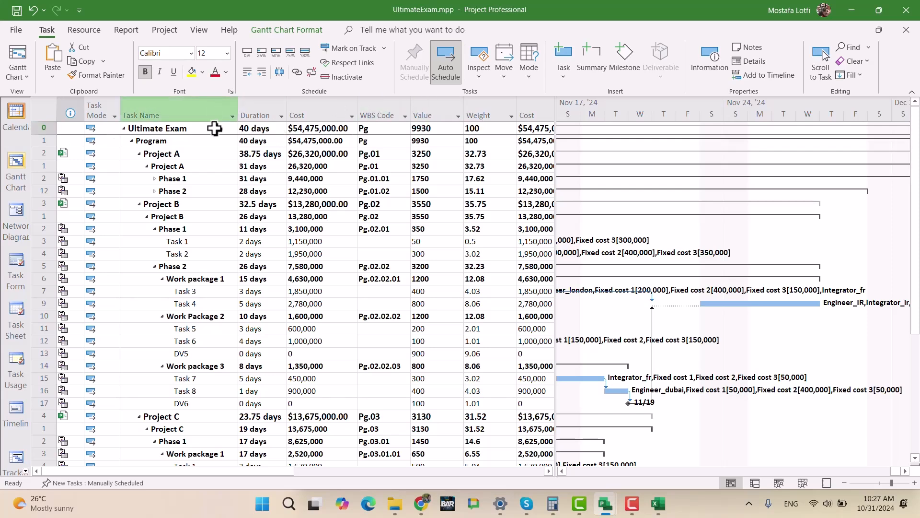
- Try a Text1 column before Duration in the Gantt table and remove it
{"action": "left_click", "coordinate": [263, 113]}
{"action": "key", "text": "Insert"}
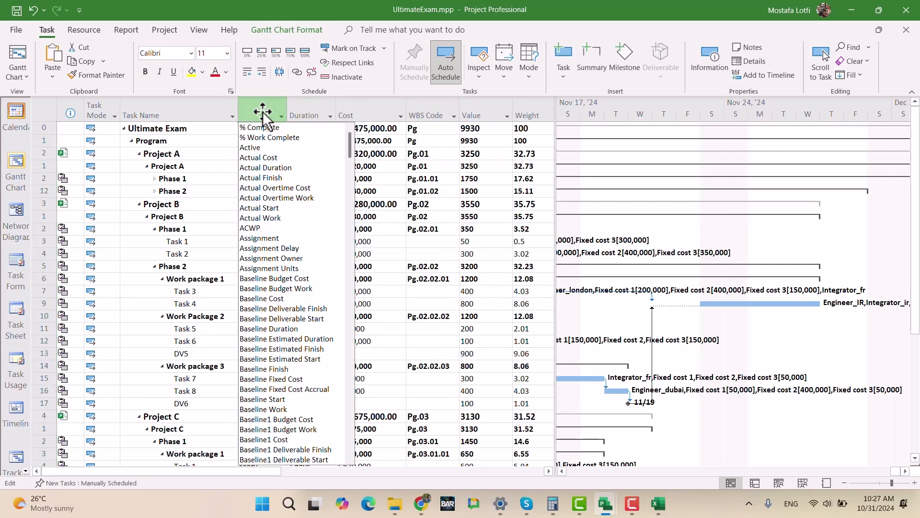
{"action": "type", "text": "text"}
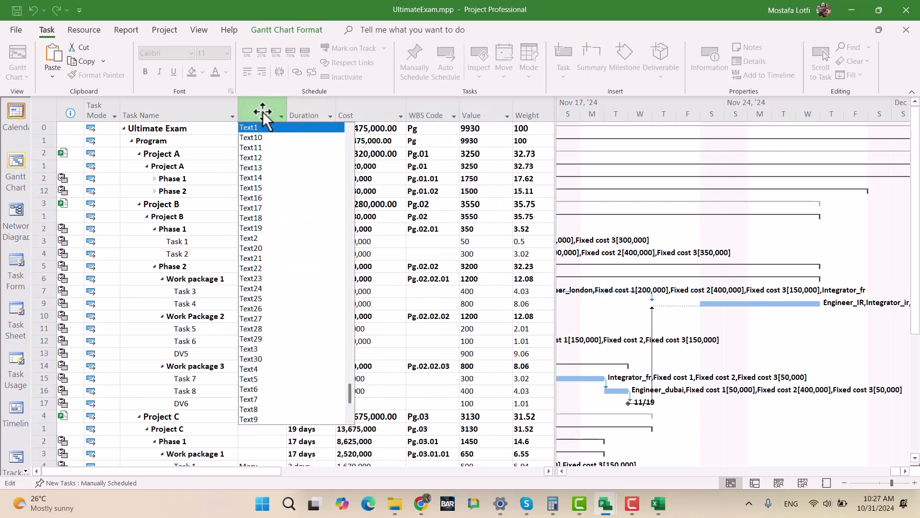
{"action": "key", "text": "Down"}
{"action": "key", "text": "Down"}
{"action": "key", "text": "Down"}
{"action": "key", "text": "Up"}
{"action": "key", "text": "Up"}
{"action": "key", "text": "Up"}
{"action": "key", "text": "Return"}
{"action": "left_click", "coordinate": [262, 105]}
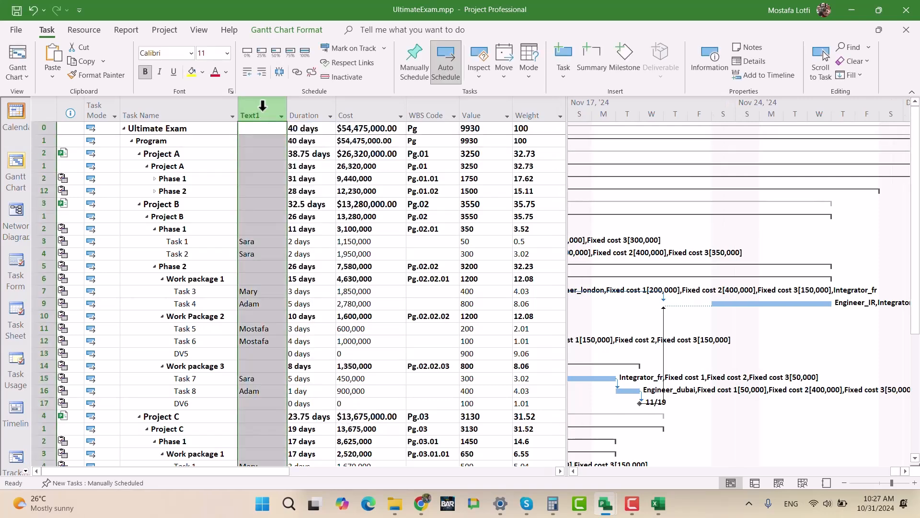
{"action": "key", "text": "Delete"}
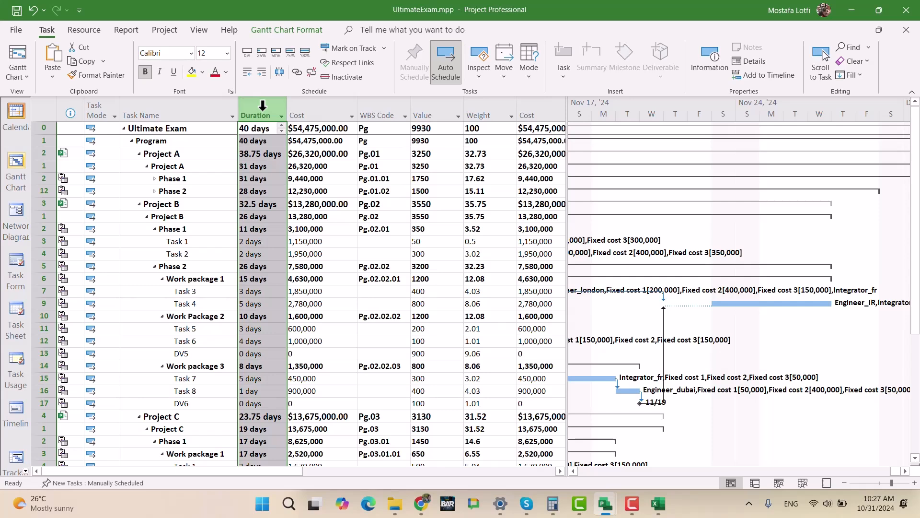
- Insert the Text5 field as a new column before Duration
{"action": "key", "text": "Insert"}
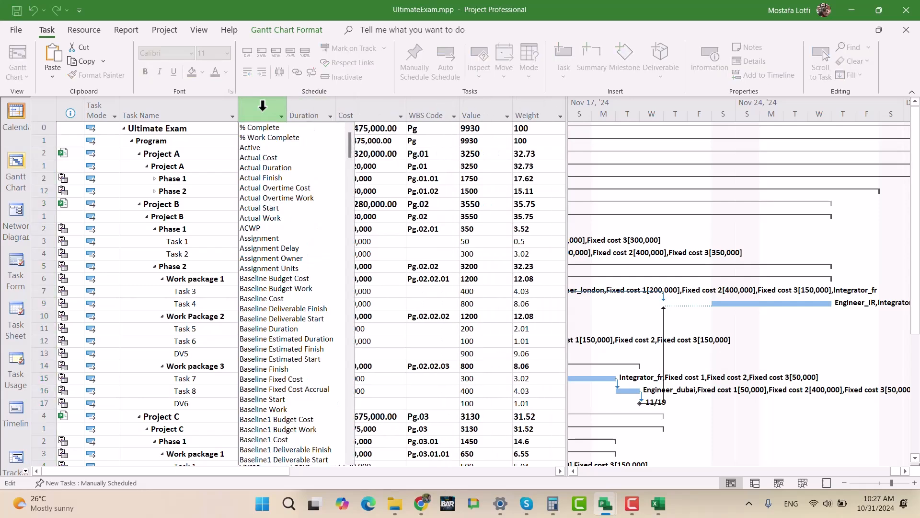
{"action": "type", "text": "Text1"}
{"action": "key", "text": "Down"}
{"action": "key", "text": "Down"}
{"action": "key", "text": "Down"}
{"action": "key", "text": "Down"}
{"action": "key", "text": "Down"}
{"action": "key", "text": "Down"}
{"action": "key", "text": "Down"}
{"action": "key", "text": "Down"}
{"action": "key", "text": "Down"}
{"action": "key", "text": "Down"}
{"action": "key", "text": "Down"}
{"action": "key", "text": "Down"}
{"action": "key", "text": "Down"}
{"action": "key", "text": "Up"}
{"action": "key", "text": "Down"}
{"action": "key", "text": "Down"}
{"action": "key", "text": "Down"}
{"action": "key", "text": "Down"}
{"action": "key", "text": "Down"}
{"action": "key", "text": "Down"}
{"action": "key", "text": "Down"}
{"action": "key", "text": "Down"}
{"action": "key", "text": "Down"}
{"action": "key", "text": "Down"}
{"action": "key", "text": "Down"}
{"action": "key", "text": "Down"}
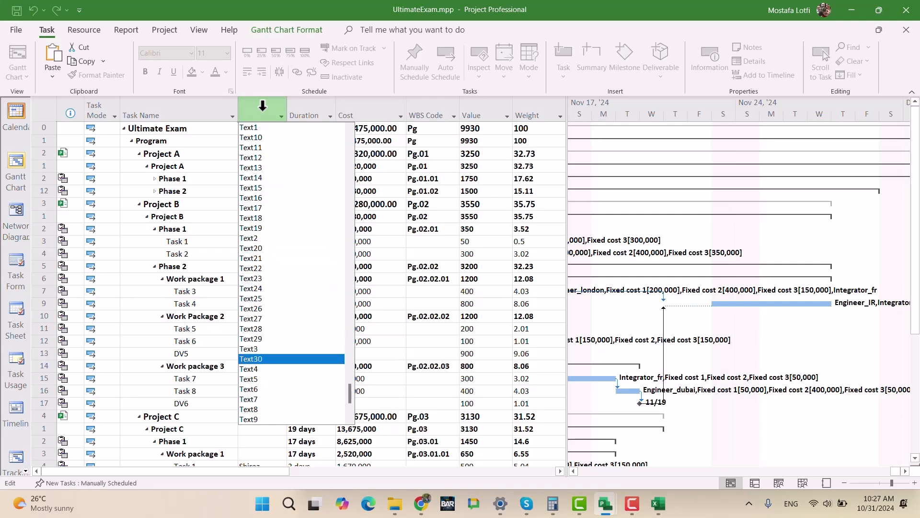
{"action": "key", "text": "Return"}
- Give the Text5 custom field a lookup table with the values Project A, Project B and Project C
{"action": "right_click", "coordinate": [262, 107]}
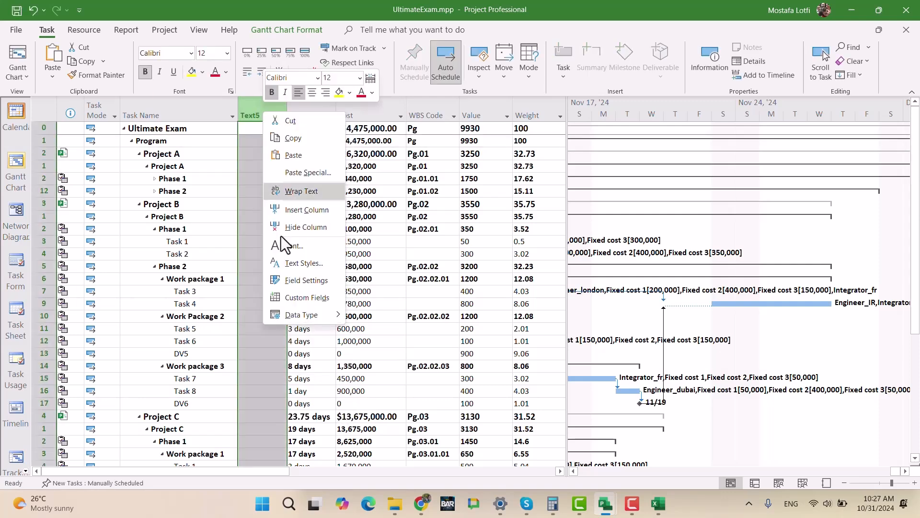
{"action": "left_click", "coordinate": [280, 315]}
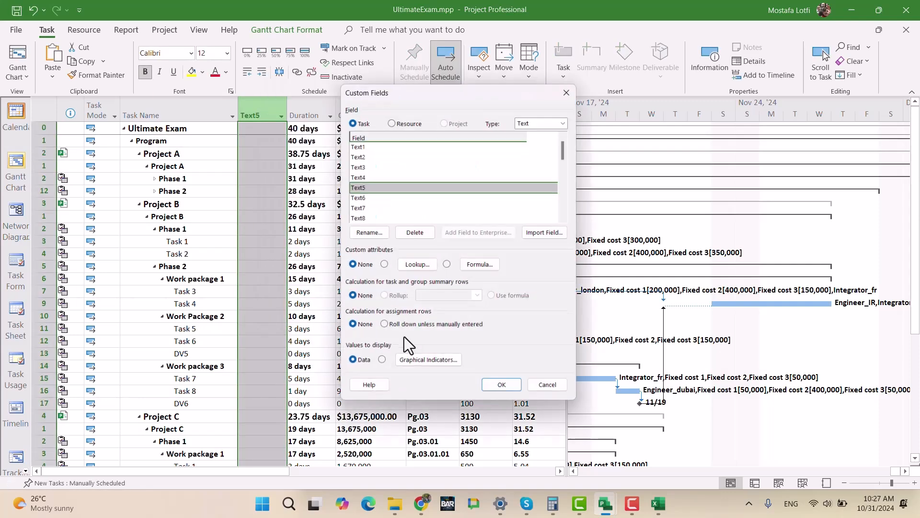
{"action": "left_click", "coordinate": [412, 270]}
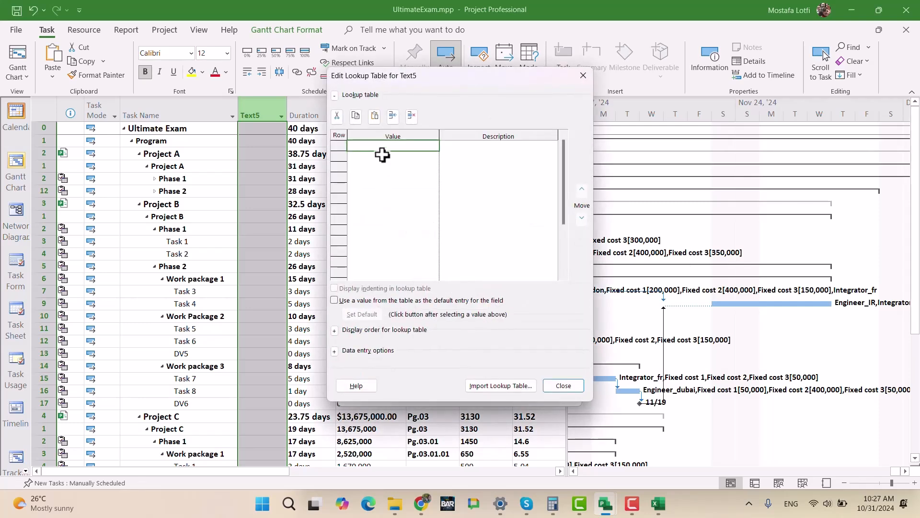
{"action": "type", "text": "Project A"}
{"action": "key", "text": "Return"}
{"action": "type", "text": "Project B"}
{"action": "key", "text": "Return"}
{"action": "type", "text": "Pr"}
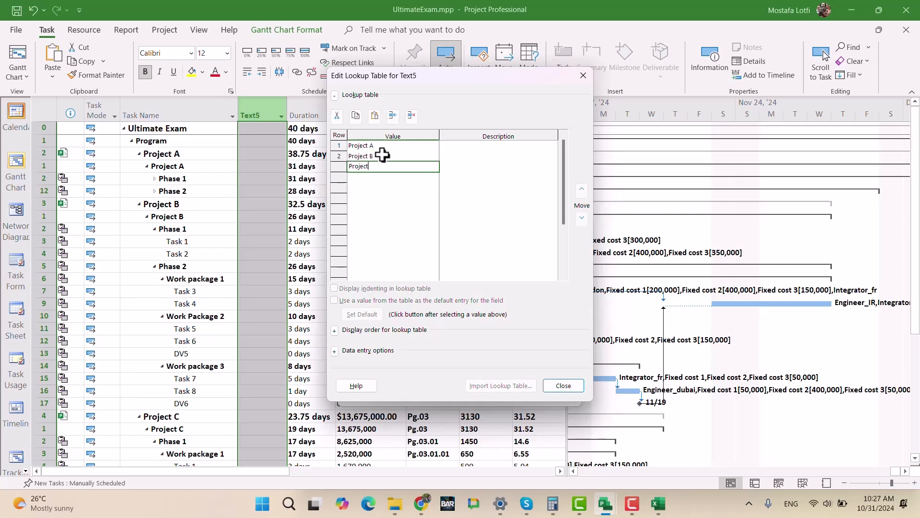
{"action": "key", "text": "Return"}
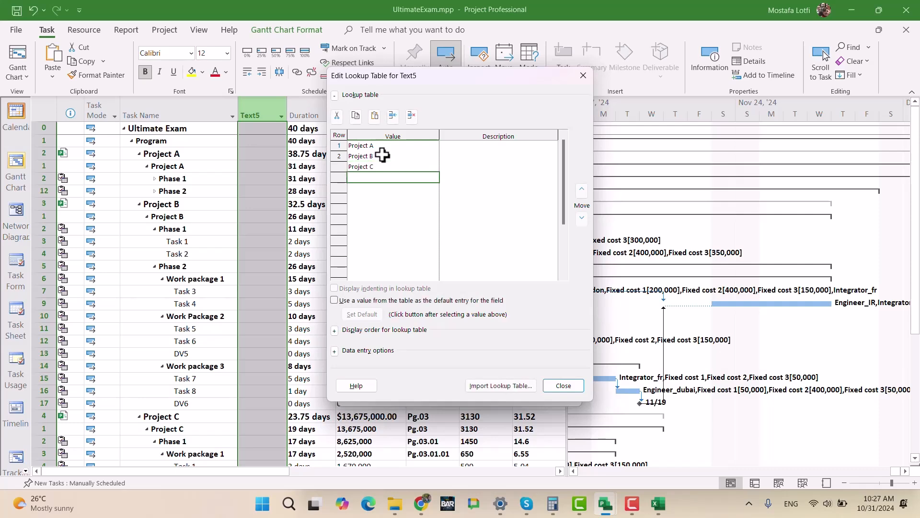
{"action": "left_click", "coordinate": [555, 387]}
{"action": "left_click", "coordinate": [505, 390]}
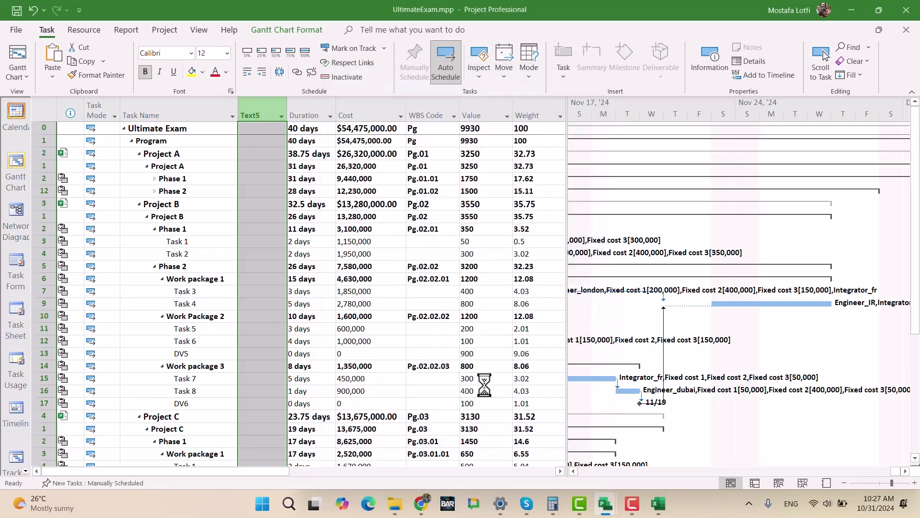
{"action": "left_click", "coordinate": [245, 217]}
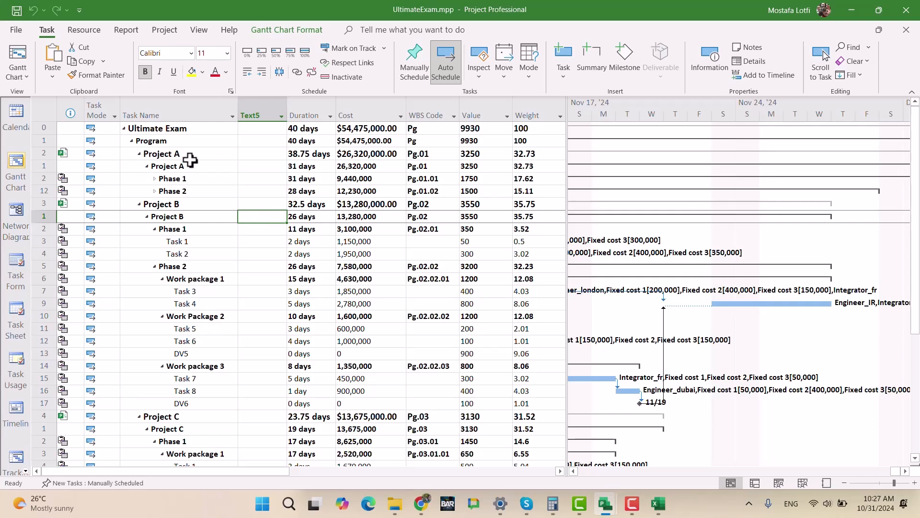
- Rename the Text5 custom field as Project Name
{"action": "left_click", "coordinate": [250, 108]}
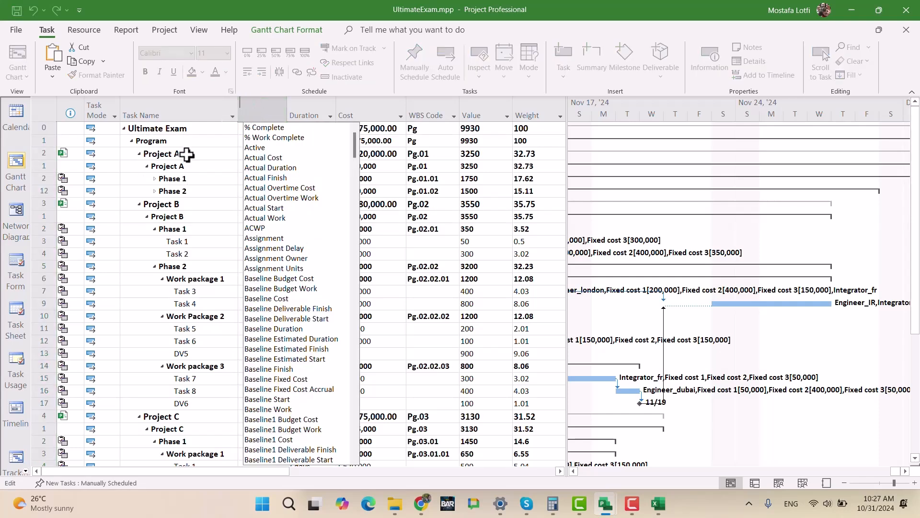
{"action": "left_click", "coordinate": [181, 192]}
{"action": "right_click", "coordinate": [256, 111]}
{"action": "left_click", "coordinate": [306, 292]}
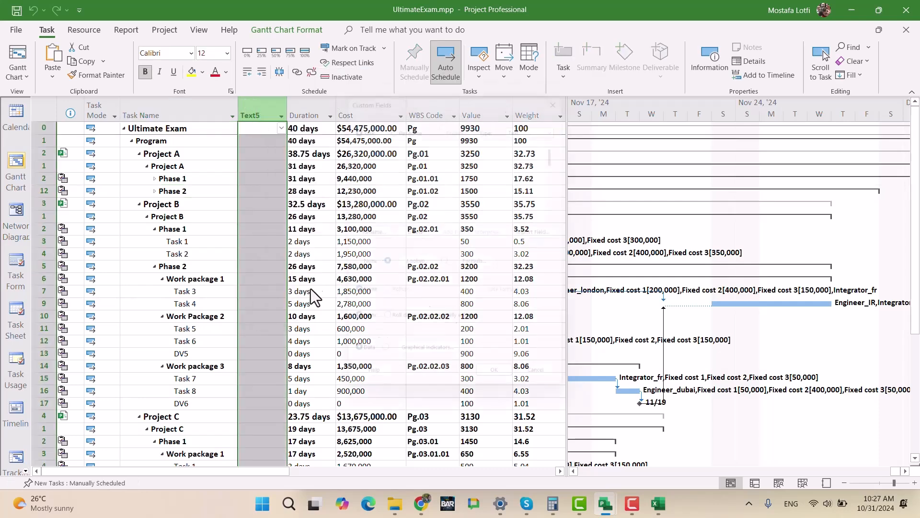
{"action": "left_click", "coordinate": [367, 233]}
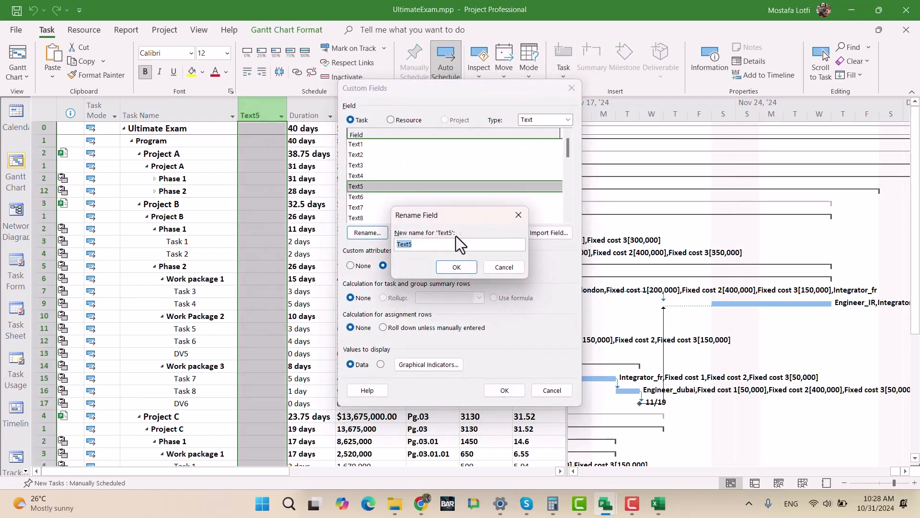
{"action": "type", "text": "Project Name"}
{"action": "key", "text": "Return"}
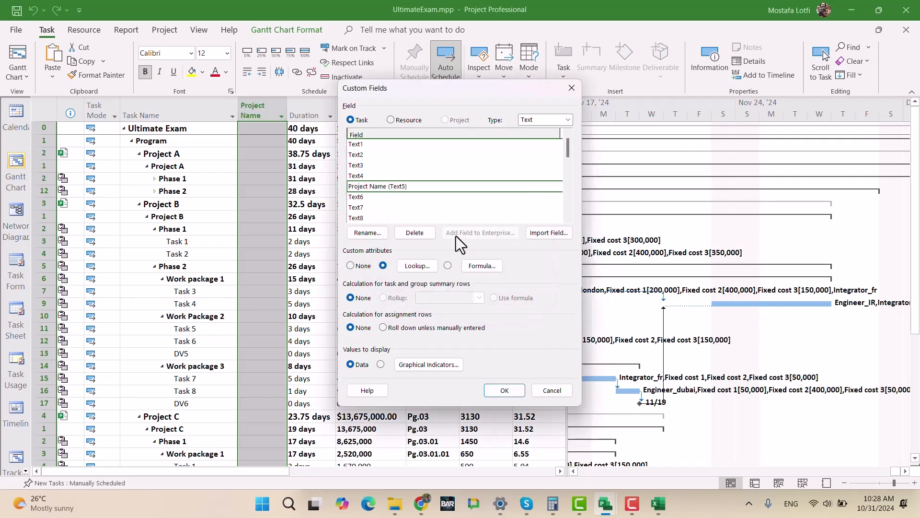
{"action": "left_click", "coordinate": [505, 391]}
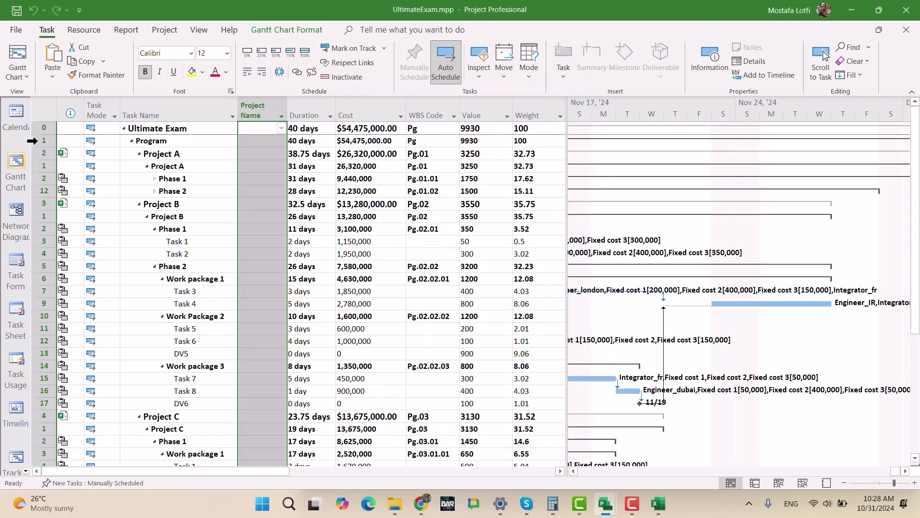
- Use the Organizer to copy the Project Name (Text5) task field from UltimateExam.mpp to ProjectA.mpp
{"action": "left_click", "coordinate": [16, 30]}
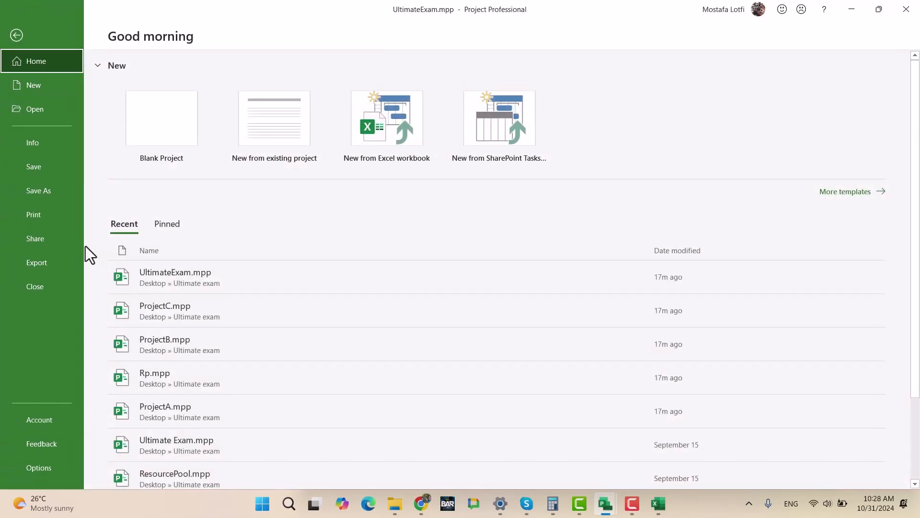
{"action": "left_click", "coordinate": [39, 142]}
{"action": "left_click", "coordinate": [154, 238]}
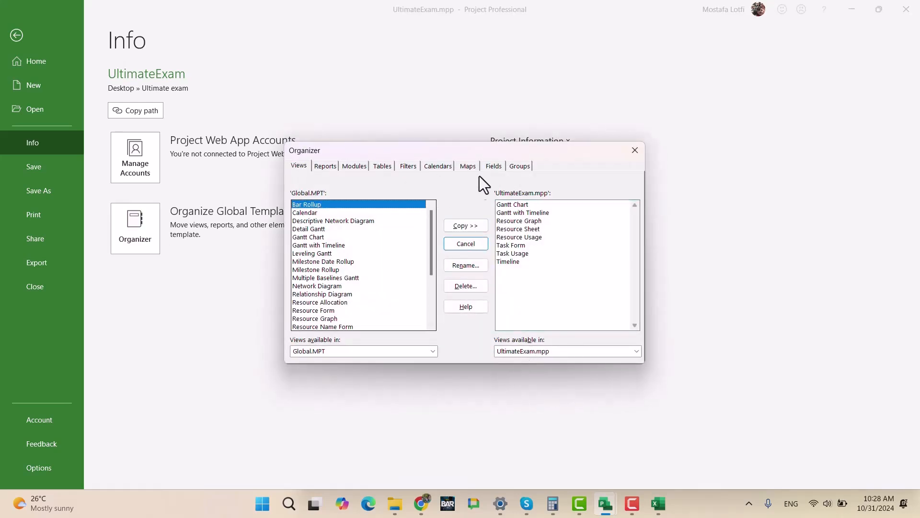
{"action": "left_click", "coordinate": [491, 166]}
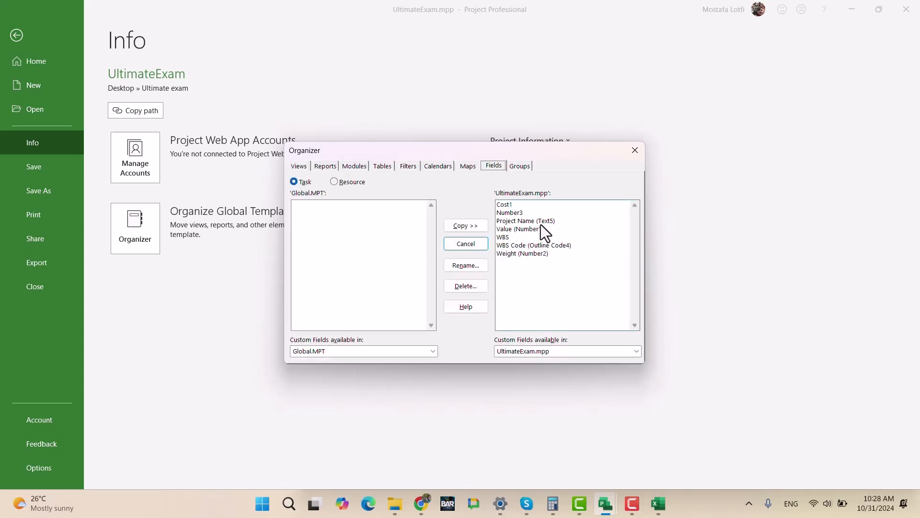
{"action": "left_click", "coordinate": [541, 222]}
{"action": "left_click", "coordinate": [357, 351]}
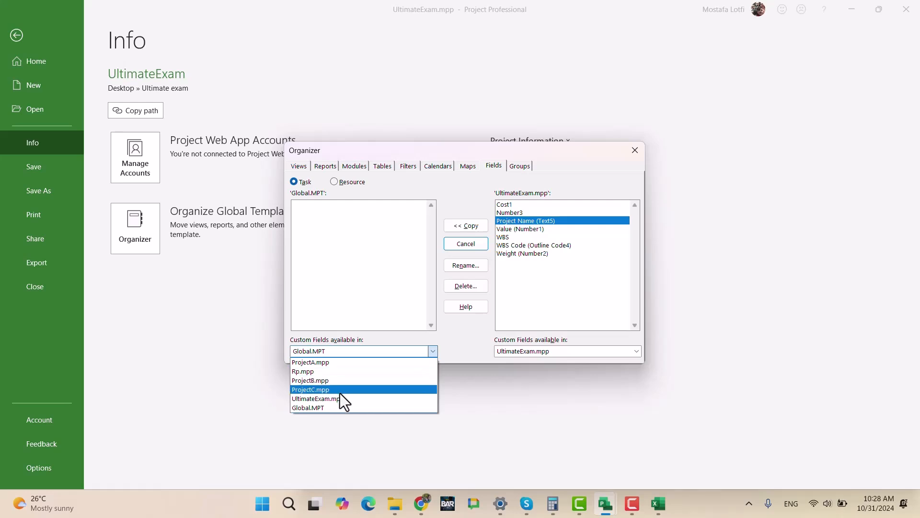
{"action": "left_click", "coordinate": [348, 363]}
{"action": "left_click", "coordinate": [519, 222]}
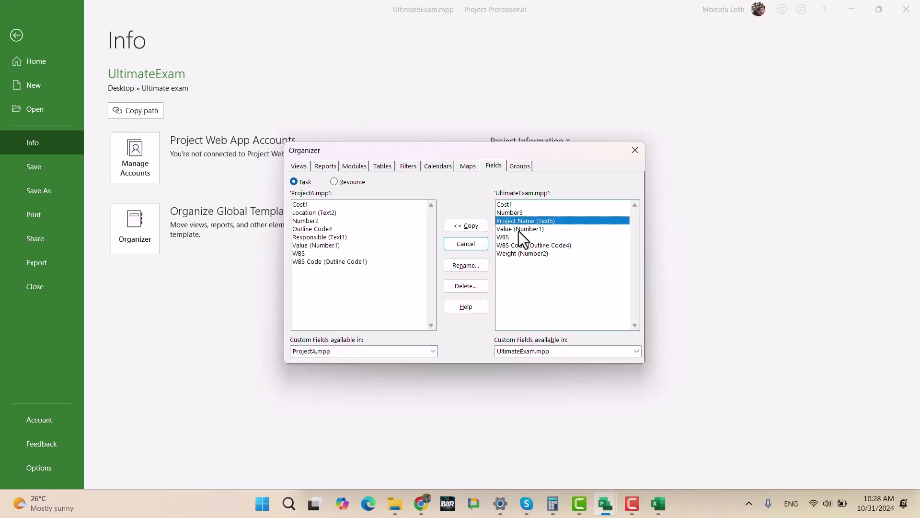
{"action": "left_click", "coordinate": [473, 226]}
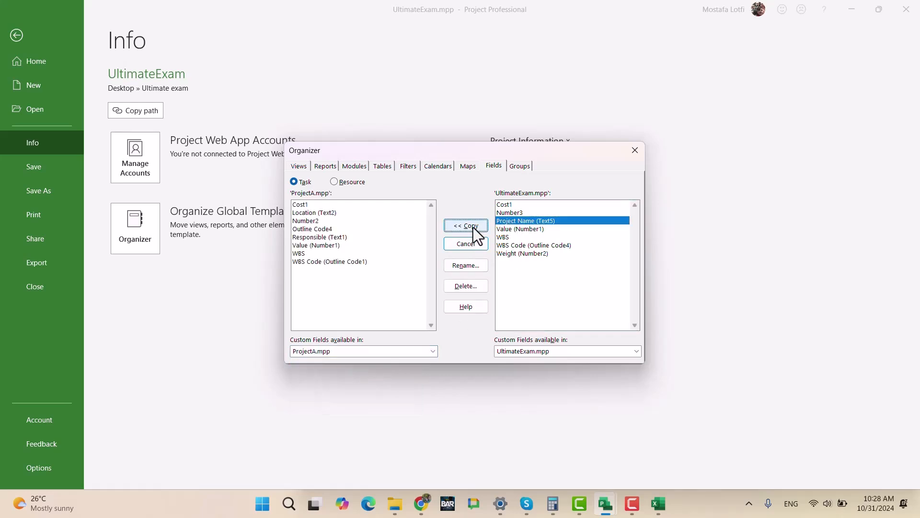
- Copy the Project Name (Text5) task field from UltimateExam.mpp to ProjectB.mpp
{"action": "left_click", "coordinate": [354, 351]}
{"action": "left_click", "coordinate": [350, 381]}
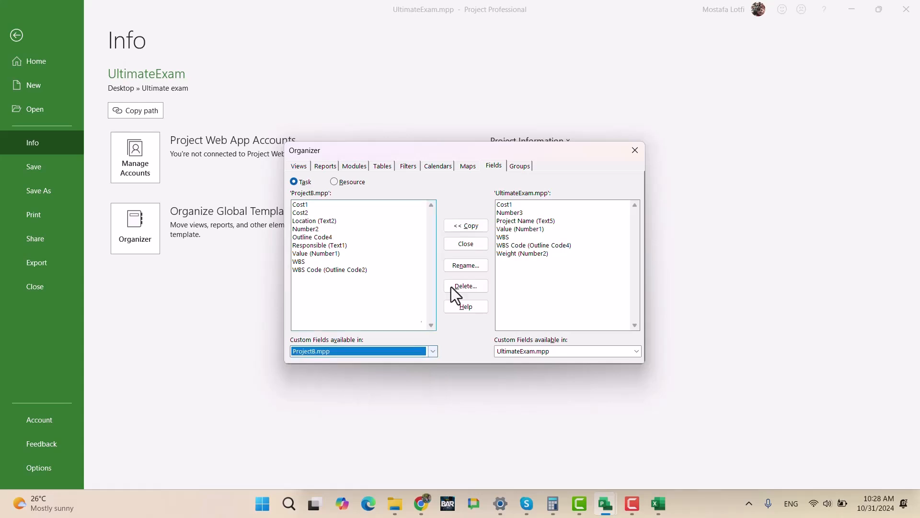
{"action": "left_click", "coordinate": [527, 221]}
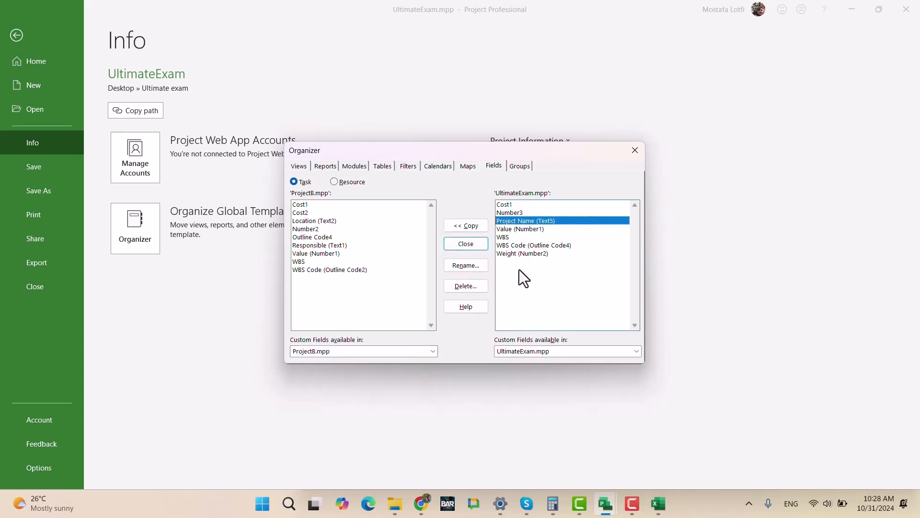
{"action": "left_click", "coordinate": [465, 225]}
- Copy the Project Name (Text5) task field to ProjectC.mpp and return to the Gantt table
{"action": "left_click", "coordinate": [368, 352]}
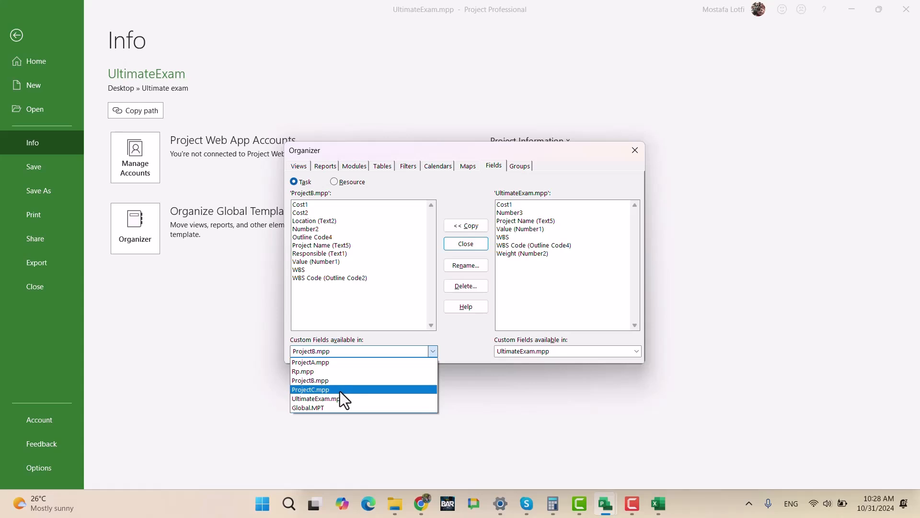
{"action": "left_click", "coordinate": [340, 390]}
{"action": "left_click", "coordinate": [528, 222]}
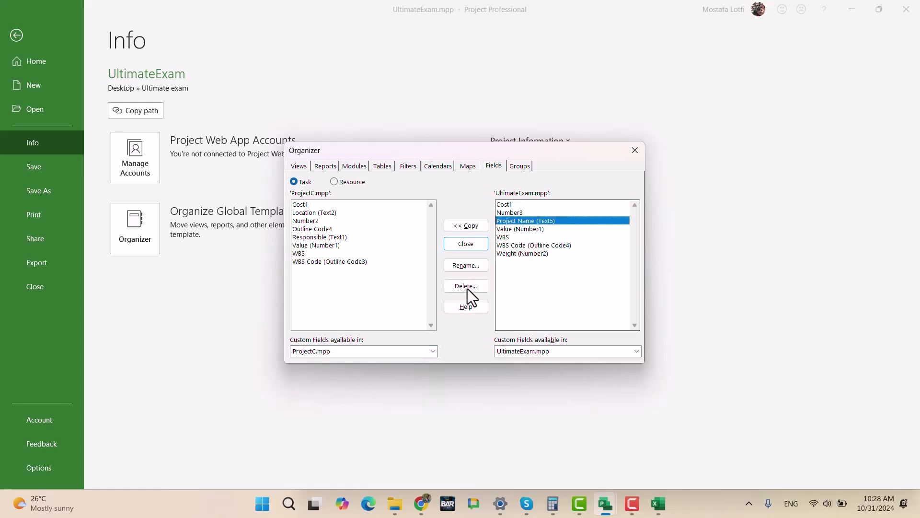
{"action": "left_click", "coordinate": [465, 226]}
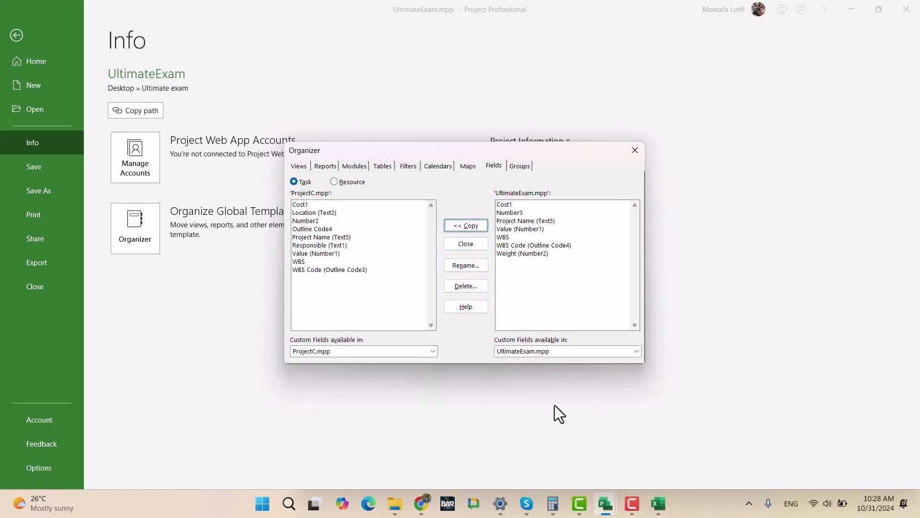
{"action": "left_click", "coordinate": [635, 150]}
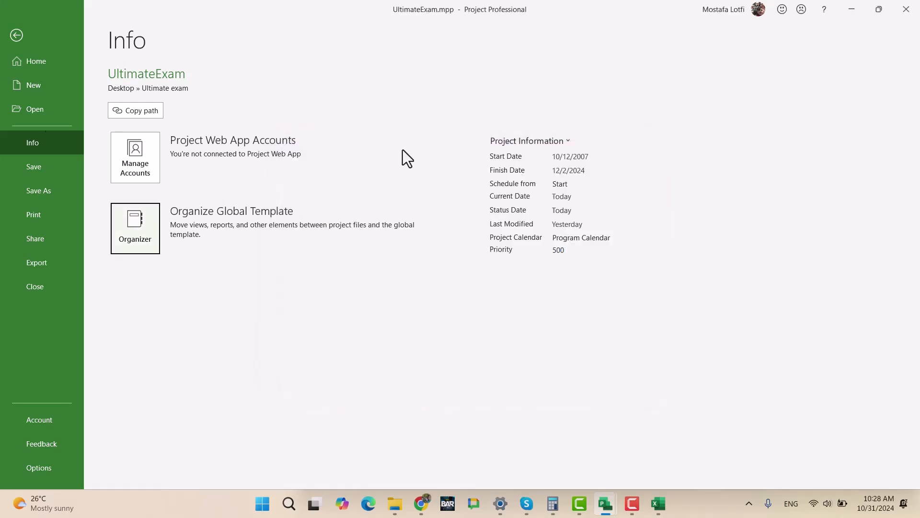
{"action": "left_click", "coordinate": [29, 35]}
{"action": "left_click", "coordinate": [401, 313]}
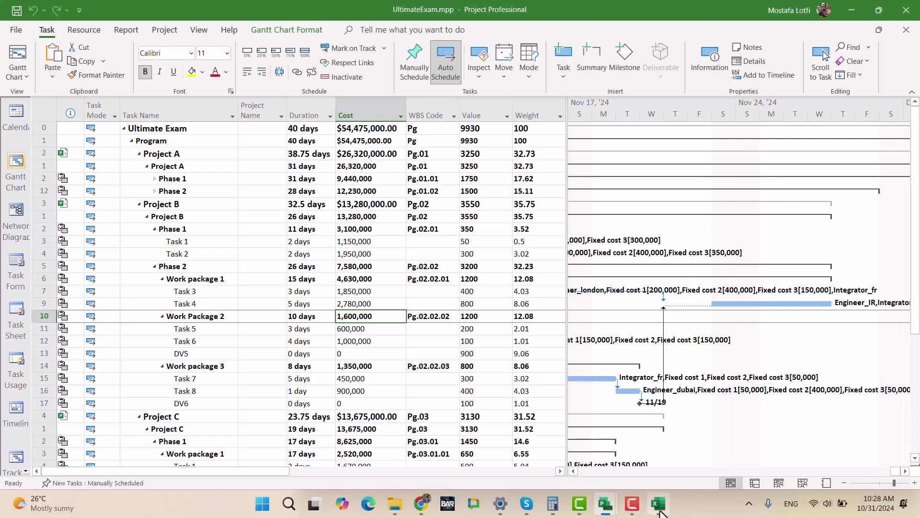
- Switch to the ProjectA.mpp file and expand Phase 1 and Phase 2 in its task table
{"action": "mouse_move", "coordinate": [606, 504]}
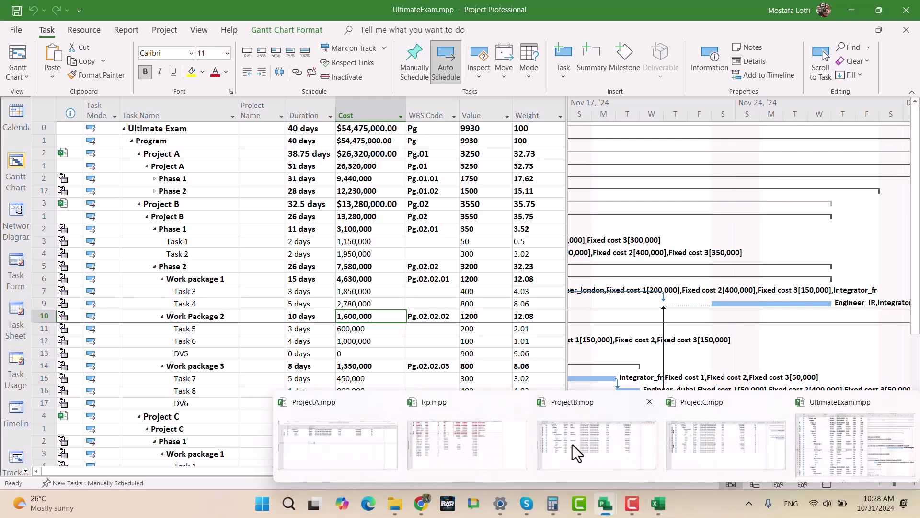
{"action": "left_click", "coordinate": [338, 444]}
{"action": "left_click", "coordinate": [343, 280]}
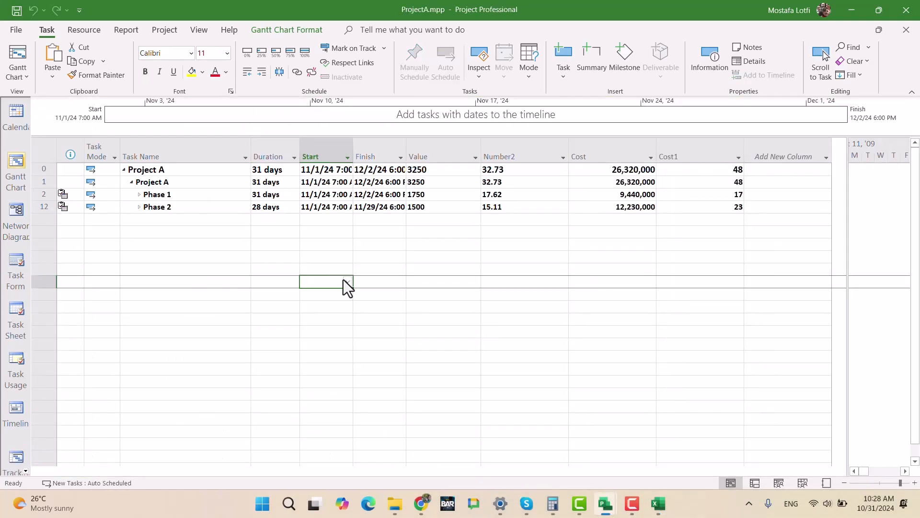
{"action": "left_click", "coordinate": [139, 194]}
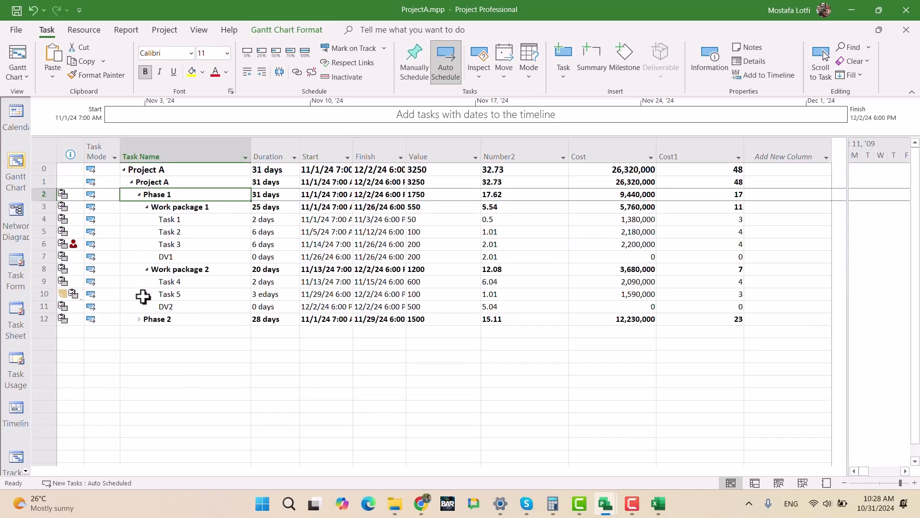
{"action": "left_click", "coordinate": [139, 319]}
- Insert the Text5 (Project Name) field as a new column before Duration in the ProjectA.mpp table
{"action": "left_click", "coordinate": [276, 148]}
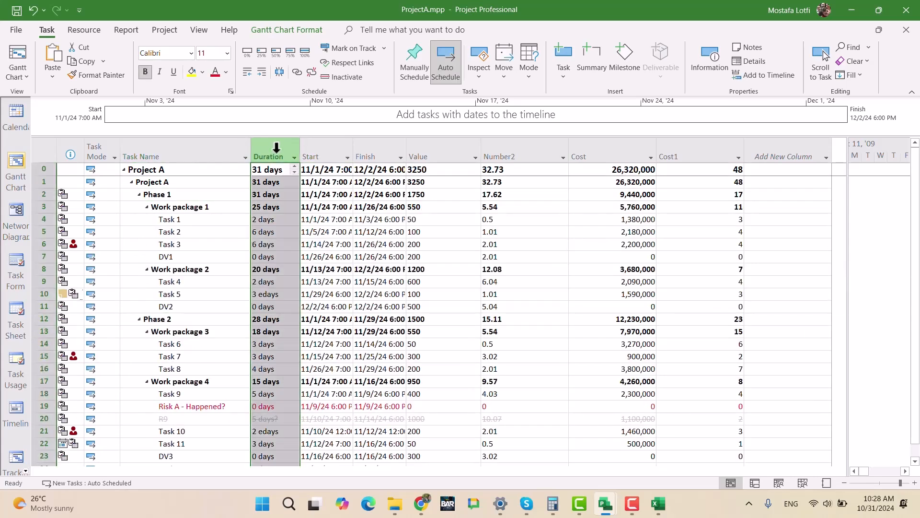
{"action": "key", "text": "Insert"}
{"action": "type", "text": "text1"}
{"action": "key", "text": "Down"}
{"action": "key", "text": "Down"}
{"action": "key", "text": "Down"}
{"action": "key", "text": "Down"}
{"action": "key", "text": "Down"}
{"action": "key", "text": "Down"}
{"action": "key", "text": "Down"}
{"action": "key", "text": "Down"}
{"action": "key", "text": "Down"}
{"action": "key", "text": "Down"}
{"action": "key", "text": "Down"}
{"action": "key", "text": "Down"}
{"action": "key", "text": "Down"}
{"action": "key", "text": "Down"}
{"action": "key", "text": "Down"}
{"action": "key", "text": "Down"}
{"action": "key", "text": "Down"}
{"action": "key", "text": "Down"}
{"action": "key", "text": "Down"}
{"action": "key", "text": "Down"}
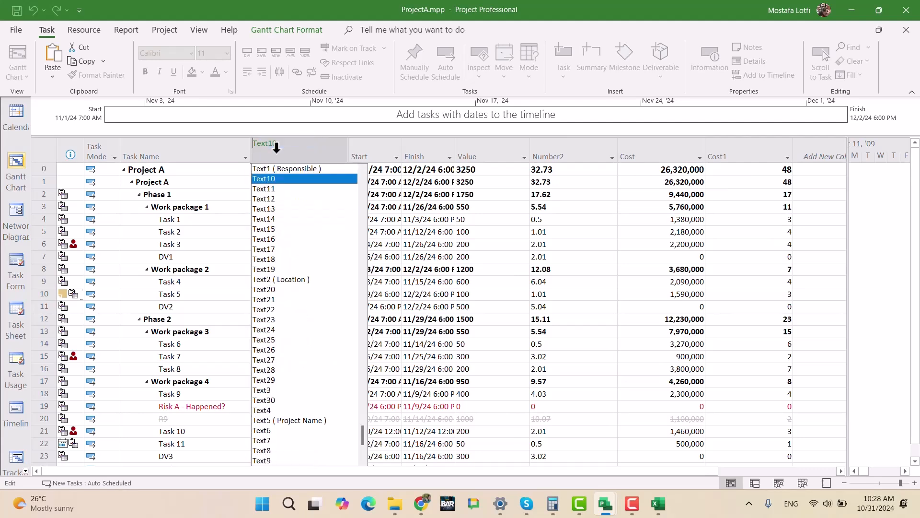
{"action": "key", "text": "Down"}
{"action": "key", "text": "Return"}
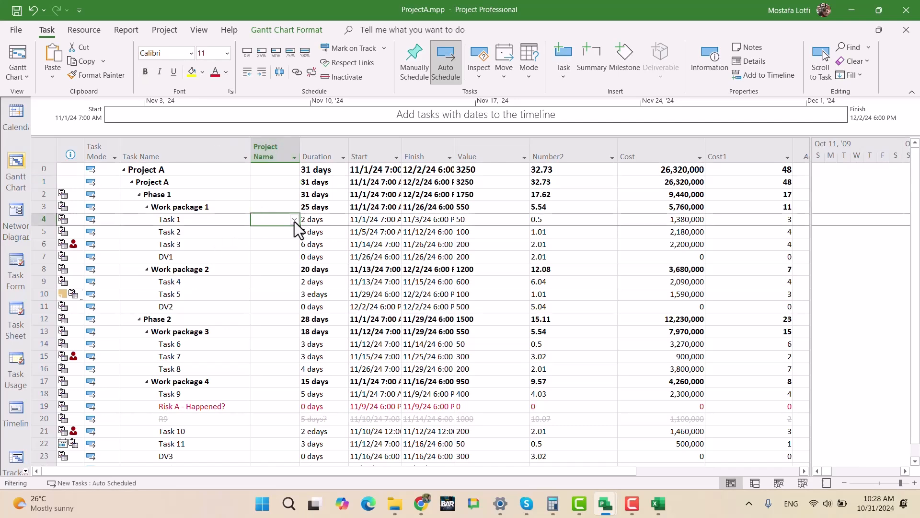
- Set the Project Name of Task 1 under Work package 1 to Project A
{"action": "left_click", "coordinate": [295, 222]}
{"action": "left_click", "coordinate": [294, 232]}
{"action": "left_click", "coordinate": [280, 302]}
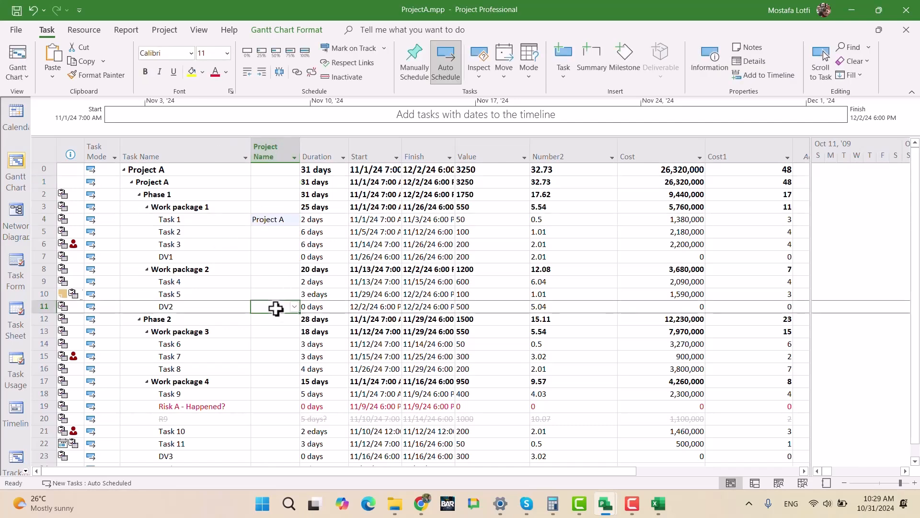
{"action": "left_click", "coordinate": [278, 237]}
{"action": "left_click", "coordinate": [274, 270]}
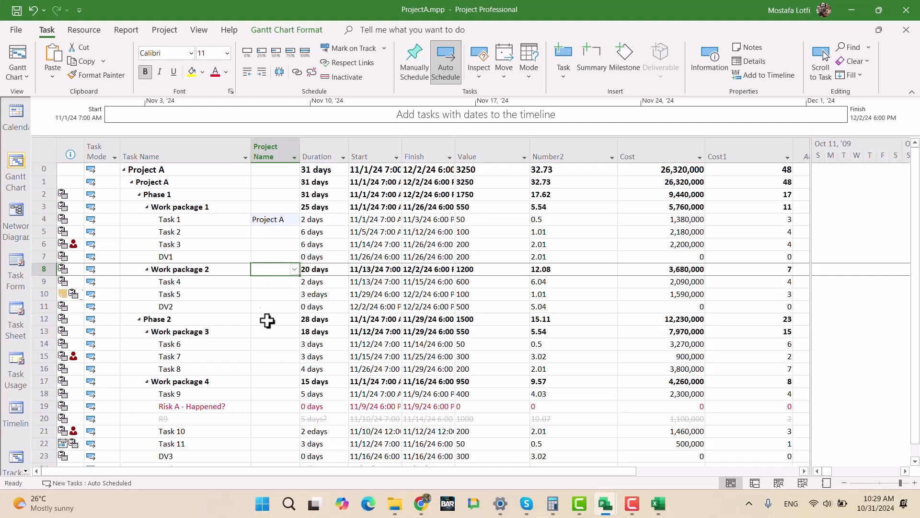
{"action": "left_click", "coordinate": [269, 220]}
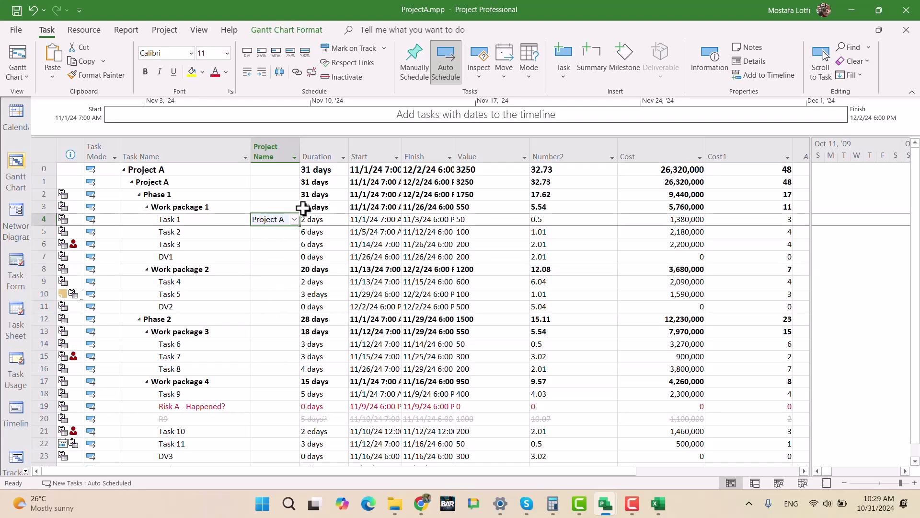
- Filter the ProjectA.mpp task table to show only Summary Tasks
{"action": "left_click", "coordinate": [199, 30]}
{"action": "left_click", "coordinate": [445, 61]}
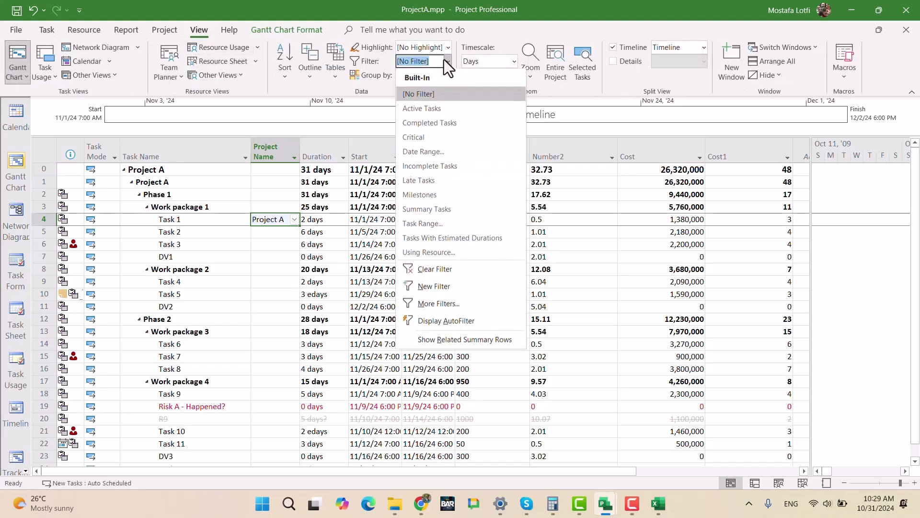
{"action": "left_click", "coordinate": [446, 209]}
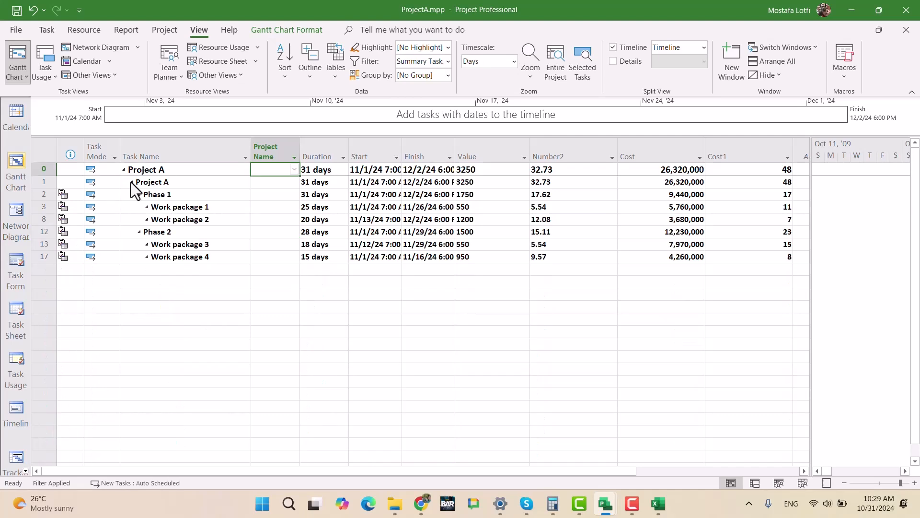
- Start a new task filter in ProjectA.mpp with the condition Summary equals No
{"action": "left_click", "coordinate": [447, 62]}
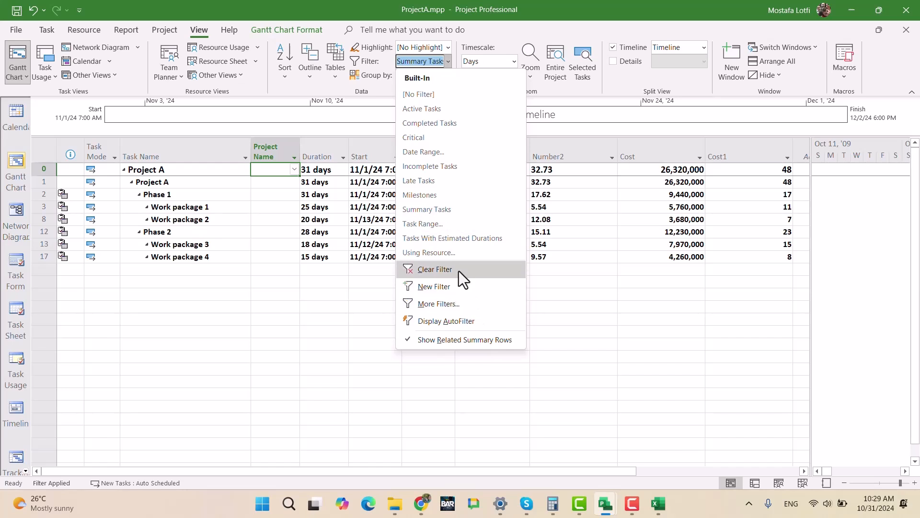
{"action": "left_click", "coordinate": [455, 286]}
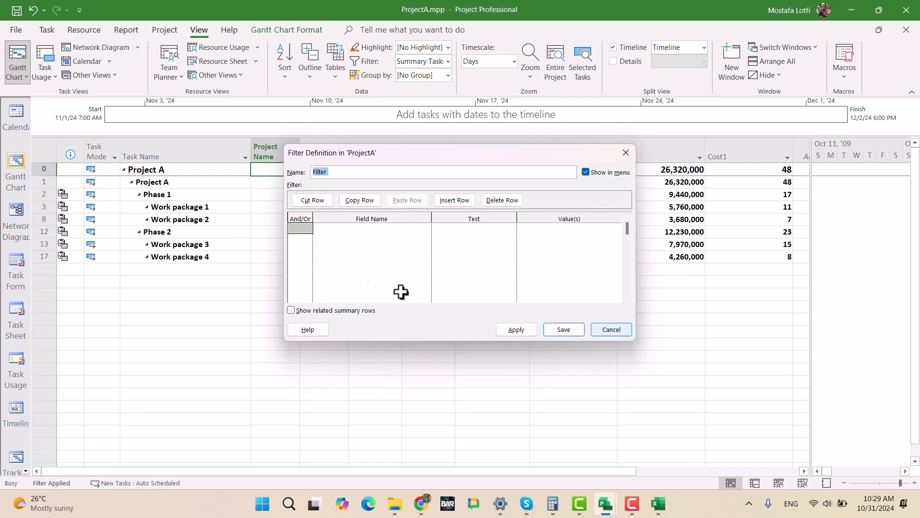
{"action": "left_click", "coordinate": [350, 229]}
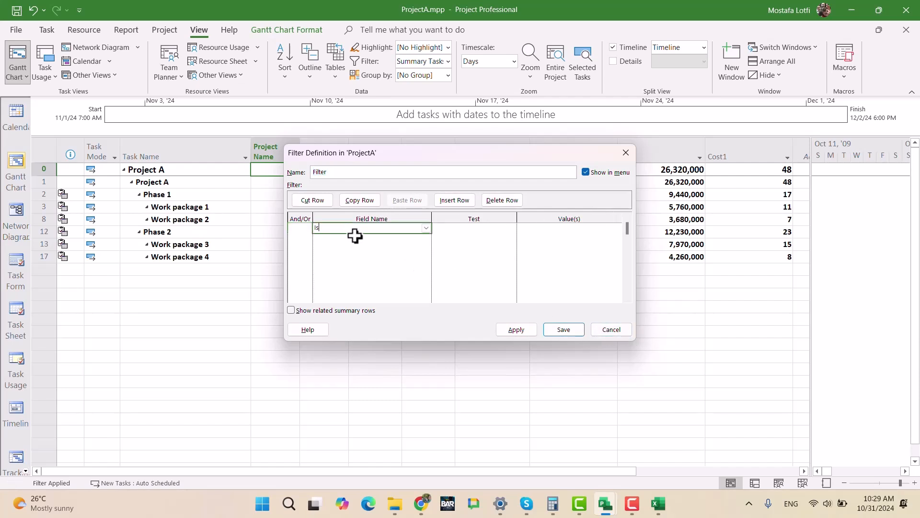
{"action": "type", "text": "Summary"}
{"action": "left_click", "coordinate": [464, 230]}
{"action": "type", "text": "equals"}
{"action": "left_click", "coordinate": [567, 229]}
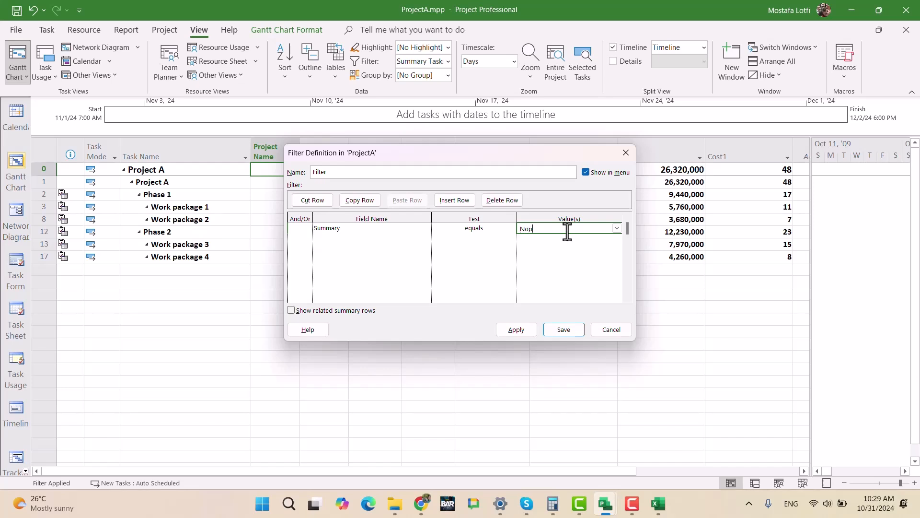
{"action": "key", "text": "Return"}
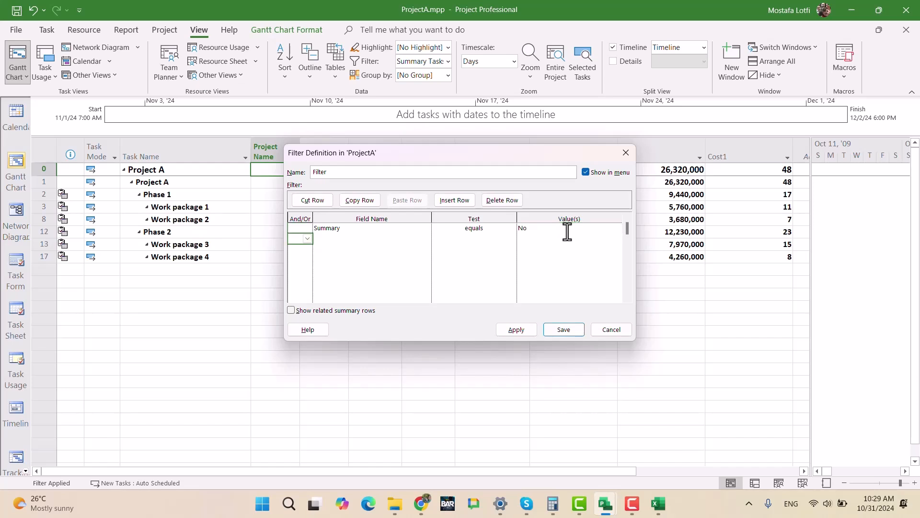
- Name the new filter 01_NOT SUMMARY and save it
{"action": "left_click", "coordinate": [345, 172]}
{"action": "double_click", "coordinate": [345, 172]}
{"action": "type", "text": "01"}
{"action": "key", "text": "Return"}
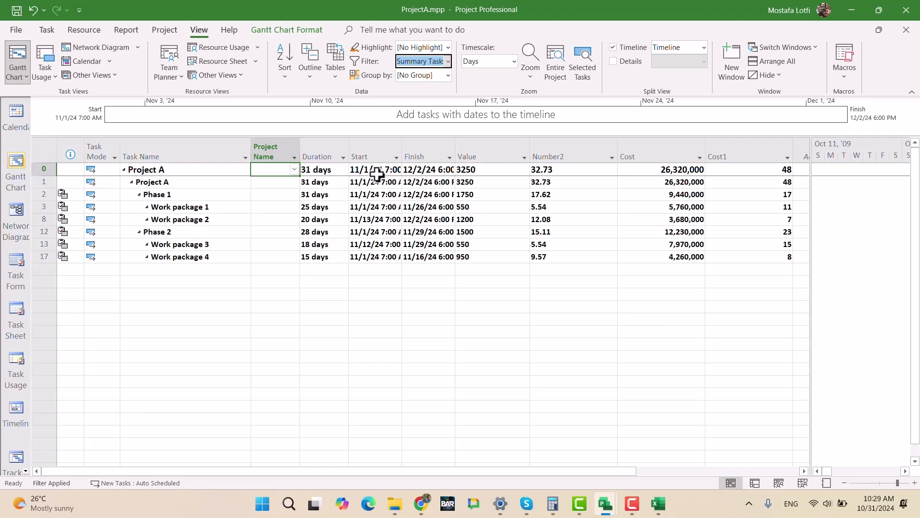
- Apply the 01_NOT SUMMARY filter to the ProjectA.mpp task table
{"action": "left_click", "coordinate": [381, 306]}
{"action": "left_click", "coordinate": [443, 63]}
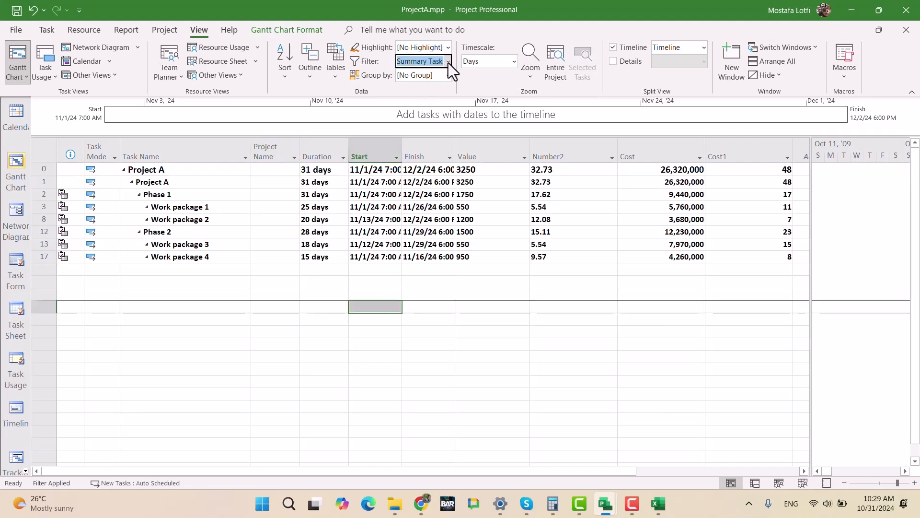
{"action": "left_click", "coordinate": [448, 63]}
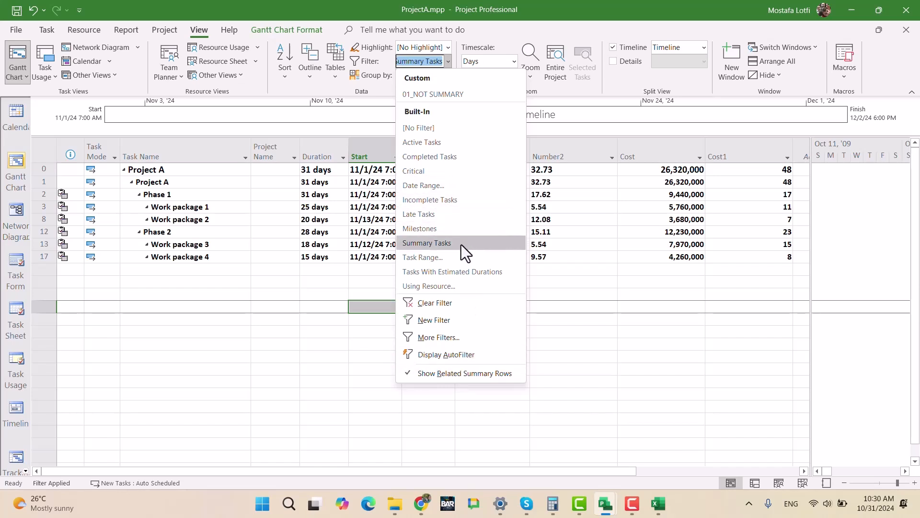
{"action": "left_click", "coordinate": [450, 344]}
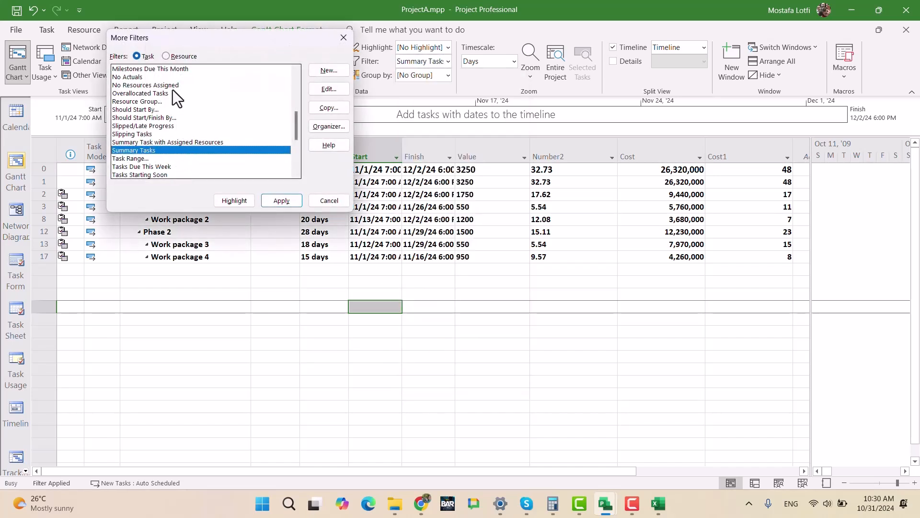
{"action": "left_click", "coordinate": [176, 85]}
{"action": "scroll", "coordinate": [194, 102], "scroll_direction": "up", "scroll_amount": 6}
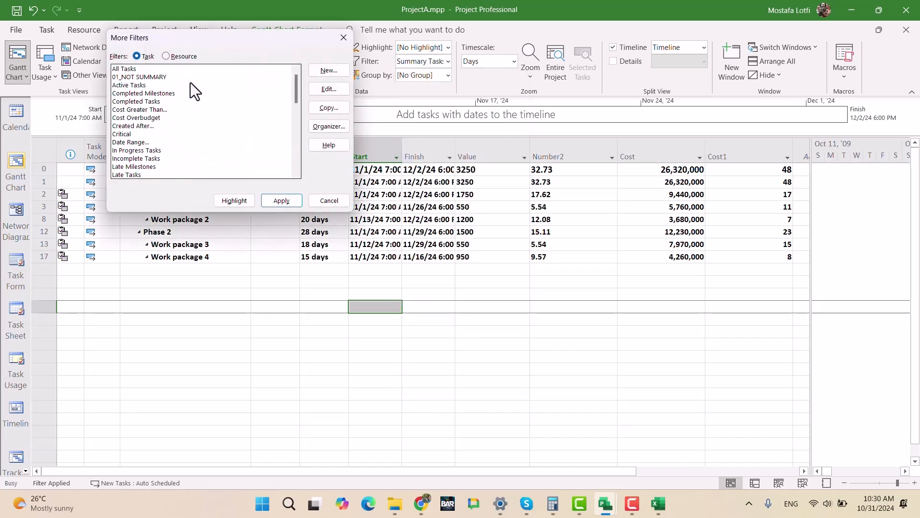
{"action": "left_click", "coordinate": [202, 78]}
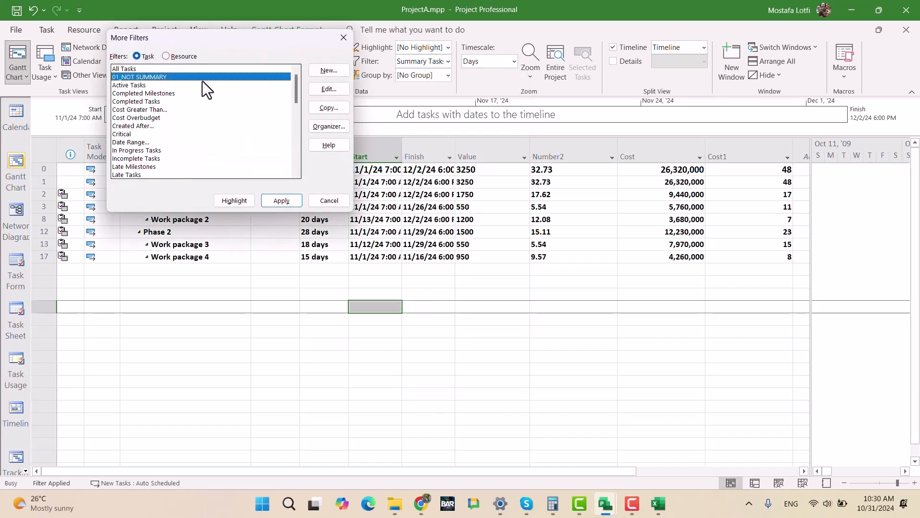
{"action": "left_click", "coordinate": [278, 201]}
- Fill the Project Name value Project A down from Task 1 through DV3 in the filtered table
{"action": "left_click", "coordinate": [226, 330]}
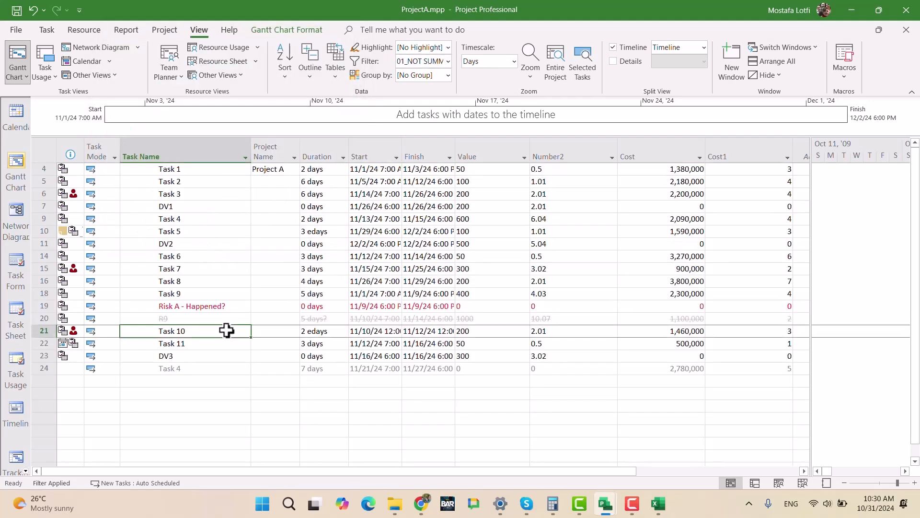
{"action": "left_click", "coordinate": [272, 171]}
{"action": "left_click_drag", "start_coordinate": [296, 175], "coordinate": [287, 361]}
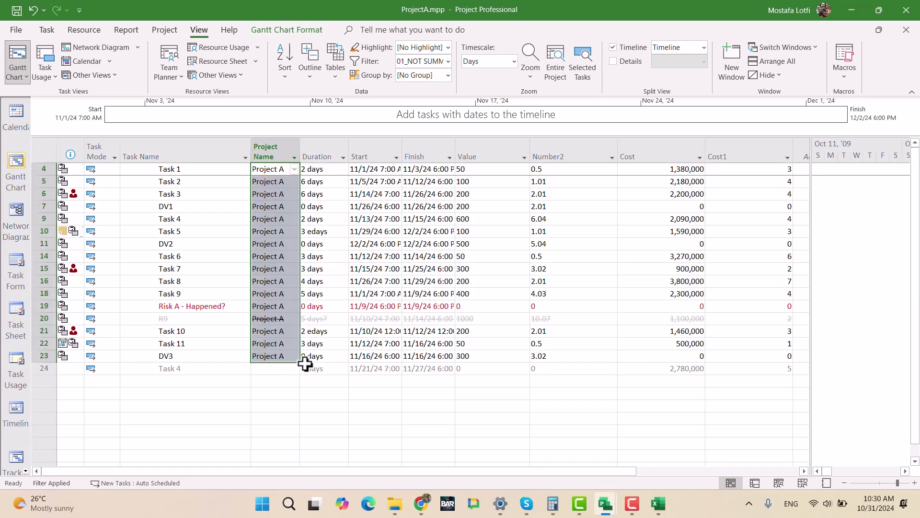
{"action": "left_click", "coordinate": [280, 379]}
{"action": "left_click", "coordinate": [277, 370]}
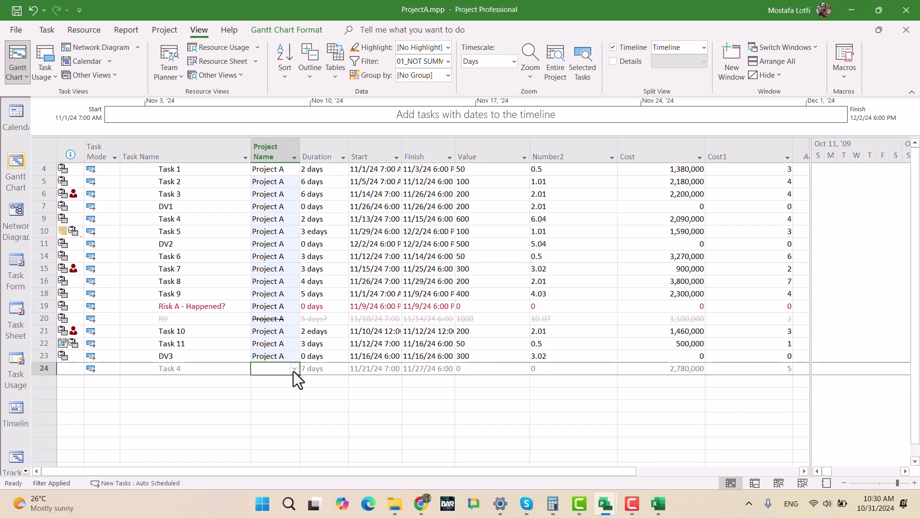
{"action": "left_click", "coordinate": [264, 330]}
{"action": "left_click", "coordinate": [279, 320]}
{"action": "left_click", "coordinate": [278, 303]}
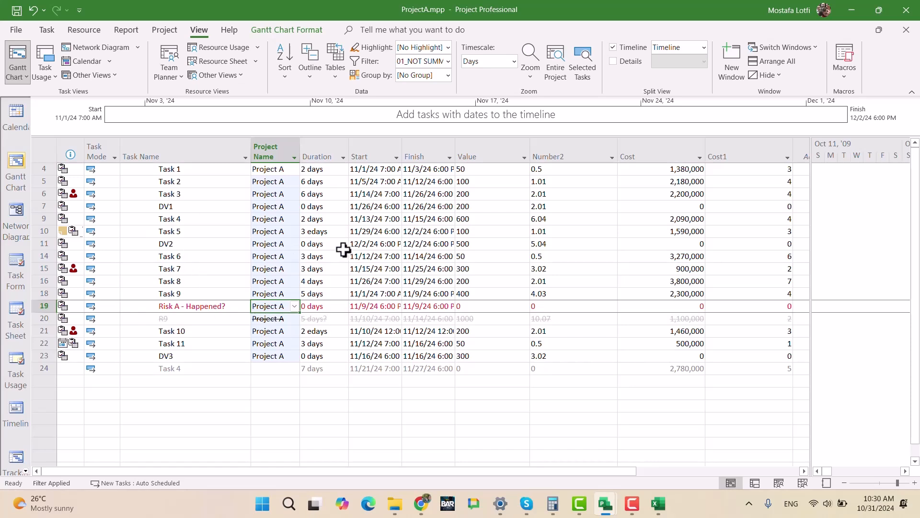
- Remove the Project Name column from the ProjectA.mpp table and narrow the table to end after the Duration column
{"action": "left_click", "coordinate": [275, 153]}
{"action": "key", "text": "Delete"}
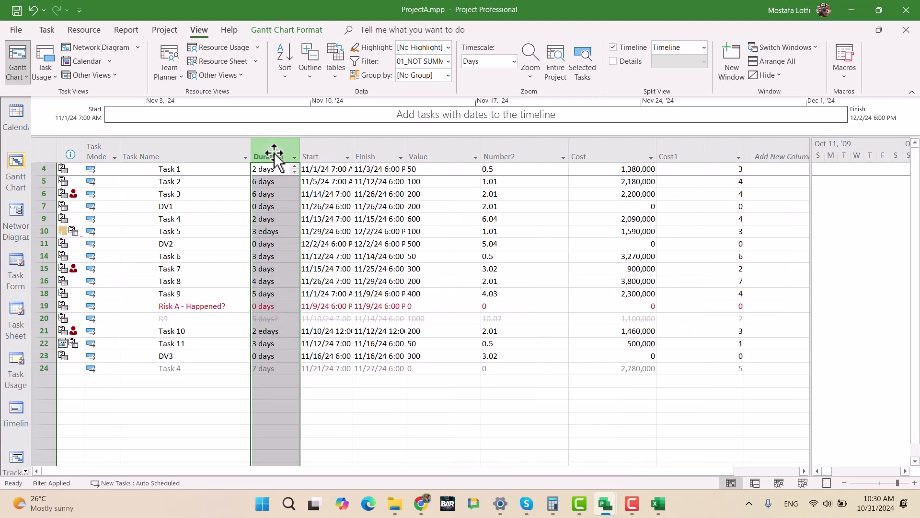
{"action": "left_click", "coordinate": [408, 235]}
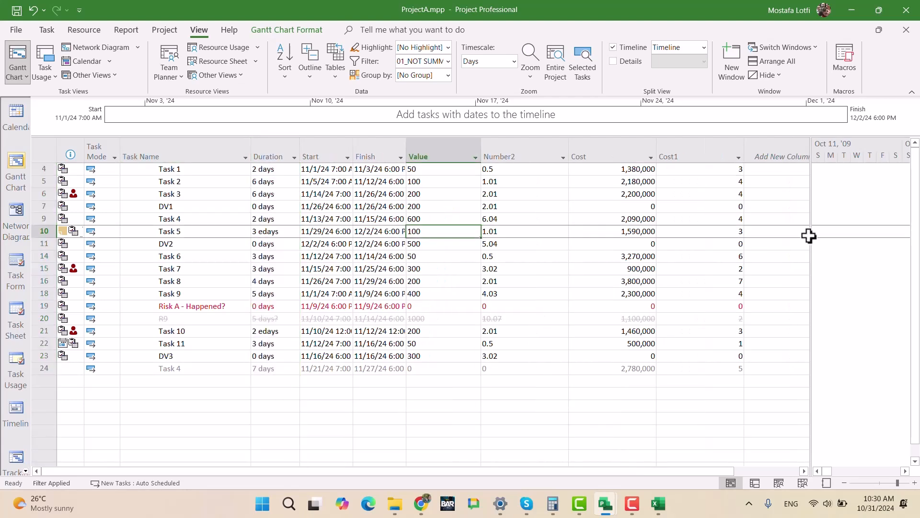
{"action": "left_click", "coordinate": [17, 66]}
{"action": "left_click_drag", "start_coordinate": [810, 208], "coordinate": [302, 209]}
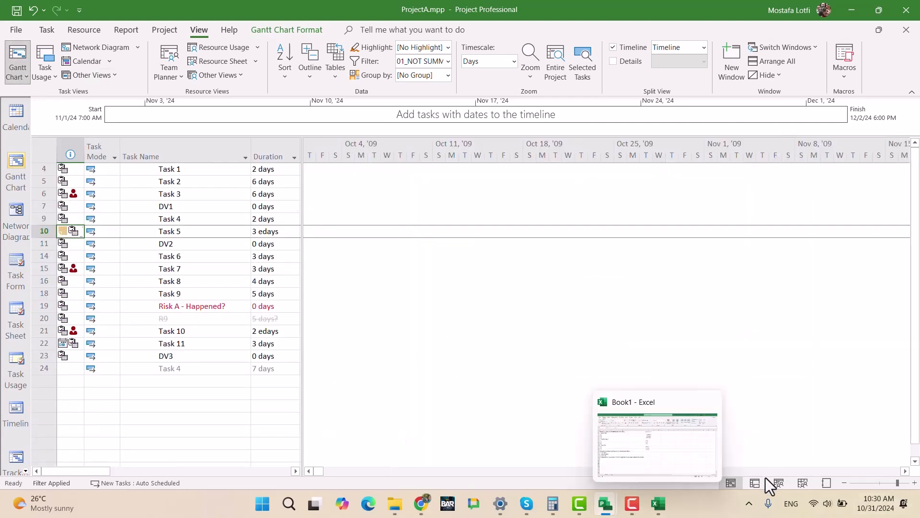
- Switch to UltimateExam.mpp and check the Project Name column for the Project A and Project B tasks
{"action": "mouse_move", "coordinate": [603, 511]}
{"action": "left_click", "coordinate": [858, 461]}
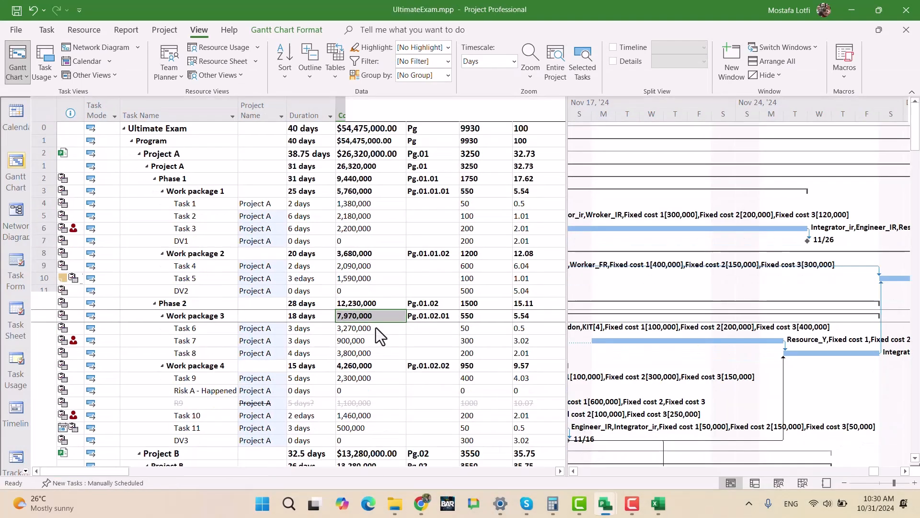
{"action": "left_click", "coordinate": [360, 254]}
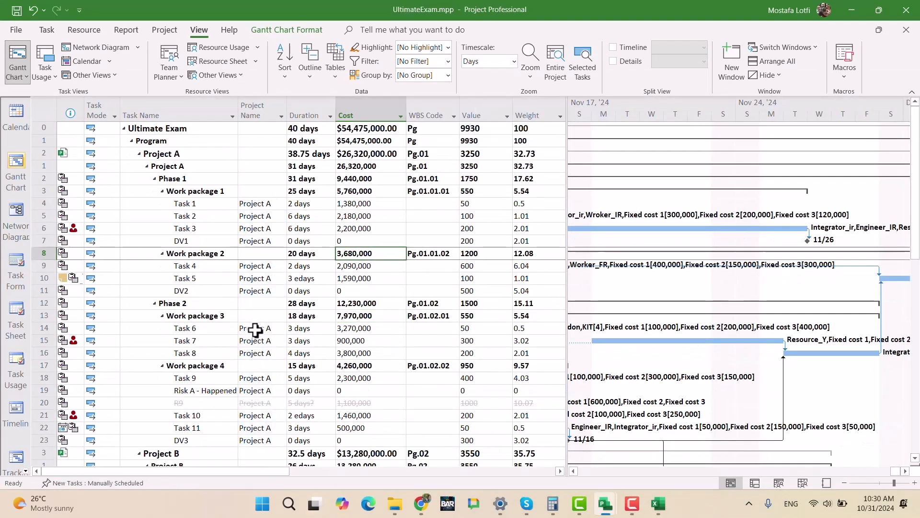
{"action": "scroll", "coordinate": [257, 336], "scroll_direction": "down", "scroll_amount": 2}
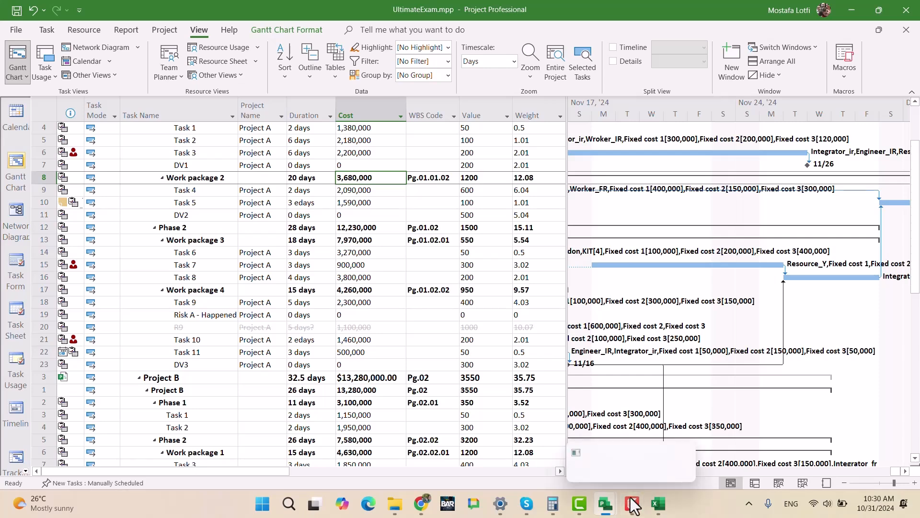
- Switch to ProjectC.mpp and insert the Text5 (Project Name) field as a new column before Duration
{"action": "mouse_move", "coordinate": [605, 503]}
{"action": "left_click", "coordinate": [733, 453]}
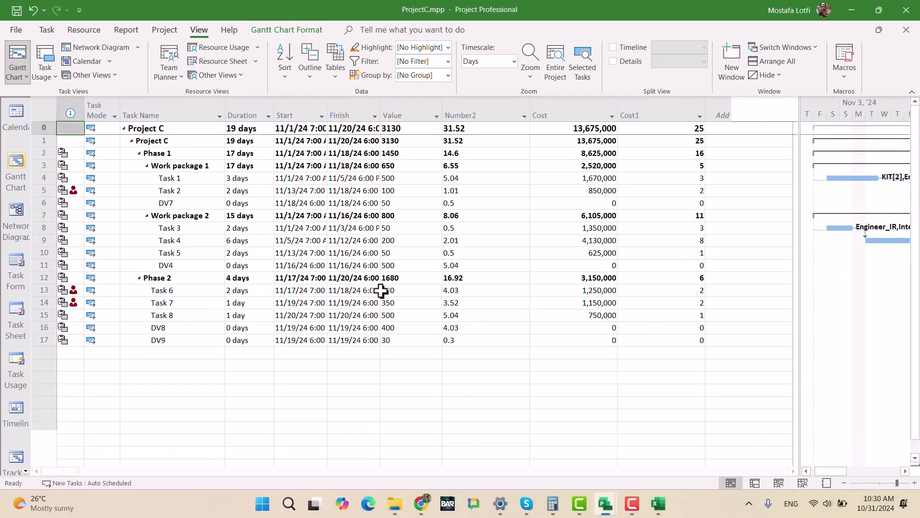
{"action": "left_click", "coordinate": [299, 253]}
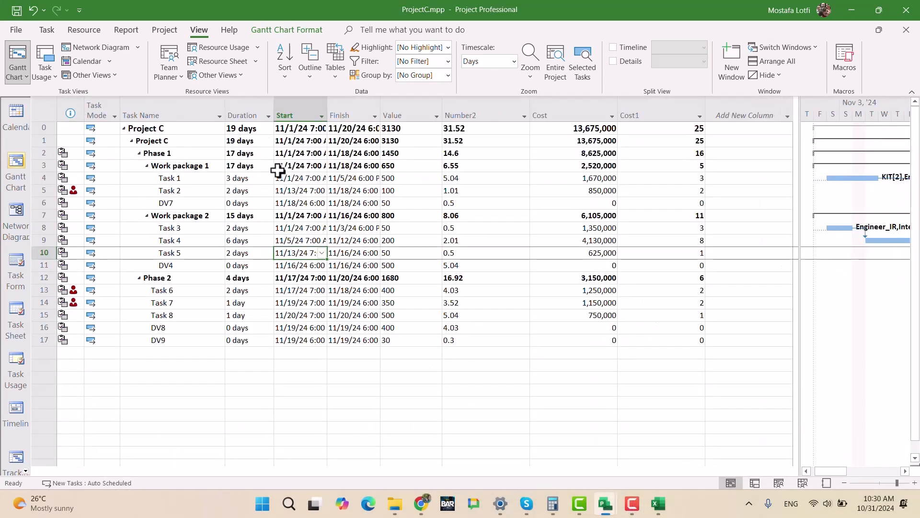
{"action": "left_click", "coordinate": [240, 106]}
{"action": "key", "text": "Insert"}
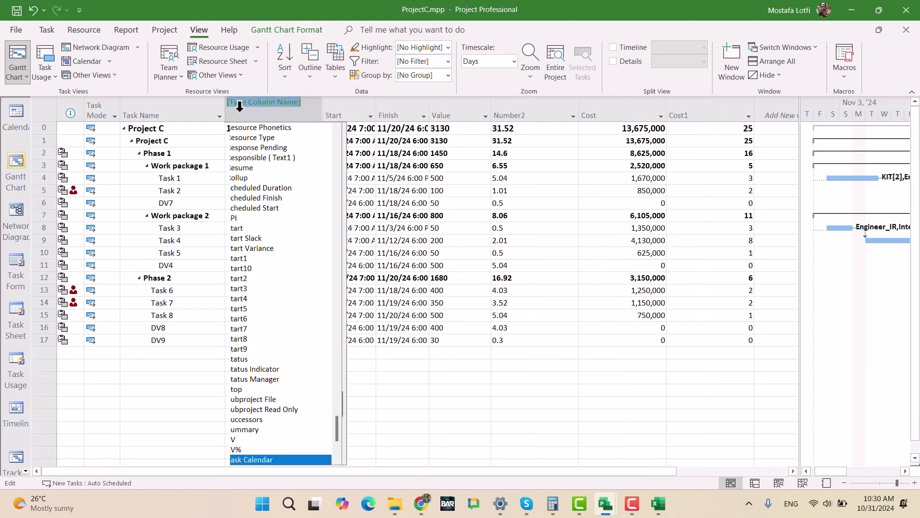
{"action": "type", "text": "Text"}
{"action": "key", "text": "Down"}
{"action": "key", "text": "Down"}
{"action": "key", "text": "Down"}
{"action": "key", "text": "Down"}
{"action": "key", "text": "Down"}
{"action": "key", "text": "Down"}
{"action": "key", "text": "Down"}
{"action": "key", "text": "Down"}
{"action": "key", "text": "Down"}
{"action": "key", "text": "Down"}
{"action": "key", "text": "Down"}
{"action": "key", "text": "Down"}
{"action": "key", "text": "Down"}
{"action": "key", "text": "Down"}
{"action": "key", "text": "Down"}
{"action": "key", "text": "Down"}
{"action": "key", "text": "Down"}
{"action": "key", "text": "Down"}
{"action": "key", "text": "Down"}
{"action": "key", "text": "Down"}
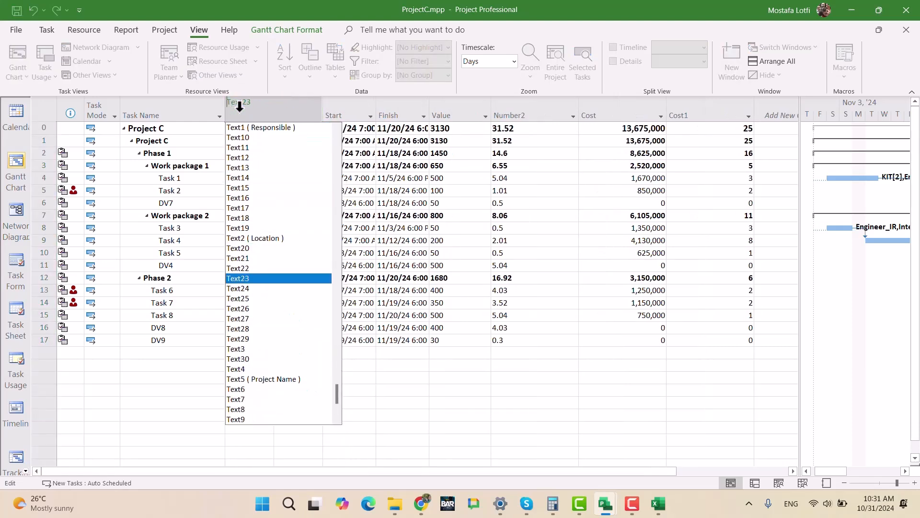
{"action": "key", "text": "Down"}
{"action": "key", "text": "Return"}
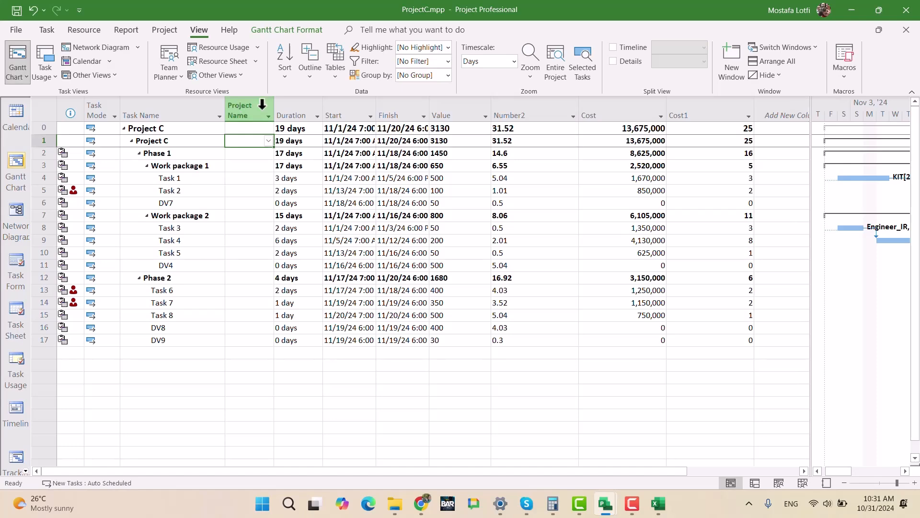
- Apply the 01_NOT SUMMARY filter in ProjectC.mpp and fill Project Name with Project B from Task 1 through DV9
{"action": "left_click", "coordinate": [447, 62]}
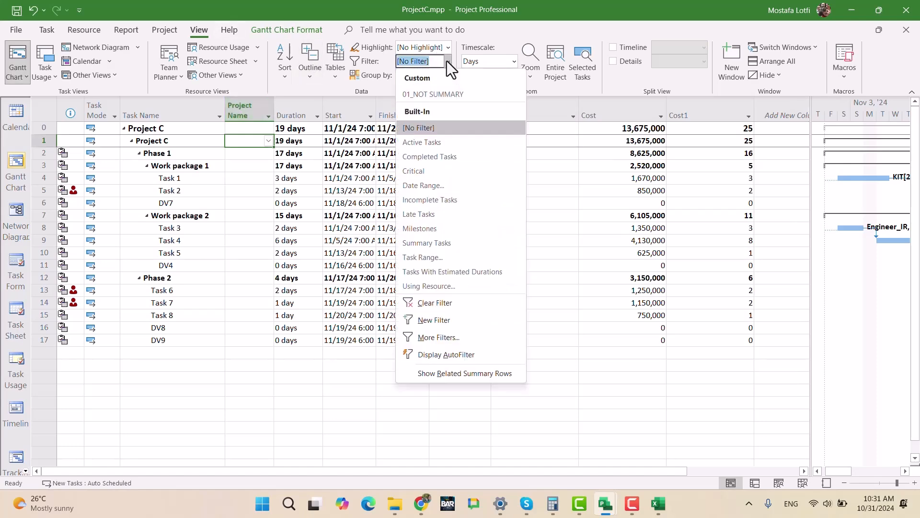
{"action": "left_click", "coordinate": [450, 94]}
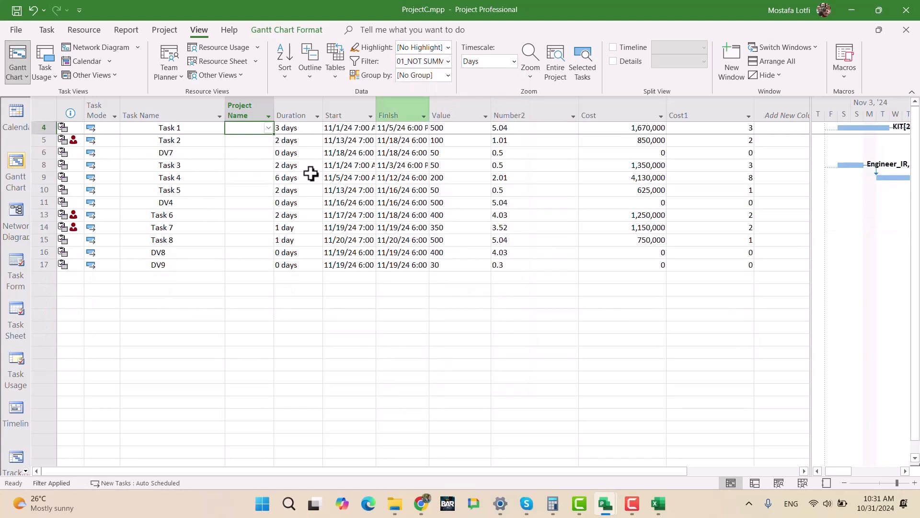
{"action": "left_click", "coordinate": [268, 128]}
{"action": "left_click", "coordinate": [254, 151]}
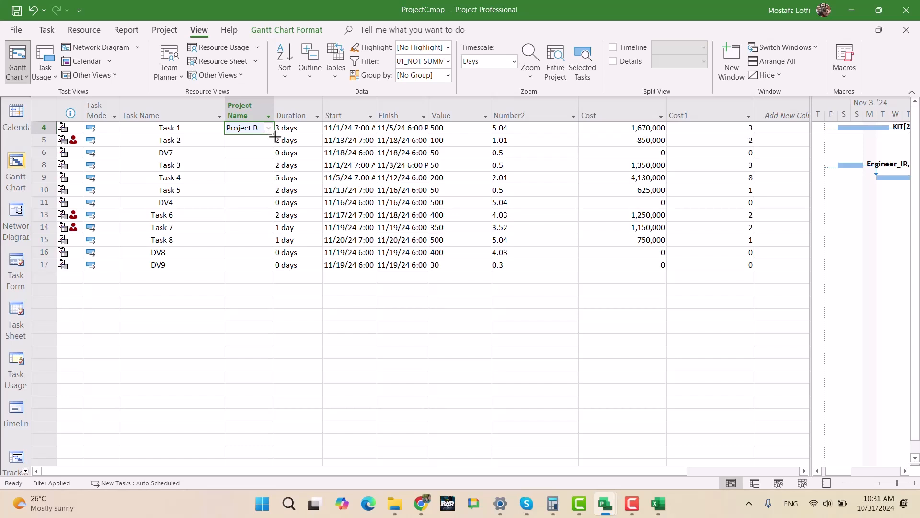
{"action": "left_click_drag", "start_coordinate": [275, 136], "coordinate": [245, 267]}
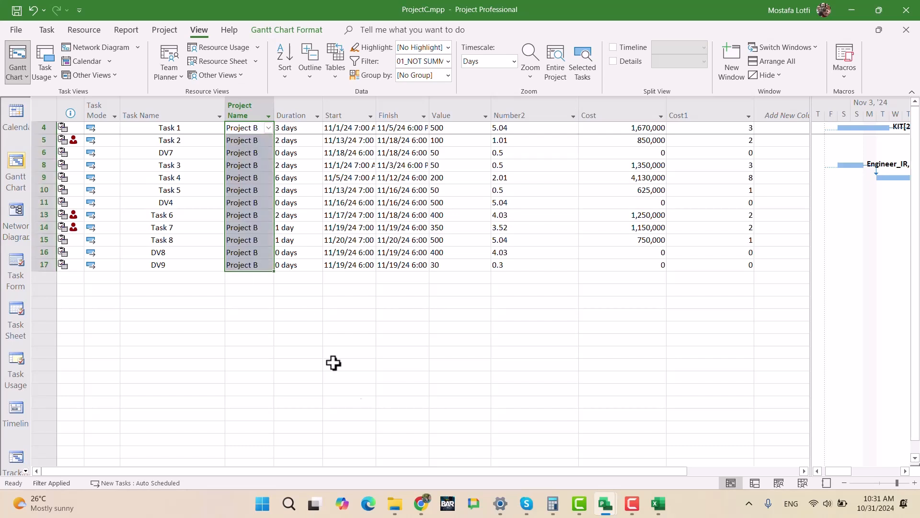
- Remove the Project Name column from the ProjectC.mpp task table
{"action": "left_click", "coordinate": [255, 111]}
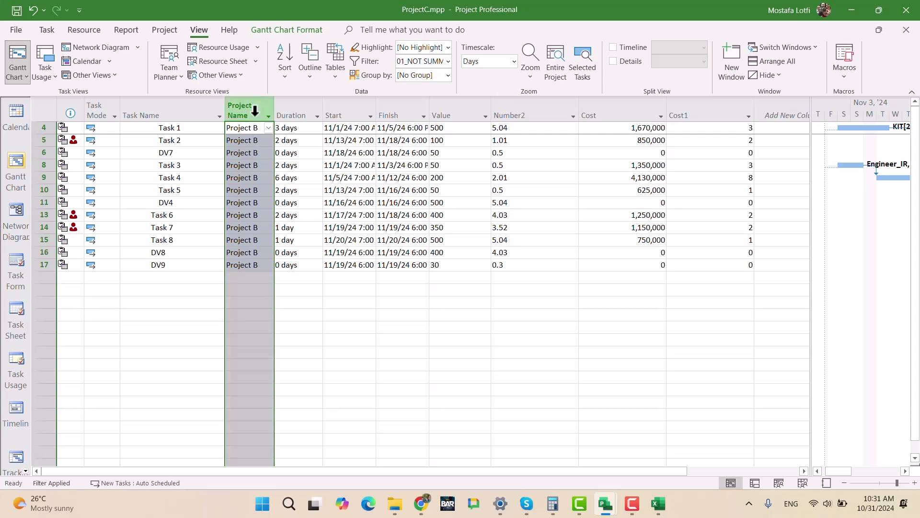
{"action": "key", "text": "Delete"}
{"action": "left_click", "coordinate": [396, 302]}
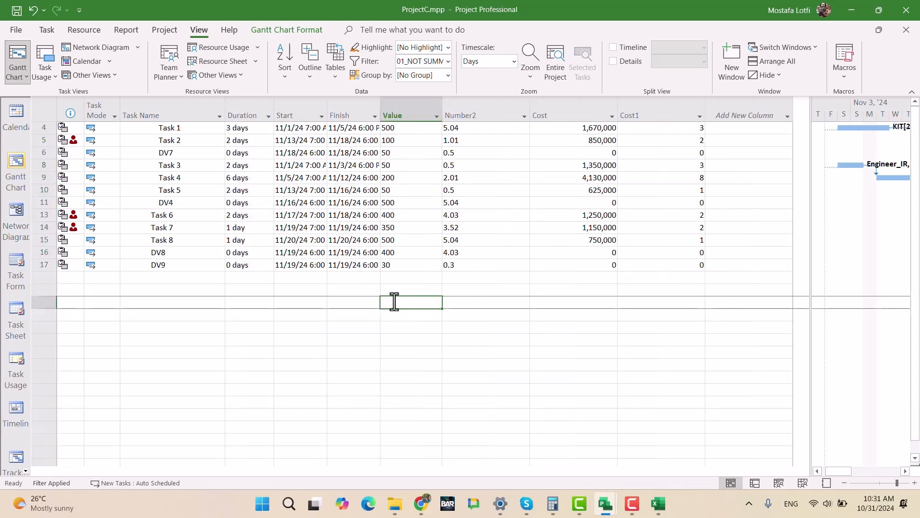
{"action": "mouse_move", "coordinate": [602, 509]}
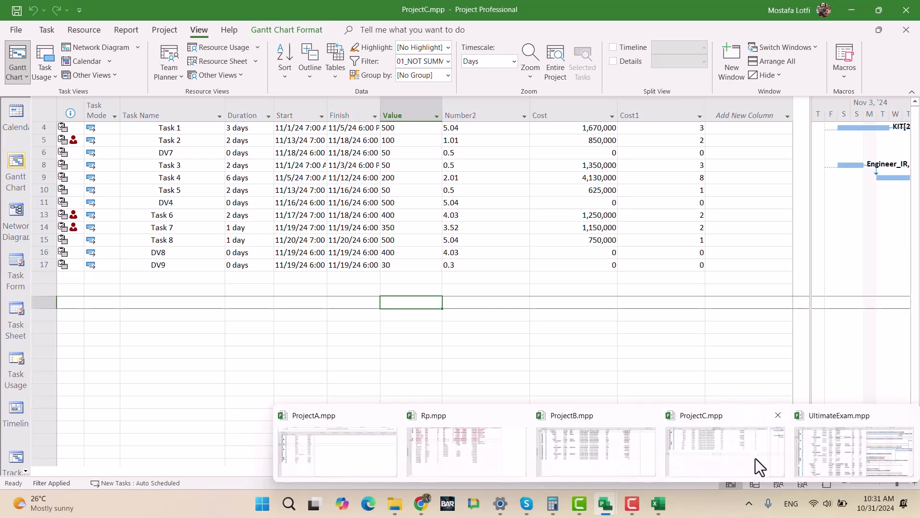
- Insert the Text5 (Project Name) field as a column before Duration in the ProjectC.mpp task table
{"action": "left_click", "coordinate": [719, 450]}
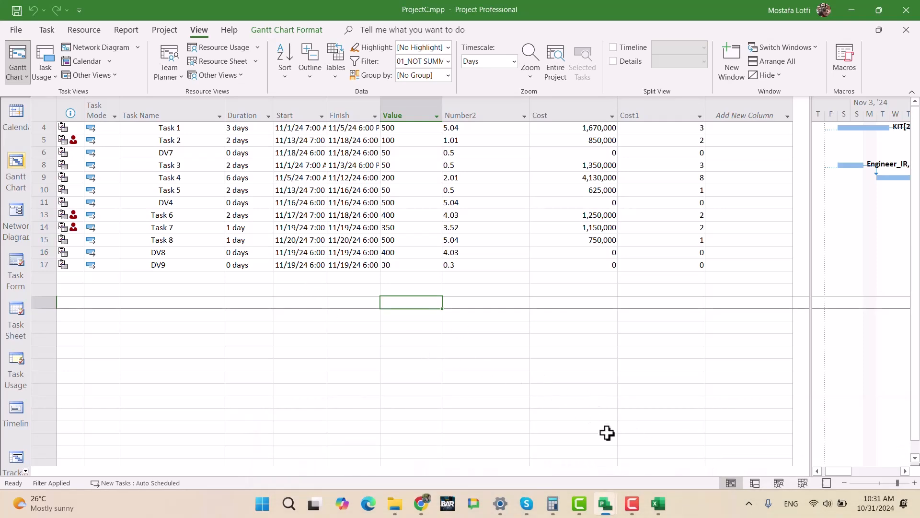
{"action": "left_click", "coordinate": [247, 227]}
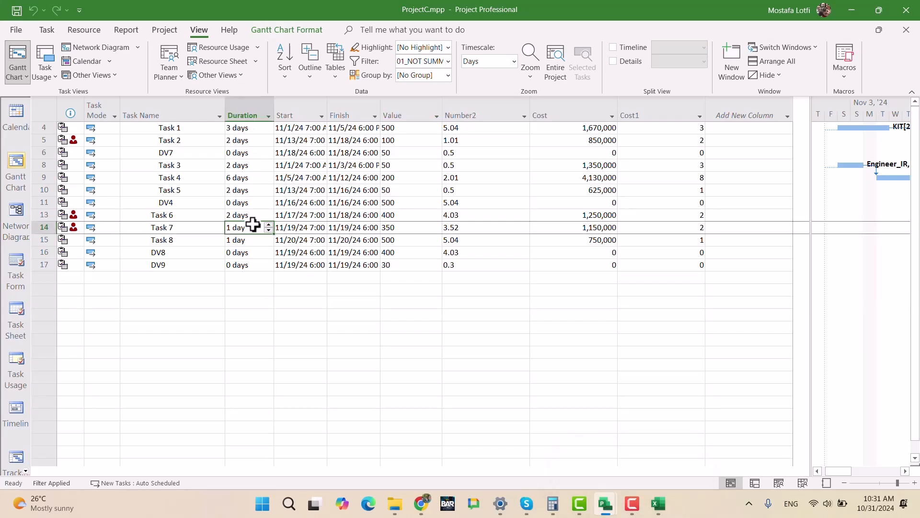
{"action": "left_click", "coordinate": [243, 114]}
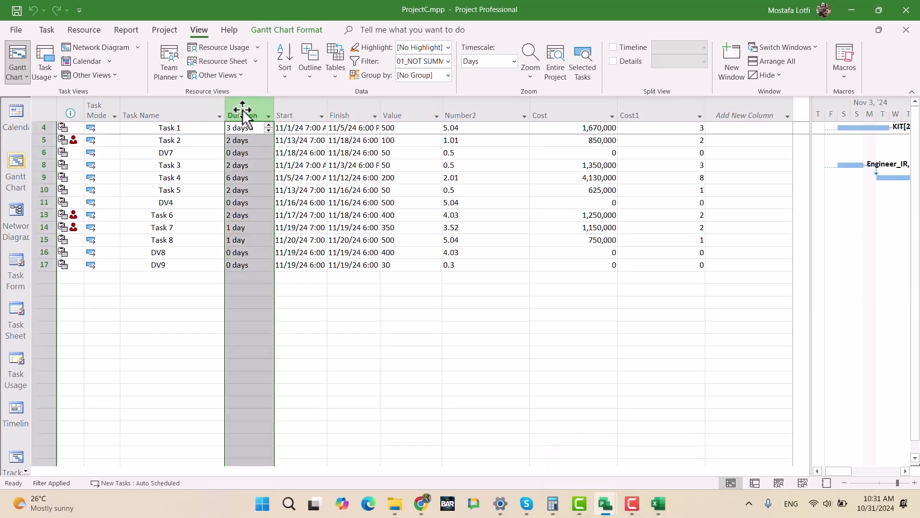
{"action": "key", "text": "Insert"}
{"action": "type", "text": "Text11"}
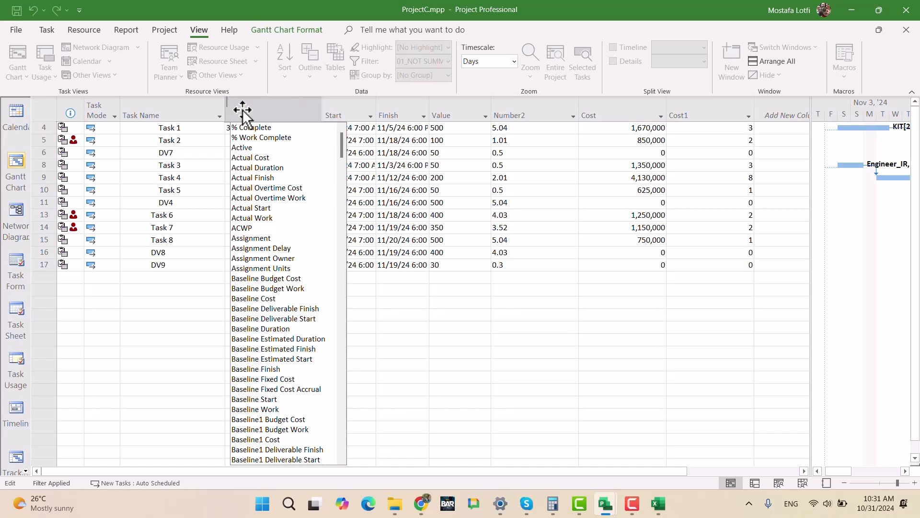
{"action": "key", "text": "Down"}
{"action": "key", "text": "Down"}
{"action": "key", "text": "Down"}
{"action": "key", "text": "Down"}
{"action": "key", "text": "Down"}
{"action": "key", "text": "Down"}
{"action": "key", "text": "Down"}
{"action": "key", "text": "Down"}
{"action": "key", "text": "Down"}
{"action": "key", "text": "Down"}
{"action": "key", "text": "Down"}
{"action": "key", "text": "Down"}
{"action": "key", "text": "Down"}
{"action": "key", "text": "Down"}
{"action": "key", "text": "Down"}
{"action": "key", "text": "Down"}
{"action": "key", "text": "Down"}
{"action": "key", "text": "Down"}
{"action": "key", "text": "Down"}
{"action": "key", "text": "Down"}
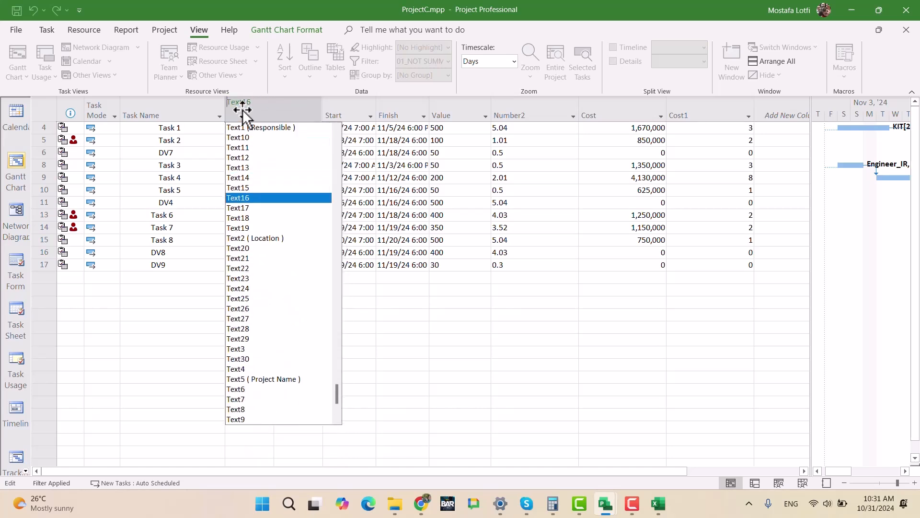
{"action": "key", "text": "Return"}
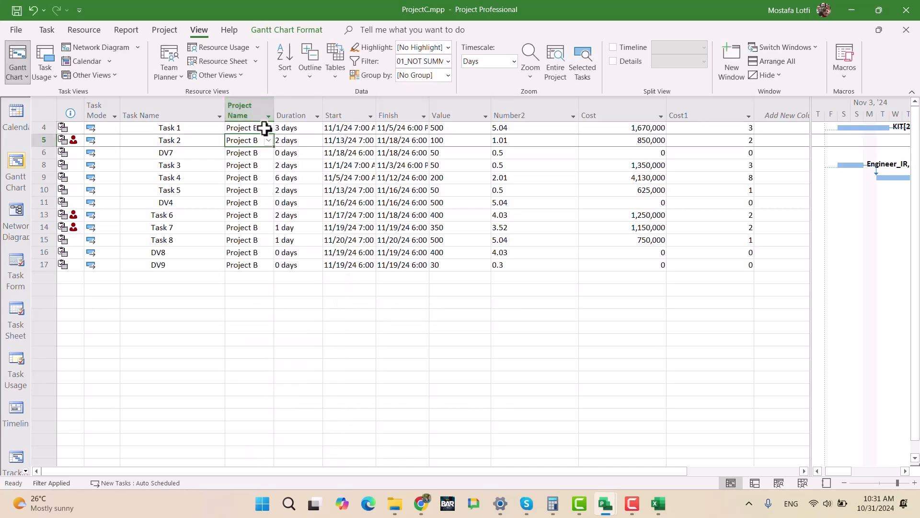
- Set Project Name to Project C for Task 1 and fill it down through DV9
{"action": "left_click", "coordinate": [261, 128]}
{"action": "left_click", "coordinate": [269, 128]}
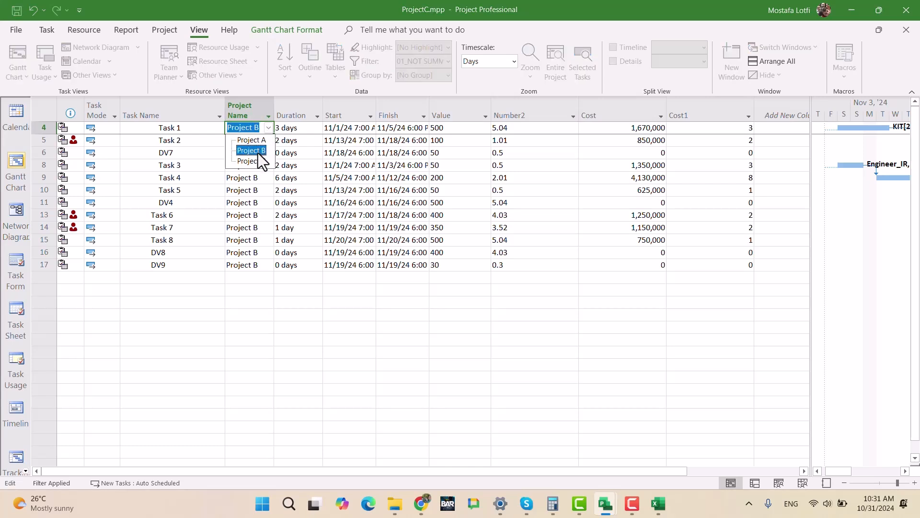
{"action": "left_click", "coordinate": [251, 161]}
{"action": "left_click", "coordinate": [269, 128]}
{"action": "left_click", "coordinate": [274, 133]}
{"action": "left_click", "coordinate": [262, 154]}
{"action": "left_click", "coordinate": [265, 130]}
{"action": "left_click_drag", "start_coordinate": [264, 130], "coordinate": [259, 265]}
{"action": "left_click", "coordinate": [433, 341]}
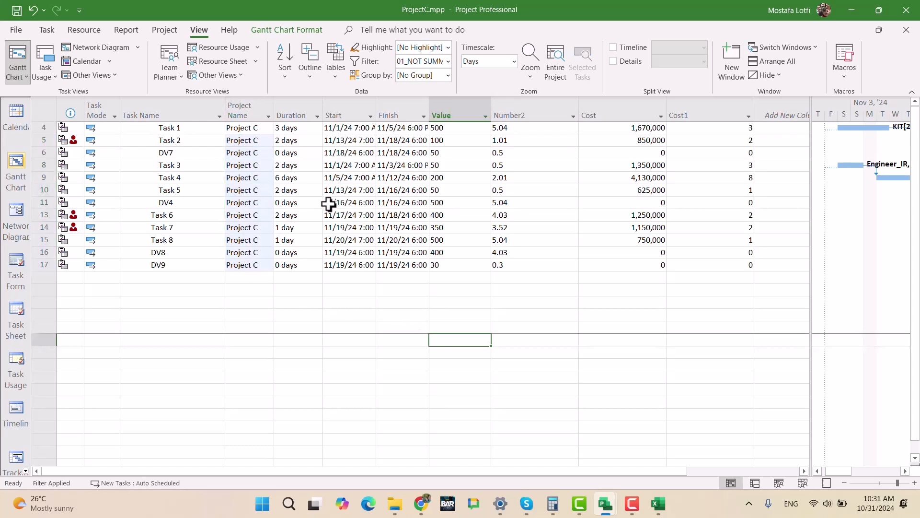
- Hide the Project Name column from the ProjectC.mpp task table again
{"action": "left_click", "coordinate": [310, 278]}
{"action": "left_click", "coordinate": [243, 115]}
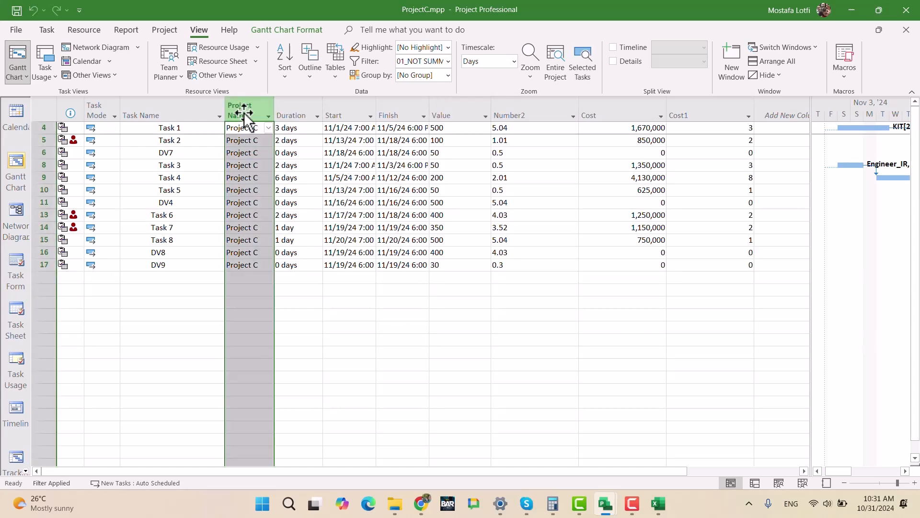
{"action": "key", "text": "Delete"}
{"action": "left_click", "coordinate": [365, 291]}
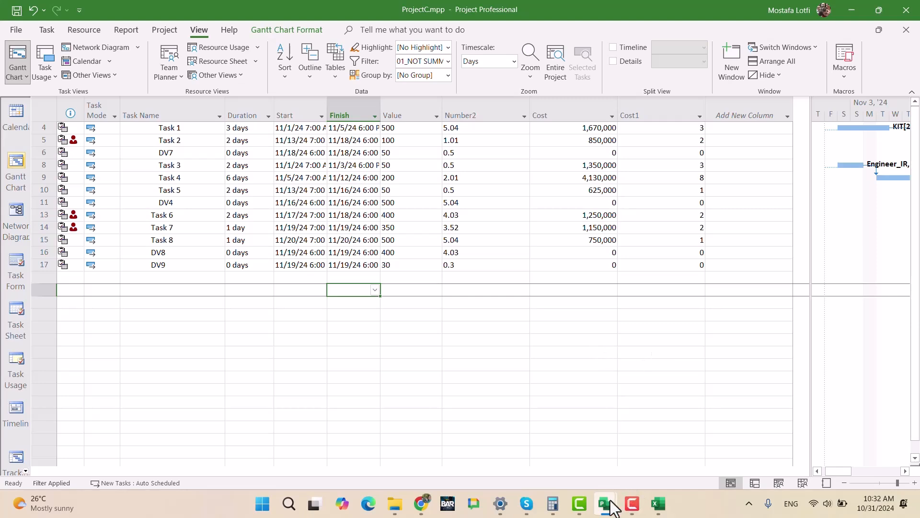
- Switch to ProjectB.mpp and insert the Text5 (Project Name) field as a column before Duration in its task table
{"action": "mouse_move", "coordinate": [610, 508]}
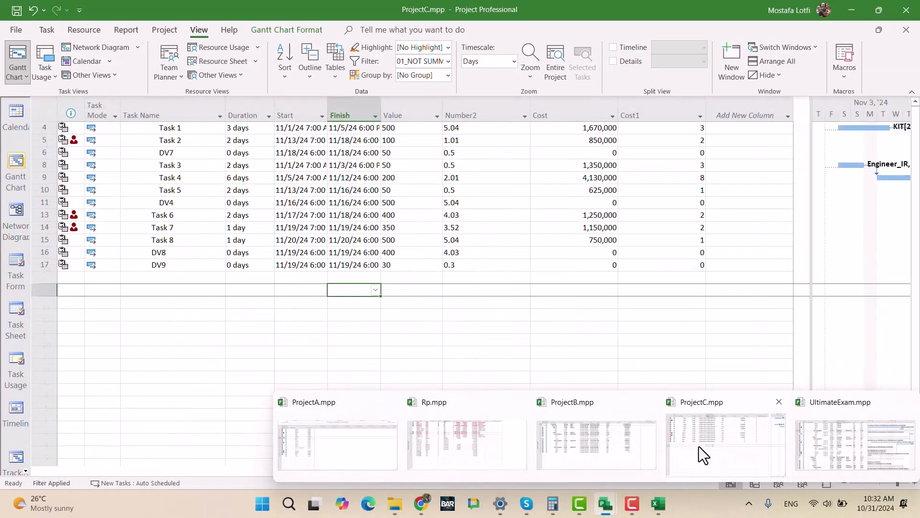
{"action": "left_click", "coordinate": [606, 445]}
{"action": "left_click", "coordinate": [255, 108]}
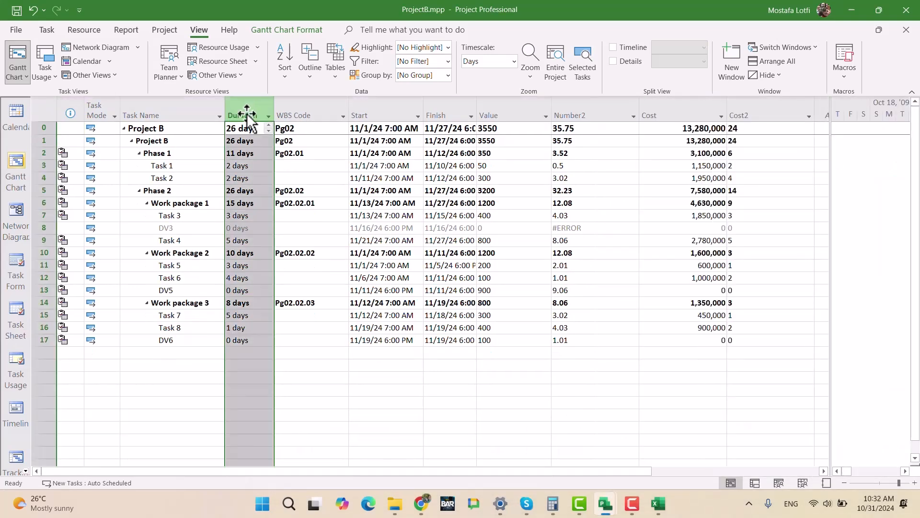
{"action": "key", "text": "Insert"}
{"action": "type", "text": "TEXT1 ( Responsible"}
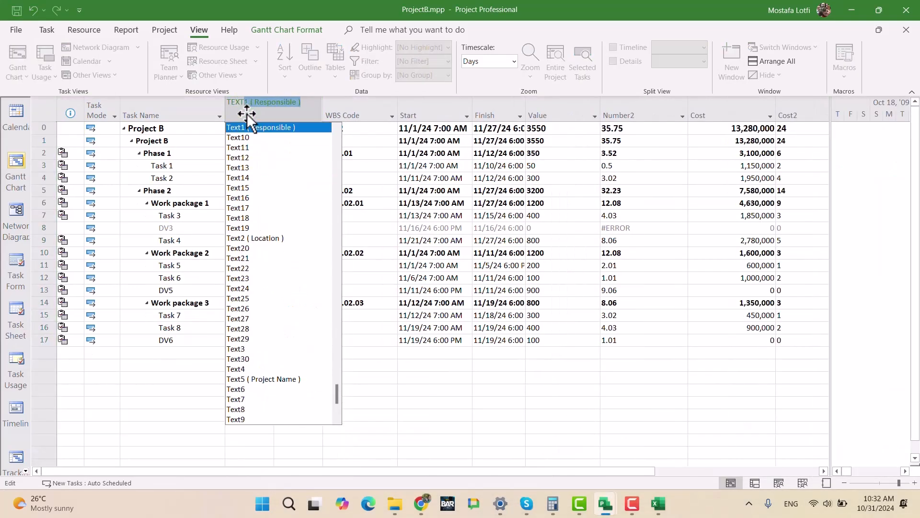
{"action": "key", "text": "Down"}
{"action": "key", "text": "Down"}
{"action": "key", "text": "Down"}
{"action": "key", "text": "Down"}
{"action": "key", "text": "Down"}
{"action": "key", "text": "Down"}
{"action": "key", "text": "Down"}
{"action": "key", "text": "Down"}
{"action": "key", "text": "Down"}
{"action": "key", "text": "Down"}
{"action": "key", "text": "Down"}
{"action": "key", "text": "Down"}
{"action": "key", "text": "Down"}
{"action": "key", "text": "Down"}
{"action": "key", "text": "Down"}
{"action": "key", "text": "Down"}
{"action": "key", "text": "Down"}
{"action": "key", "text": "Down"}
{"action": "key", "text": "Down"}
{"action": "key", "text": "Down"}
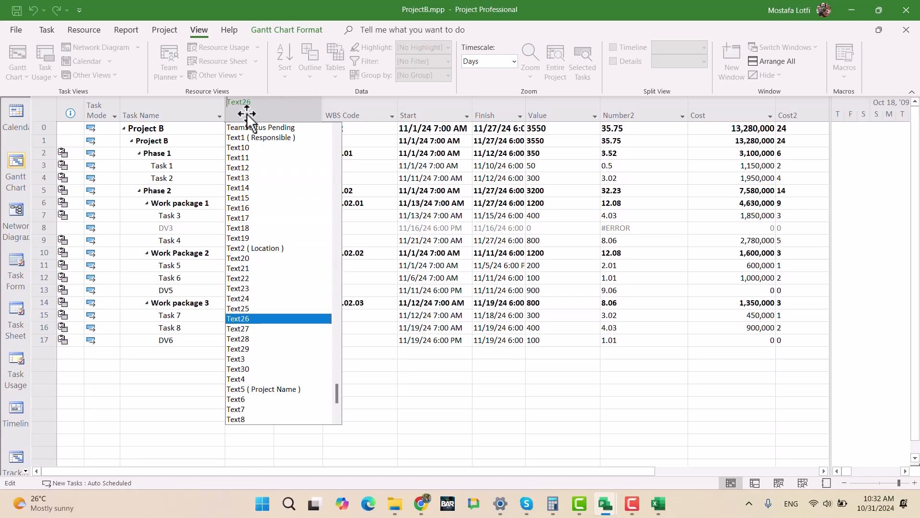
{"action": "key", "text": "Return"}
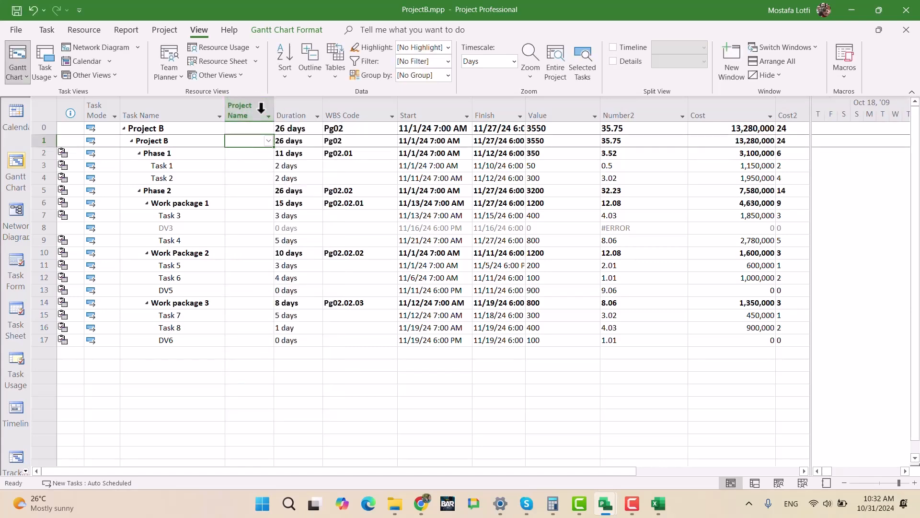
- Filter the ProjectB.mpp task table with the custom 01_NOT SUMMARY filter
{"action": "left_click", "coordinate": [261, 114]}
{"action": "left_click", "coordinate": [446, 61]}
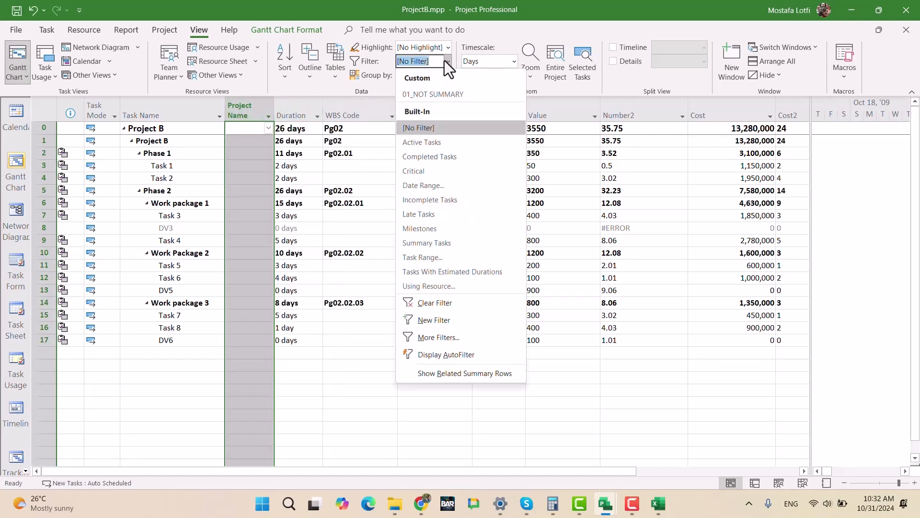
{"action": "left_click", "coordinate": [431, 94]}
- Set Project Name to Project B for Task 1 and fill it down through DV6
{"action": "left_click", "coordinate": [252, 128]}
{"action": "left_click", "coordinate": [269, 128]}
{"action": "left_click", "coordinate": [256, 152]}
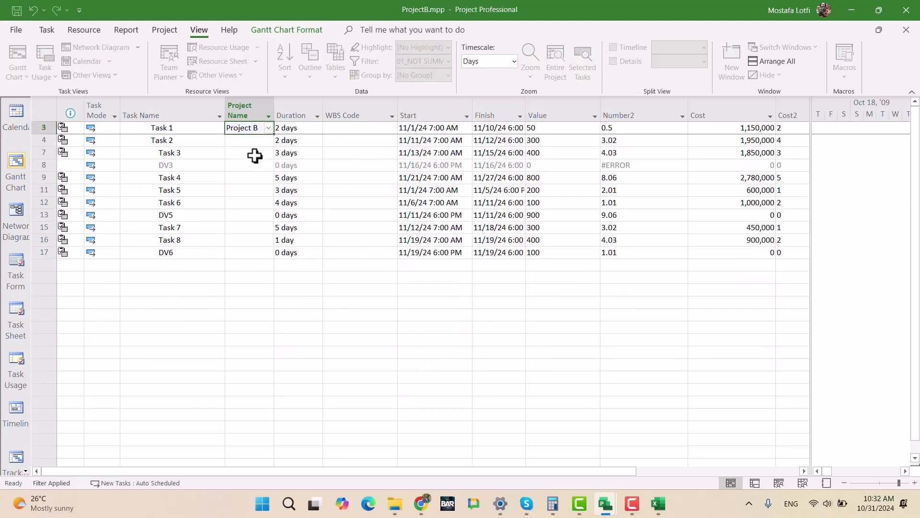
{"action": "left_click", "coordinate": [238, 190]}
{"action": "left_click", "coordinate": [251, 127]}
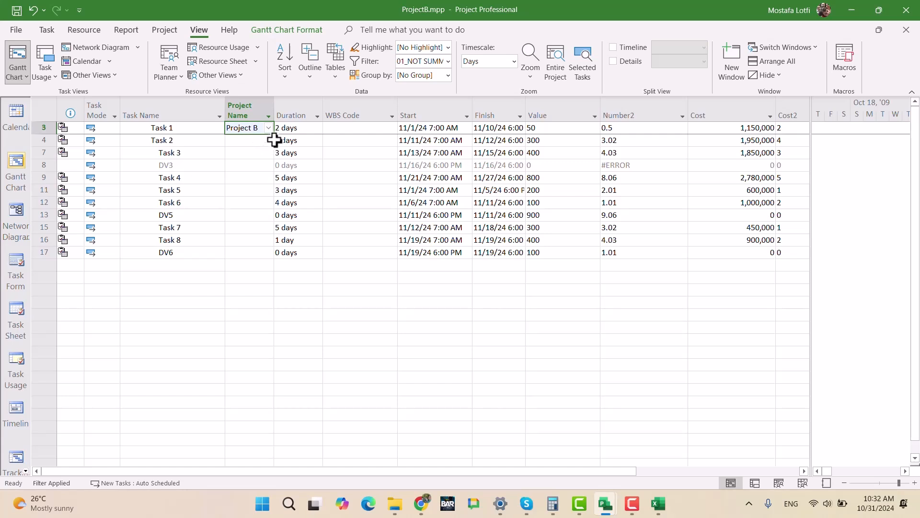
{"action": "left_click_drag", "start_coordinate": [272, 133], "coordinate": [263, 255]}
- Clear the Project Name value of the inactive DV3 milestone in ProjectB.mpp
{"action": "left_click", "coordinate": [266, 167]}
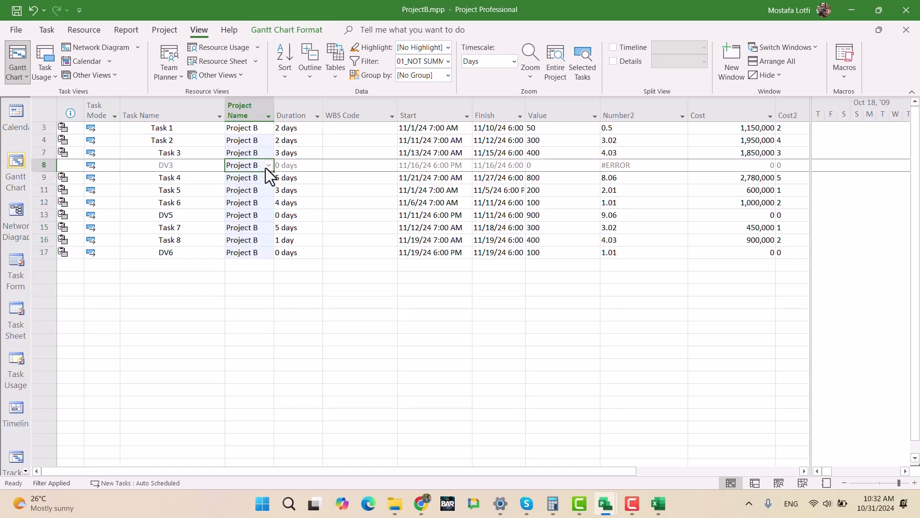
{"action": "key", "text": "Delete"}
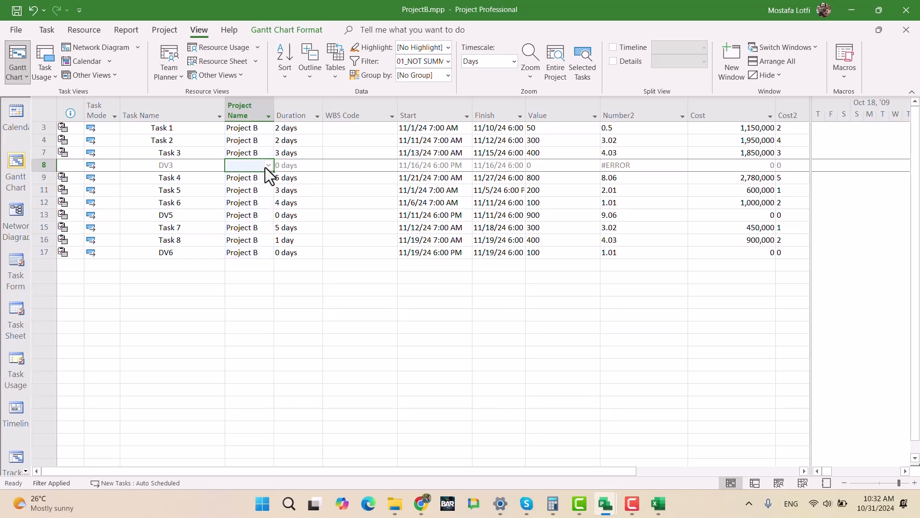
{"action": "left_click", "coordinate": [284, 276]}
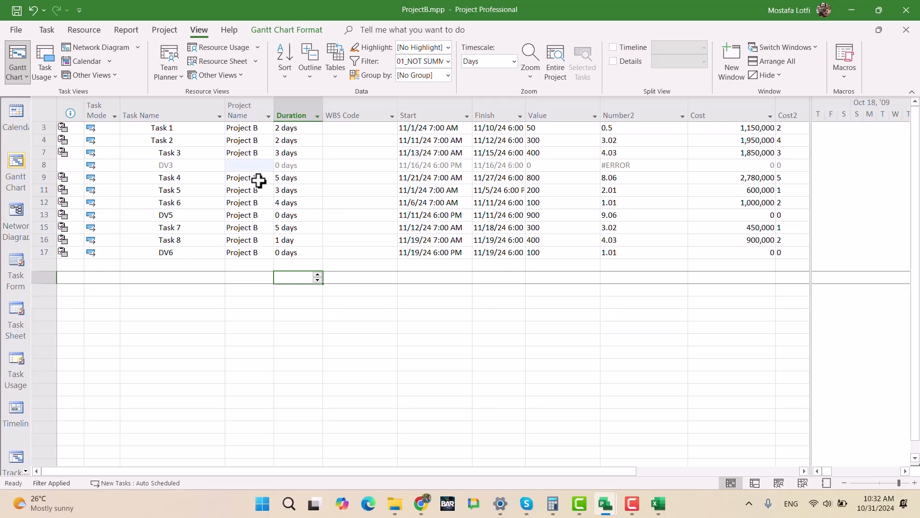
- Switch to ProjectA.mpp and insert the Text5 (Project Name) field as a column before Duration to check its values
{"action": "double_click", "coordinate": [170, 167]}
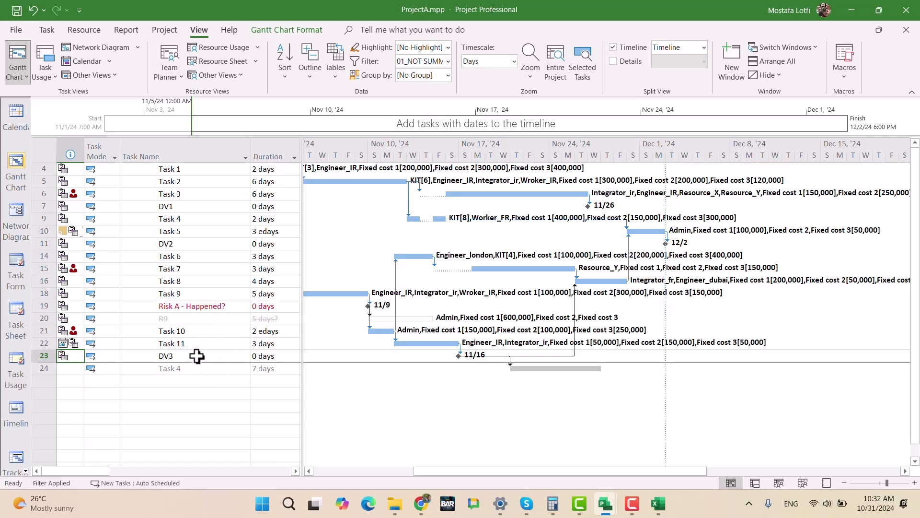
{"action": "left_click", "coordinate": [276, 144]}
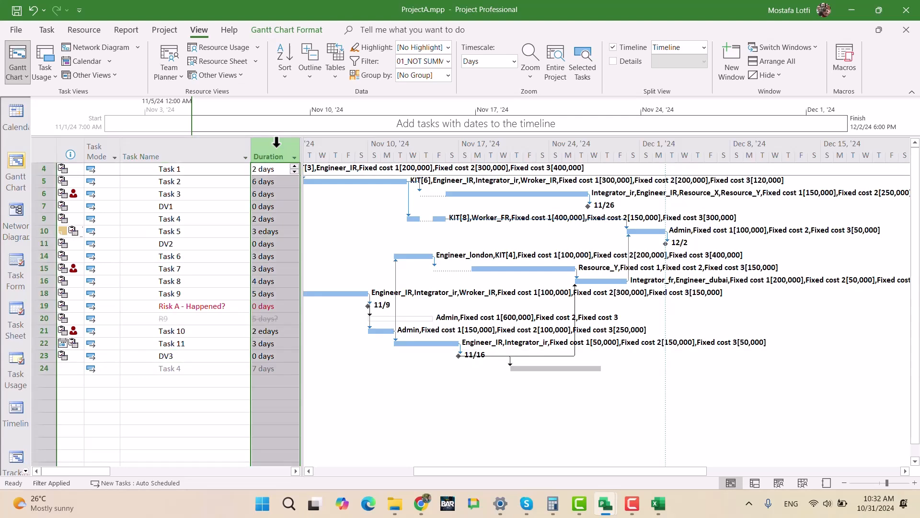
{"action": "key", "text": "Insert"}
{"action": "type", "text": "text"}
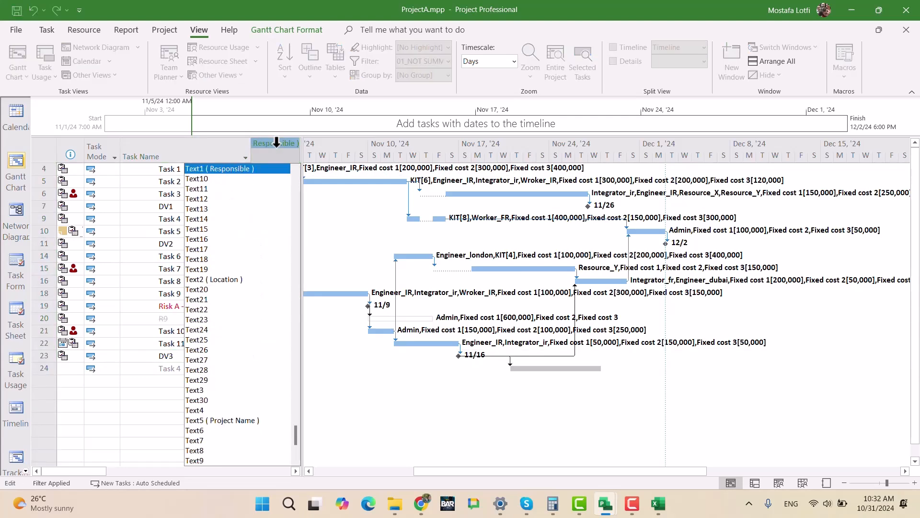
{"action": "key", "text": "Down"}
{"action": "key", "text": "Down"}
{"action": "key", "text": "Down"}
{"action": "key", "text": "Down"}
{"action": "key", "text": "Down"}
{"action": "key", "text": "Down"}
{"action": "key", "text": "Down"}
{"action": "key", "text": "Down"}
{"action": "key", "text": "Down"}
{"action": "key", "text": "Down"}
{"action": "key", "text": "Down"}
{"action": "key", "text": "Down"}
{"action": "key", "text": "Down"}
{"action": "key", "text": "Down"}
{"action": "key", "text": "Down"}
{"action": "key", "text": "Down"}
{"action": "key", "text": "Down"}
{"action": "key", "text": "Down"}
{"action": "key", "text": "Down"}
{"action": "key", "text": "Down"}
{"action": "key", "text": "Down"}
{"action": "key", "text": "Return"}
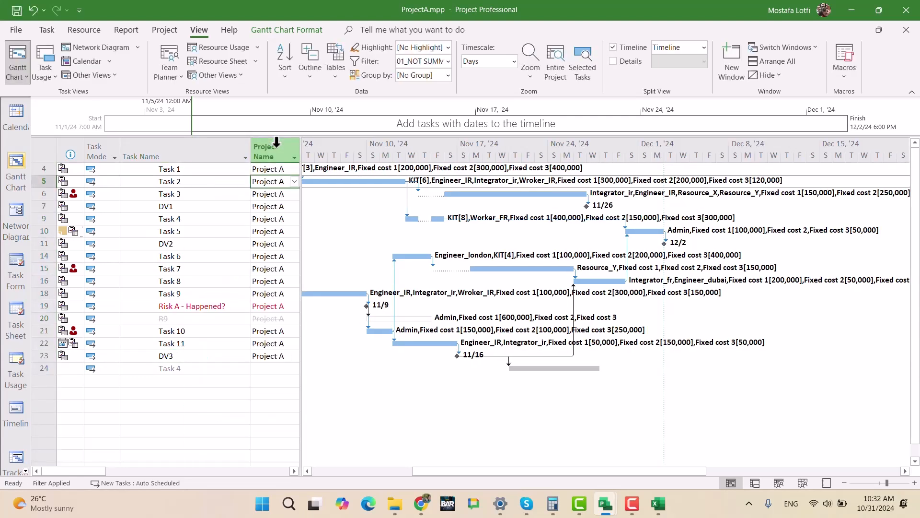
- Hide the Project Name column from the ProjectA.mpp task table
{"action": "left_click", "coordinate": [271, 152]}
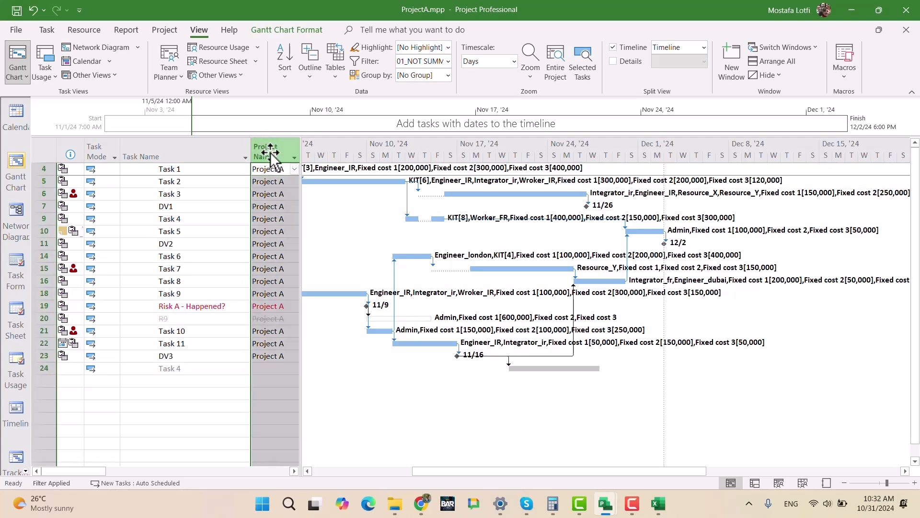
{"action": "key", "text": "Delete"}
{"action": "left_click", "coordinate": [117, 221]}
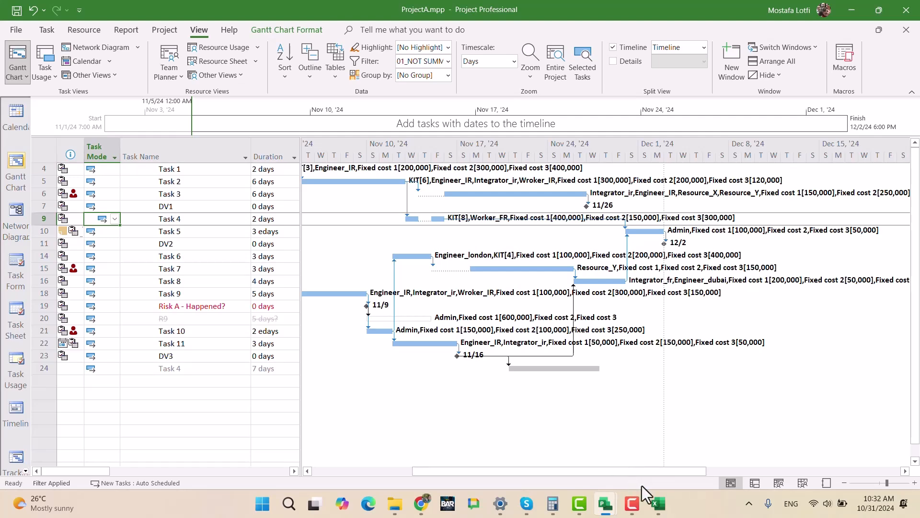
- Switch back to ProjectB.mpp and hide the Project Name column from its task table
{"action": "mouse_move", "coordinate": [606, 504]}
{"action": "left_click", "coordinate": [641, 455]}
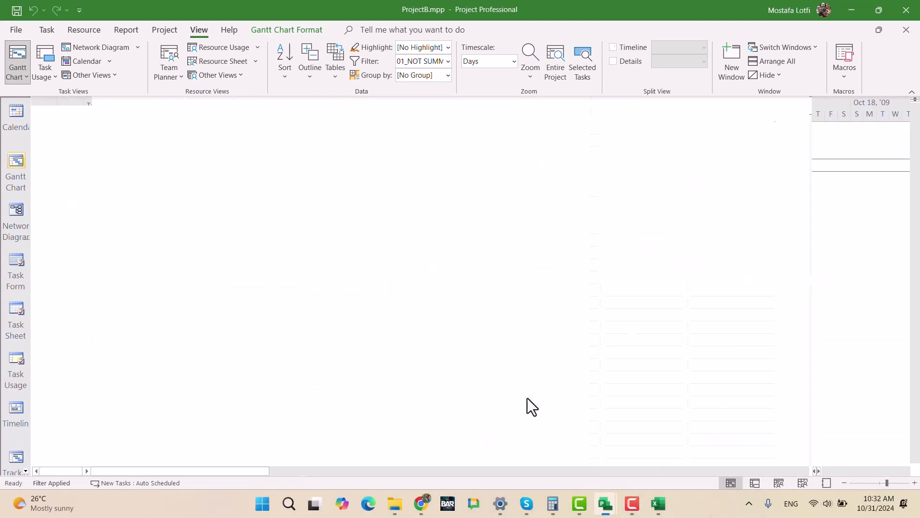
{"action": "left_click", "coordinate": [245, 111]}
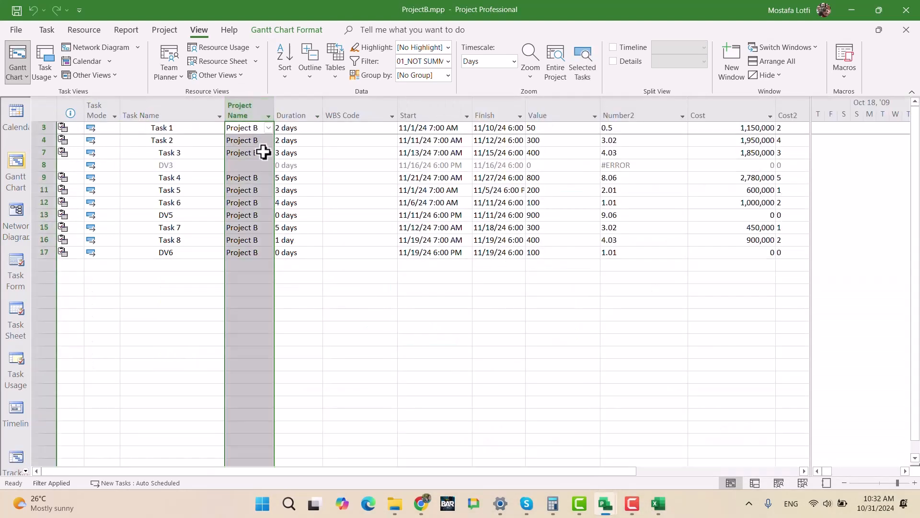
{"action": "key", "text": "Delete"}
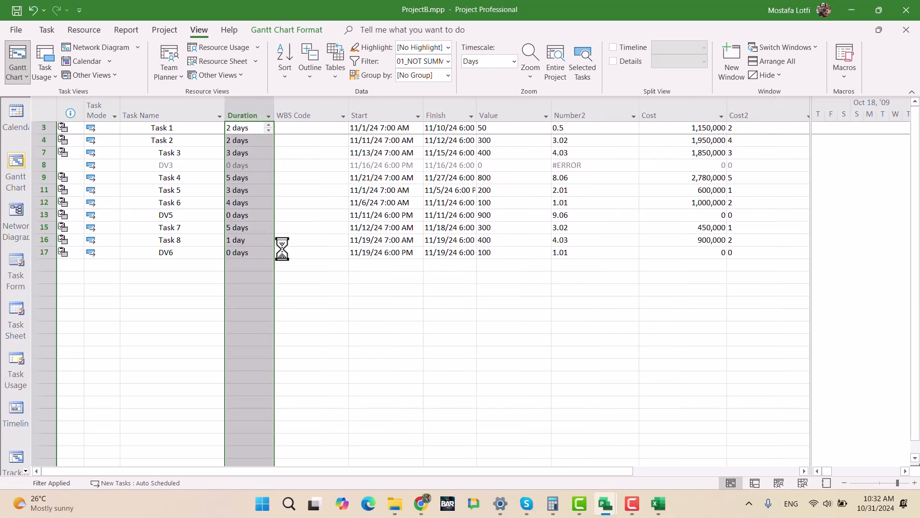
- Switch to the UltimateExam.mpp master file, check the subprojects' Project Name values and hide that column from the task table
{"action": "mouse_move", "coordinate": [586, 500]}
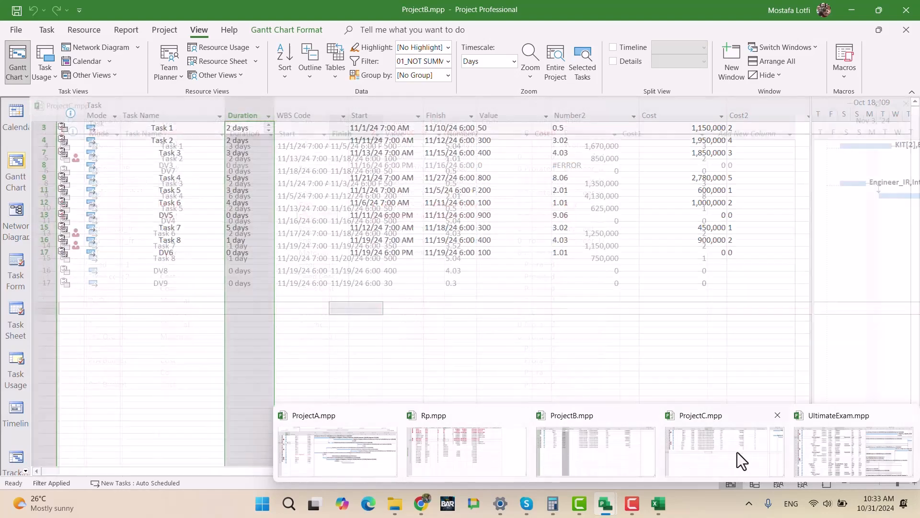
{"action": "left_click", "coordinate": [830, 452]}
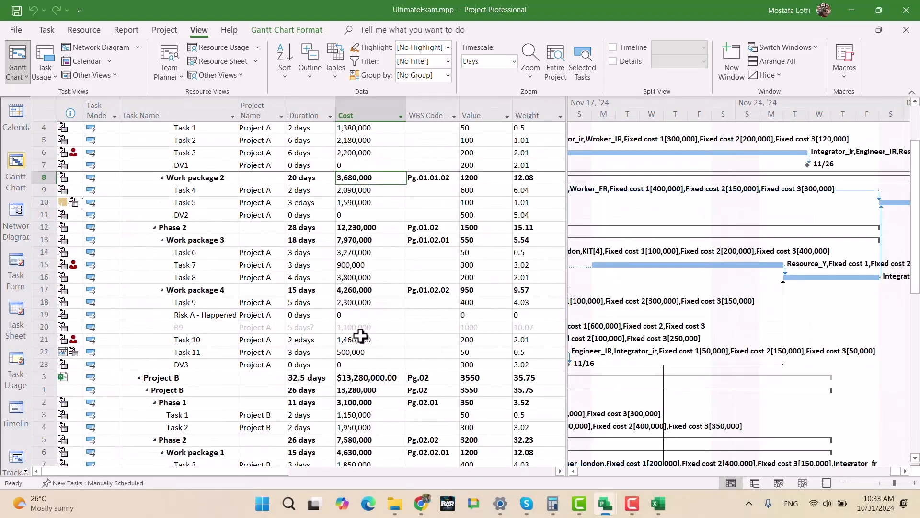
{"action": "scroll", "coordinate": [286, 340], "scroll_direction": "down", "scroll_amount": 2}
{"action": "scroll", "coordinate": [286, 339], "scroll_direction": "down", "scroll_amount": 4}
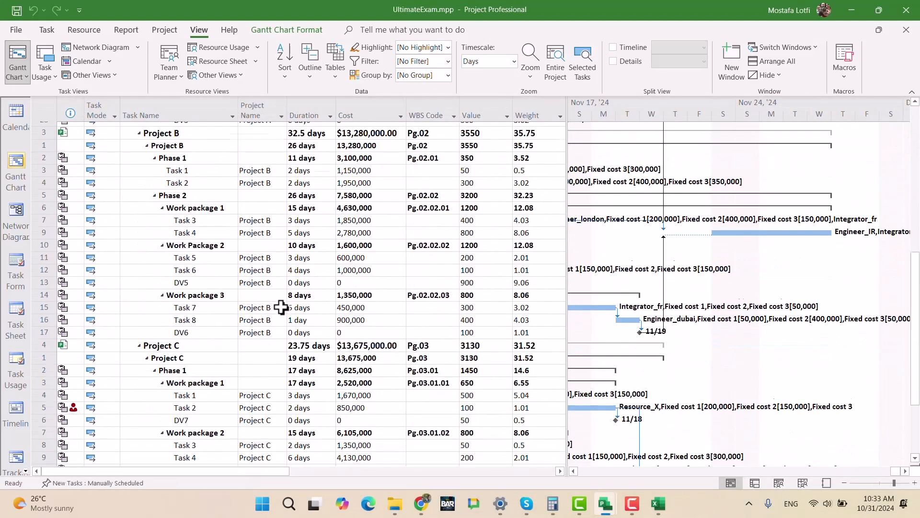
{"action": "scroll", "coordinate": [284, 304], "scroll_direction": "up", "scroll_amount": 4}
{"action": "scroll", "coordinate": [271, 171], "scroll_direction": "up", "scroll_amount": 4}
{"action": "left_click", "coordinate": [251, 109]}
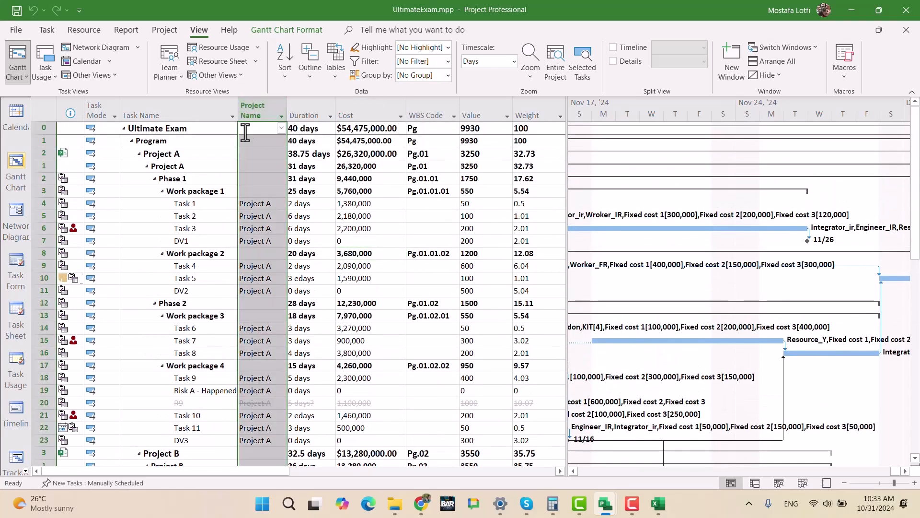
{"action": "key", "text": "Delete"}
{"action": "left_click", "coordinate": [343, 290]}
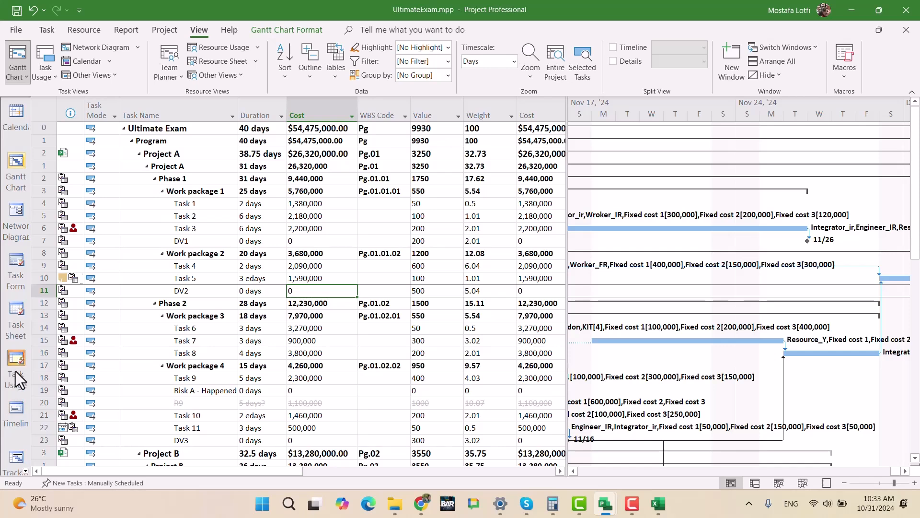
- Display the UltimateExam.mpp master file in the Resource Usage view
{"action": "scroll", "coordinate": [24, 427], "scroll_direction": "down", "scroll_amount": 1}
{"action": "left_click", "coordinate": [27, 470]}
{"action": "left_click", "coordinate": [27, 470]}
{"action": "left_click", "coordinate": [27, 471]}
{"action": "left_click", "coordinate": [26, 471]}
{"action": "left_click", "coordinate": [26, 470]}
{"action": "left_click", "coordinate": [17, 424]}
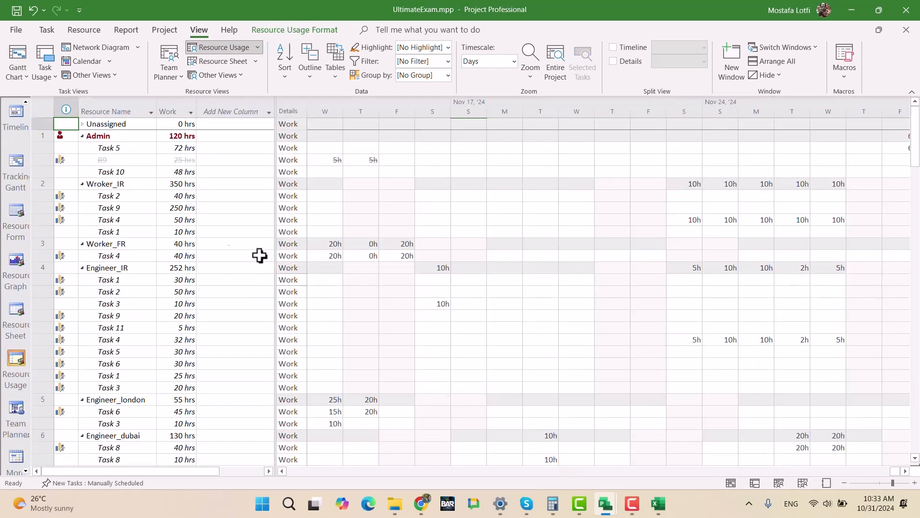
- Add the Text5 field as a new column after Work in the Resource Usage table
{"action": "left_click", "coordinate": [225, 102]}
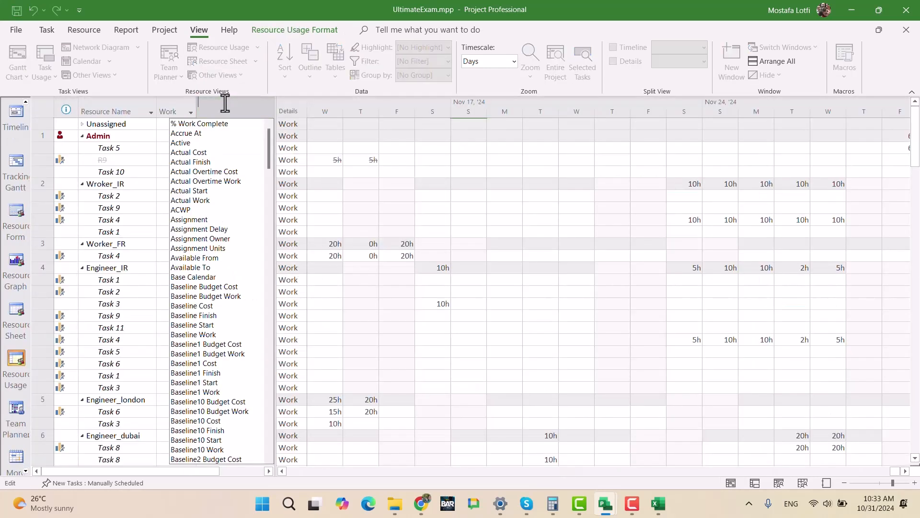
{"action": "type", "text": "TEXT1"}
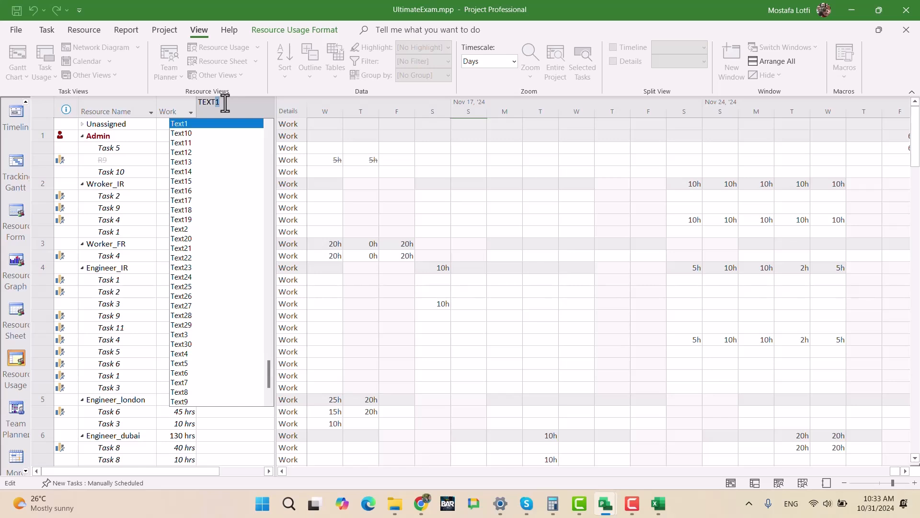
{"action": "key", "text": "Down"}
{"action": "key", "text": "Down"}
{"action": "key", "text": "Down"}
{"action": "key", "text": "Down"}
{"action": "key", "text": "Down"}
{"action": "key", "text": "Down"}
{"action": "key", "text": "Down"}
{"action": "key", "text": "Down"}
{"action": "key", "text": "Down"}
{"action": "key", "text": "Down"}
{"action": "key", "text": "Down"}
{"action": "key", "text": "Down"}
{"action": "key", "text": "Down"}
{"action": "key", "text": "Down"}
{"action": "key", "text": "Down"}
{"action": "key", "text": "Down"}
{"action": "key", "text": "Down"}
{"action": "key", "text": "Down"}
{"action": "key", "text": "Down"}
{"action": "key", "text": "Down"}
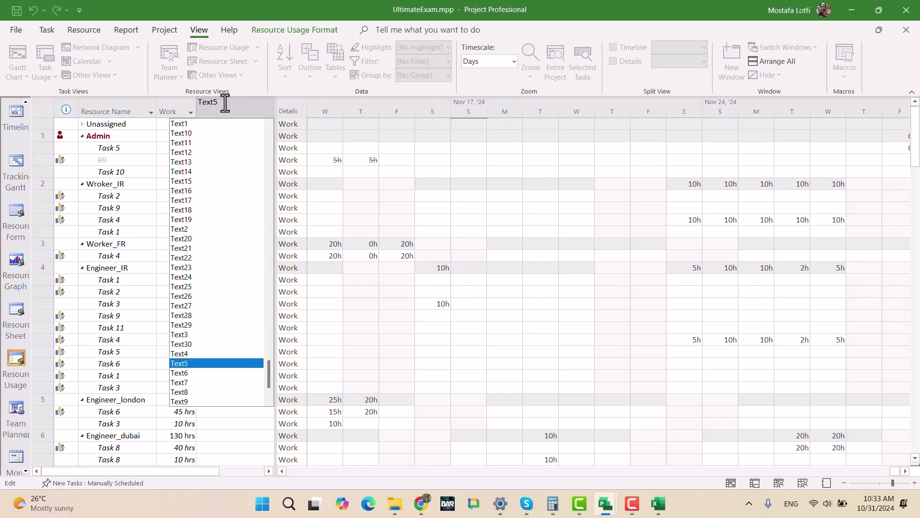
{"action": "key", "text": "Up"}
{"action": "key", "text": "Down"}
{"action": "key", "text": "Return"}
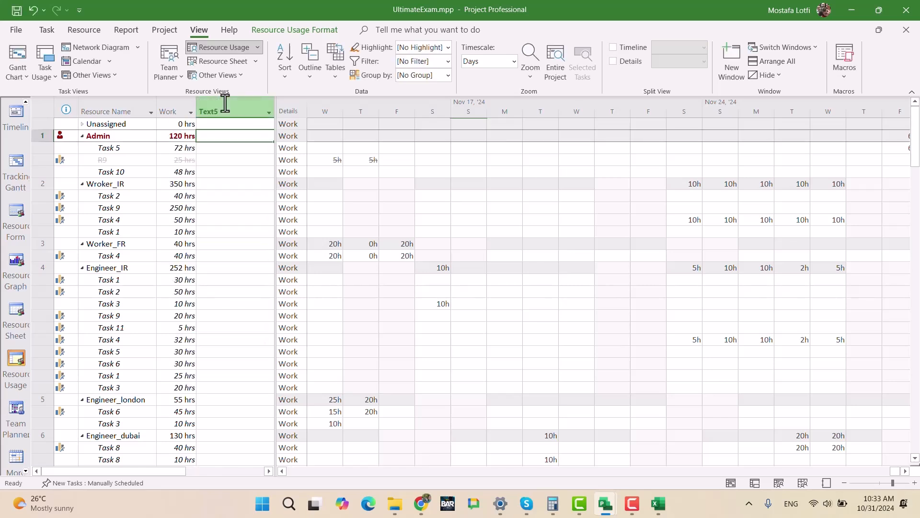
- Remove the Text5 column from the Resource Usage table and return the master file to the Gantt Chart view
{"action": "left_click", "coordinate": [225, 99]}
{"action": "key", "text": "Delete"}
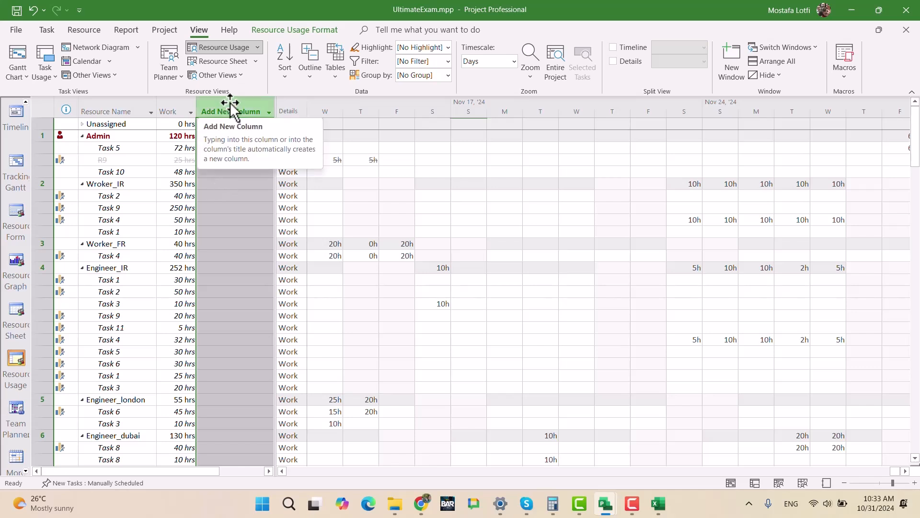
{"action": "left_click", "coordinate": [17, 56]}
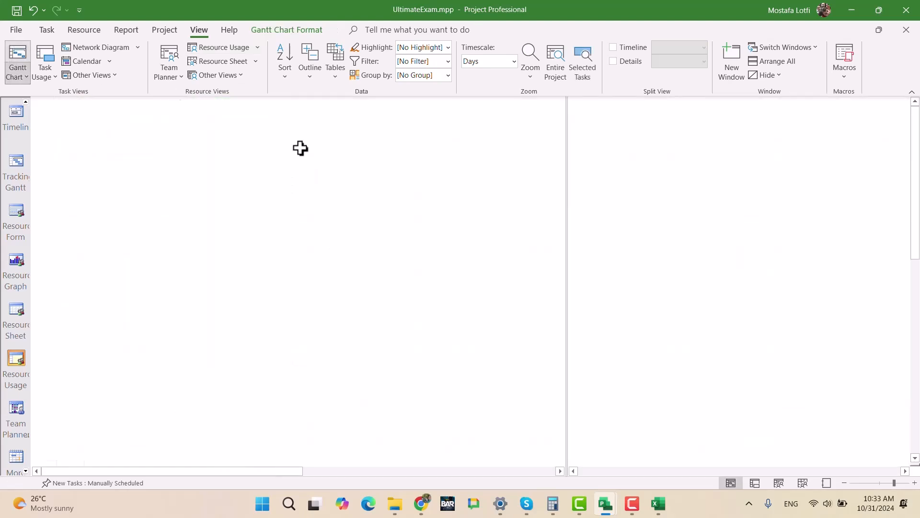
{"action": "left_click", "coordinate": [255, 229]}
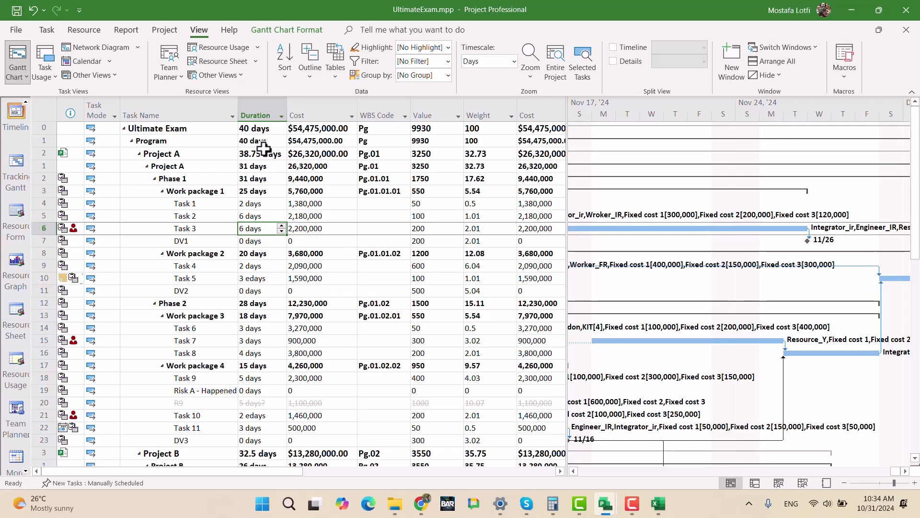
- Reopen the Resource Usage view of the master file and select the Wroker_IR resource
{"action": "left_click", "coordinate": [25, 472]}
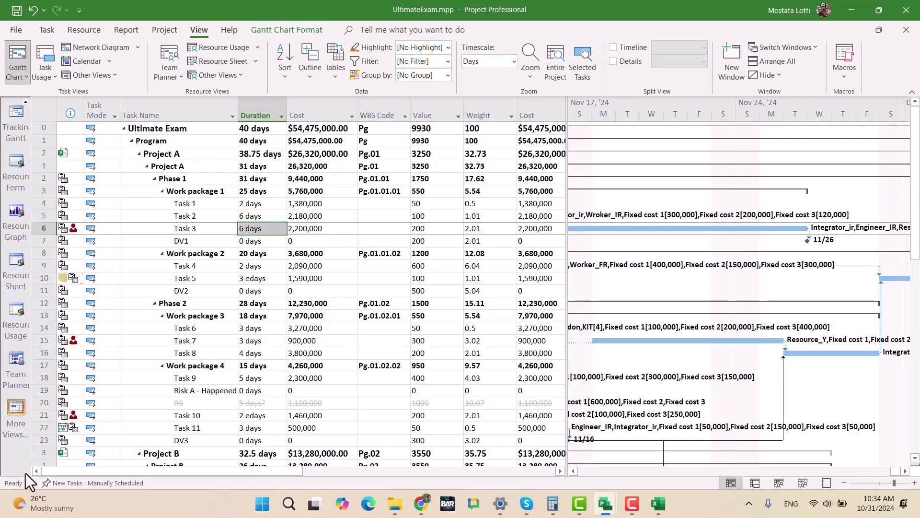
{"action": "left_click", "coordinate": [17, 312]}
{"action": "left_click", "coordinate": [239, 269]}
{"action": "left_click", "coordinate": [222, 185]}
{"action": "left_click", "coordinate": [110, 187]}
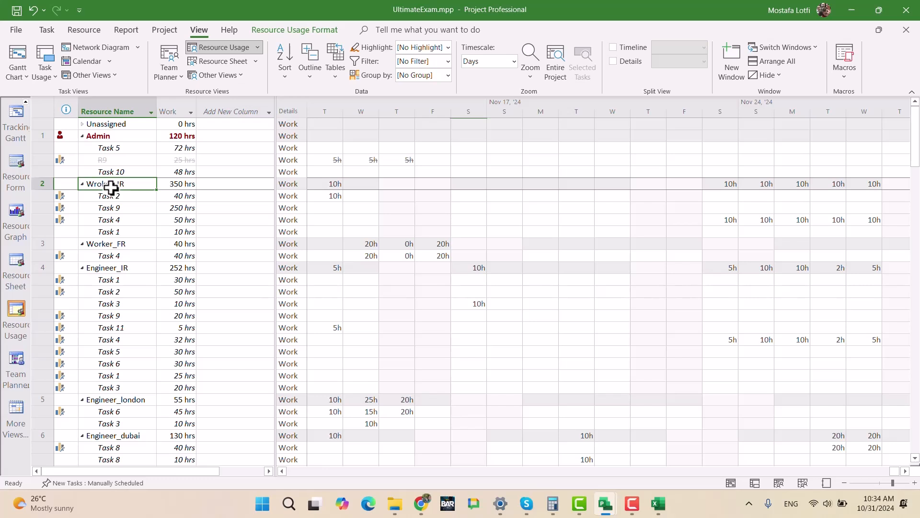
{"action": "scroll", "coordinate": [124, 252], "scroll_direction": "down", "scroll_amount": 2}
{"action": "scroll", "coordinate": [123, 252], "scroll_direction": "up", "scroll_amount": 2}
{"action": "scroll", "coordinate": [157, 345], "scroll_direction": "down", "scroll_amount": 2}
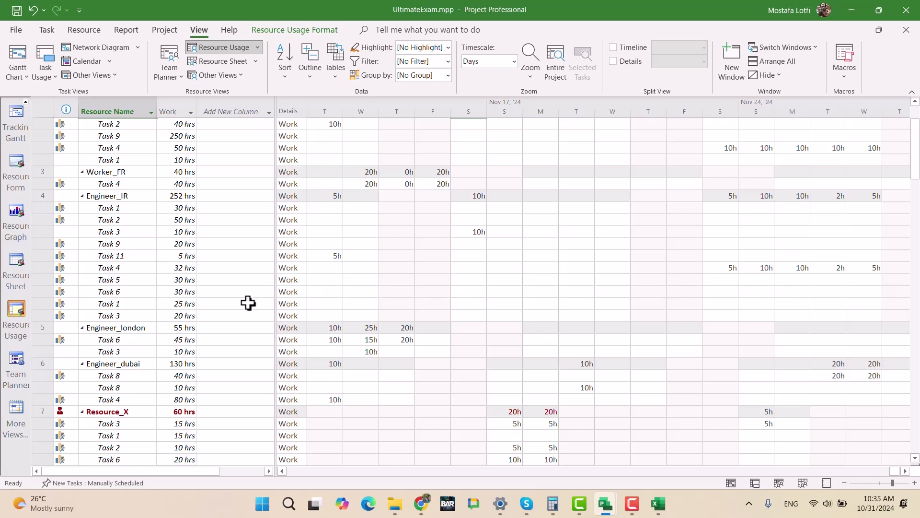
{"action": "scroll", "coordinate": [239, 305], "scroll_direction": "up", "scroll_amount": 2}
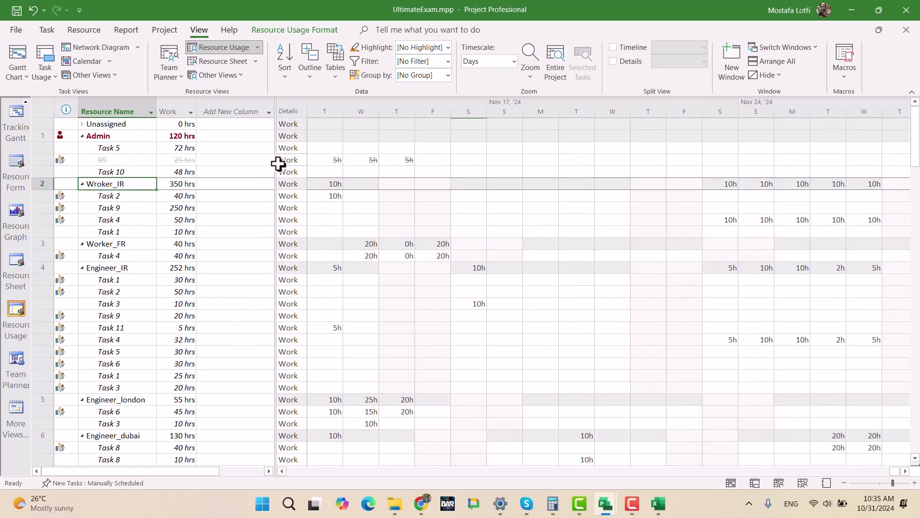
{"action": "mouse_move", "coordinate": [276, 165]}
{"action": "left_mouse_down"}
{"action": "mouse_move", "coordinate": [441, 175]}
{"action": "mouse_move", "coordinate": [278, 176]}
{"action": "left_mouse_up"}
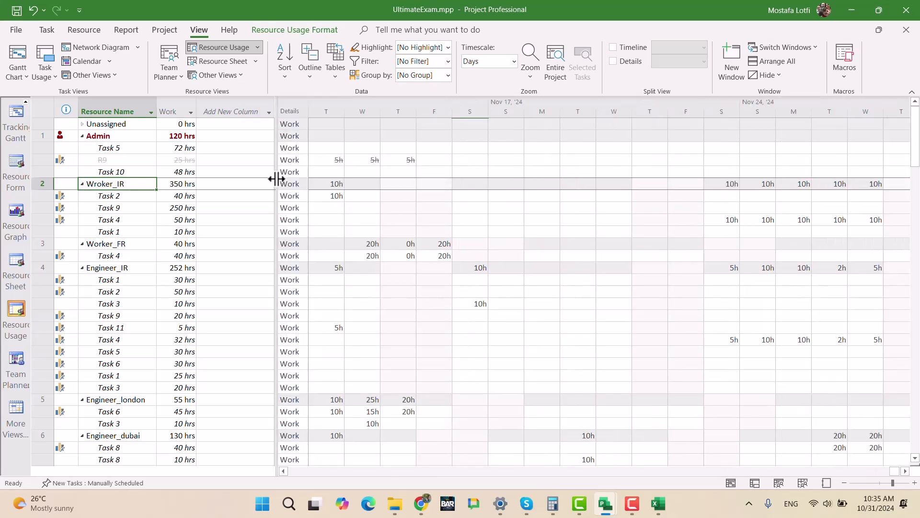
- Examine the list of fields available for a new column in the Resource Usage table
{"action": "left_click", "coordinate": [226, 112]}
{"action": "scroll", "coordinate": [217, 225], "scroll_direction": "down", "scroll_amount": 3}
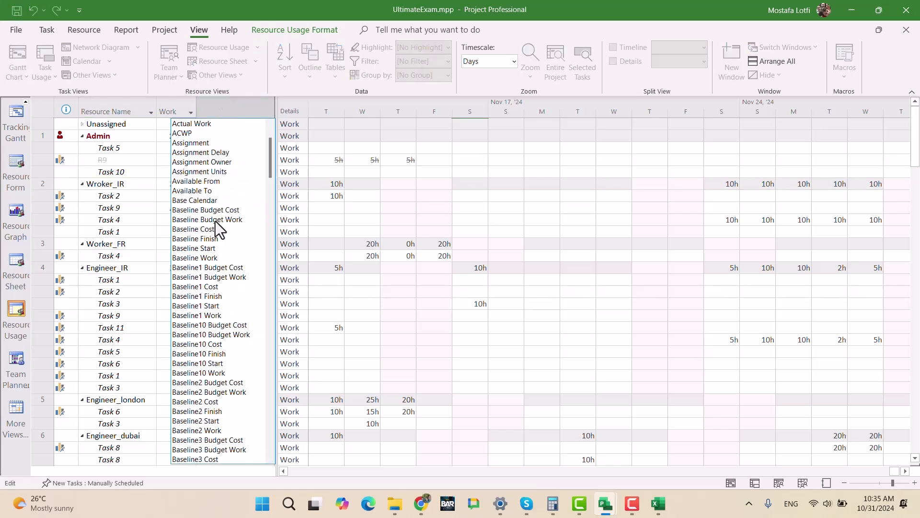
{"action": "scroll", "coordinate": [216, 225], "scroll_direction": "down", "scroll_amount": 20}
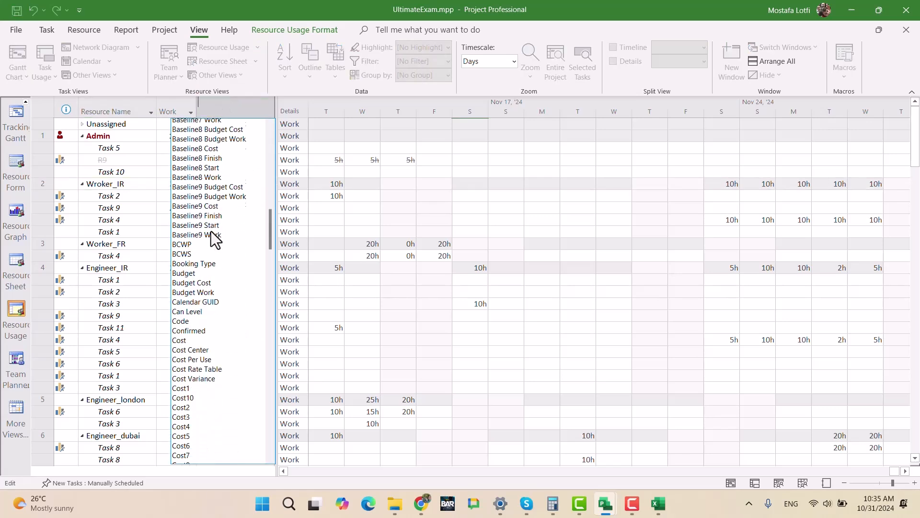
{"action": "scroll", "coordinate": [216, 328], "scroll_direction": "down", "scroll_amount": 8}
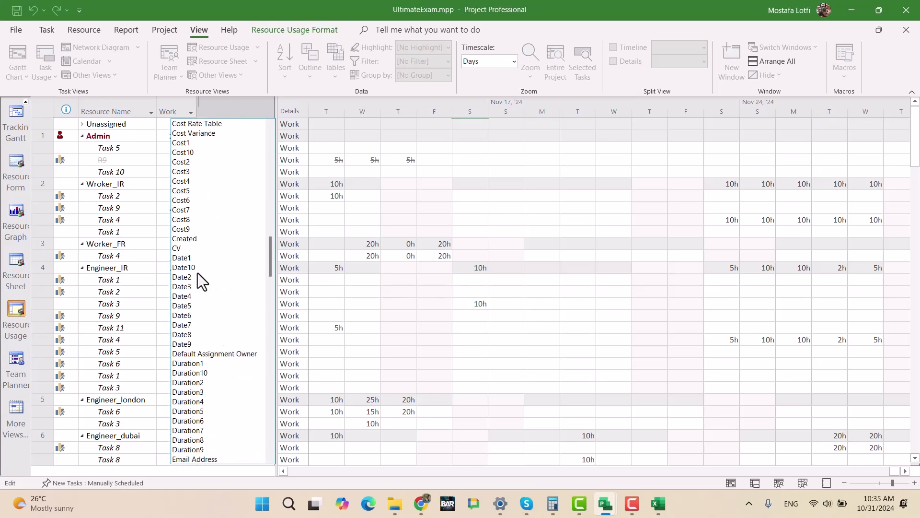
{"action": "scroll", "coordinate": [226, 315], "scroll_direction": "down", "scroll_amount": 3}
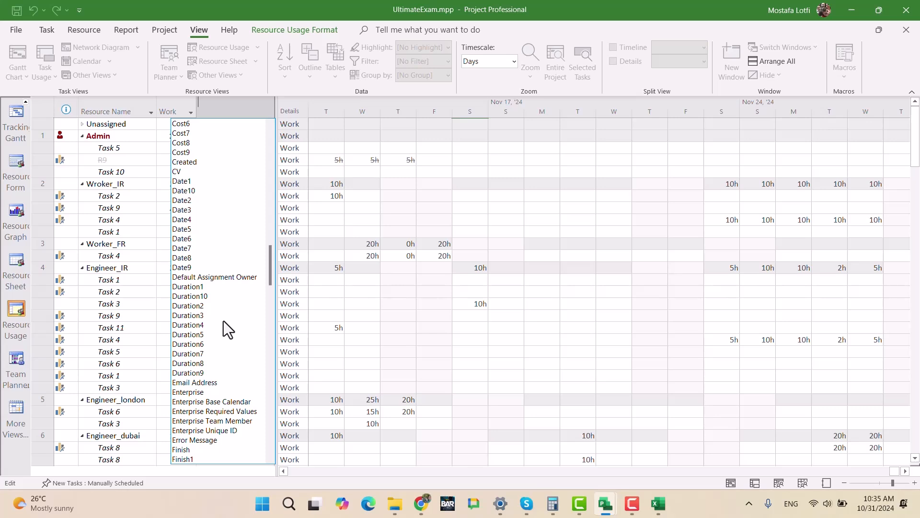
{"action": "scroll", "coordinate": [223, 321], "scroll_direction": "down", "scroll_amount": 3}
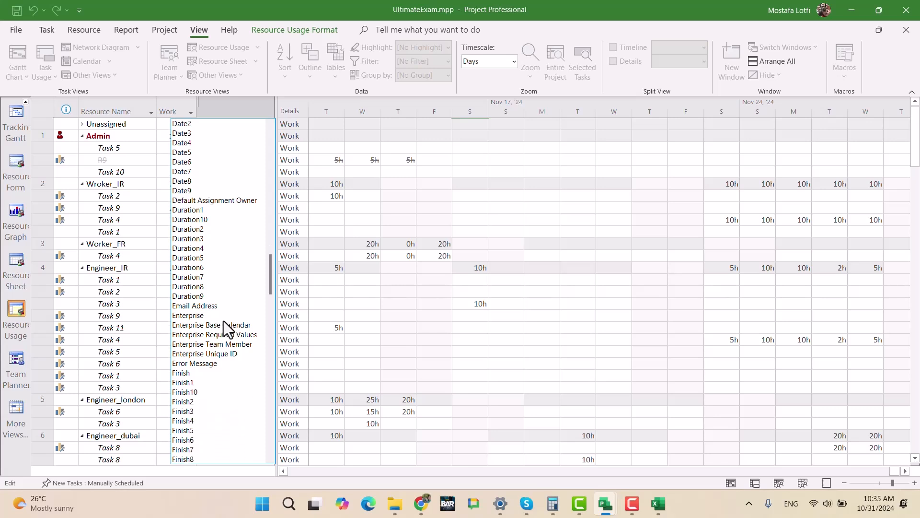
{"action": "scroll", "coordinate": [224, 321], "scroll_direction": "down", "scroll_amount": 9}
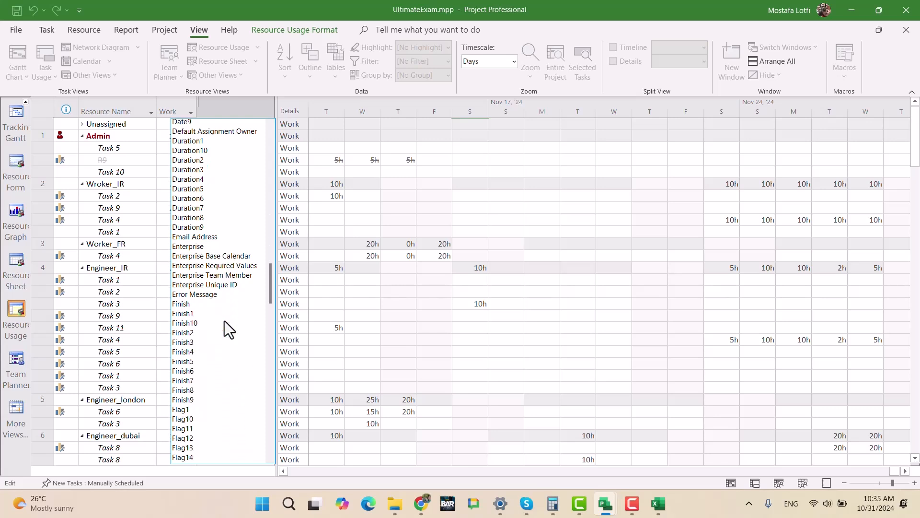
{"action": "scroll", "coordinate": [224, 320], "scroll_direction": "down", "scroll_amount": 3}
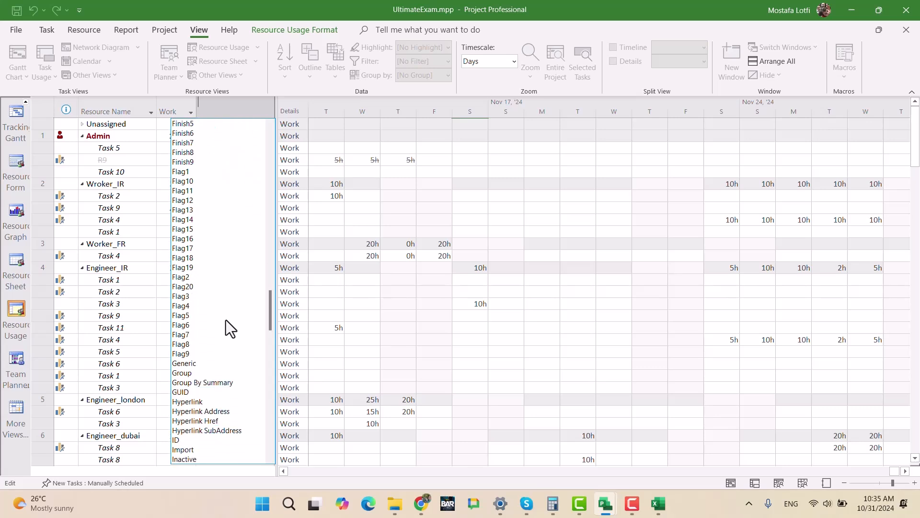
{"action": "scroll", "coordinate": [226, 320], "scroll_direction": "down", "scroll_amount": 3}
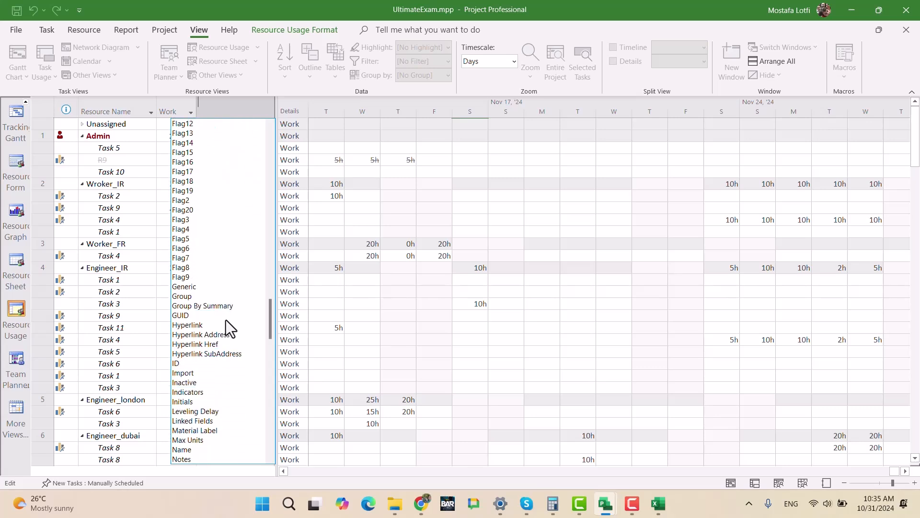
{"action": "scroll", "coordinate": [237, 420], "scroll_direction": "down", "scroll_amount": 3}
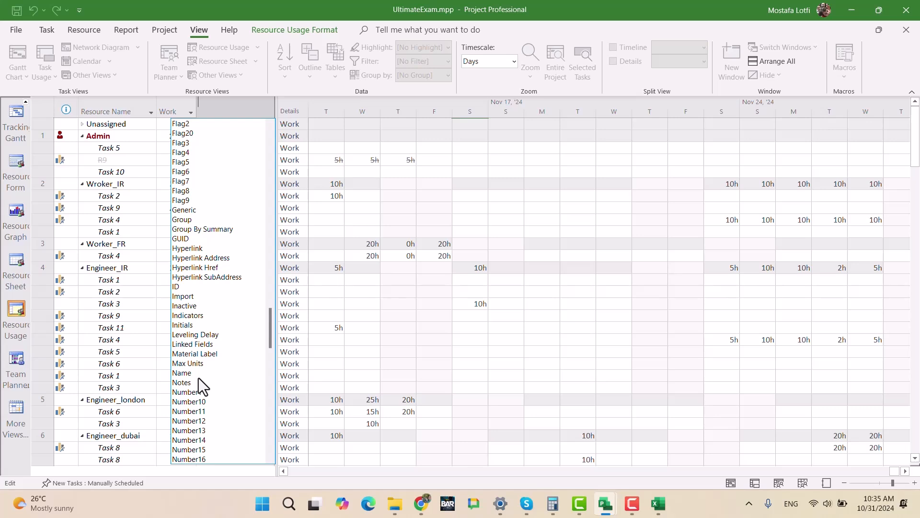
{"action": "scroll", "coordinate": [199, 378], "scroll_direction": "down", "scroll_amount": 12}
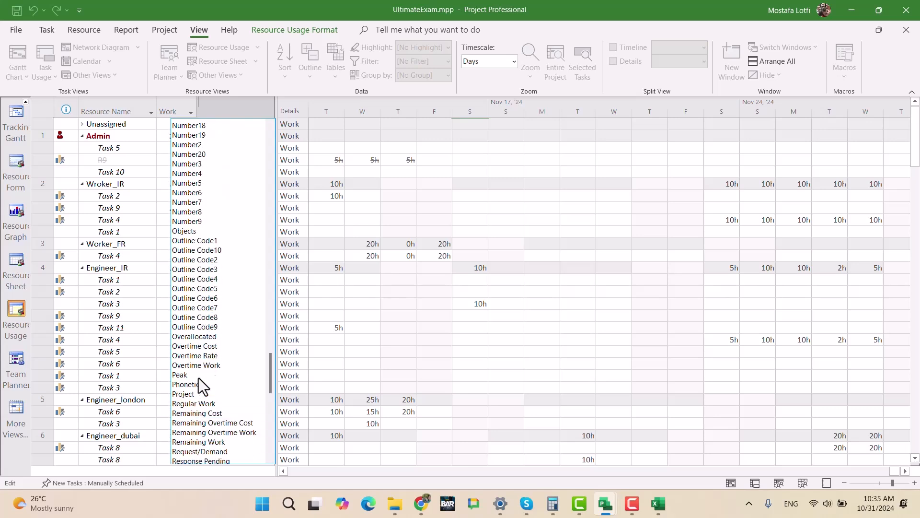
{"action": "scroll", "coordinate": [199, 378], "scroll_direction": "down", "scroll_amount": 4}
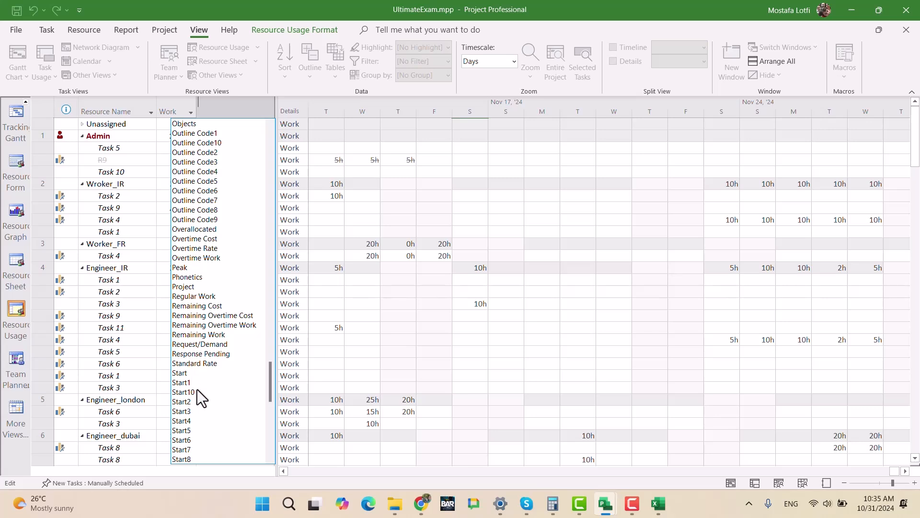
{"action": "scroll", "coordinate": [197, 389], "scroll_direction": "down", "scroll_amount": 7}
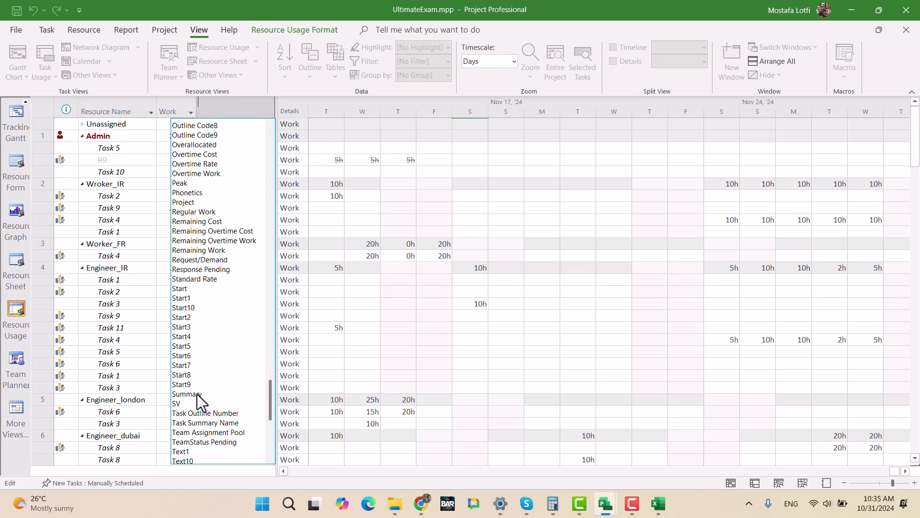
{"action": "scroll", "coordinate": [197, 394], "scroll_direction": "down", "scroll_amount": 8}
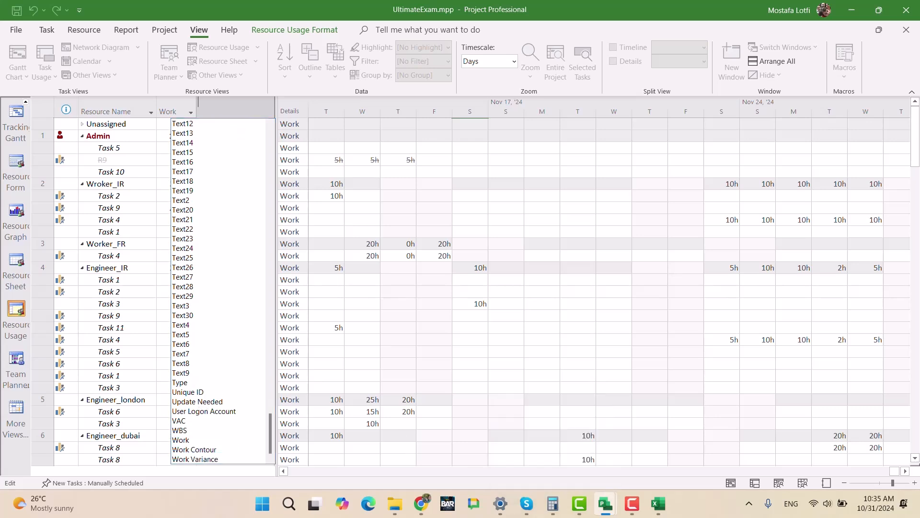
{"action": "left_click", "coordinate": [632, 506]}
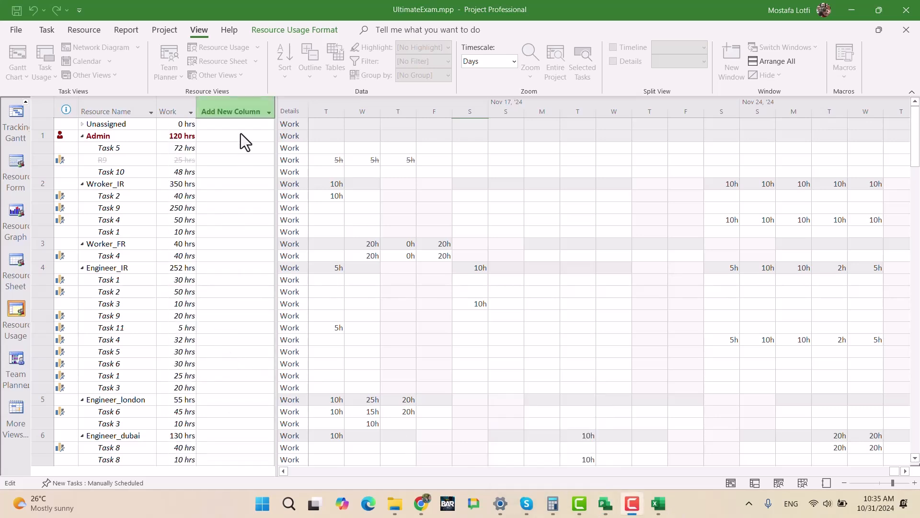
- Add the Task Summary Name field as a column after Work and review its entries for the assigned tasks
{"action": "left_click", "coordinate": [235, 113]}
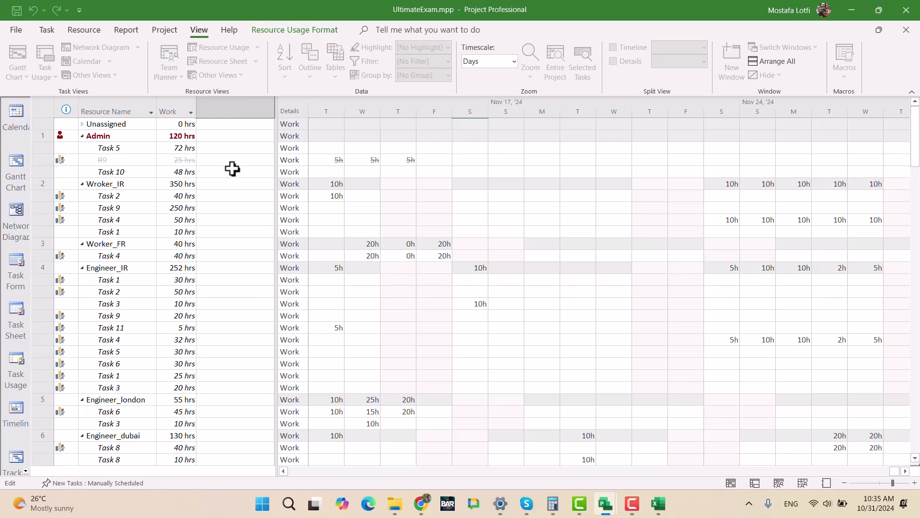
{"action": "left_click", "coordinate": [238, 104]}
{"action": "scroll", "coordinate": [206, 283], "scroll_direction": "down", "scroll_amount": 20}
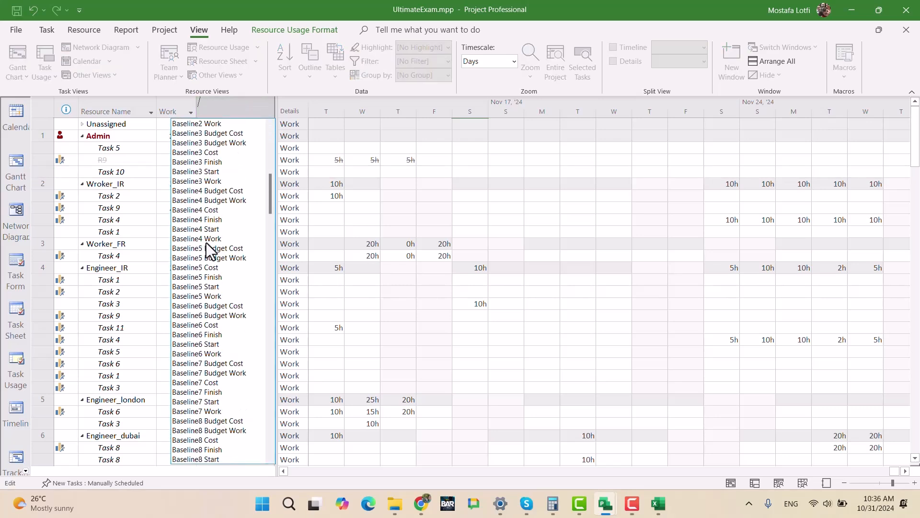
{"action": "scroll", "coordinate": [207, 293], "scroll_direction": "down", "scroll_amount": 3}
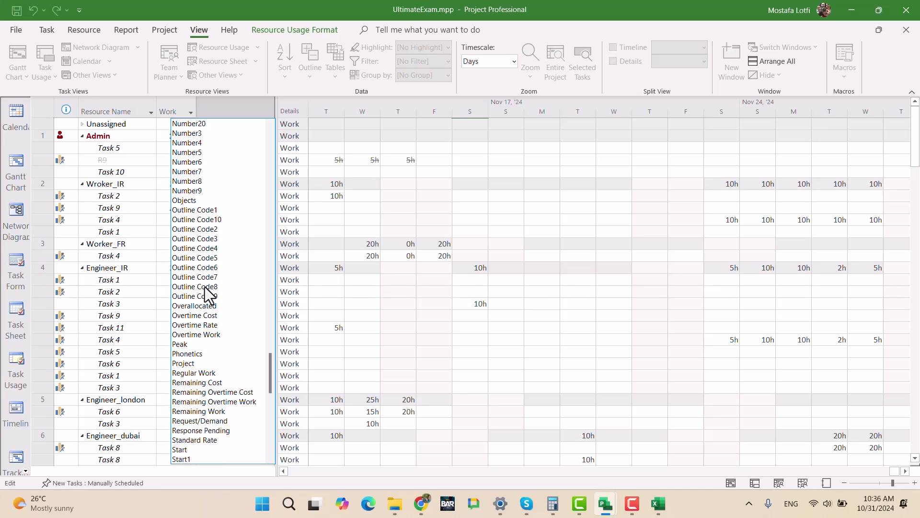
{"action": "scroll", "coordinate": [223, 423], "scroll_direction": "down", "scroll_amount": 5}
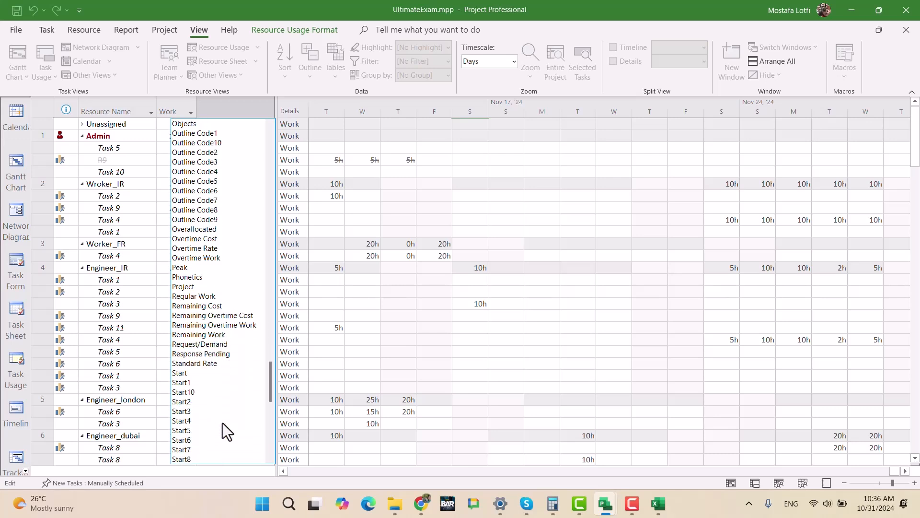
{"action": "scroll", "coordinate": [223, 422], "scroll_direction": "down", "scroll_amount": 6}
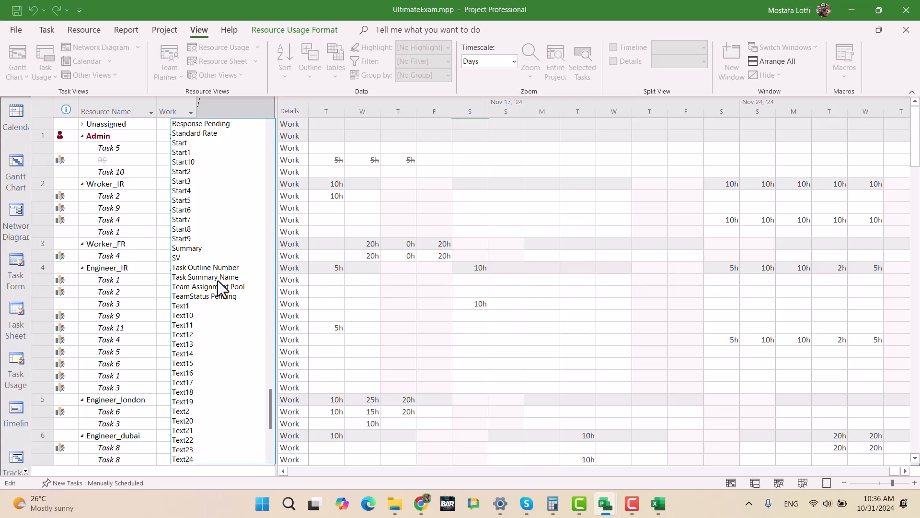
{"action": "left_click", "coordinate": [199, 279]}
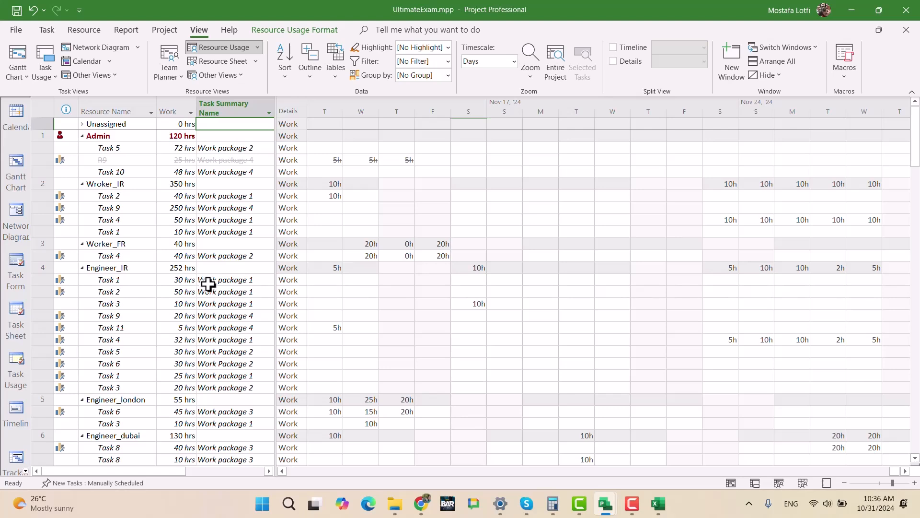
{"action": "scroll", "coordinate": [235, 329], "scroll_direction": "down", "scroll_amount": 1}
{"action": "scroll", "coordinate": [235, 329], "scroll_direction": "down", "scroll_amount": 2}
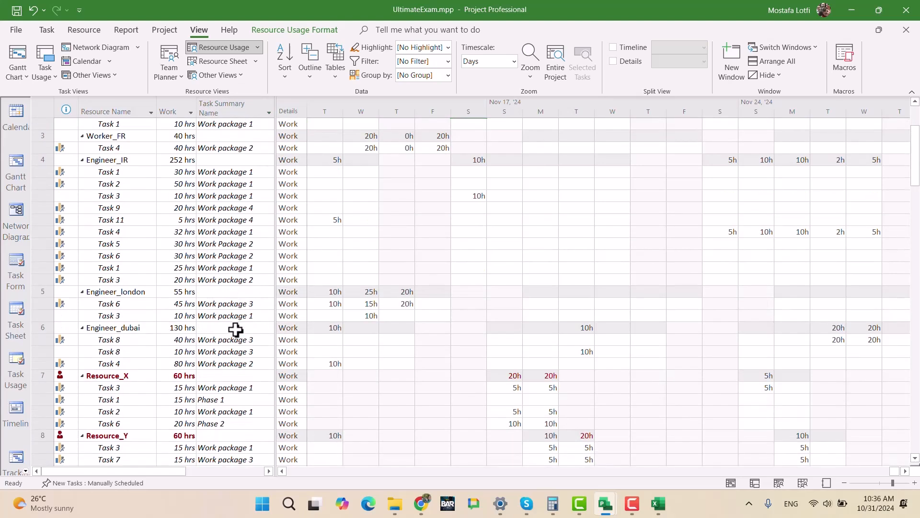
{"action": "scroll", "coordinate": [236, 330], "scroll_direction": "up", "scroll_amount": 3}
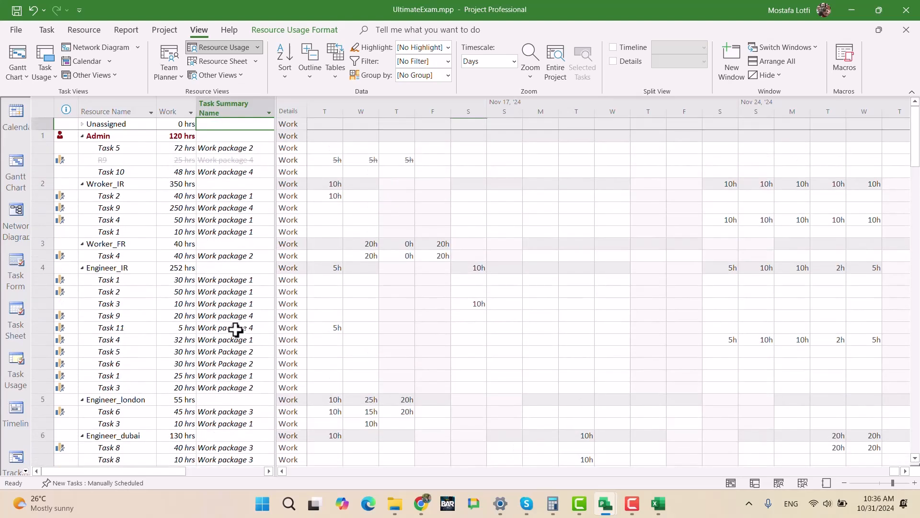
- Remove the Task Summary Name column from the Resource Usage table
{"action": "left_click", "coordinate": [224, 106]}
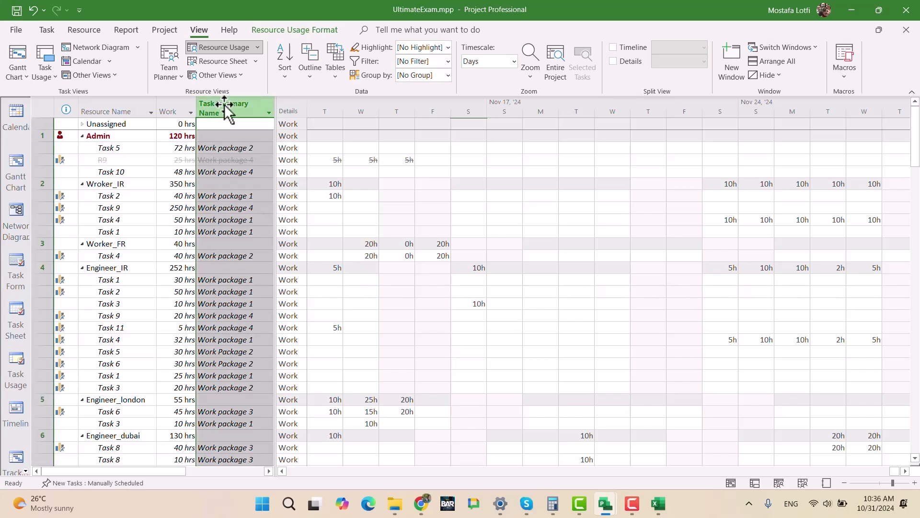
{"action": "key", "text": "Delete"}
{"action": "right_click", "coordinate": [223, 105]}
{"action": "key", "text": "Escape"}
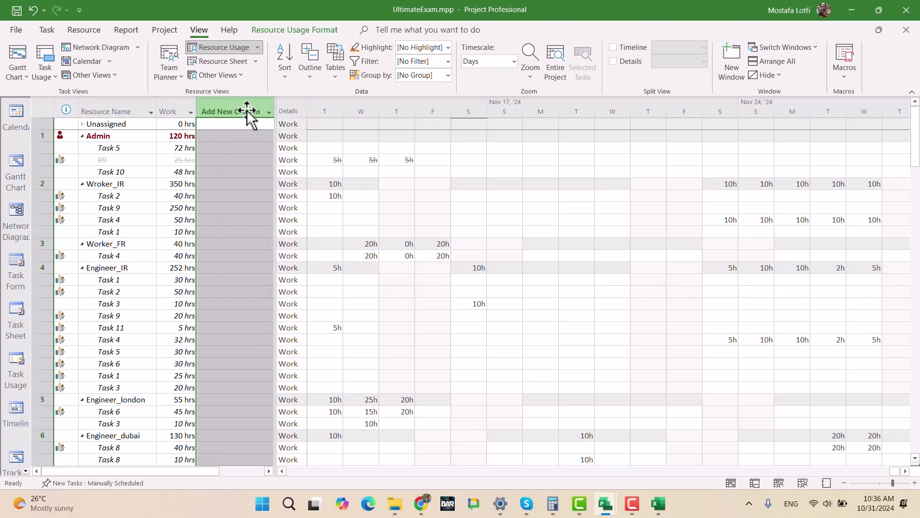
- Try the Unique ID field as a column after Work and remove it from the Resource Usage table
{"action": "left_click", "coordinate": [246, 111]}
{"action": "scroll", "coordinate": [259, 283], "scroll_direction": "down", "scroll_amount": 15}
{"action": "left_click_drag", "start_coordinate": [269, 205], "coordinate": [232, 444]}
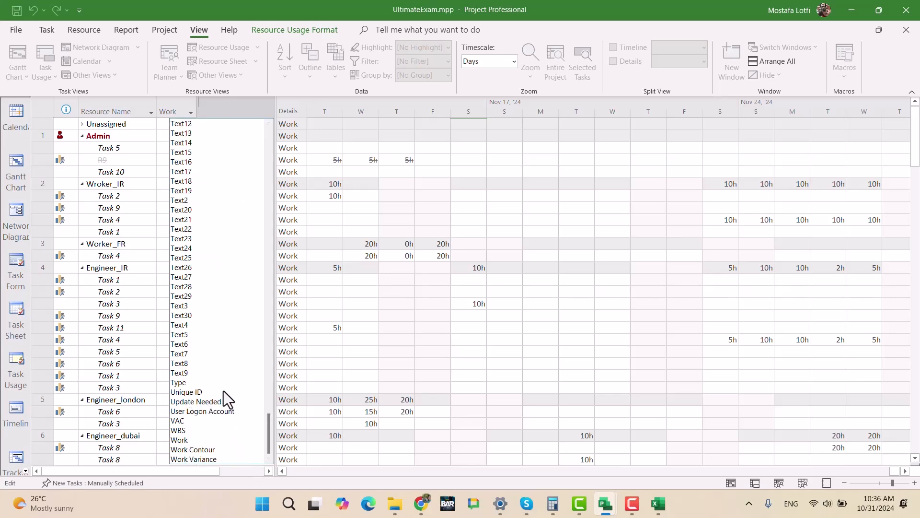
{"action": "left_click", "coordinate": [199, 393]}
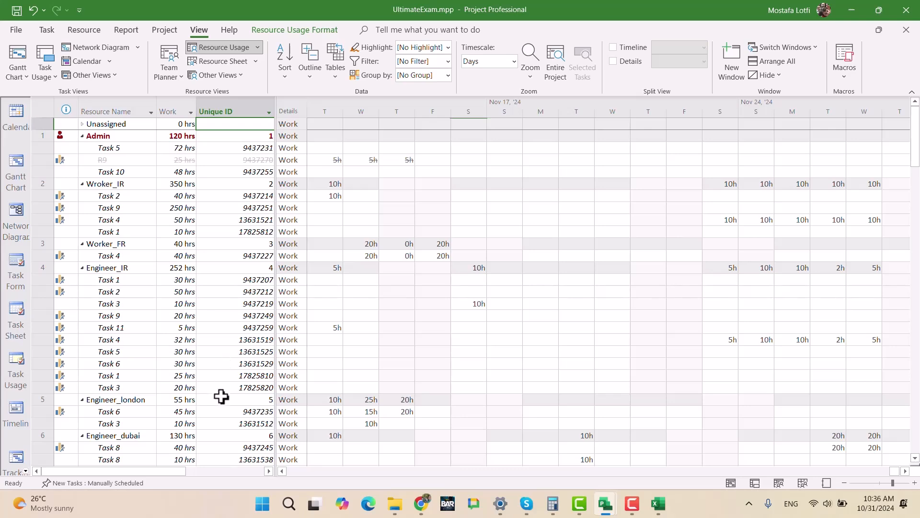
{"action": "left_click", "coordinate": [232, 101]}
{"action": "key", "text": "Delete"}
- Add the Project field as a column after Work and save the master file together with all subproject changes
{"action": "left_click", "coordinate": [232, 103]}
{"action": "left_click_drag", "start_coordinate": [268, 140], "coordinate": [272, 437]}
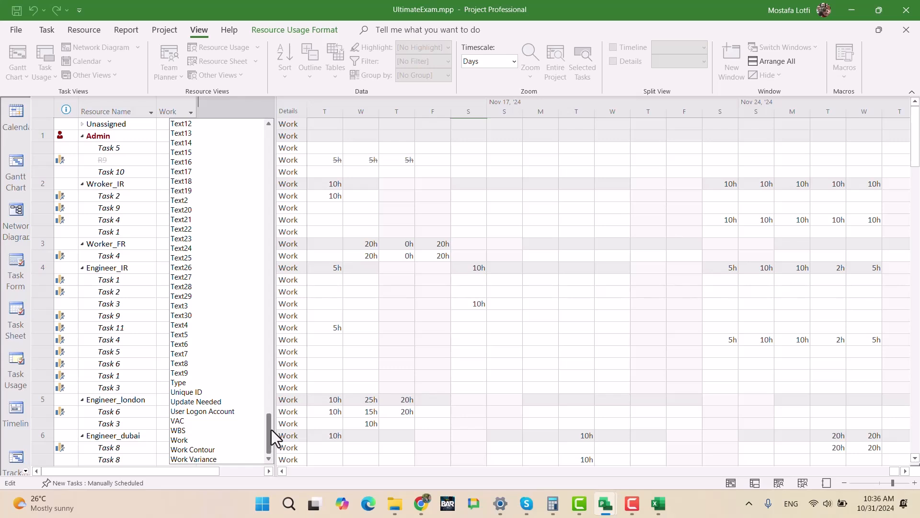
{"action": "left_click_drag", "start_coordinate": [272, 428], "coordinate": [272, 404]}
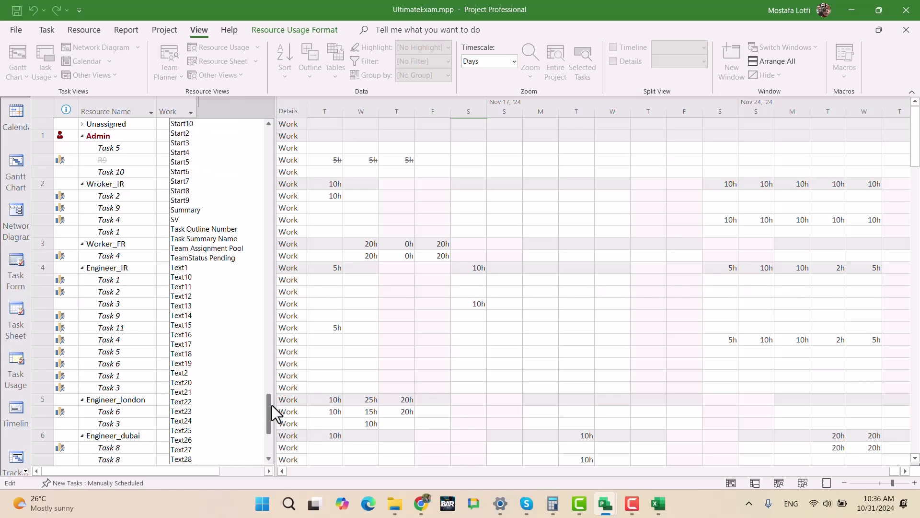
{"action": "left_click_drag", "start_coordinate": [272, 404], "coordinate": [277, 371]}
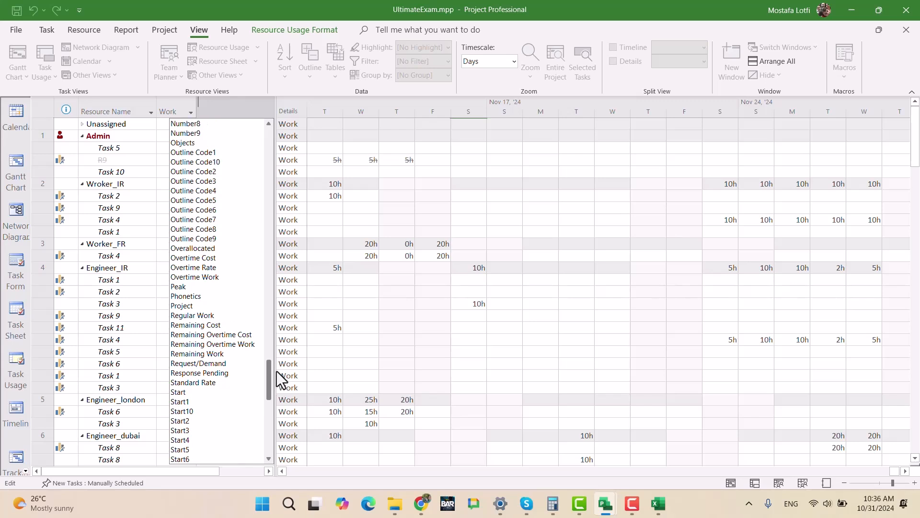
{"action": "left_click", "coordinate": [190, 305]}
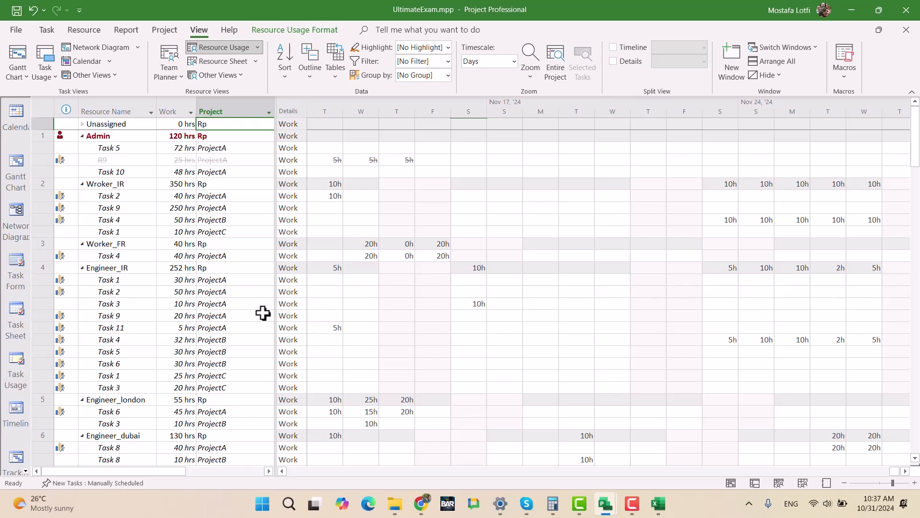
{"action": "key", "text": "ctrl+s"}
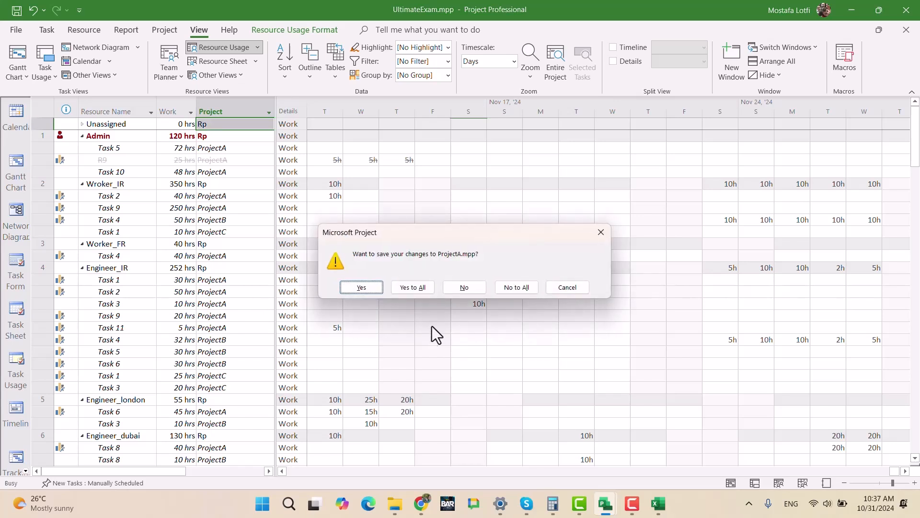
{"action": "left_click", "coordinate": [426, 291]}
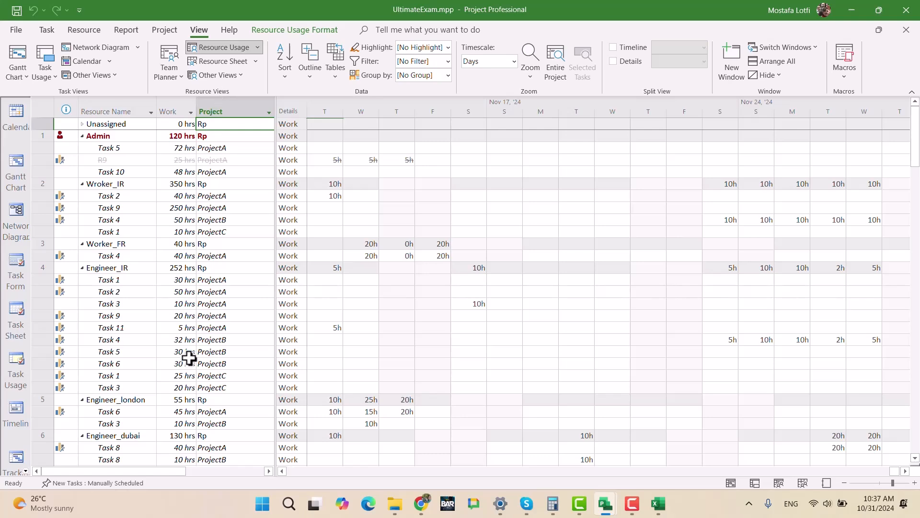
- Examine which tasks and projects are assigned to the overallocated resources Resource_X and Resource_Y
{"action": "scroll", "coordinate": [208, 375], "scroll_direction": "down", "scroll_amount": 2}
{"action": "scroll", "coordinate": [209, 375], "scroll_direction": "down", "scroll_amount": 5}
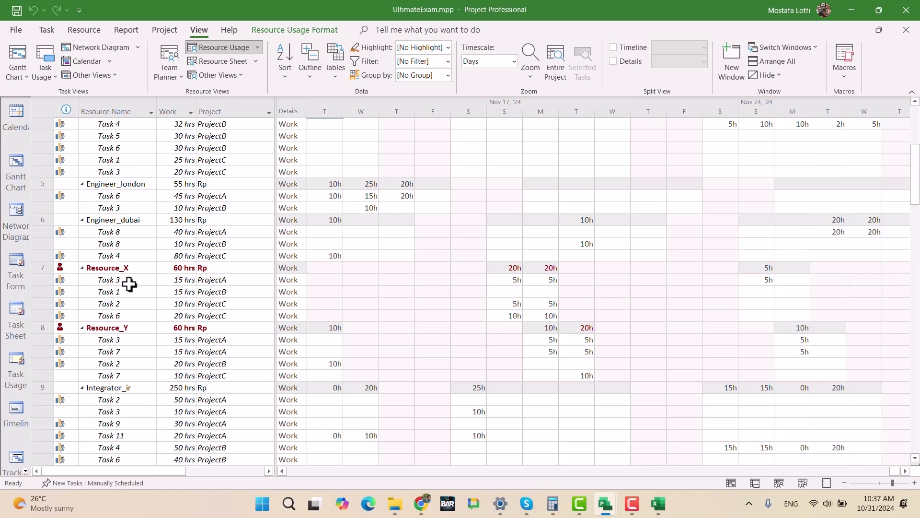
{"action": "left_click", "coordinate": [123, 269]}
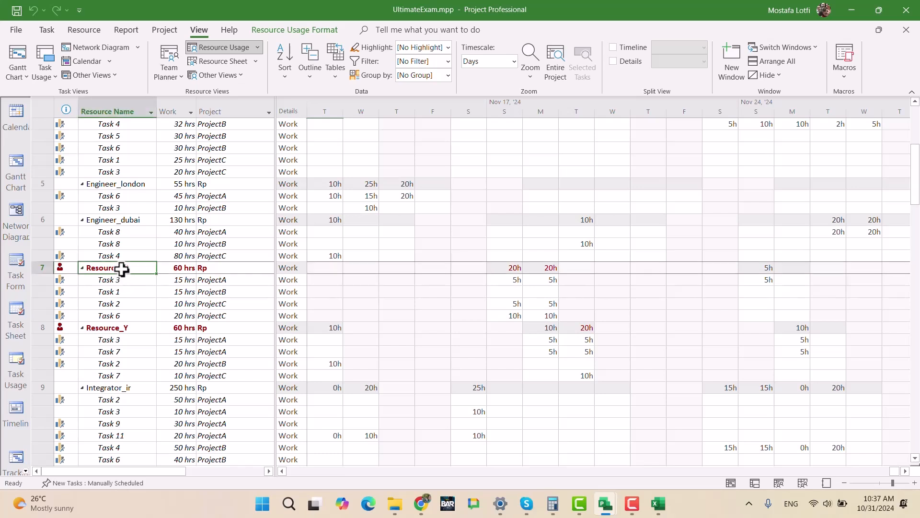
{"action": "left_click", "coordinate": [122, 291]}
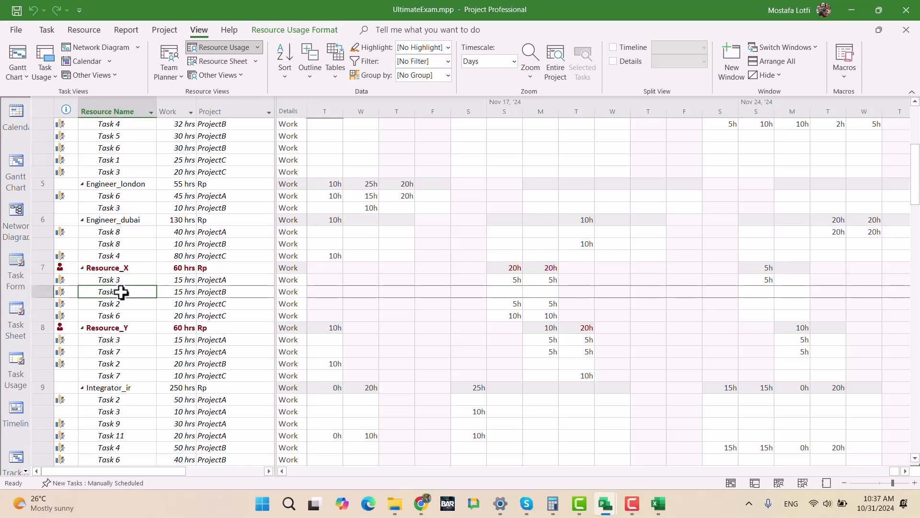
{"action": "left_click", "coordinate": [126, 269]}
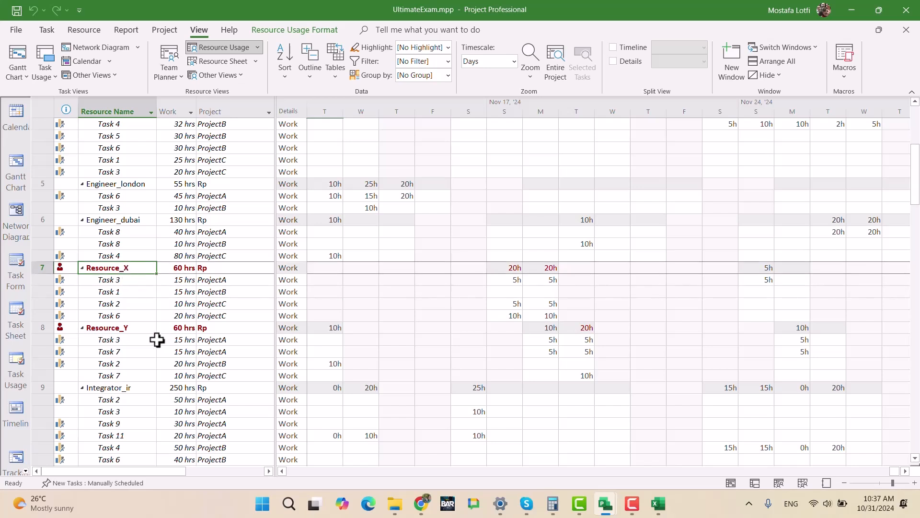
{"action": "left_click", "coordinate": [133, 326]}
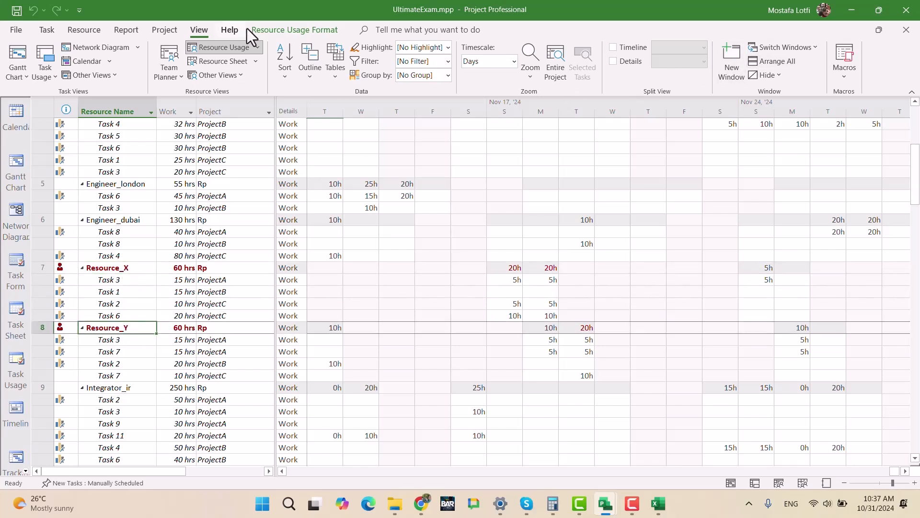
- Split the Resource Usage view and show the Resource Graph for Resource_Y in the lower pane
{"action": "right_click", "coordinate": [670, 327]}
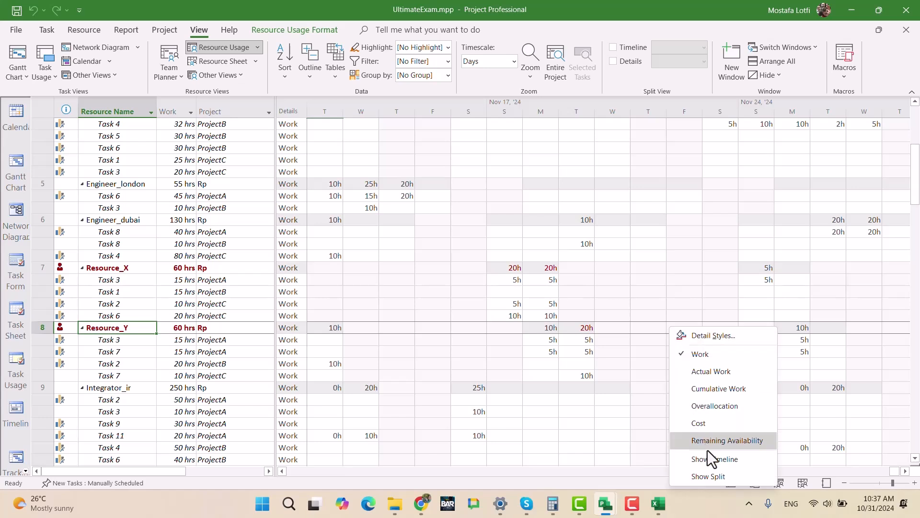
{"action": "left_click", "coordinate": [708, 478]}
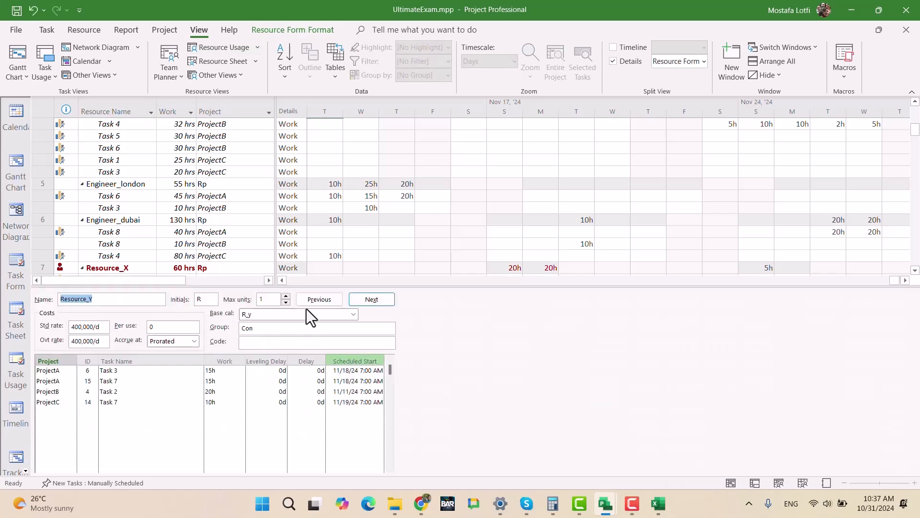
{"action": "left_click", "coordinate": [282, 442]}
{"action": "left_click", "coordinate": [25, 470]}
{"action": "left_click", "coordinate": [17, 363]}
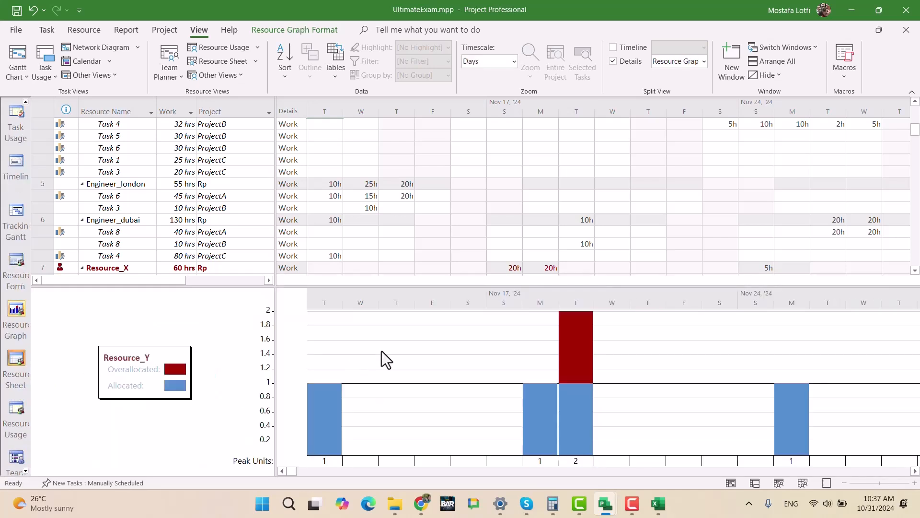
- Graph Resource_X and compare its total and assignment hours with the overallocated days starting Nov 17
{"action": "left_click", "coordinate": [116, 267]}
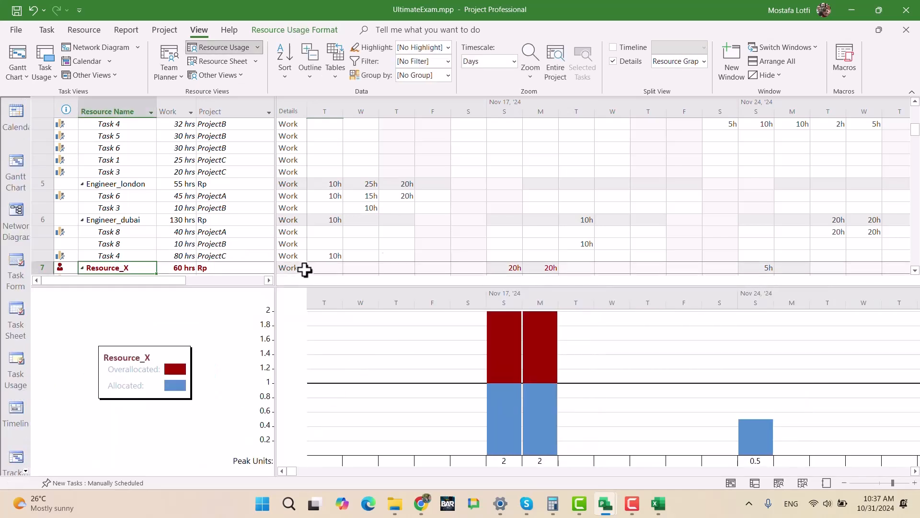
{"action": "left_click", "coordinate": [914, 271]}
{"action": "left_click", "coordinate": [915, 271]}
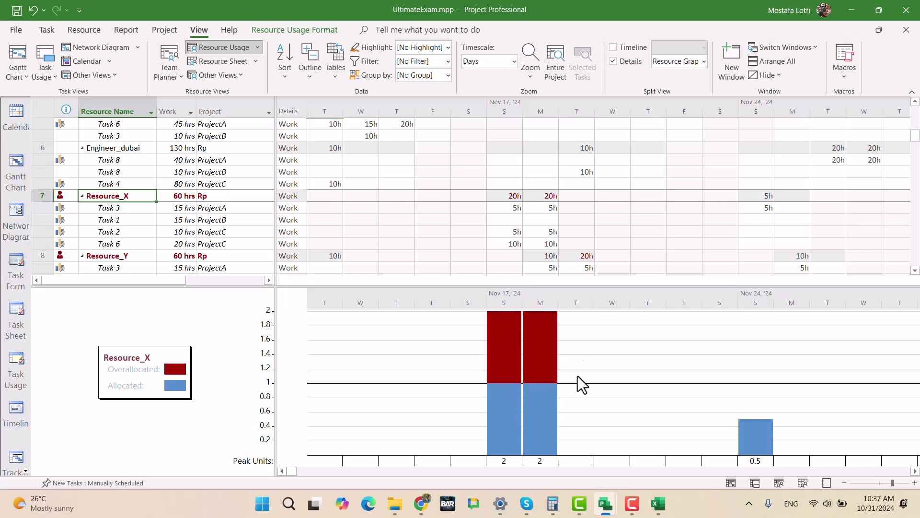
{"action": "left_click", "coordinate": [504, 244]}
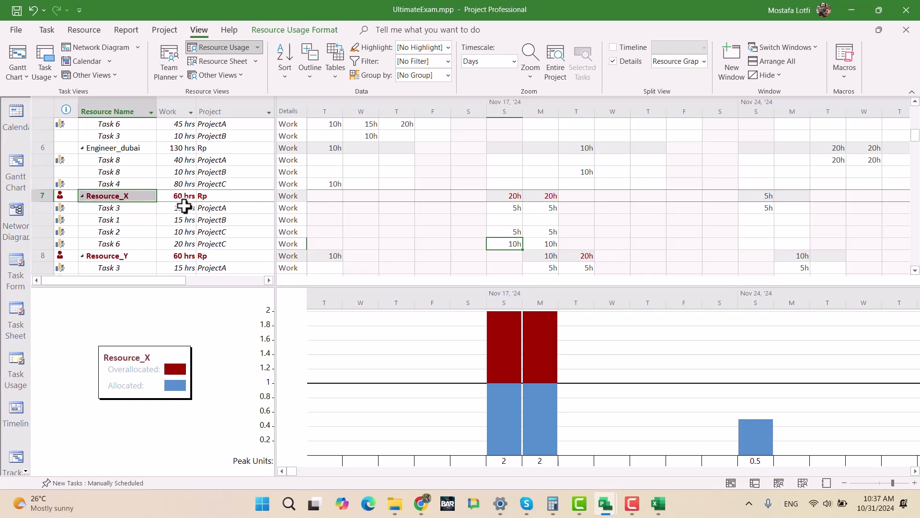
{"action": "left_click", "coordinate": [204, 242]}
{"action": "left_click", "coordinate": [187, 196]}
{"action": "left_click", "coordinate": [187, 242]}
{"action": "left_click", "coordinate": [187, 209]}
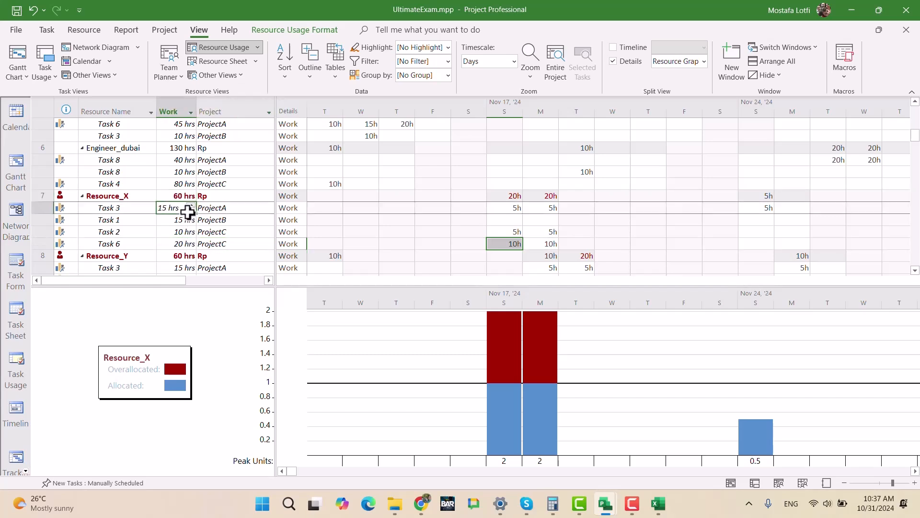
{"action": "left_click", "coordinate": [506, 196]}
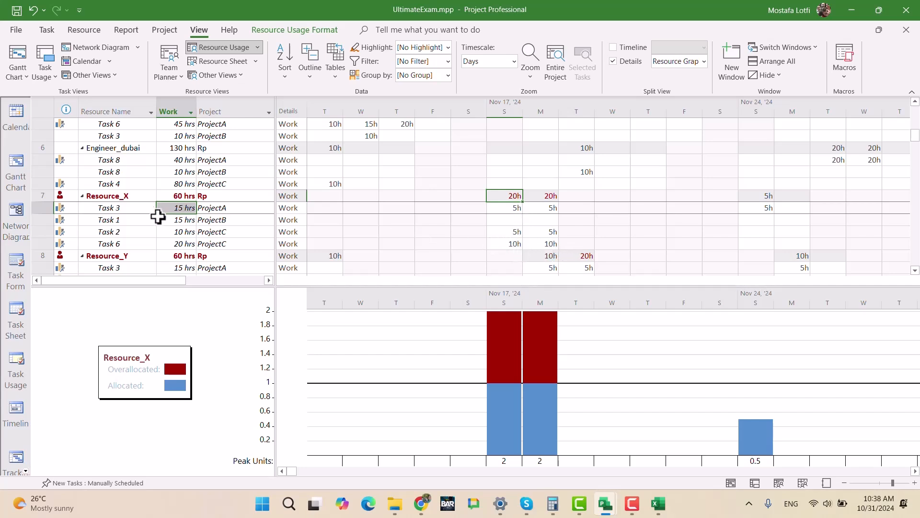
- Check the project of each Resource_X assignment, covering Tasks 1, 2, 3 and 6
{"action": "left_click", "coordinate": [134, 221]}
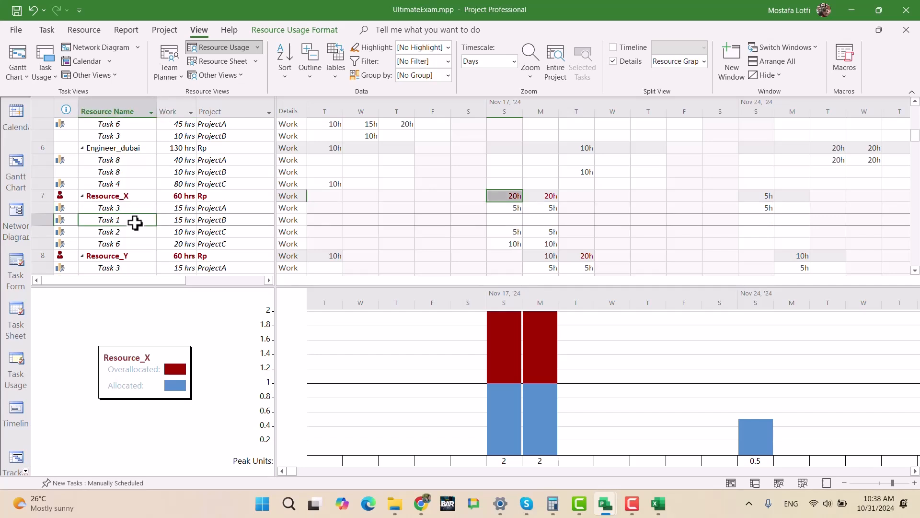
{"action": "left_click", "coordinate": [135, 234]}
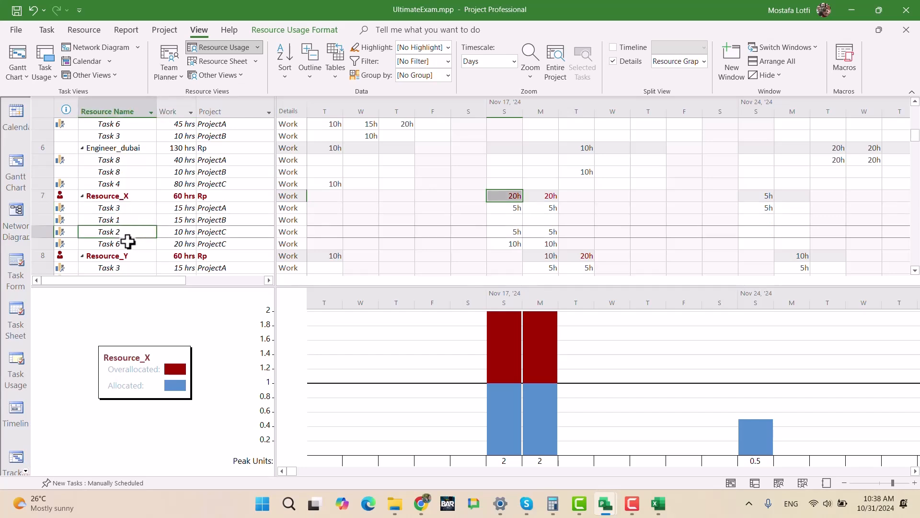
{"action": "left_click", "coordinate": [125, 245]}
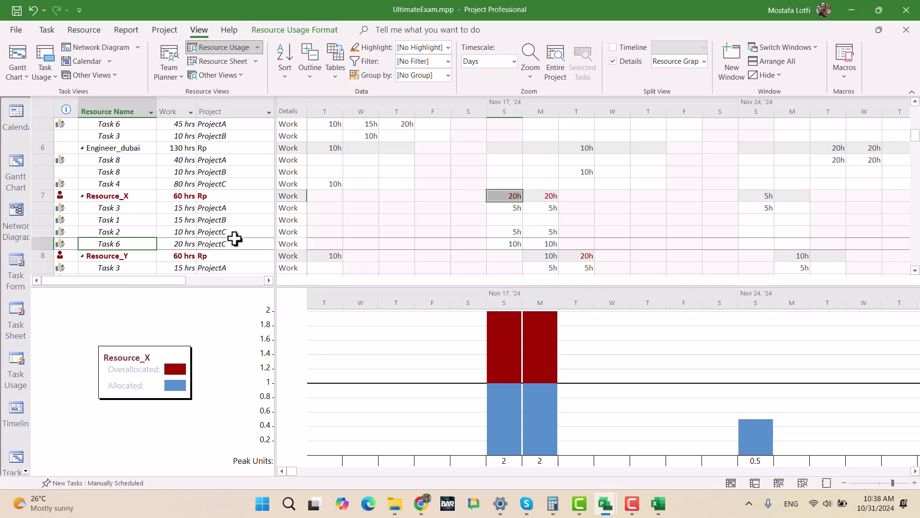
{"action": "left_click", "coordinate": [233, 208]}
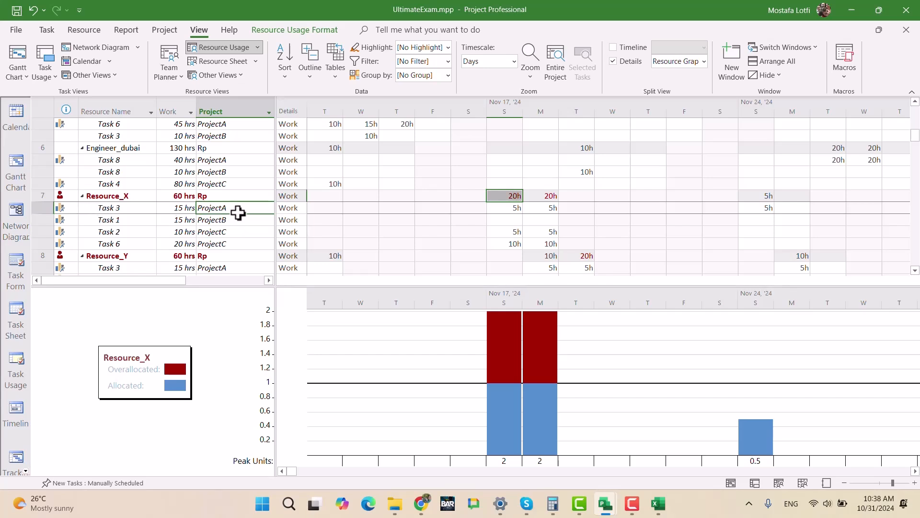
{"action": "left_click", "coordinate": [226, 231]}
{"action": "left_click", "coordinate": [229, 220]}
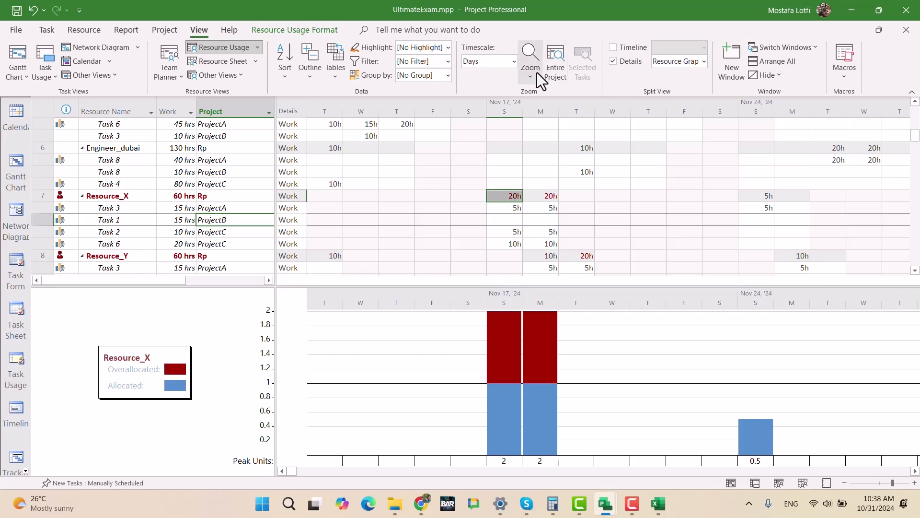
- Bring the scheduled hours of Resource_X's Task 1 in ProjectB, and those of Task 3 in ProjectA, into view on the timescale
{"action": "left_click", "coordinate": [47, 30]}
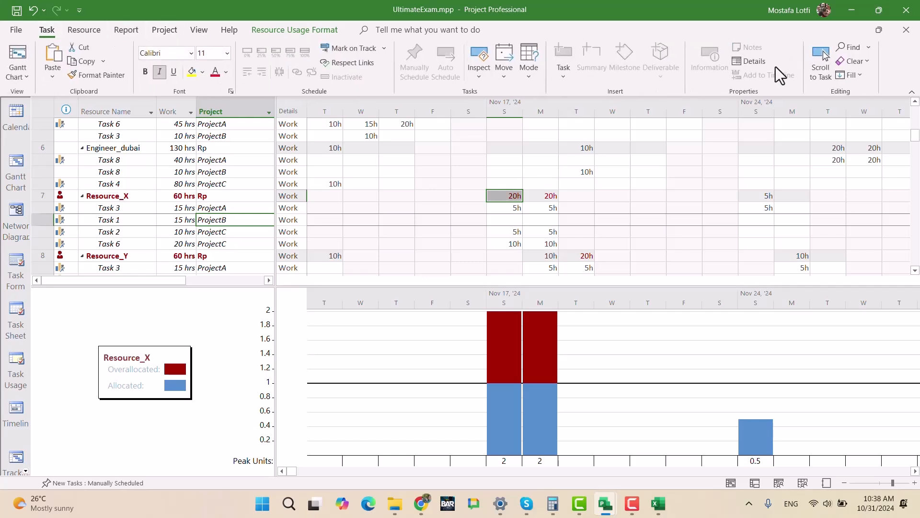
{"action": "left_click", "coordinate": [820, 60]}
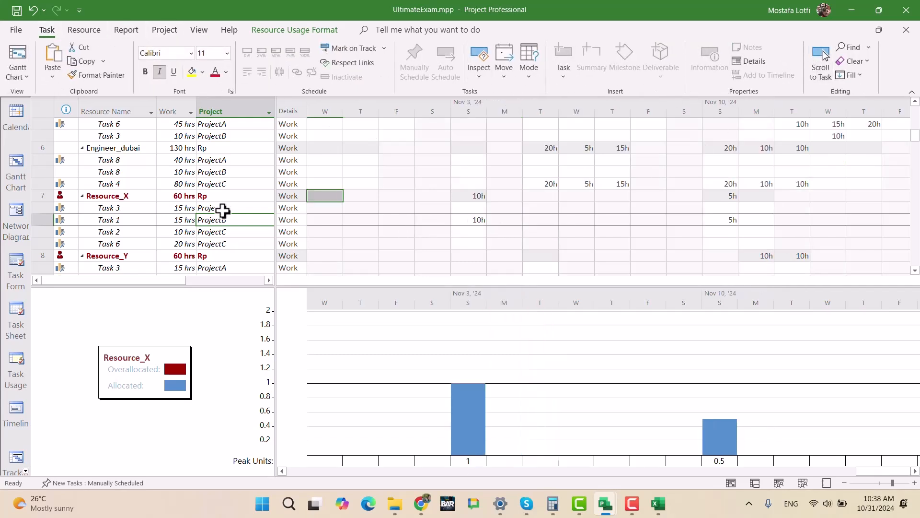
{"action": "left_click", "coordinate": [129, 207]}
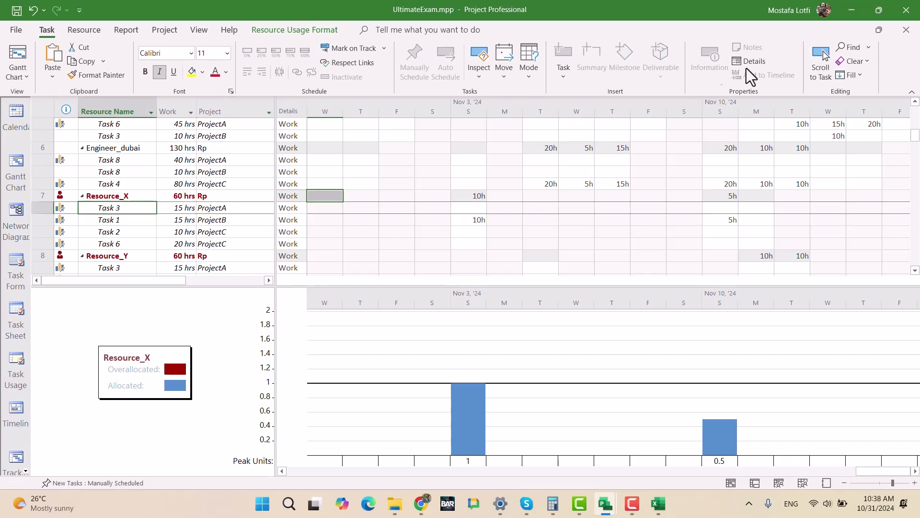
{"action": "left_click", "coordinate": [821, 59]}
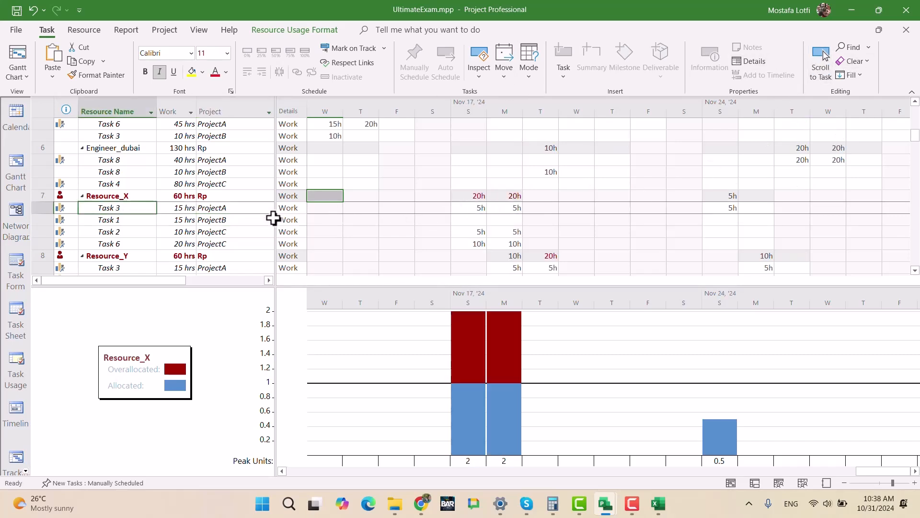
{"action": "scroll", "coordinate": [124, 244], "scroll_direction": "down", "scroll_amount": 1}
{"action": "scroll", "coordinate": [125, 244], "scroll_direction": "down", "scroll_amount": 1}
{"action": "left_click", "coordinate": [129, 209]}
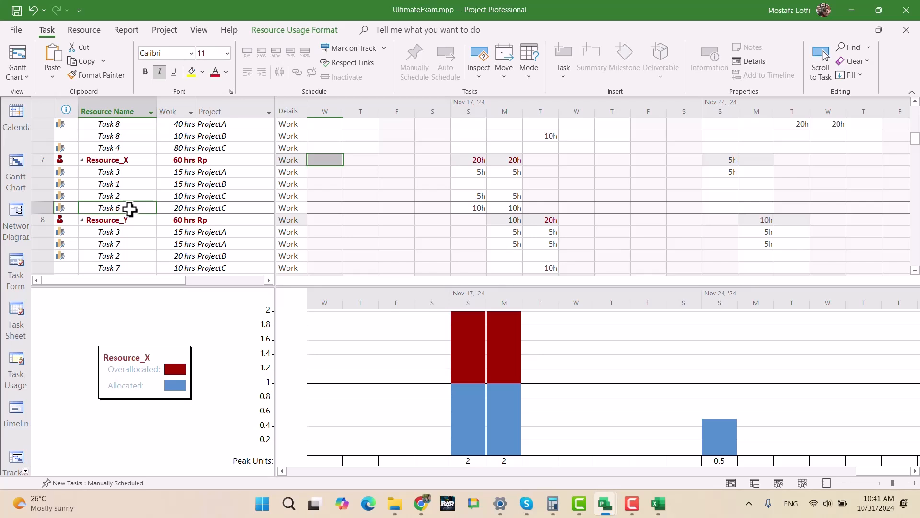
- Remove the split so that only the Resource Usage view is shown
{"action": "left_click", "coordinate": [125, 30]}
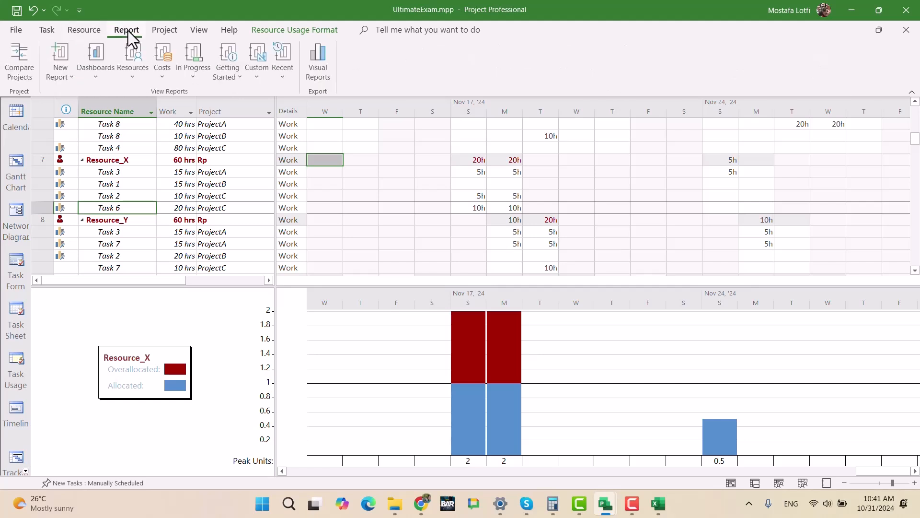
{"action": "left_click", "coordinate": [85, 30]}
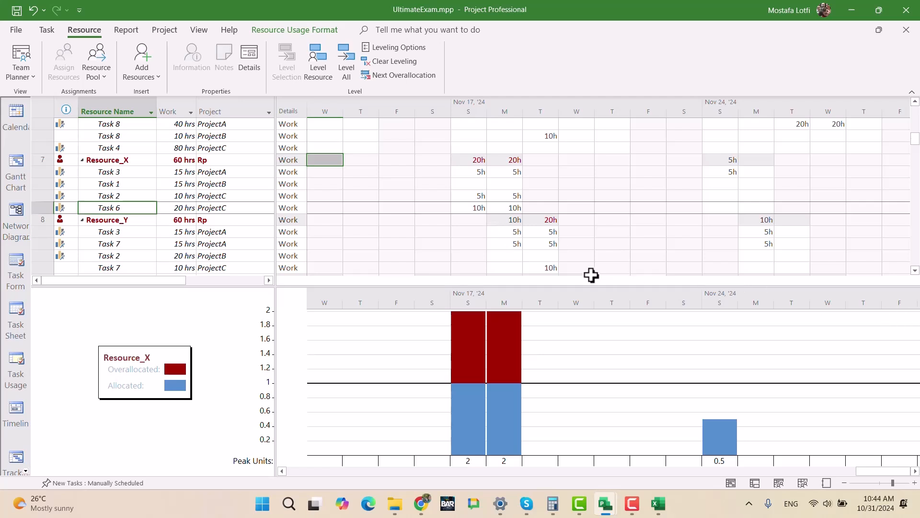
{"action": "scroll", "coordinate": [410, 233], "scroll_direction": "down", "scroll_amount": 1}
{"action": "scroll", "coordinate": [410, 233], "scroll_direction": "up", "scroll_amount": 2}
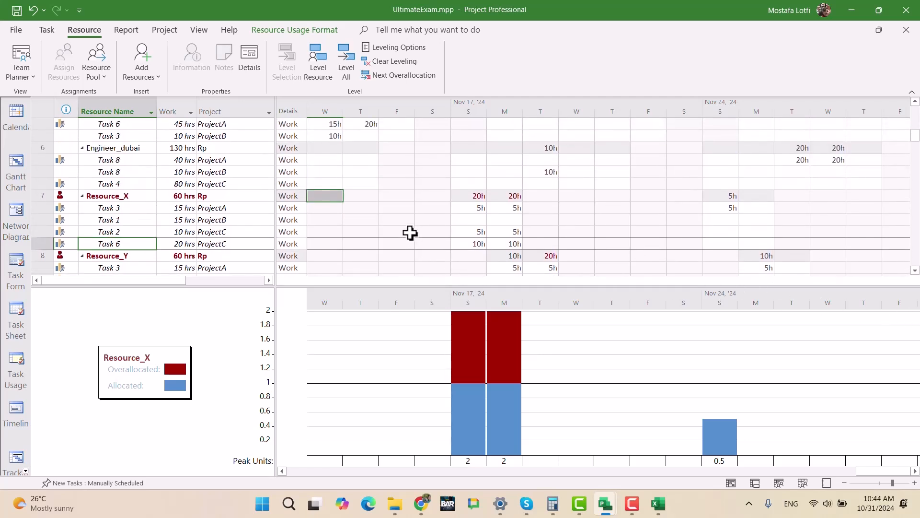
{"action": "scroll", "coordinate": [410, 232], "scroll_direction": "down", "scroll_amount": 1}
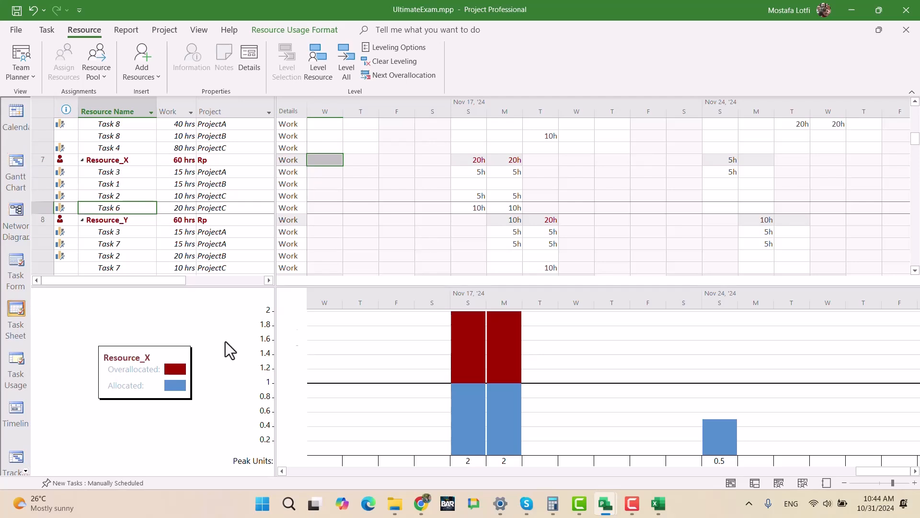
{"action": "right_click", "coordinate": [655, 248]}
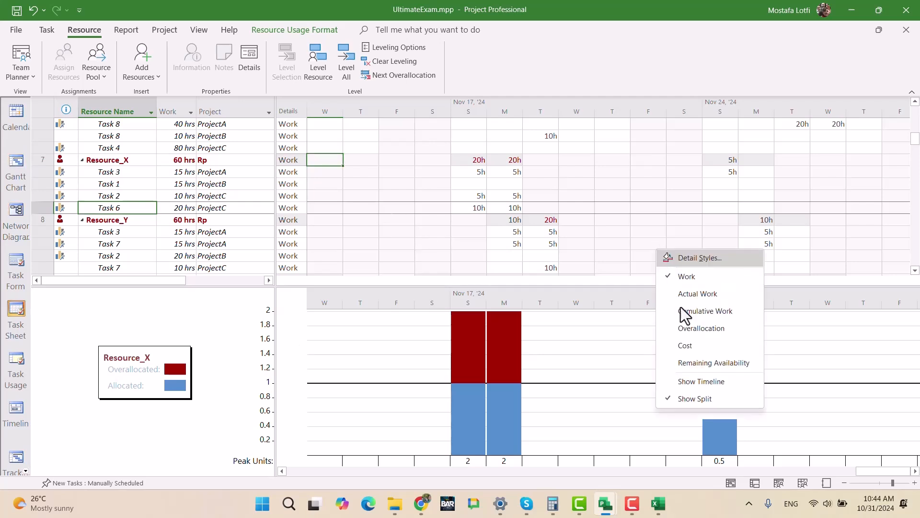
{"action": "left_click", "coordinate": [706, 397]}
- Switch to the Team Planner view and examine the overlapping tasks of Resource_X and Resource_Y
{"action": "left_click", "coordinate": [115, 182]}
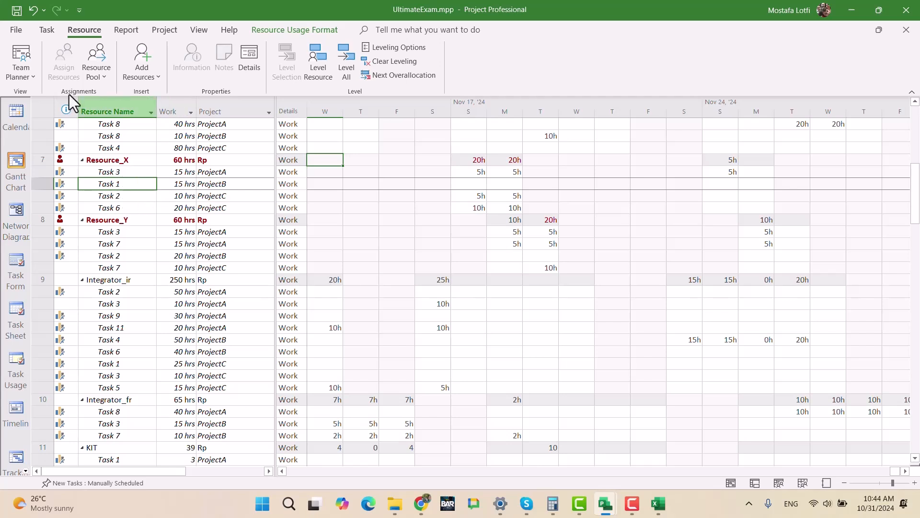
{"action": "left_click", "coordinate": [22, 59]}
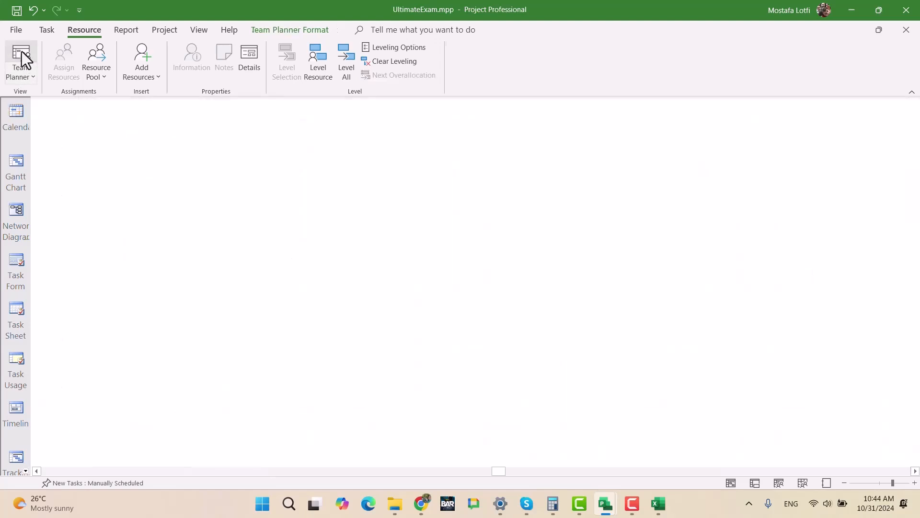
{"action": "scroll", "coordinate": [126, 287], "scroll_direction": "down", "scroll_amount": 5}
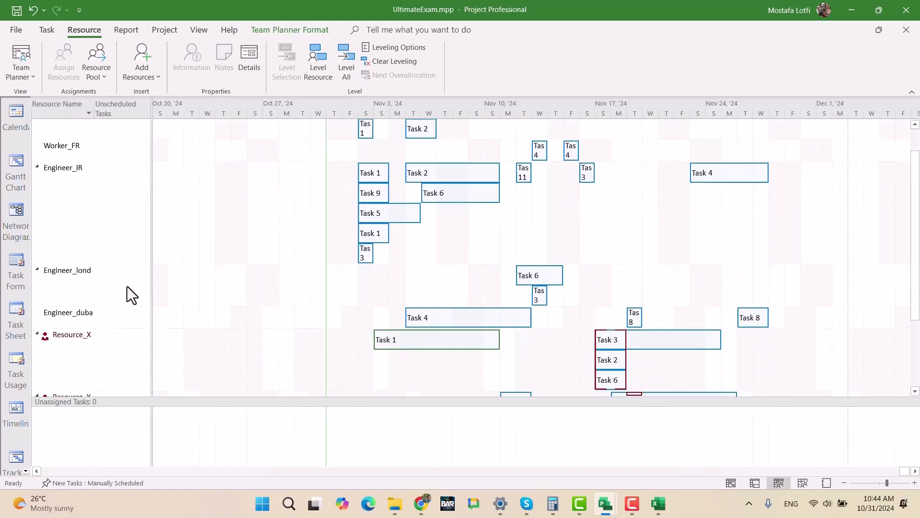
{"action": "scroll", "coordinate": [315, 300], "scroll_direction": "up", "scroll_amount": 5}
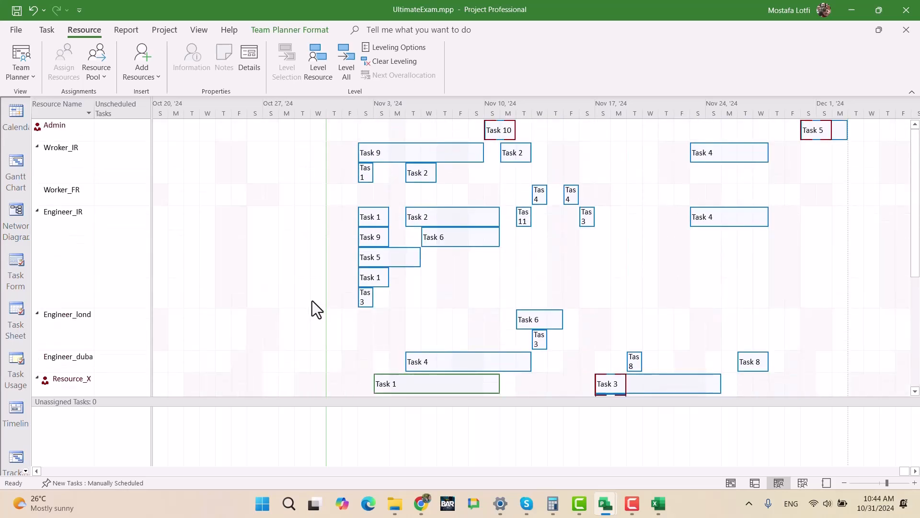
{"action": "scroll", "coordinate": [385, 297], "scroll_direction": "down", "scroll_amount": 2}
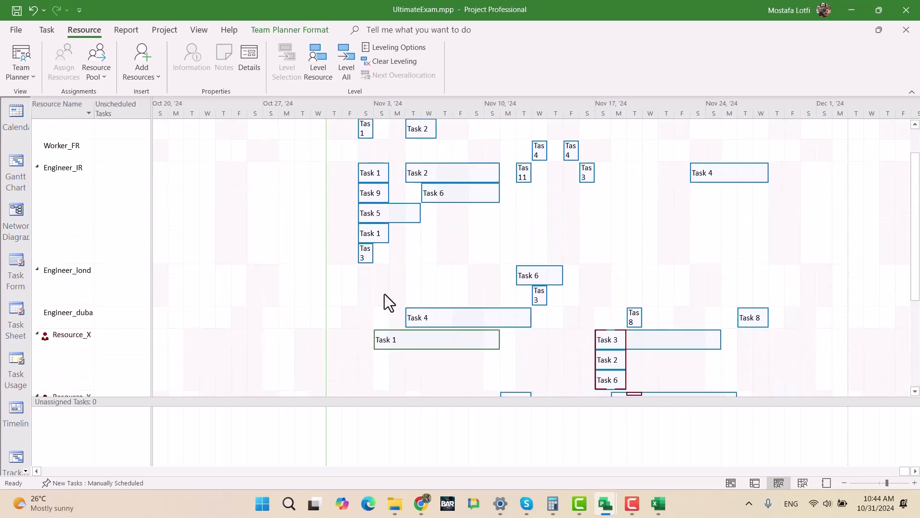
{"action": "scroll", "coordinate": [381, 295], "scroll_direction": "down", "scroll_amount": 3}
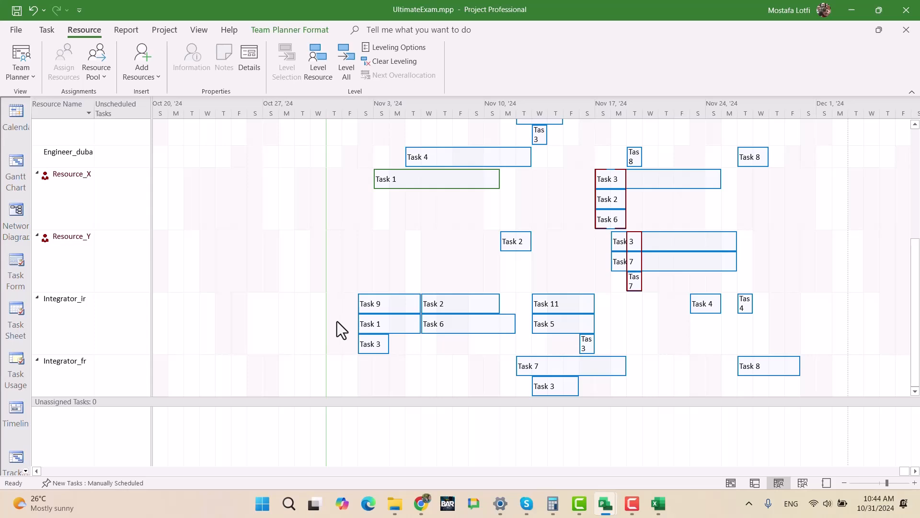
{"action": "scroll", "coordinate": [556, 353], "scroll_direction": "up", "scroll_amount": 4}
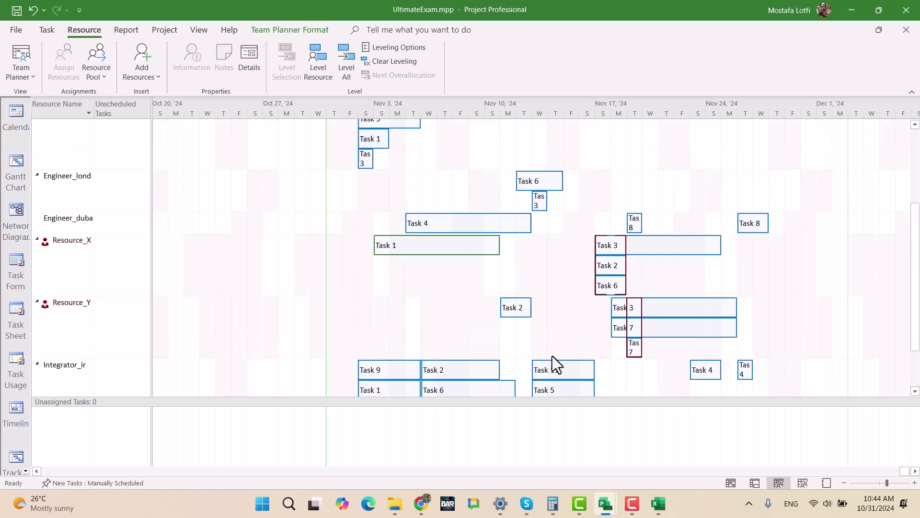
- Examine the details of Resource_X's overlapping Tasks 3, 2 and 6 around November 17 in the Team Planner
{"action": "scroll", "coordinate": [539, 353], "scroll_direction": "down", "scroll_amount": 4}
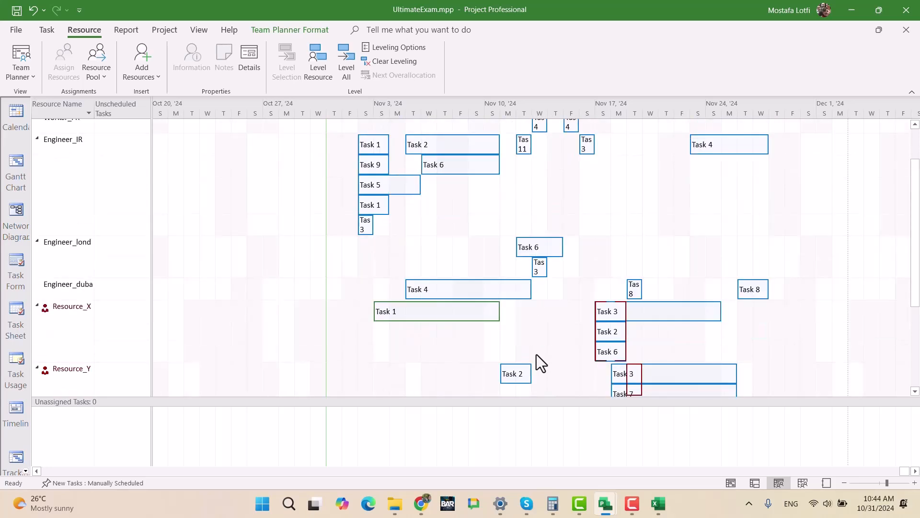
{"action": "left_click", "coordinate": [92, 189]}
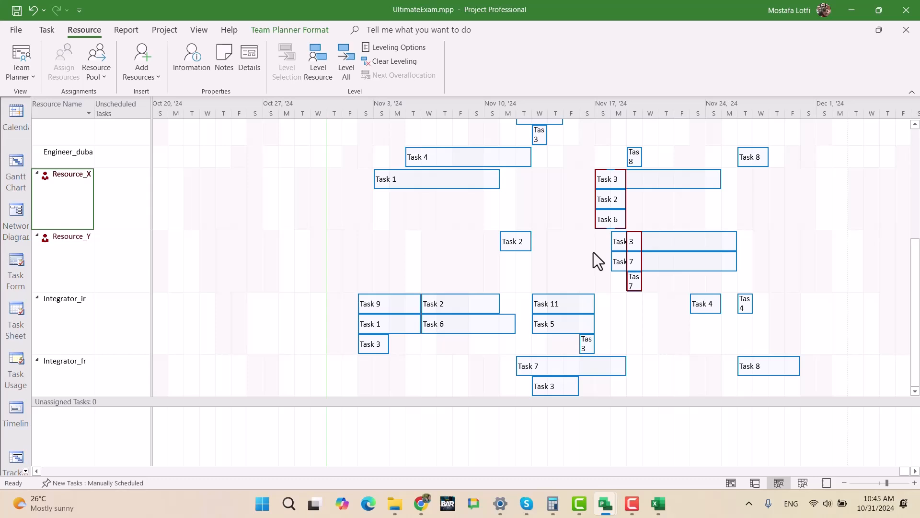
{"action": "mouse_move", "coordinate": [616, 237]}
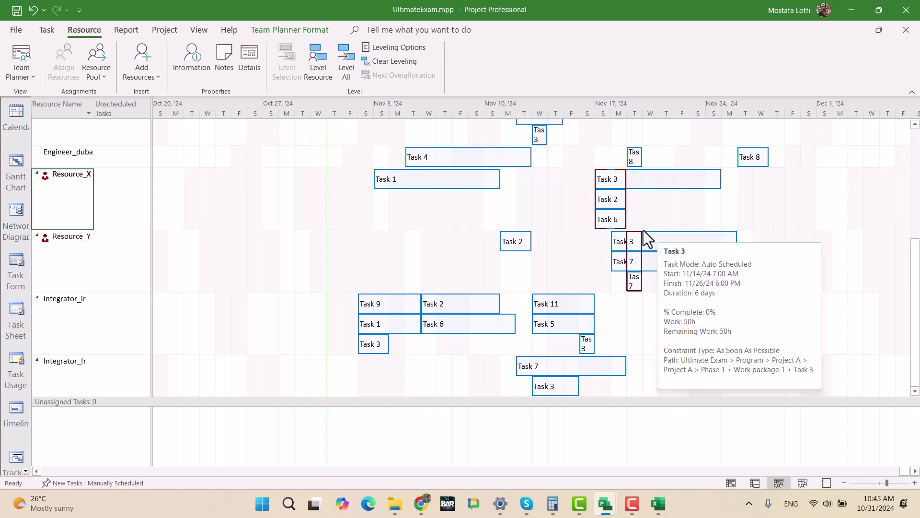
{"action": "left_click", "coordinate": [611, 222]}
{"action": "left_click", "coordinate": [609, 200]}
{"action": "left_click", "coordinate": [608, 183]}
- Widen the Unscheduled Tasks column slightly and select Resource_X's Task 3 that starts on November 17
{"action": "left_click_drag", "start_coordinate": [151, 154], "coordinate": [132, 108]}
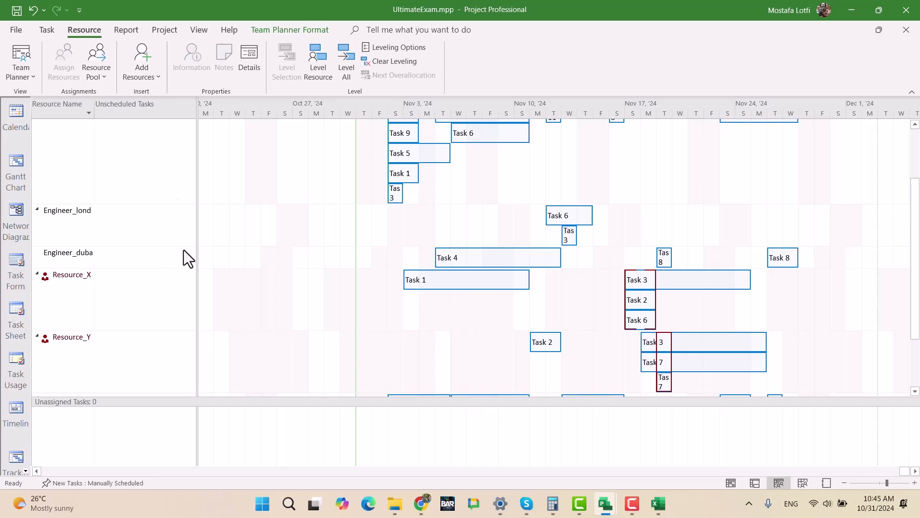
{"action": "right_click", "coordinate": [348, 241]}
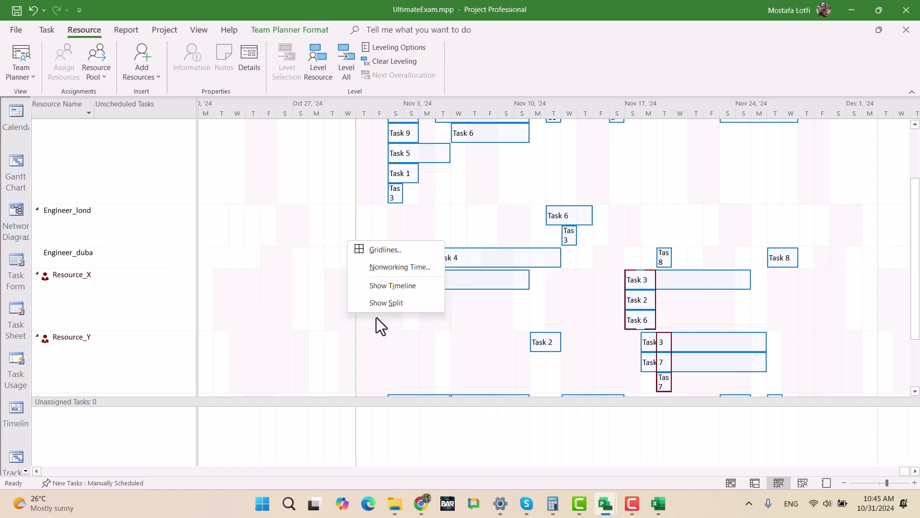
{"action": "left_click", "coordinate": [498, 384]}
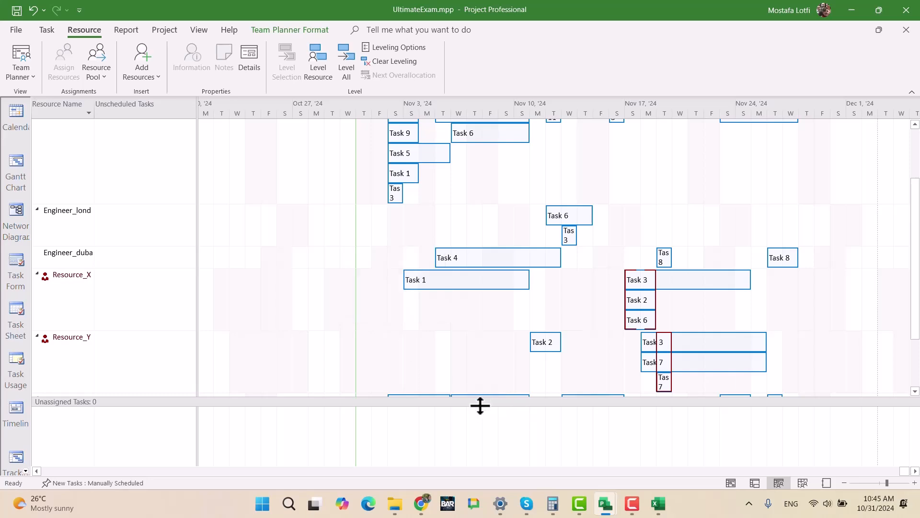
{"action": "scroll", "coordinate": [522, 338], "scroll_direction": "down", "scroll_amount": 3}
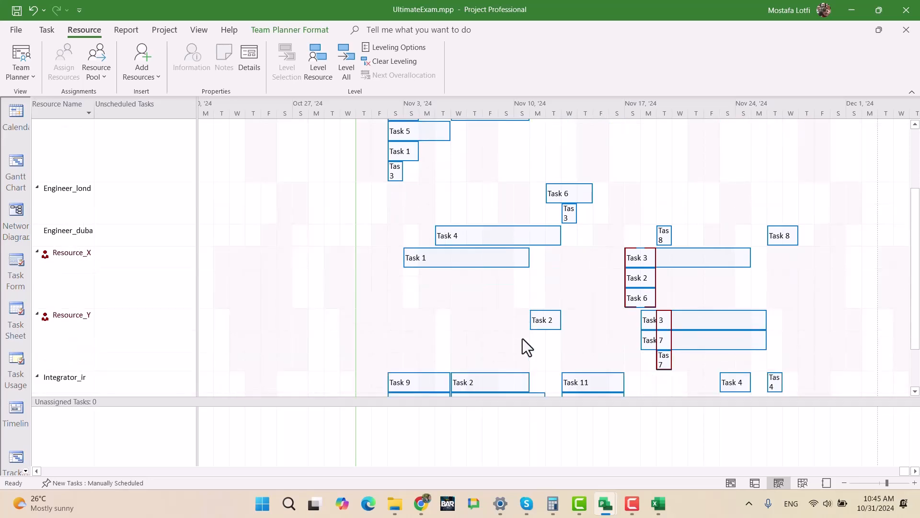
{"action": "scroll", "coordinate": [529, 335], "scroll_direction": "down", "scroll_amount": 2}
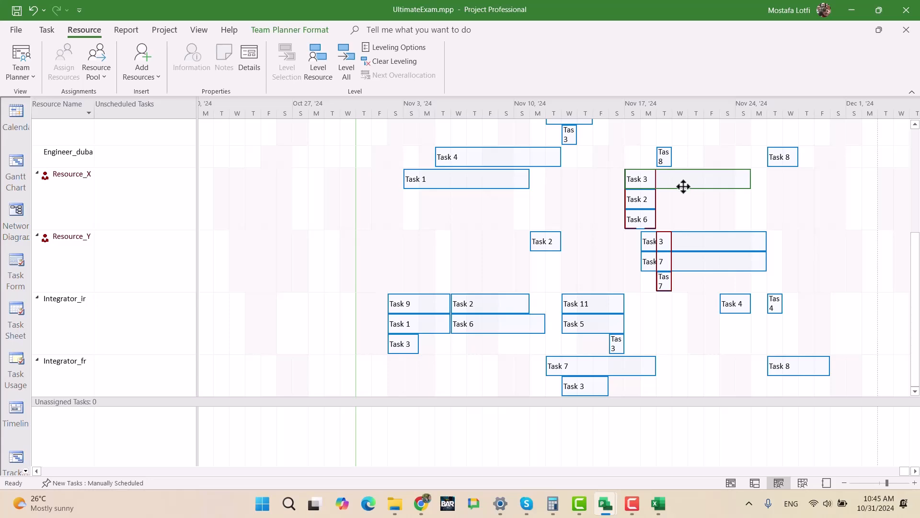
{"action": "left_click_drag", "start_coordinate": [201, 195], "coordinate": [169, 202]}
{"action": "left_click", "coordinate": [62, 225]}
{"action": "left_click", "coordinate": [617, 222]}
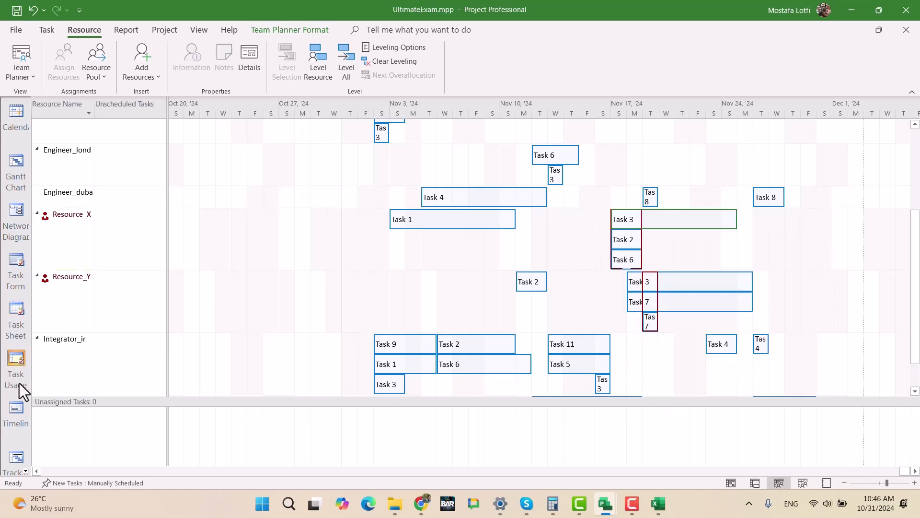
- Split the Team Planner to show the Resource Form beneath it, and display Resource_X's details in the form
{"action": "left_click", "coordinate": [24, 471]}
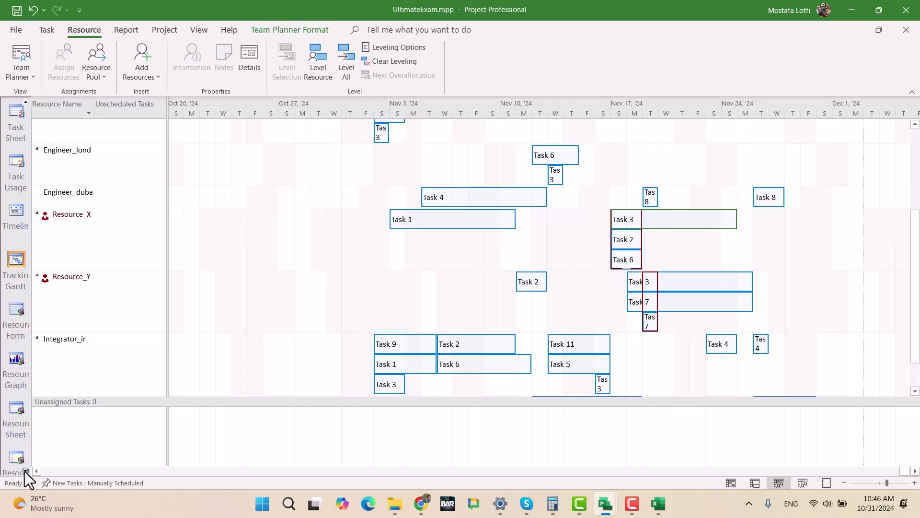
{"action": "left_click", "coordinate": [24, 470]}
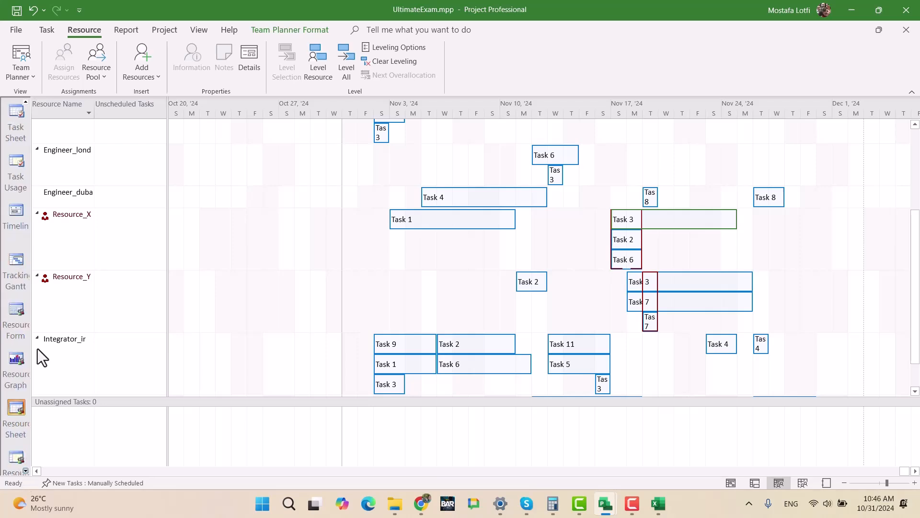
{"action": "left_click", "coordinate": [31, 77]}
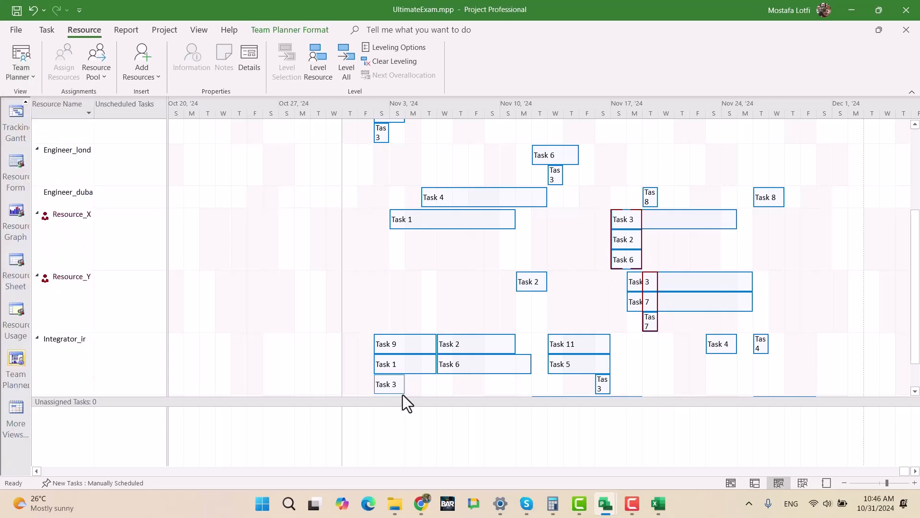
{"action": "left_click_drag", "start_coordinate": [405, 399], "coordinate": [417, 284]}
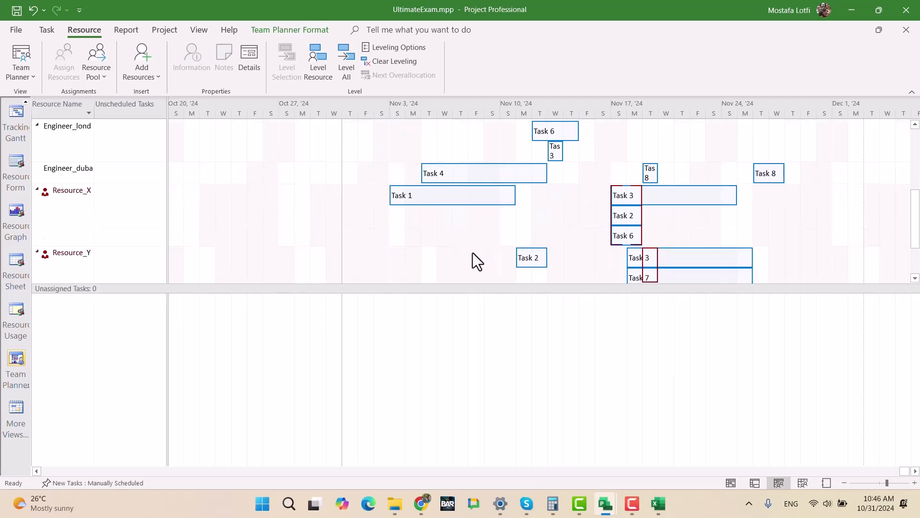
{"action": "right_click", "coordinate": [442, 311]}
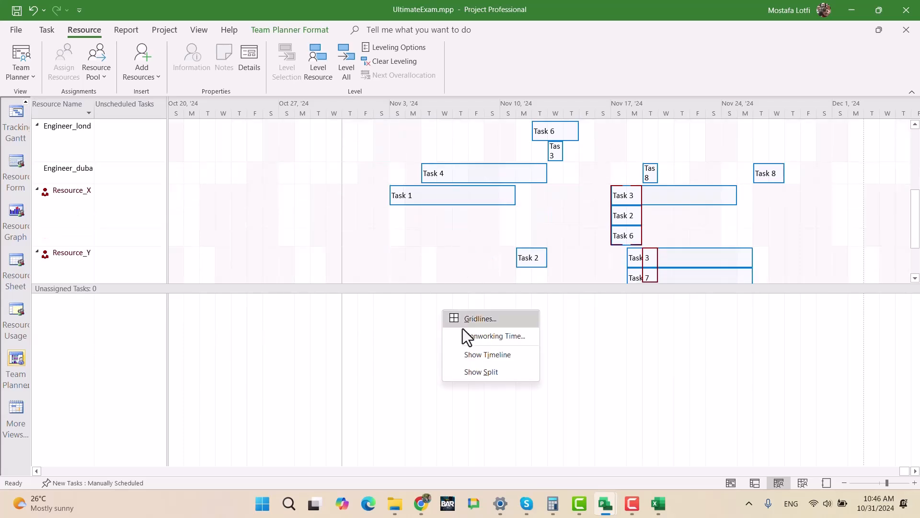
{"action": "left_click", "coordinate": [504, 375]}
{"action": "left_click", "coordinate": [546, 238]}
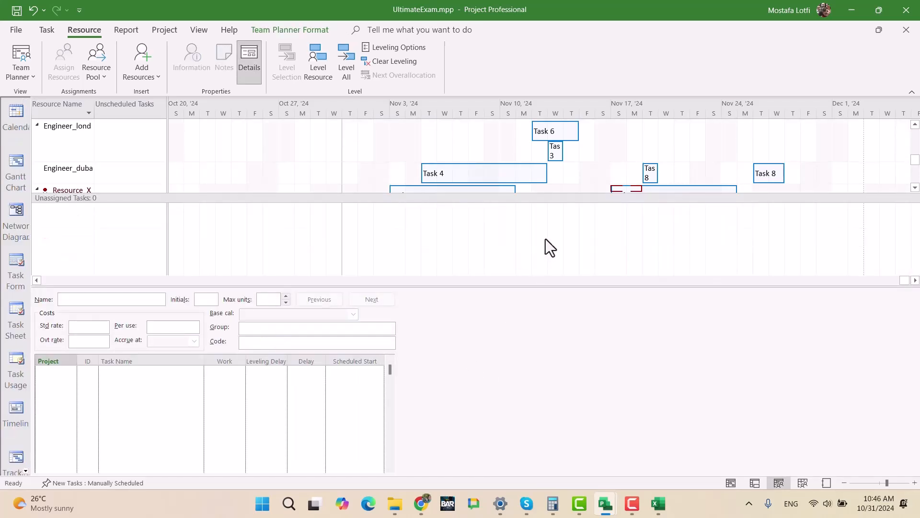
{"action": "left_click_drag", "start_coordinate": [413, 287], "coordinate": [426, 379]}
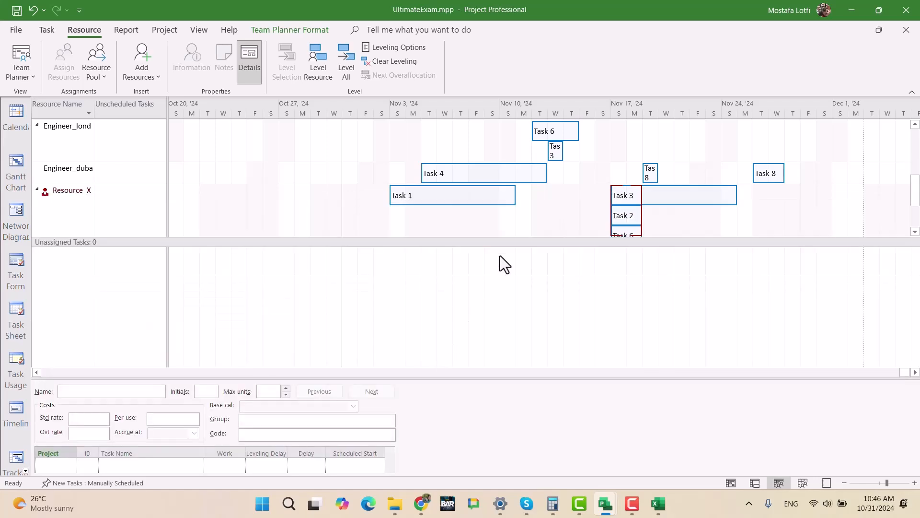
{"action": "left_click", "coordinate": [67, 191]}
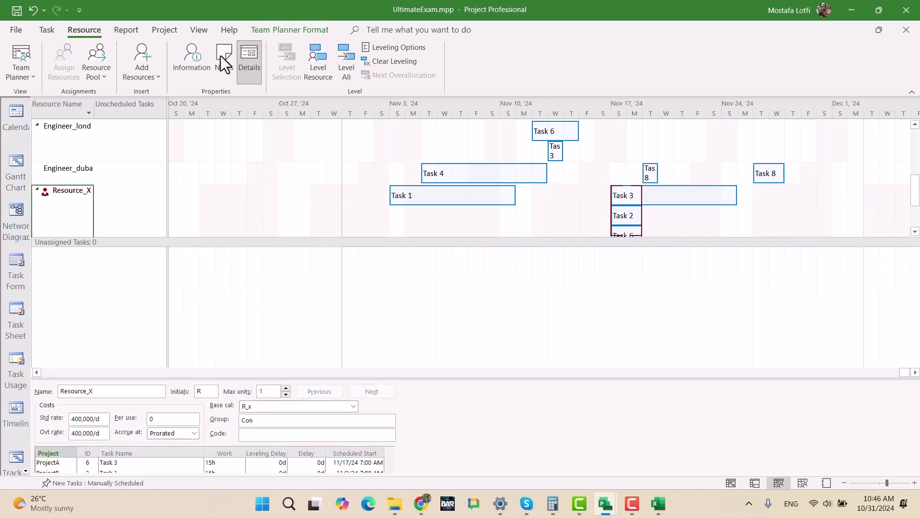
- Resize the panes so Resource_X's assignments by project show in the form together with its Tasks 3, 2 and 6
{"action": "left_click", "coordinate": [46, 30]}
{"action": "left_click", "coordinate": [821, 65]}
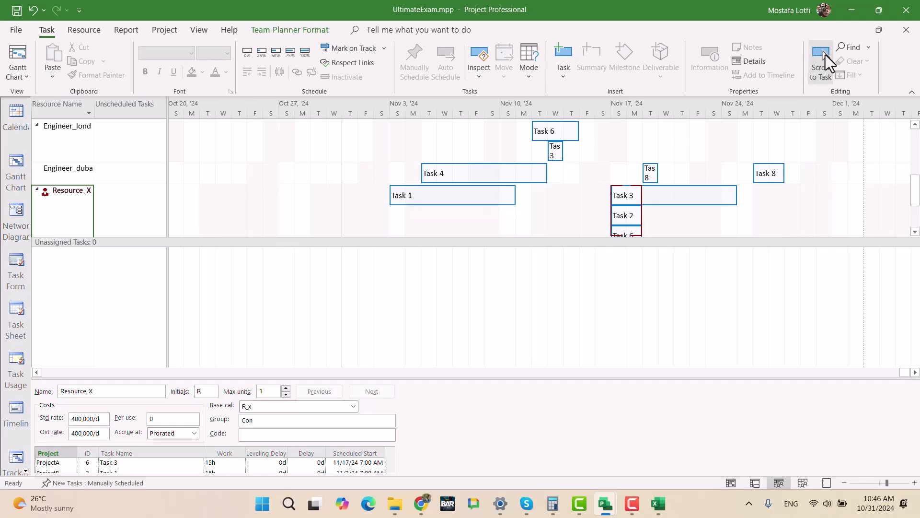
{"action": "left_click", "coordinate": [628, 216]}
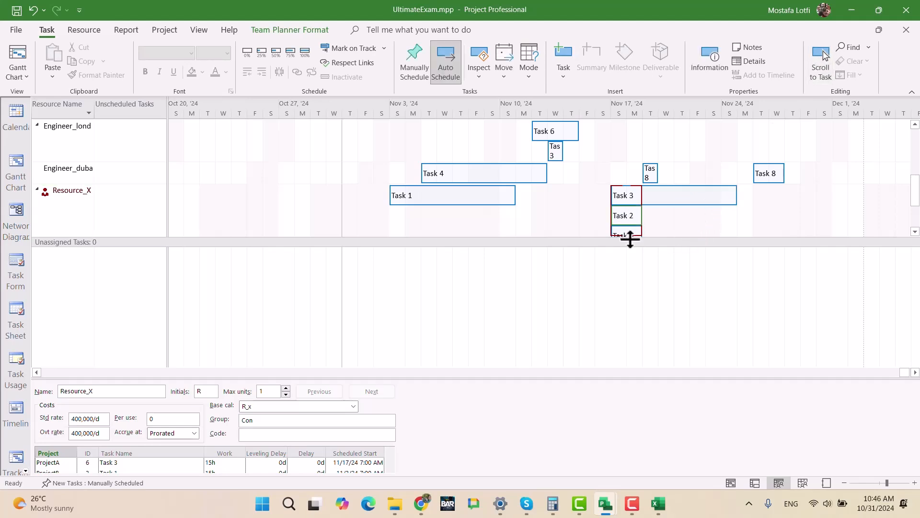
{"action": "left_click_drag", "start_coordinate": [388, 378], "coordinate": [390, 310]}
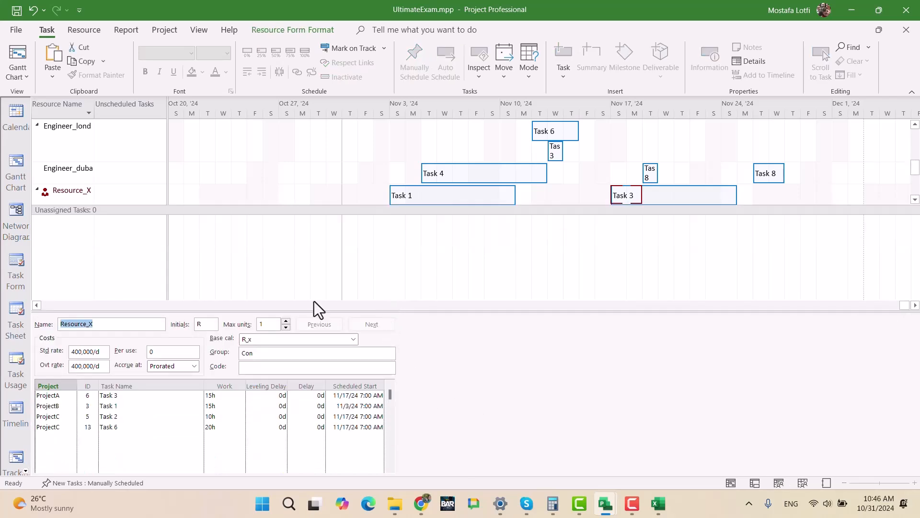
{"action": "left_click_drag", "start_coordinate": [242, 214], "coordinate": [261, 306]}
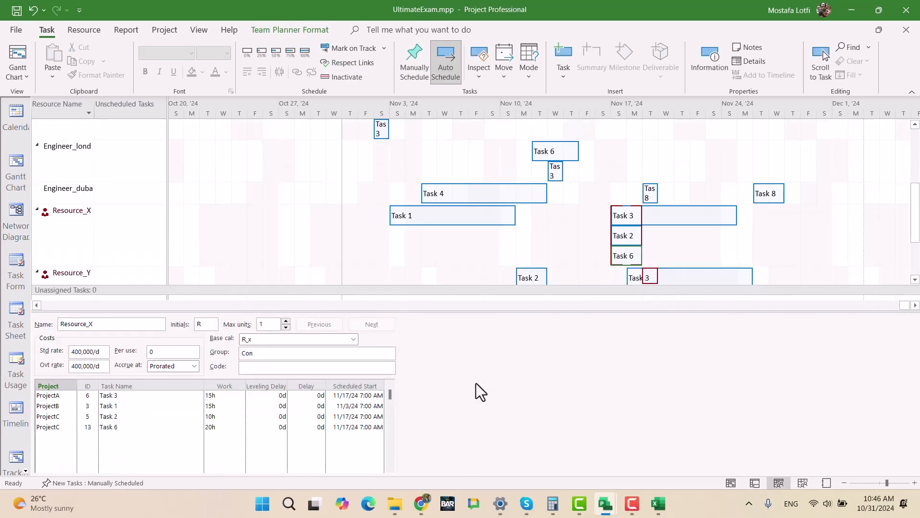
- Try to replace the Resource Form with the Resource Usage view beneath the Team Planner
{"action": "left_click", "coordinate": [480, 381]}
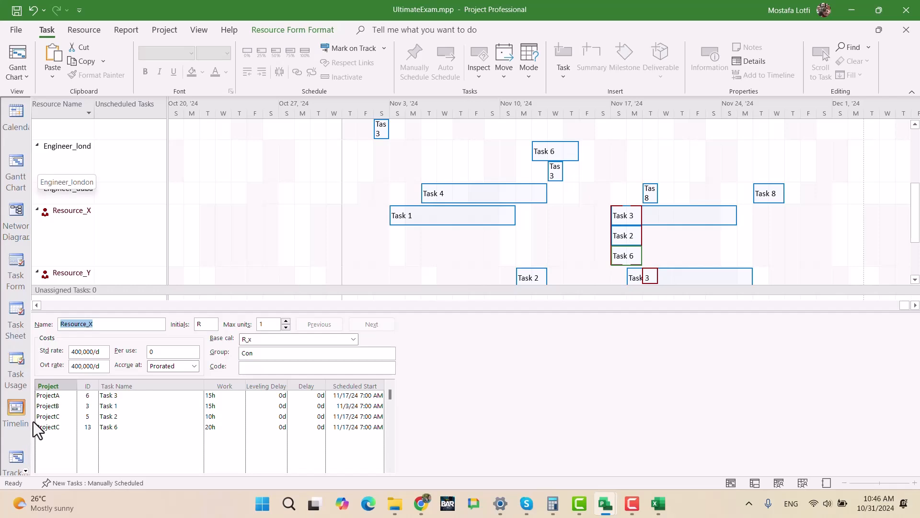
{"action": "left_click", "coordinate": [25, 472]}
{"action": "left_click", "coordinate": [26, 470]}
{"action": "left_click", "coordinate": [26, 470]}
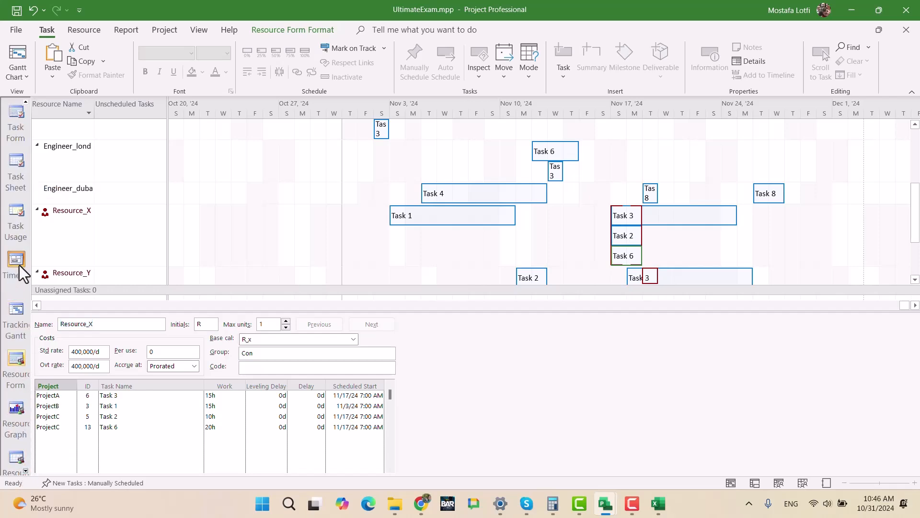
{"action": "left_click", "coordinate": [26, 471]}
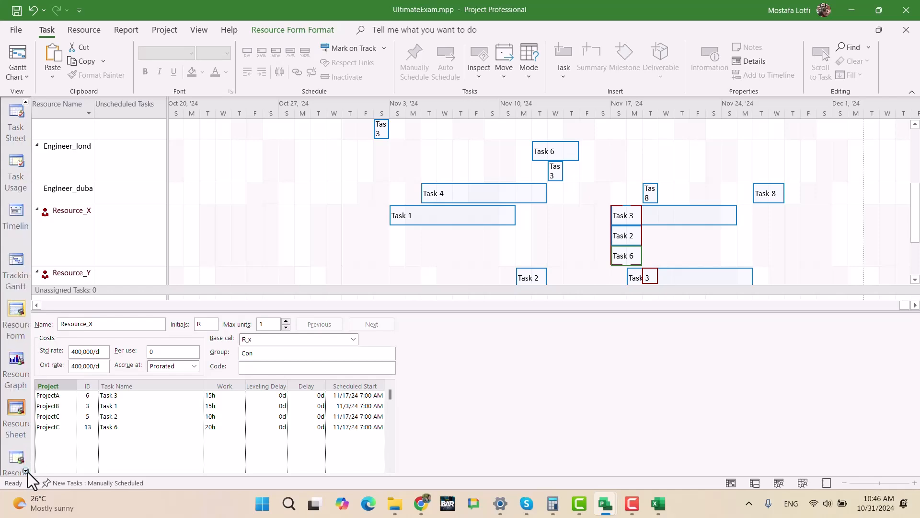
{"action": "left_click", "coordinate": [20, 461]}
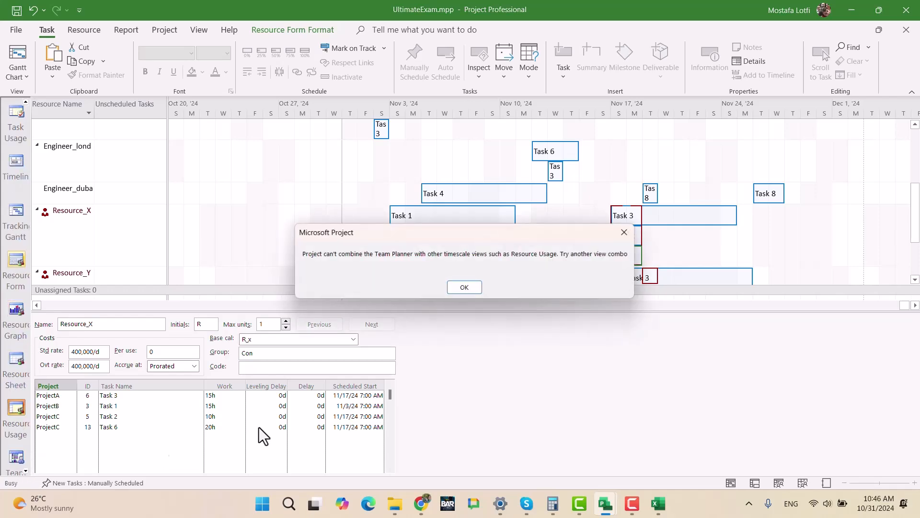
{"action": "left_click", "coordinate": [474, 287]}
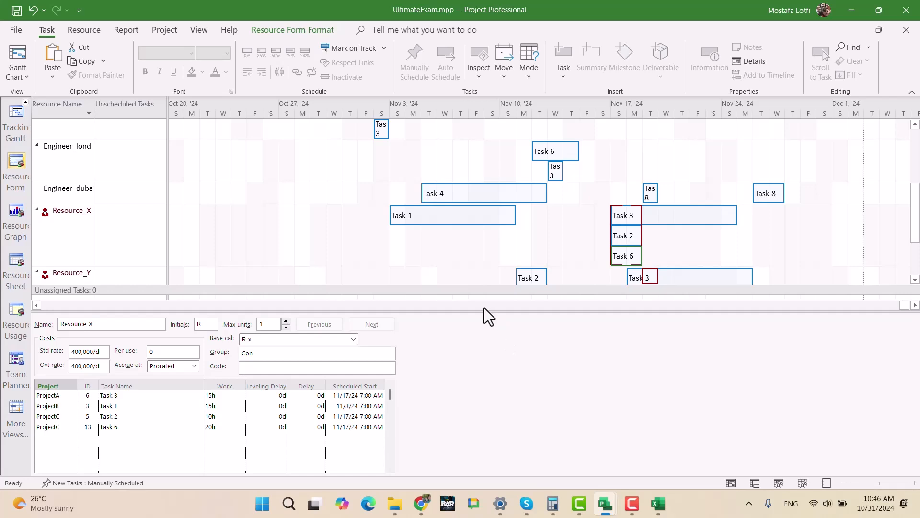
{"action": "left_click_drag", "start_coordinate": [481, 311], "coordinate": [481, 289]}
{"action": "left_click", "coordinate": [101, 449]}
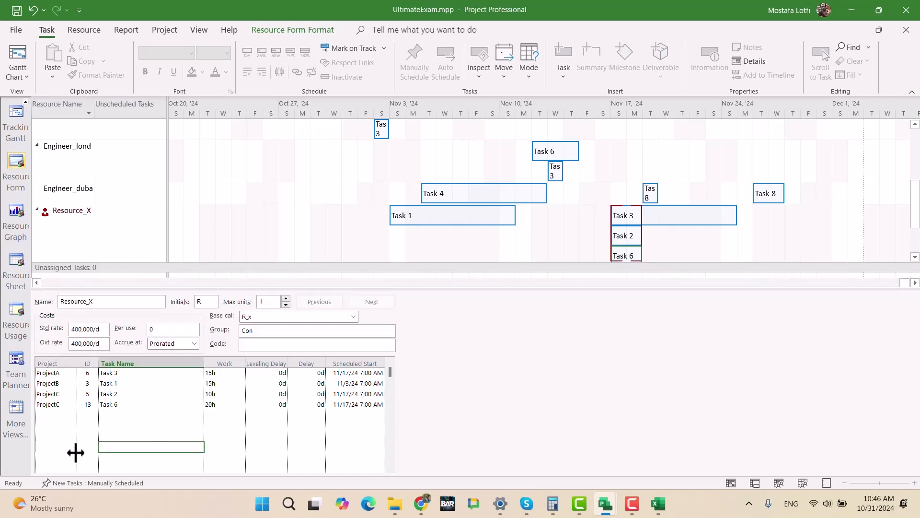
{"action": "left_click", "coordinate": [11, 328]}
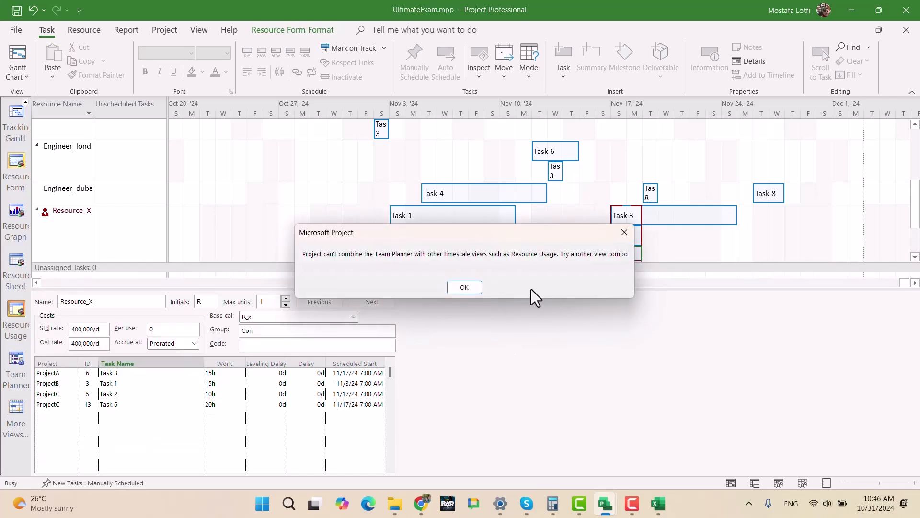
{"action": "left_click", "coordinate": [465, 287]}
- Remove the split so that only the Team Planner is shown, with the rows of Resource_X and Resource_Y in view
{"action": "right_click", "coordinate": [457, 243]}
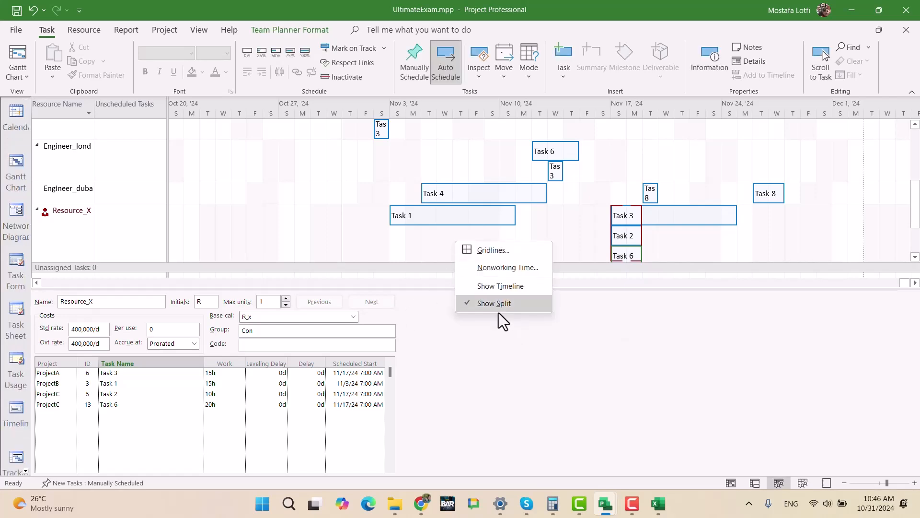
{"action": "left_click", "coordinate": [499, 307]}
{"action": "scroll", "coordinate": [589, 375], "scroll_direction": "up", "scroll_amount": 3}
{"action": "scroll", "coordinate": [623, 400], "scroll_direction": "down", "scroll_amount": 3}
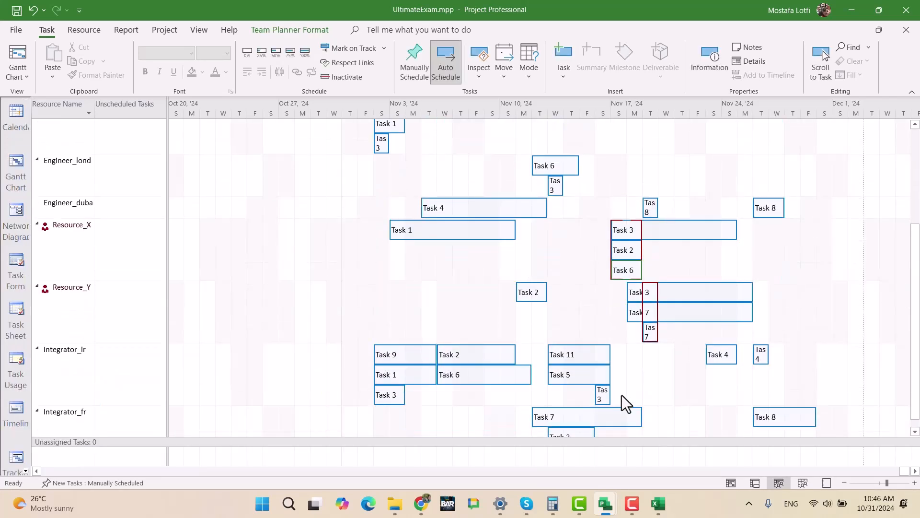
- Try moving Resource_X's Task 6 of Project C to start on November 24, and undo the move
{"action": "mouse_move", "coordinate": [625, 261]}
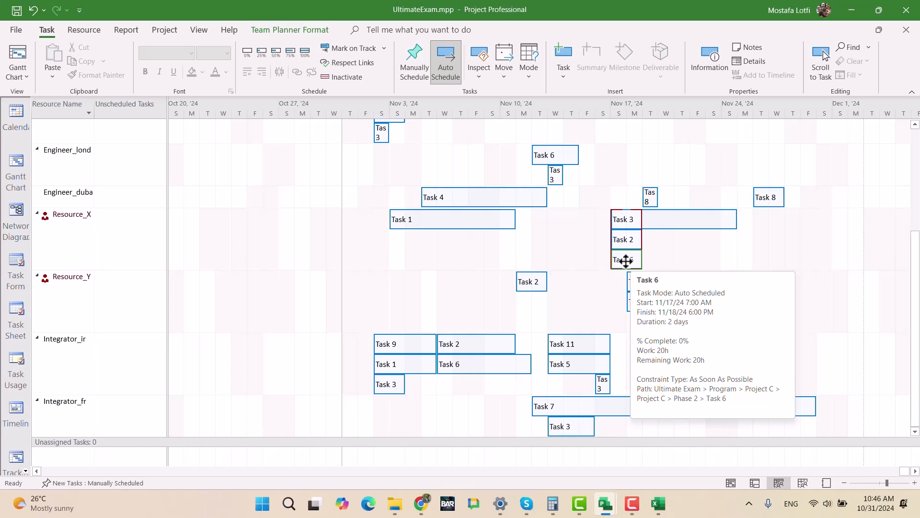
{"action": "left_click_drag", "start_coordinate": [625, 259], "coordinate": [657, 260]}
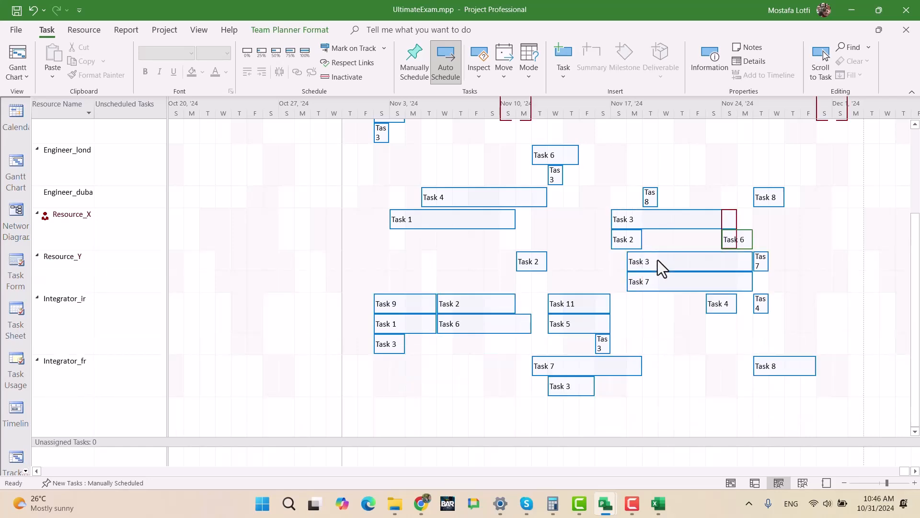
{"action": "mouse_move", "coordinate": [735, 240]}
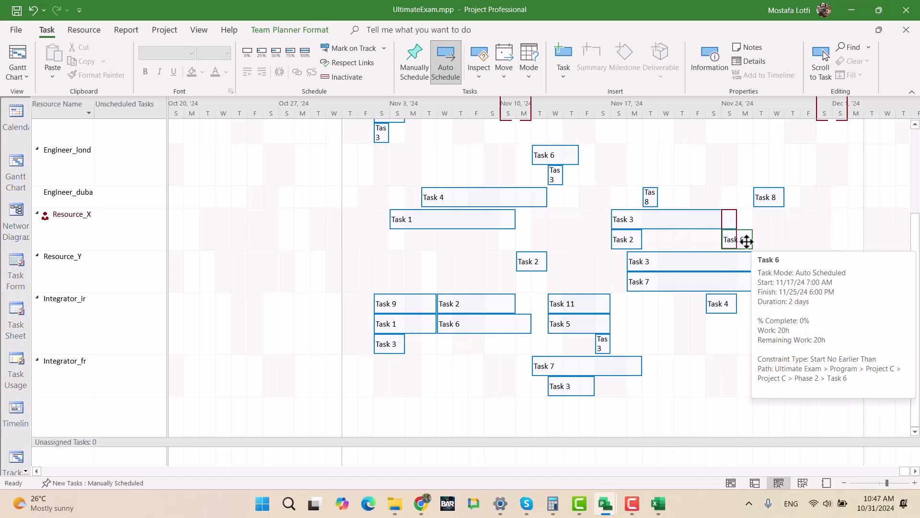
{"action": "key", "text": "ctrl+z"}
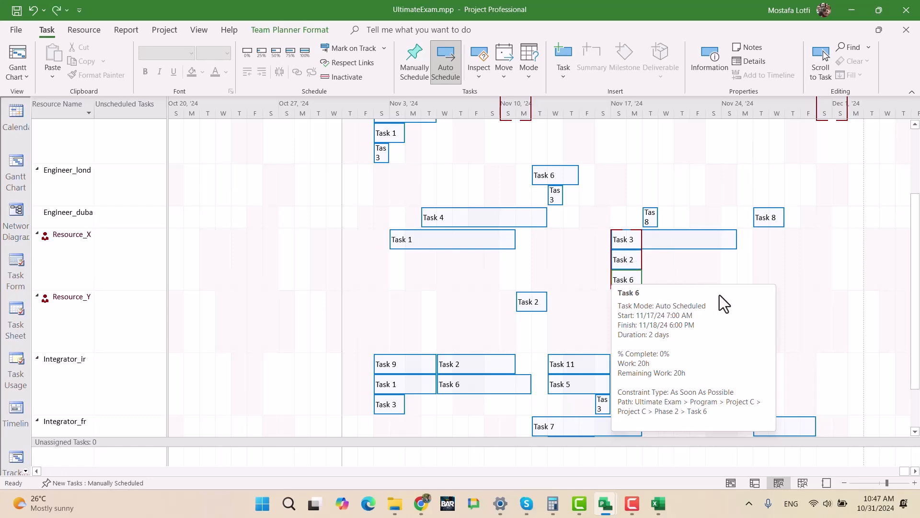
- Move Resource_X's Task 2 from its overlapping slot to start on November 24
{"action": "left_click", "coordinate": [660, 257]}
{"action": "left_click_drag", "start_coordinate": [622, 261], "coordinate": [657, 264]}
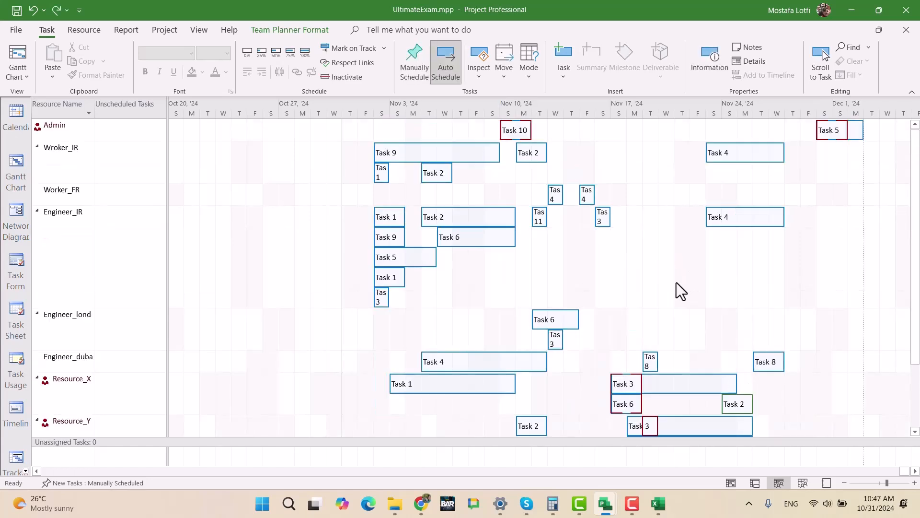
{"action": "scroll", "coordinate": [662, 350], "scroll_direction": "down", "scroll_amount": 2}
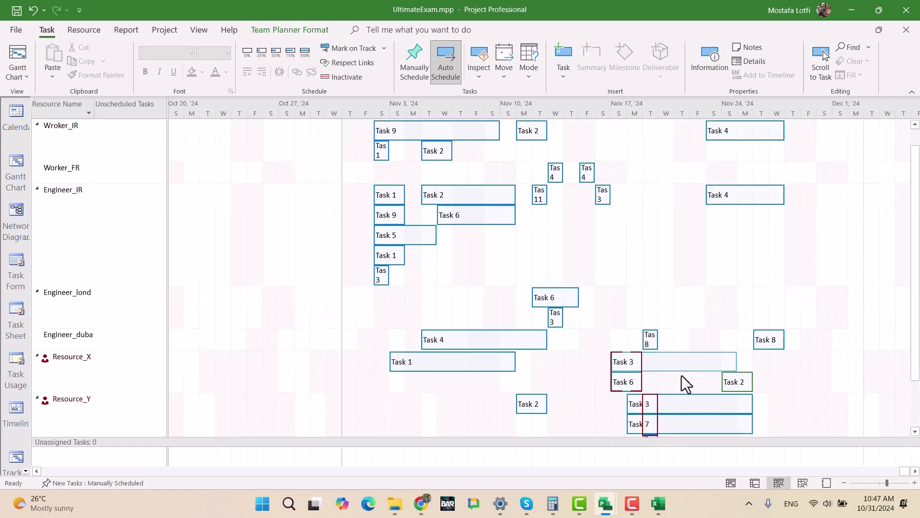
- Undo the move of Resource_X's Task 2 in the Team Planner and clear the task selection
{"action": "key", "text": "ctrl+z"}
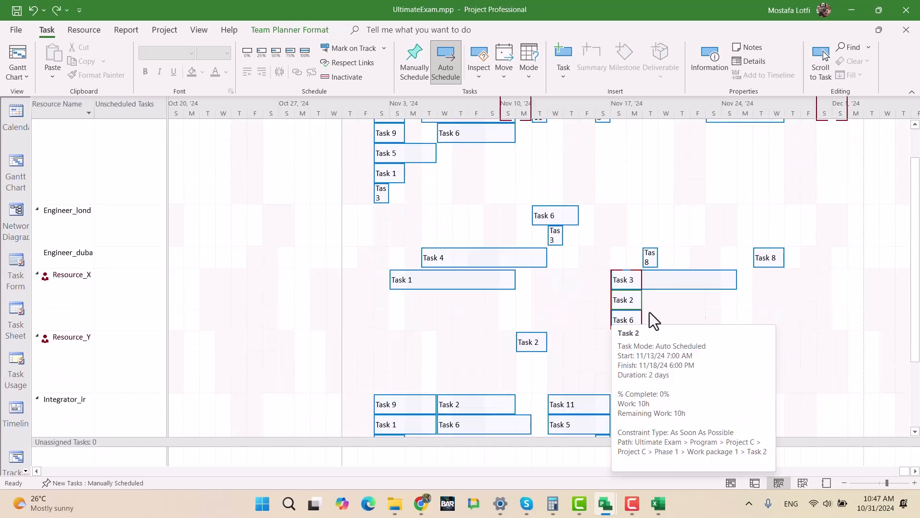
{"action": "left_click", "coordinate": [744, 317]}
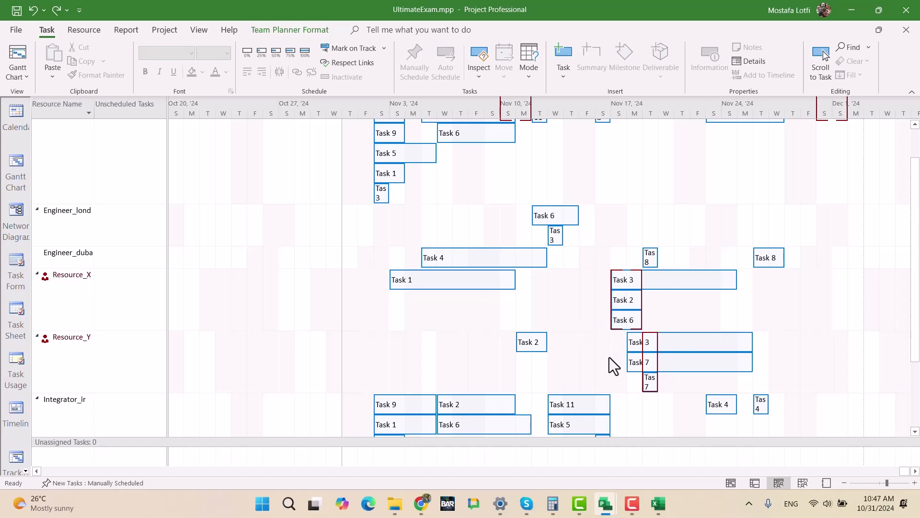
- Move Resource_X's Task 6 of Project C out of the overlap to start on November 25
{"action": "scroll", "coordinate": [690, 398], "scroll_direction": "down", "scroll_amount": 1}
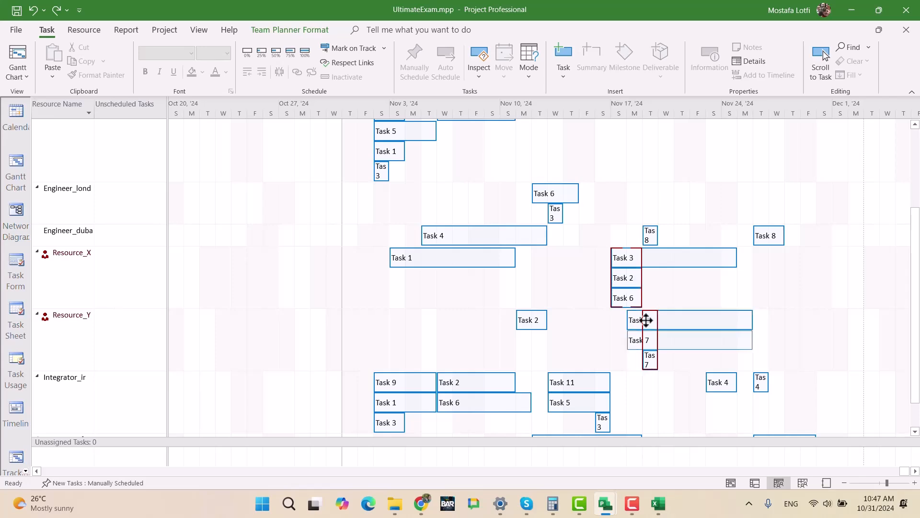
{"action": "mouse_move", "coordinate": [628, 297]}
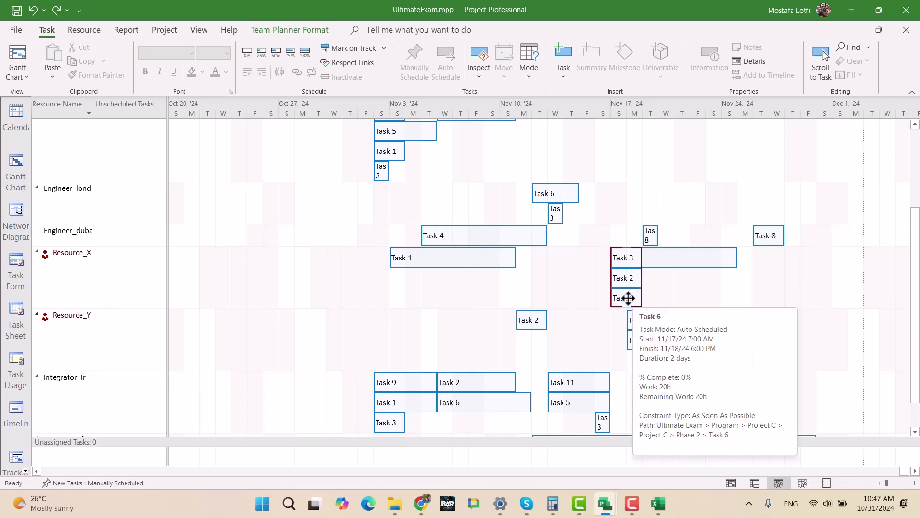
{"action": "left_click_drag", "start_coordinate": [628, 298], "coordinate": [769, 303]}
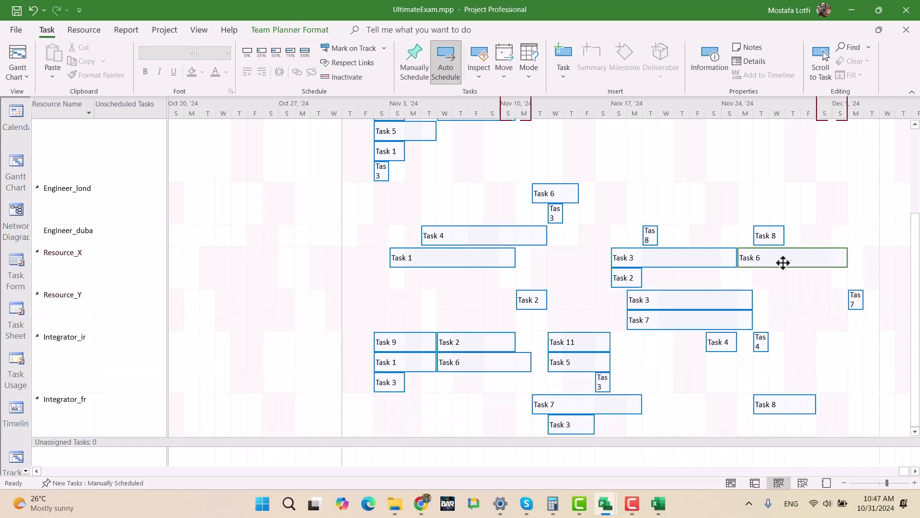
{"action": "mouse_move", "coordinate": [783, 263]}
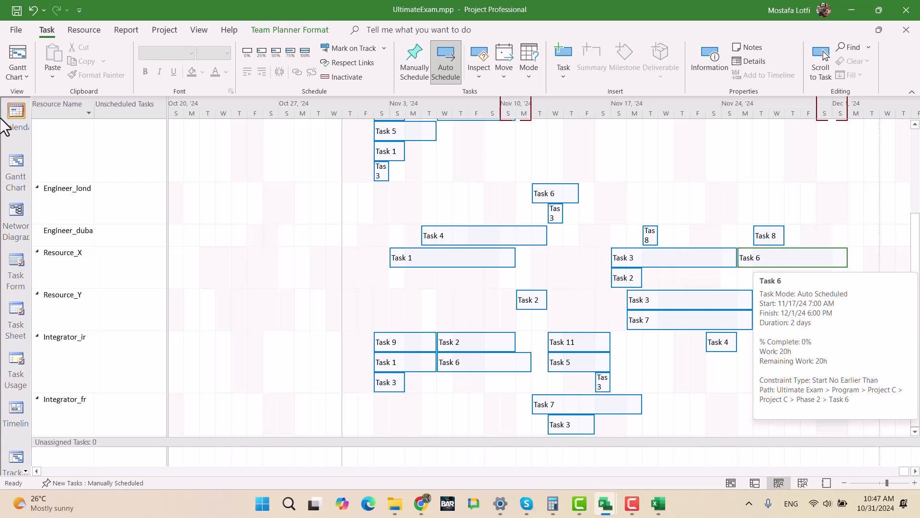
- Show the Gantt Chart and examine the bar and dates of Project C's Task 6 on the timeline
{"action": "scroll", "coordinate": [14, 223], "scroll_direction": "up", "scroll_amount": 2}
{"action": "scroll", "coordinate": [567, 328], "scroll_direction": "down", "scroll_amount": 2}
{"action": "left_click", "coordinate": [17, 170]}
{"action": "scroll", "coordinate": [129, 179], "scroll_direction": "up", "scroll_amount": 10}
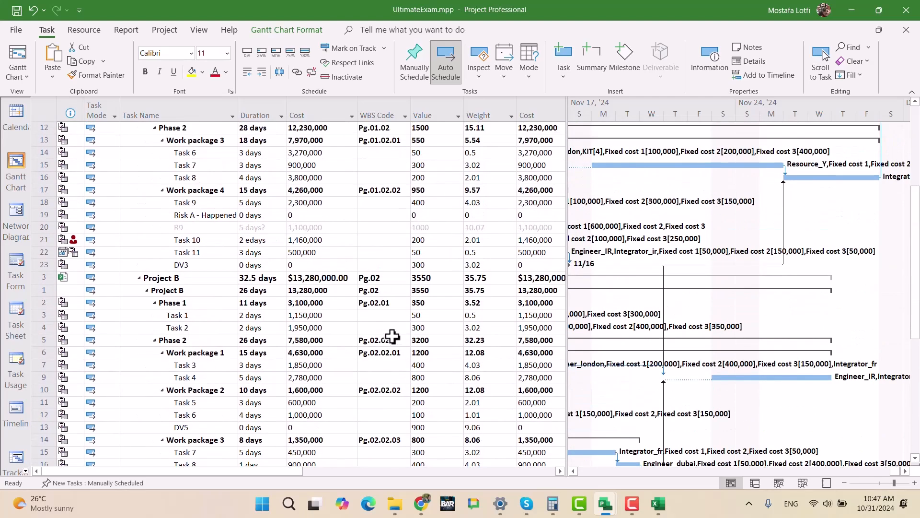
{"action": "scroll", "coordinate": [392, 336], "scroll_direction": "down", "scroll_amount": 4}
{"action": "scroll", "coordinate": [390, 333], "scroll_direction": "down", "scroll_amount": 1}
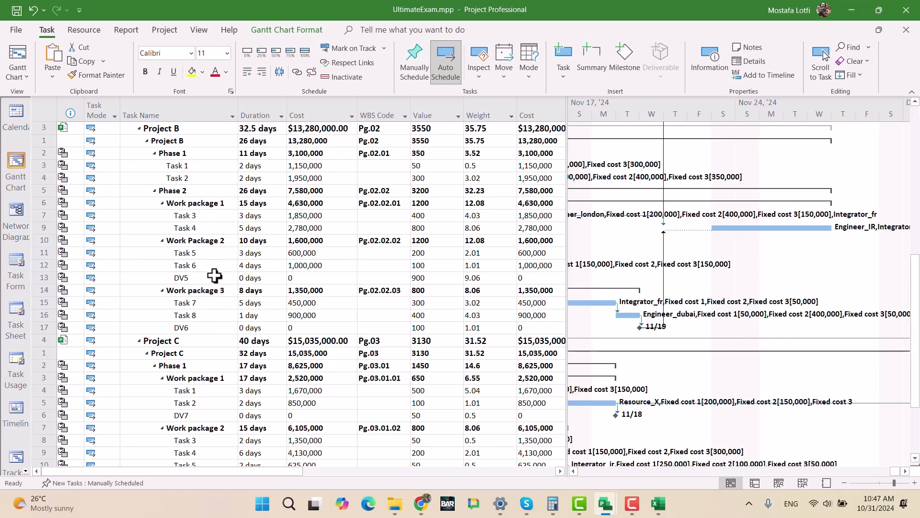
{"action": "scroll", "coordinate": [230, 309], "scroll_direction": "down", "scroll_amount": 2}
{"action": "scroll", "coordinate": [230, 309], "scroll_direction": "down", "scroll_amount": 2}
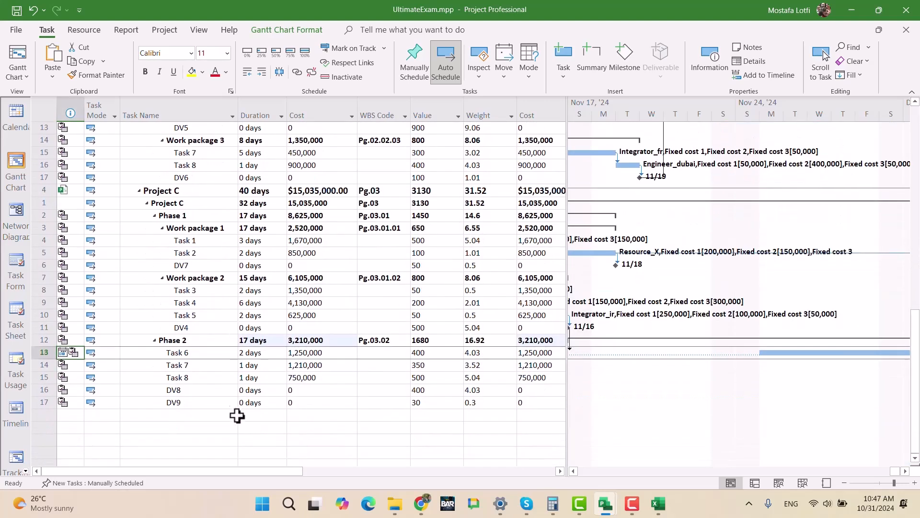
{"action": "left_click", "coordinate": [210, 354]}
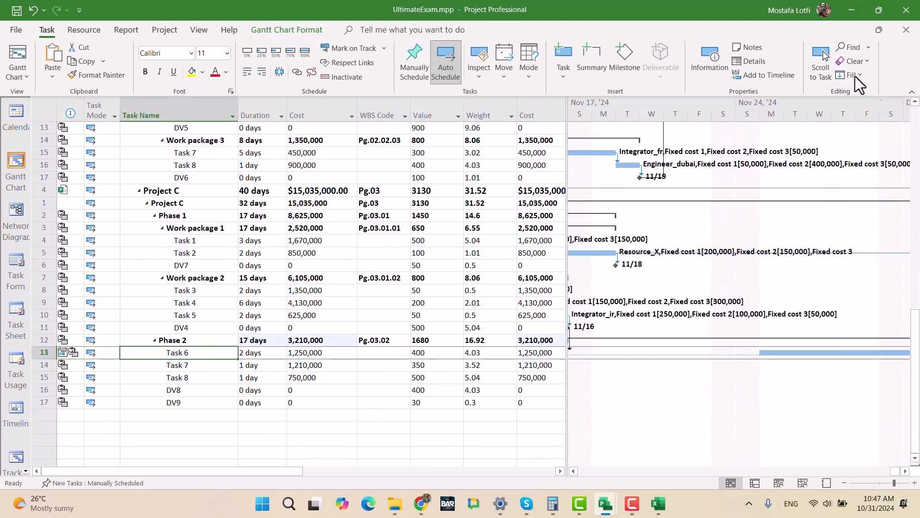
{"action": "left_click", "coordinate": [826, 70]}
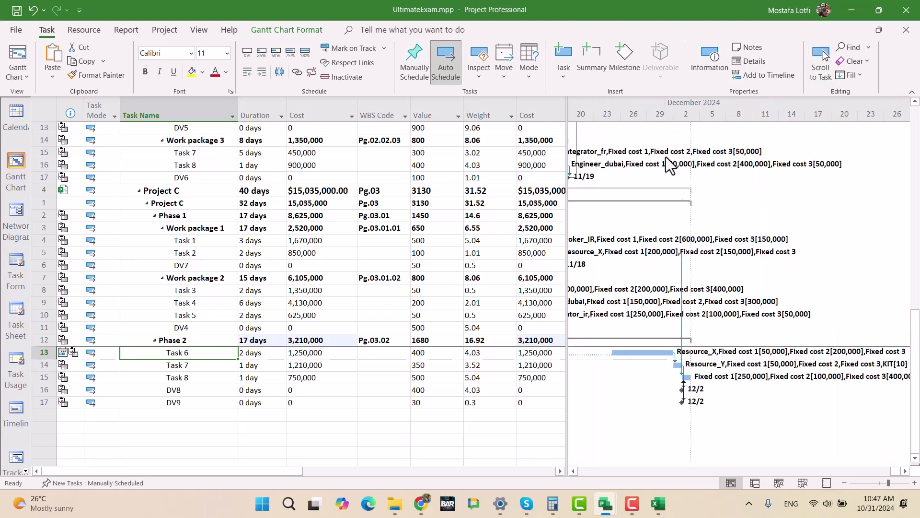
{"action": "left_click", "coordinate": [818, 68]}
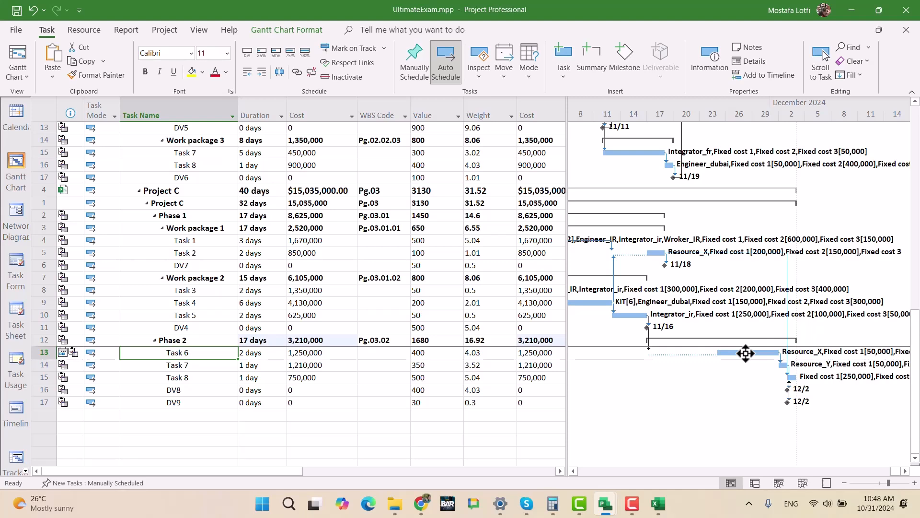
- Undo the rescheduling of Resource_X's Task 6 in the Team Planner
{"action": "key", "text": "ctrl+z"}
{"action": "key", "text": "ctrl+z"}
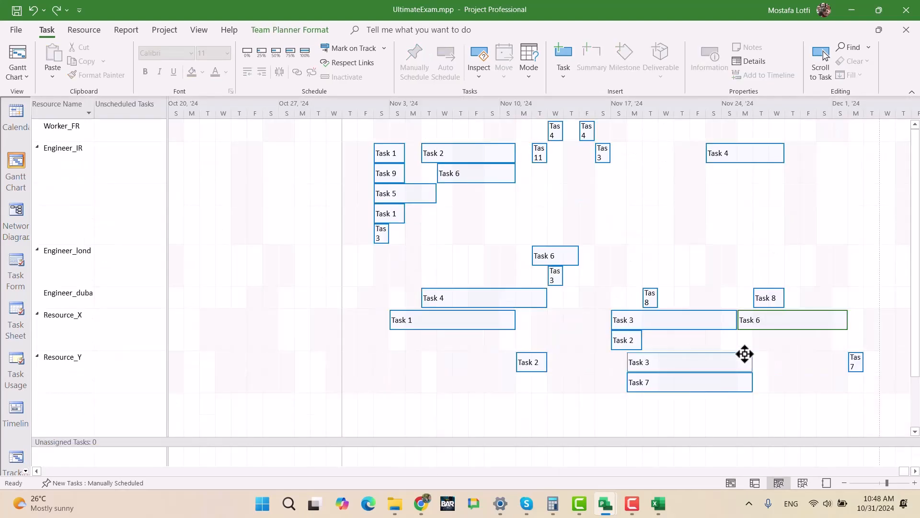
{"action": "key", "text": "ctrl+z"}
{"action": "left_click", "coordinate": [838, 373]}
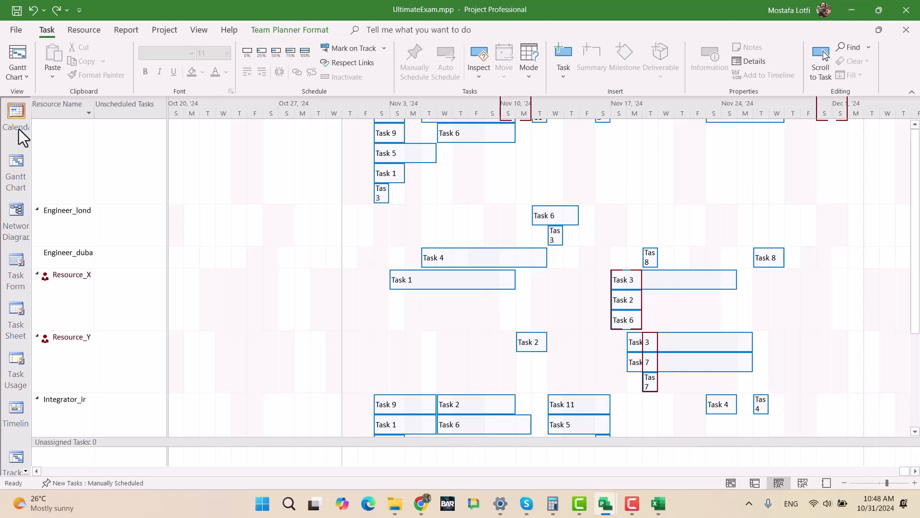
- Switch to the Gantt Chart and bring the bar of Project C's Task 6 in Phase 2 into view
{"action": "left_click", "coordinate": [17, 53]}
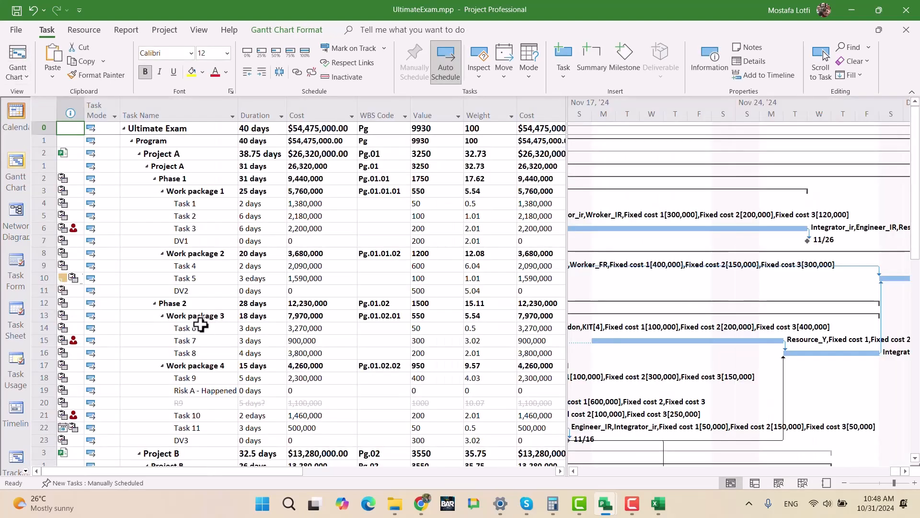
{"action": "scroll", "coordinate": [234, 352], "scroll_direction": "down", "scroll_amount": 1}
{"action": "scroll", "coordinate": [233, 352], "scroll_direction": "down", "scroll_amount": 10}
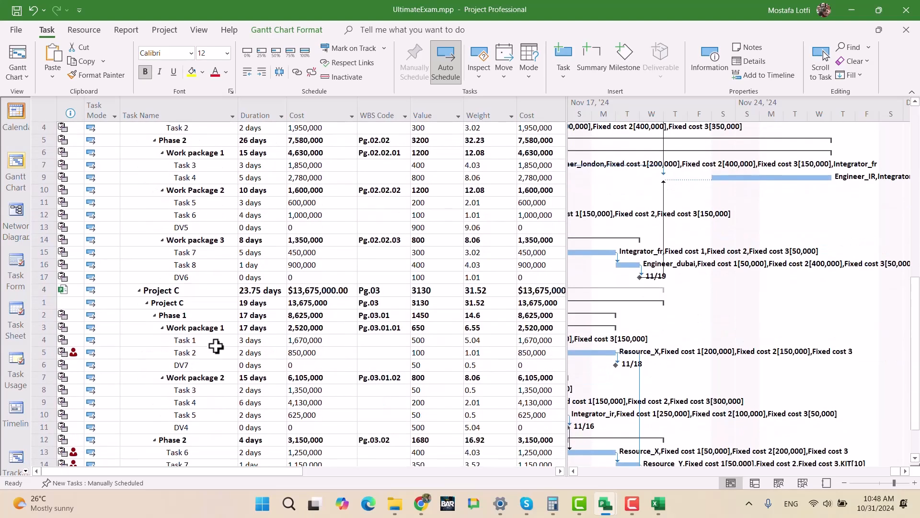
{"action": "scroll", "coordinate": [219, 417], "scroll_direction": "down", "scroll_amount": 3}
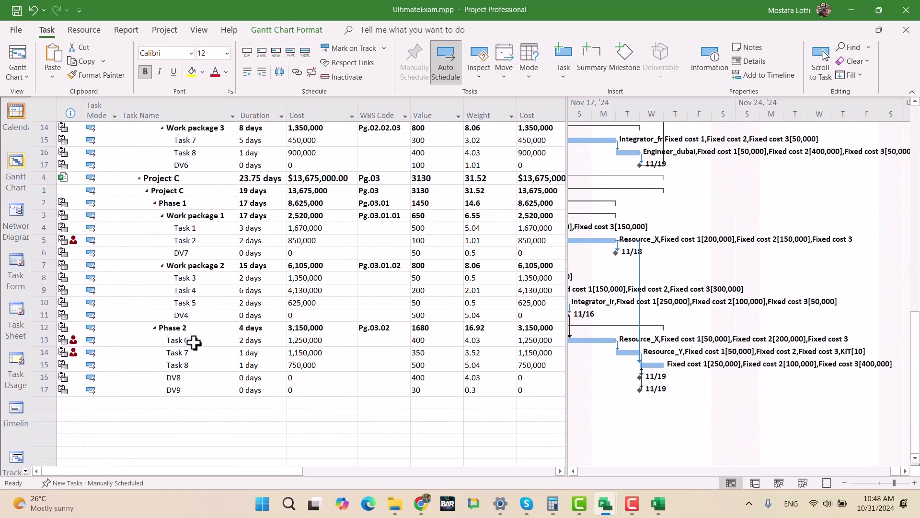
{"action": "left_click", "coordinate": [217, 339]}
{"action": "left_click", "coordinate": [828, 79]}
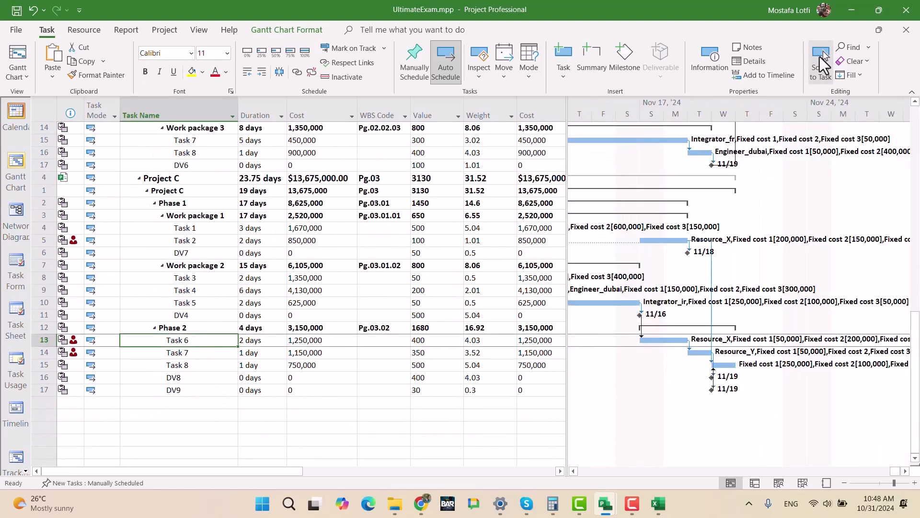
- Try moving Project C's Task 6 to start on Thu Nov 21, '24 while keeping its link to DV4, and undo the move
{"action": "left_click", "coordinate": [664, 341]}
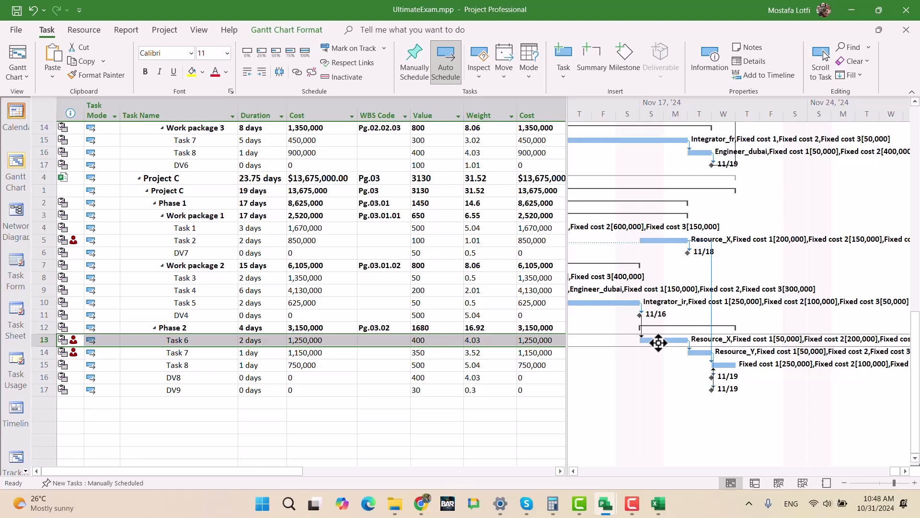
{"action": "left_click_drag", "start_coordinate": [659, 342], "coordinate": [750, 342]}
{"action": "left_click", "coordinate": [424, 271]}
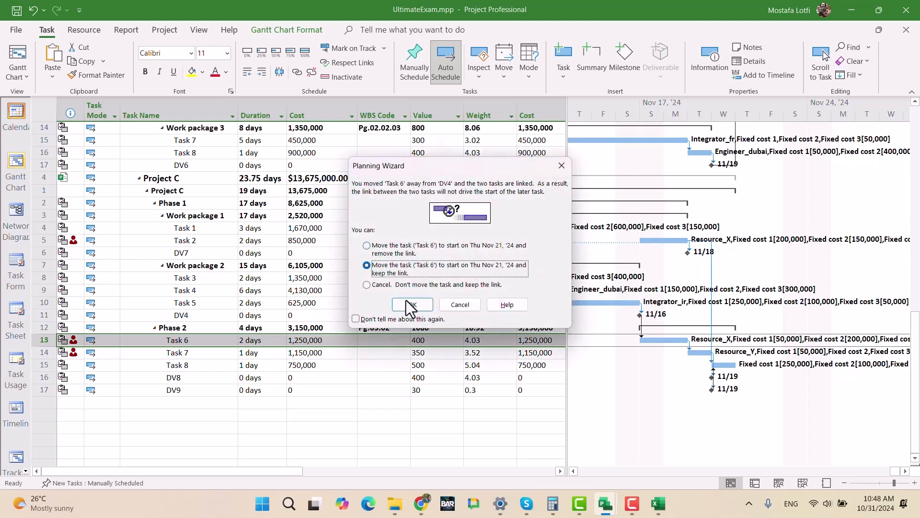
{"action": "left_click", "coordinate": [410, 304]}
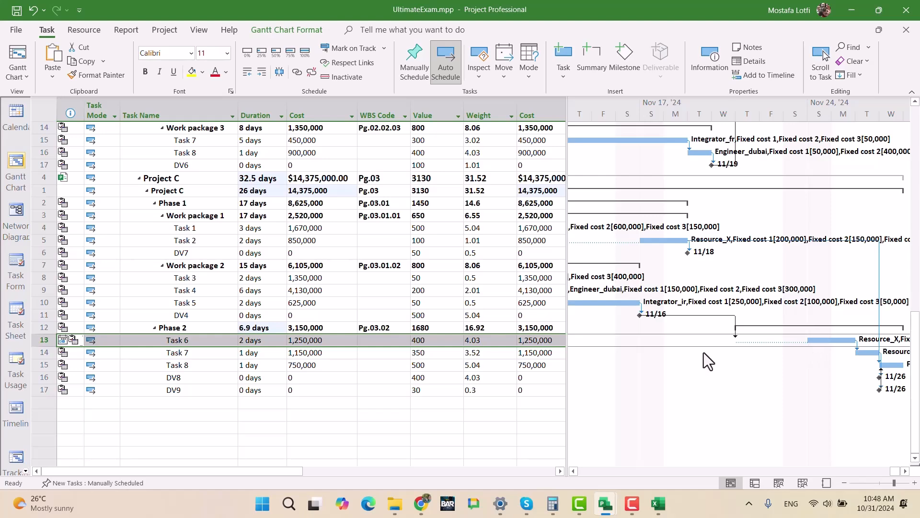
{"action": "scroll", "coordinate": [234, 267], "scroll_direction": "up", "scroll_amount": 12}
{"action": "scroll", "coordinate": [234, 267], "scroll_direction": "down", "scroll_amount": 12}
{"action": "key", "text": "ctrl+z"}
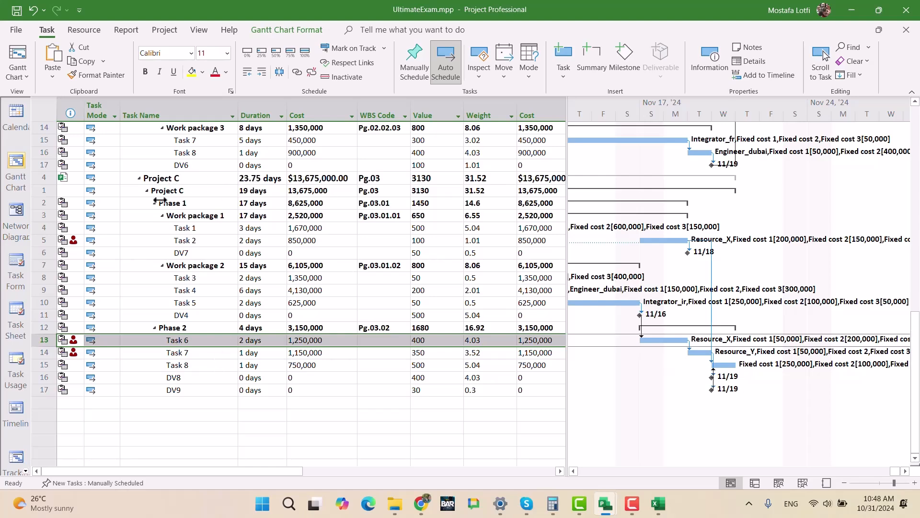
- Move Project C's Task 6 to start on Mon Nov 25, '24, keeping its link to DV4
{"action": "left_click", "coordinate": [257, 177]}
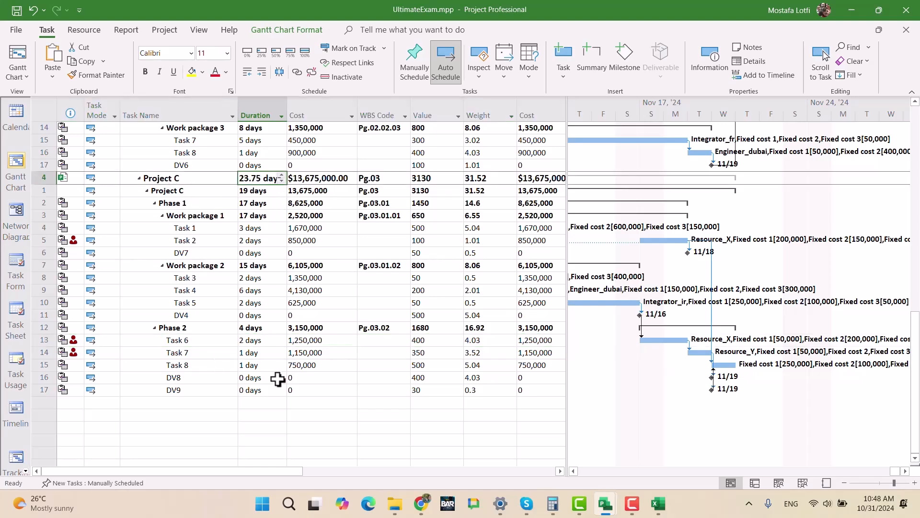
{"action": "left_click", "coordinate": [206, 341]}
{"action": "left_click_drag", "start_coordinate": [657, 339], "coordinate": [851, 344]}
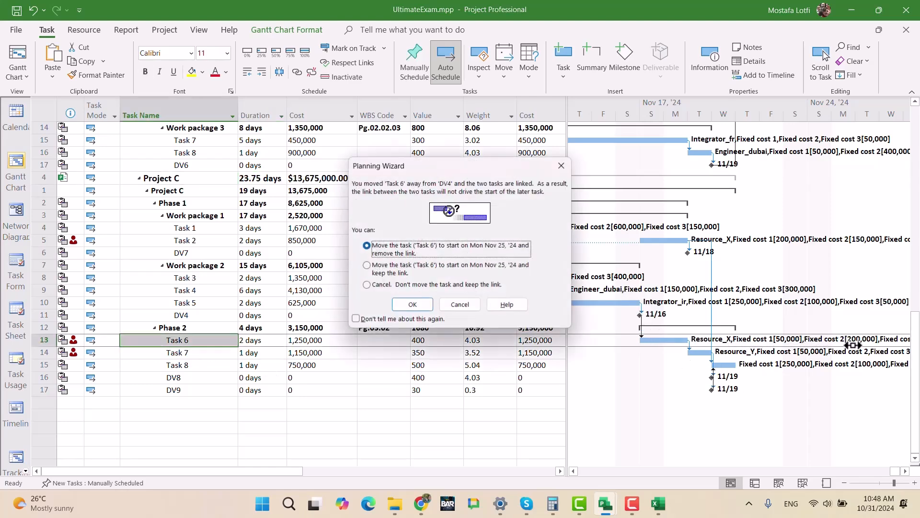
{"action": "key", "text": "Down"}
{"action": "left_click", "coordinate": [410, 304]}
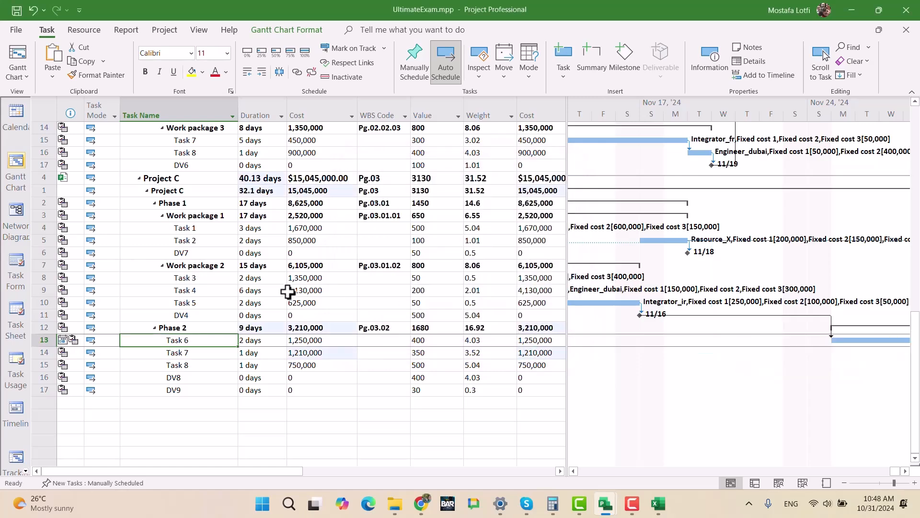
- Try shifting Task 6's bar to an earlier start on the timeline, and undo both Task 6 moves
{"action": "left_click_drag", "start_coordinate": [847, 340], "coordinate": [724, 338]}
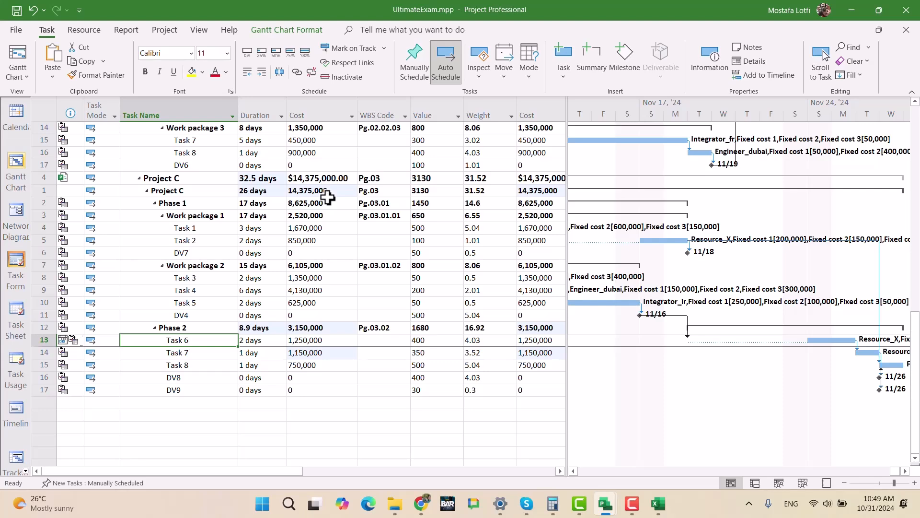
{"action": "key", "text": "ctrl+z"}
{"action": "key", "text": "ctrl+z"}
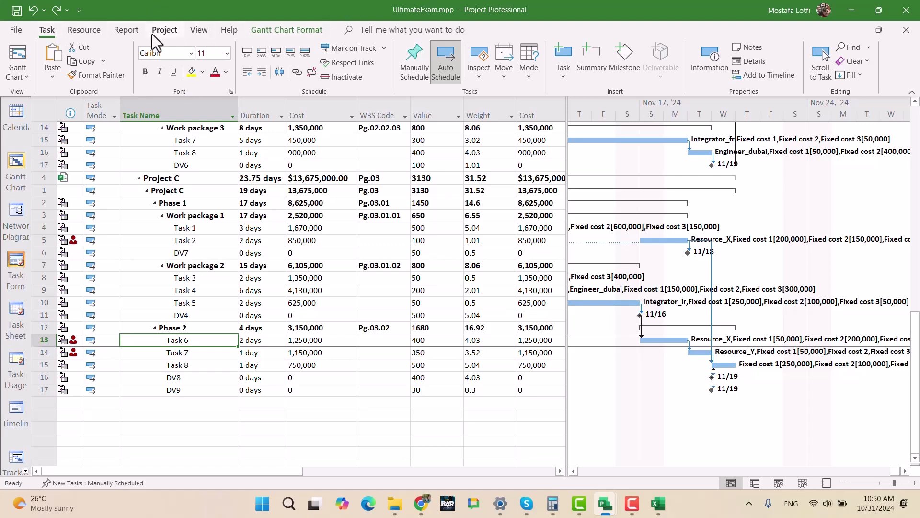
- Highlight the critical tasks in the Gantt chart, and try the Slack and Late Tasks display options
{"action": "left_click", "coordinate": [287, 30]}
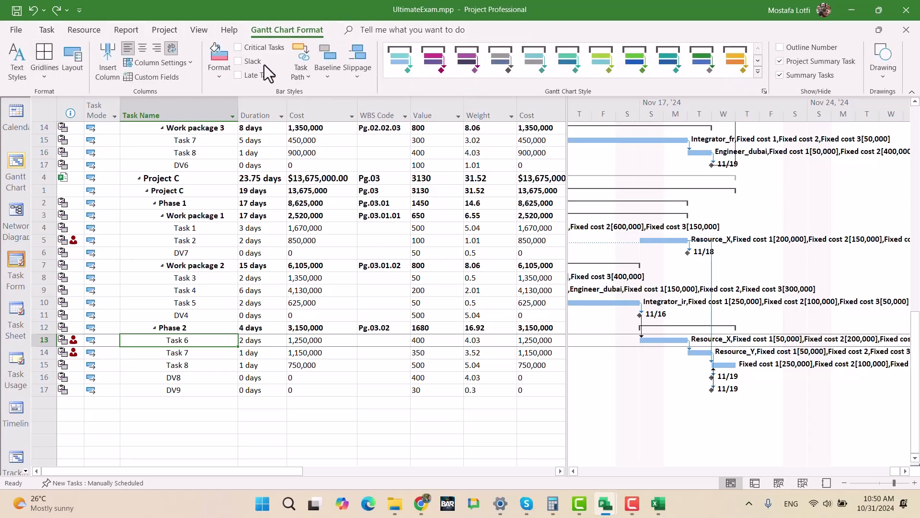
{"action": "left_click", "coordinate": [249, 47]}
{"action": "left_click", "coordinate": [241, 61]}
{"action": "left_click", "coordinate": [242, 62]}
{"action": "left_click", "coordinate": [239, 75]}
- Widen the timeline area and examine which tasks of Projects A, B and C are marked as critical
{"action": "scroll", "coordinate": [731, 397], "scroll_direction": "up", "scroll_amount": 15}
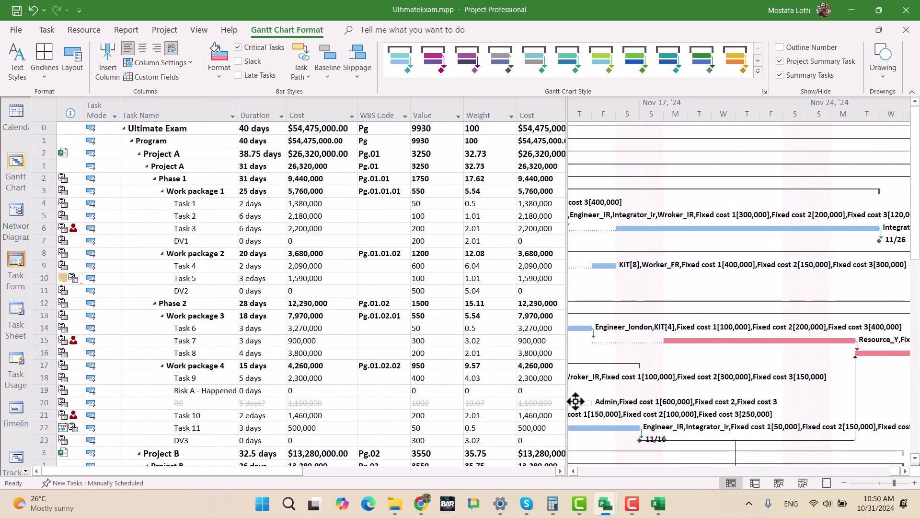
{"action": "left_click_drag", "start_coordinate": [566, 399], "coordinate": [452, 399]}
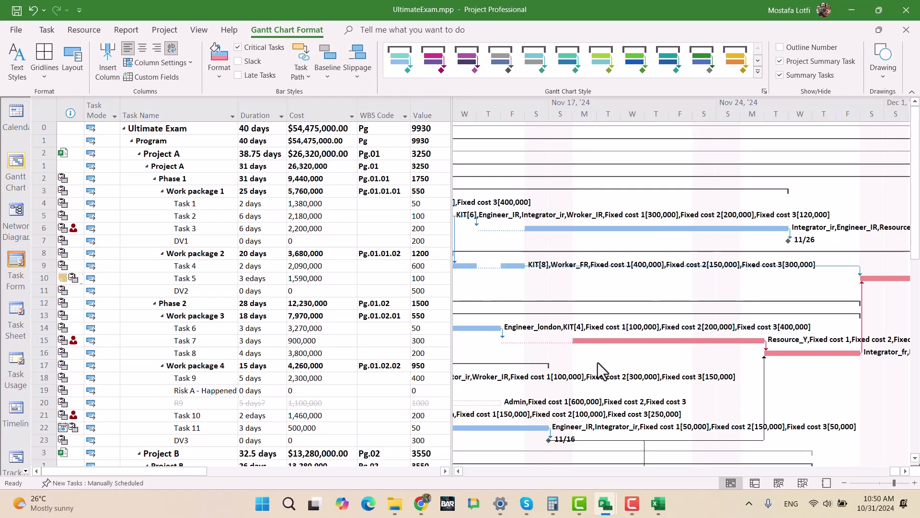
{"action": "scroll", "coordinate": [612, 376], "scroll_direction": "down", "scroll_amount": 8}
{"action": "scroll", "coordinate": [607, 370], "scroll_direction": "down", "scroll_amount": 9}
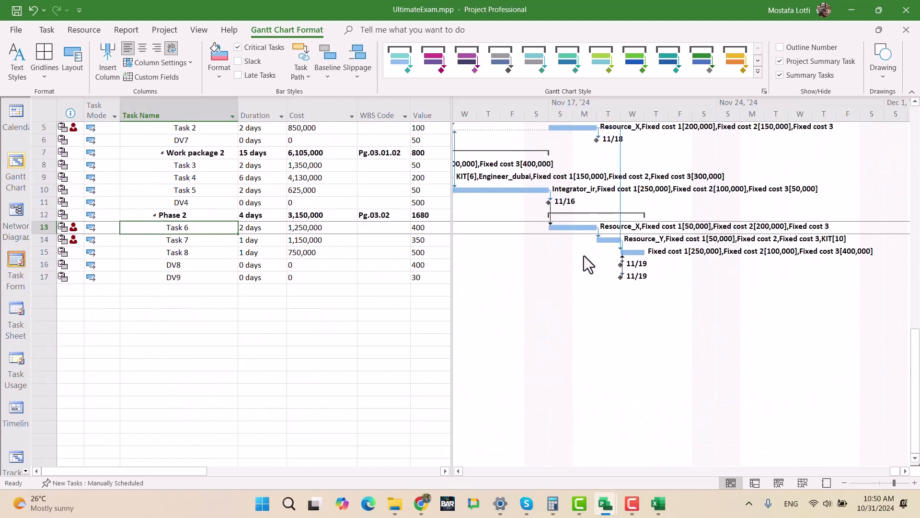
{"action": "scroll", "coordinate": [588, 254], "scroll_direction": "up", "scroll_amount": 2}
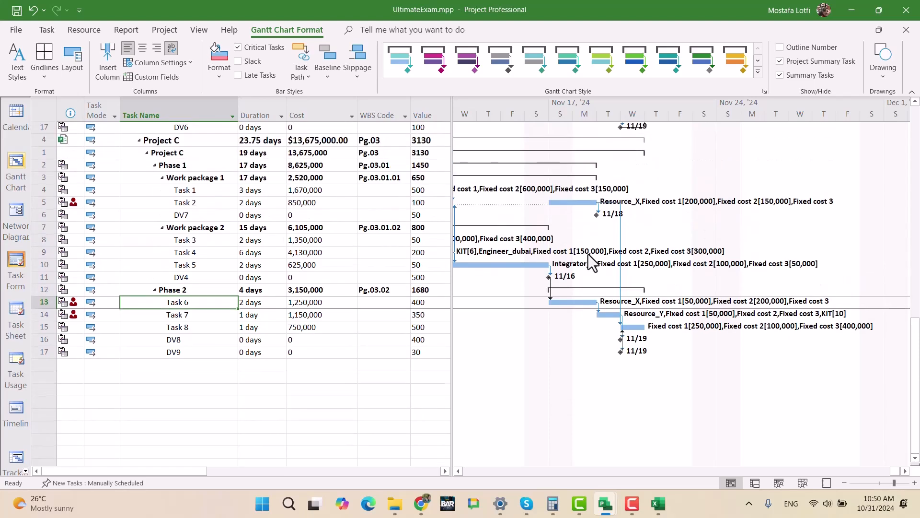
{"action": "scroll", "coordinate": [594, 267], "scroll_direction": "up", "scroll_amount": 3}
{"action": "scroll", "coordinate": [589, 288], "scroll_direction": "down", "scroll_amount": 3}
{"action": "scroll", "coordinate": [589, 295], "scroll_direction": "up", "scroll_amount": 4}
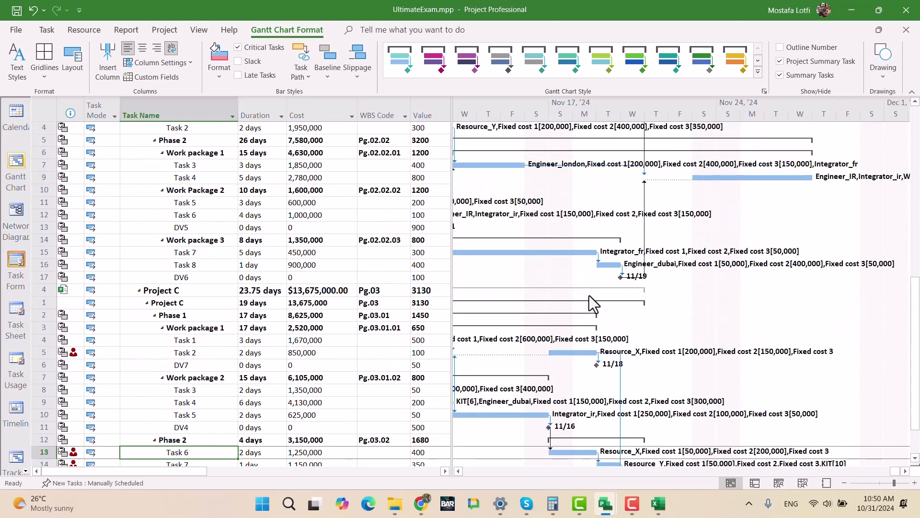
{"action": "scroll", "coordinate": [590, 295], "scroll_direction": "down", "scroll_amount": 3}
{"action": "scroll", "coordinate": [681, 342], "scroll_direction": "up", "scroll_amount": 5}
{"action": "scroll", "coordinate": [678, 344], "scroll_direction": "up", "scroll_amount": 8}
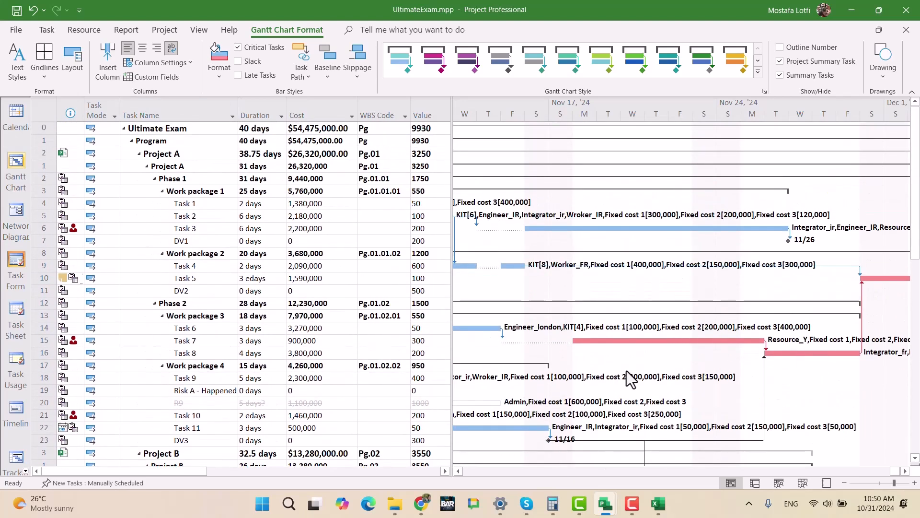
{"action": "scroll", "coordinate": [654, 389], "scroll_direction": "down", "scroll_amount": 1, "text": "ctrl"}
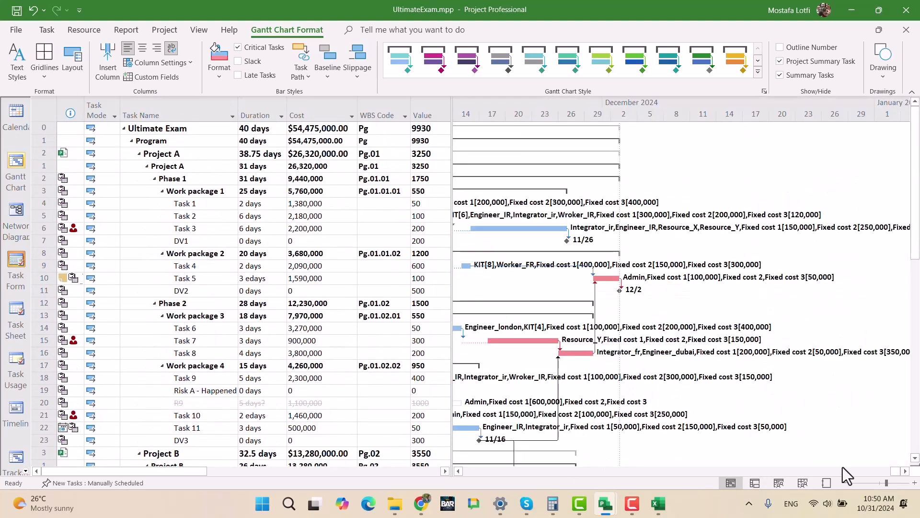
- Examine Project C's task bars and critical markings on the master timeline, zooming in around mid-November
{"action": "scroll", "coordinate": [870, 474], "scroll_direction": "left", "scroll_amount": 4}
{"action": "scroll", "coordinate": [899, 480], "scroll_direction": "right", "scroll_amount": 4}
{"action": "scroll", "coordinate": [703, 387], "scroll_direction": "down", "scroll_amount": 3}
{"action": "scroll", "coordinate": [700, 393], "scroll_direction": "down", "scroll_amount": 12}
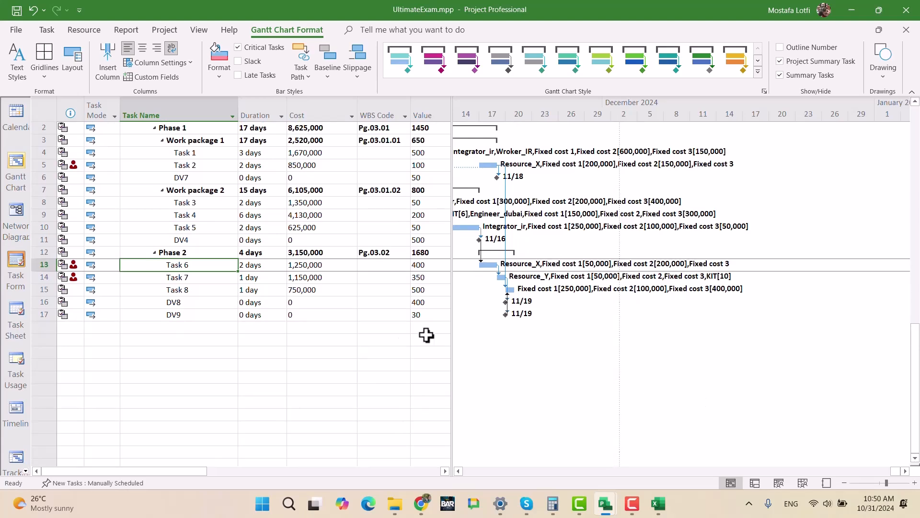
{"action": "scroll", "coordinate": [643, 355], "scroll_direction": "up", "scroll_amount": 2}
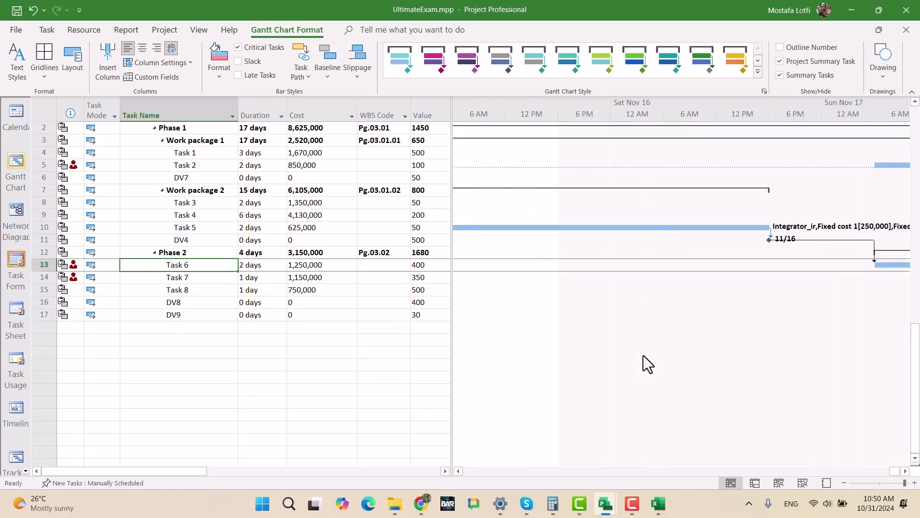
{"action": "scroll", "coordinate": [643, 355], "scroll_direction": "down", "scroll_amount": 2}
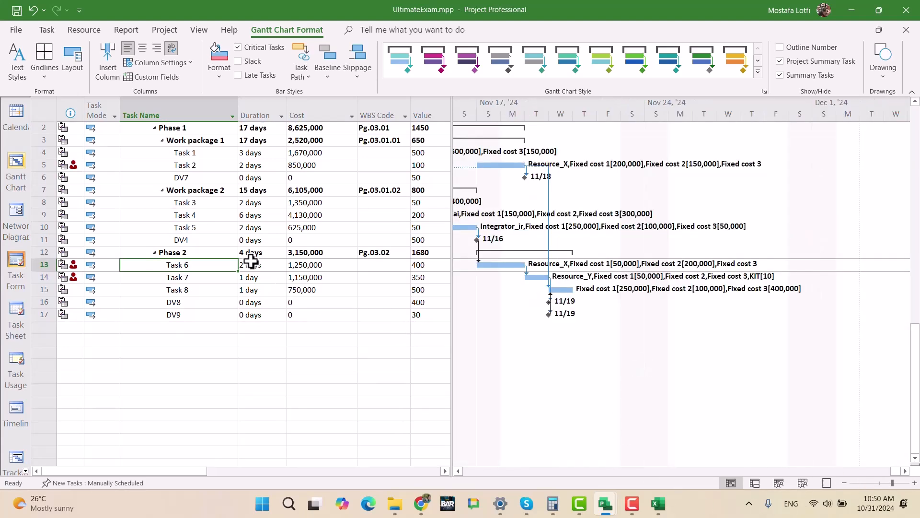
{"action": "scroll", "coordinate": [226, 246], "scroll_direction": "up", "scroll_amount": 2}
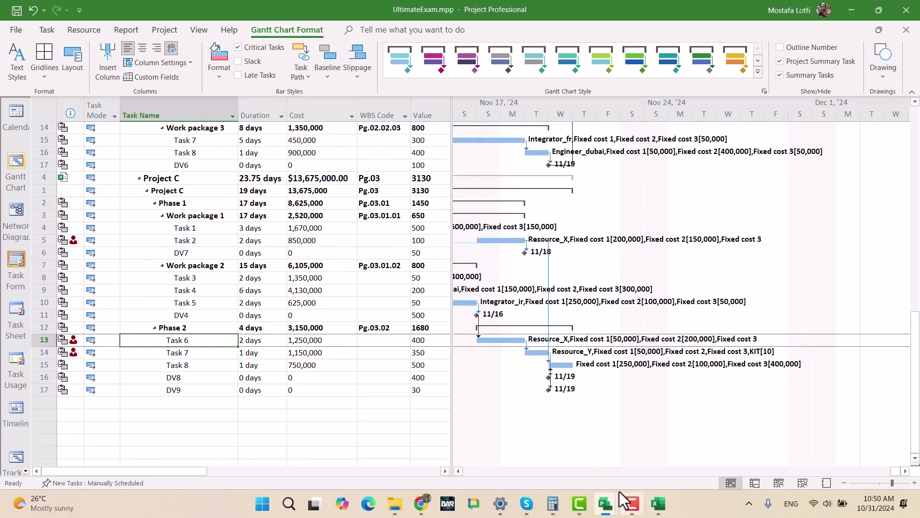
- Switch to ProjectC.mpp and remove the 01_NOT SUMMARY filter so that all rows are listed
{"action": "mouse_move", "coordinate": [606, 504]}
{"action": "left_click", "coordinate": [742, 439]}
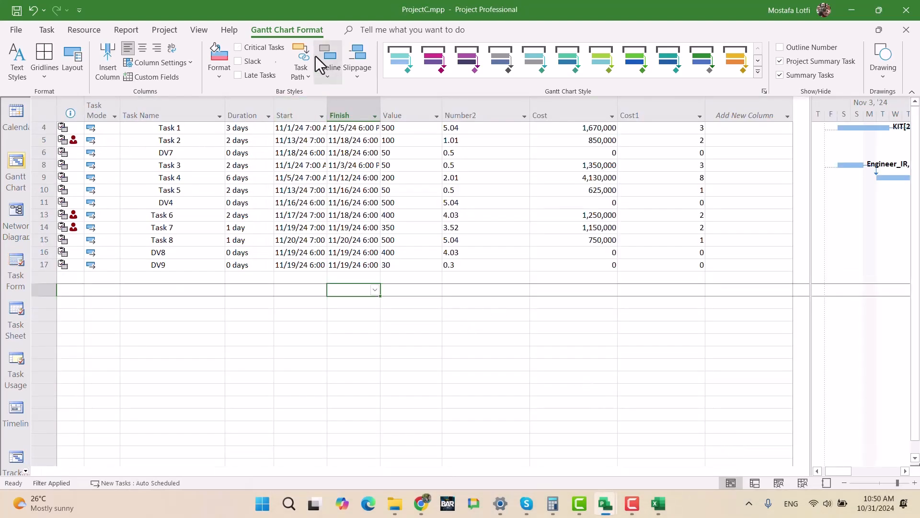
{"action": "left_click", "coordinate": [200, 30]}
{"action": "left_click", "coordinate": [449, 47]}
{"action": "left_click", "coordinate": [448, 48]}
{"action": "left_click", "coordinate": [448, 61]}
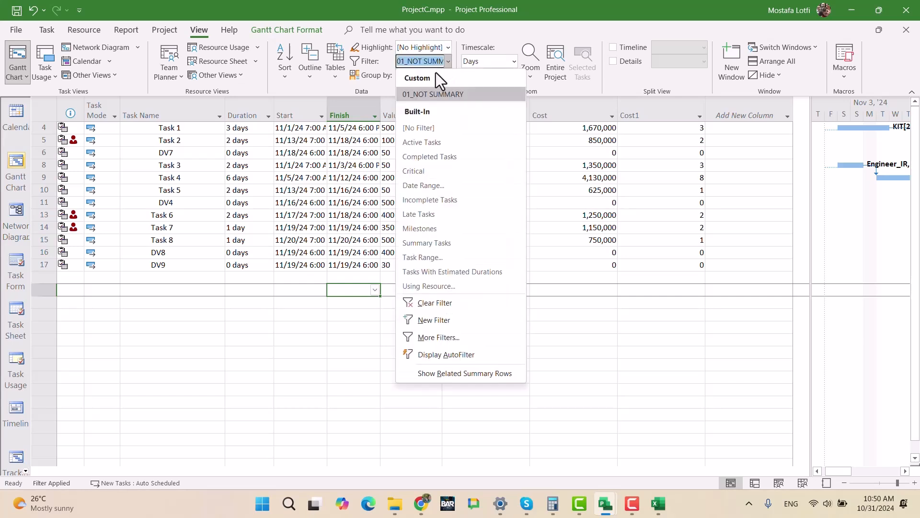
{"action": "left_click", "coordinate": [422, 122]}
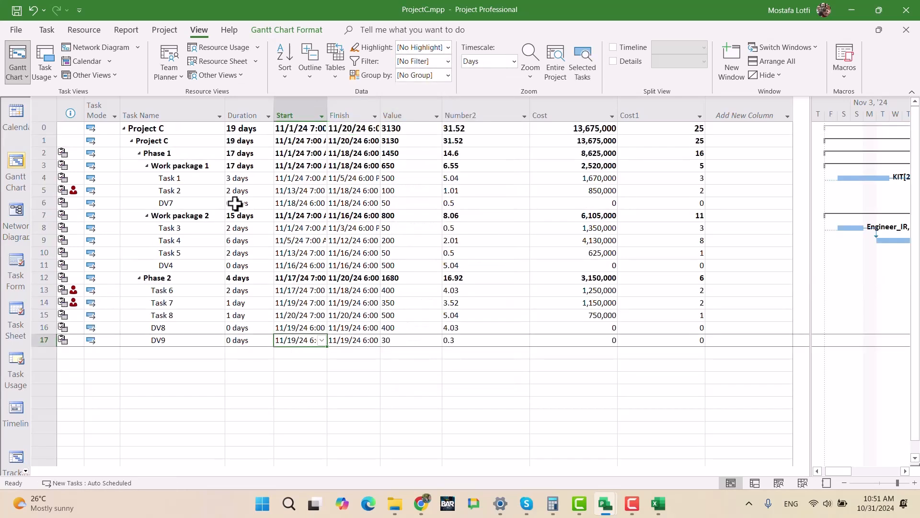
- Bring Task 6's bar into view in a widened Gantt chart area and highlight the critical tasks
{"action": "left_click", "coordinate": [190, 290]}
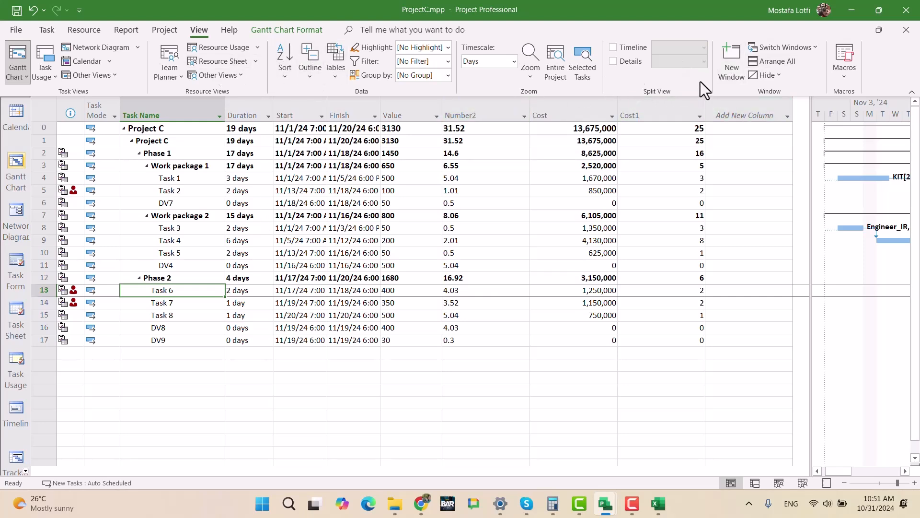
{"action": "left_click", "coordinate": [43, 27]}
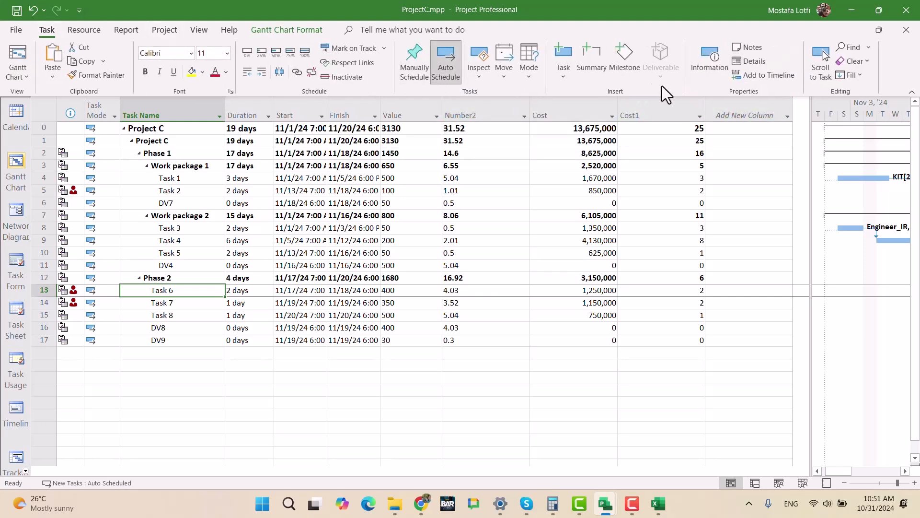
{"action": "left_click", "coordinate": [818, 74]}
{"action": "left_click_drag", "start_coordinate": [813, 267], "coordinate": [383, 233]}
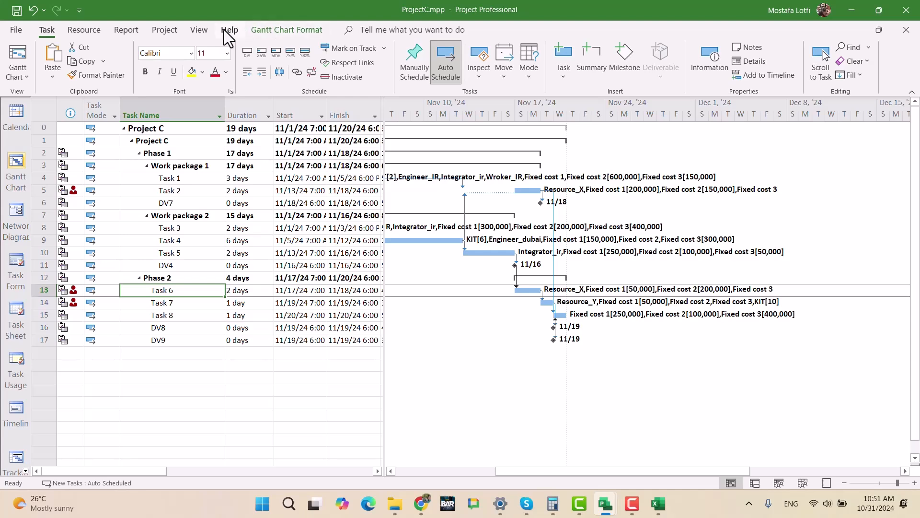
{"action": "left_click", "coordinate": [295, 30]}
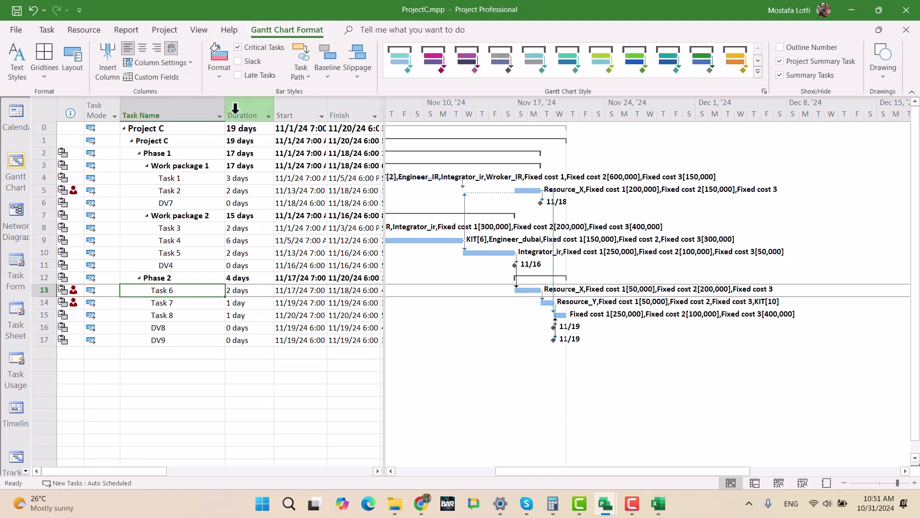
{"action": "left_click", "coordinate": [241, 388]}
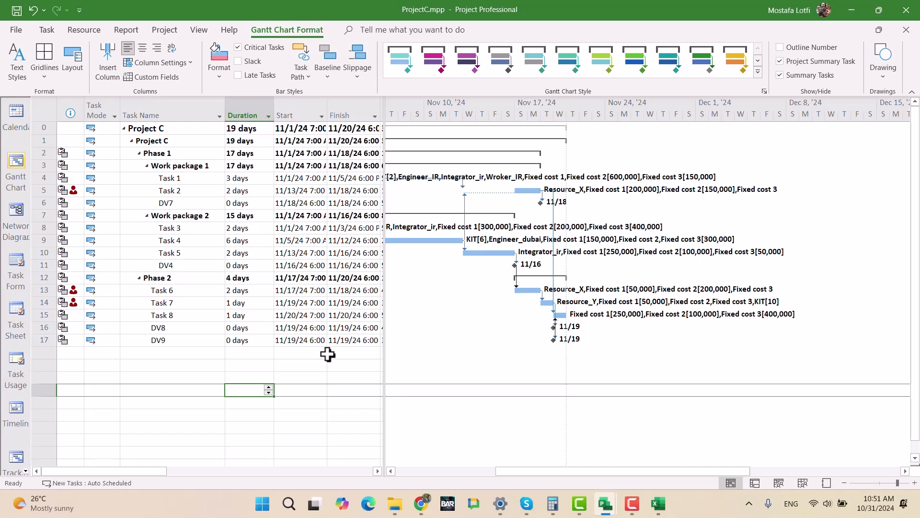
{"action": "left_click", "coordinate": [187, 291]}
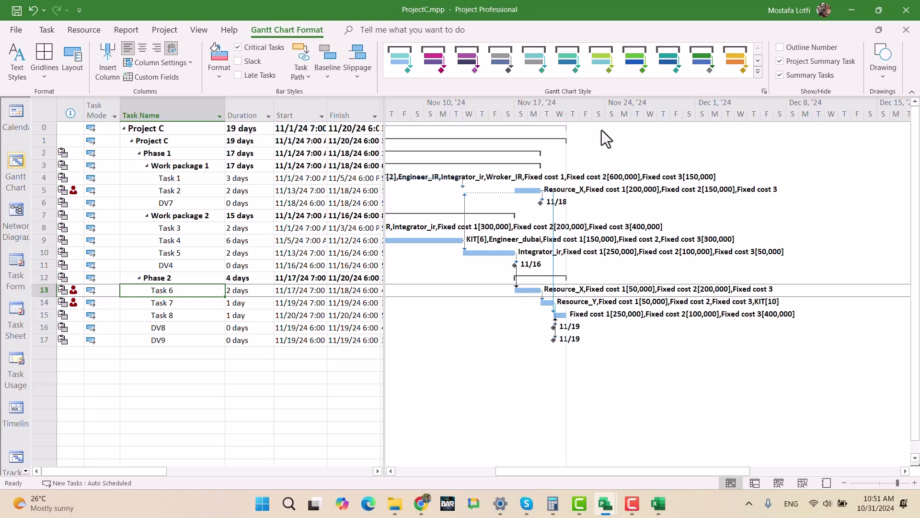
- Assign the Project Calendar to the Project C summary rows and Phase 1, with Scheduling ignores resource calendars turned off
{"action": "left_click_drag", "start_coordinate": [44, 128], "coordinate": [44, 153]}
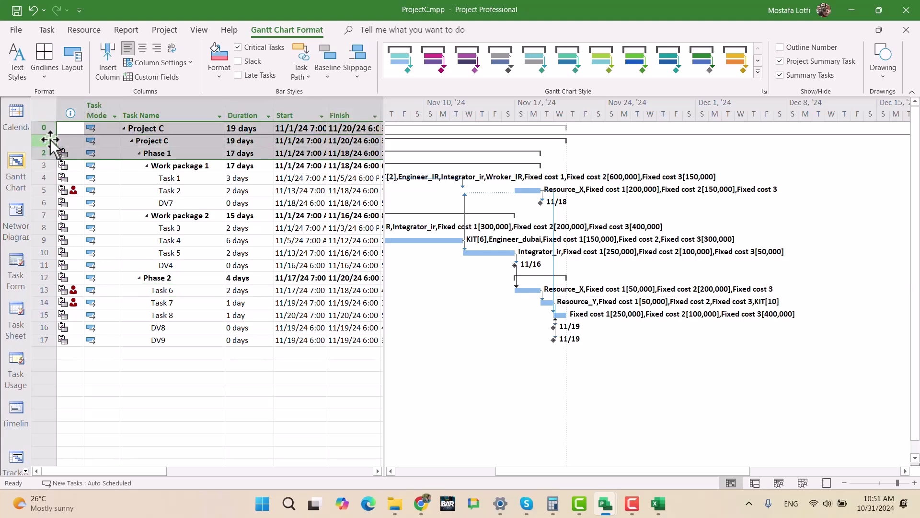
{"action": "right_click", "coordinate": [52, 140]}
{"action": "left_click", "coordinate": [98, 367]}
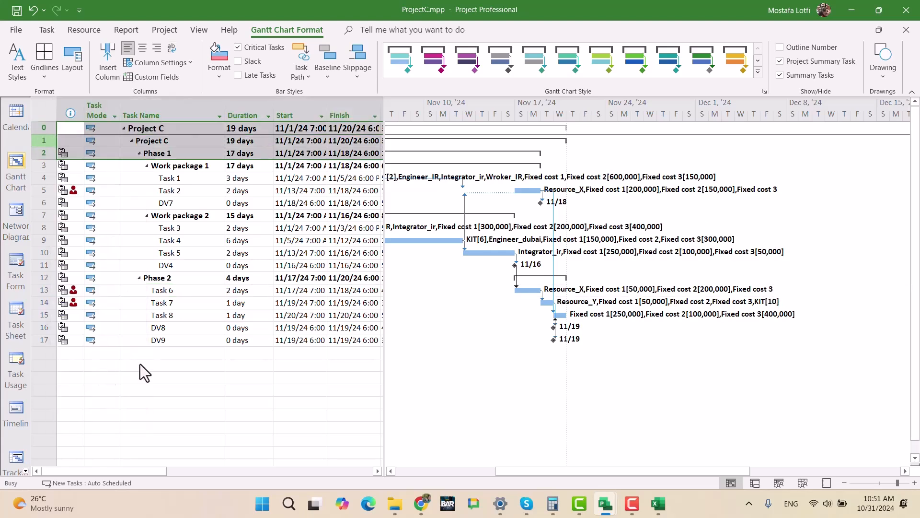
{"action": "left_click", "coordinate": [410, 154]}
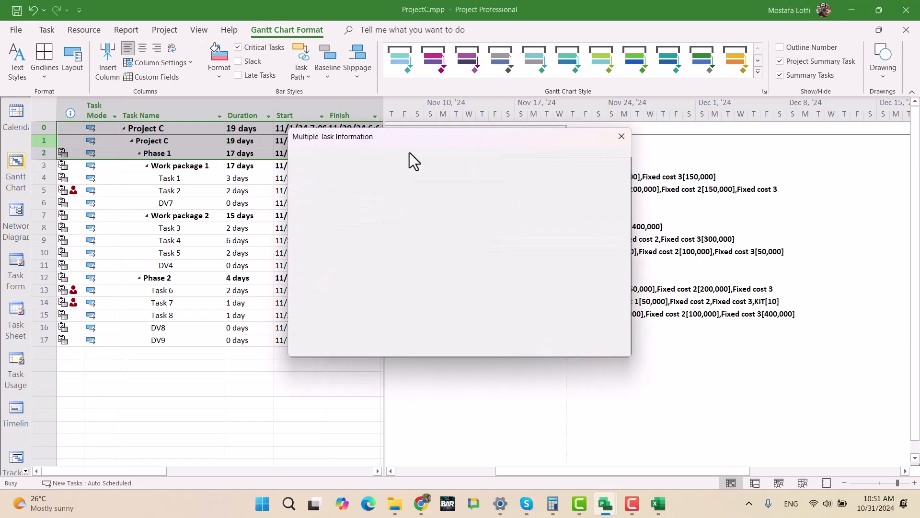
{"action": "left_click", "coordinate": [453, 262]}
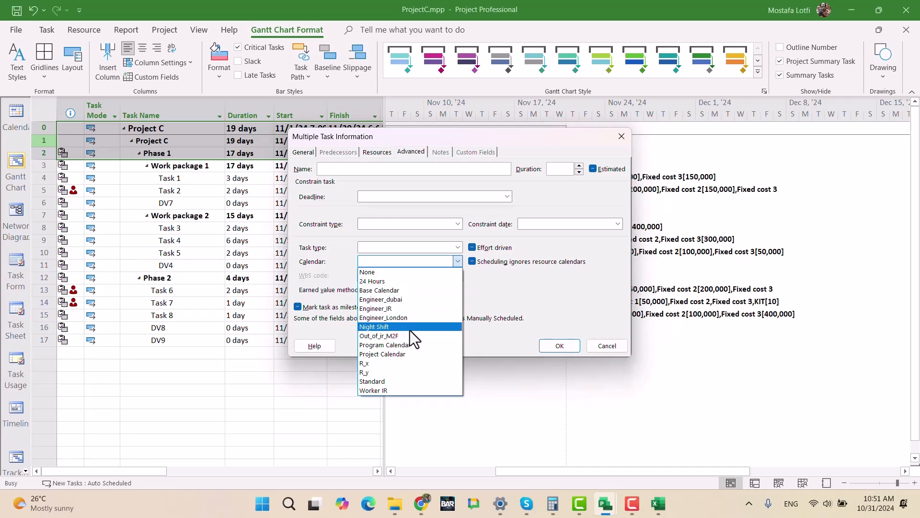
{"action": "left_click", "coordinate": [410, 354]}
{"action": "left_click", "coordinate": [473, 260]}
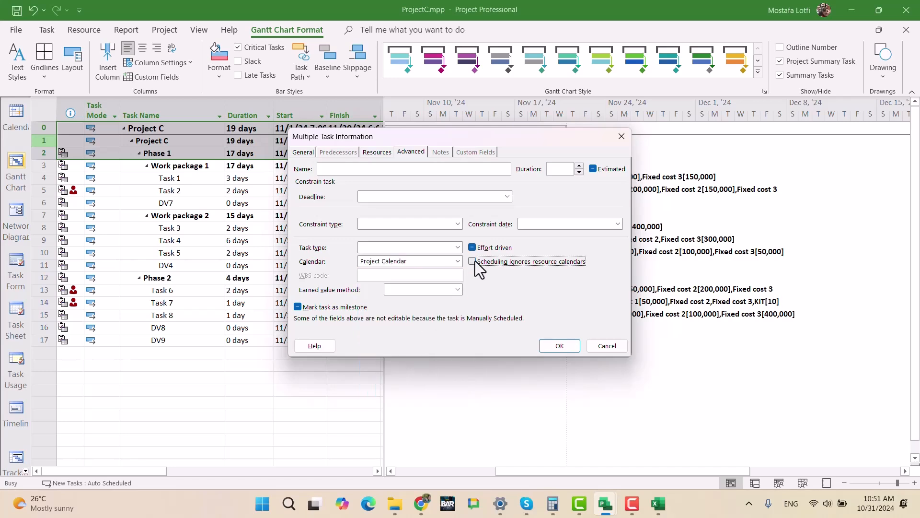
{"action": "left_click", "coordinate": [559, 347]}
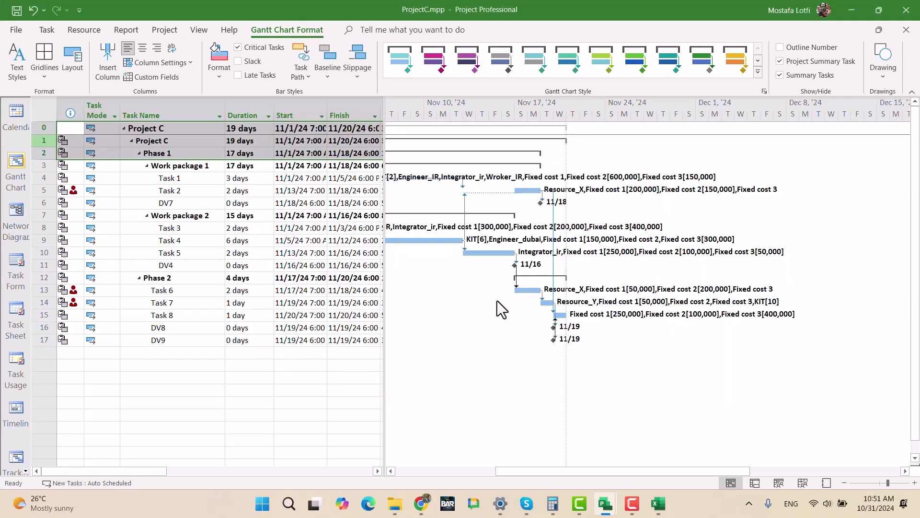
- Examine the bars and links of Phase 2, especially Task 6 and Task 7
{"action": "scroll", "coordinate": [591, 364], "scroll_direction": "down", "scroll_amount": 1}
{"action": "scroll", "coordinate": [554, 375], "scroll_direction": "up", "scroll_amount": 1}
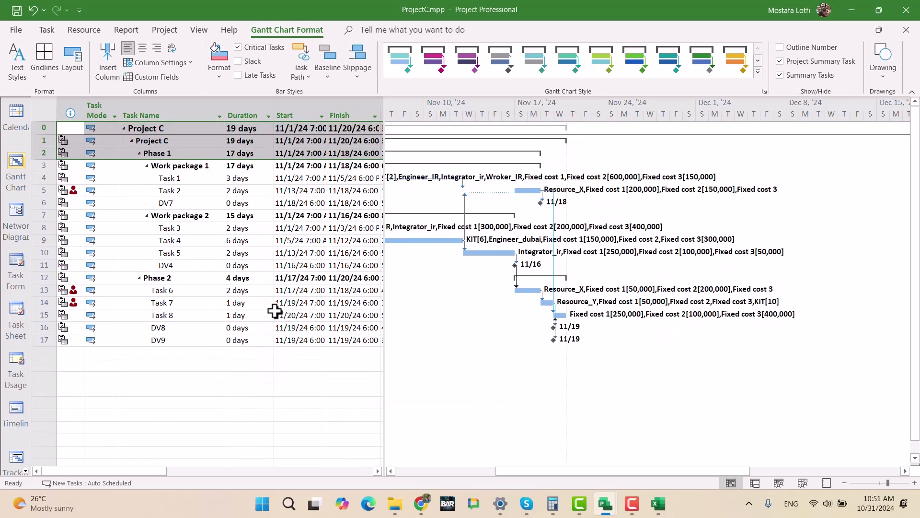
{"action": "left_click", "coordinate": [234, 304]}
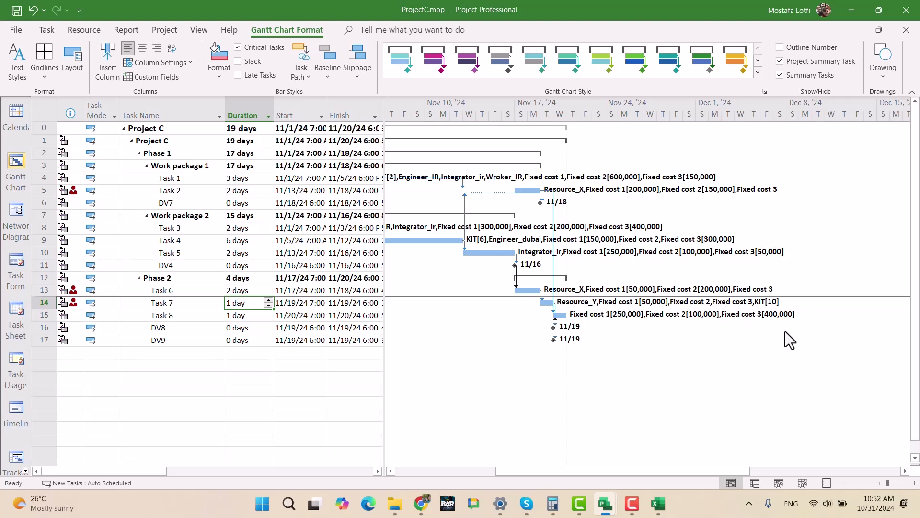
{"action": "right_click", "coordinate": [497, 336]}
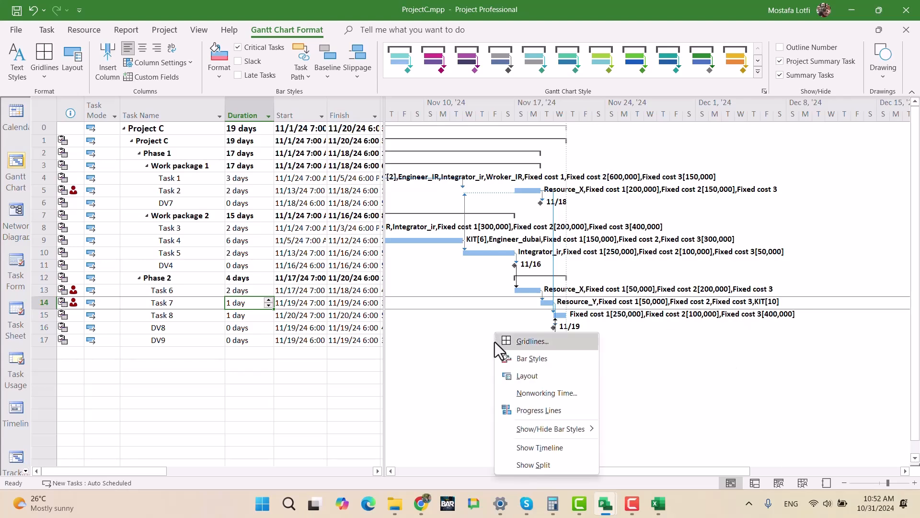
{"action": "left_click", "coordinate": [651, 375]}
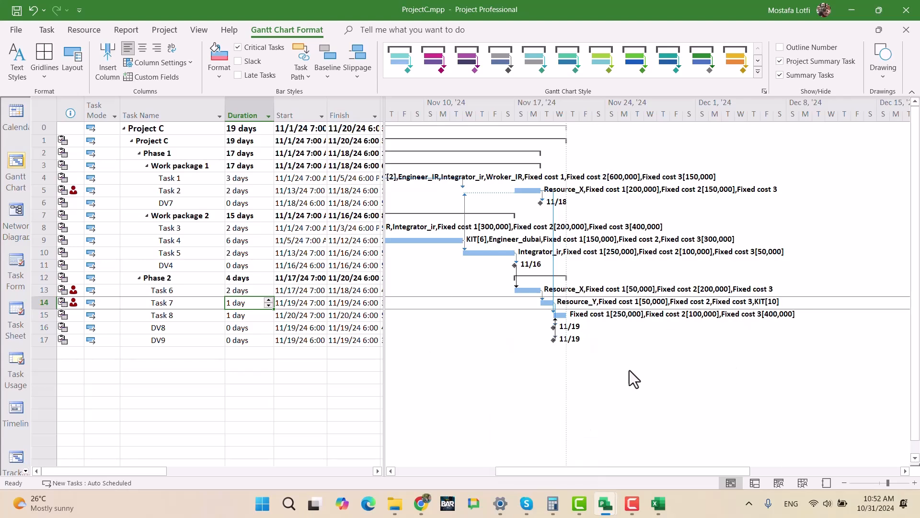
{"action": "scroll", "coordinate": [544, 387], "scroll_direction": "down", "scroll_amount": 1}
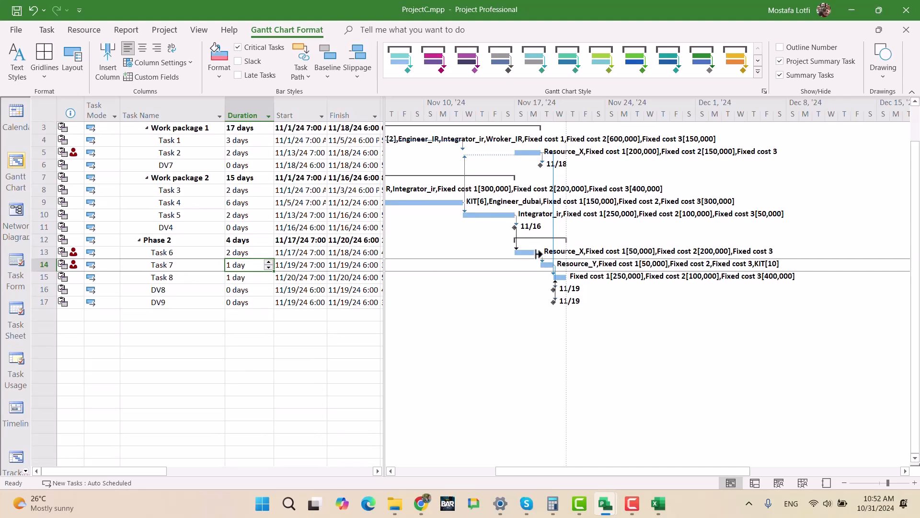
{"action": "scroll", "coordinate": [591, 277], "scroll_direction": "up", "scroll_amount": 1}
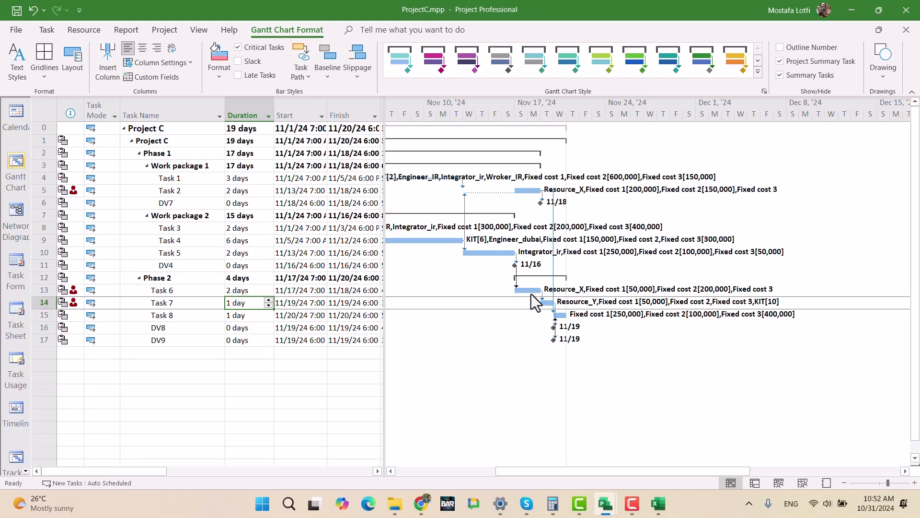
{"action": "left_click", "coordinate": [545, 303]}
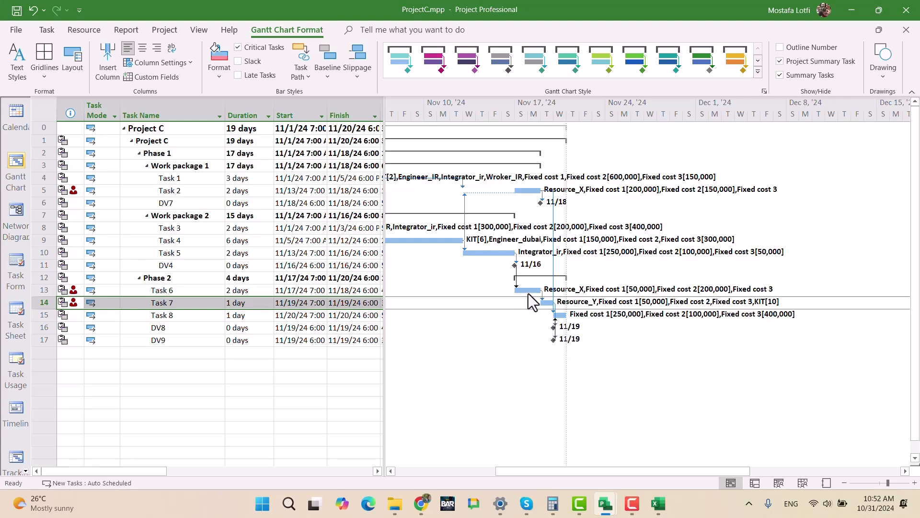
- Set a 3-day lag on the Finish-to-Start link from DV4 to Task 6
{"action": "left_click", "coordinate": [191, 291]}
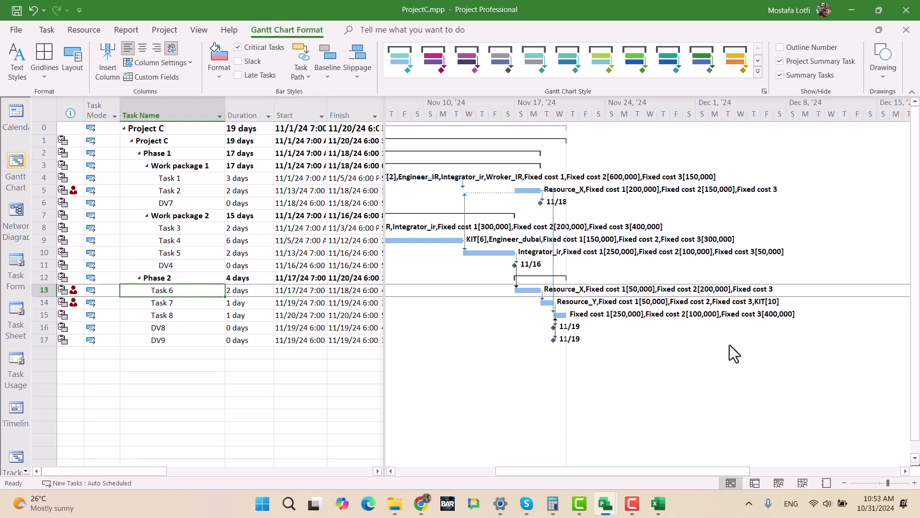
{"action": "double_click", "coordinate": [517, 272]}
{"action": "left_click", "coordinate": [528, 257]}
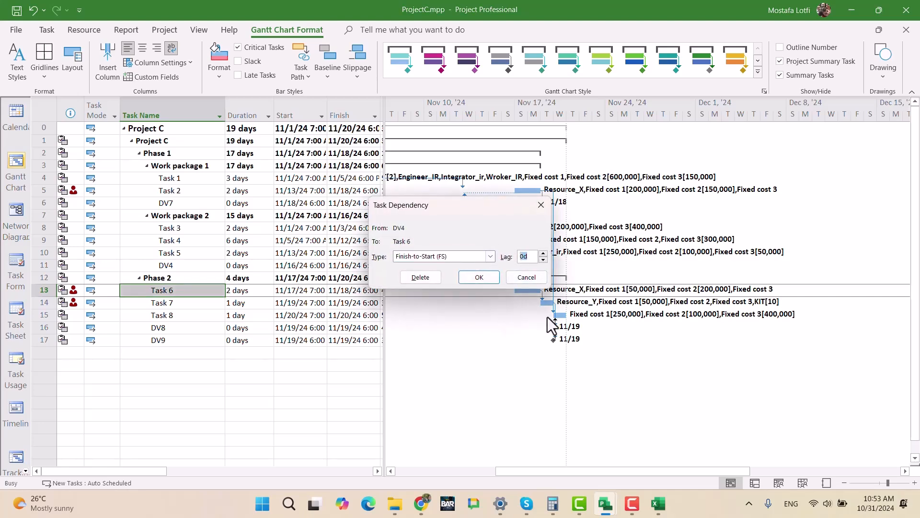
{"action": "type", "text": "3"}
{"action": "key", "text": "Return"}
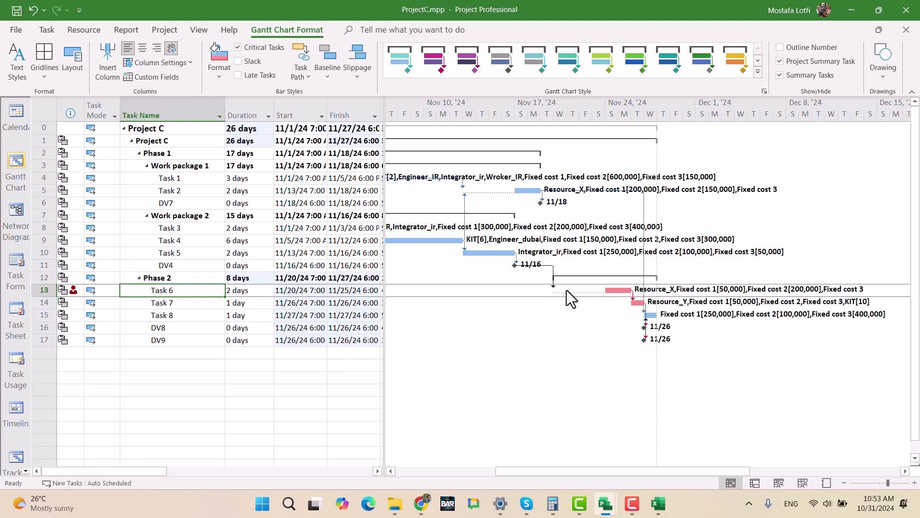
- Try a 4-day lag on the link from DV4 to Task 6, and undo the lag changes
{"action": "double_click", "coordinate": [554, 280]}
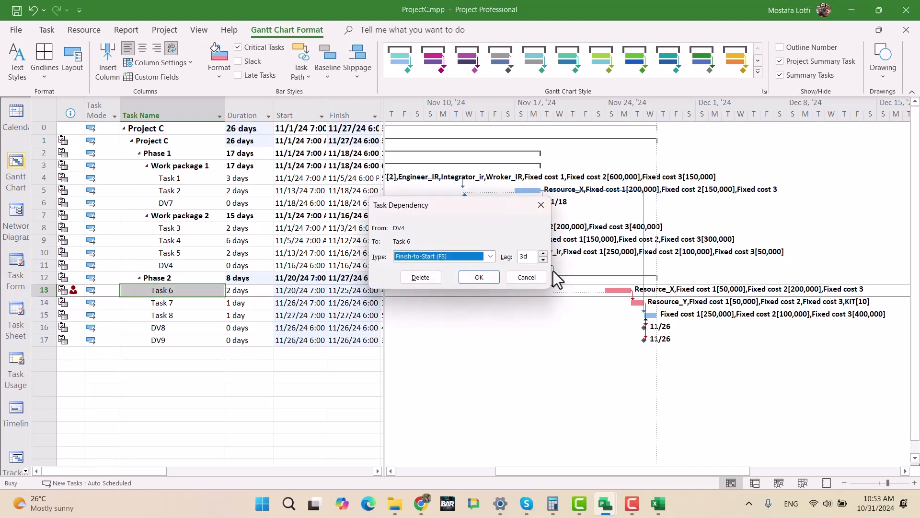
{"action": "key", "text": "Tab"}
{"action": "type", "text": "4"}
{"action": "left_click", "coordinate": [487, 281]}
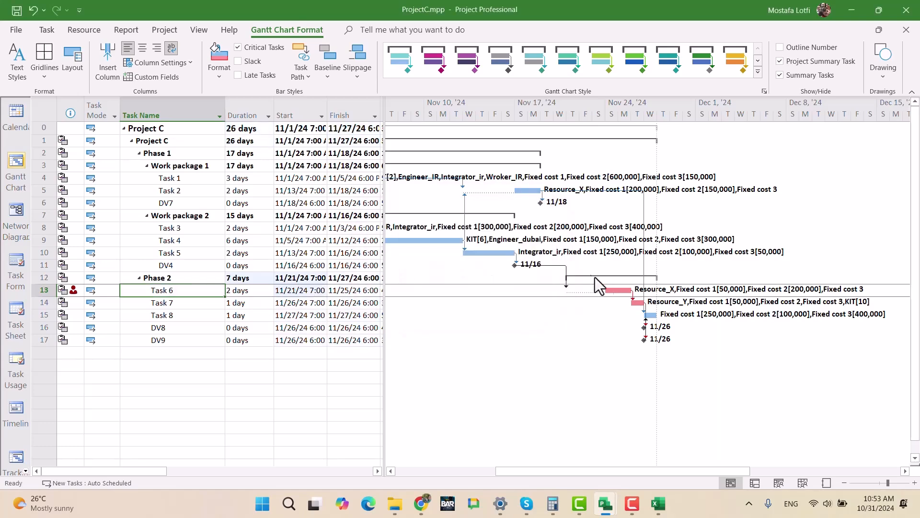
{"action": "key", "text": "ctrl+z"}
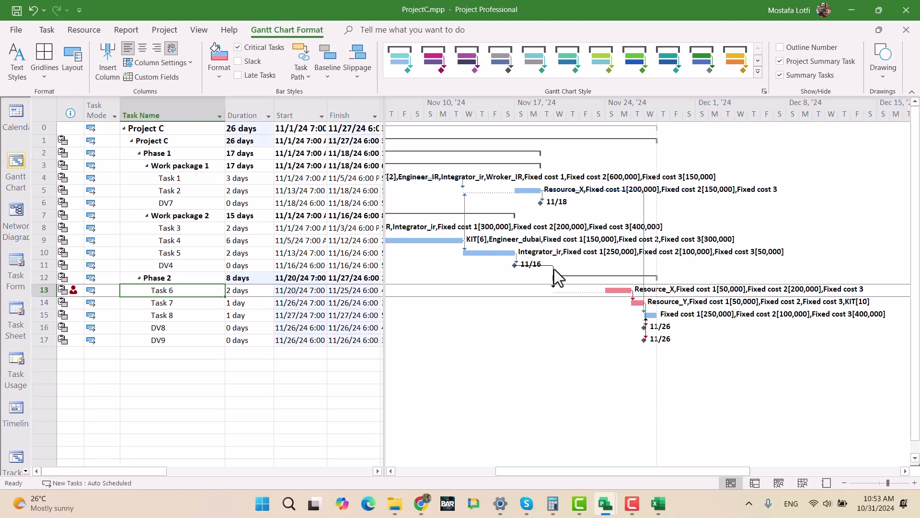
- Set the lag on the Finish-to-Start link from DV4 to Task 6 to 5 days
{"action": "double_click", "coordinate": [516, 271]}
{"action": "double_click", "coordinate": [526, 257]}
{"action": "type", "text": "5"}
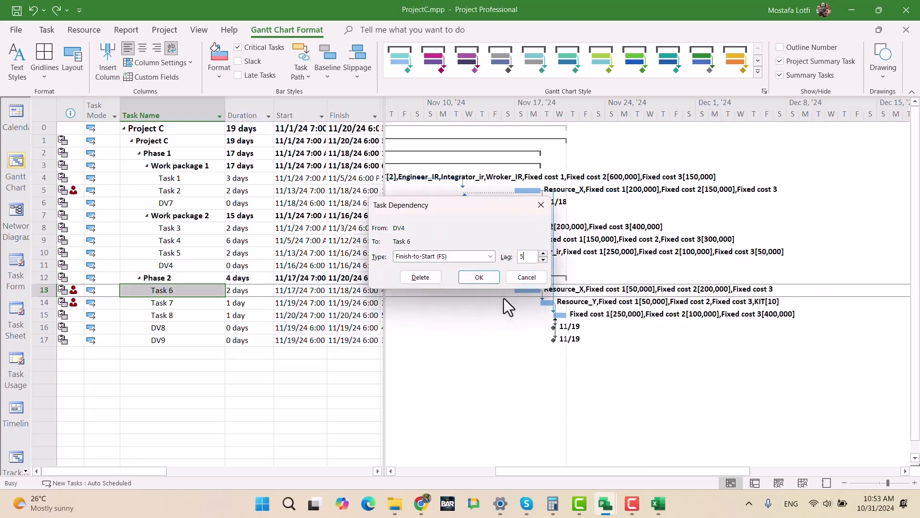
{"action": "left_click", "coordinate": [479, 277]}
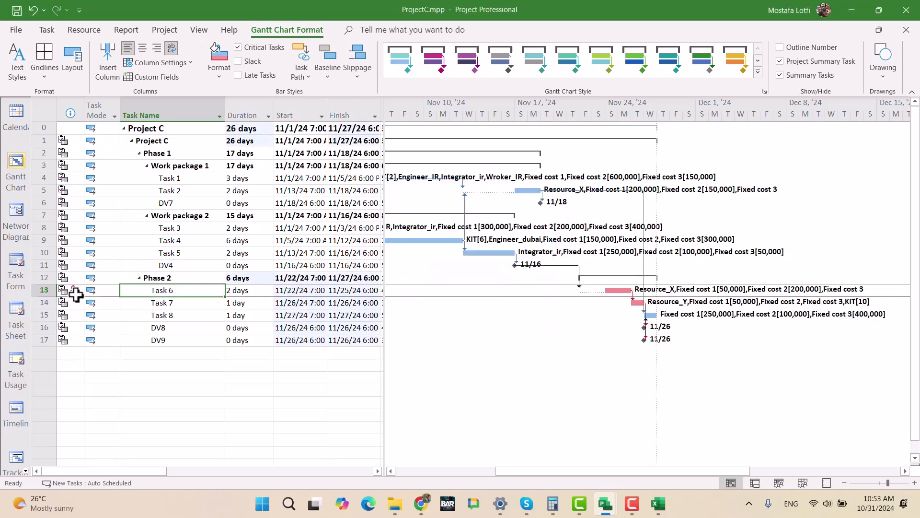
{"action": "mouse_move", "coordinate": [75, 292]}
- Try a 6-day lag on the Finish-to-Start link from DV4 to Task 6
{"action": "double_click", "coordinate": [566, 267]}
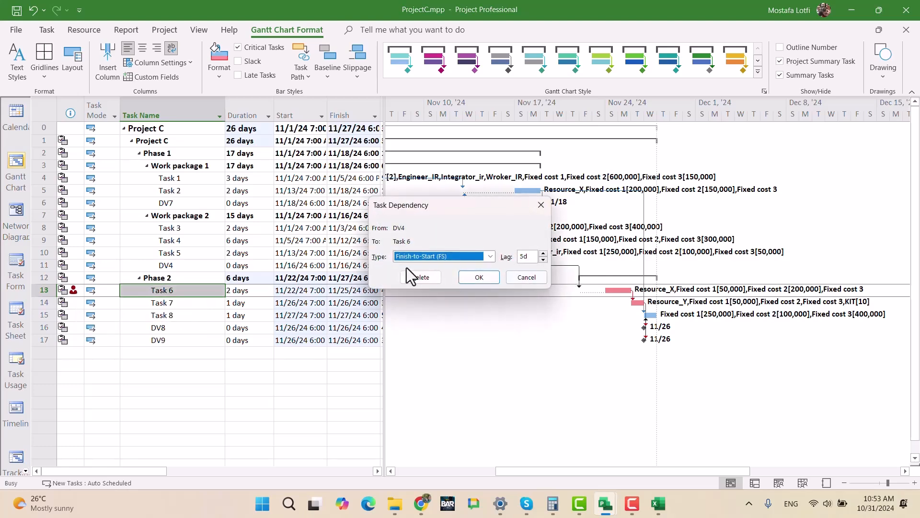
{"action": "double_click", "coordinate": [525, 256]}
{"action": "left_click", "coordinate": [485, 278]}
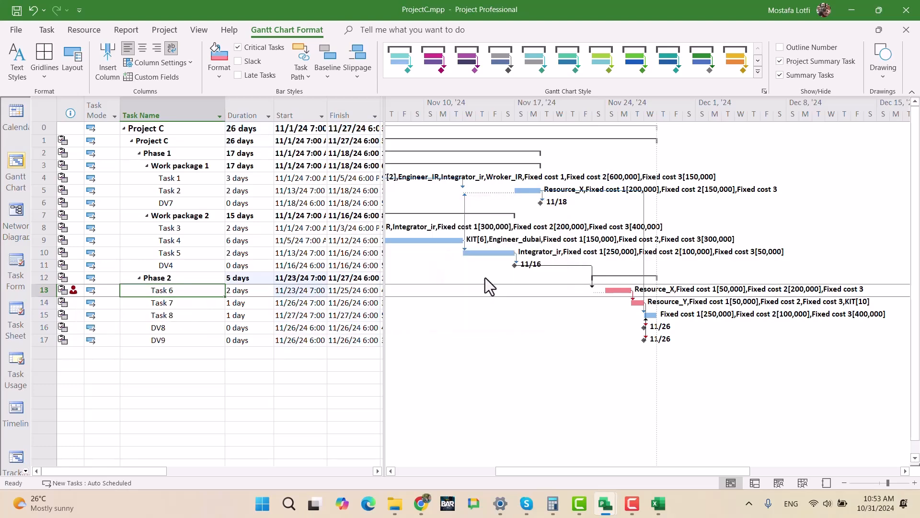
- Try a 10-day lag on the Finish-to-Start link from DV4 to Task 6
{"action": "double_click", "coordinate": [564, 266]}
{"action": "left_click", "coordinate": [544, 253]}
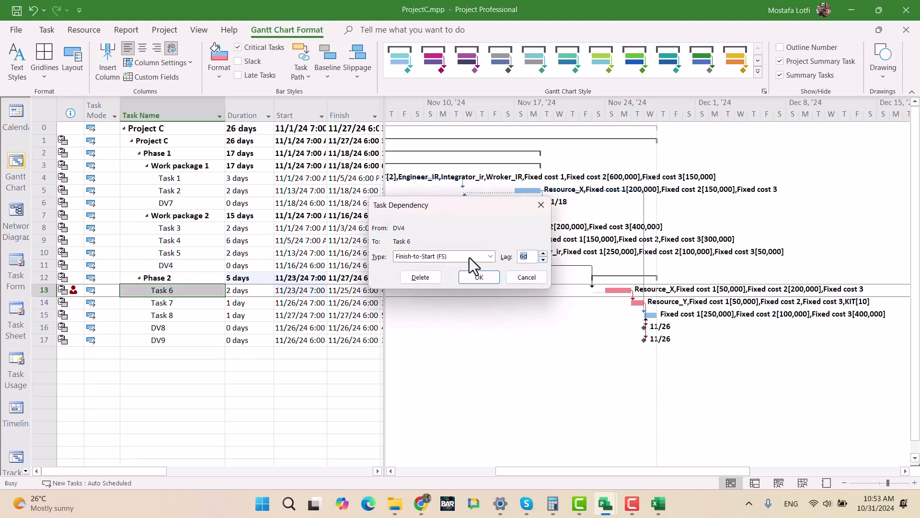
{"action": "type", "text": "10"}
{"action": "key", "text": "Return"}
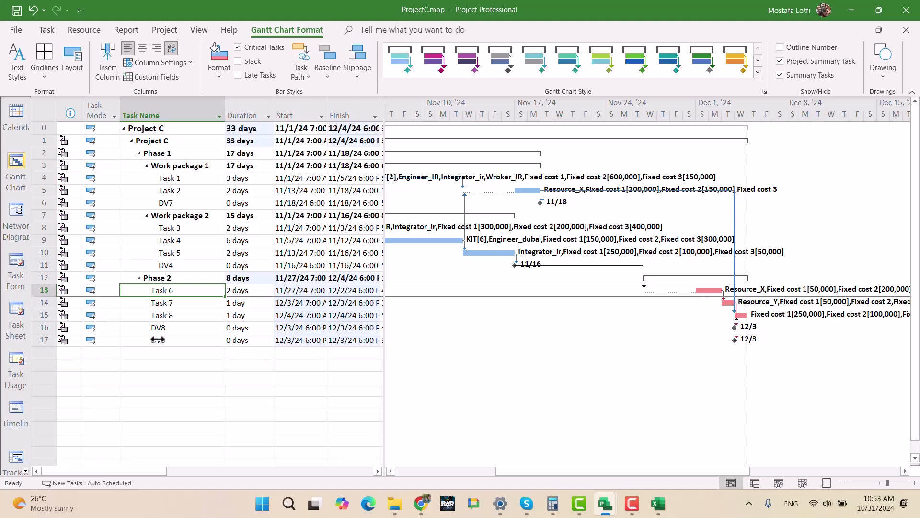
- Switch to UltimateExam.mpp and examine the program's duration, cost and overallocation indicators with Project C's delayed Phase 2
{"action": "scroll", "coordinate": [179, 335], "scroll_direction": "down", "scroll_amount": 2}
{"action": "scroll", "coordinate": [253, 264], "scroll_direction": "up", "scroll_amount": 2}
{"action": "mouse_move", "coordinate": [611, 509]}
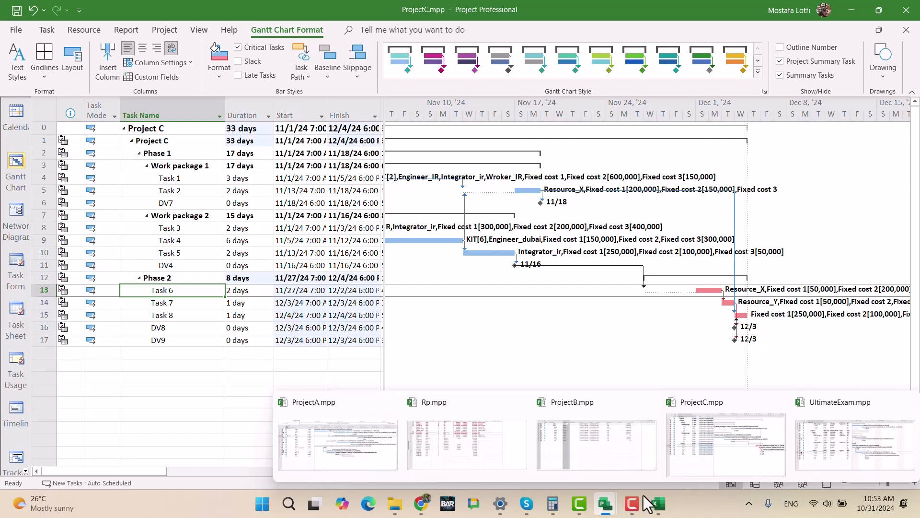
{"action": "left_click", "coordinate": [856, 445]}
{"action": "scroll", "coordinate": [267, 357], "scroll_direction": "up", "scroll_amount": 15}
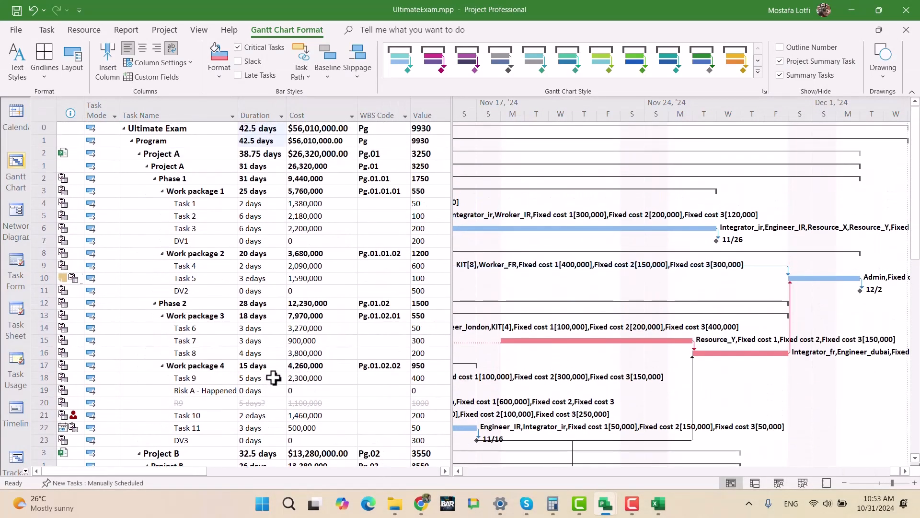
{"action": "scroll", "coordinate": [271, 377], "scroll_direction": "down", "scroll_amount": 20}
{"action": "scroll", "coordinate": [277, 383], "scroll_direction": "up", "scroll_amount": 20}
- Review the before-leveling figures in the Book1 workbook, then compare the ProjectA, ProjectC and UltimateExam schedules
{"action": "left_click", "coordinate": [658, 503]}
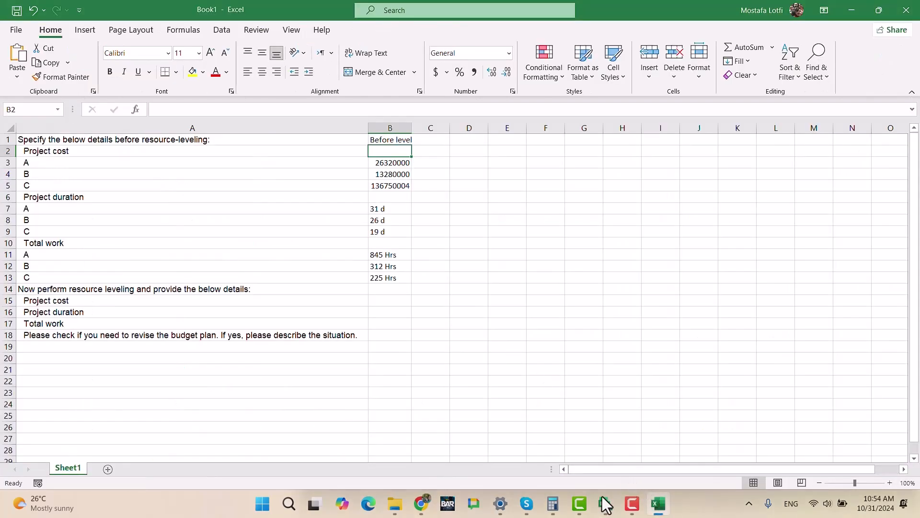
{"action": "mouse_move", "coordinate": [611, 503]}
{"action": "mouse_move", "coordinate": [740, 443]}
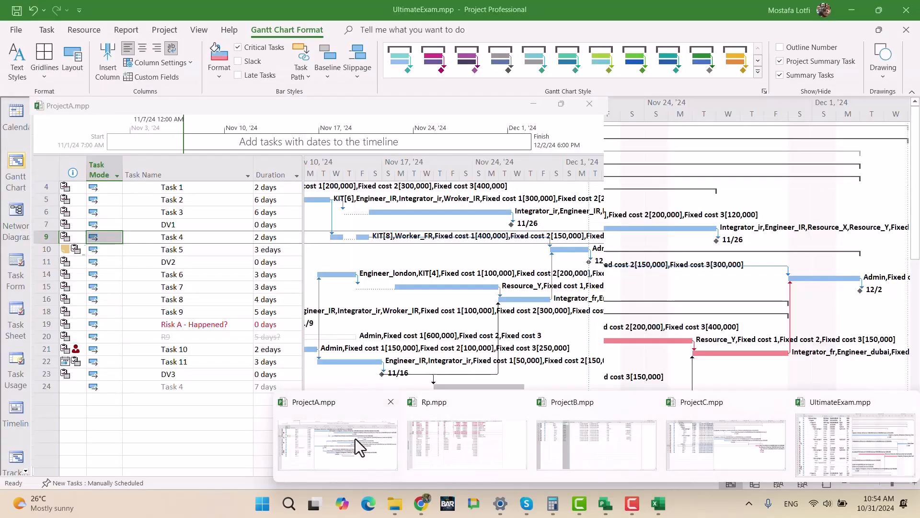
{"action": "left_click", "coordinate": [355, 439]}
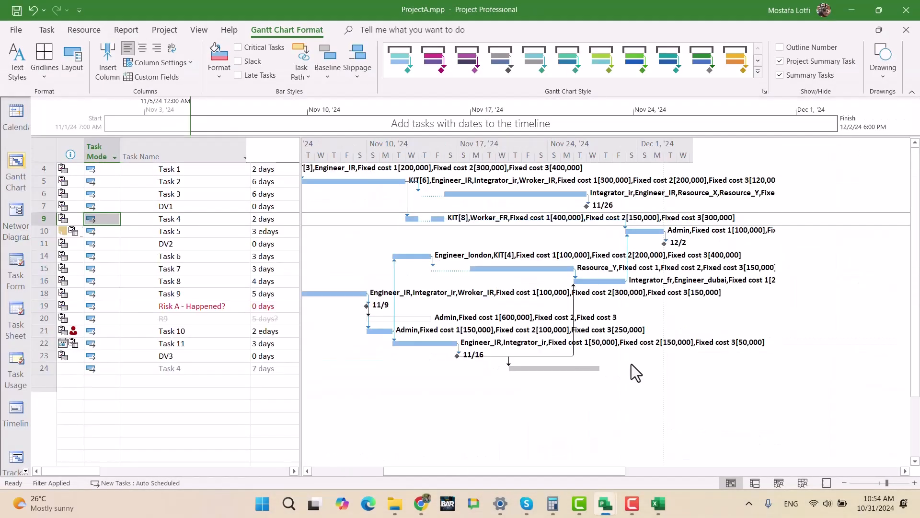
{"action": "mouse_move", "coordinate": [605, 502]}
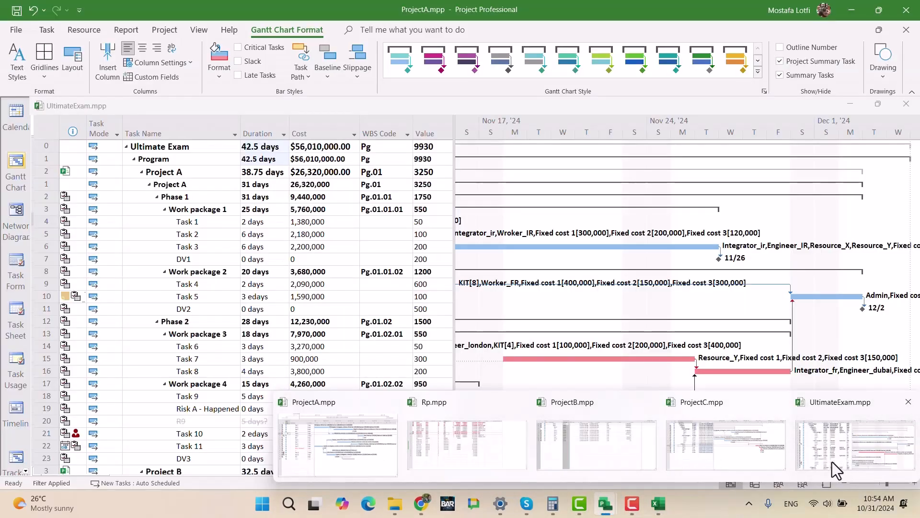
{"action": "left_click", "coordinate": [726, 446]}
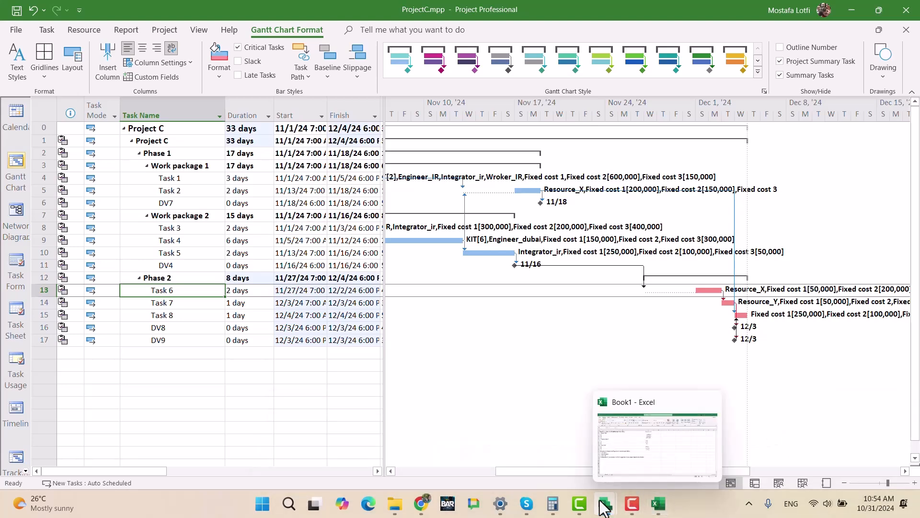
{"action": "mouse_move", "coordinate": [605, 503]}
{"action": "left_click", "coordinate": [827, 466]}
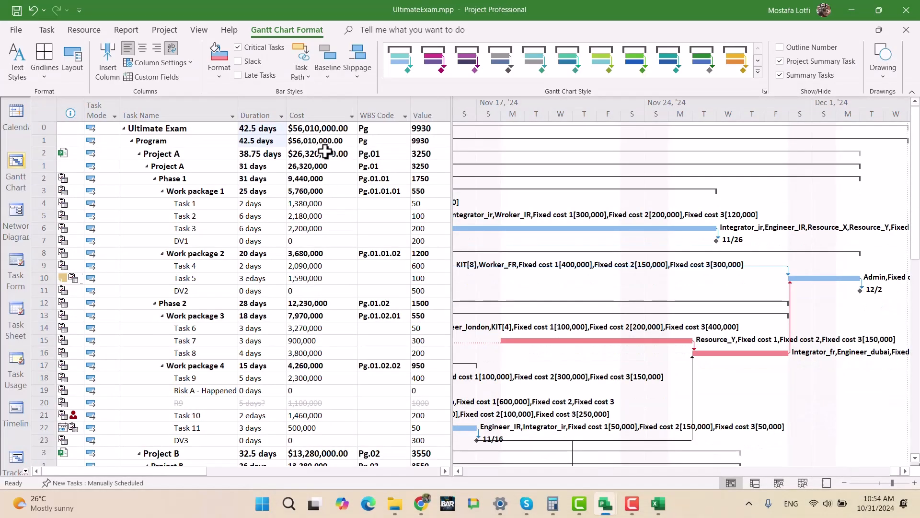
- Switch to ProjectC.mpp and undo all the lag changes on the link from DV4 to Task 6
{"action": "mouse_move", "coordinate": [605, 502]}
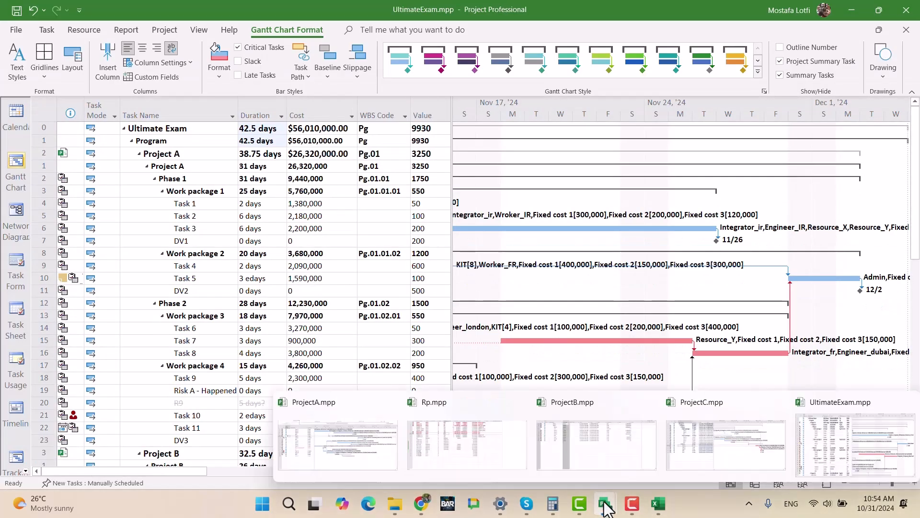
{"action": "left_click", "coordinate": [700, 456]}
{"action": "left_click", "coordinate": [245, 283]}
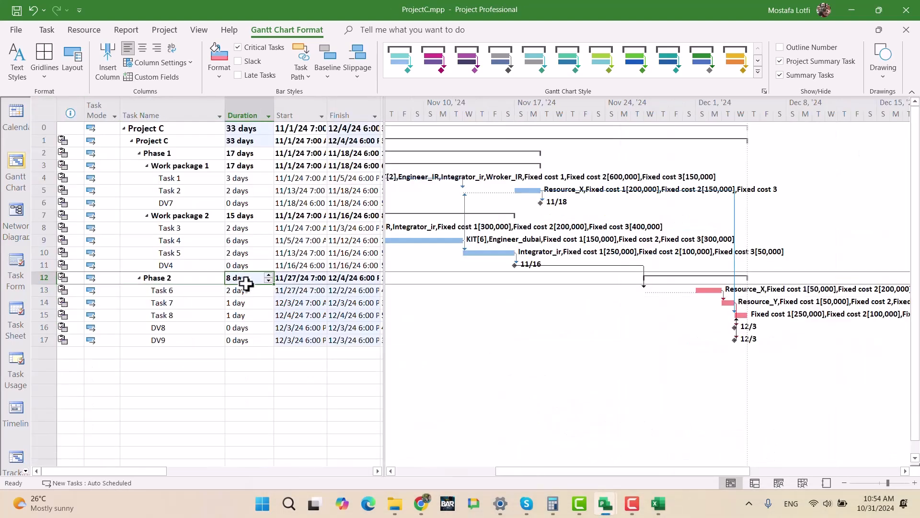
{"action": "key", "text": "ctrl+z"}
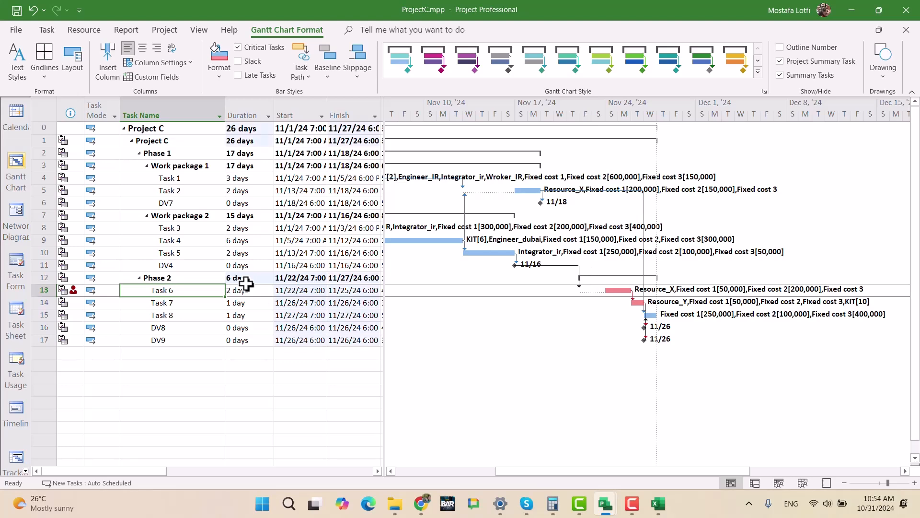
{"action": "key", "text": "ctrl+z"}
{"action": "left_click", "coordinate": [242, 364]}
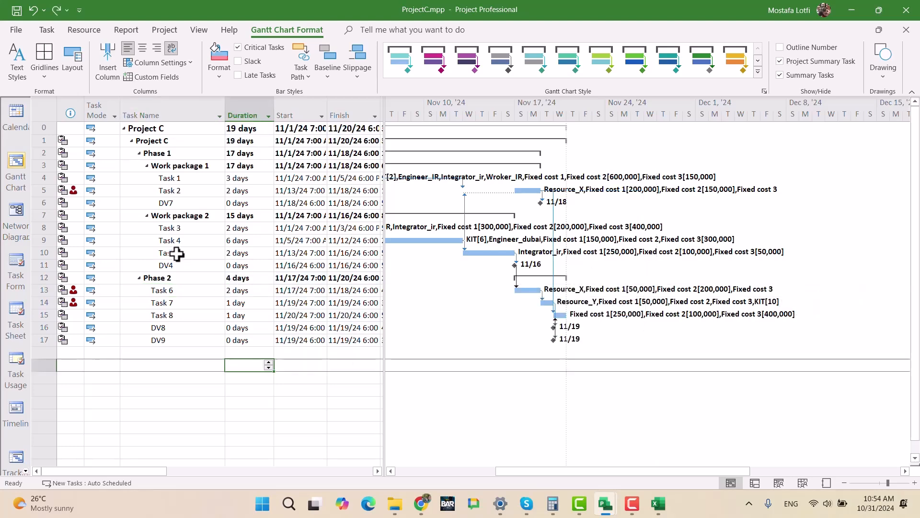
- Switch to UltimateExam.mpp and check the overall program duration and cost without the added lag
{"action": "mouse_move", "coordinate": [605, 507]}
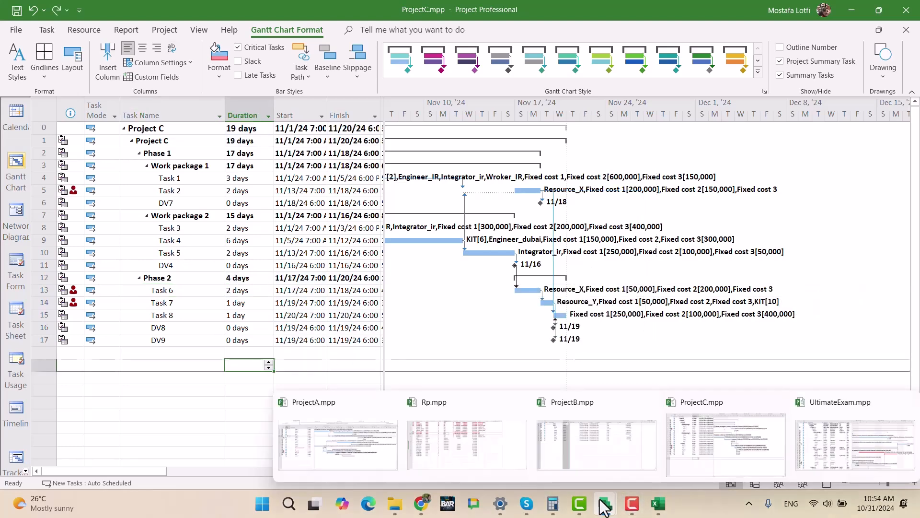
{"action": "left_click", "coordinate": [842, 450]}
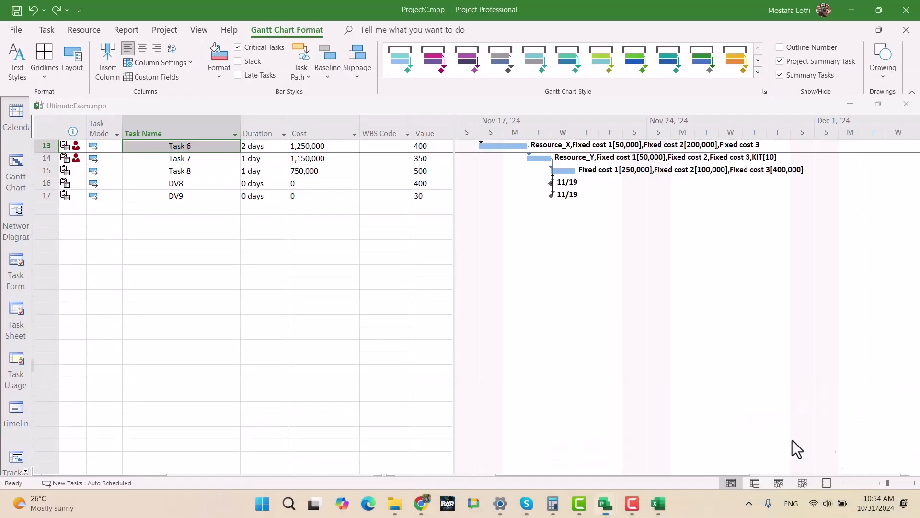
{"action": "scroll", "coordinate": [340, 290], "scroll_direction": "up", "scroll_amount": 15}
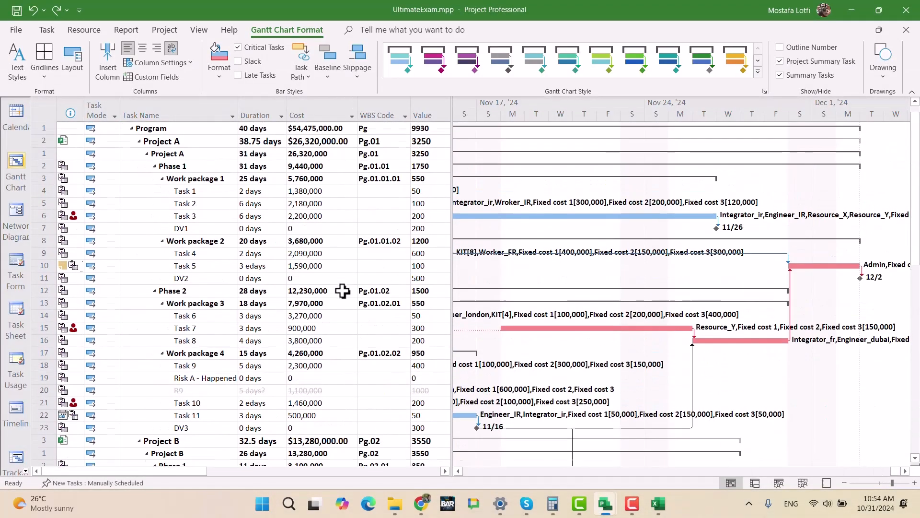
{"action": "scroll", "coordinate": [342, 290], "scroll_direction": "up", "scroll_amount": 1}
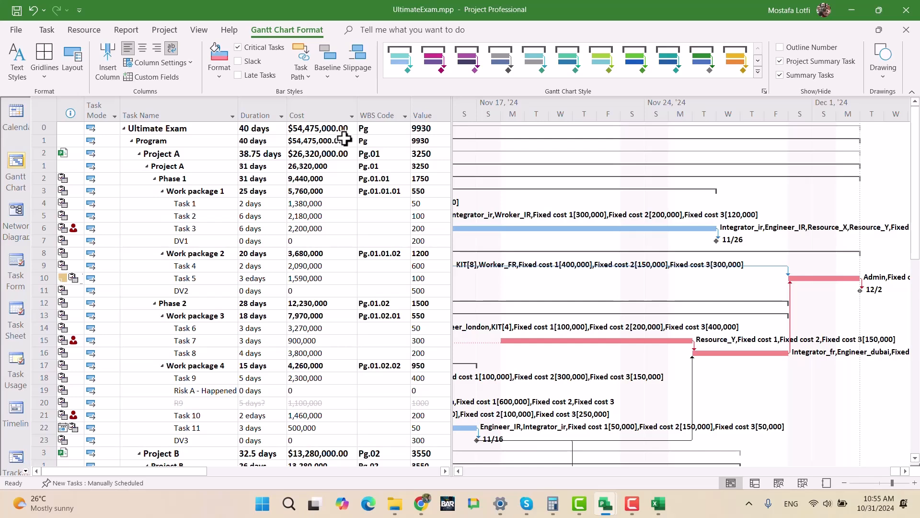
{"action": "left_click", "coordinate": [632, 503]}
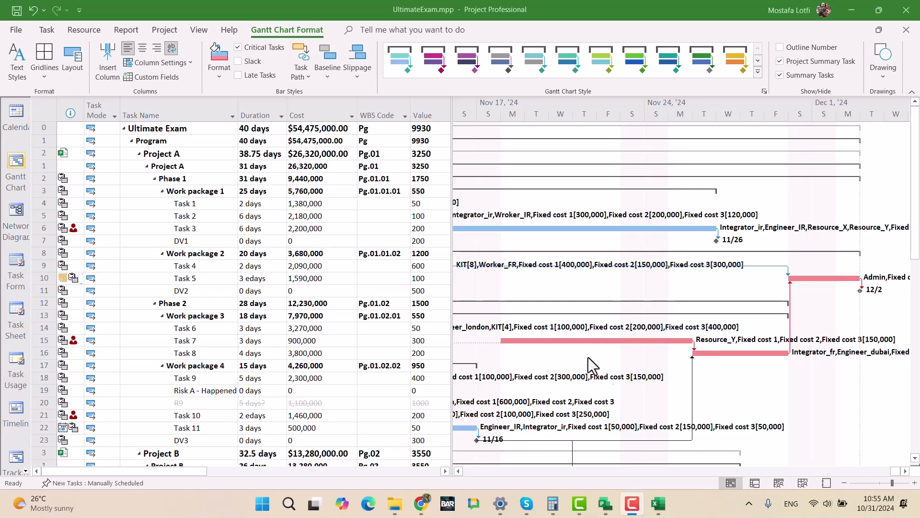
- Remove the $ currency symbol from the cost display in the UltimateExam project's options
{"action": "left_click", "coordinate": [16, 30]}
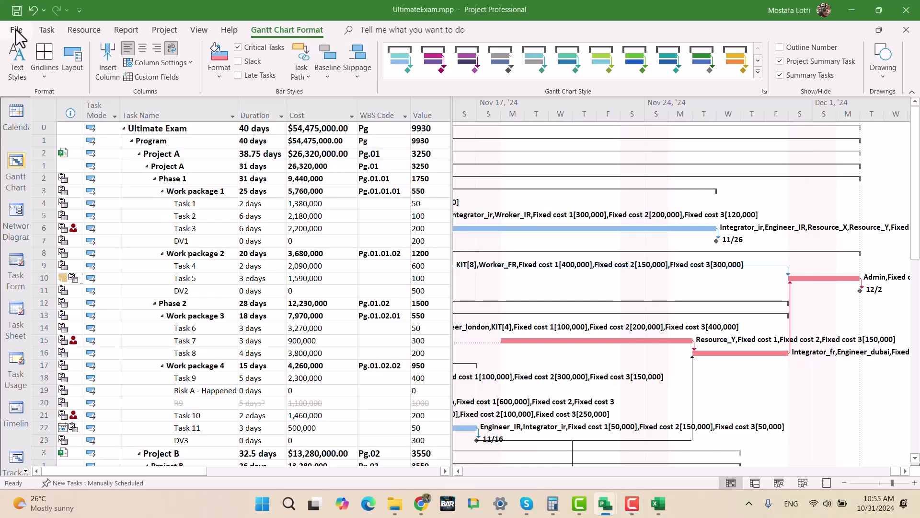
{"action": "left_click", "coordinate": [17, 31]}
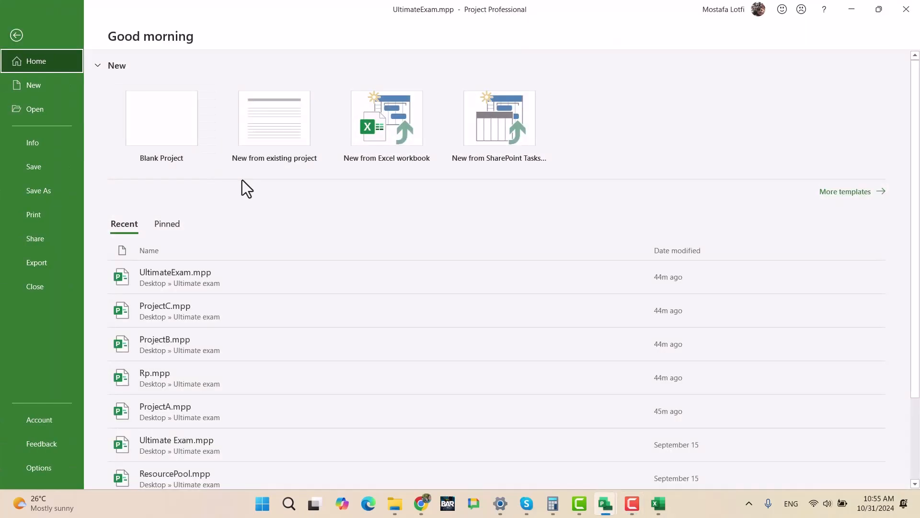
{"action": "left_click", "coordinate": [40, 135]}
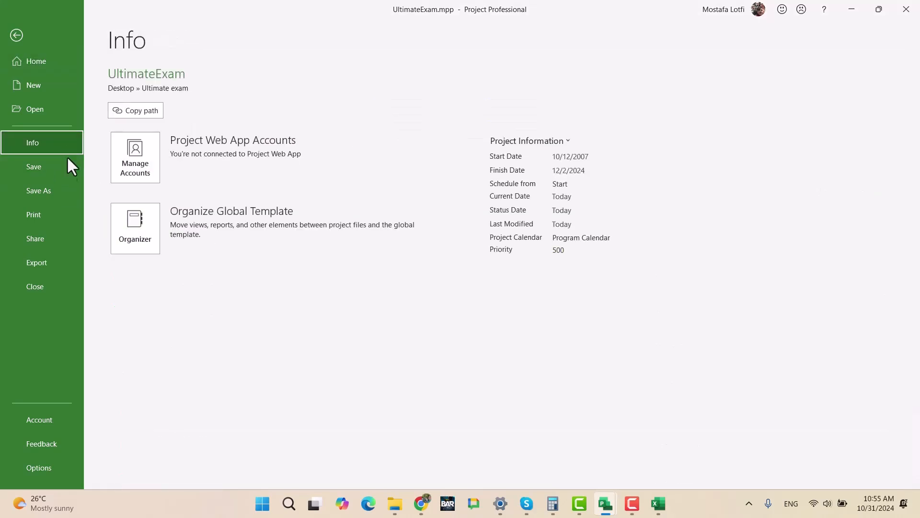
{"action": "left_click", "coordinate": [37, 468]}
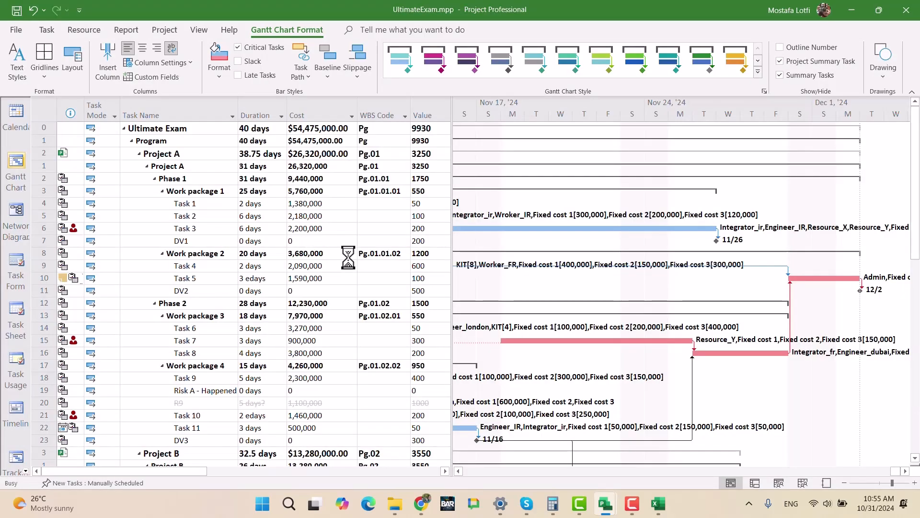
{"action": "left_click", "coordinate": [247, 89]}
{"action": "left_click", "coordinate": [364, 162]}
{"action": "key", "text": "BackSpace"}
{"action": "left_click", "coordinate": [382, 178]}
{"action": "left_click", "coordinate": [379, 196]}
{"action": "left_click", "coordinate": [635, 433]}
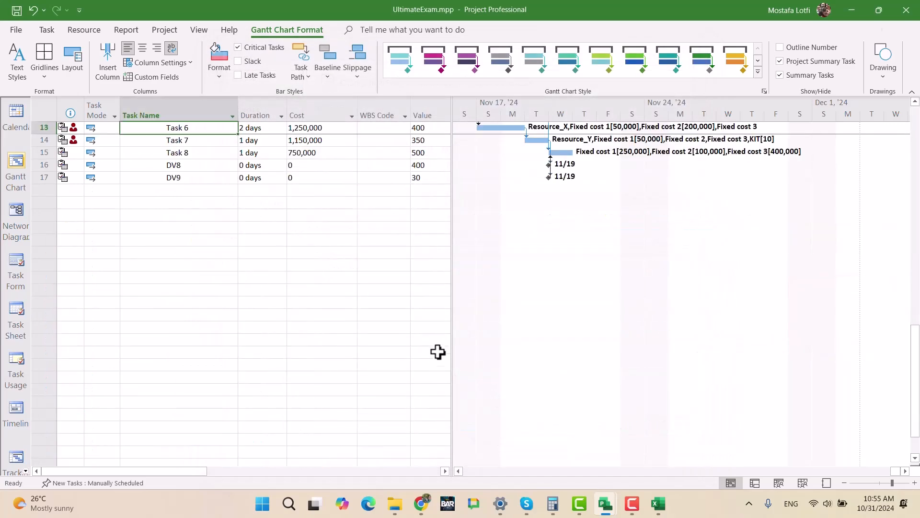
{"action": "left_click", "coordinate": [280, 303]}
{"action": "scroll", "coordinate": [330, 265], "scroll_direction": "up", "scroll_amount": 5}
{"action": "scroll", "coordinate": [330, 265], "scroll_direction": "up", "scroll_amount": 15}
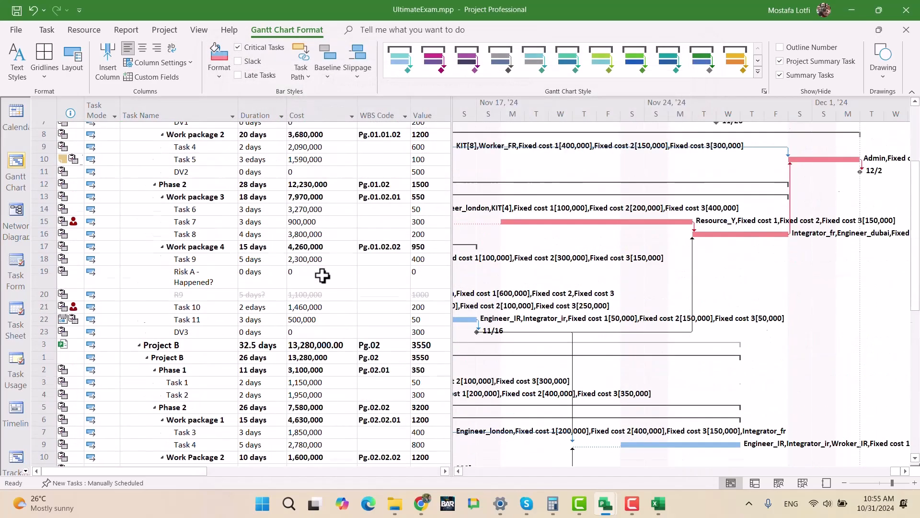
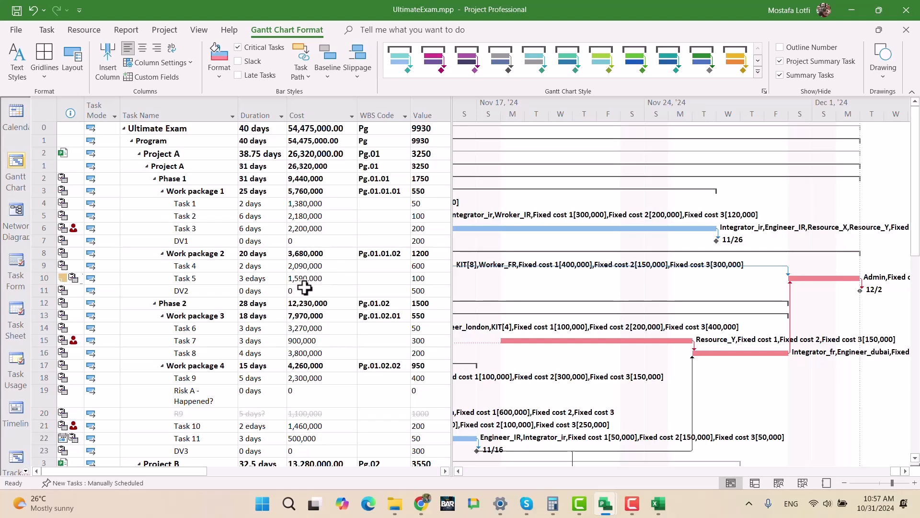
- Look through the tasks of Projects A, B and C for overallocation indicators
{"action": "scroll", "coordinate": [305, 287], "scroll_direction": "down", "scroll_amount": 3}
{"action": "scroll", "coordinate": [304, 287], "scroll_direction": "down", "scroll_amount": 2}
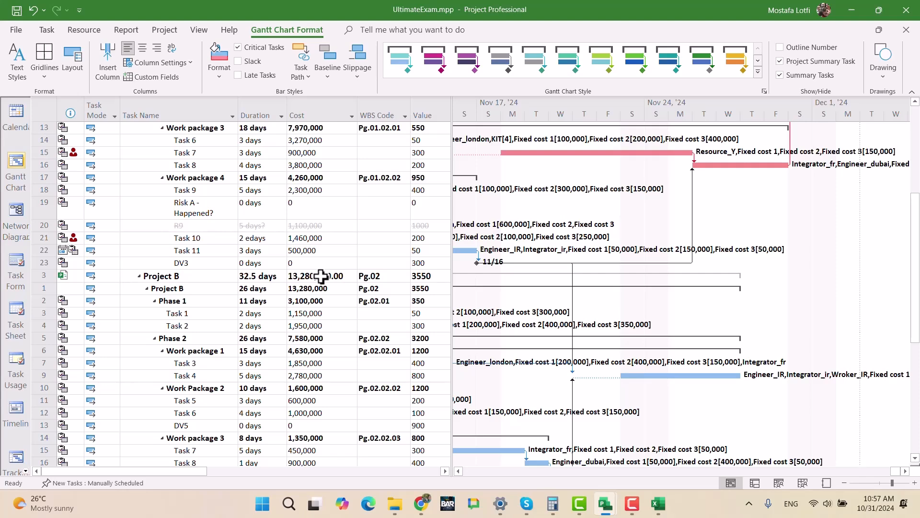
{"action": "scroll", "coordinate": [320, 277], "scroll_direction": "down", "scroll_amount": 4}
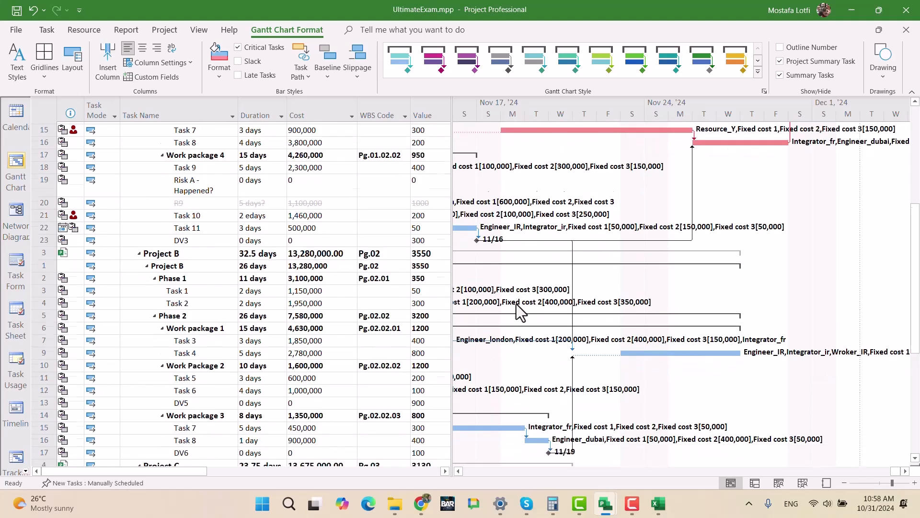
{"action": "scroll", "coordinate": [422, 333], "scroll_direction": "down", "scroll_amount": 5}
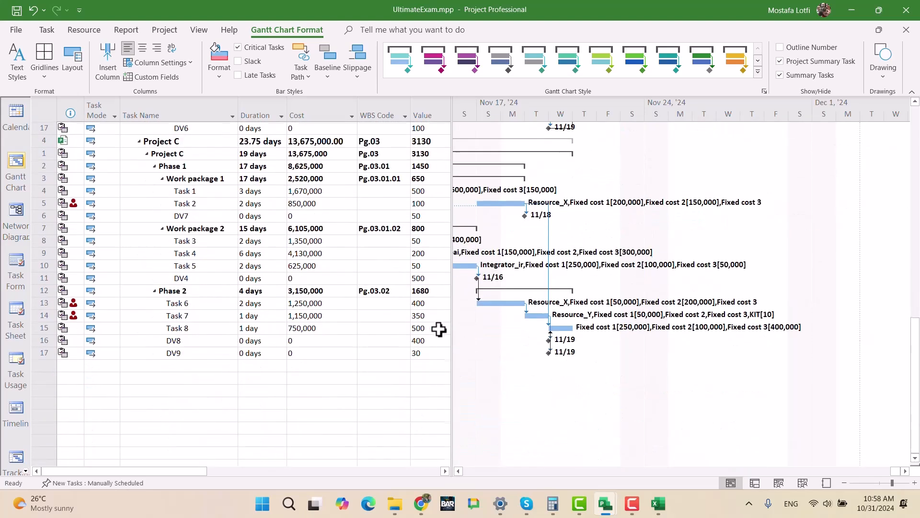
{"action": "scroll", "coordinate": [440, 329], "scroll_direction": "up", "scroll_amount": 4}
{"action": "scroll", "coordinate": [441, 328], "scroll_direction": "down", "scroll_amount": 1}
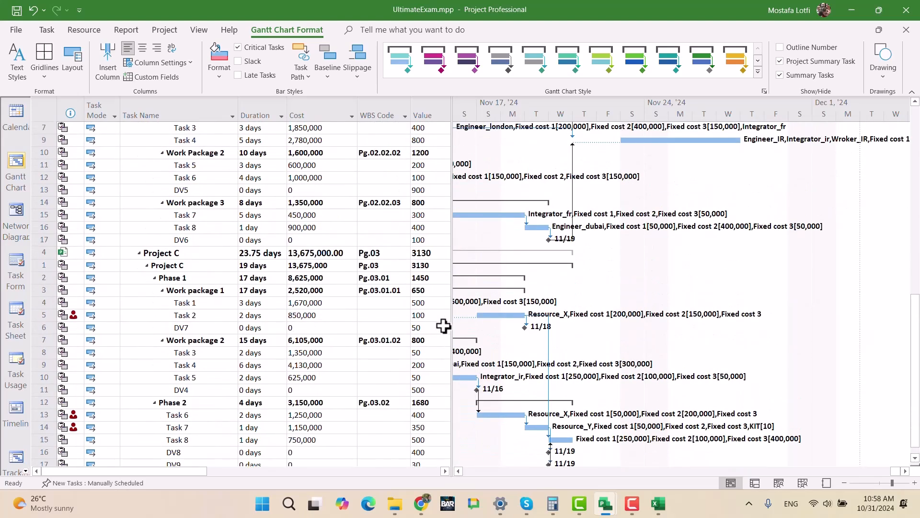
- Switch to the Resource Usage view and find the assignments of Resource_X and Resource_Y
{"action": "left_click", "coordinate": [26, 471]}
{"action": "left_click", "coordinate": [26, 471]}
{"action": "left_click", "coordinate": [25, 471]}
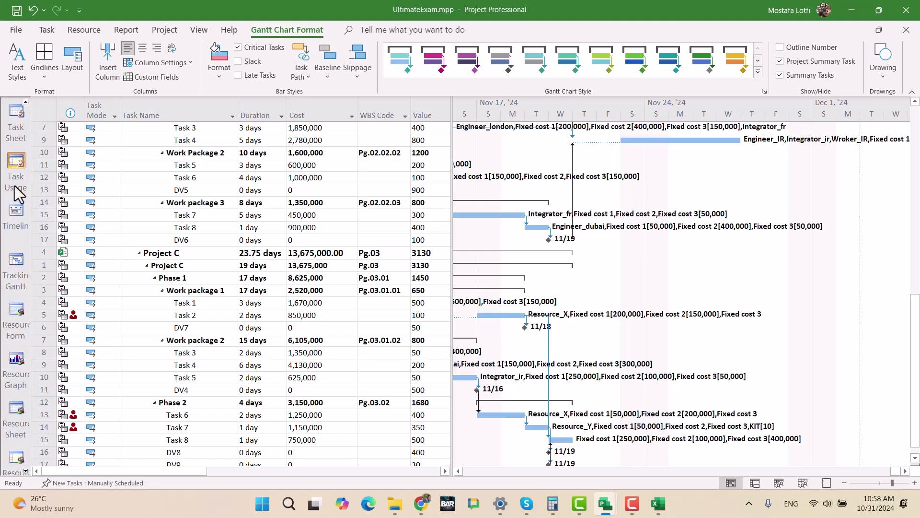
{"action": "left_click", "coordinate": [22, 453]}
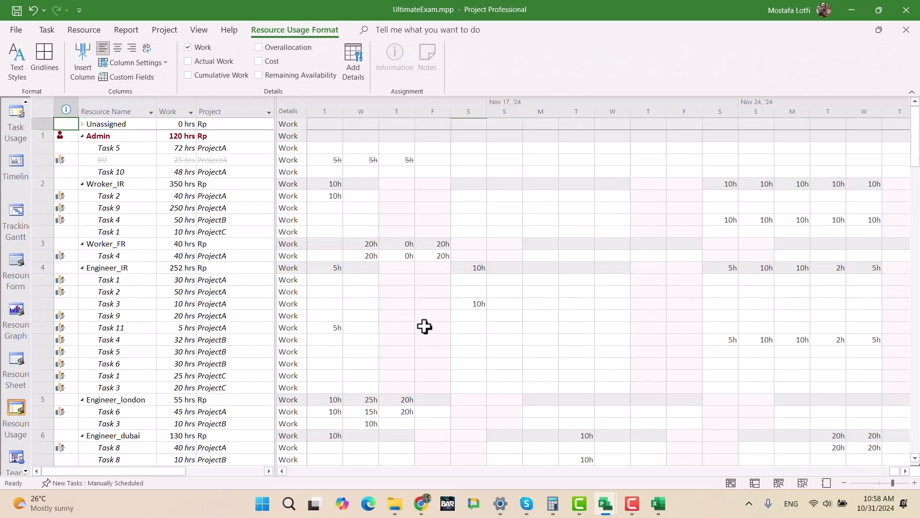
{"action": "scroll", "coordinate": [157, 397], "scroll_direction": "down", "scroll_amount": 4}
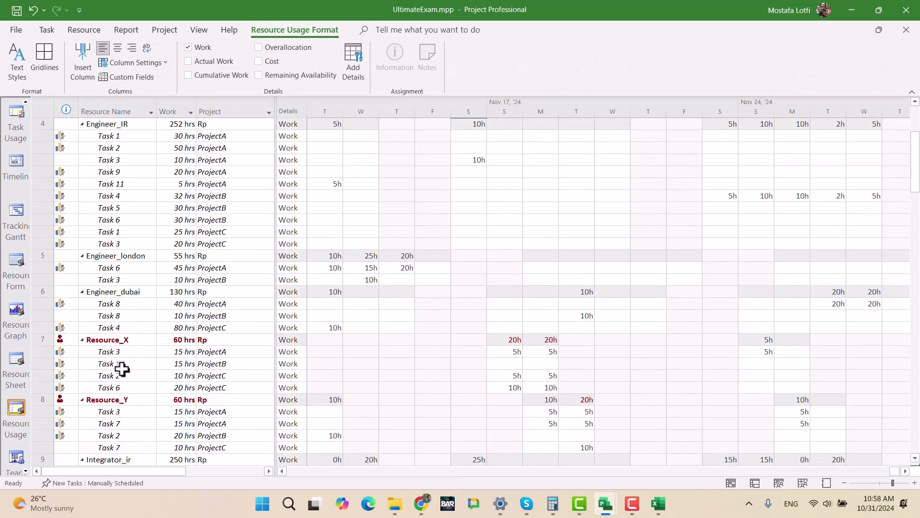
- Bring the timesheet to the hours of Resource_X's ProjectB Task 1 assignment, then to those of its ProjectA Task 3 assignment
{"action": "left_click", "coordinate": [120, 341]}
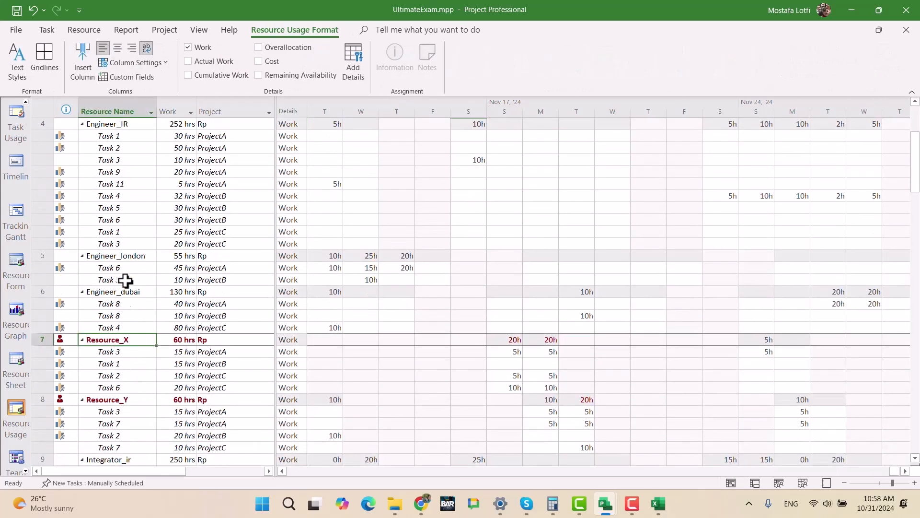
{"action": "left_click", "coordinate": [116, 363]}
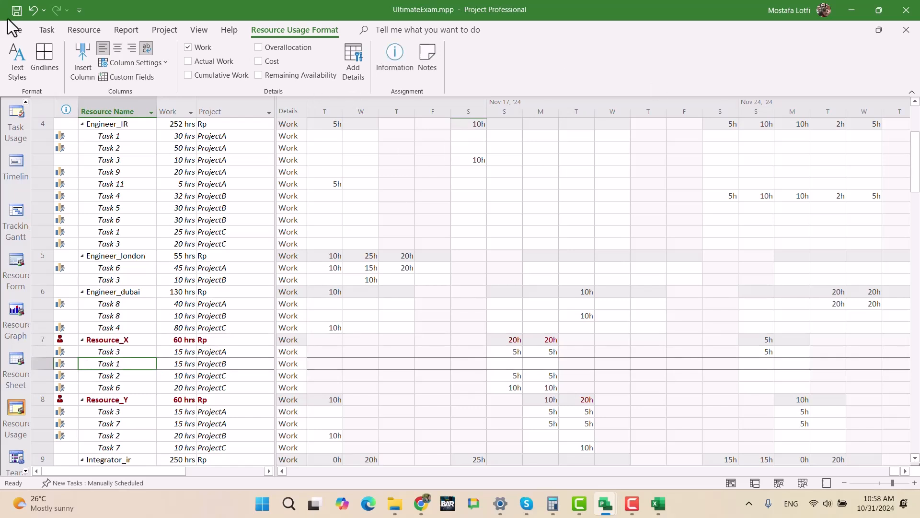
{"action": "left_click", "coordinate": [46, 30]}
{"action": "left_click", "coordinate": [820, 60]}
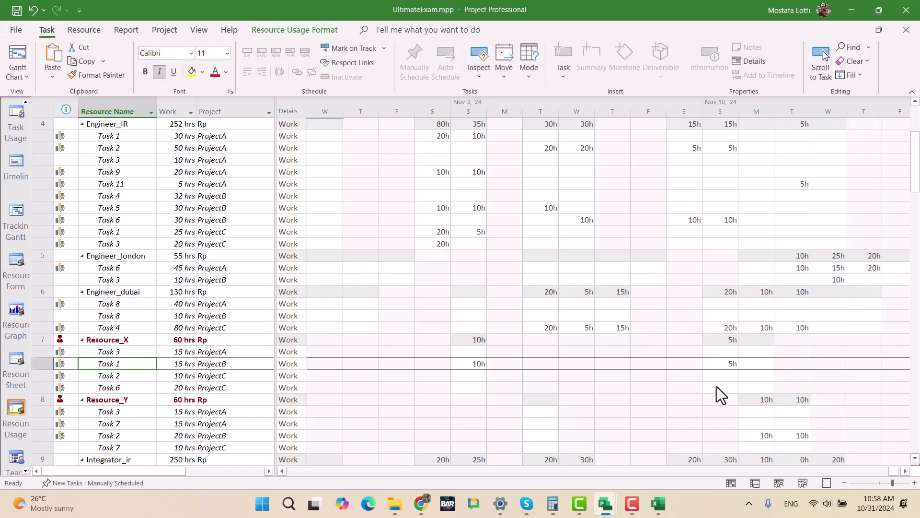
{"action": "left_click", "coordinate": [138, 354]}
{"action": "left_click", "coordinate": [820, 60]}
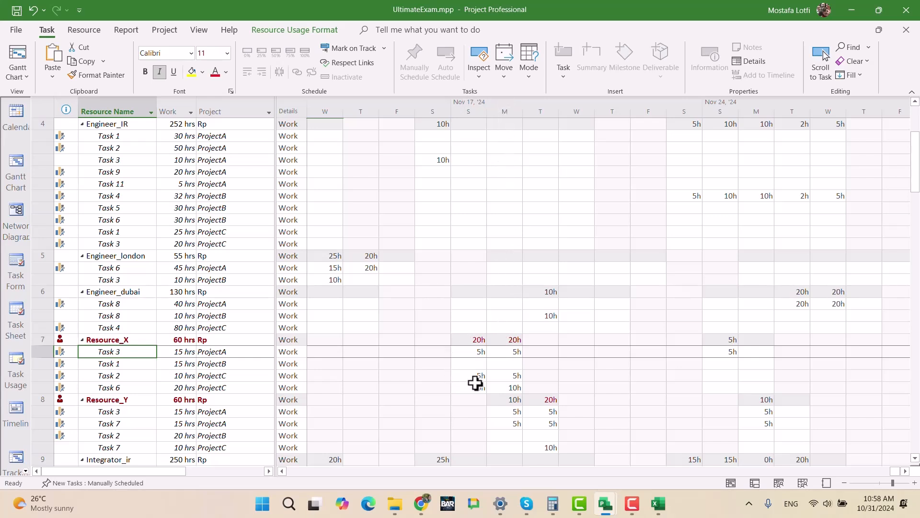
- In Resource_X's resource information, end the first availability period on 11/16/2024
{"action": "left_click", "coordinate": [111, 342]}
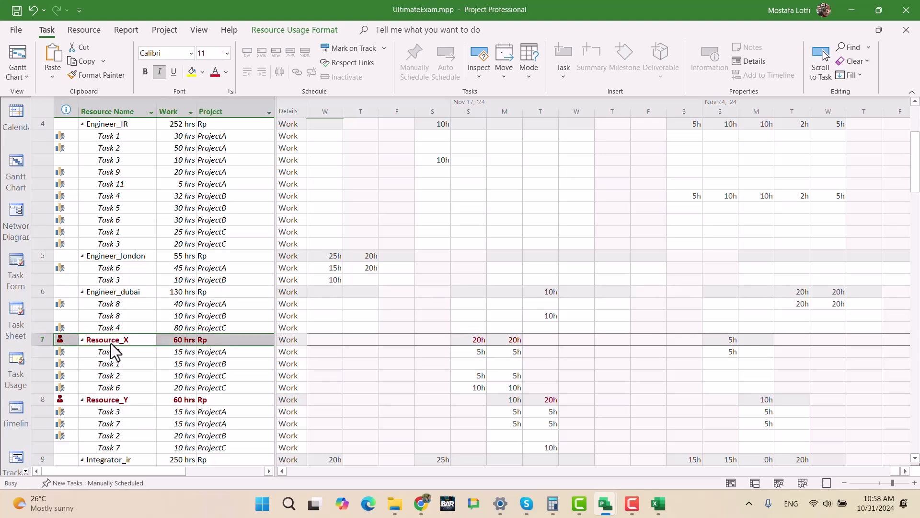
{"action": "double_click", "coordinate": [110, 343]}
{"action": "left_click", "coordinate": [413, 267]}
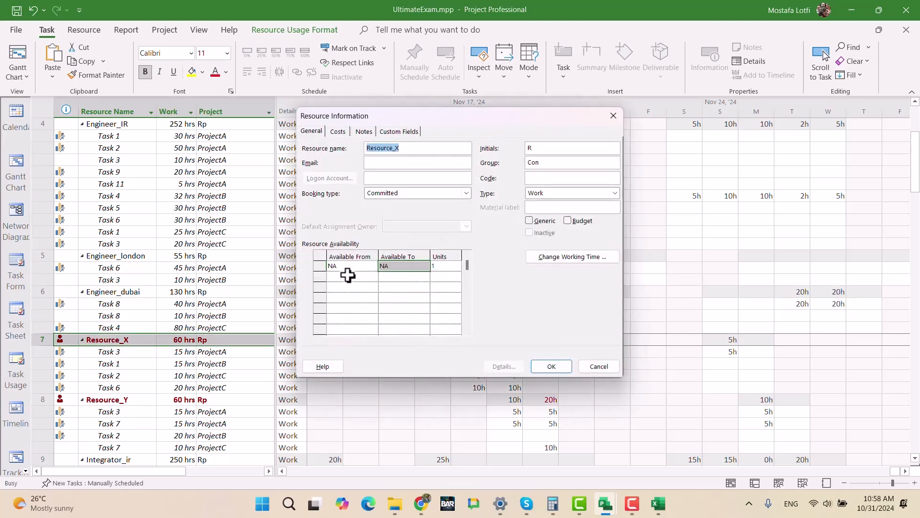
{"action": "left_click", "coordinate": [407, 268]}
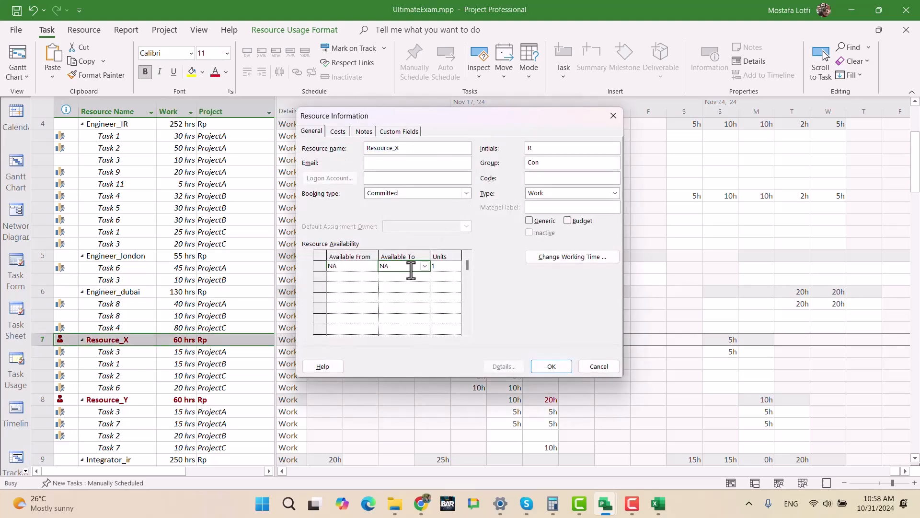
{"action": "left_click", "coordinate": [425, 266]}
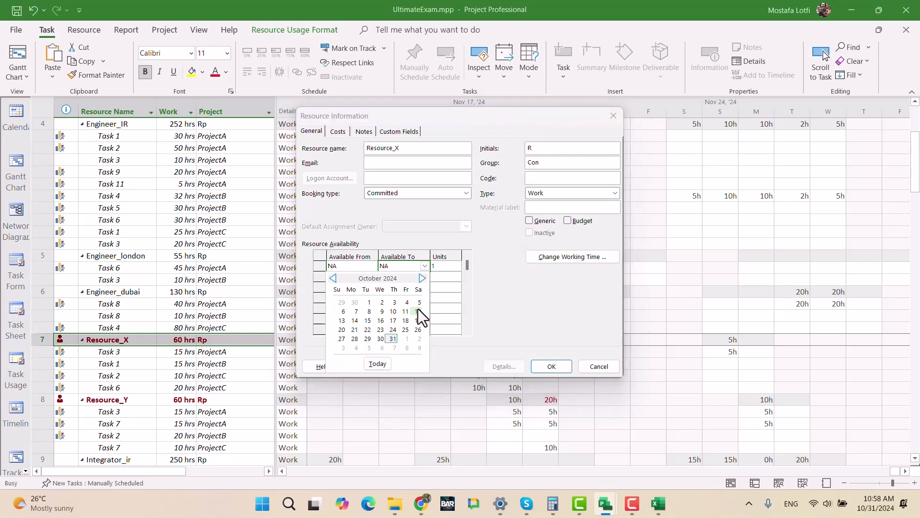
{"action": "left_click", "coordinate": [439, 286]}
{"action": "left_click", "coordinate": [402, 288]}
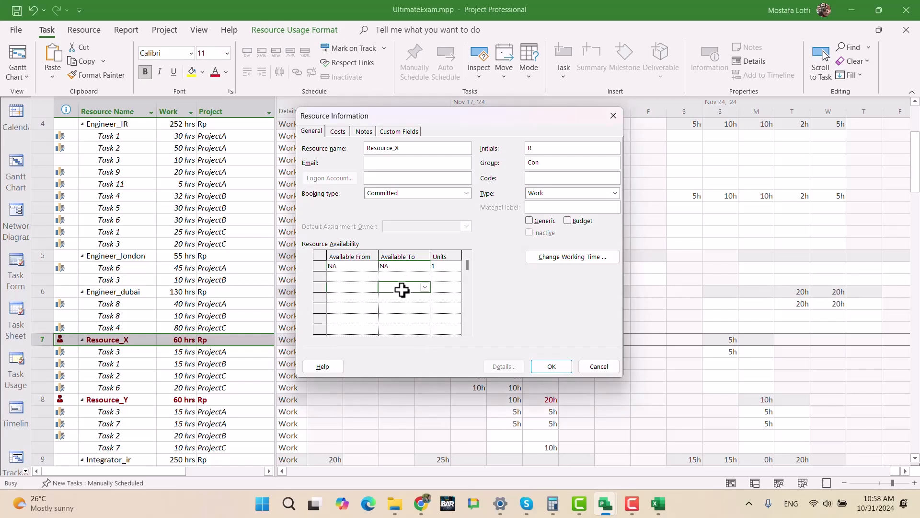
{"action": "left_click", "coordinate": [407, 266]}
{"action": "left_click", "coordinate": [425, 267]}
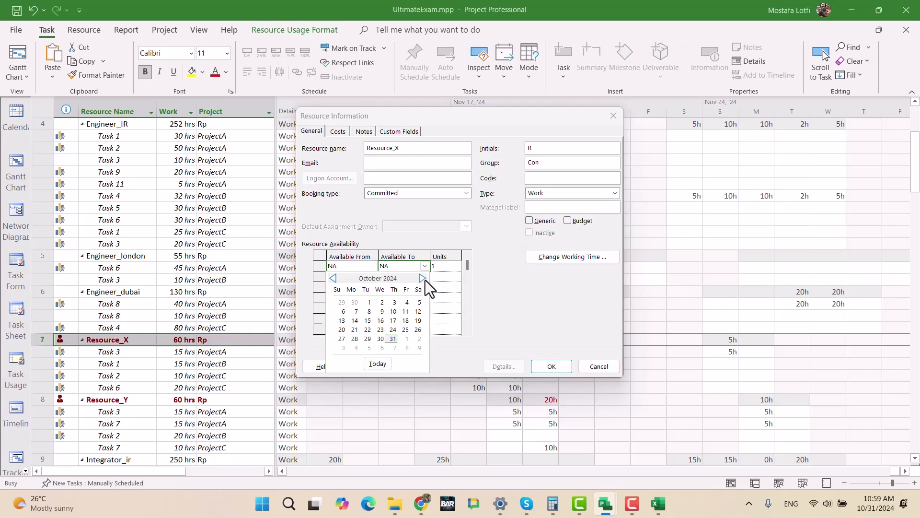
{"action": "left_click", "coordinate": [423, 278]}
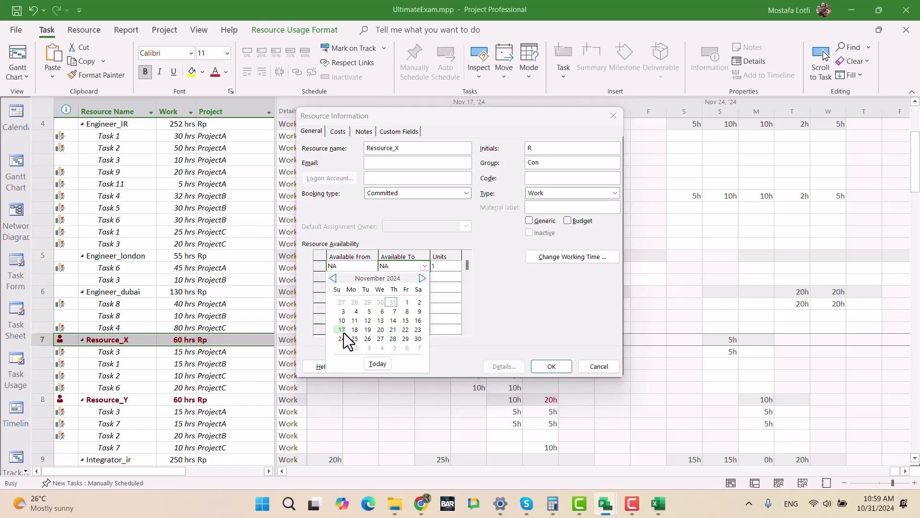
{"action": "left_click", "coordinate": [420, 322]}
- Add a second availability period for Resource_X from 11/17/2024 to 11/20/2024 with 2 units
{"action": "left_click", "coordinate": [362, 277]}
{"action": "left_click", "coordinate": [363, 278]}
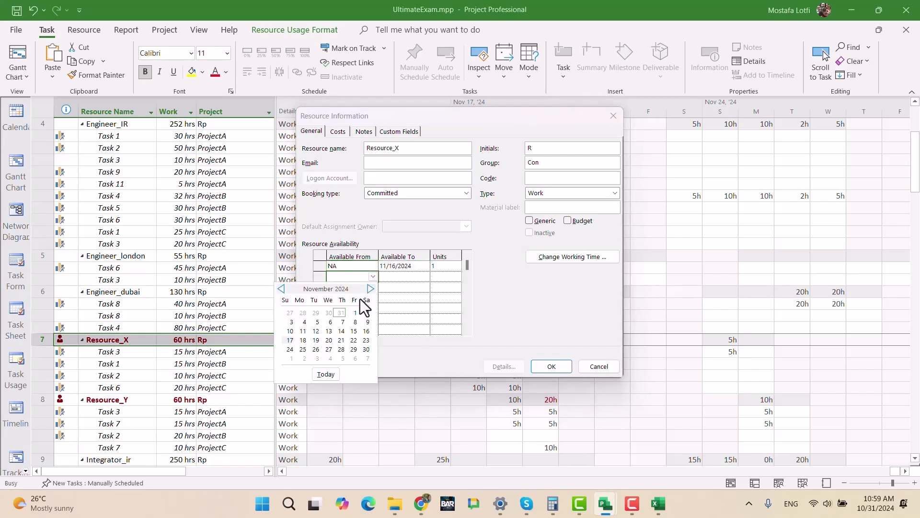
{"action": "left_click", "coordinate": [290, 340]}
{"action": "left_click", "coordinate": [414, 277]}
{"action": "left_click", "coordinate": [425, 276]}
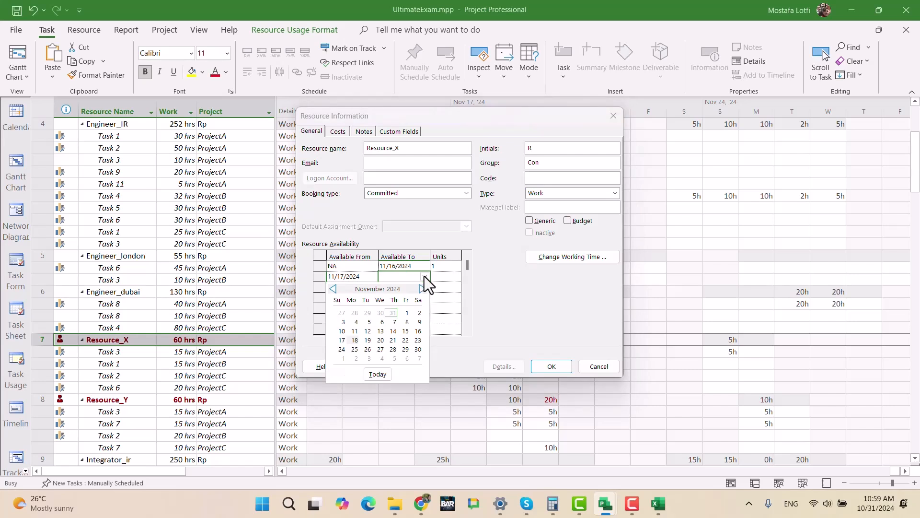
{"action": "left_click", "coordinate": [379, 340]}
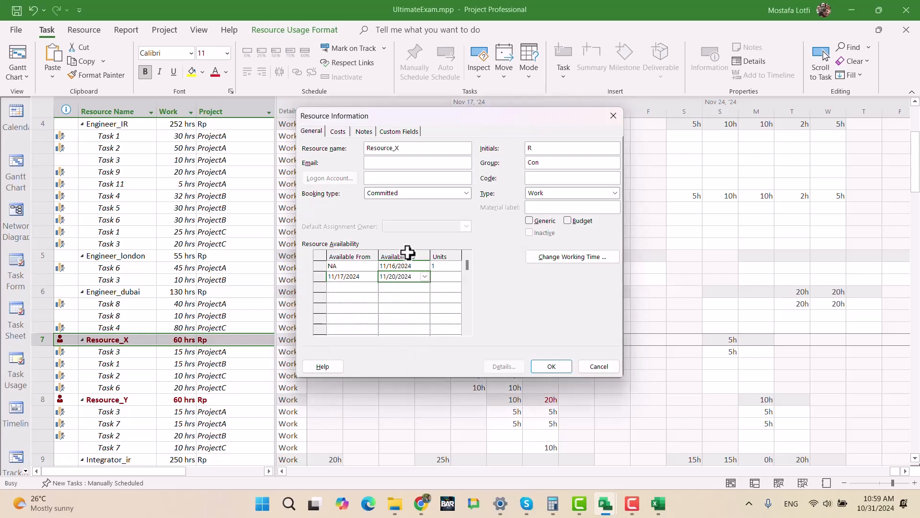
{"action": "left_click", "coordinate": [440, 278]}
{"action": "type", "text": "2"}
{"action": "key", "text": "Tab"}
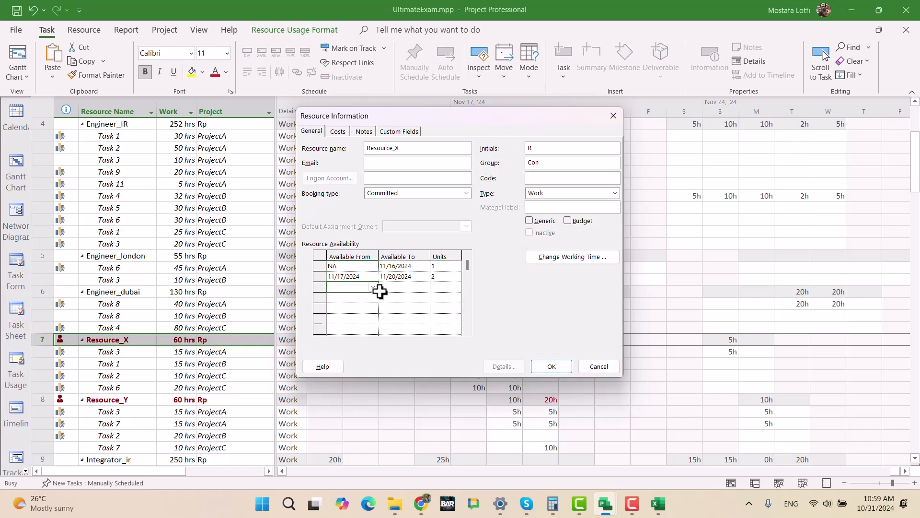
- Add a third availability period for Resource_X from 11/21/2024 to NA with 1 unit, and apply the resource changes
{"action": "left_click", "coordinate": [373, 287]}
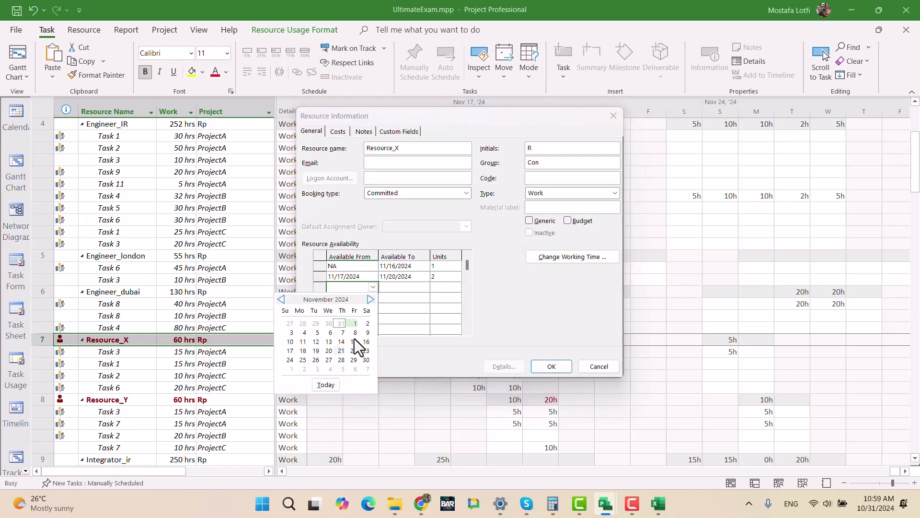
{"action": "left_click", "coordinate": [341, 350]}
{"action": "left_click", "coordinate": [417, 289]}
{"action": "type", "text": "NA"}
{"action": "key", "text": "Tab"}
{"action": "key", "text": "Return"}
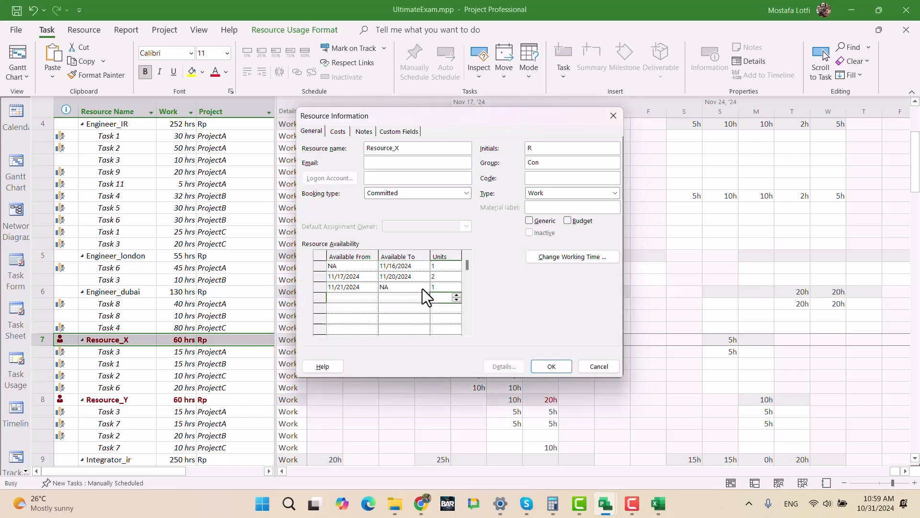
{"action": "left_click", "coordinate": [551, 366]}
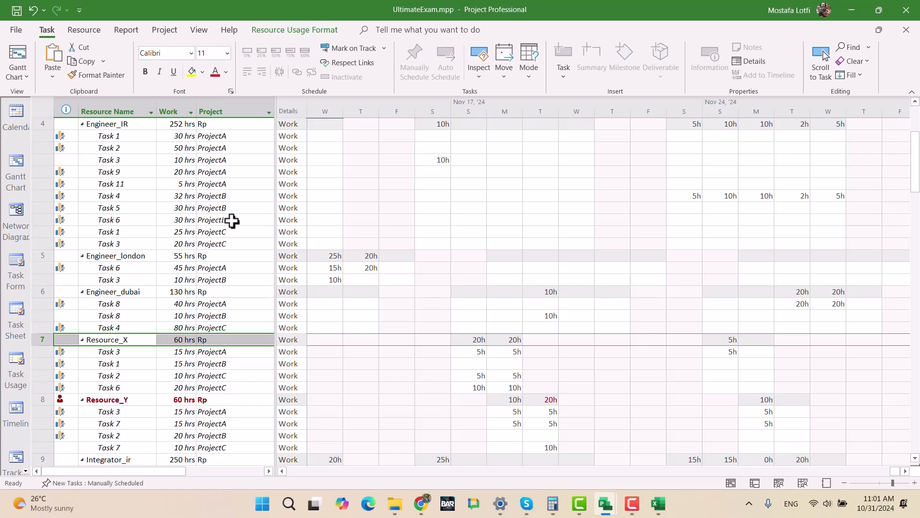
{"action": "left_click", "coordinate": [222, 109]}
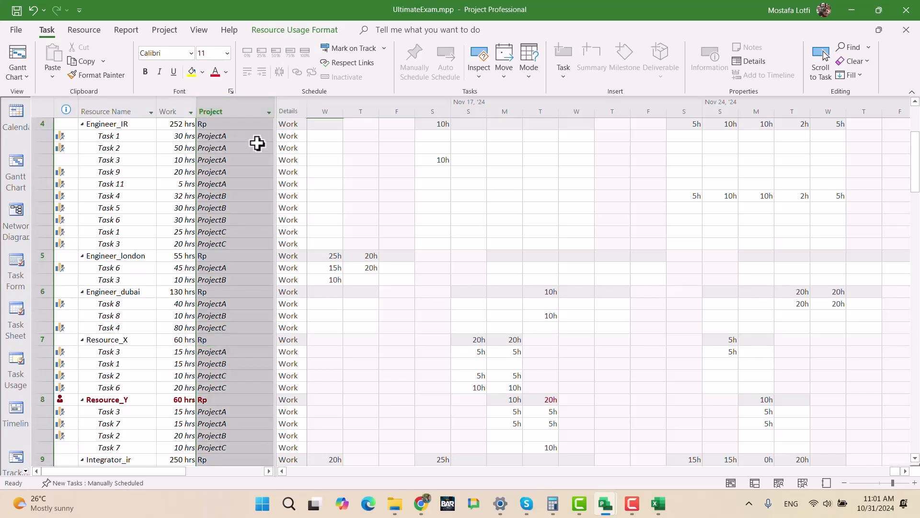
{"action": "key", "text": "Insert"}
{"action": "type", "text": "fix"}
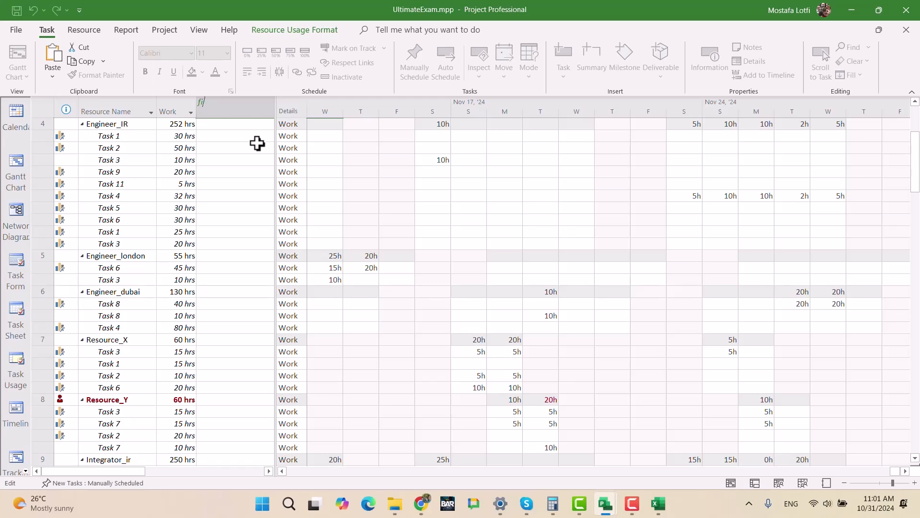
{"action": "key", "text": "alt+shift"}
{"action": "key", "text": "BackSpace"}
{"action": "key", "text": "alt+shift"}
{"action": "type", "text": "fix"}
{"action": "key", "text": "Escape"}
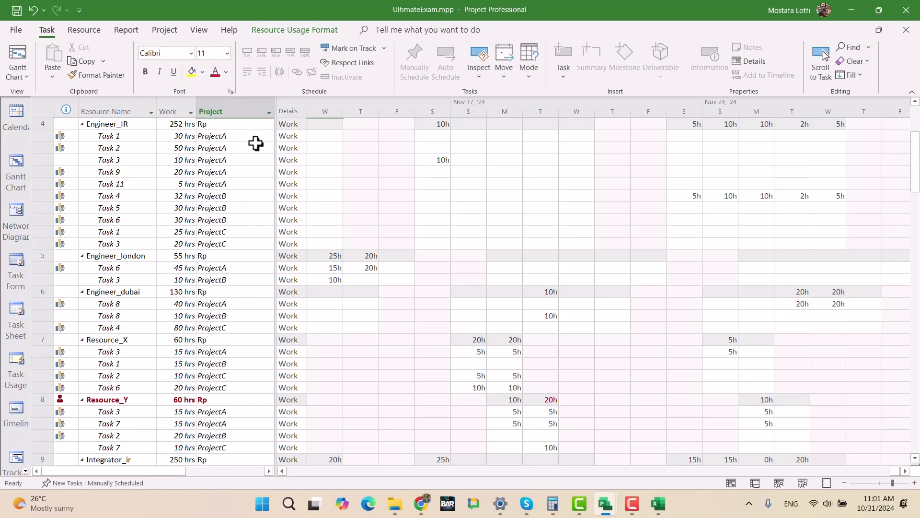
{"action": "left_click", "coordinate": [168, 219]}
- Return to the Gantt Chart view and insert a Fixed Cost column before the Cost column
{"action": "left_click", "coordinate": [19, 58]}
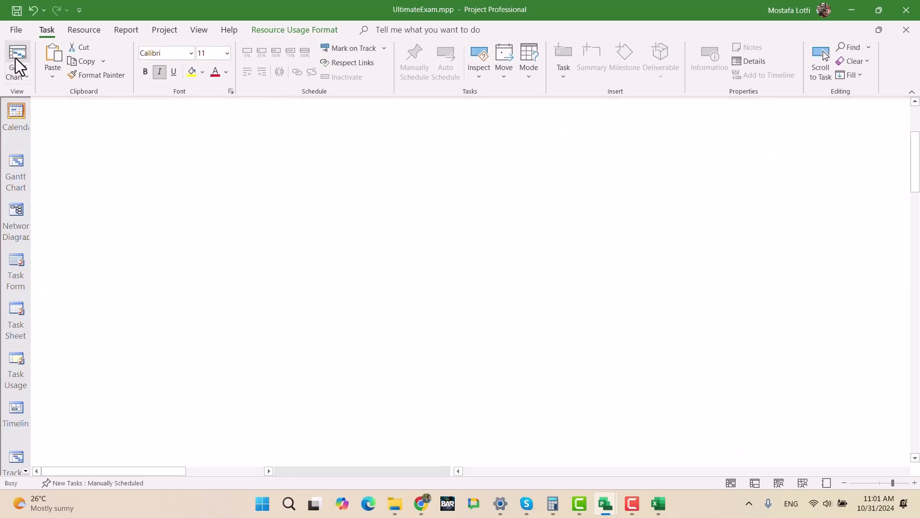
{"action": "left_click", "coordinate": [205, 353]}
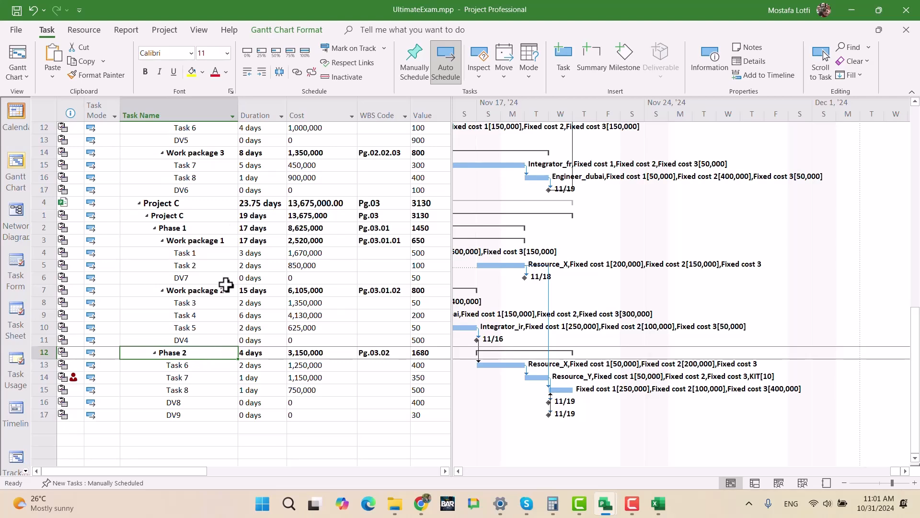
{"action": "left_click", "coordinate": [210, 365]}
{"action": "left_click", "coordinate": [255, 103]}
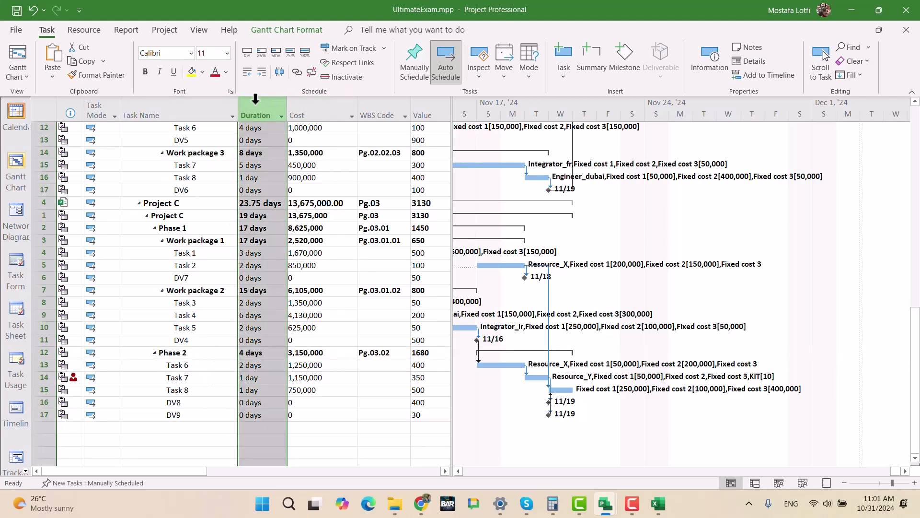
{"action": "left_click", "coordinate": [288, 103]}
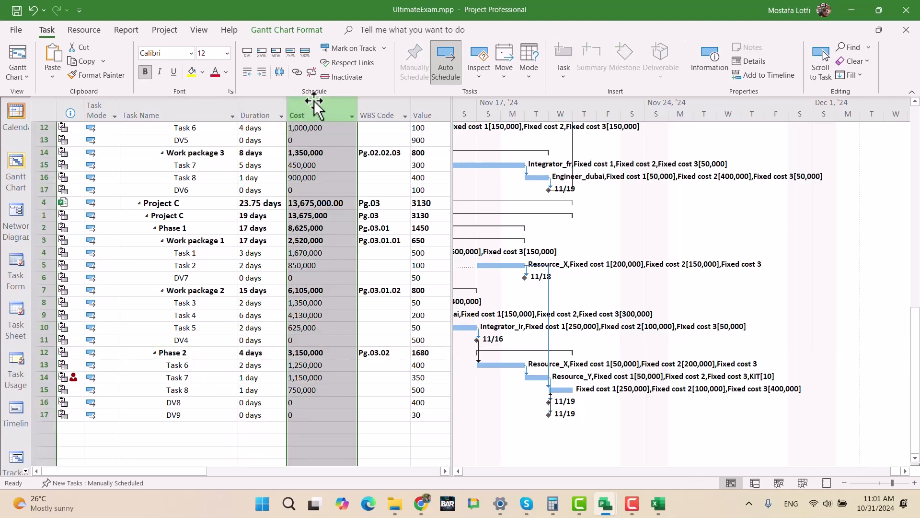
{"action": "key", "text": "Insert"}
{"action": "type", "text": "fixed"}
{"action": "key", "text": "Return"}
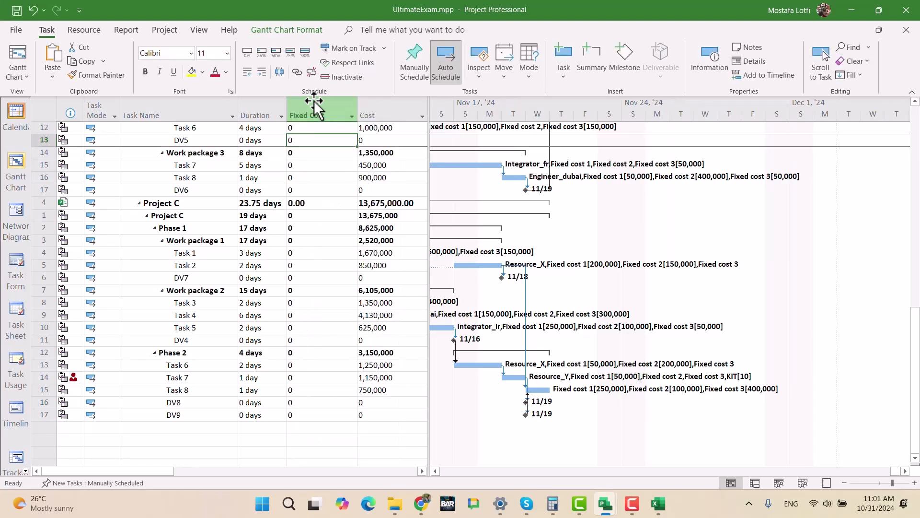
- Set the Fixed Cost of Task 6 under Project C's Phase 2 to 50000
{"action": "left_click", "coordinate": [318, 365]}
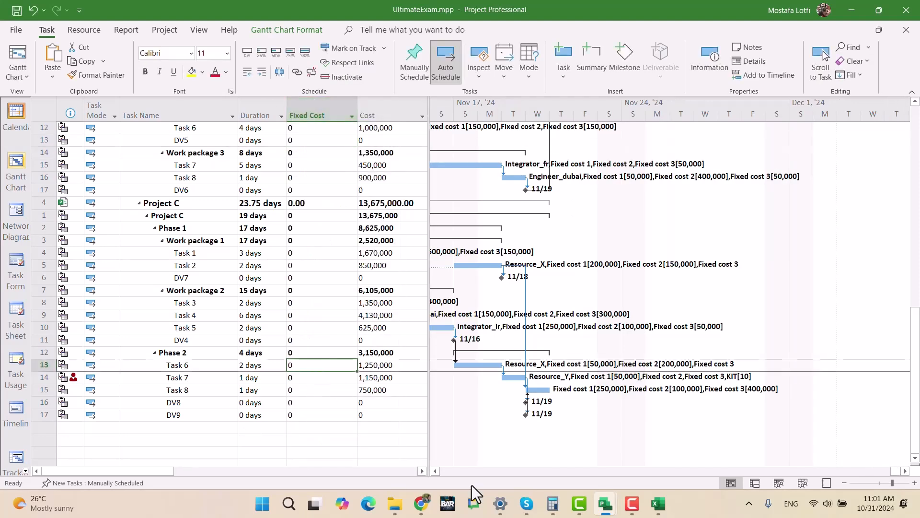
{"action": "type", "text": "50000"}
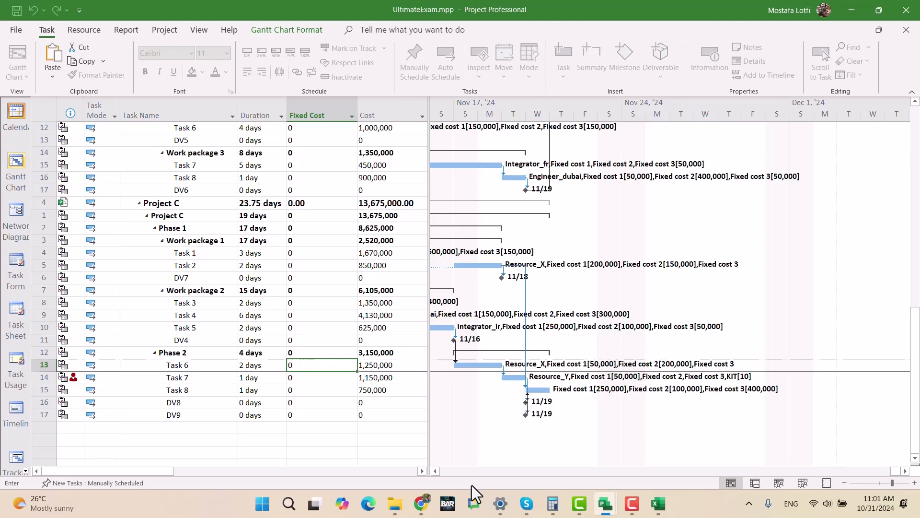
{"action": "key", "text": "Return"}
- Begin a note on that Task 6 reading "50000 unit , extra cost for this task due to overallocation of resource_x , which"
{"action": "double_click", "coordinate": [194, 365]}
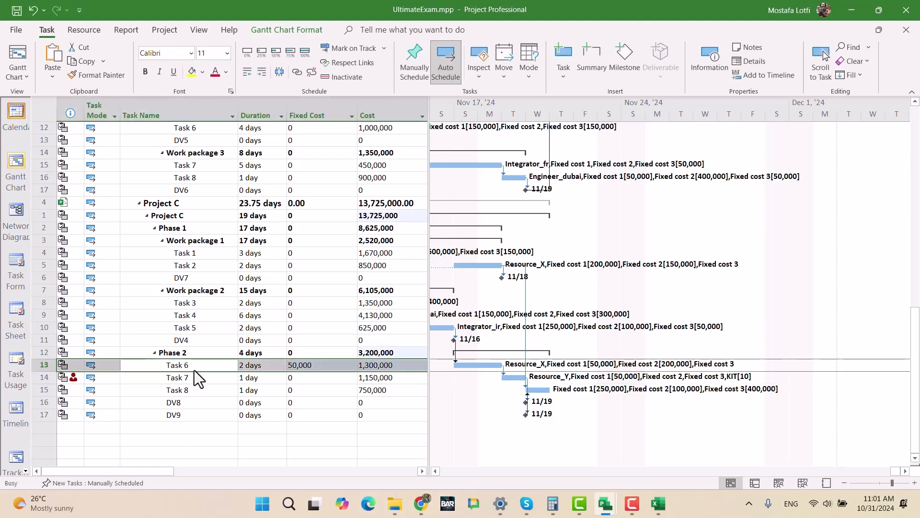
{"action": "left_click", "coordinate": [443, 153]}
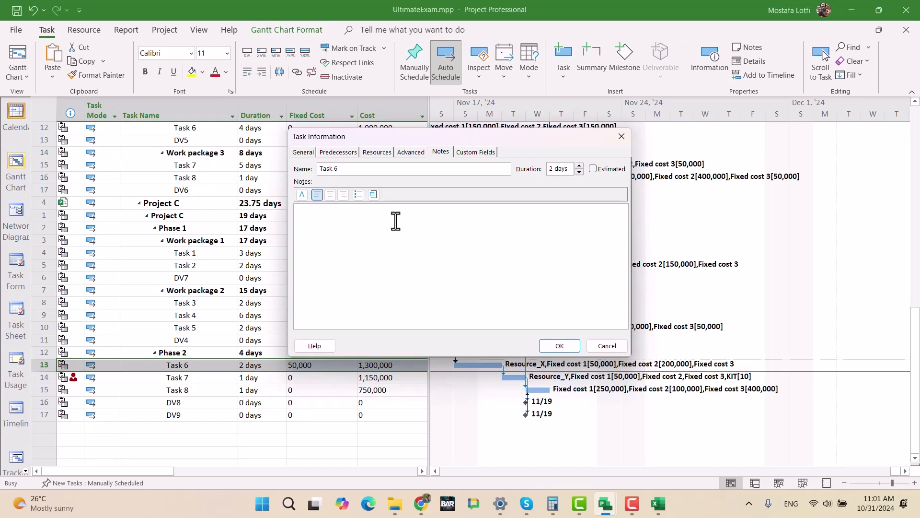
{"action": "type", "text": "50000 unit , extra cost for this task due to "}
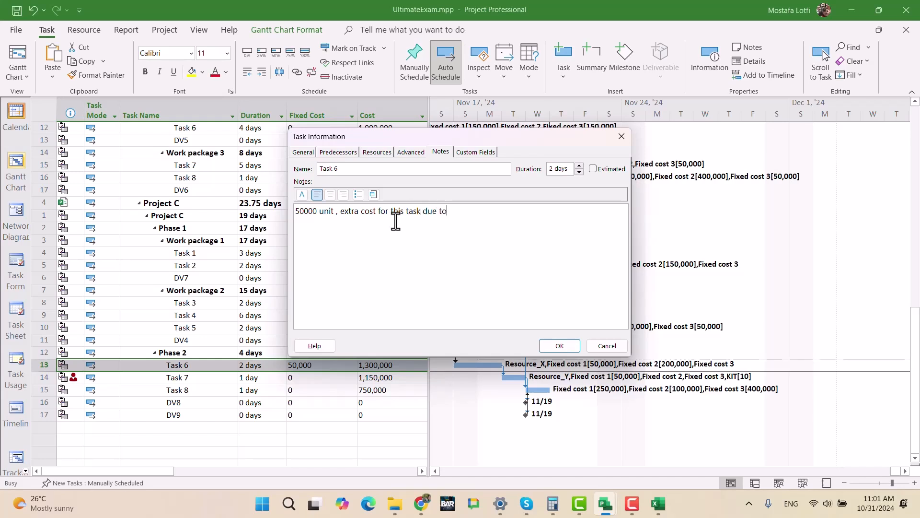
{"action": "type", "text": "overallocation of resource"}
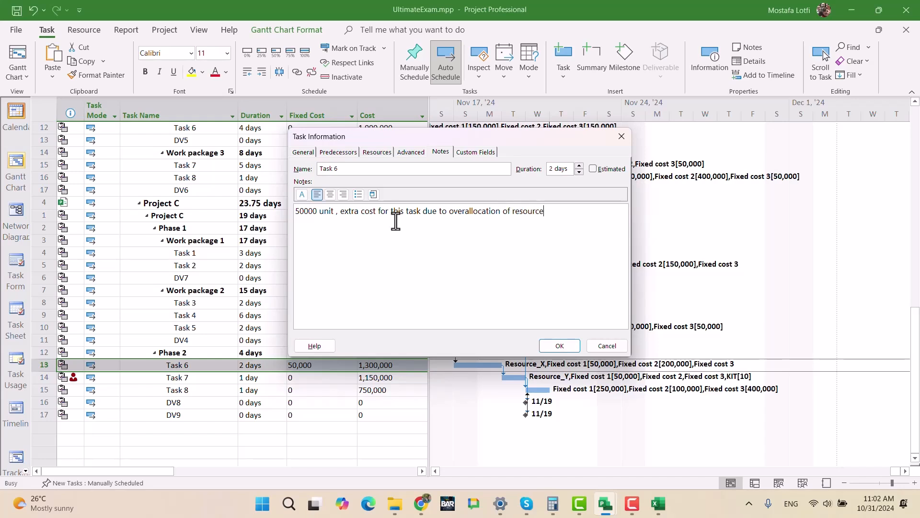
{"action": "type", "text": "_x , which end up with a solutio"}
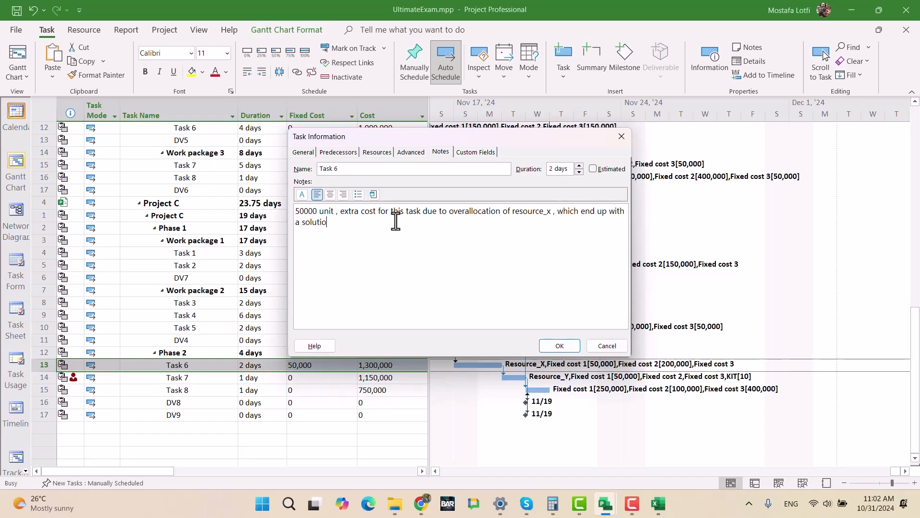
{"action": "type", "text": "n that he try to bring his friends as co"}
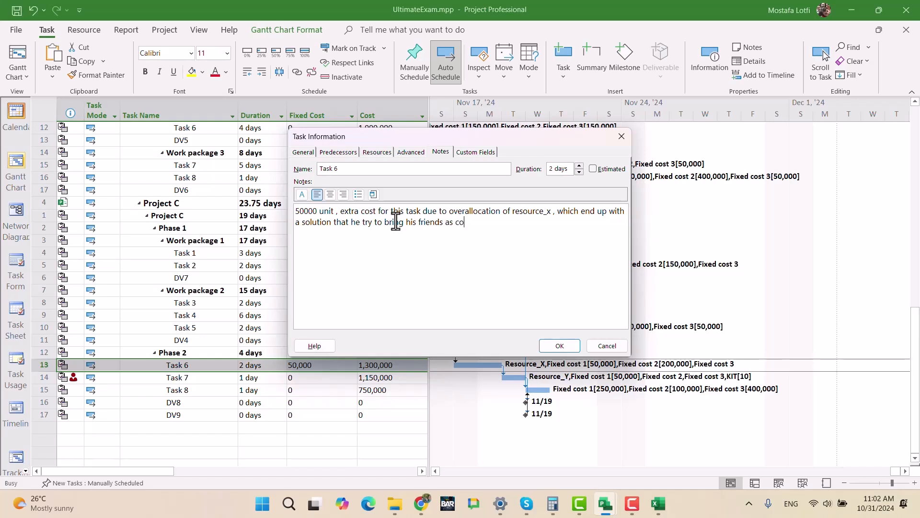
{"action": "type", "text": "ntractor to help him for 17 and 18 of nob"}
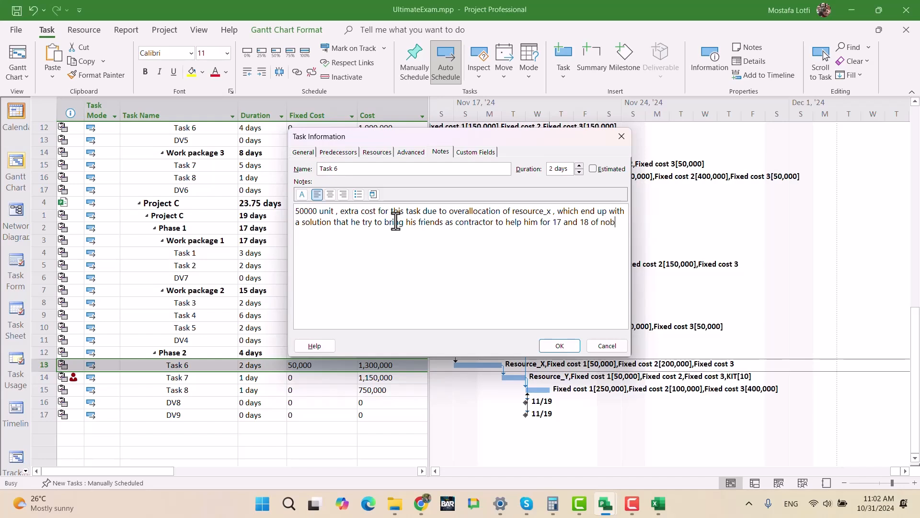
- Extend the Task 6 note with "to help him for 17 and 18 of nov with 1 day extra buffer"
{"action": "key", "text": "BackSpace"}
{"action": "key", "text": "BackSpace"}
{"action": "type", "text": "v with 1 day "}
{"action": "type", "text": "bu"}
{"action": "key", "text": "BackSpace"}
{"action": "type", "text": "extra buffer"}
- Finish the Task 6 note with "... and this is bring 50000 extra cost for project C > task 6" and save it
{"action": "type", "text": "... a"}
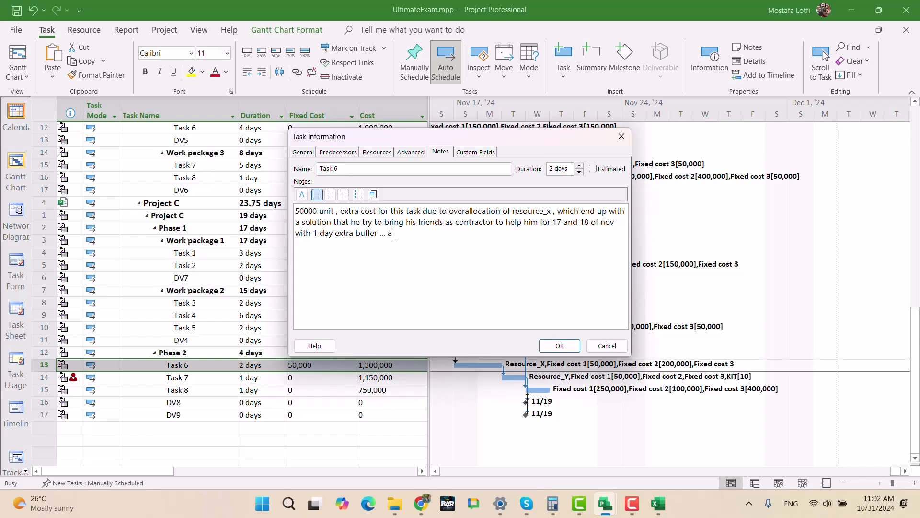
{"action": "type", "text": "nd this is bring 50000 extra cost for project C > task 6"}
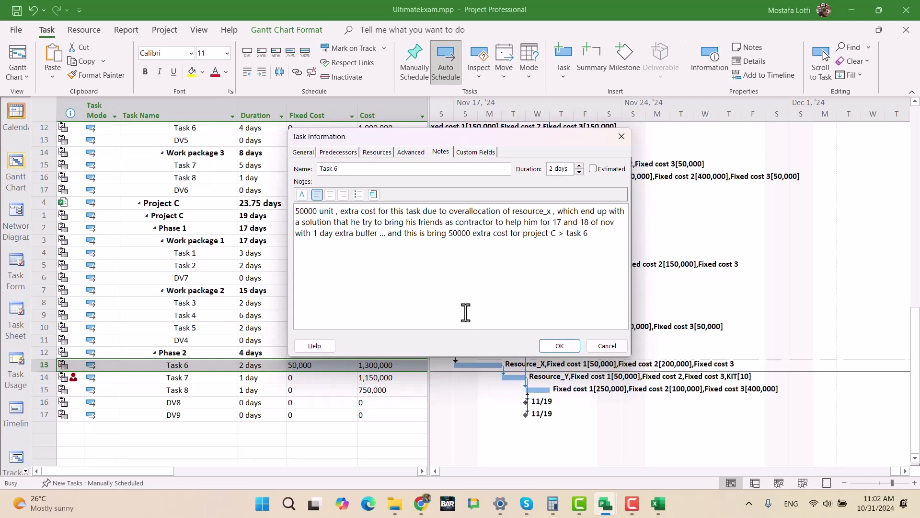
{"action": "left_click", "coordinate": [556, 345]}
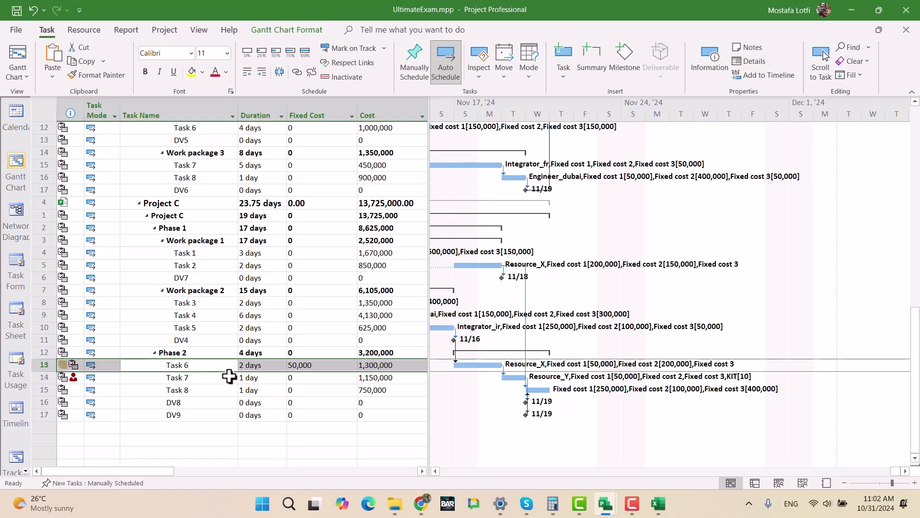
- Show the Resource Usage view and bring Resource_Y's scheduled work into view on the timescale
{"action": "left_click", "coordinate": [202, 382]}
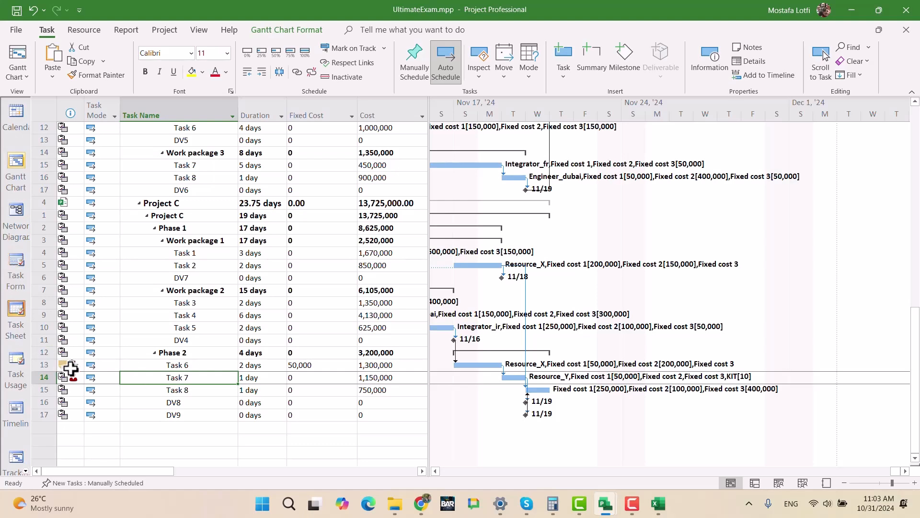
{"action": "mouse_move", "coordinate": [64, 365]}
{"action": "left_click", "coordinate": [26, 473]}
{"action": "scroll", "coordinate": [23, 460], "scroll_direction": "down", "scroll_amount": 1}
{"action": "left_click", "coordinate": [26, 474]}
{"action": "left_click", "coordinate": [25, 473]}
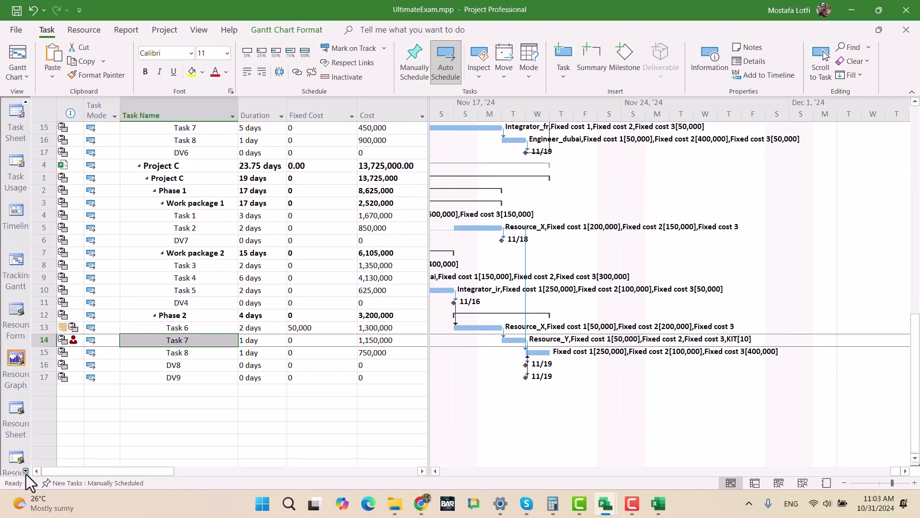
{"action": "left_click", "coordinate": [17, 457]}
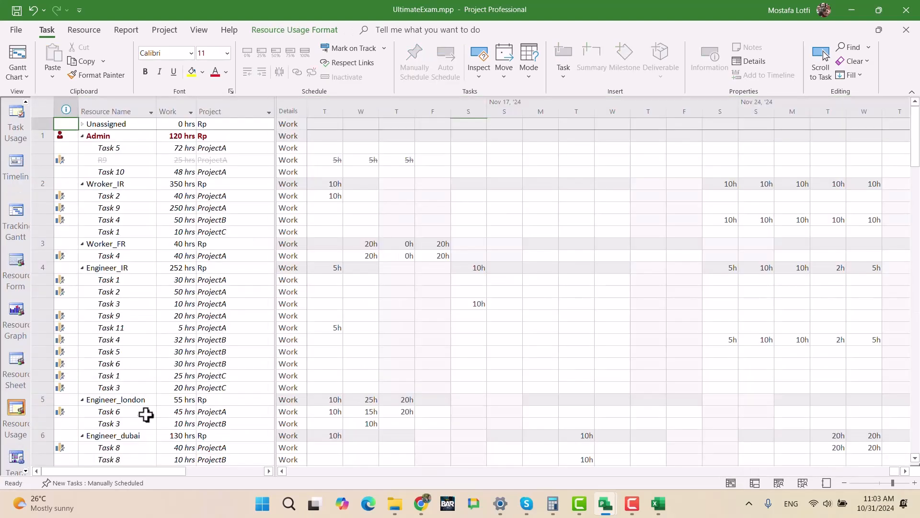
{"action": "scroll", "coordinate": [143, 412], "scroll_direction": "down", "scroll_amount": 5}
{"action": "left_click", "coordinate": [115, 369]}
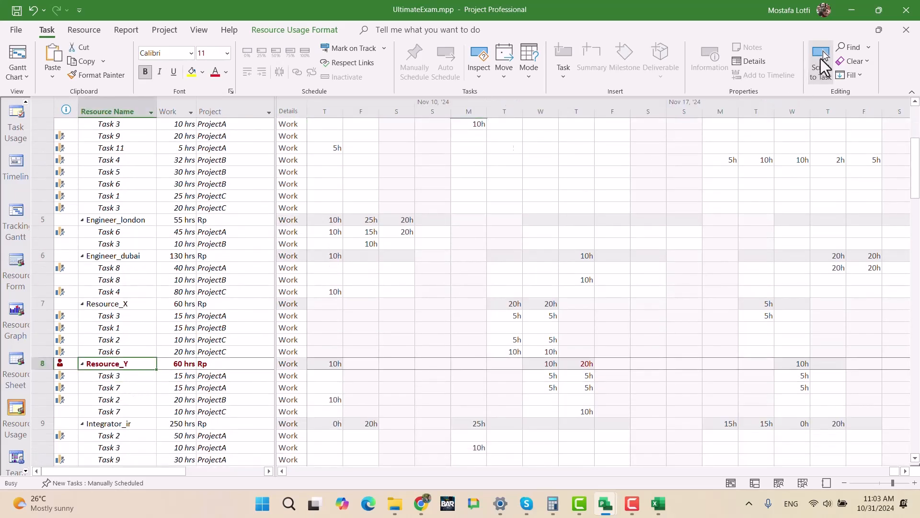
{"action": "left_click", "coordinate": [820, 60]}
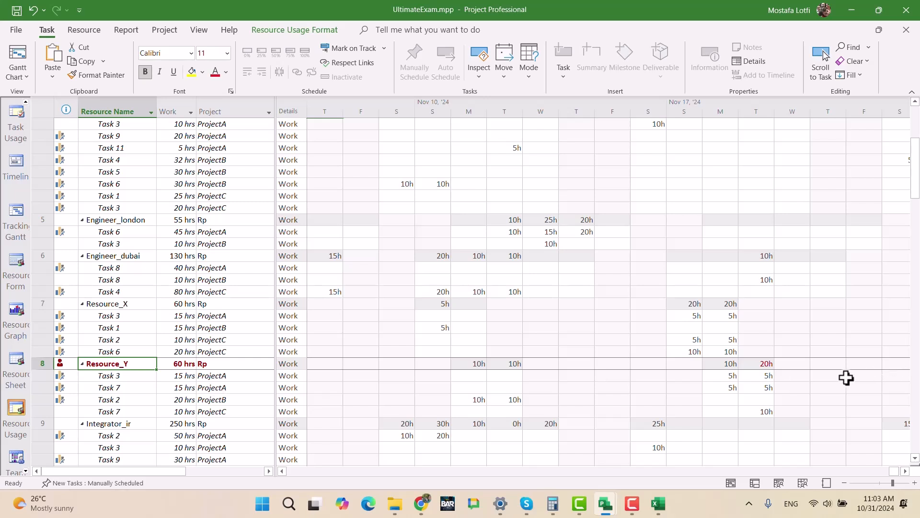
- Examine Resource_Y's hours on November 19 across ProjectA Tasks 3 and 7 and ProjectC Task 7
{"action": "left_click", "coordinate": [758, 379]}
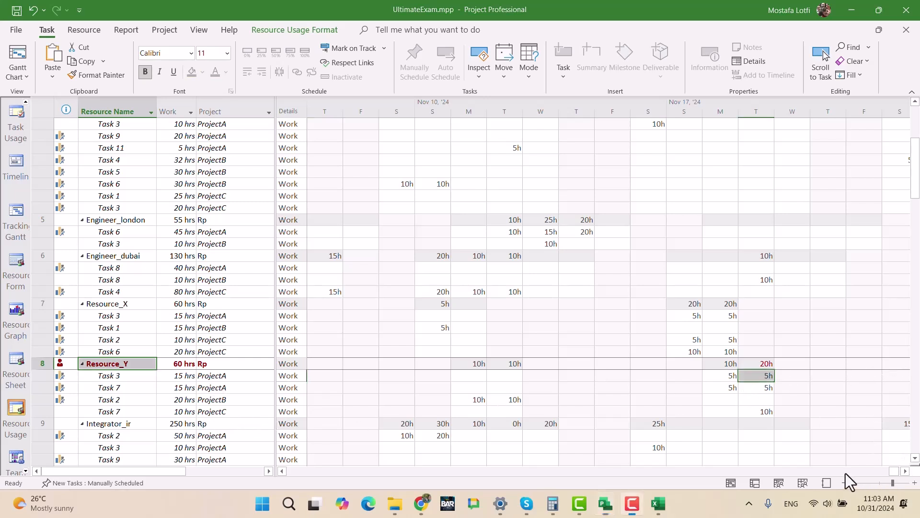
{"action": "left_click", "coordinate": [905, 473]}
{"action": "left_click", "coordinate": [905, 471]}
{"action": "left_click", "coordinate": [905, 471]}
{"action": "left_click", "coordinate": [905, 471]}
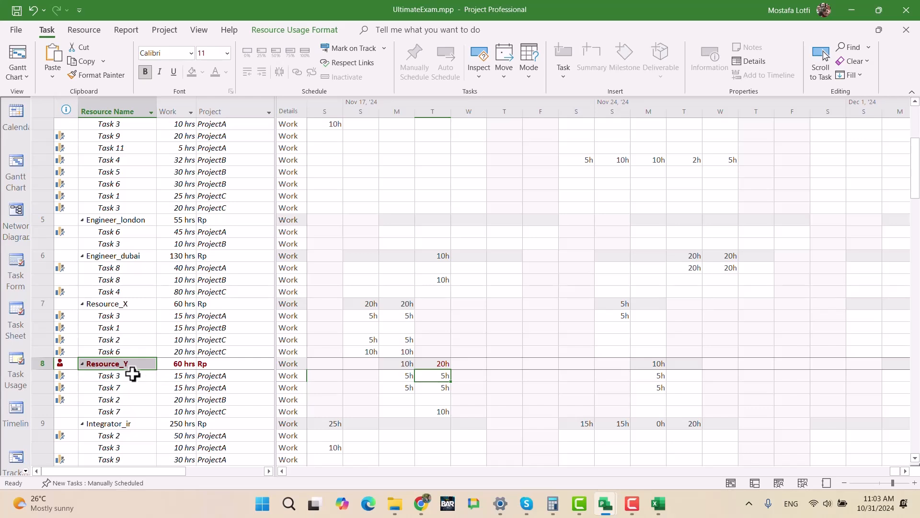
{"action": "left_click", "coordinate": [122, 386]}
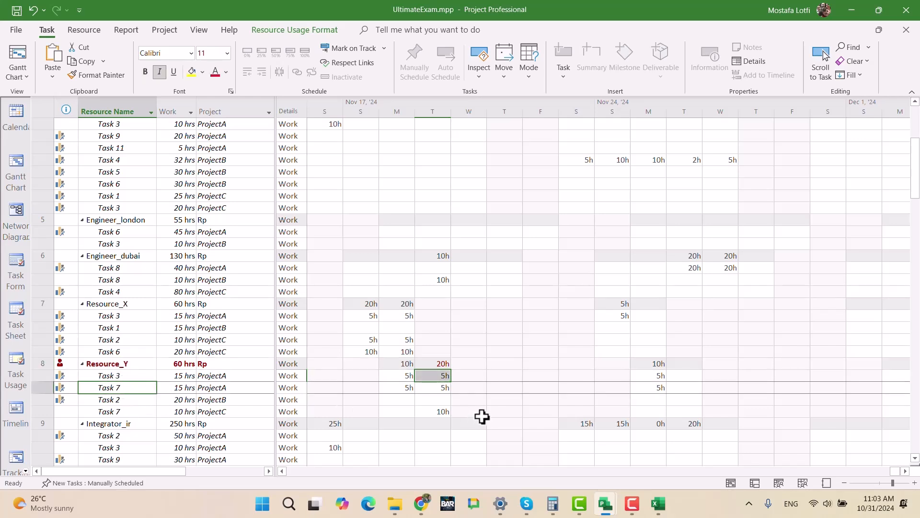
{"action": "left_click", "coordinate": [446, 391]}
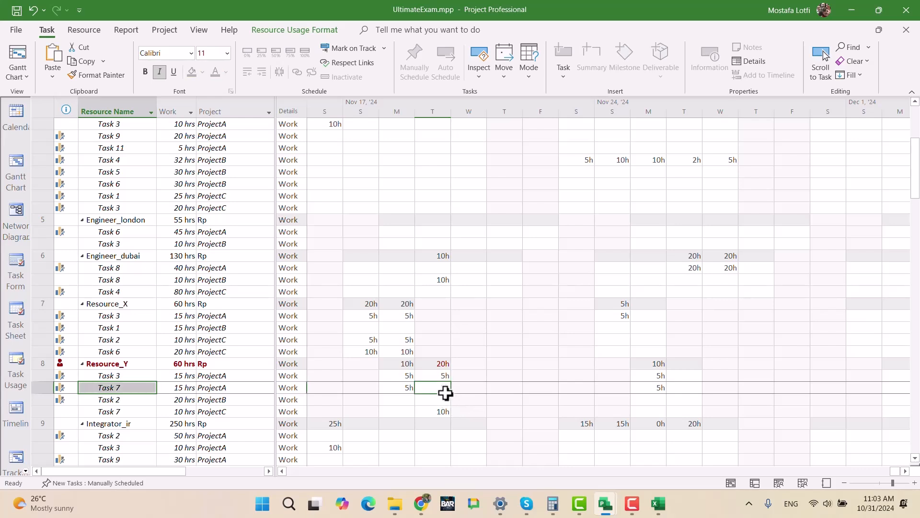
{"action": "left_click", "coordinate": [230, 413]}
{"action": "left_click", "coordinate": [136, 411]}
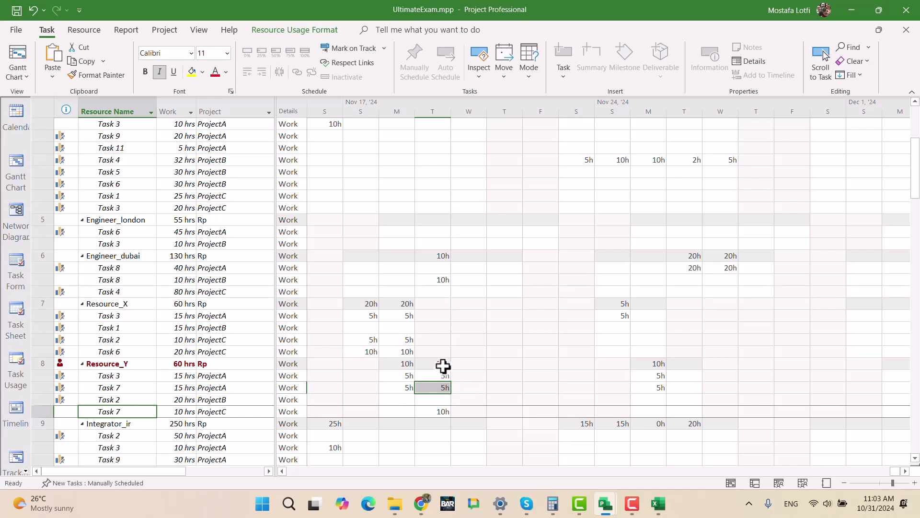
{"action": "left_click", "coordinate": [431, 411]}
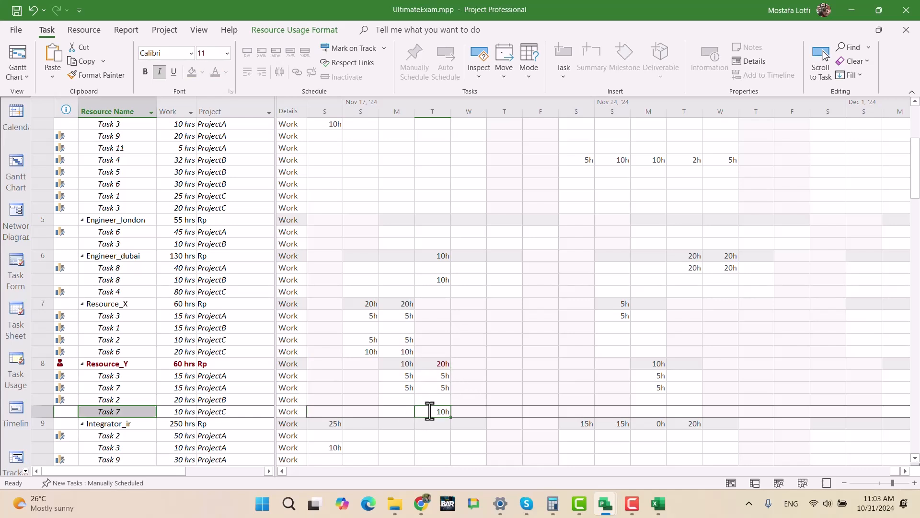
{"action": "left_click", "coordinate": [445, 364]}
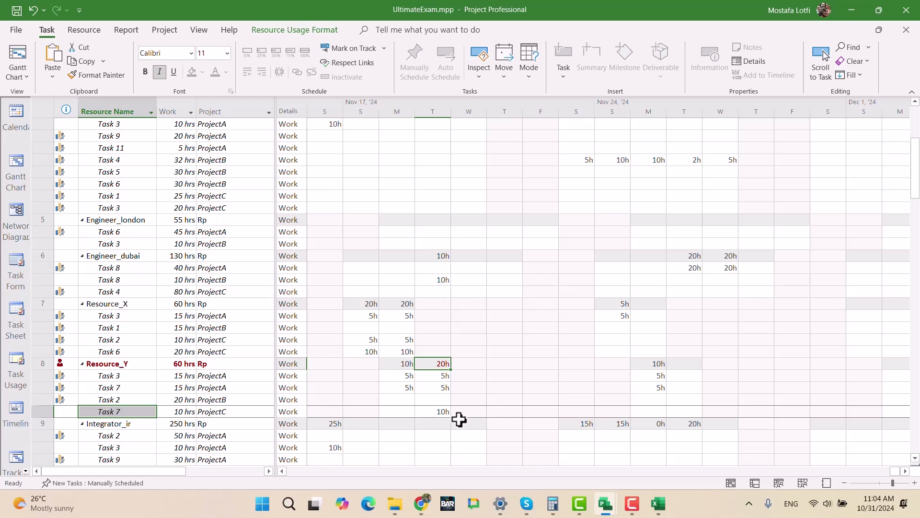
{"action": "left_click", "coordinate": [435, 412]}
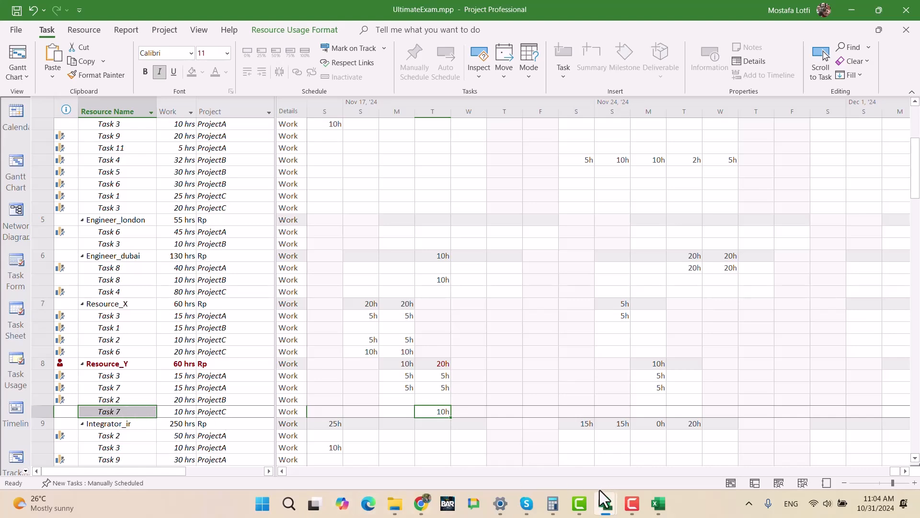
- Switch to ProjectC.mpp and try a 1-day lag on the Finish-to-Start dependency from Task 6 to Task 7
{"action": "mouse_move", "coordinate": [608, 508]}
{"action": "left_click", "coordinate": [706, 438]}
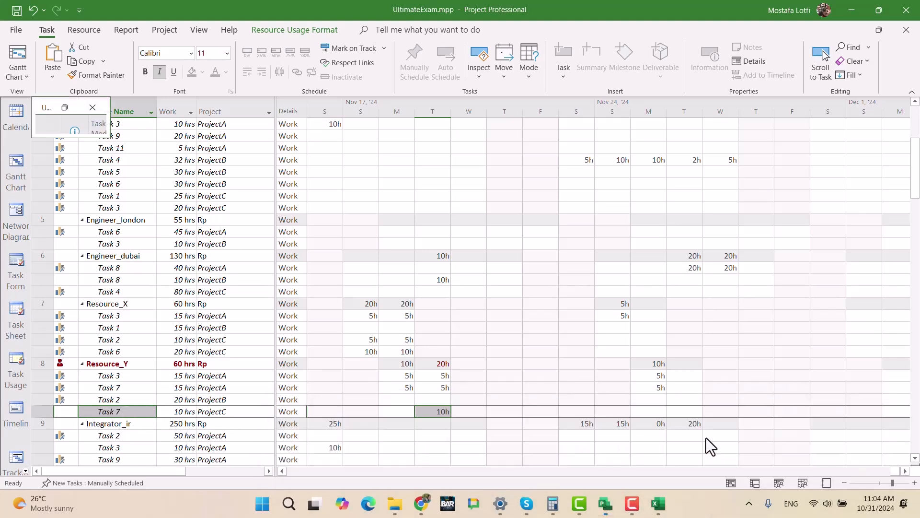
{"action": "left_click", "coordinate": [188, 303]}
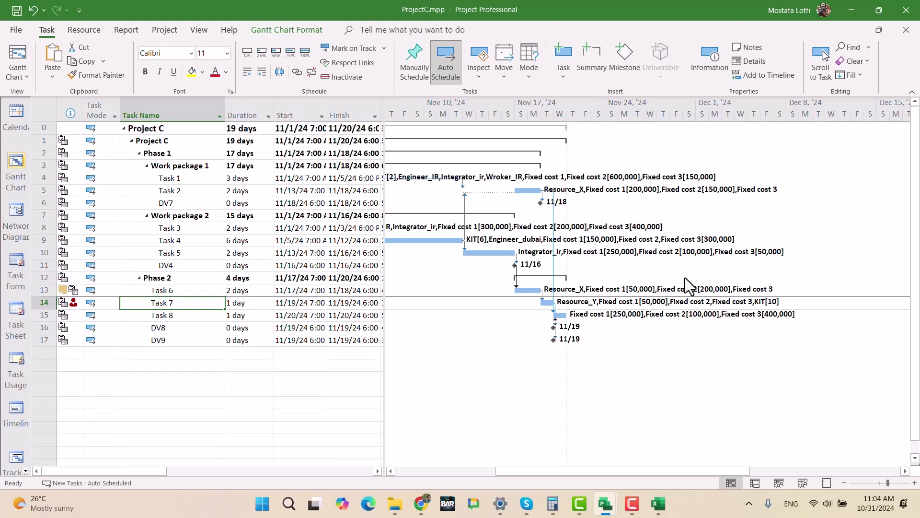
{"action": "double_click", "coordinate": [542, 294]}
{"action": "left_click", "coordinate": [527, 257]}
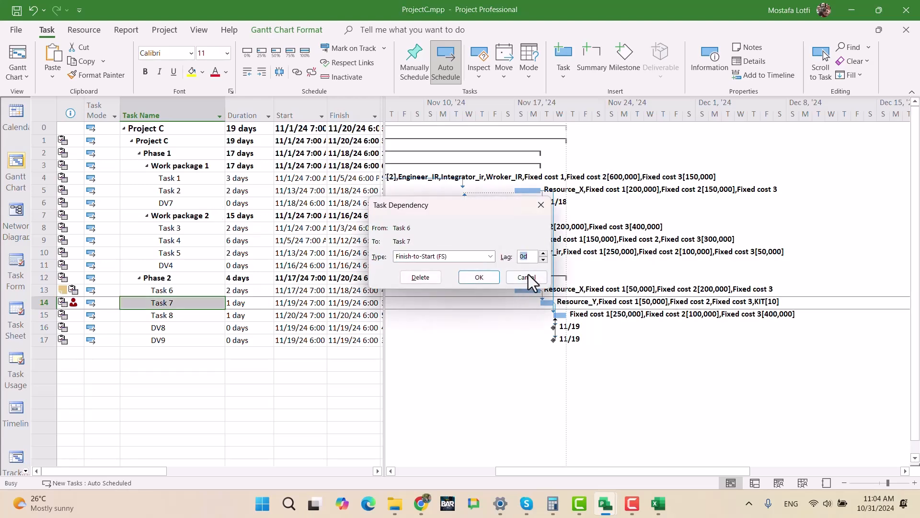
{"action": "type", "text": "1"}
{"action": "key", "text": "Return"}
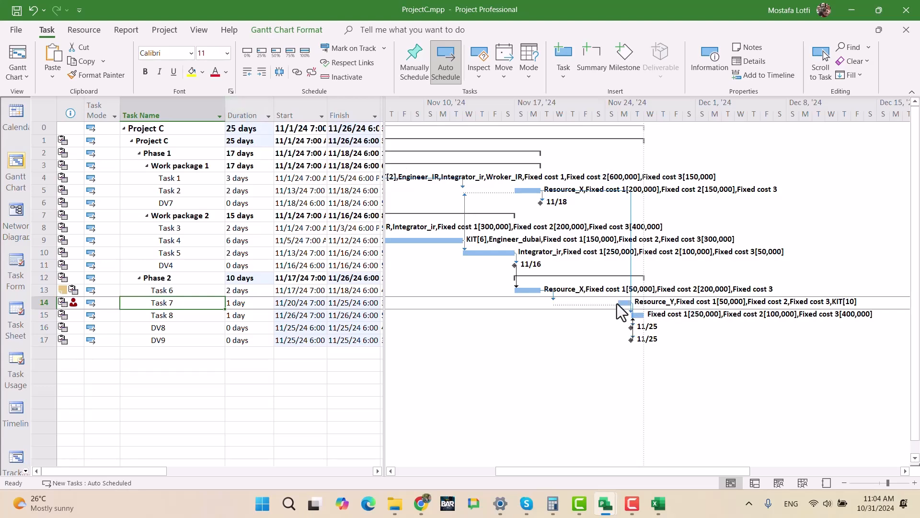
- Undo the dependency lag change and return to UltimateExam.mpp to check Resource_Y's ProjectC Task 7 row on November 25
{"action": "key", "text": "ctrl+z"}
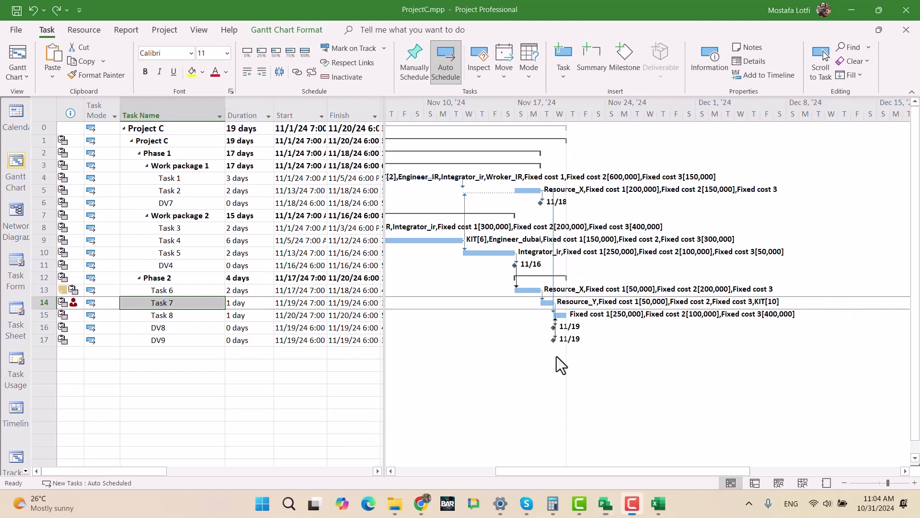
{"action": "mouse_move", "coordinate": [606, 503]}
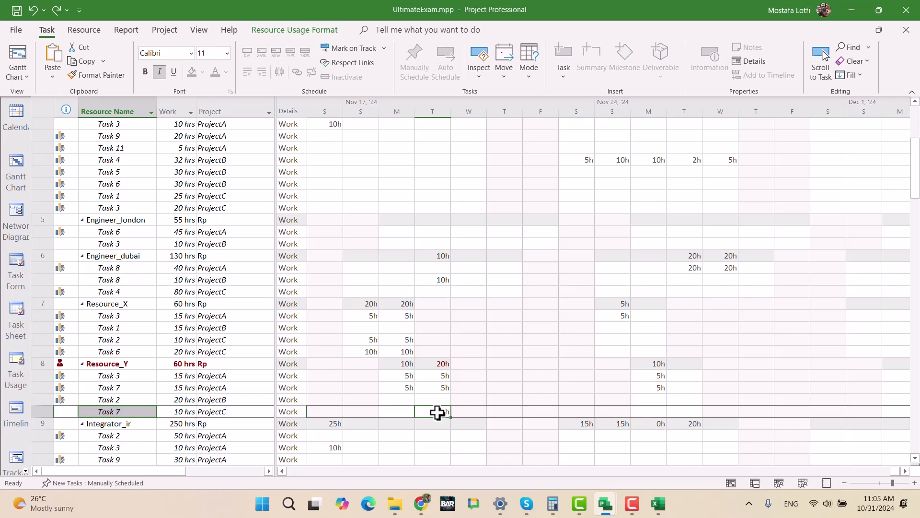
{"action": "left_click", "coordinate": [653, 403]}
{"action": "left_click", "coordinate": [656, 412]}
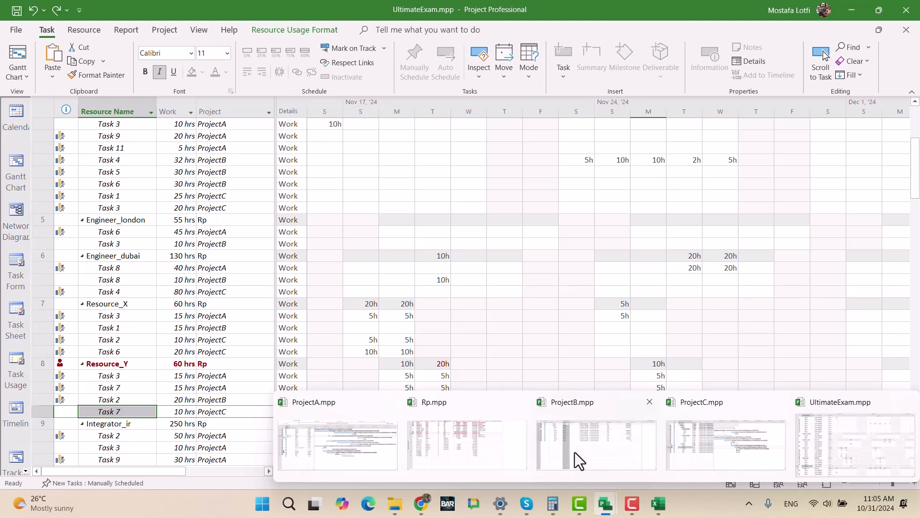
- Switch to ProjectA.mpp and widen the task table to expose the Start, Finish, Value and Number2 columns
{"action": "left_click", "coordinate": [369, 438]}
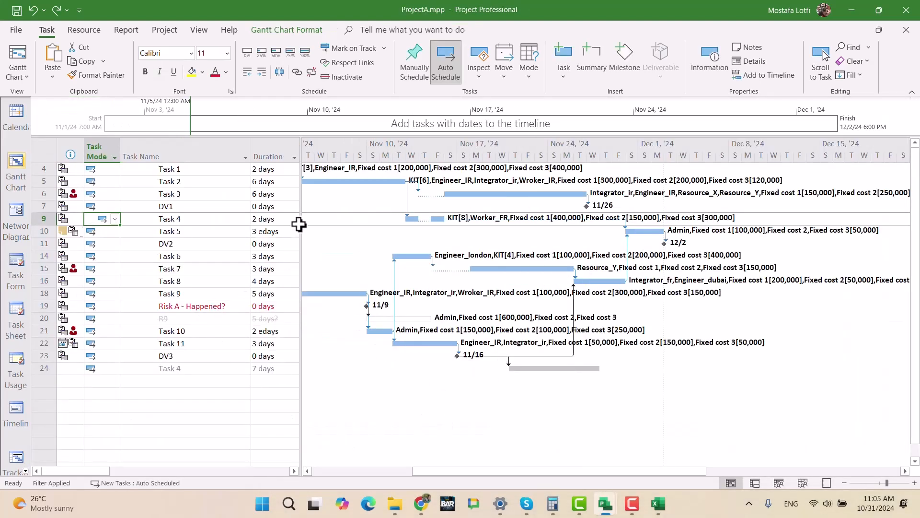
{"action": "left_click_drag", "start_coordinate": [301, 222], "coordinate": [580, 246]}
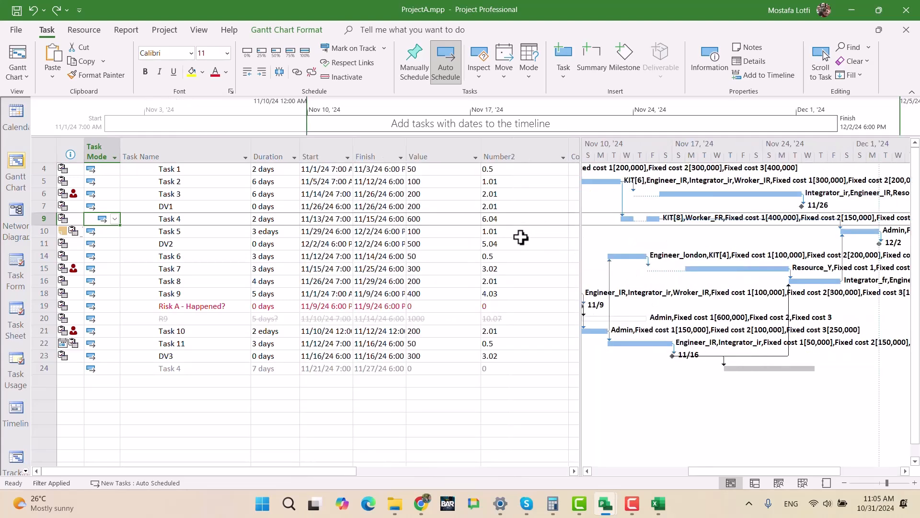
{"action": "left_click", "coordinate": [287, 306]}
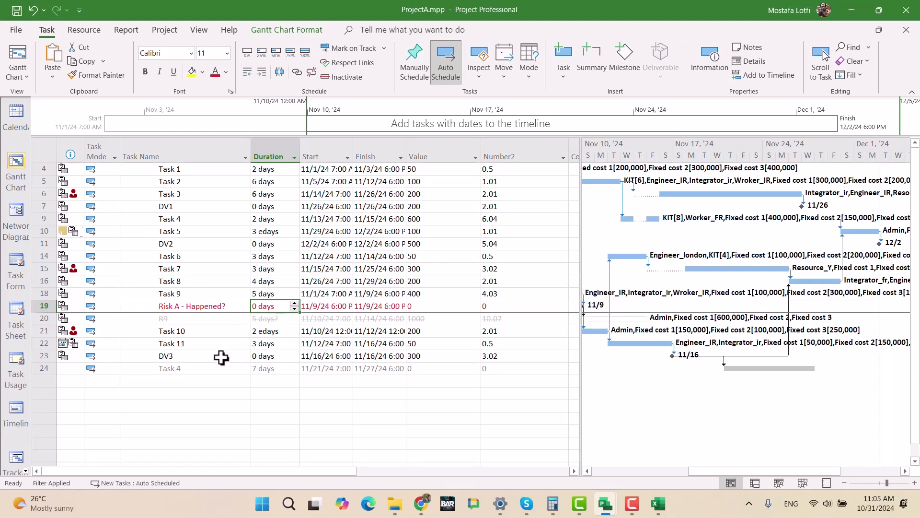
- Remove the task filter from ProjectA so the project, phase and work package summary rows are listed
{"action": "left_click", "coordinate": [199, 30]}
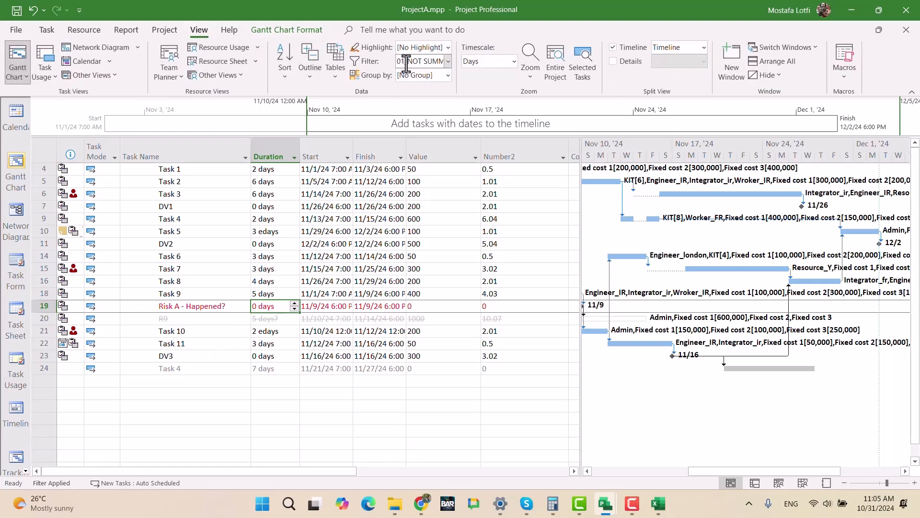
{"action": "left_click", "coordinate": [448, 61]}
{"action": "left_click", "coordinate": [421, 125]}
{"action": "left_click", "coordinate": [296, 308]}
{"action": "scroll", "coordinate": [341, 338], "scroll_direction": "down", "scroll_amount": 2}
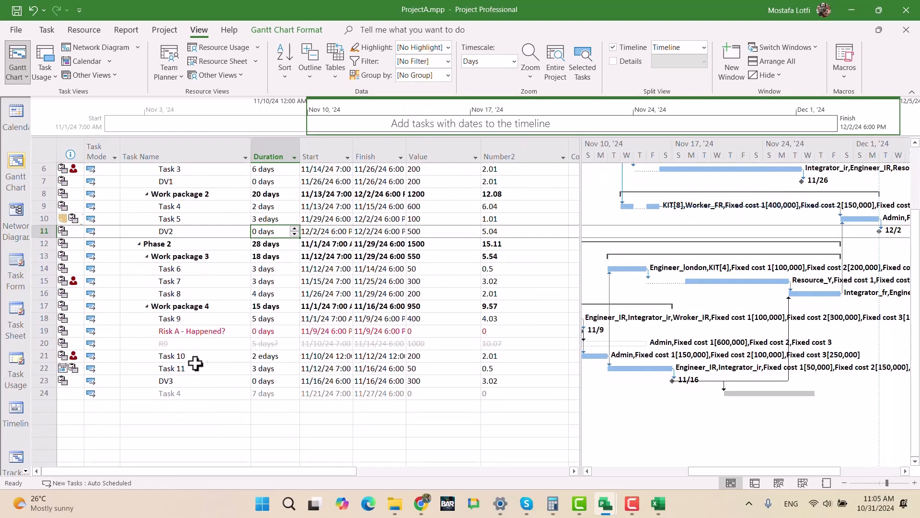
{"action": "scroll", "coordinate": [271, 297], "scroll_direction": "up", "scroll_amount": 2}
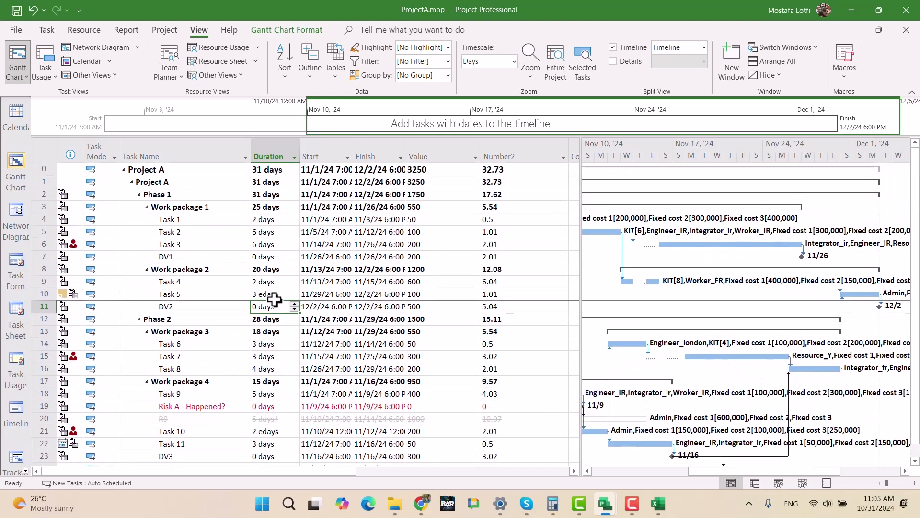
- Check Task 3's row and Gantt bar, and Task 7's Value in ProjectA
{"action": "left_click", "coordinate": [207, 245]}
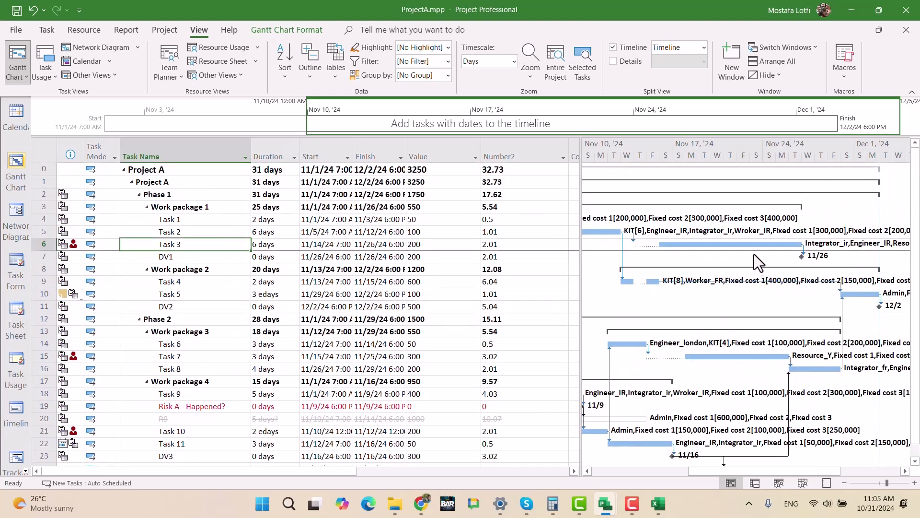
{"action": "left_click", "coordinate": [740, 245]}
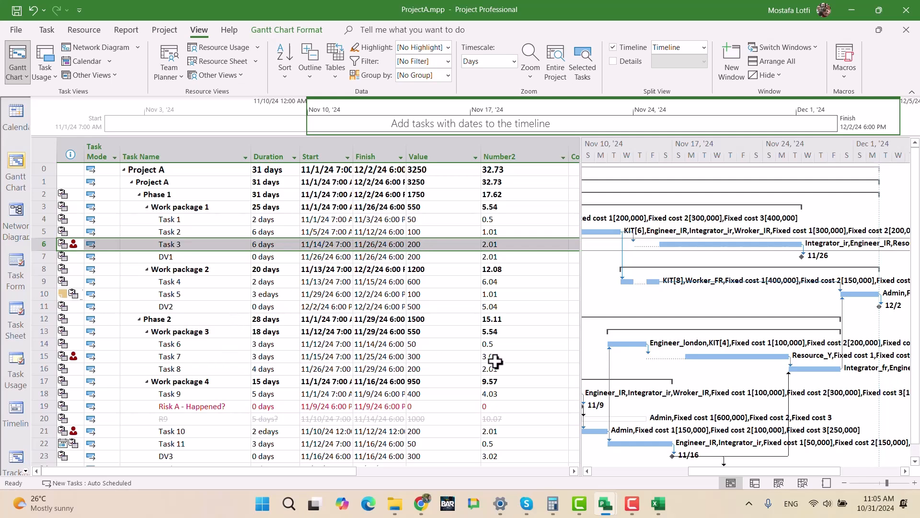
{"action": "left_click", "coordinate": [444, 357]}
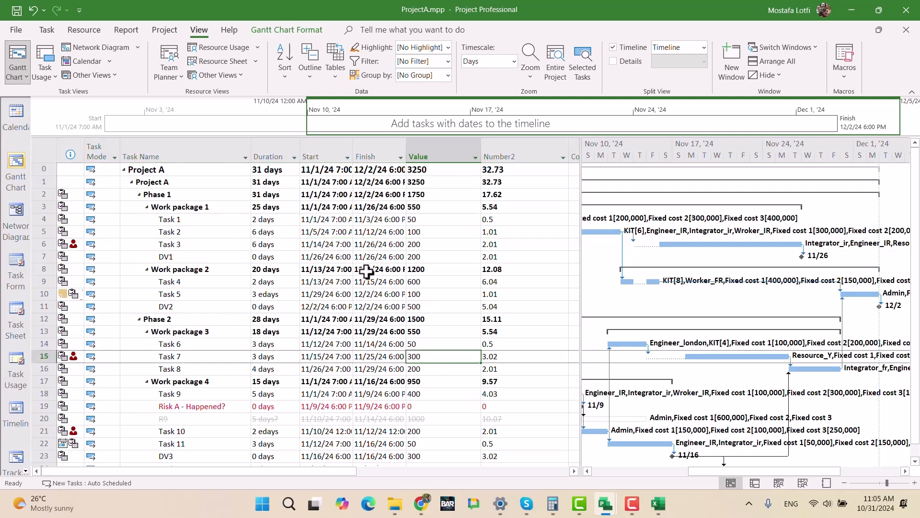
- Switch to ProjectC.mpp, widen the task table to expose the Value and Number2 columns, and check Task 7's Value
{"action": "mouse_move", "coordinate": [608, 501]}
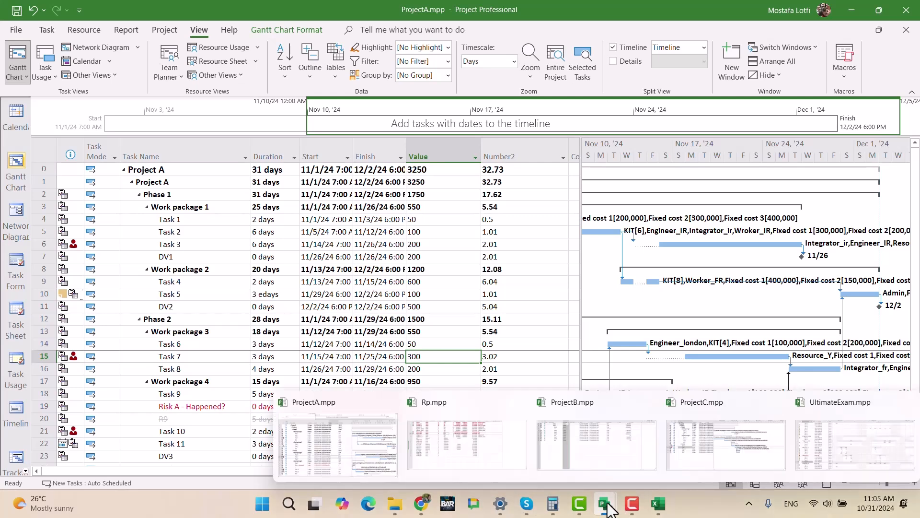
{"action": "left_click", "coordinate": [706, 443]}
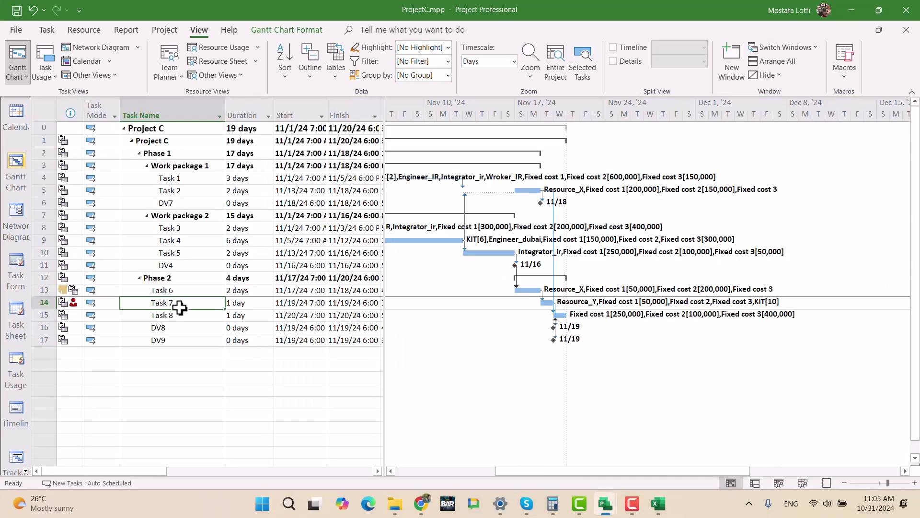
{"action": "left_click_drag", "start_coordinate": [385, 311], "coordinate": [556, 319]}
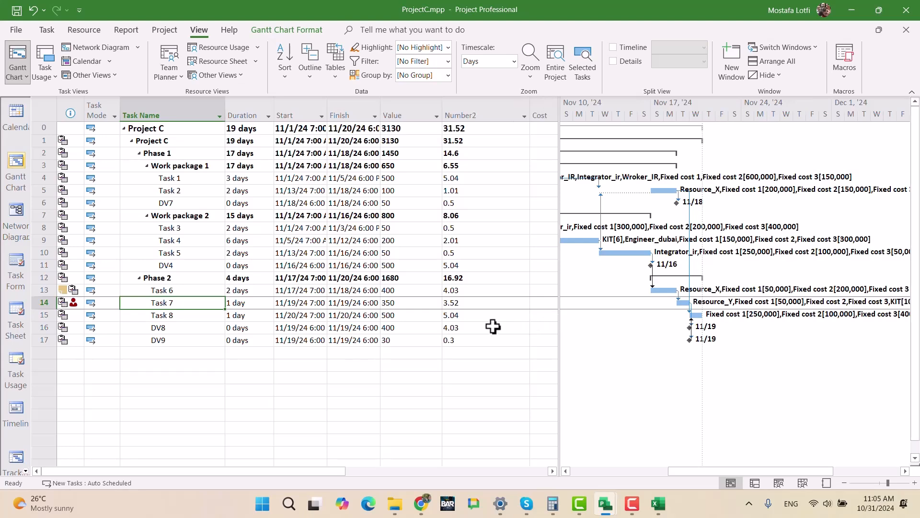
{"action": "left_click", "coordinate": [404, 301]}
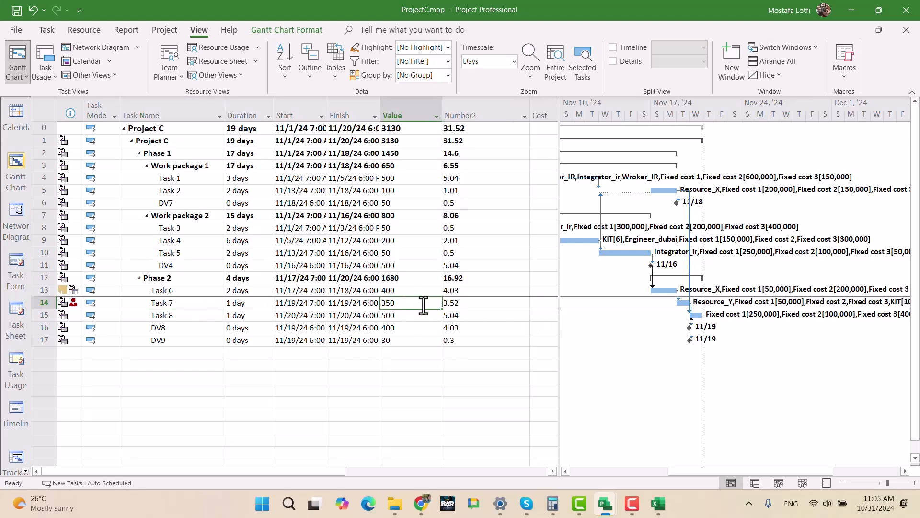
- Switch to ProjectB.mpp and remove its task filter so the summary rows are listed
{"action": "mouse_move", "coordinate": [615, 505]}
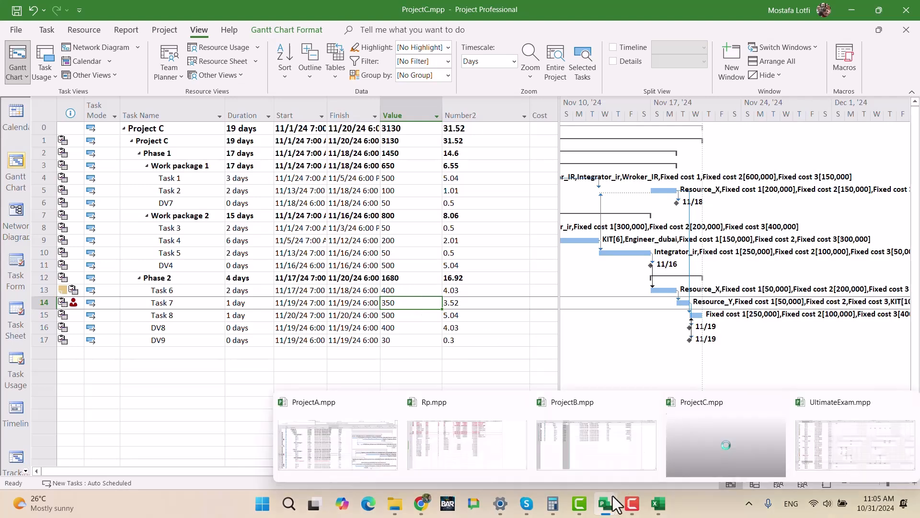
{"action": "left_click", "coordinate": [600, 442]}
{"action": "left_click", "coordinate": [345, 331]}
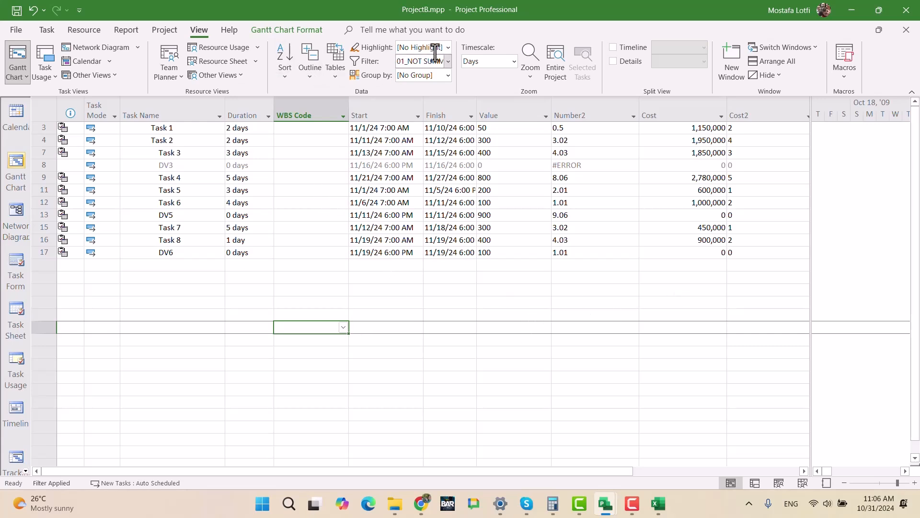
{"action": "left_click", "coordinate": [448, 61]}
{"action": "left_click", "coordinate": [423, 124]}
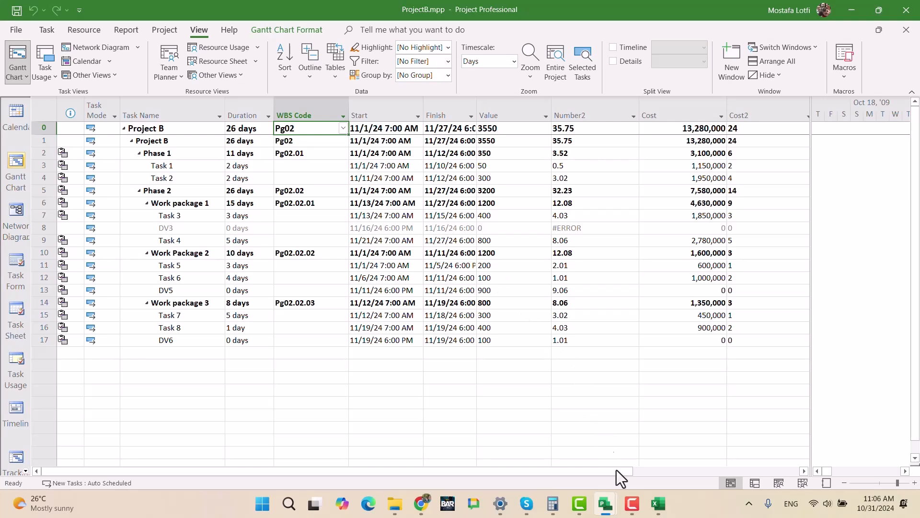
- Switch back to ProjectA.mpp and compare the schedules of Task 3 and Task 7 on the Gantt chart
{"action": "mouse_move", "coordinate": [605, 503]}
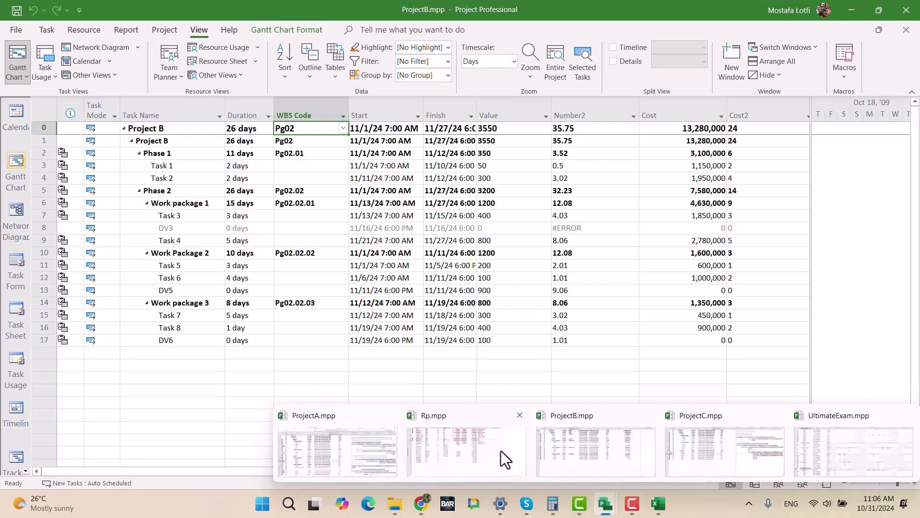
{"action": "left_click", "coordinate": [352, 449]}
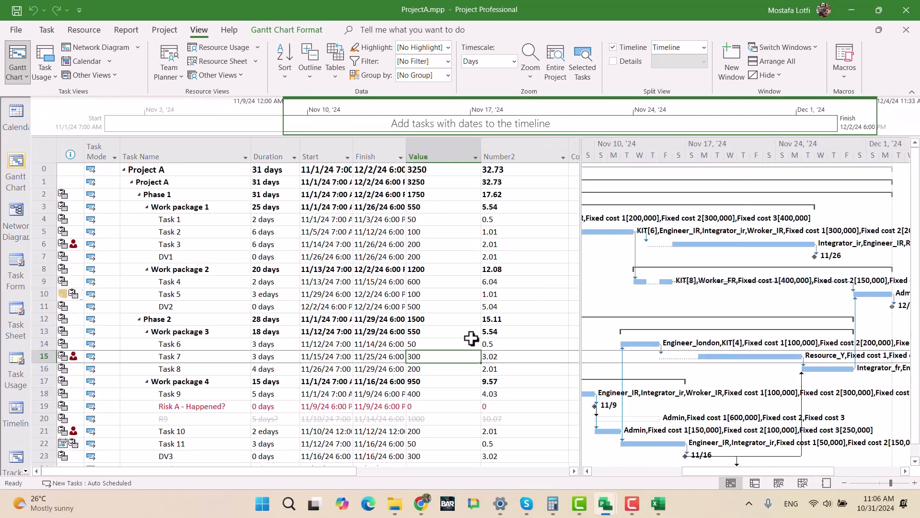
{"action": "scroll", "coordinate": [283, 386], "scroll_direction": "down", "scroll_amount": 2}
{"action": "scroll", "coordinate": [283, 386], "scroll_direction": "up", "scroll_amount": 2}
{"action": "left_click", "coordinate": [206, 357]}
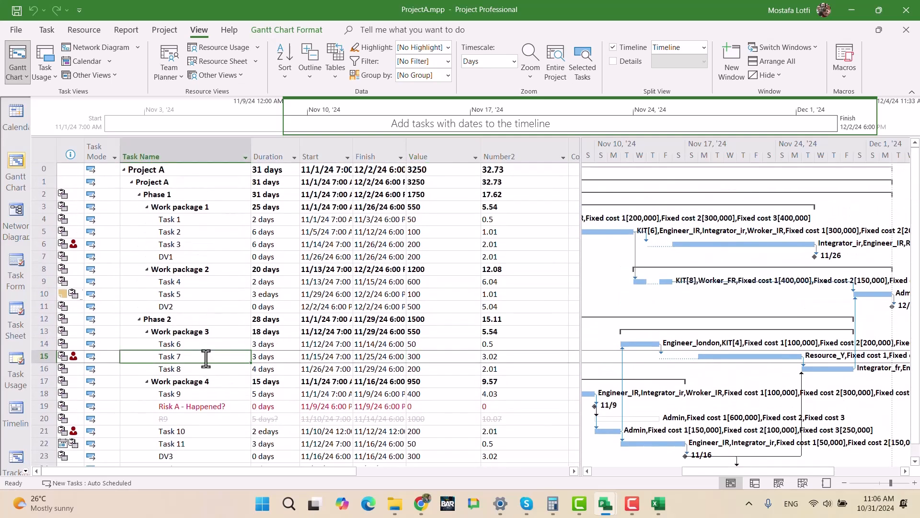
{"action": "left_click", "coordinate": [22, 28]}
{"action": "left_click", "coordinate": [37, 34]}
{"action": "left_click", "coordinate": [14, 31]}
{"action": "left_click", "coordinate": [35, 36]}
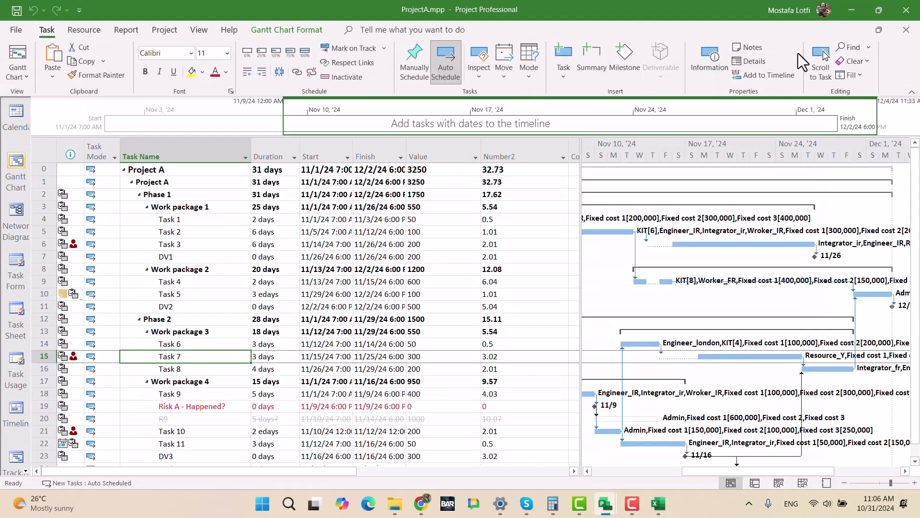
{"action": "left_click", "coordinate": [746, 357]}
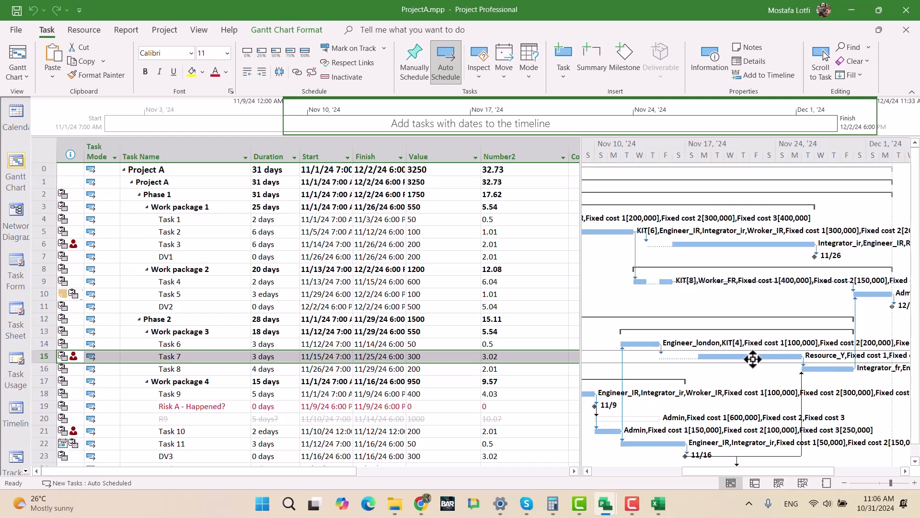
{"action": "left_click", "coordinate": [751, 246]}
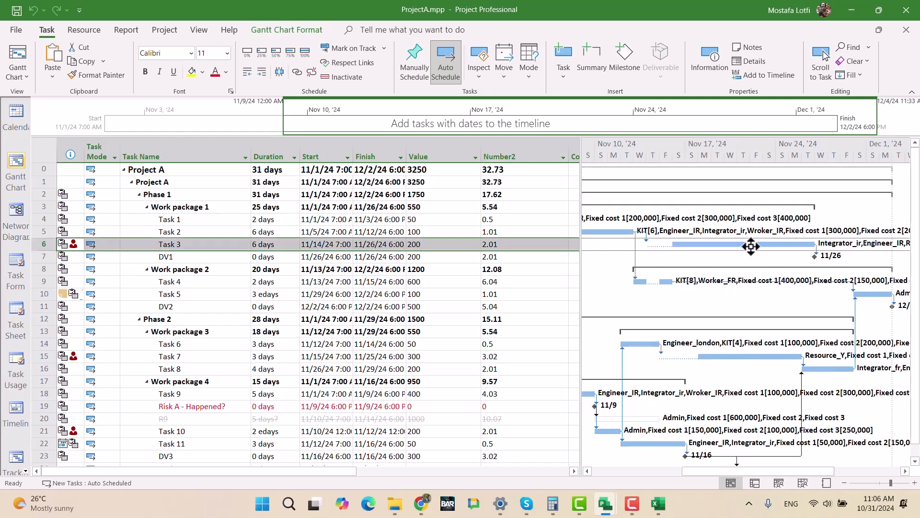
{"action": "left_click", "coordinate": [740, 357]}
- Insert a Total Slack column before the Duration column in ProjectA's task table
{"action": "left_click", "coordinate": [277, 152]}
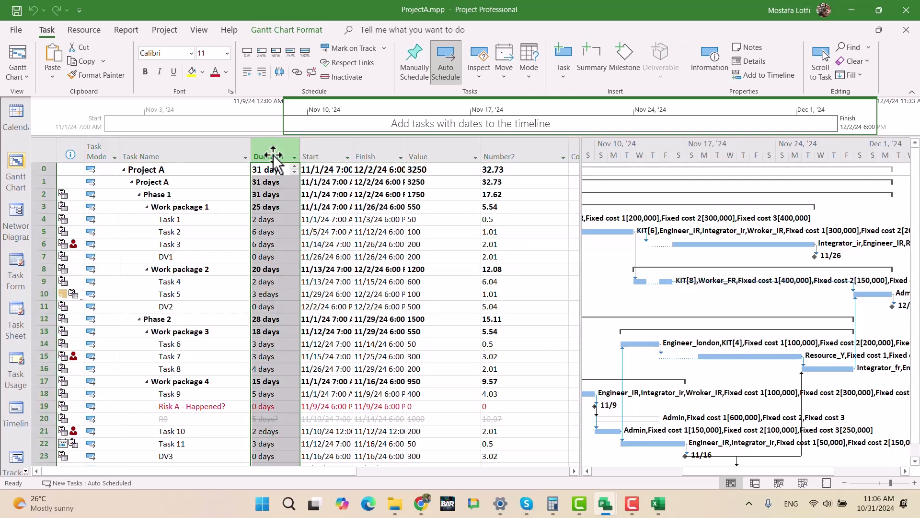
{"action": "key", "text": "Insert"}
{"action": "type", "text": "Total Slack"}
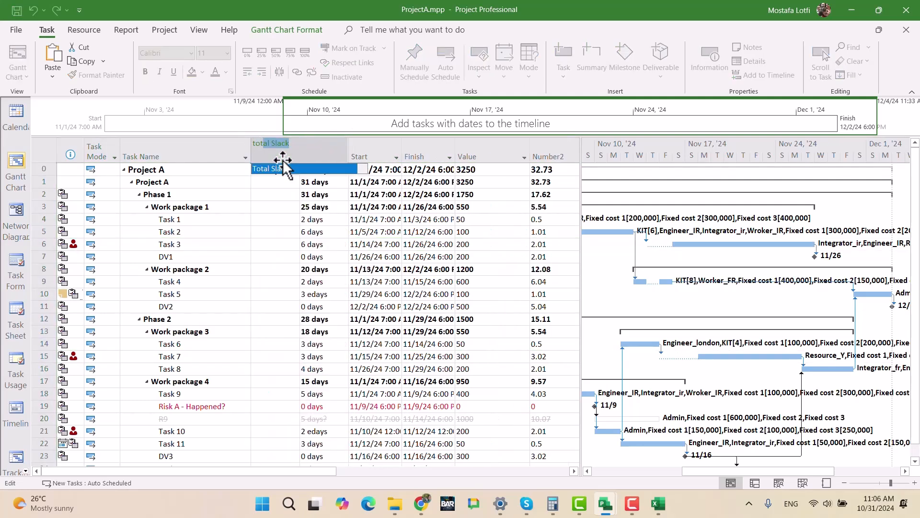
{"action": "key", "text": "Return"}
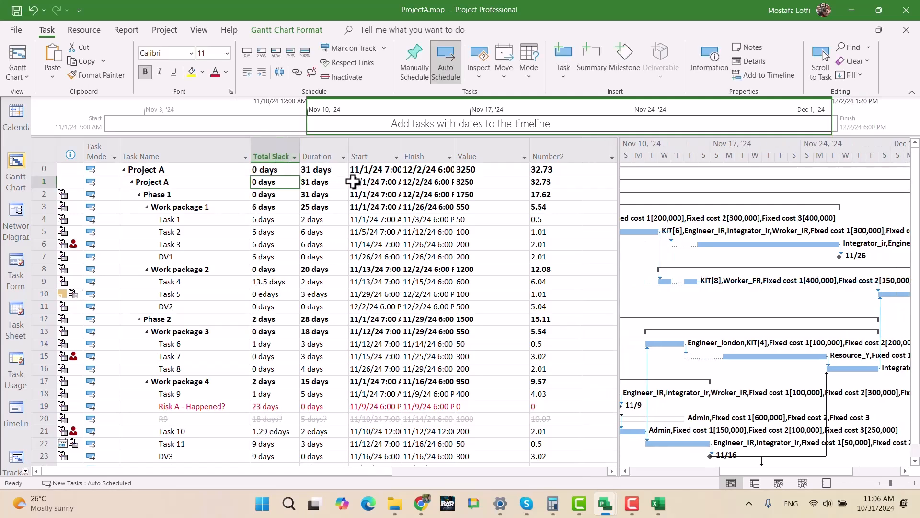
- Compare the total slack of Task 7 and Task 3 in ProjectA
{"action": "left_click", "coordinate": [229, 358]}
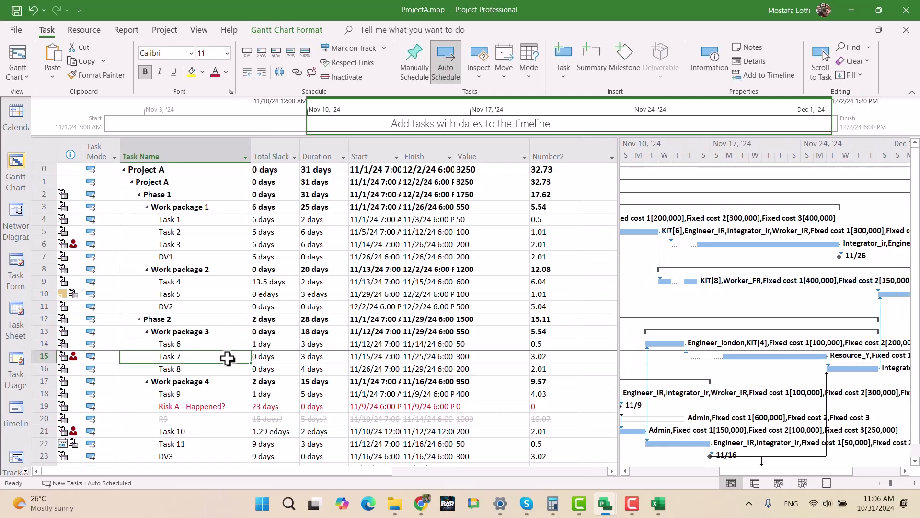
{"action": "left_click", "coordinate": [761, 358]}
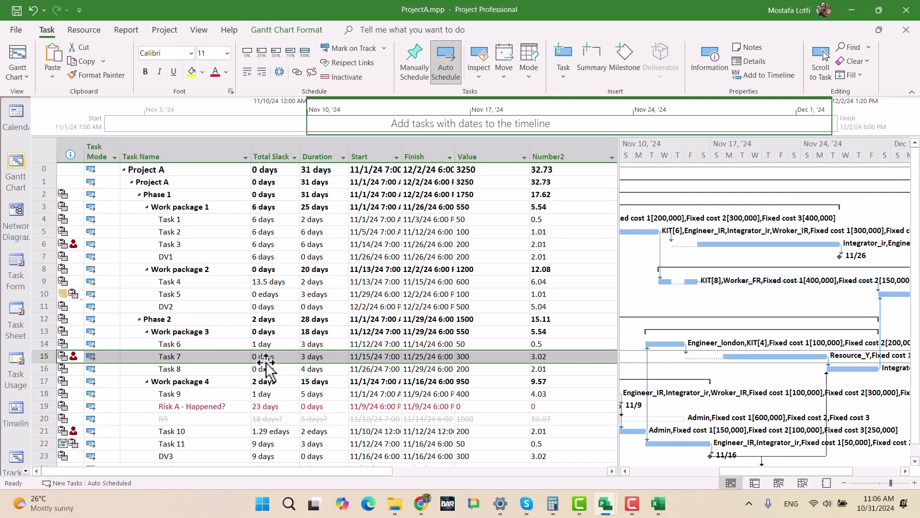
{"action": "left_click", "coordinate": [208, 246]}
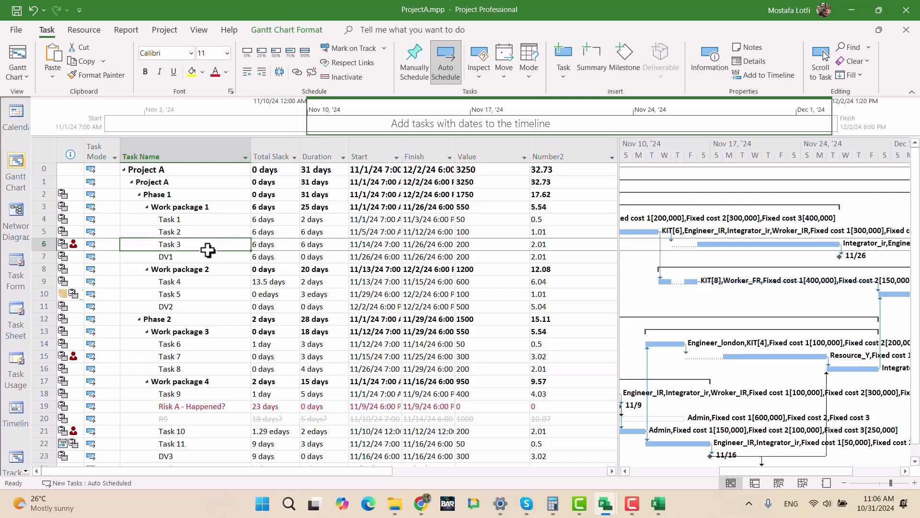
{"action": "left_click", "coordinate": [273, 248]}
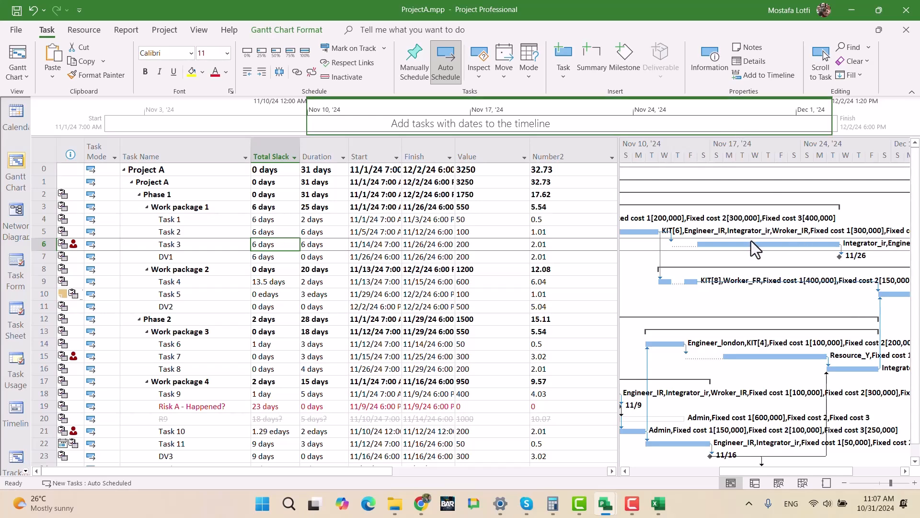
- Try delaying ProjectA's Task 3 to start on November 18 on the Gantt chart, and undo the move
{"action": "left_click_drag", "start_coordinate": [749, 244], "coordinate": [802, 244]}
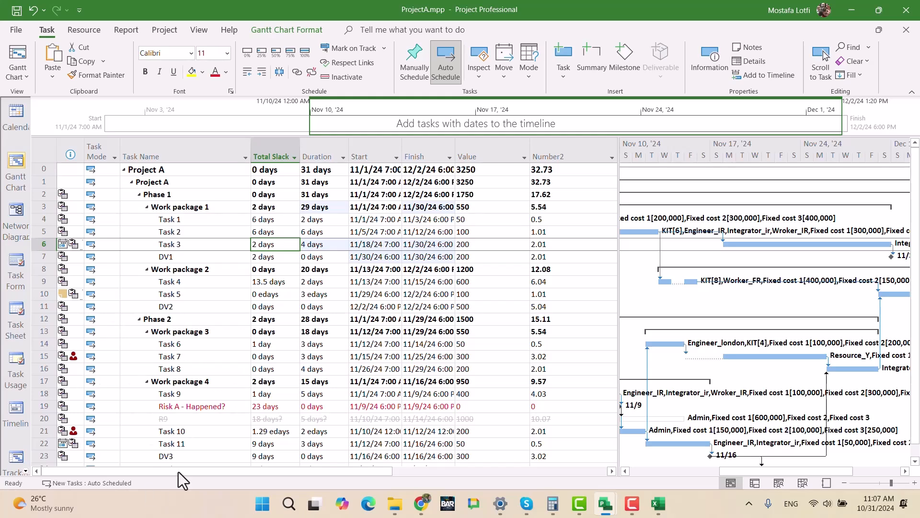
{"action": "key", "text": "ctrl+z"}
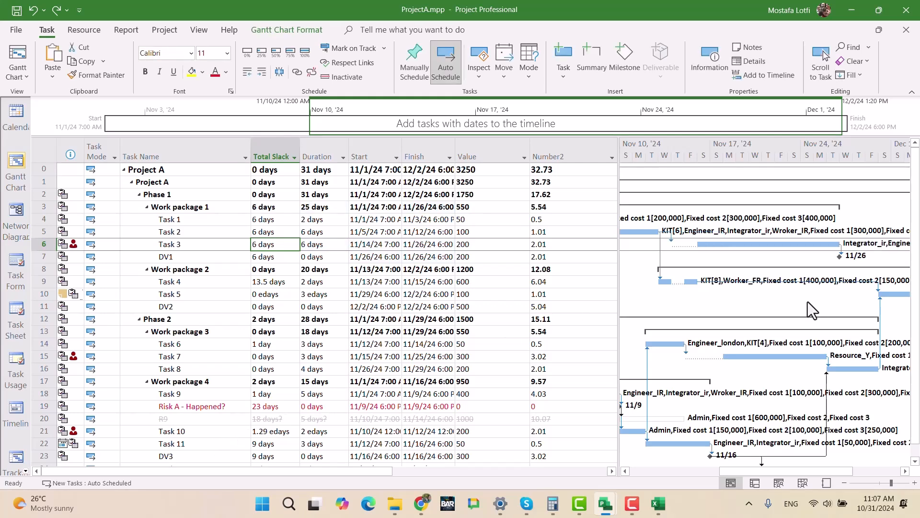
- Widen ProjectA's Gantt chart, switch to UltimateExam.mpp and examine Resource_Y's November 19 hours on ProjectA Tasks 3 and 7
{"action": "left_click_drag", "start_coordinate": [619, 272], "coordinate": [354, 269]}
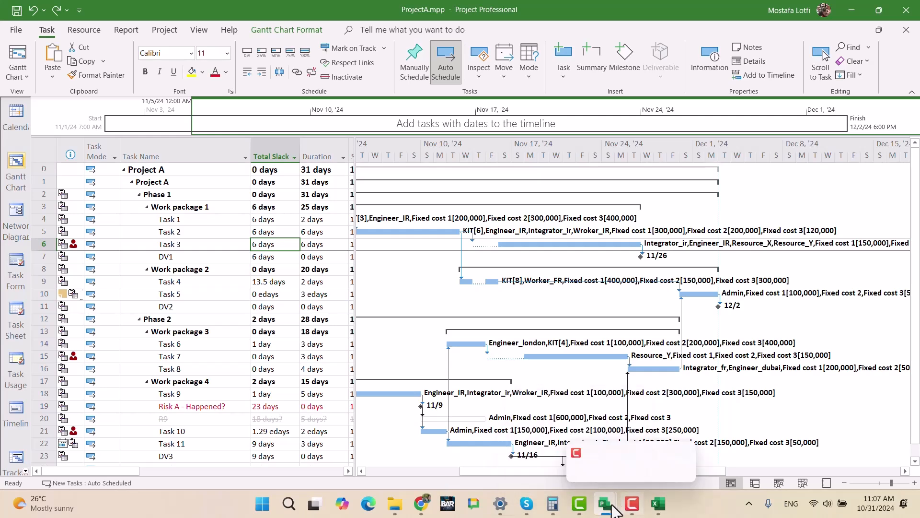
{"action": "mouse_move", "coordinate": [605, 504]}
{"action": "left_click", "coordinate": [814, 456]}
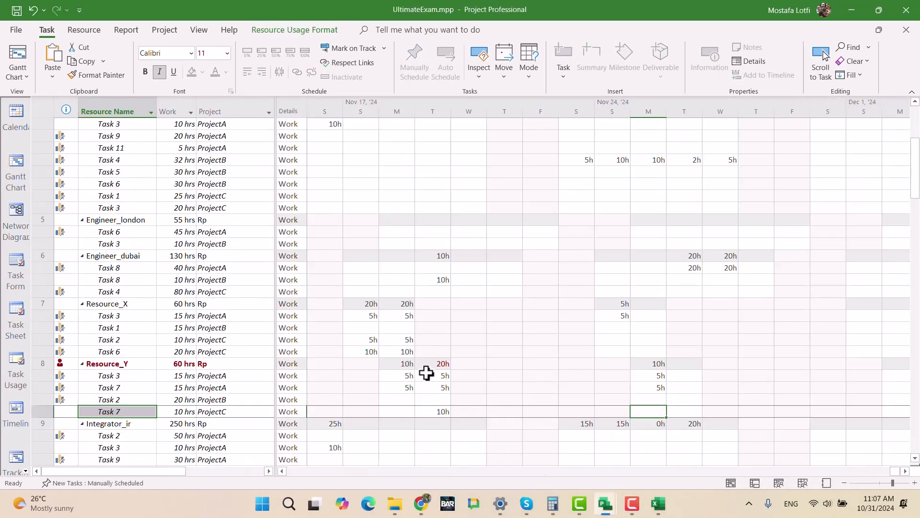
{"action": "scroll", "coordinate": [153, 358], "scroll_direction": "down", "scroll_amount": 2}
{"action": "left_click", "coordinate": [137, 304]}
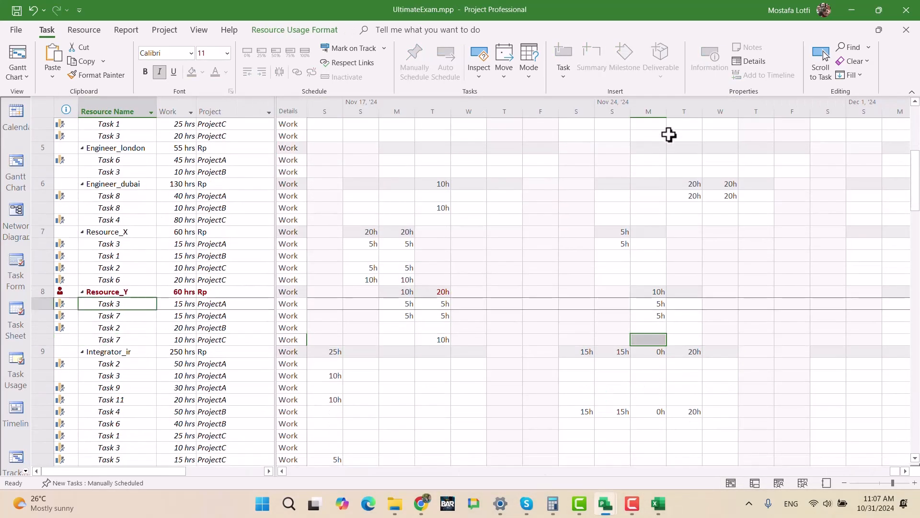
{"action": "left_click", "coordinate": [821, 61]}
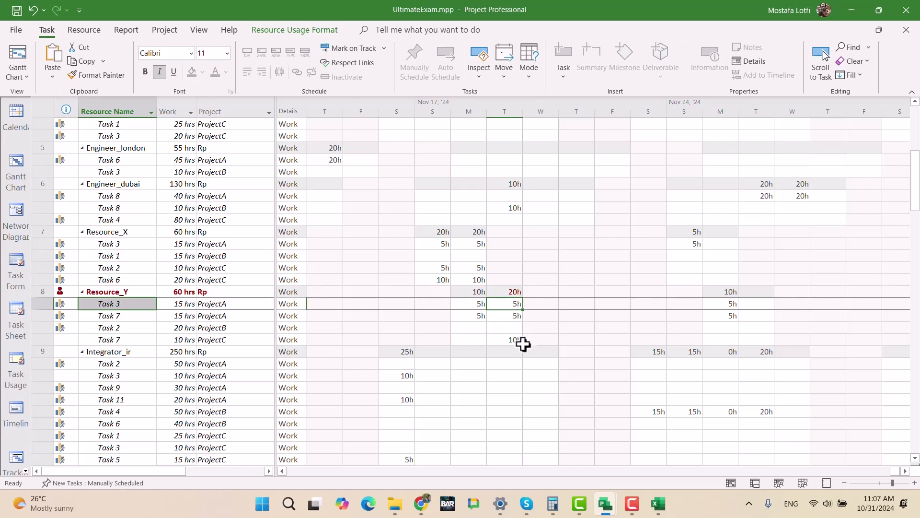
{"action": "left_click", "coordinate": [509, 319]}
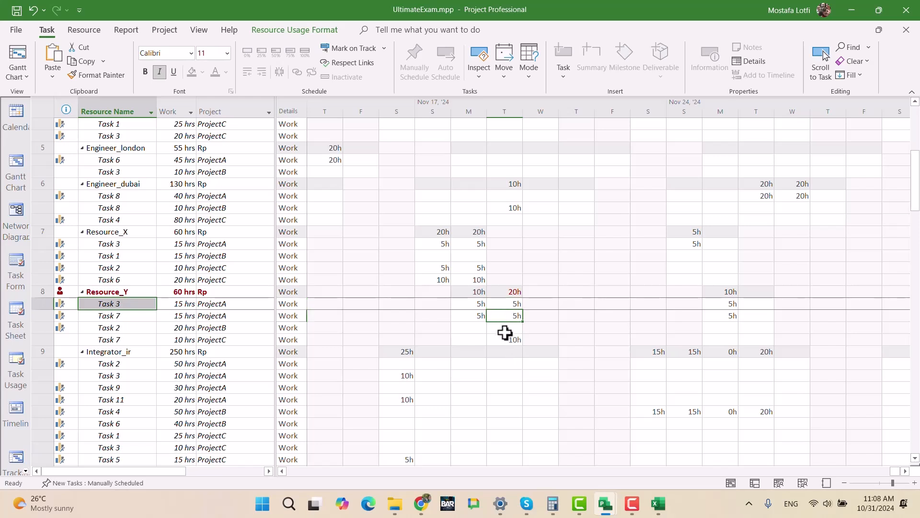
{"action": "left_click", "coordinate": [512, 302]}
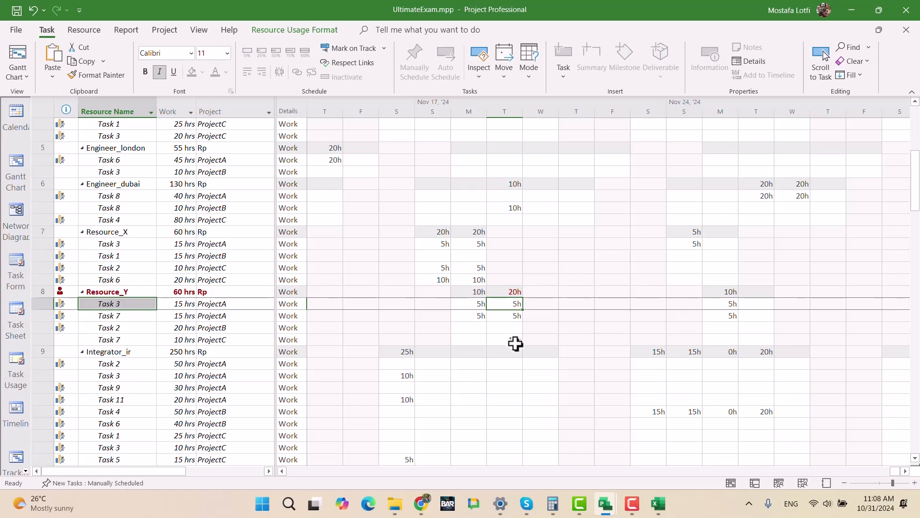
{"action": "key", "text": "Down"}
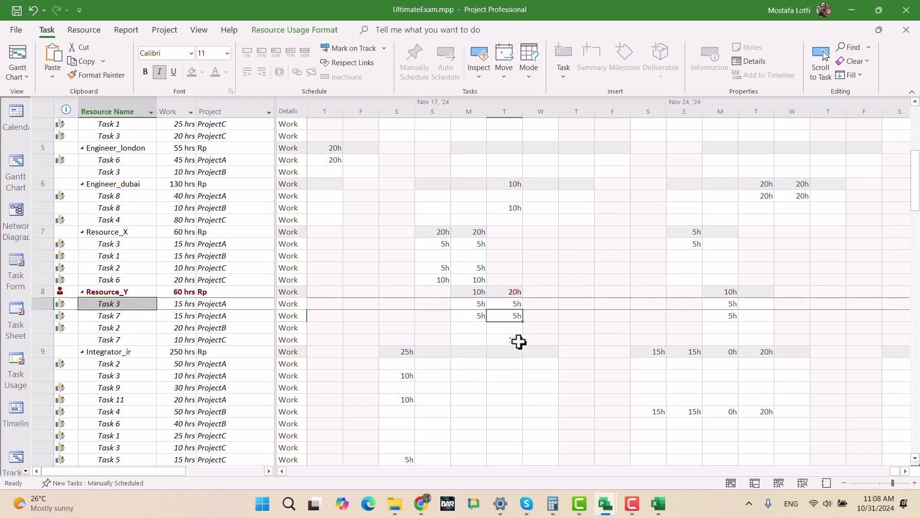
- Enter 5 hours of Resource_Y work on November 26 for both Task 3 and Task 7 of ProjectA
{"action": "key", "text": "Up"}
{"action": "key", "text": "Right"}
{"action": "key", "text": "Right"}
{"action": "key", "text": "Right"}
{"action": "key", "text": "Right"}
{"action": "key", "text": "Right"}
{"action": "key", "text": "Right"}
{"action": "key", "text": "Right"}
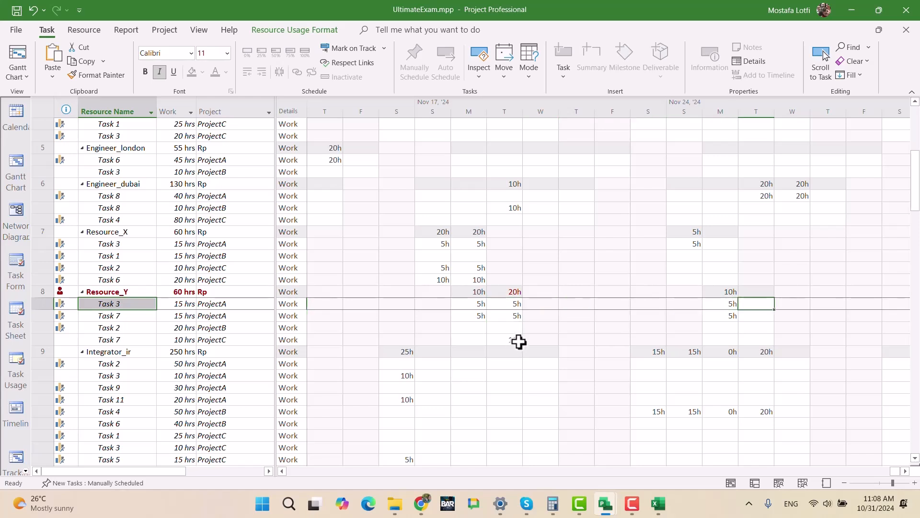
{"action": "type", "text": "5"}
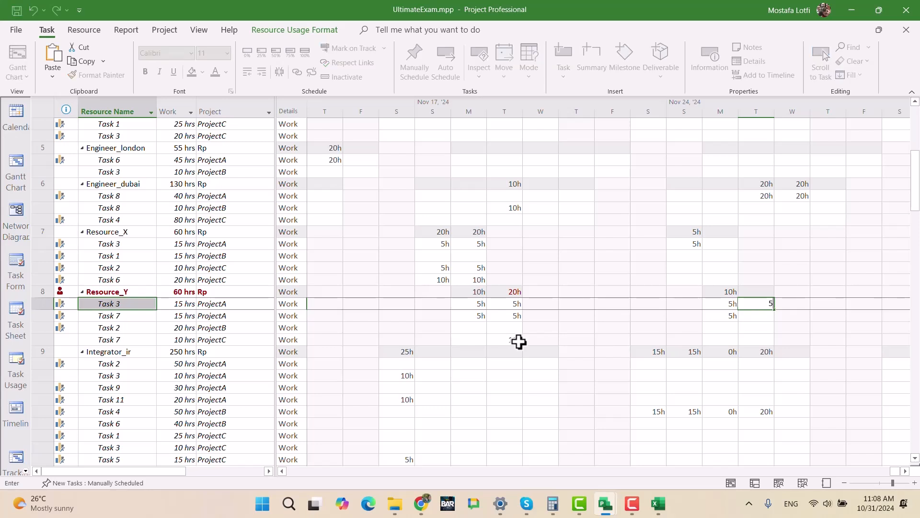
{"action": "key", "text": "Return"}
{"action": "type", "text": "5"}
{"action": "key", "text": "Return"}
- Set Resource_Y's November 19 work to 0 hours on ProjectA's Task 3 and Task 7, and check ProjectC's Task 7 hours
{"action": "key", "text": "Up"}
{"action": "key", "text": "Up"}
{"action": "key", "text": "Left"}
{"action": "key", "text": "Left"}
{"action": "key", "text": "Left"}
{"action": "key", "text": "Left"}
{"action": "key", "text": "Left"}
{"action": "key", "text": "Left"}
{"action": "key", "text": "Left"}
{"action": "type", "text": "0"}
{"action": "key", "text": "Return"}
{"action": "type", "text": "0"}
{"action": "key", "text": "Return"}
{"action": "key", "text": "Up"}
{"action": "key", "text": "Up"}
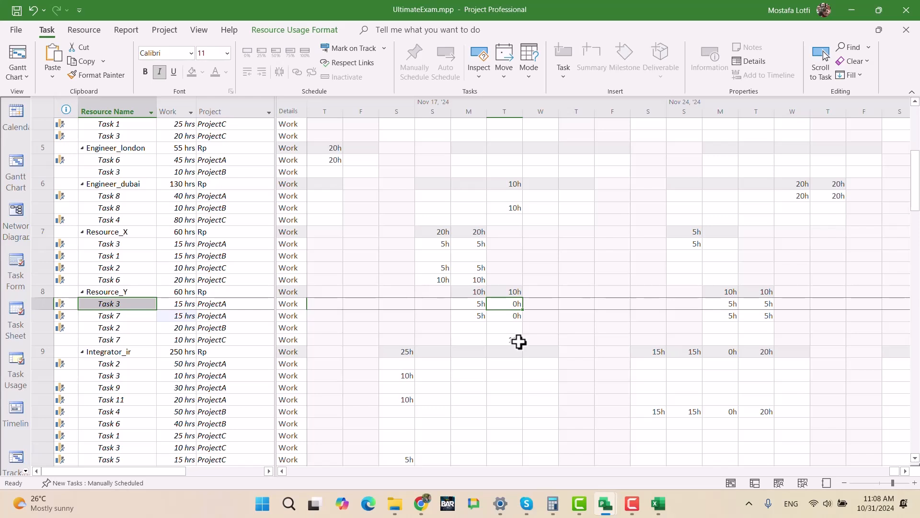
{"action": "left_click", "coordinate": [479, 302]}
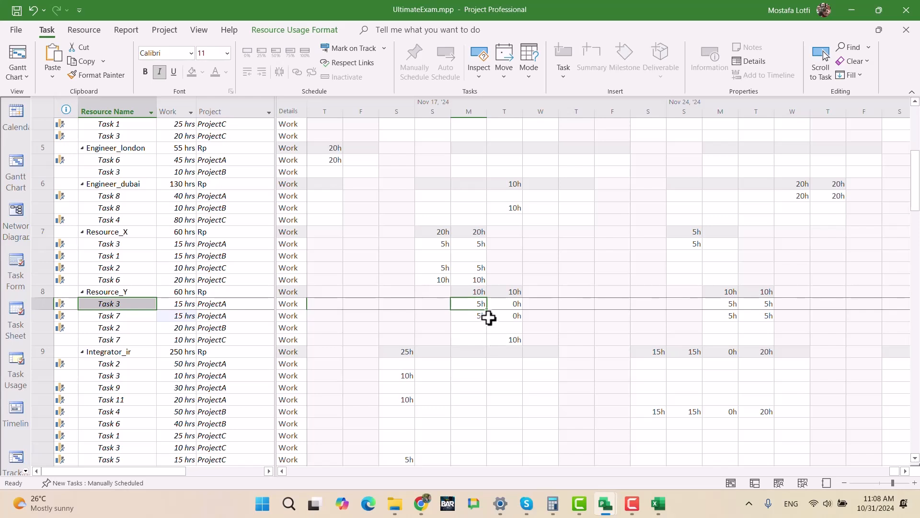
{"action": "left_click", "coordinate": [513, 339]}
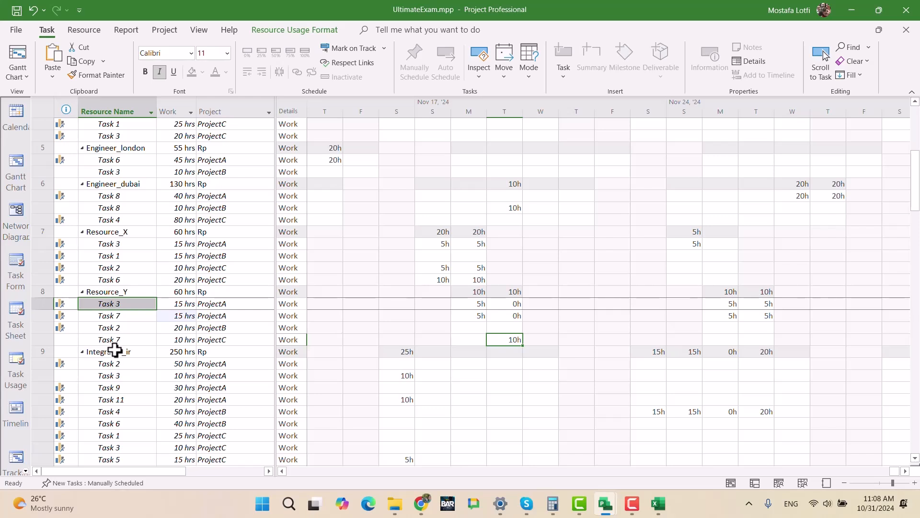
{"action": "left_click_drag", "start_coordinate": [278, 245], "coordinate": [458, 261]}
{"action": "left_click", "coordinate": [314, 104]}
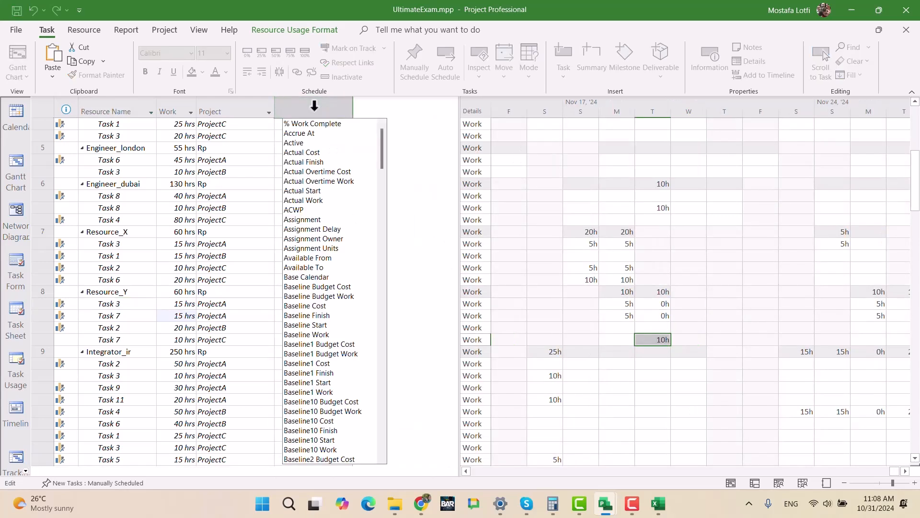
{"action": "type", "text": "Ar"}
{"action": "key", "text": "BackSpace"}
{"action": "key", "text": "BackSpace"}
{"action": "left_click", "coordinate": [265, 180]}
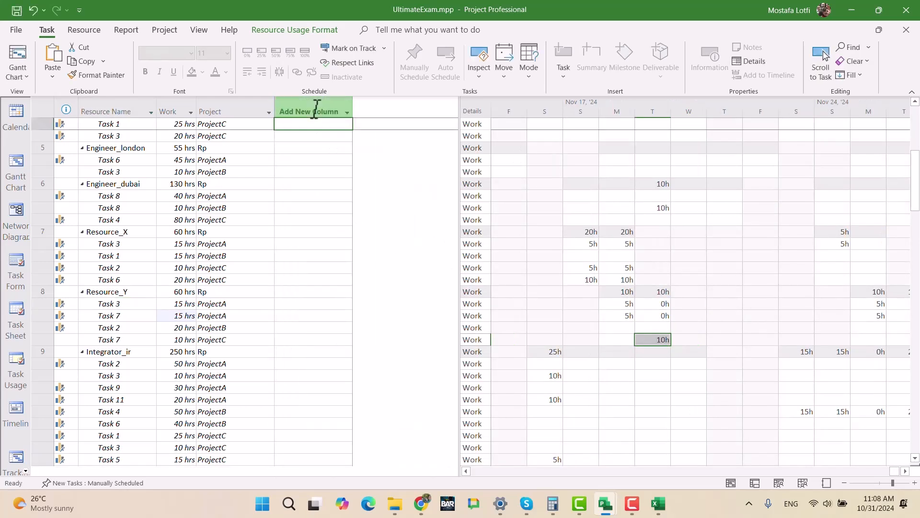
{"action": "left_click", "coordinate": [330, 341]}
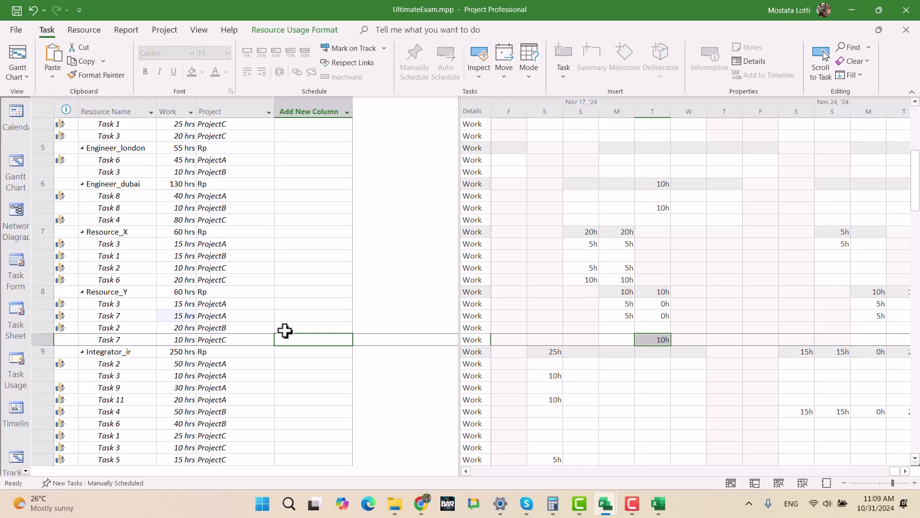
- Switch to ProjectC.mpp and check Task 7's location with a temporary Location column before Value, removing the column again
{"action": "mouse_move", "coordinate": [610, 511]}
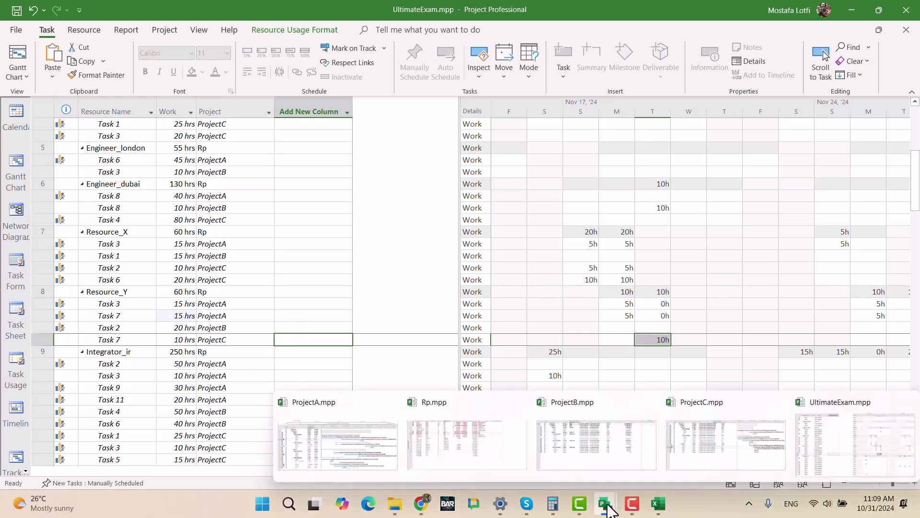
{"action": "left_click", "coordinate": [733, 455]}
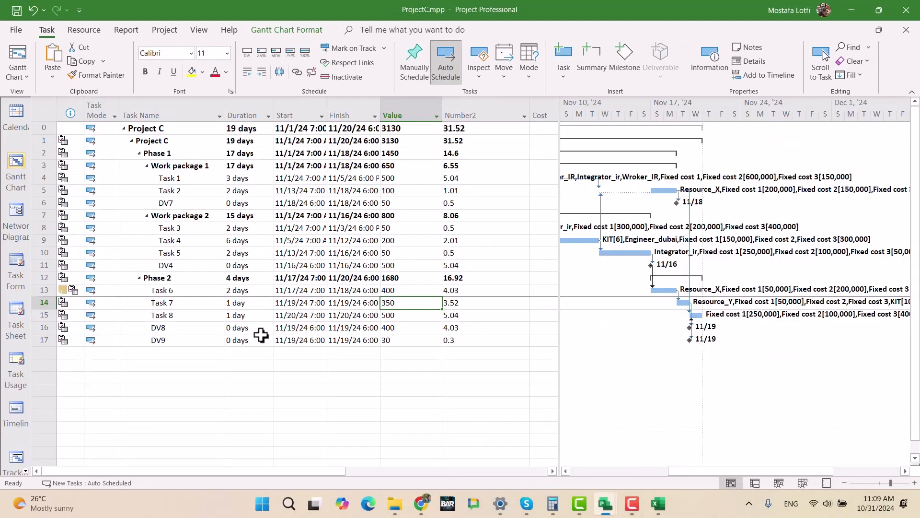
{"action": "left_click", "coordinate": [411, 109]}
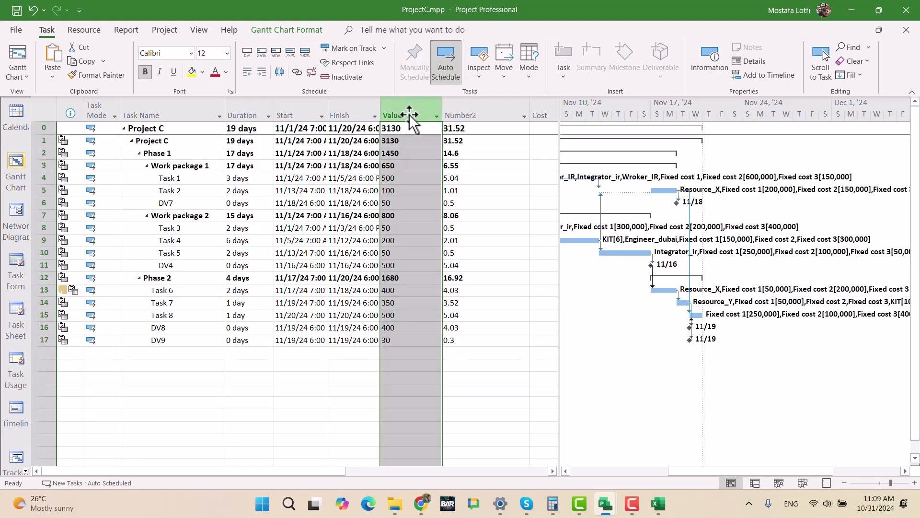
{"action": "key", "text": "Insert"}
{"action": "key", "text": "Escape"}
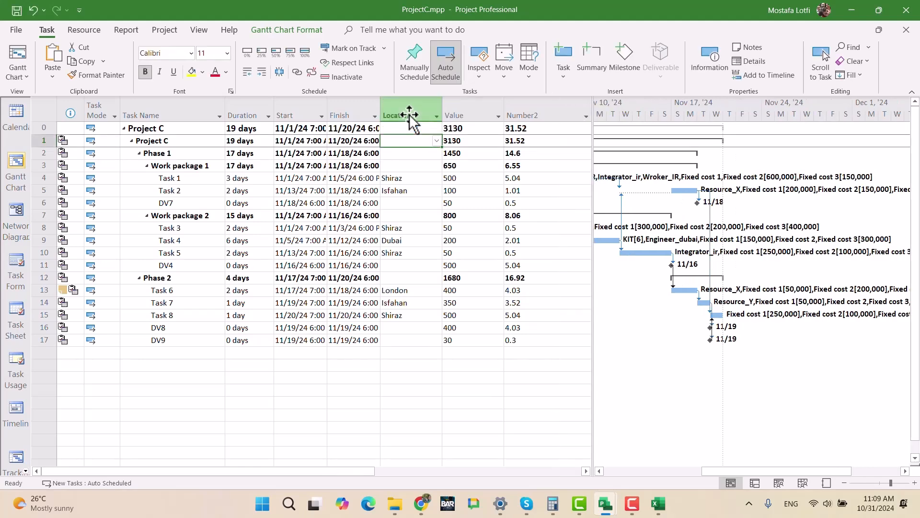
{"action": "left_click", "coordinate": [190, 307]}
{"action": "left_click", "coordinate": [407, 308]}
{"action": "left_click", "coordinate": [413, 113]}
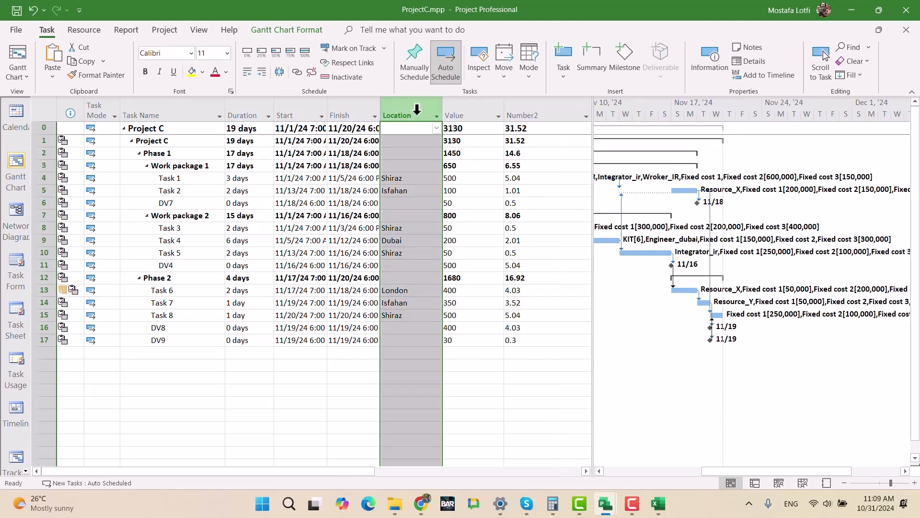
{"action": "key", "text": "Delete"}
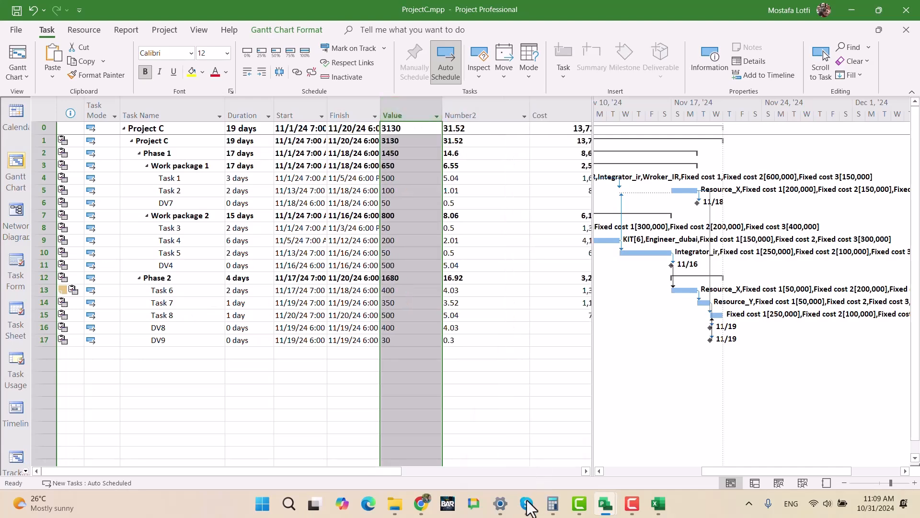
- Compare the locations of Task 3 and Task 7 in ProjectA.mpp with a temporary Location column before Duration, removing the column again
{"action": "mouse_move", "coordinate": [605, 503]}
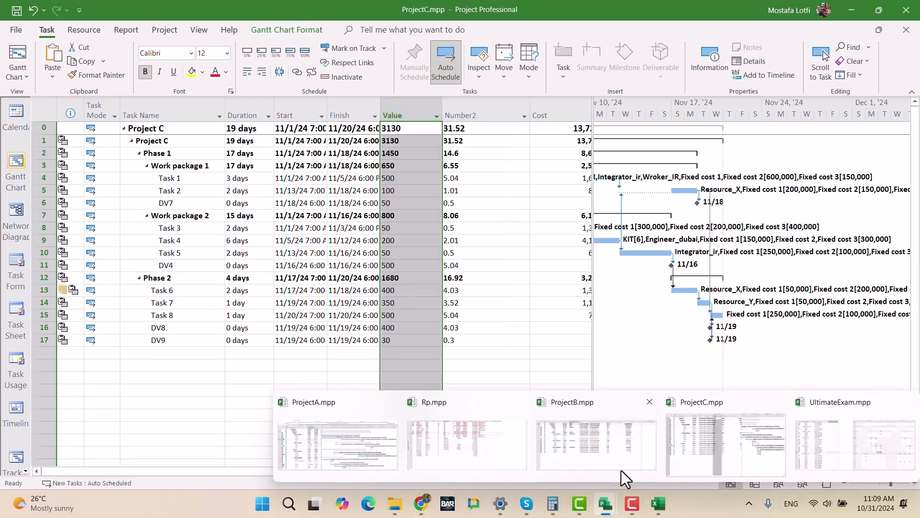
{"action": "left_click", "coordinate": [363, 435]}
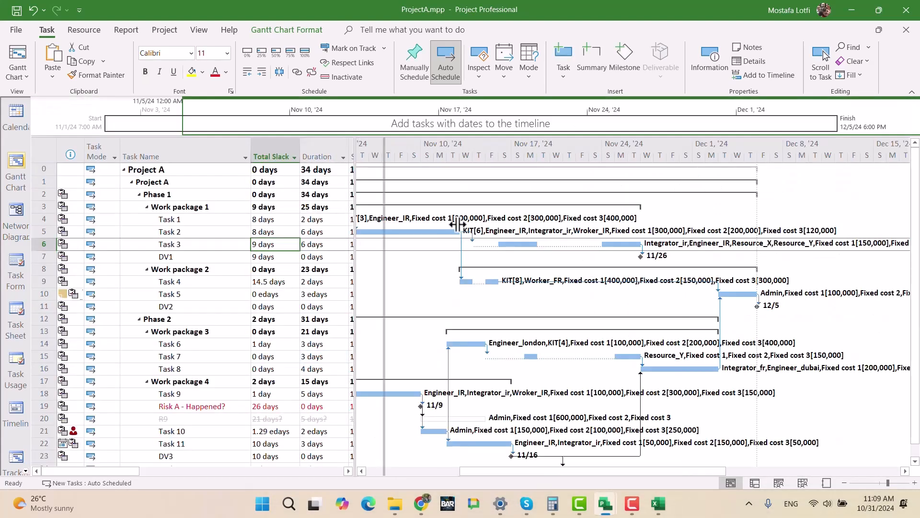
{"action": "left_click_drag", "start_coordinate": [387, 215], "coordinate": [563, 235]}
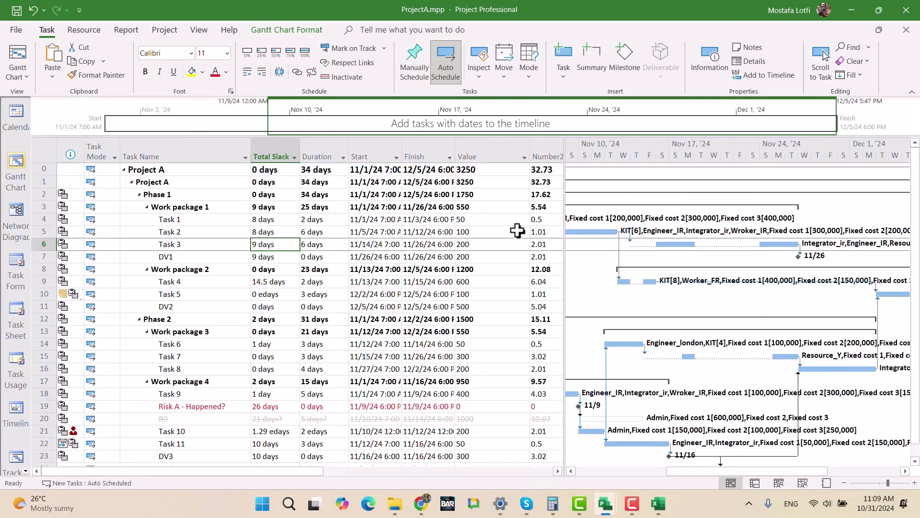
{"action": "left_click", "coordinate": [319, 146]}
{"action": "key", "text": "Insert"}
{"action": "type", "text": "location ( Text2"}
{"action": "key", "text": "Return"}
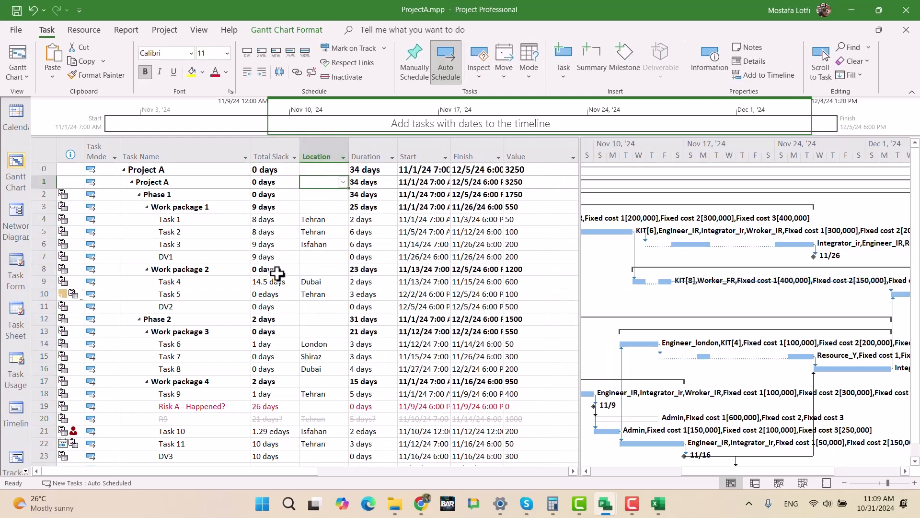
{"action": "left_click", "coordinate": [314, 244]}
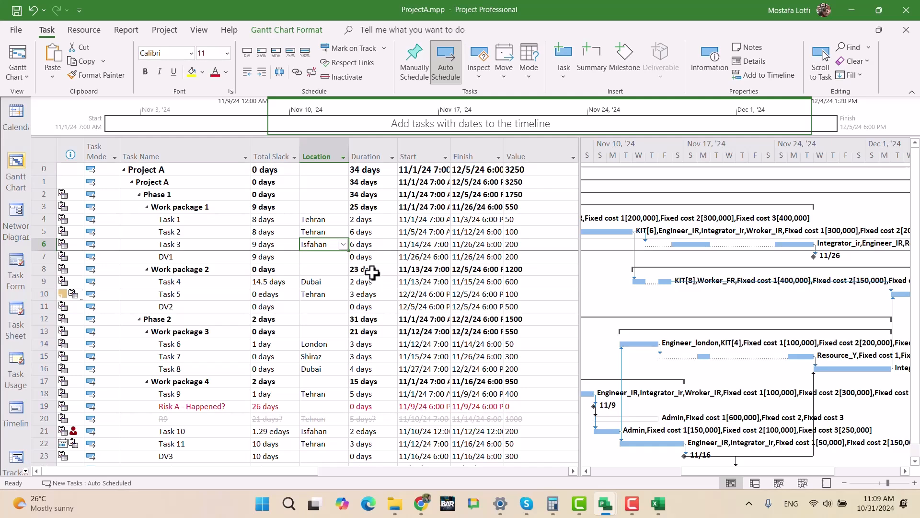
{"action": "left_click", "coordinate": [317, 358]}
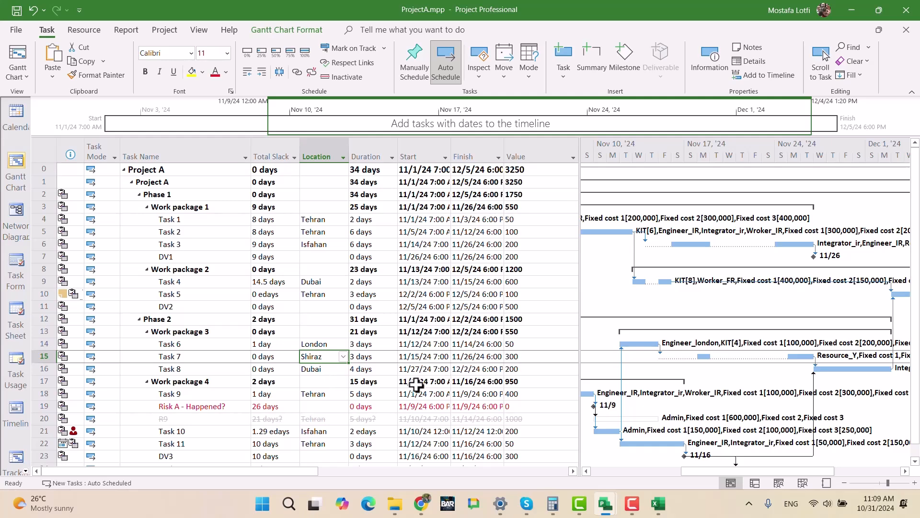
{"action": "left_click", "coordinate": [320, 153]}
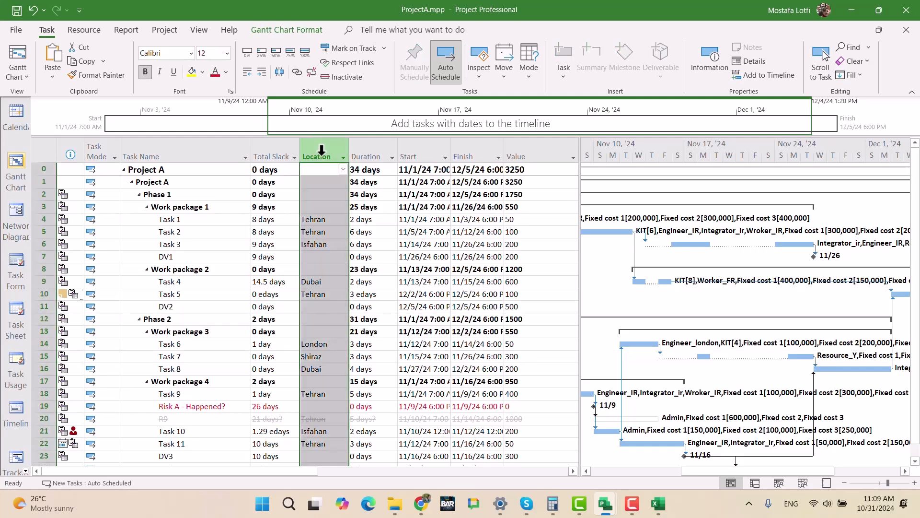
{"action": "key", "text": "Delete"}
{"action": "left_click_drag", "start_coordinate": [579, 274], "coordinate": [350, 275]}
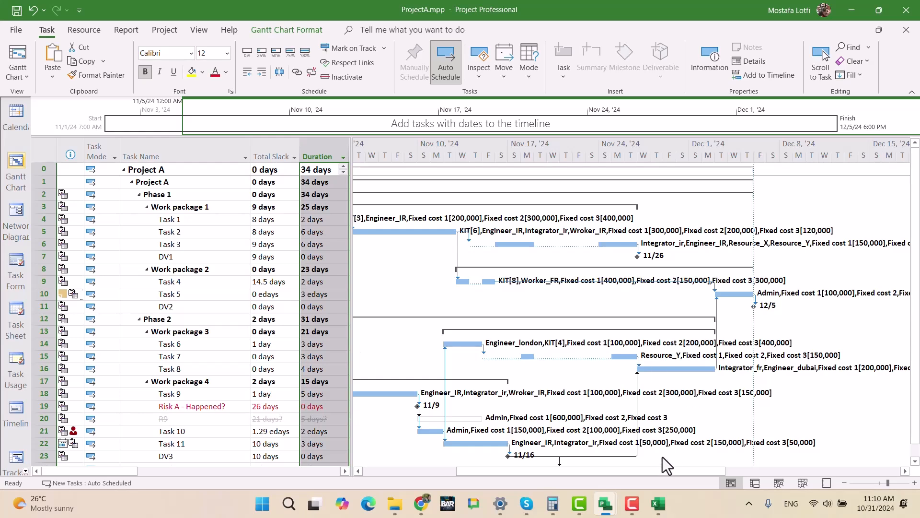
{"action": "mouse_move", "coordinate": [661, 506]}
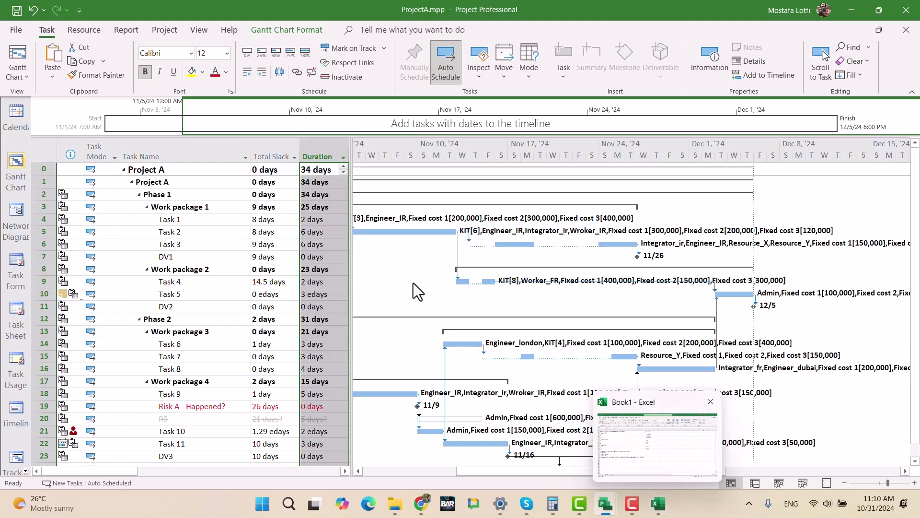
{"action": "left_click", "coordinate": [82, 30]}
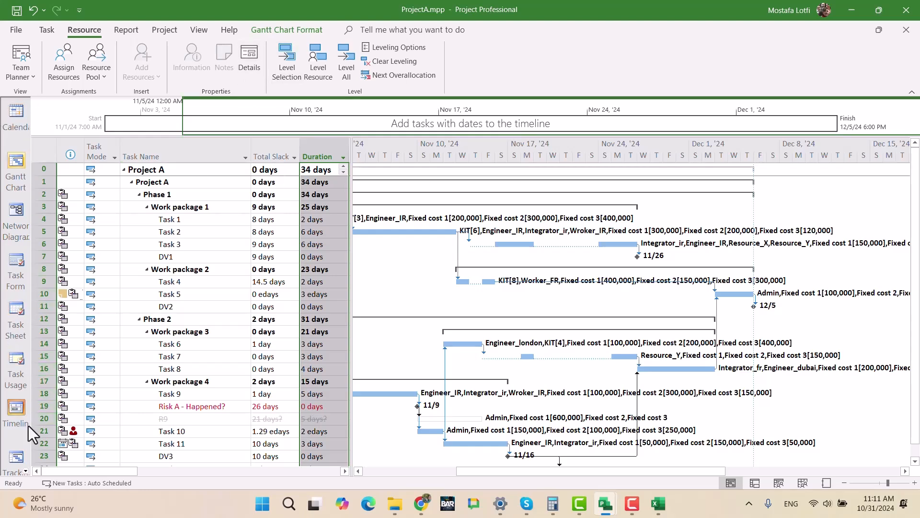
{"action": "scroll", "coordinate": [34, 427], "scroll_direction": "down", "scroll_amount": 1}
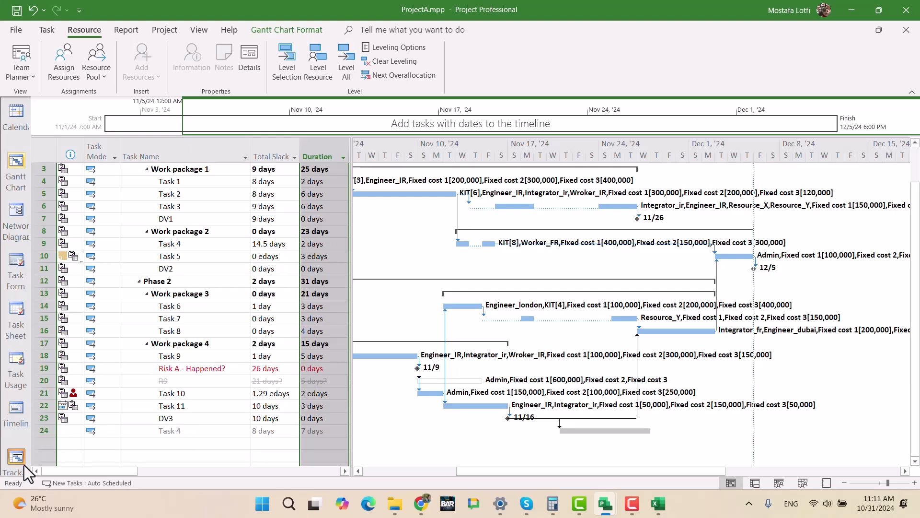
{"action": "scroll", "coordinate": [21, 456], "scroll_direction": "down", "scroll_amount": 1}
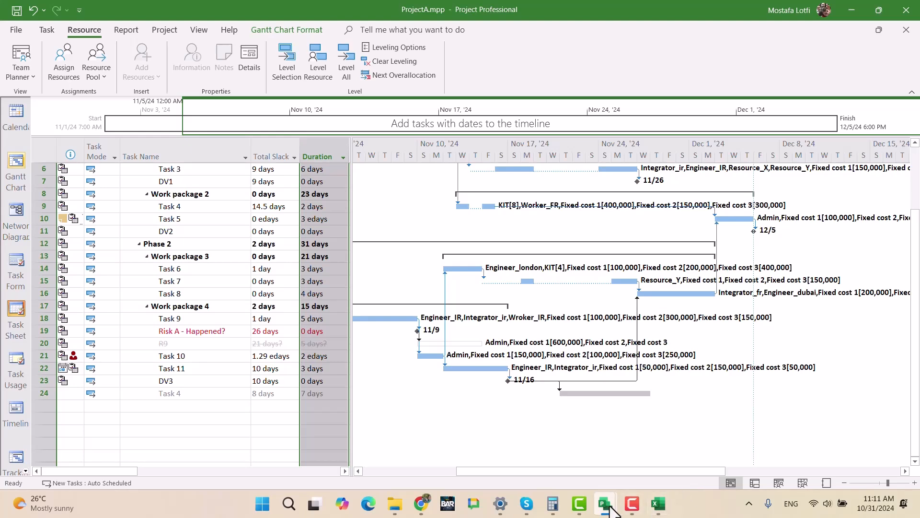
- Switch to UltimateExam.mpp and examine the schedules of ProjectA's tasks in the Gantt Chart view
{"action": "mouse_move", "coordinate": [606, 504]}
{"action": "left_click", "coordinate": [829, 455]}
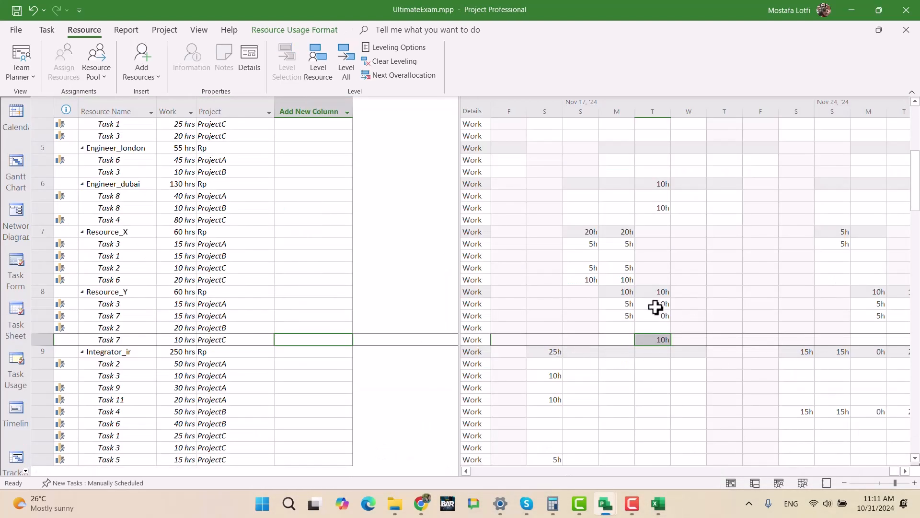
{"action": "left_click", "coordinate": [655, 305]}
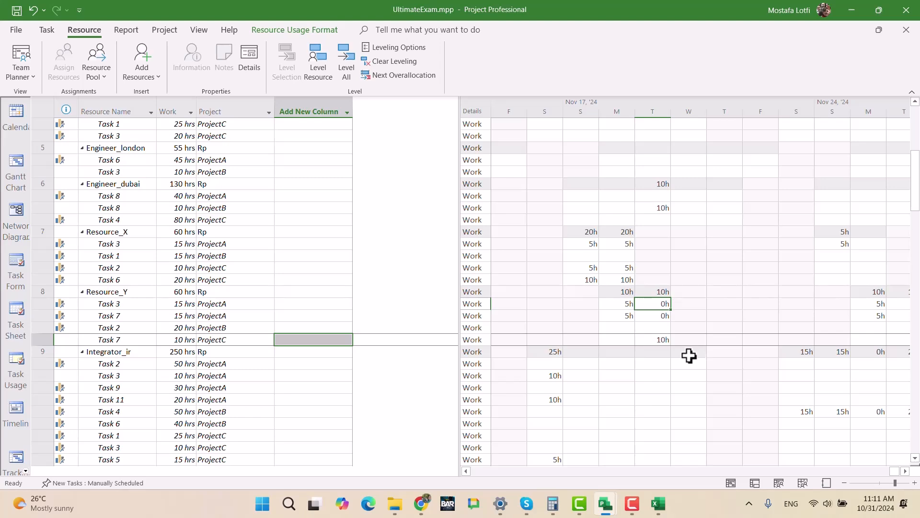
{"action": "left_click", "coordinate": [13, 181]}
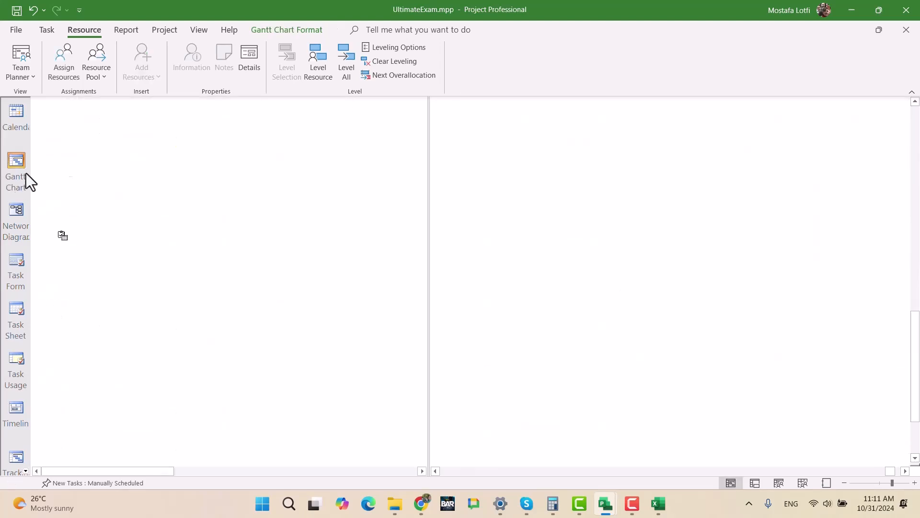
{"action": "scroll", "coordinate": [242, 263], "scroll_direction": "up", "scroll_amount": 15}
{"action": "scroll", "coordinate": [238, 272], "scroll_direction": "up", "scroll_amount": 3}
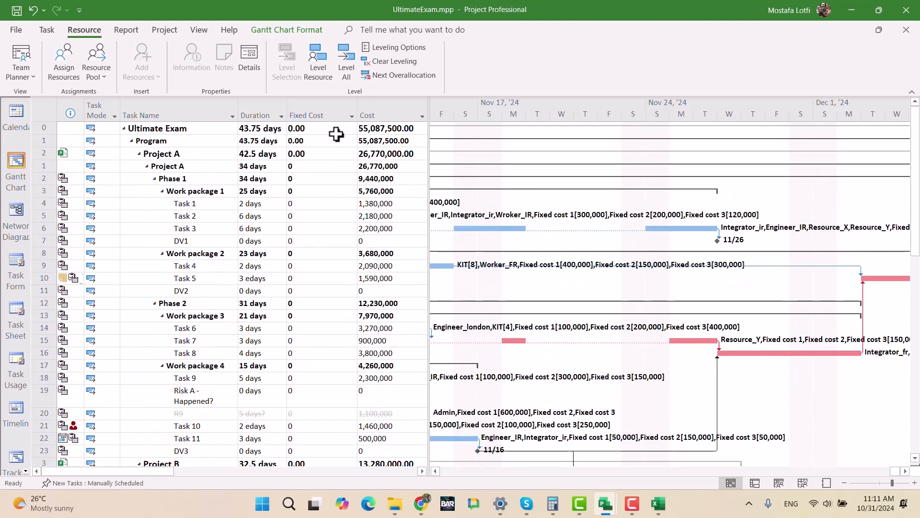
{"action": "scroll", "coordinate": [409, 252], "scroll_direction": "down", "scroll_amount": 3}
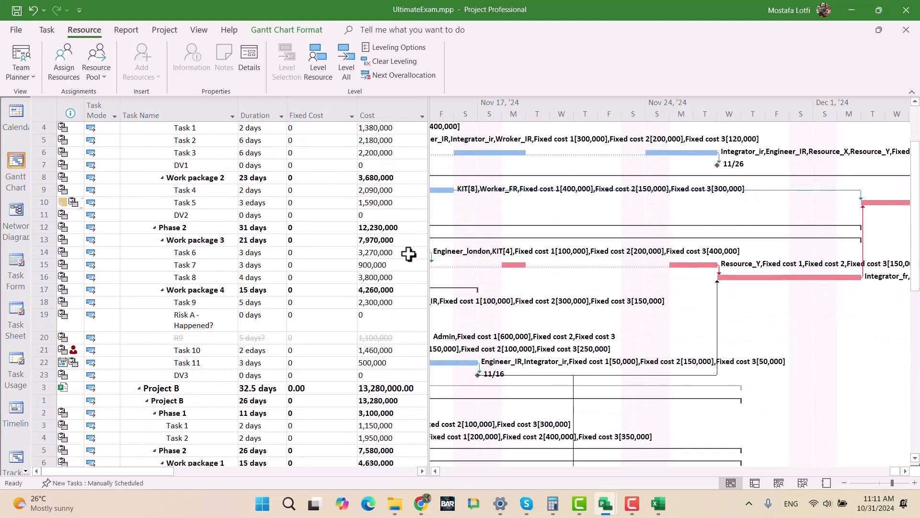
{"action": "scroll", "coordinate": [364, 252], "scroll_direction": "up", "scroll_amount": 3}
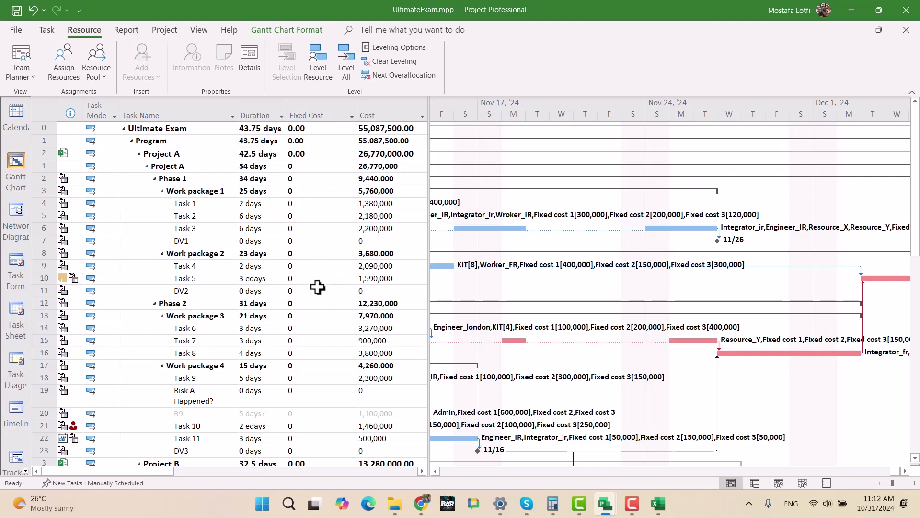
- Undo the view and column changes and Resource_Y's November 19 and November 26 work edits on ProjectA's Task 3 and Task 7
{"action": "key", "text": "ctrl+z"}
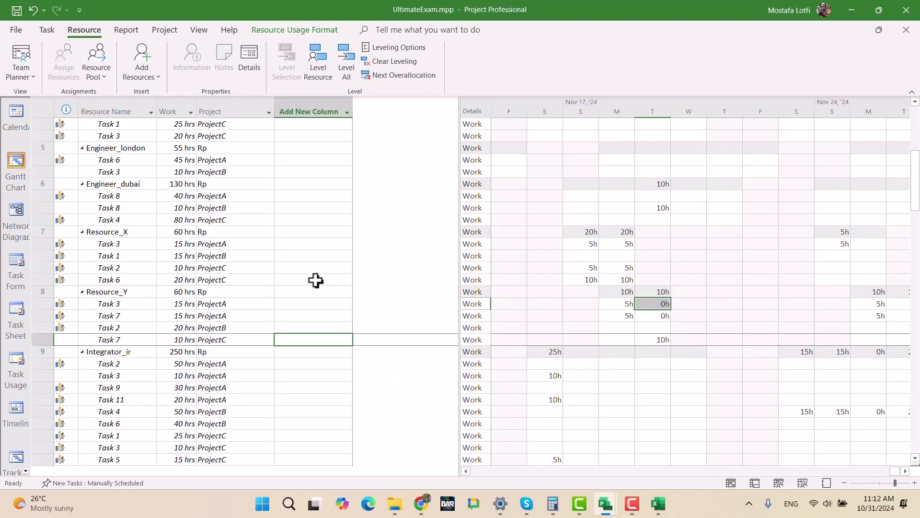
{"action": "key", "text": "ctrl+z"}
{"action": "key", "text": "ctrl+z"}
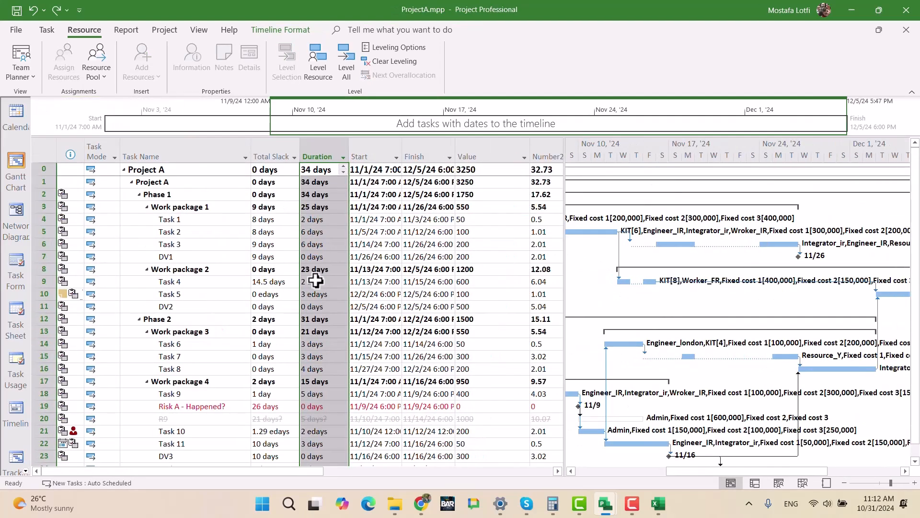
{"action": "key", "text": "ctrl+z"}
{"action": "key", "text": "ctrl+z"}
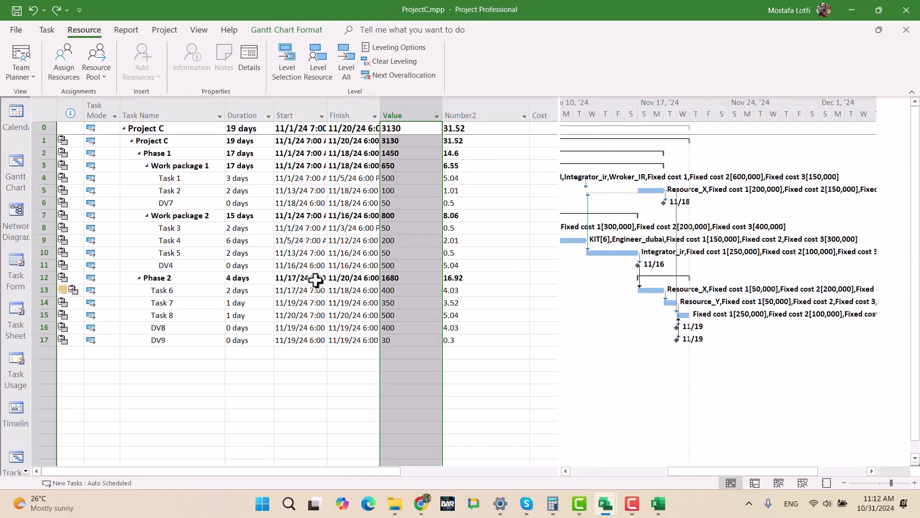
{"action": "key", "text": "ctrl+z"}
{"action": "key", "text": "ctrl+z"}
{"action": "key", "text": "ctrl+z"}
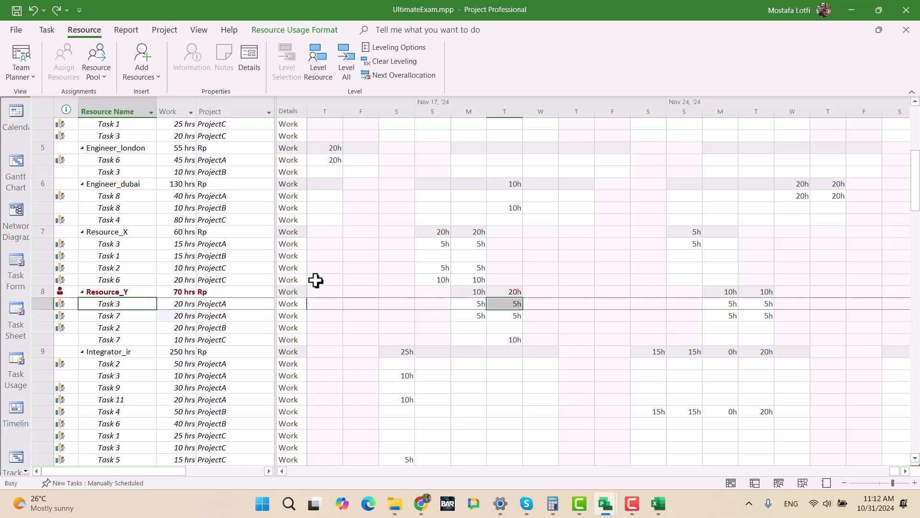
{"action": "key", "text": "ctrl+z"}
{"action": "key", "text": "ctrl+z"}
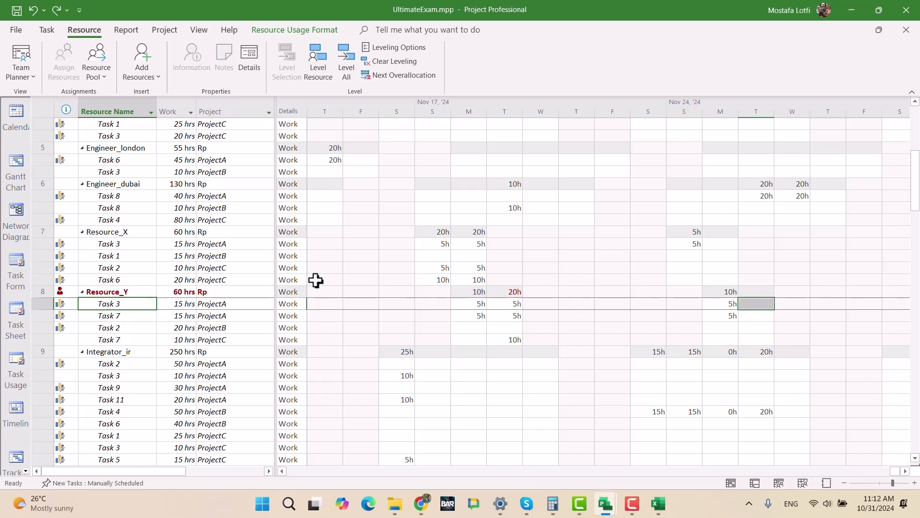
- Check the schedules of ProjectA's tasks in the Gantt Chart view and return to the Resource Usage view
{"action": "left_click", "coordinate": [16, 170]}
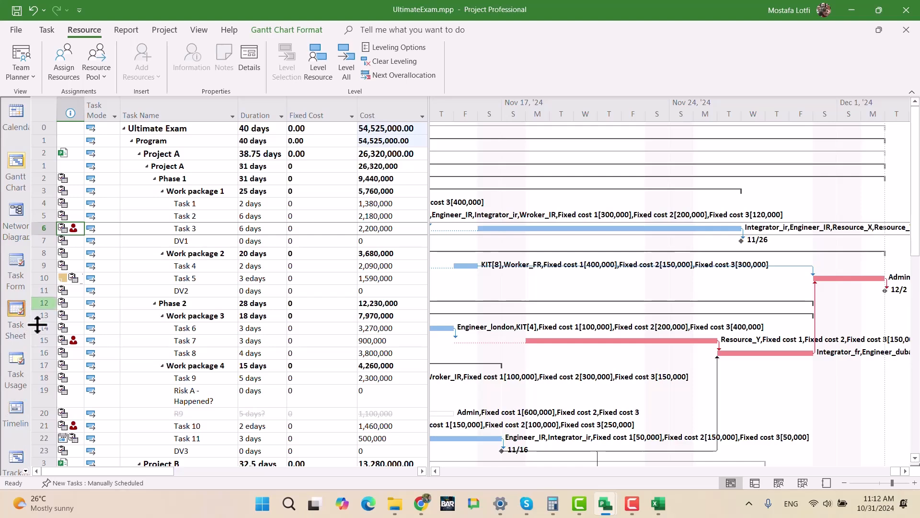
{"action": "scroll", "coordinate": [25, 472], "scroll_direction": "down", "scroll_amount": 2}
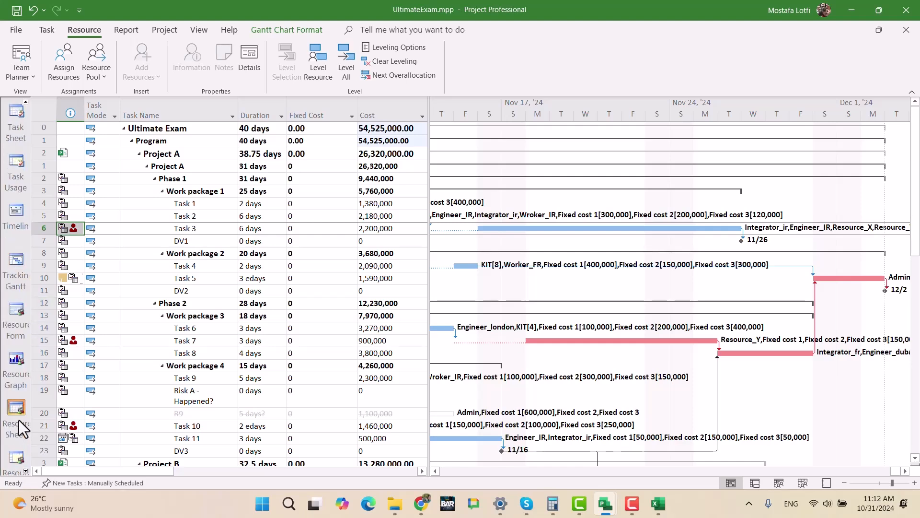
{"action": "left_click", "coordinate": [16, 458]}
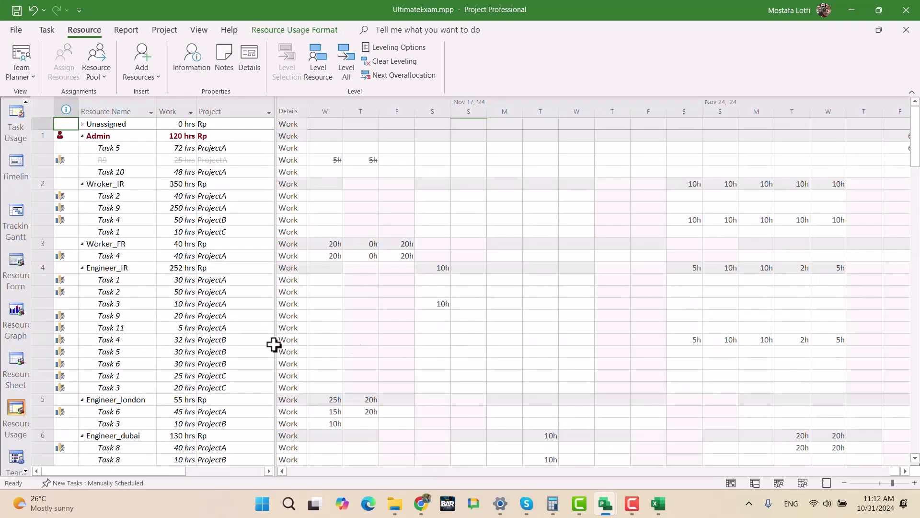
- Set Resource_Y's November 26 work to 5 hours on ProjectA's Task 3 and Task 7
{"action": "scroll", "coordinate": [146, 397], "scroll_direction": "down", "scroll_amount": 1}
{"action": "scroll", "coordinate": [146, 397], "scroll_direction": "down", "scroll_amount": 7}
{"action": "left_click", "coordinate": [134, 292]}
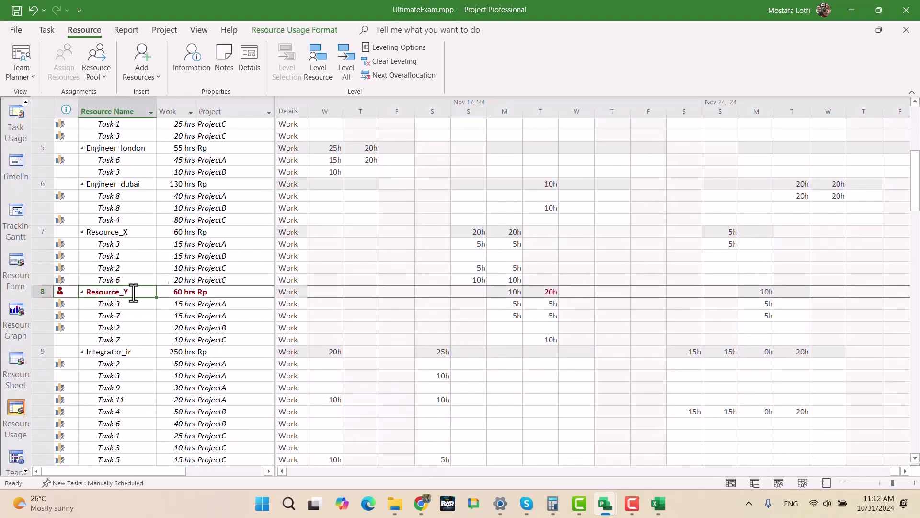
{"action": "left_click", "coordinate": [44, 31]}
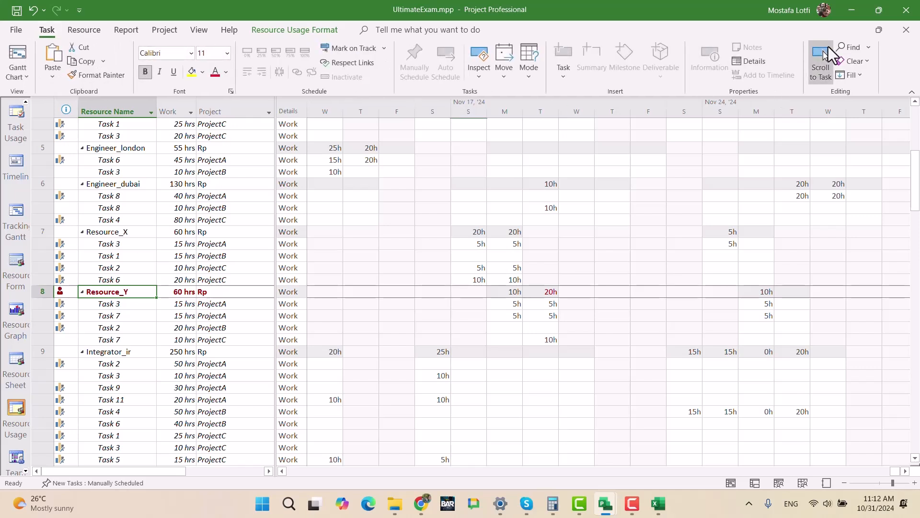
{"action": "left_click", "coordinate": [822, 56]}
{"action": "left_click", "coordinate": [766, 315]}
{"action": "key", "text": "Right"}
{"action": "key", "text": "Right"}
{"action": "key", "text": "Right"}
{"action": "key", "text": "Right"}
{"action": "key", "text": "Right"}
{"action": "key", "text": "Right"}
{"action": "key", "text": "Right"}
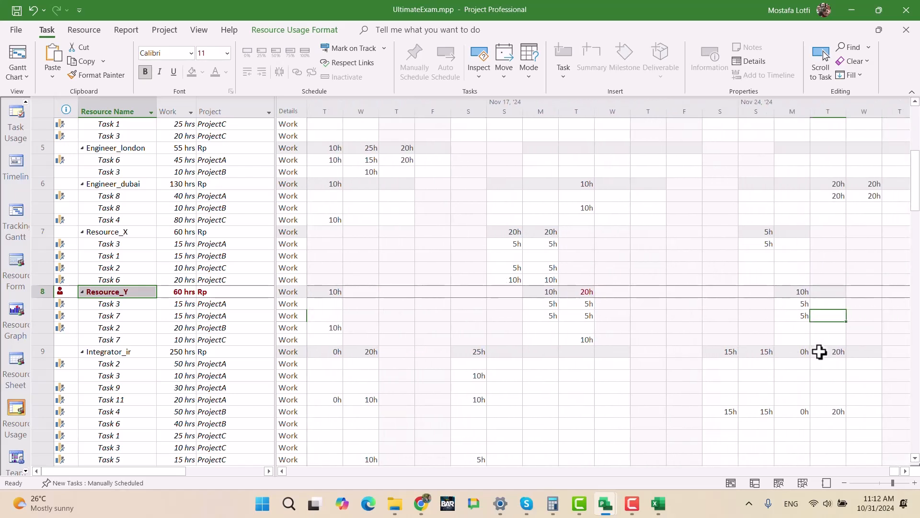
{"action": "key", "text": "Up"}
{"action": "type", "text": "5"}
- Set Resource_Y's November 19 work to 0 hours on ProjectA's Task 3 and Task 7, and save the file
{"action": "key", "text": "Left"}
{"action": "key", "text": "Left"}
{"action": "key", "text": "Left"}
{"action": "key", "text": "Left"}
{"action": "key", "text": "Left"}
{"action": "key", "text": "Left"}
{"action": "key", "text": "Left"}
{"action": "type", "text": "0"}
{"action": "key", "text": "Down"}
{"action": "type", "text": "0"}
{"action": "key", "text": "Return"}
{"action": "key", "text": "Up"}
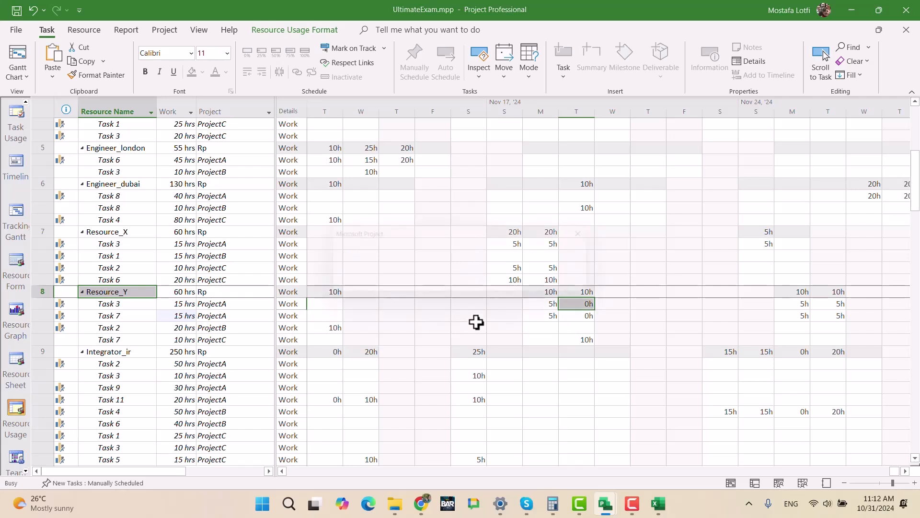
{"action": "key", "text": "ctrl+s"}
{"action": "left_click", "coordinate": [411, 286]}
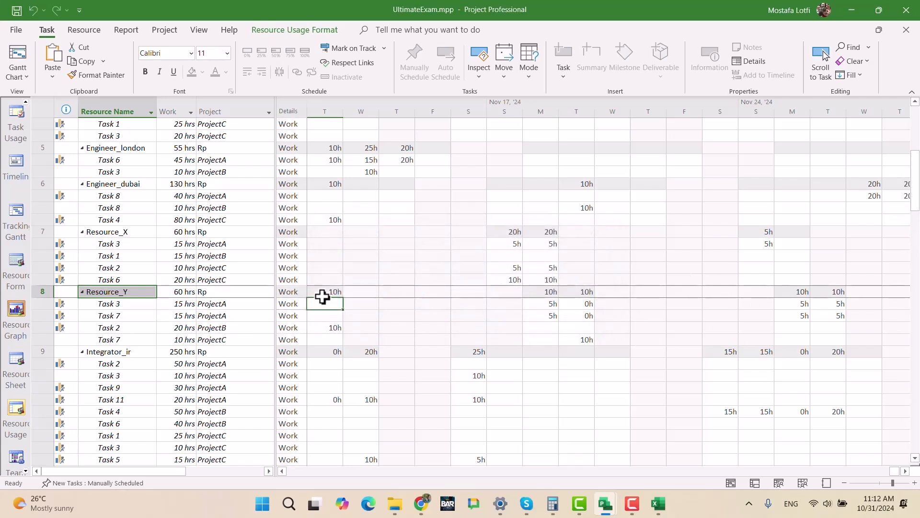
- Bring the Admin resource's scheduled work into view and examine Task 10's daily hours on November 10 and 11
{"action": "scroll", "coordinate": [112, 296], "scroll_direction": "up", "scroll_amount": 7}
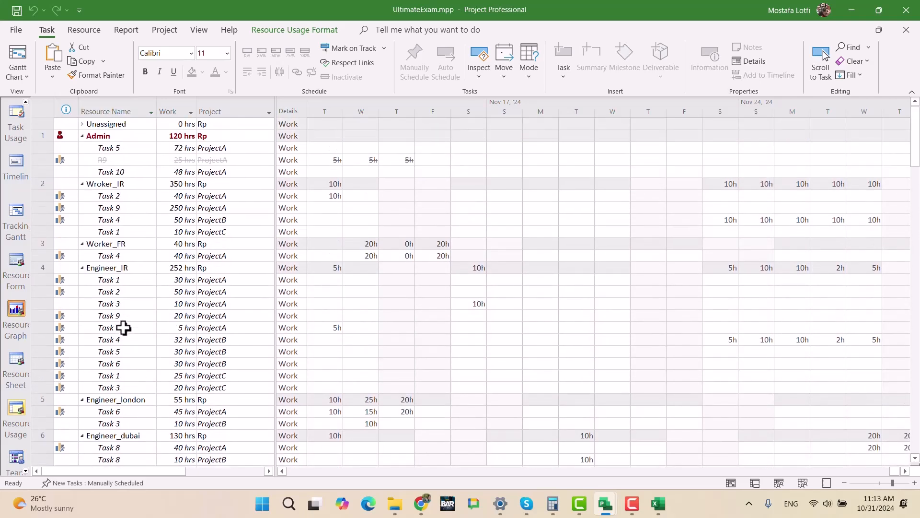
{"action": "left_click", "coordinate": [118, 136]}
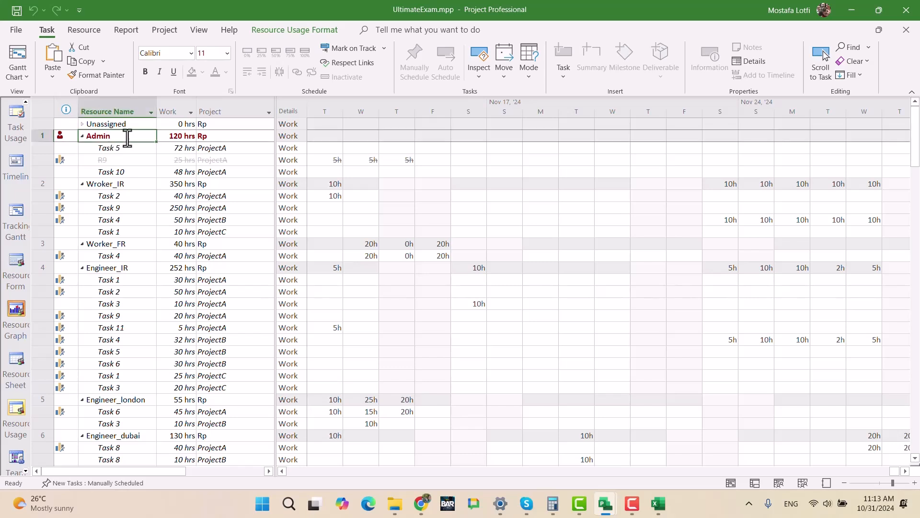
{"action": "left_click", "coordinate": [820, 57]}
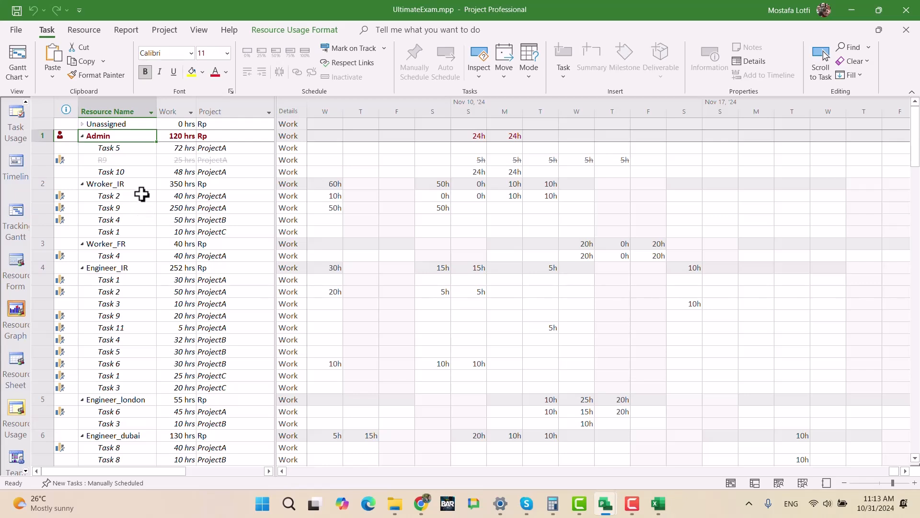
{"action": "left_click", "coordinate": [121, 148]}
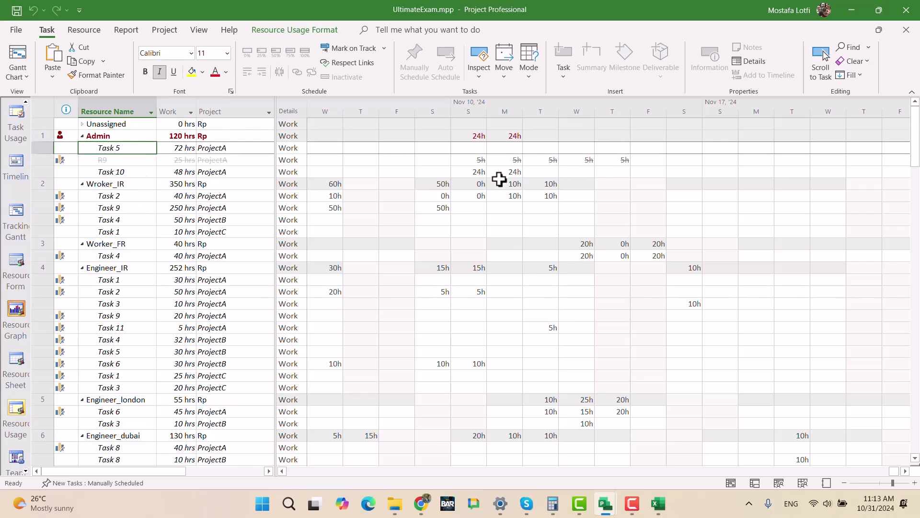
{"action": "left_click", "coordinate": [475, 172]}
{"action": "left_click", "coordinate": [505, 172]}
{"action": "left_click", "coordinate": [475, 172]}
{"action": "left_click", "coordinate": [506, 171]}
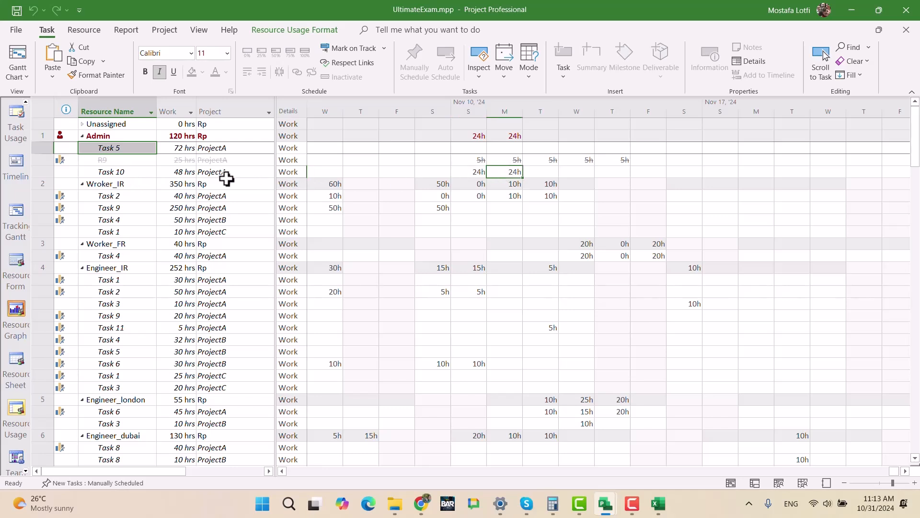
{"action": "left_click", "coordinate": [123, 172]}
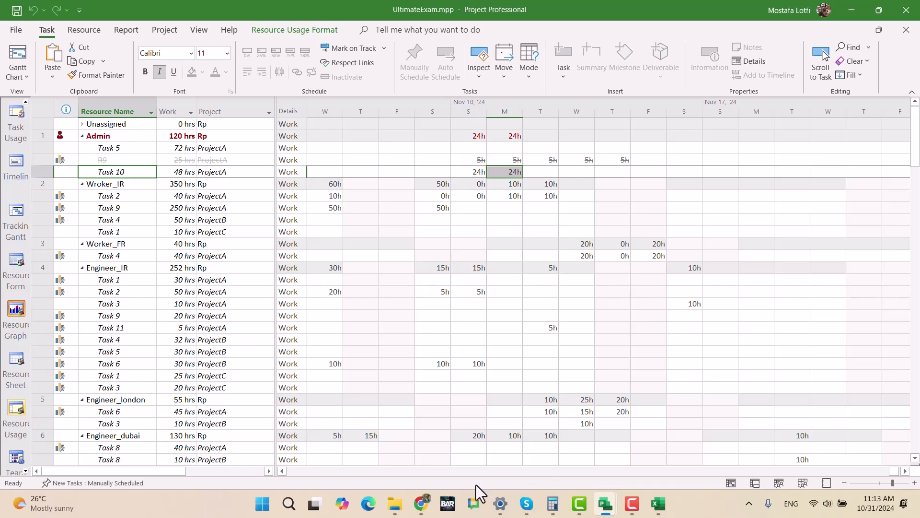
- Switch to the Project Management Proficiency test document in Google Docs and read the Admin resource information
{"action": "left_click", "coordinate": [420, 504]}
{"action": "scroll", "coordinate": [456, 350], "scroll_direction": "up", "scroll_amount": 20}
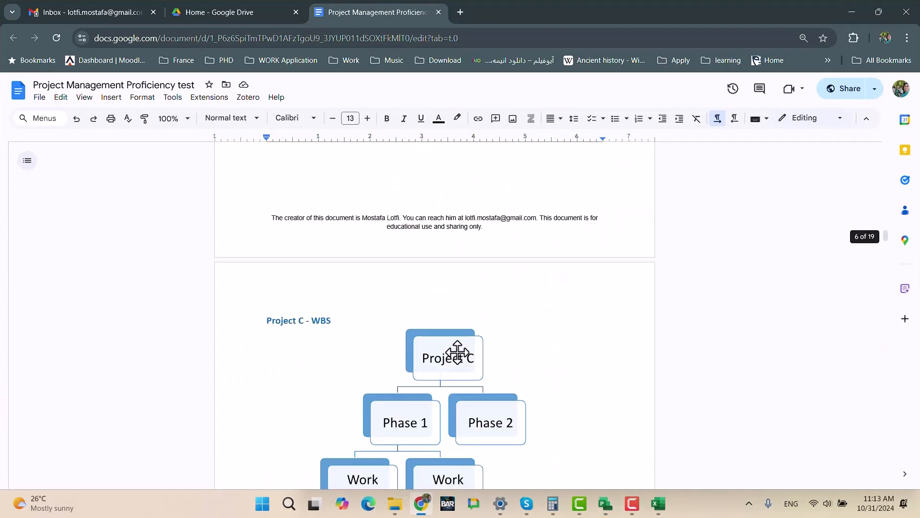
{"action": "scroll", "coordinate": [460, 353], "scroll_direction": "down", "scroll_amount": 20}
{"action": "scroll", "coordinate": [464, 353], "scroll_direction": "down", "scroll_amount": 10}
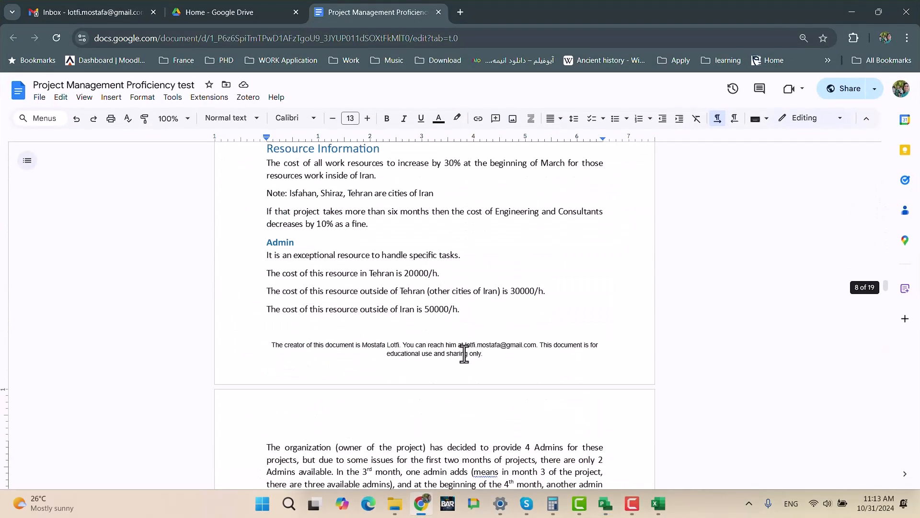
{"action": "scroll", "coordinate": [467, 352], "scroll_direction": "down", "scroll_amount": 10}
{"action": "scroll", "coordinate": [467, 349], "scroll_direction": "down", "scroll_amount": 5}
{"action": "scroll", "coordinate": [468, 349], "scroll_direction": "up", "scroll_amount": 9}
{"action": "scroll", "coordinate": [468, 345], "scroll_direction": "up", "scroll_amount": 20}
{"action": "scroll", "coordinate": [472, 346], "scroll_direction": "down", "scroll_amount": 20}
{"action": "scroll", "coordinate": [473, 347], "scroll_direction": "up", "scroll_amount": 20}
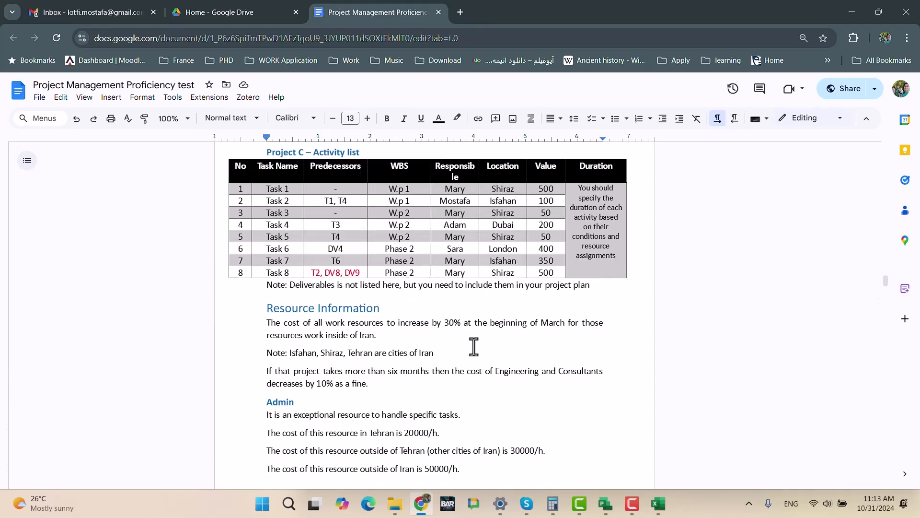
- Read the work requirements for Project A's Task 10 in the document's task assignment table
{"action": "scroll", "coordinate": [473, 346], "scroll_direction": "down", "scroll_amount": 20}
{"action": "scroll", "coordinate": [478, 345], "scroll_direction": "down", "scroll_amount": 15}
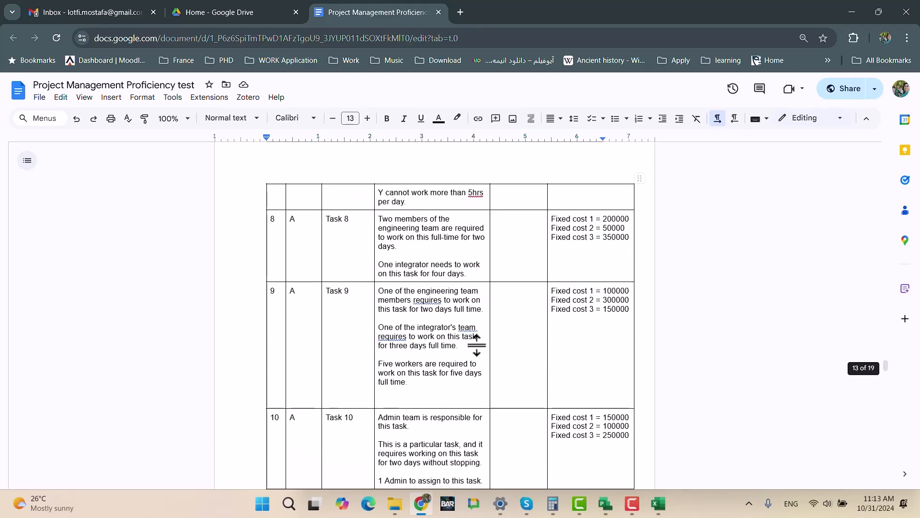
{"action": "scroll", "coordinate": [476, 346], "scroll_direction": "down", "scroll_amount": 3}
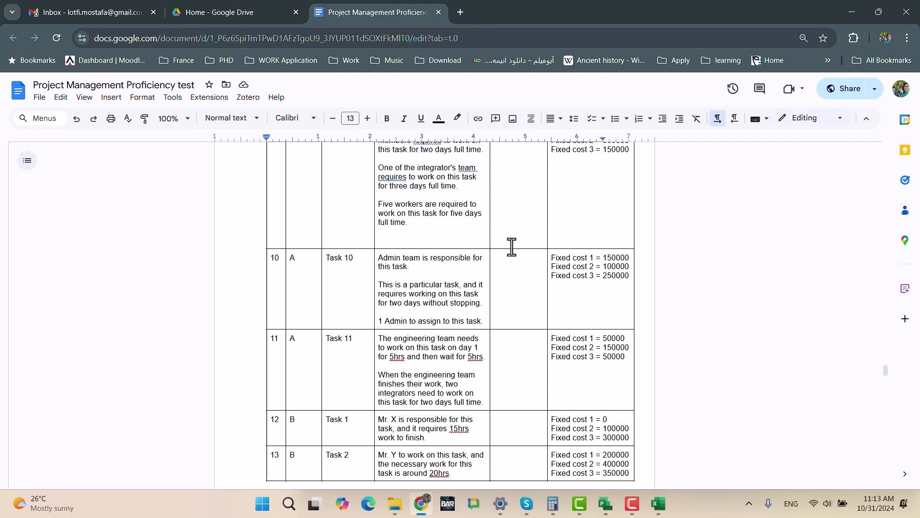
{"action": "scroll", "coordinate": [524, 300], "scroll_direction": "up", "scroll_amount": 1}
{"action": "scroll", "coordinate": [524, 300], "scroll_direction": "up", "scroll_amount": 2}
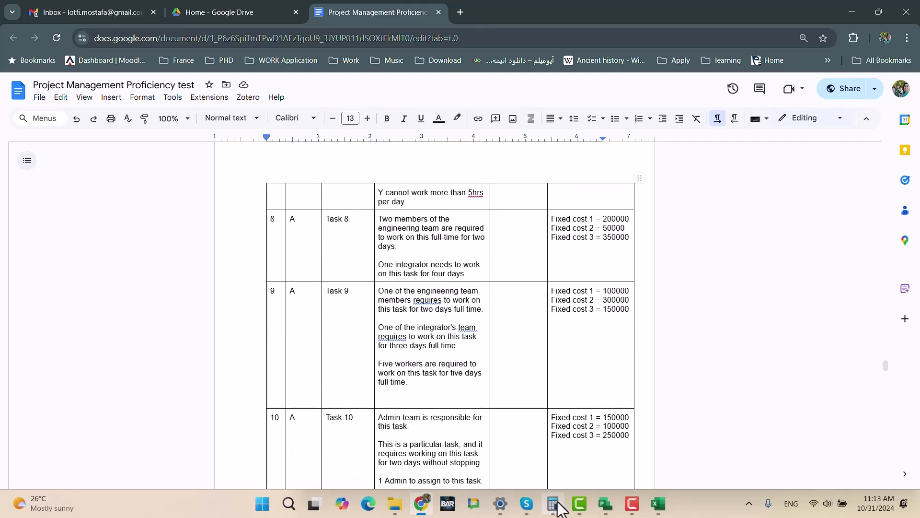
{"action": "mouse_move", "coordinate": [605, 499]}
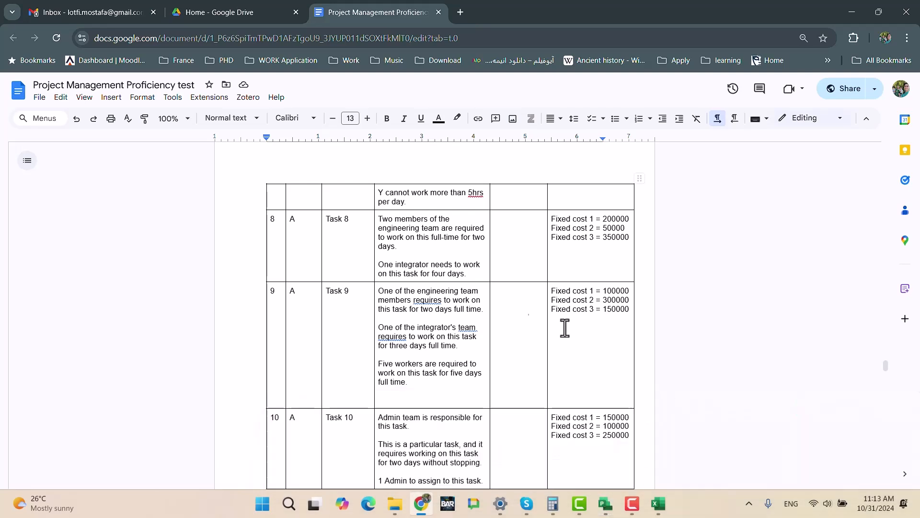
{"action": "left_click", "coordinate": [437, 275]}
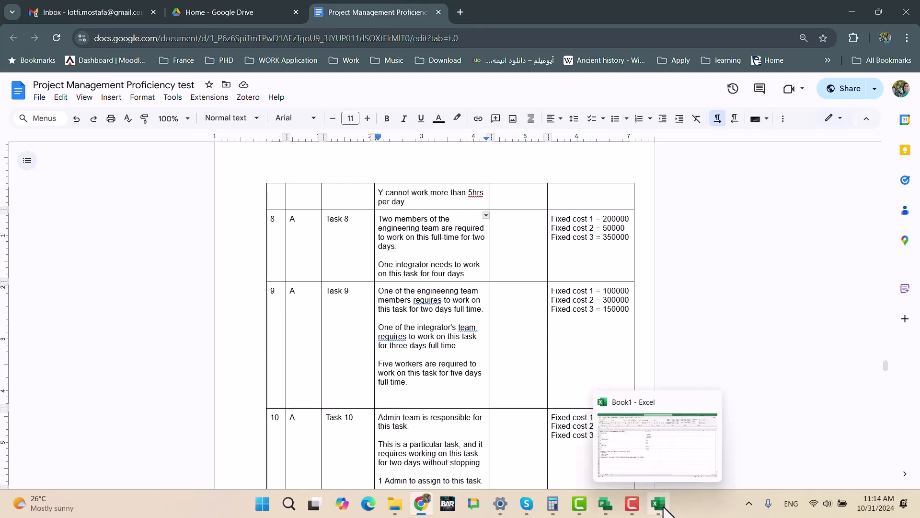
- Switch back to UltimateExam.mpp and examine the Admin resource's availability dates and units in its Resource Information
{"action": "mouse_move", "coordinate": [603, 500]}
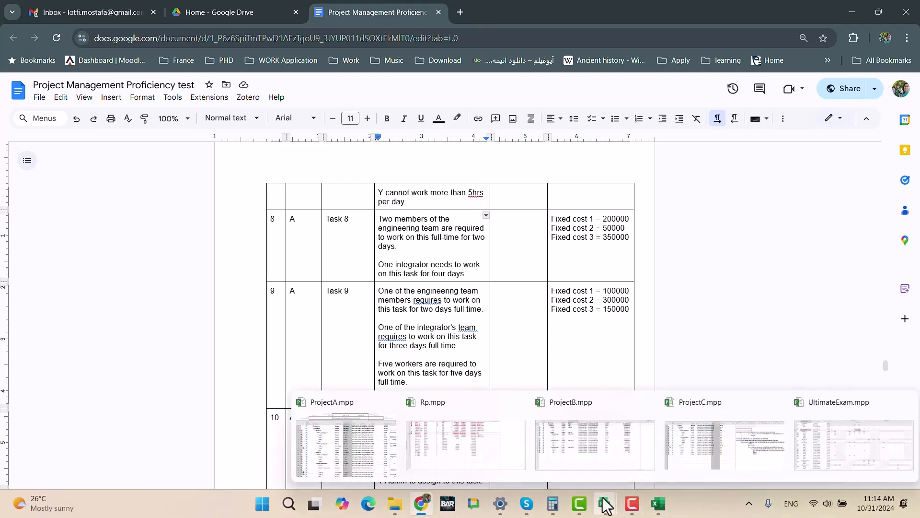
{"action": "left_click", "coordinate": [827, 450]}
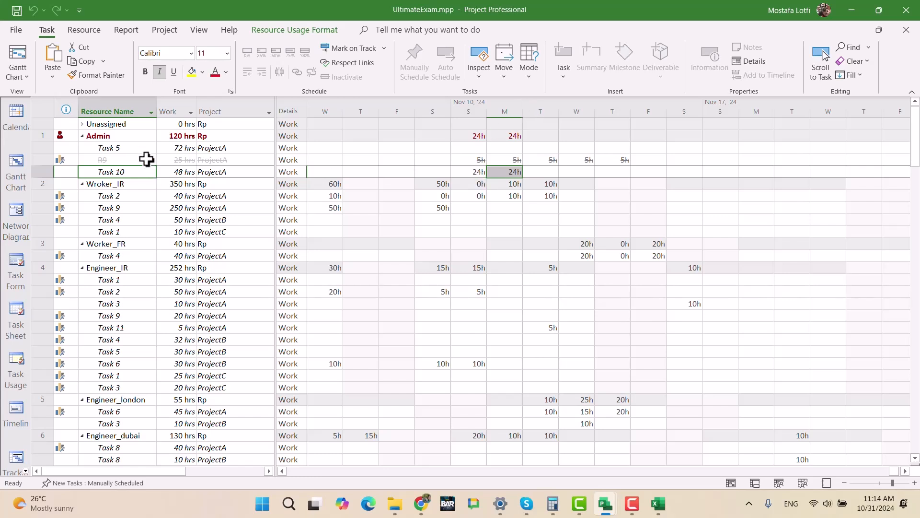
{"action": "double_click", "coordinate": [123, 138]}
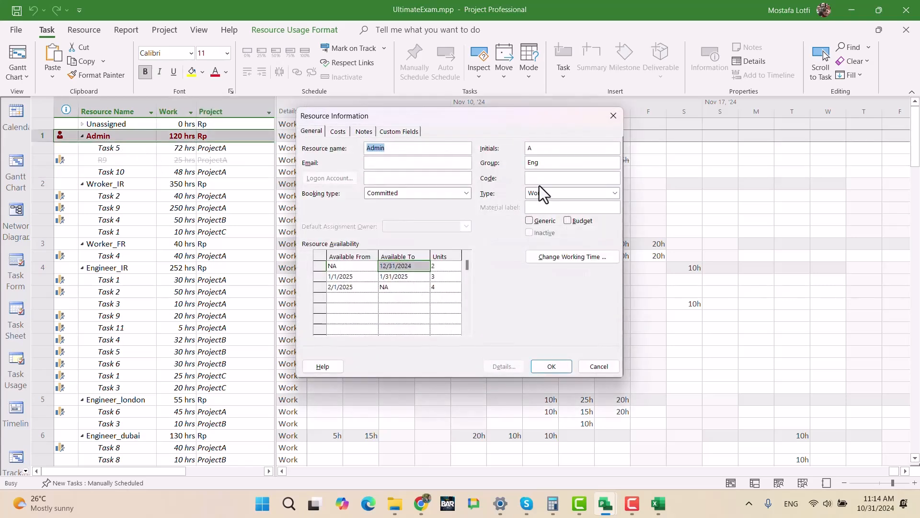
{"action": "left_click_drag", "start_coordinate": [490, 120], "coordinate": [720, 241]}
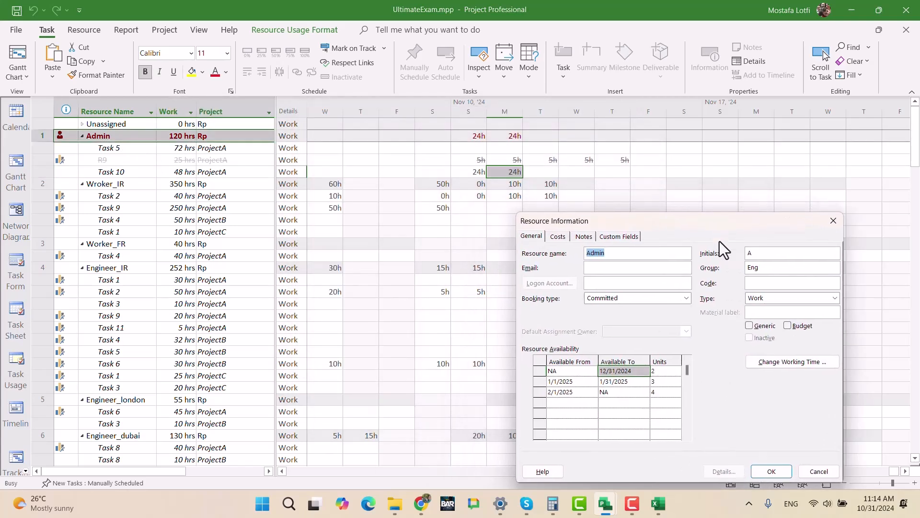
{"action": "left_click", "coordinate": [666, 382]}
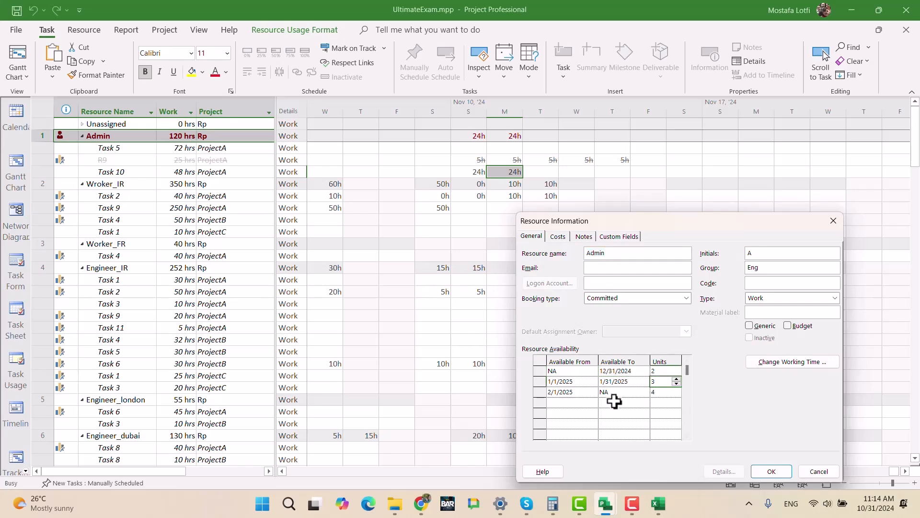
{"action": "left_click", "coordinate": [616, 382]}
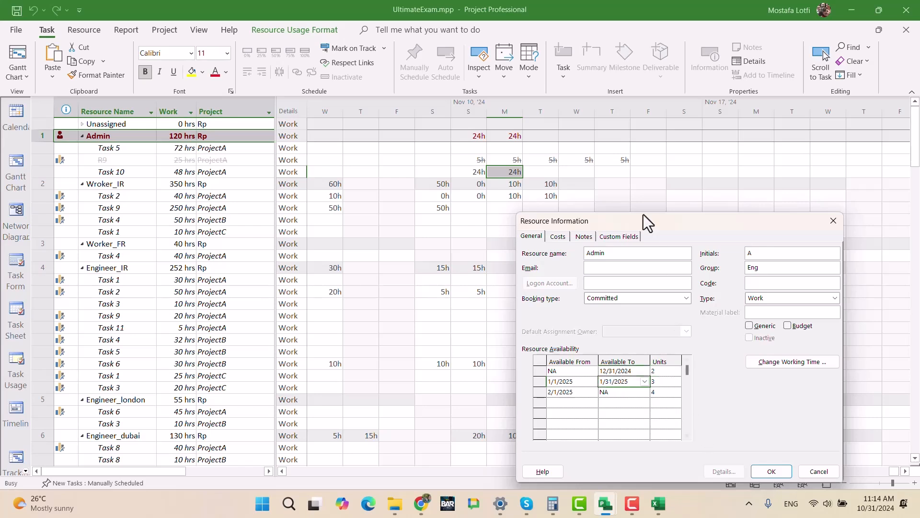
{"action": "left_click_drag", "start_coordinate": [643, 218], "coordinate": [512, 173]}
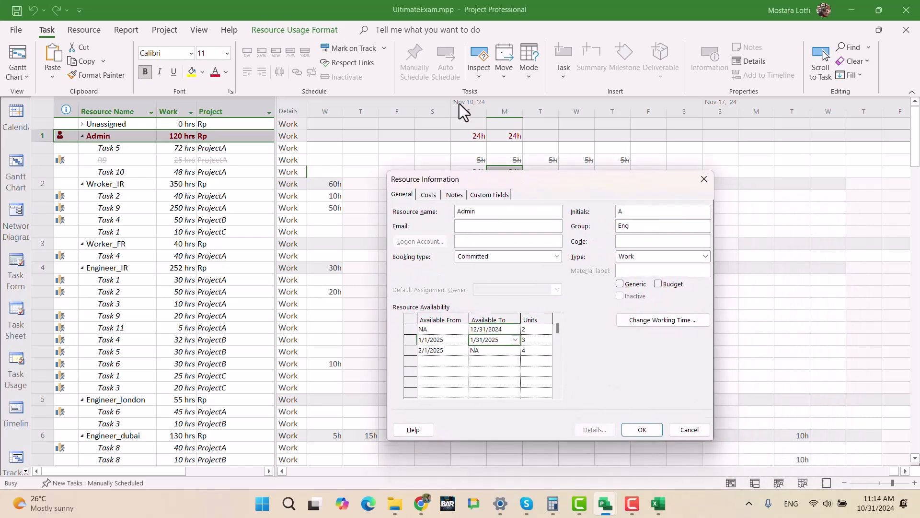
{"action": "left_click", "coordinate": [499, 328]}
{"action": "left_click", "coordinate": [485, 339]}
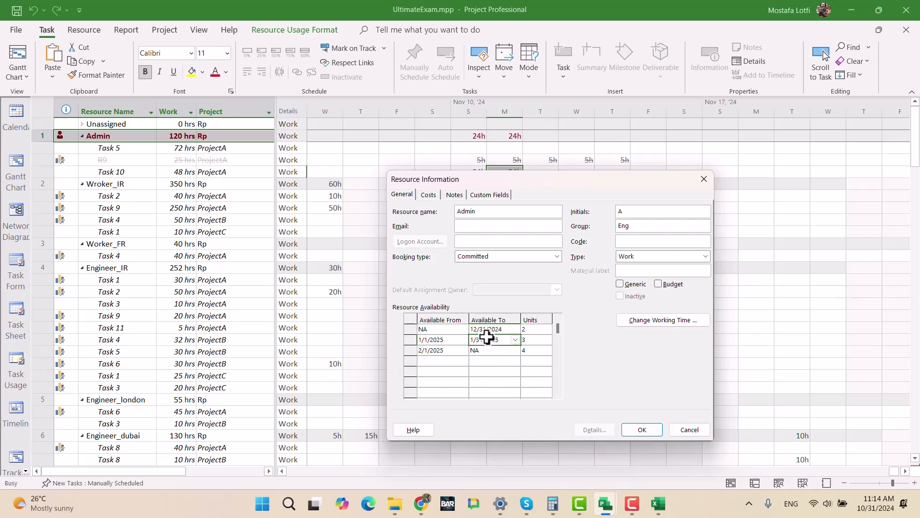
{"action": "left_click", "coordinate": [699, 183]}
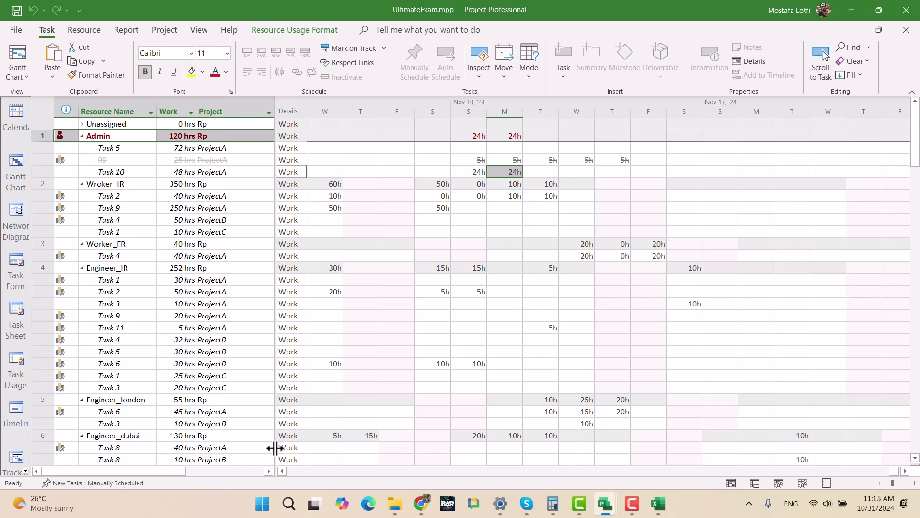
- Switch to Rp.mpp and add a new work resource named Admin Support at the end of the resource sheet
{"action": "mouse_move", "coordinate": [606, 507]}
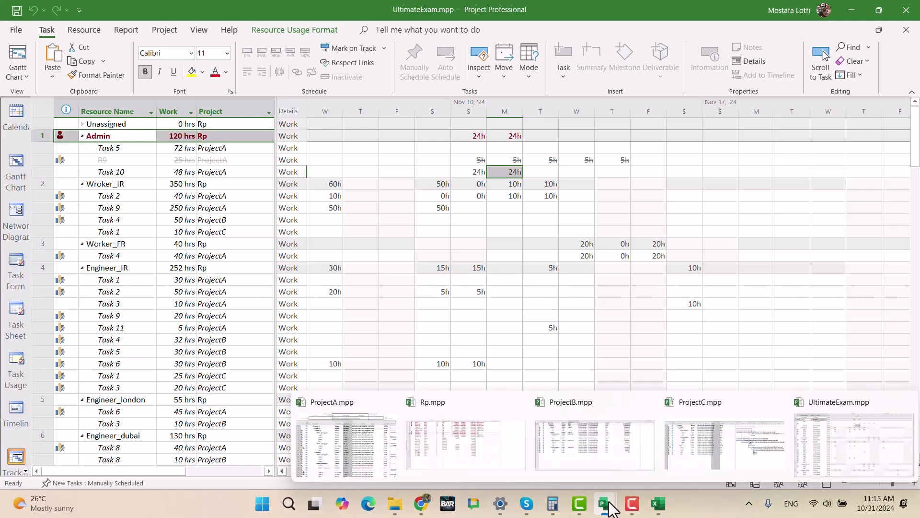
{"action": "left_click", "coordinate": [471, 440]}
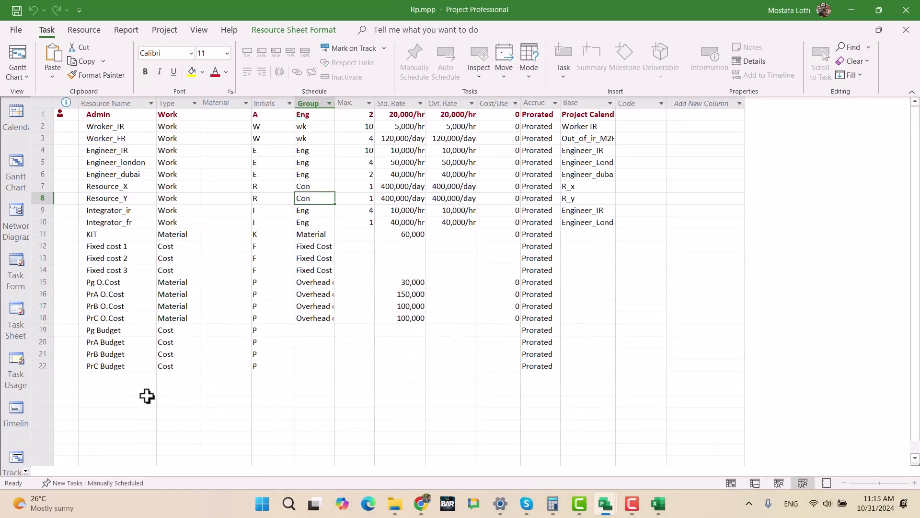
{"action": "left_click", "coordinate": [124, 383]}
{"action": "type", "text": "Admin Support"}
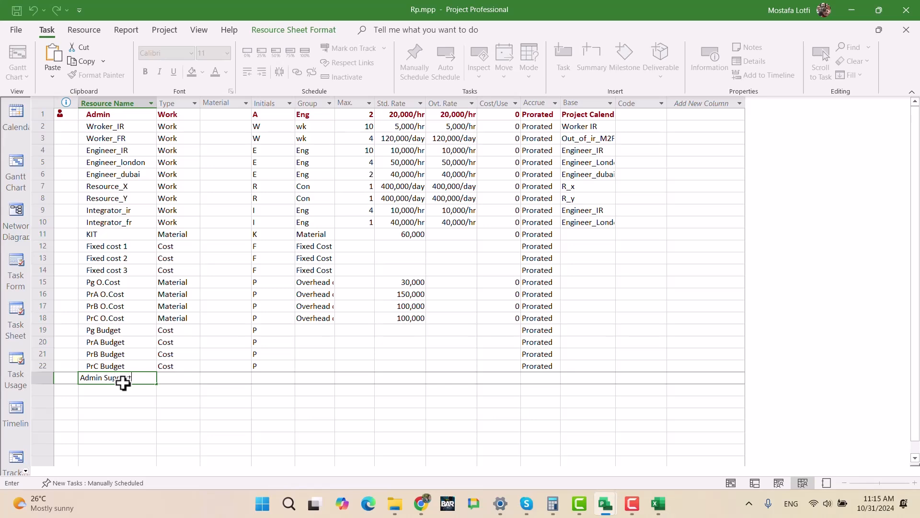
{"action": "key", "text": "Tab"}
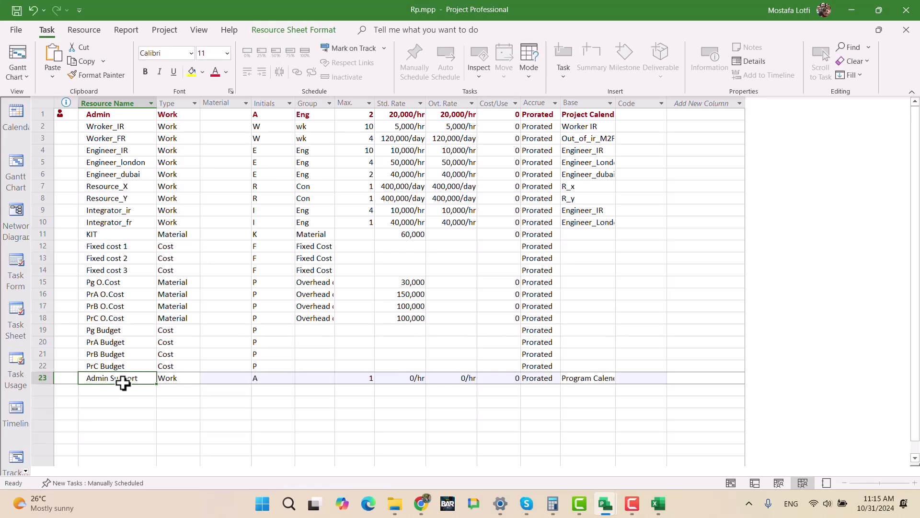
{"action": "key", "text": "Tab"}
{"action": "key", "text": "Tab"}
{"action": "key", "text": "Tab"}
{"action": "key", "text": "Tab"}
{"action": "key", "text": "Tab"}
{"action": "key", "text": "Tab"}
{"action": "key", "text": "Tab"}
{"action": "key", "text": "Tab"}
{"action": "key", "text": "Tab"}
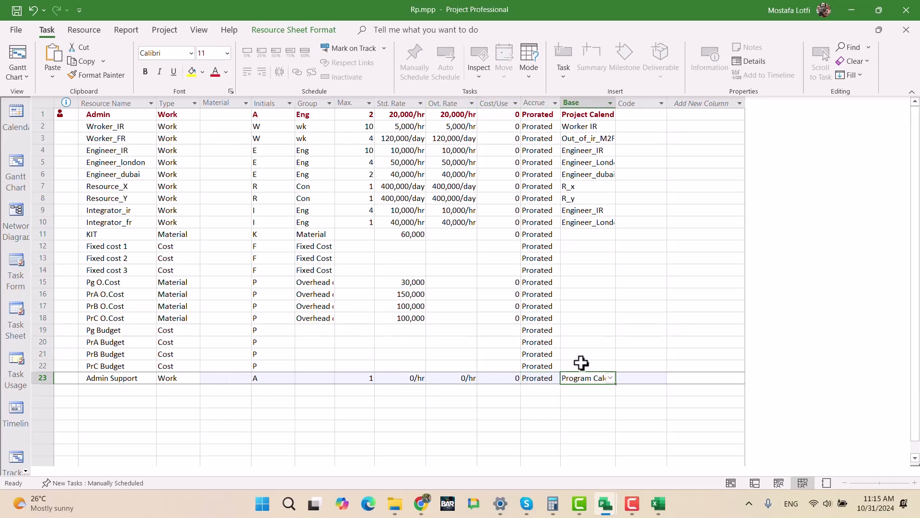
- Set the Admin Support resource's base calendar to Project Calendar
{"action": "left_click", "coordinate": [610, 378]}
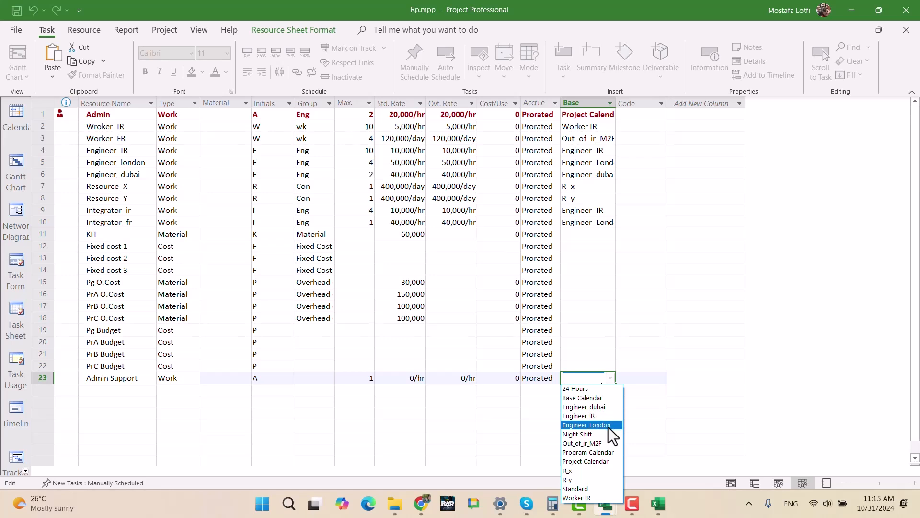
{"action": "left_click", "coordinate": [641, 379]}
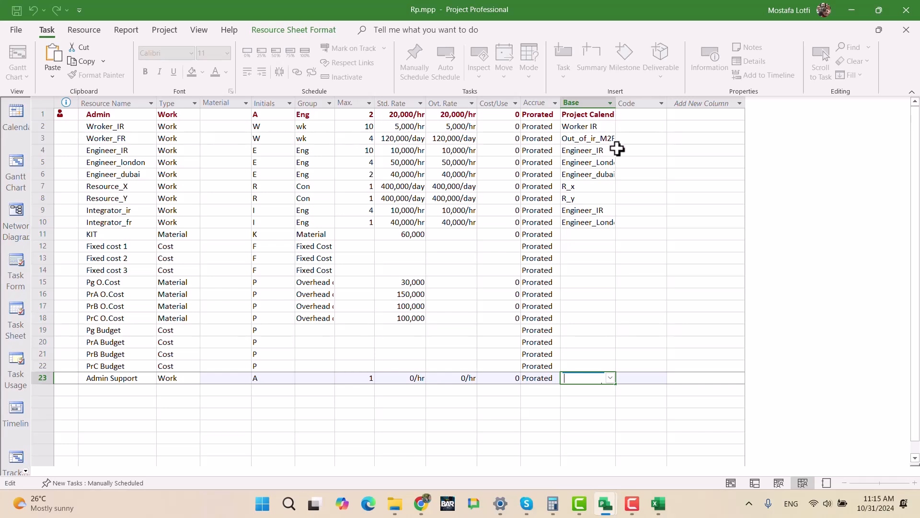
{"action": "left_click", "coordinate": [608, 378]}
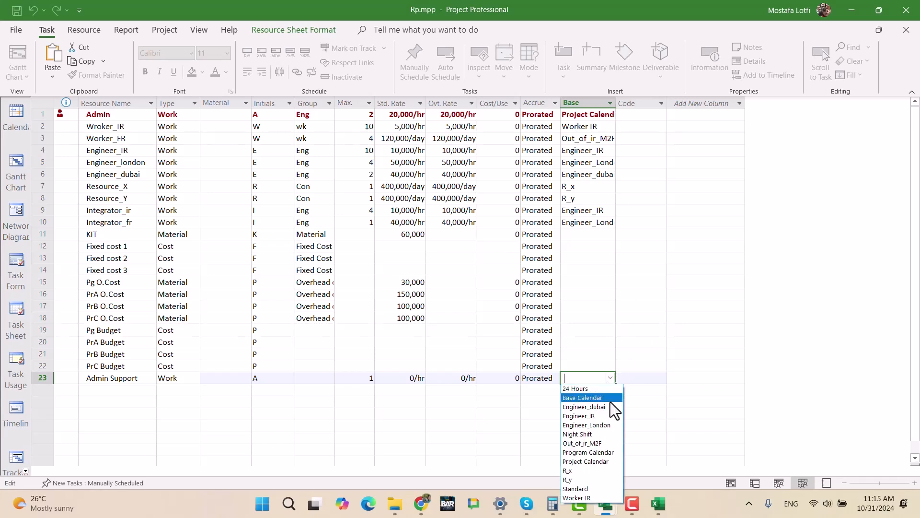
{"action": "left_click", "coordinate": [608, 462]}
{"action": "left_click", "coordinate": [503, 426]}
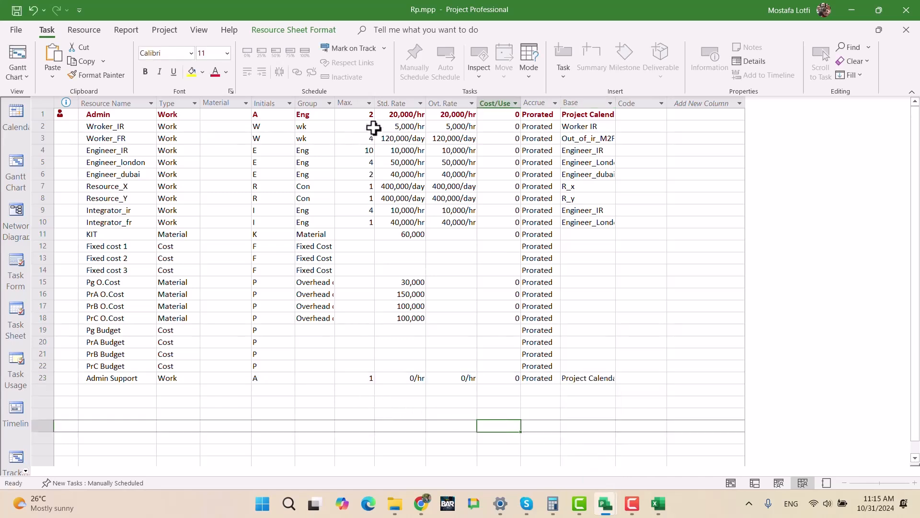
- Set the Admin Support resource's maximum units to 3
{"action": "left_click", "coordinate": [346, 379]}
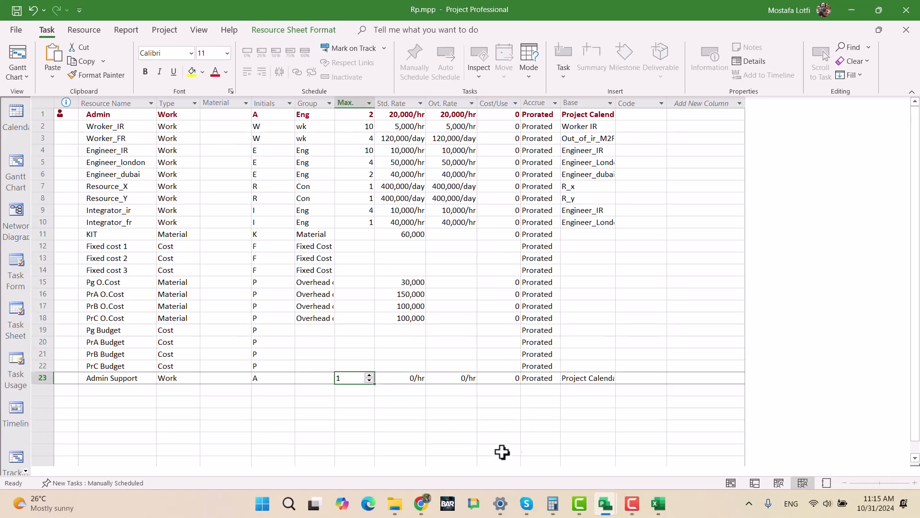
{"action": "type", "text": "3"}
{"action": "key", "text": "Tab"}
{"action": "key", "text": "Right"}
{"action": "key", "text": "Right"}
{"action": "key", "text": "Right"}
{"action": "key", "text": "Left"}
{"action": "key", "text": "Left"}
{"action": "key", "text": "Left"}
{"action": "key", "text": "Left"}
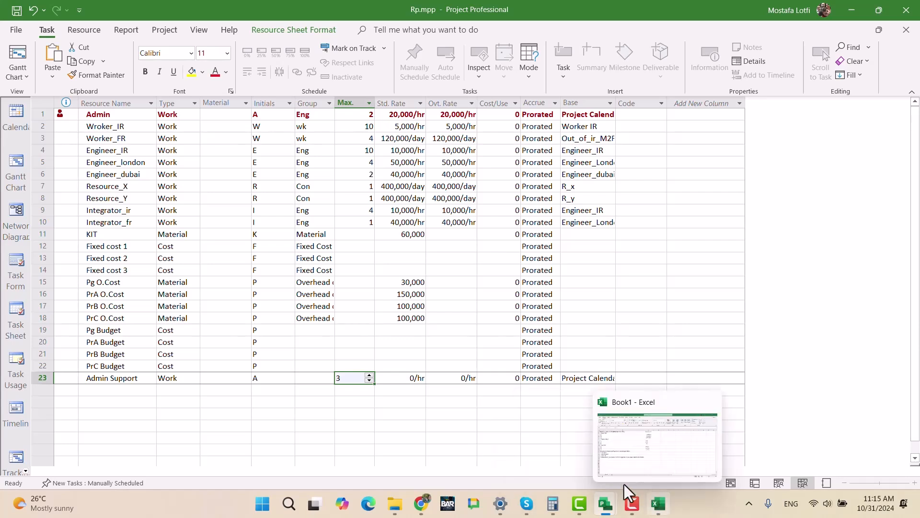
{"action": "left_click", "coordinate": [354, 426]}
{"action": "left_click", "coordinate": [366, 379]}
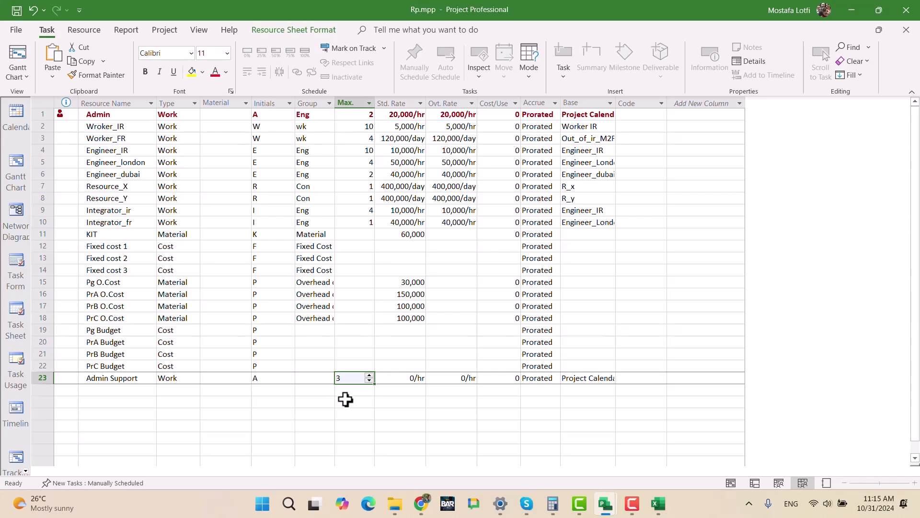
{"action": "left_click", "coordinate": [704, 427]}
{"action": "left_click", "coordinate": [110, 378]}
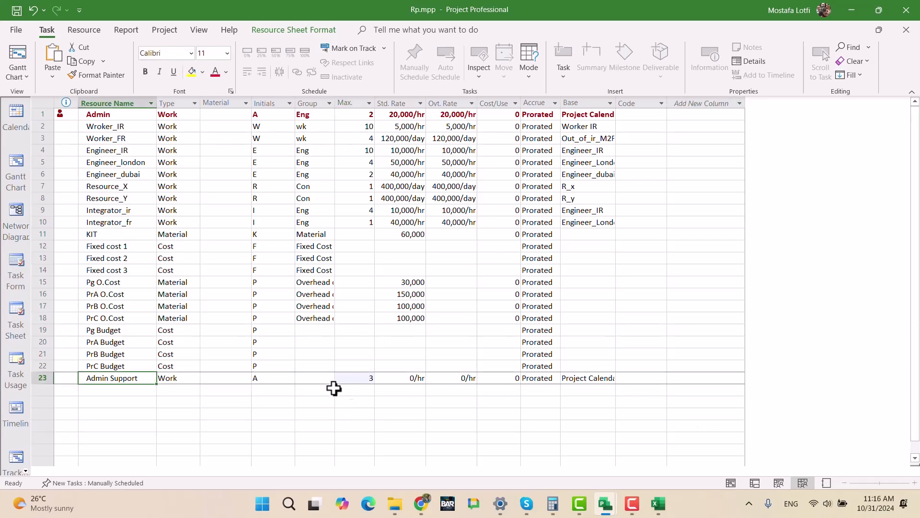
- Switch back to UltimateExam.mpp and examine the Admin resource's availability and its Task 10 assignment information
{"action": "mouse_move", "coordinate": [615, 503]}
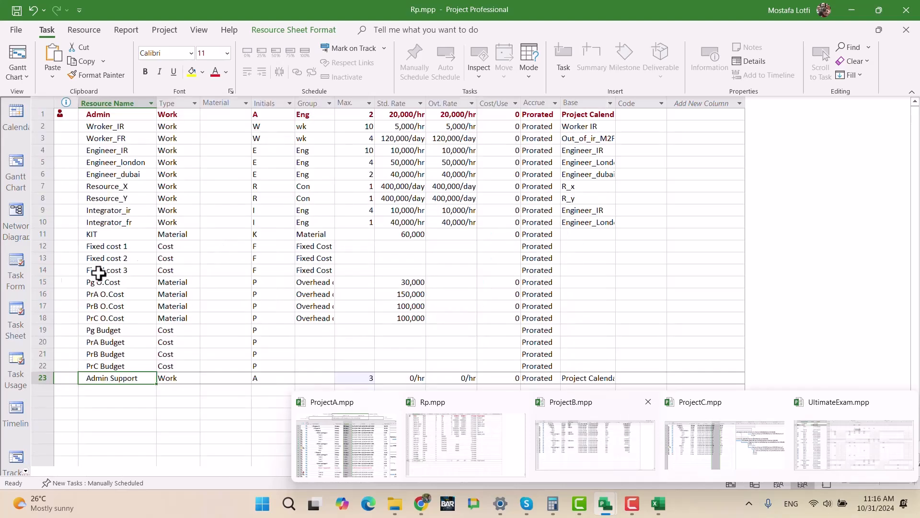
{"action": "left_click", "coordinate": [847, 455]}
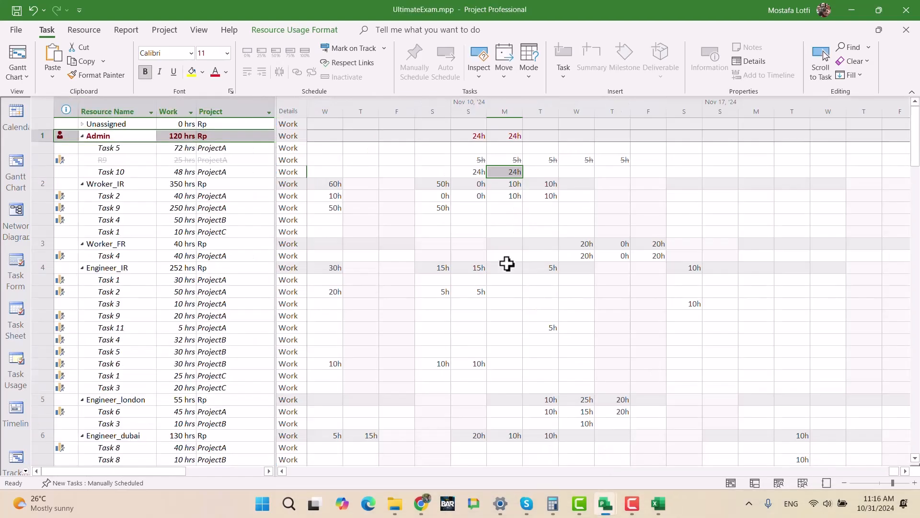
{"action": "left_click", "coordinate": [120, 136]}
{"action": "double_click", "coordinate": [120, 136]}
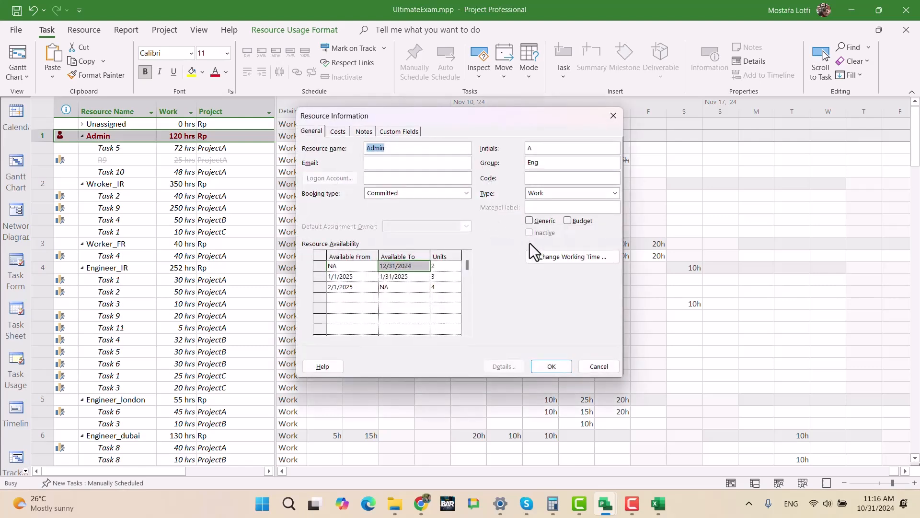
{"action": "left_click", "coordinate": [607, 118]}
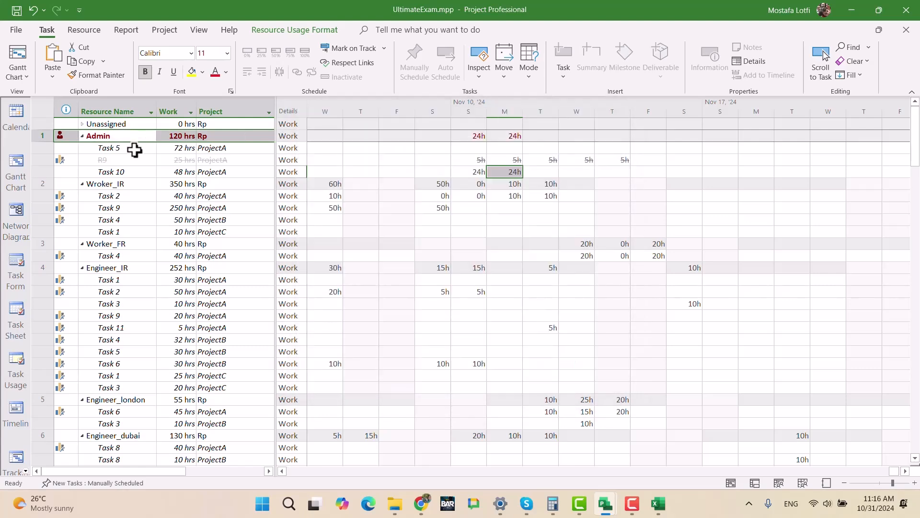
{"action": "left_click", "coordinate": [131, 172]}
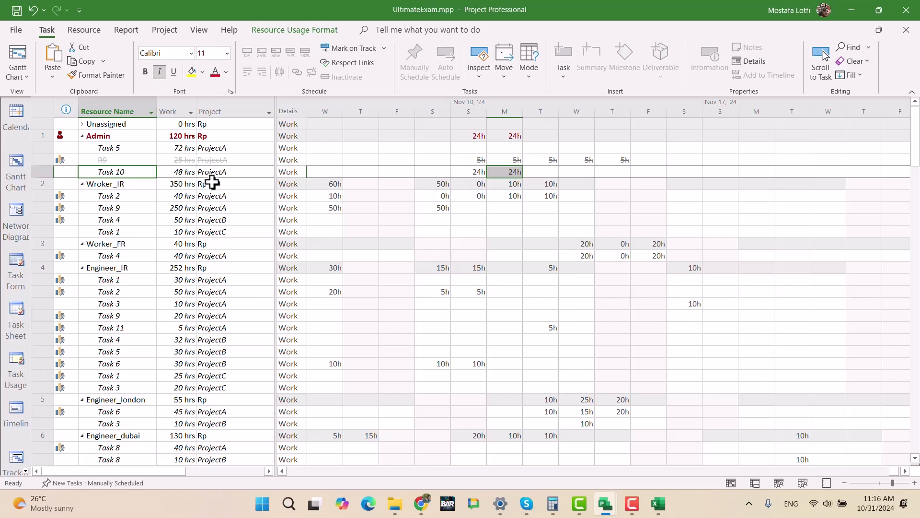
{"action": "double_click", "coordinate": [131, 172]}
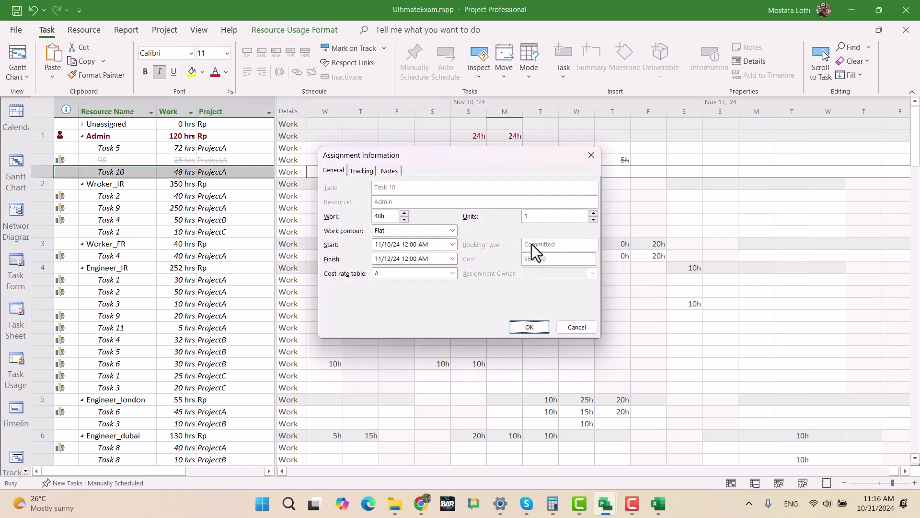
{"action": "left_click_drag", "start_coordinate": [482, 155], "coordinate": [714, 236]}
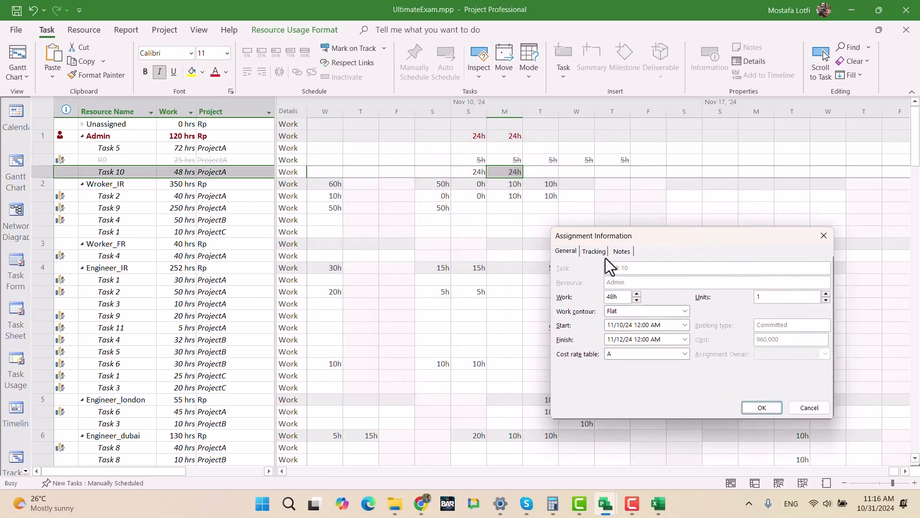
{"action": "left_click", "coordinate": [831, 238]}
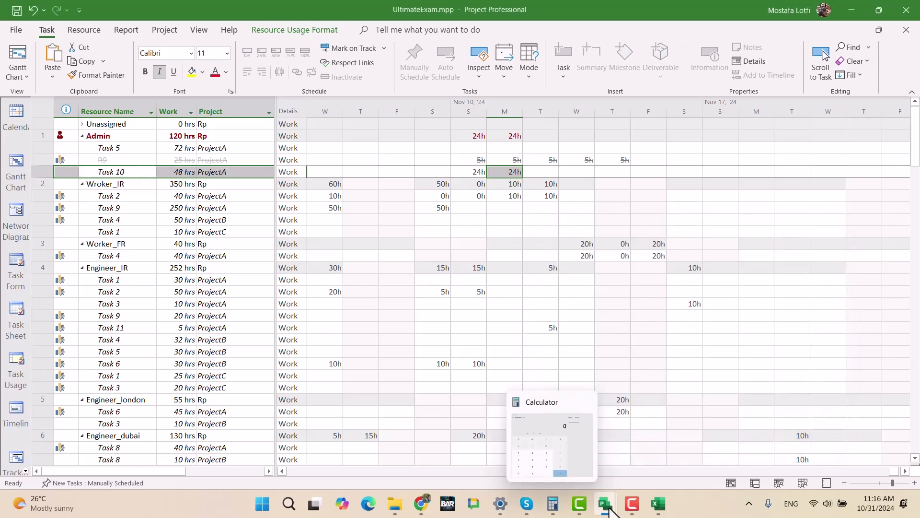
- Switch to ProjectA.mpp and locate Task 10 of Work package 4 in the task list and Gantt chart
{"action": "left_click", "coordinate": [338, 428]}
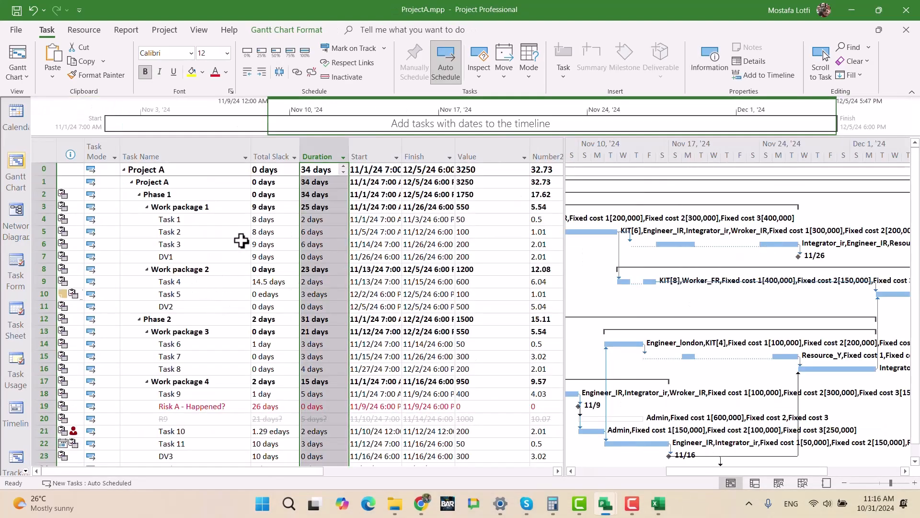
{"action": "scroll", "coordinate": [219, 387], "scroll_direction": "down", "scroll_amount": 1}
{"action": "left_click", "coordinate": [210, 395]}
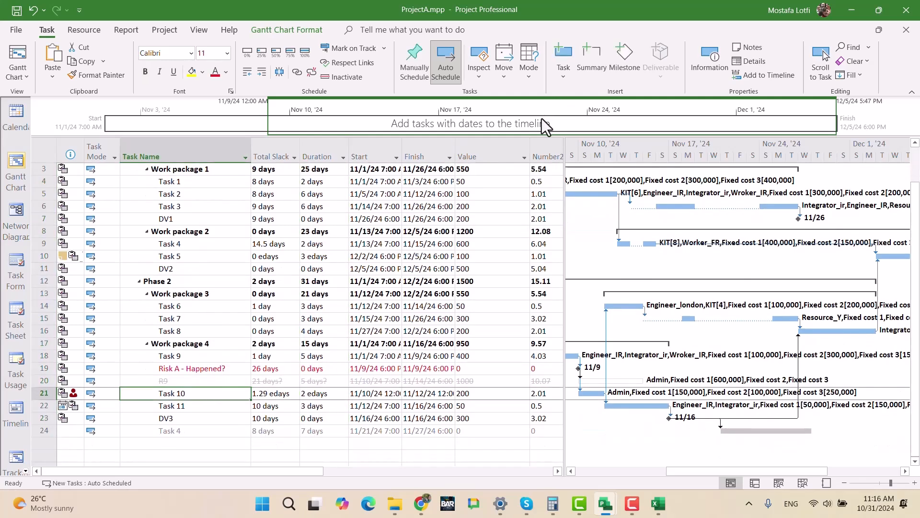
{"action": "left_click", "coordinate": [822, 61]}
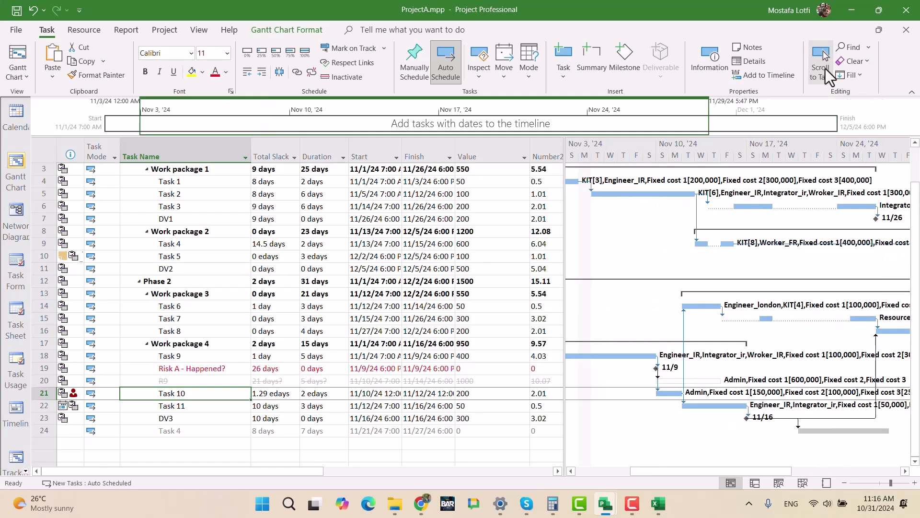
{"action": "left_click", "coordinate": [665, 394]}
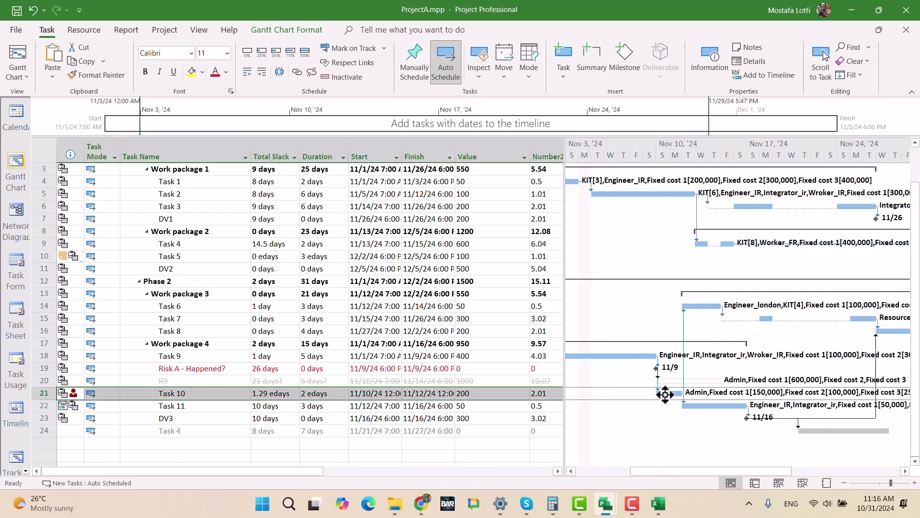
- Try to assign Admin Support with 3 units to Task 10 through its Task Information
{"action": "double_click", "coordinate": [205, 392]}
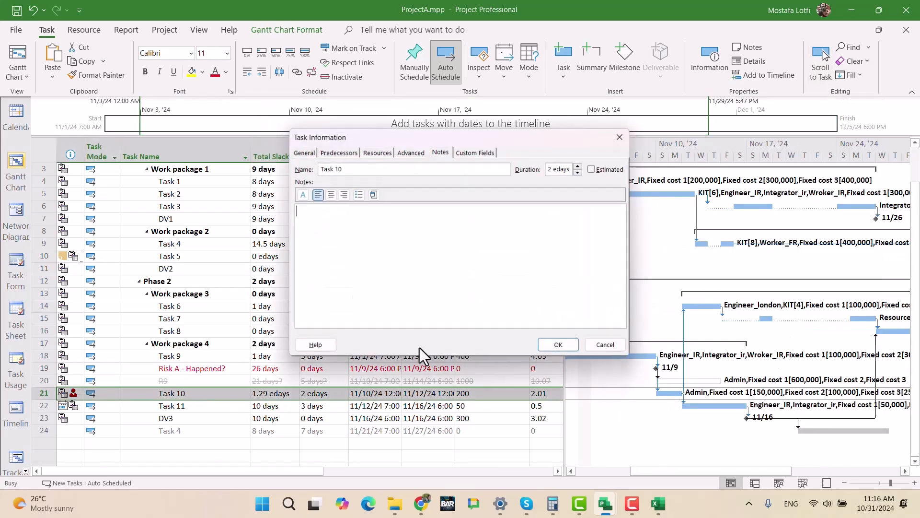
{"action": "left_click", "coordinate": [376, 153]}
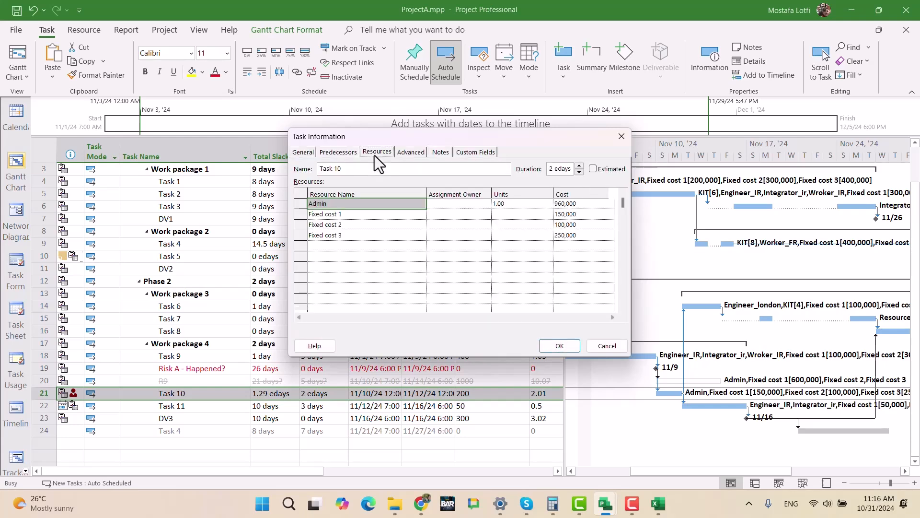
{"action": "left_click", "coordinate": [367, 246]}
{"action": "left_click", "coordinate": [422, 246]}
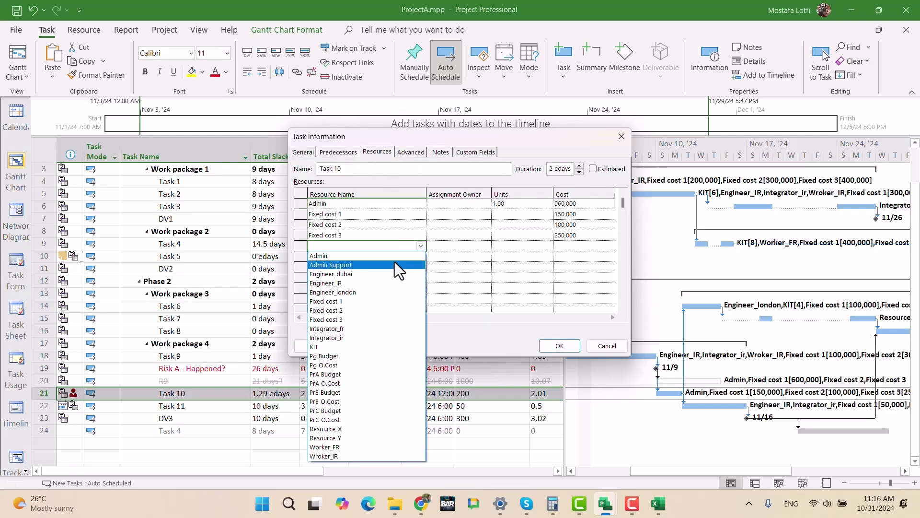
{"action": "left_click", "coordinate": [393, 265]}
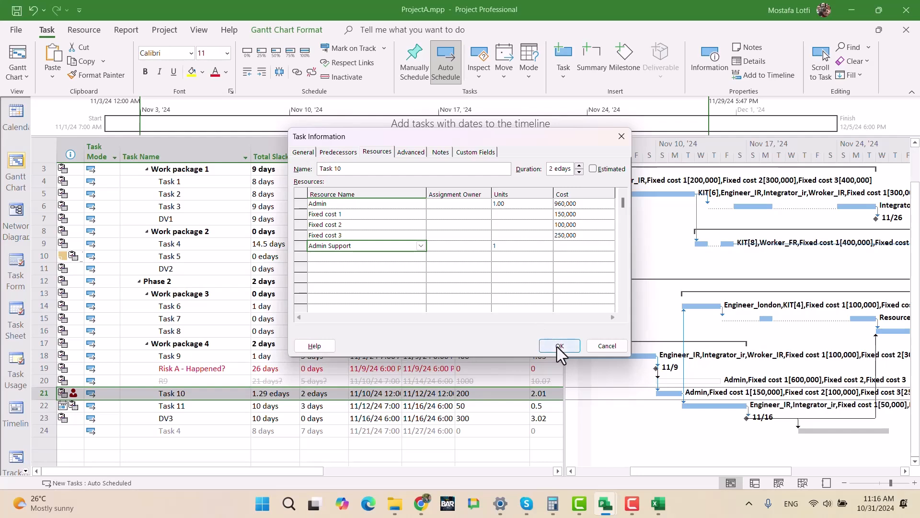
{"action": "left_click", "coordinate": [514, 248]}
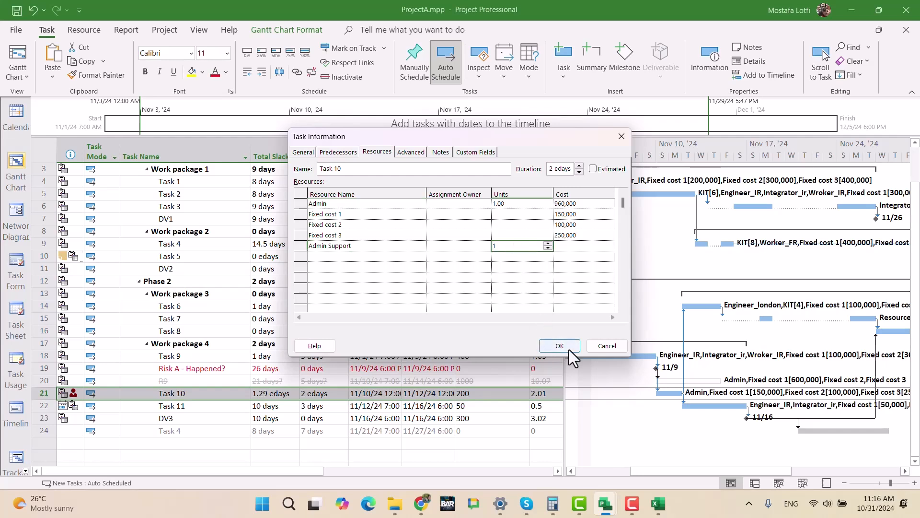
{"action": "type", "text": "3"}
{"action": "left_click", "coordinate": [512, 286]}
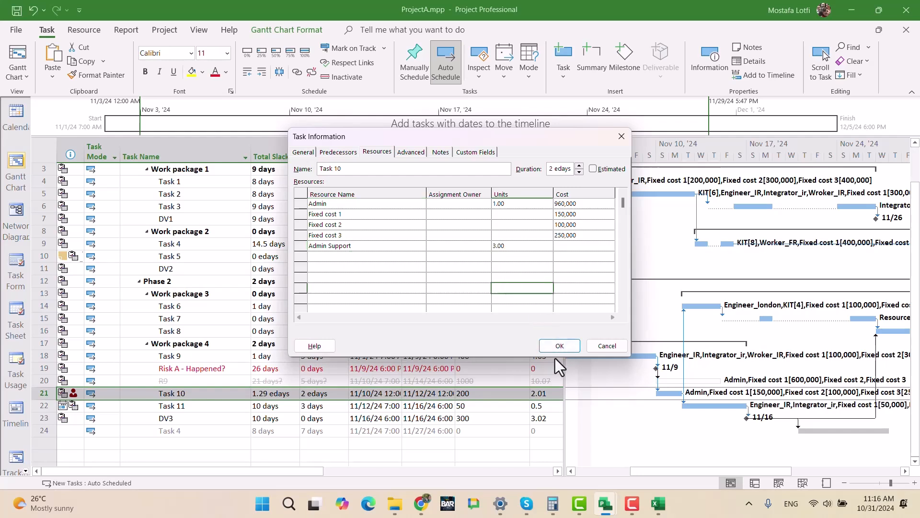
{"action": "left_click", "coordinate": [554, 345]}
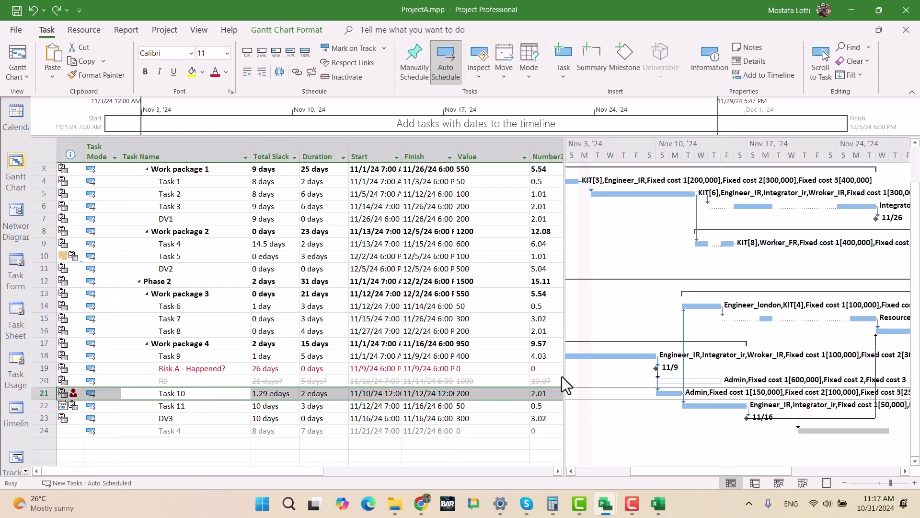
- Check Task 10's assigned resources in its Task Information, and split the Gantt Chart view to show the Task Form
{"action": "left_click", "coordinate": [381, 151]}
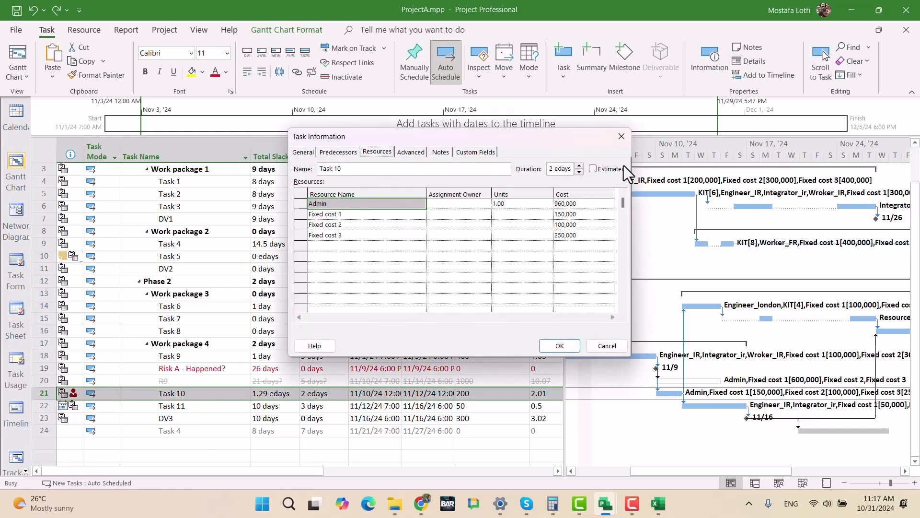
{"action": "left_click", "coordinate": [623, 136]}
{"action": "right_click", "coordinate": [783, 320]}
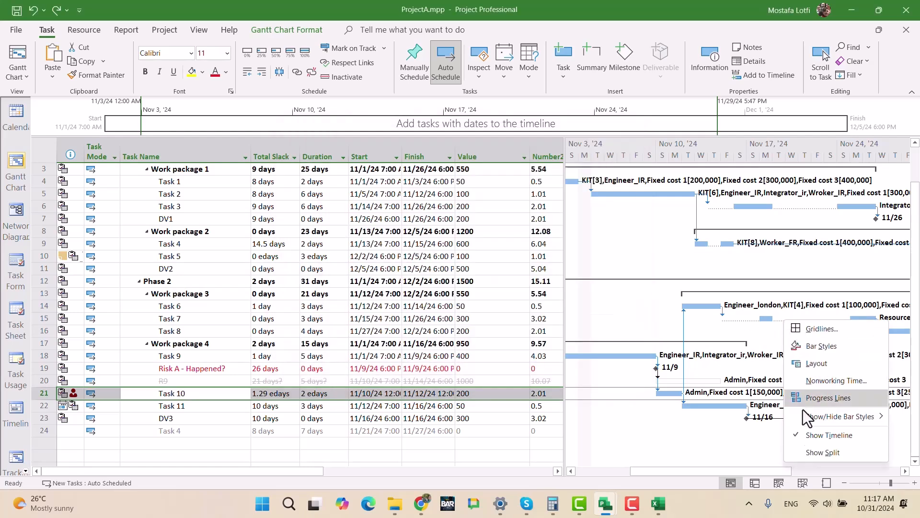
{"action": "left_click", "coordinate": [810, 453]}
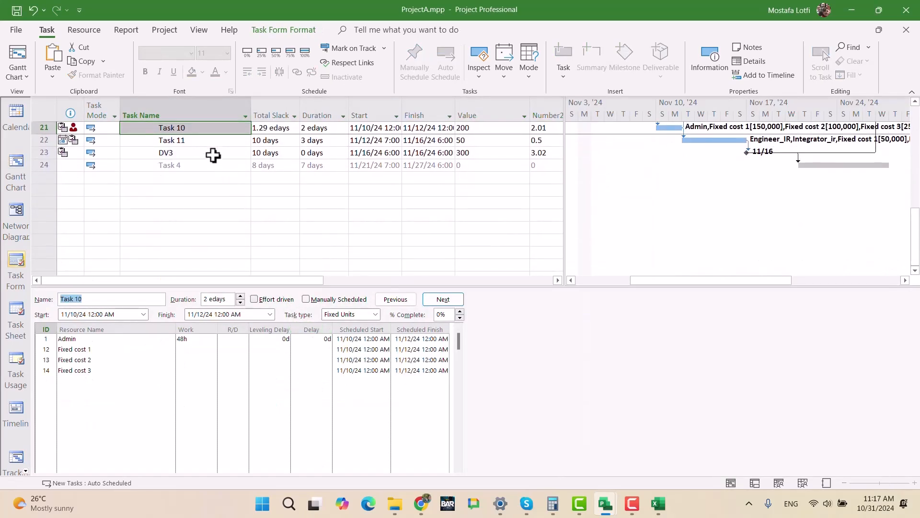
- Show resource and predecessor details for Task 10 in the Task Form
{"action": "left_click", "coordinate": [154, 392]}
{"action": "right_click", "coordinate": [559, 387]}
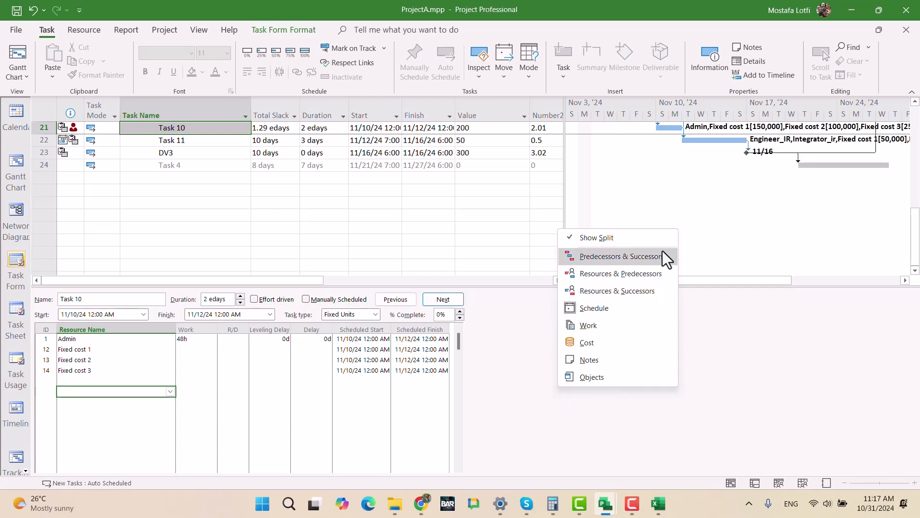
{"action": "left_click", "coordinate": [634, 278]}
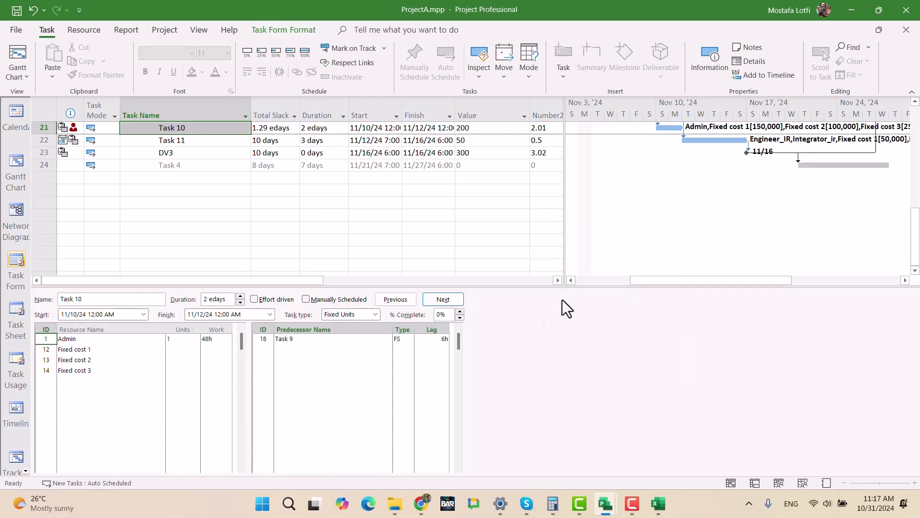
{"action": "left_click", "coordinate": [102, 383]}
{"action": "left_click", "coordinate": [161, 381]}
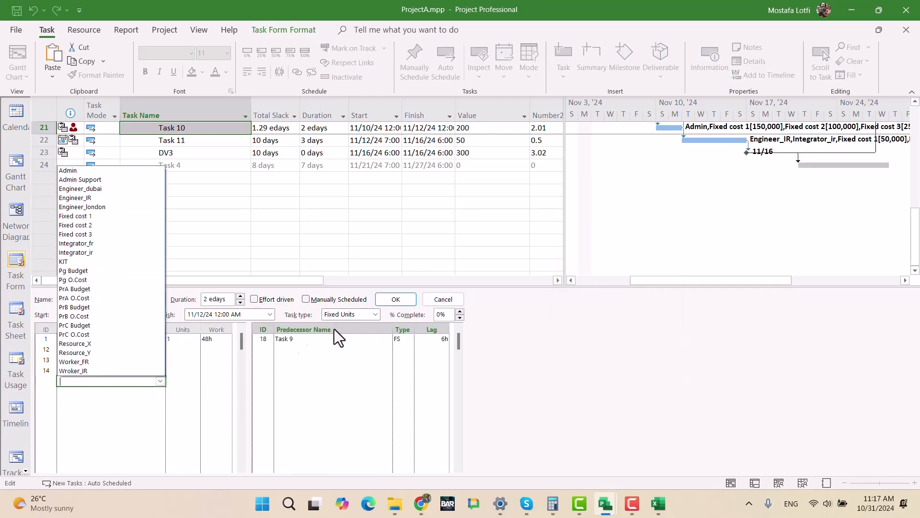
{"action": "left_click", "coordinate": [599, 346]}
- Try to set Task 10's type to Fixed Duration and assign Admin Support to it, and undo the changes
{"action": "left_click", "coordinate": [376, 314]}
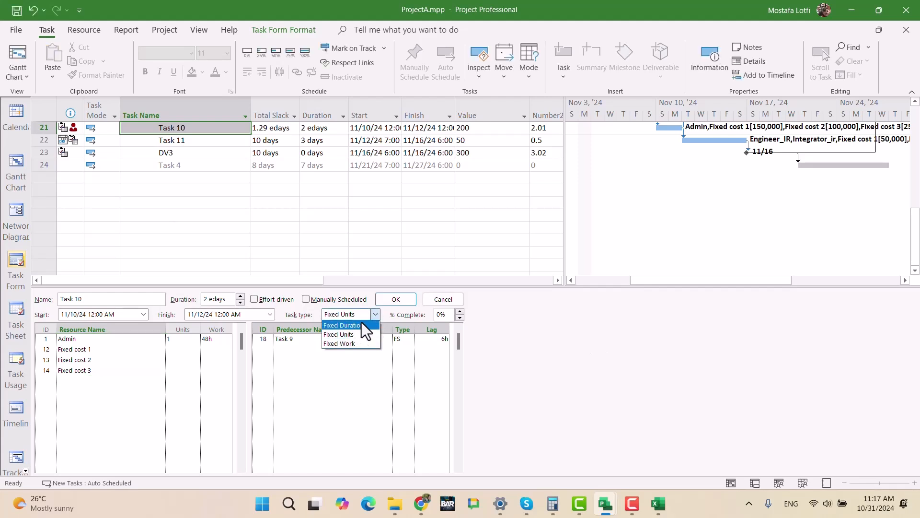
{"action": "left_click", "coordinate": [352, 342]}
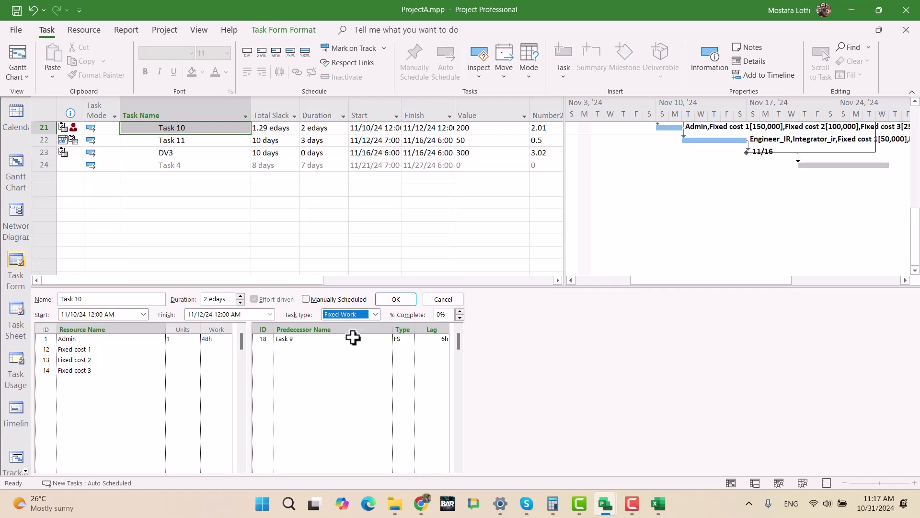
{"action": "left_click", "coordinate": [373, 314]}
{"action": "left_click", "coordinate": [320, 324]}
{"action": "left_click", "coordinate": [129, 381]}
{"action": "left_click", "coordinate": [160, 381]}
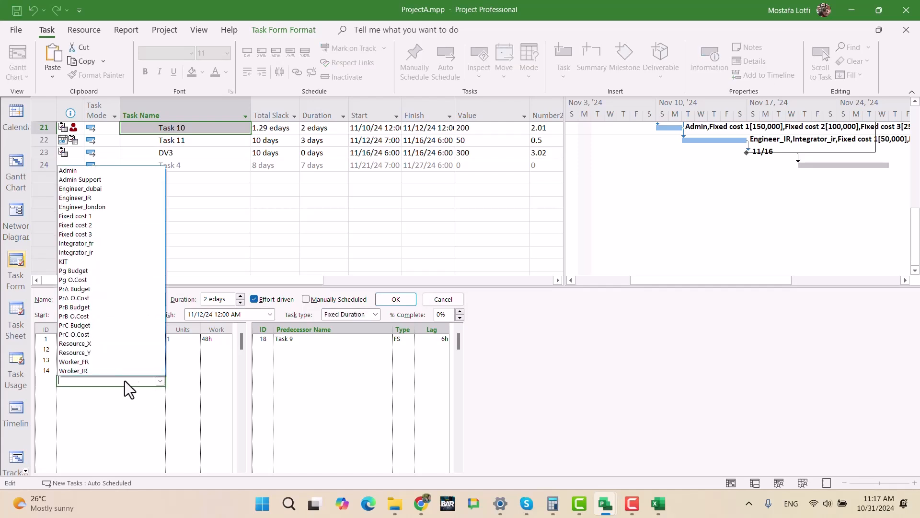
{"action": "left_click", "coordinate": [131, 180]}
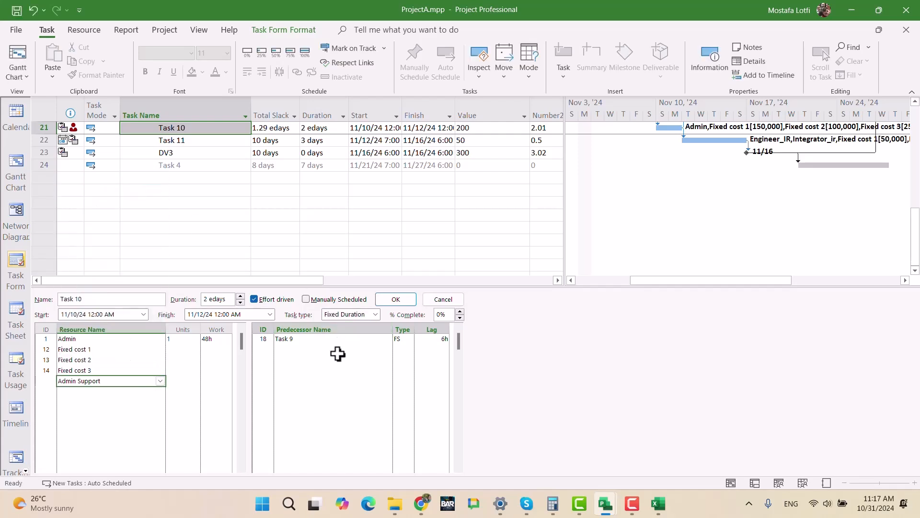
{"action": "left_click", "coordinate": [184, 391]}
{"action": "left_click", "coordinate": [396, 299]}
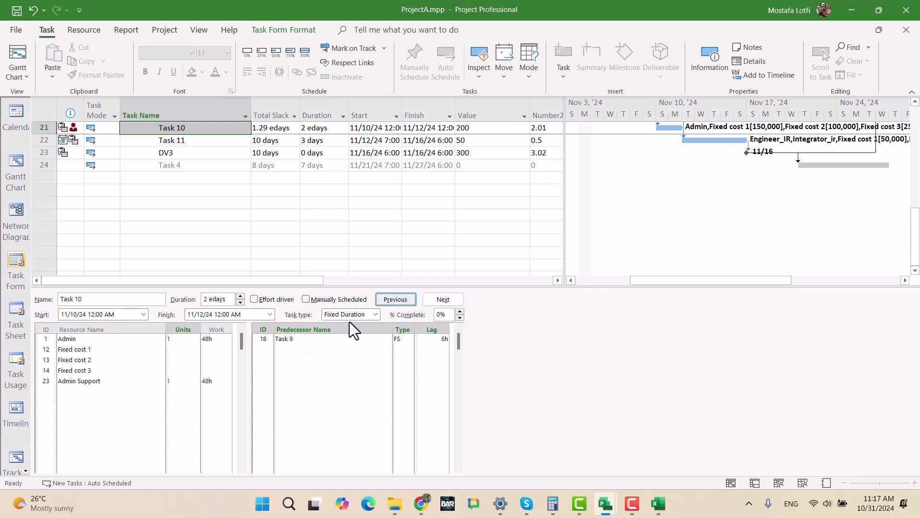
{"action": "left_click", "coordinate": [142, 402]}
{"action": "key", "text": "ctrl+z"}
{"action": "left_click", "coordinate": [132, 381]}
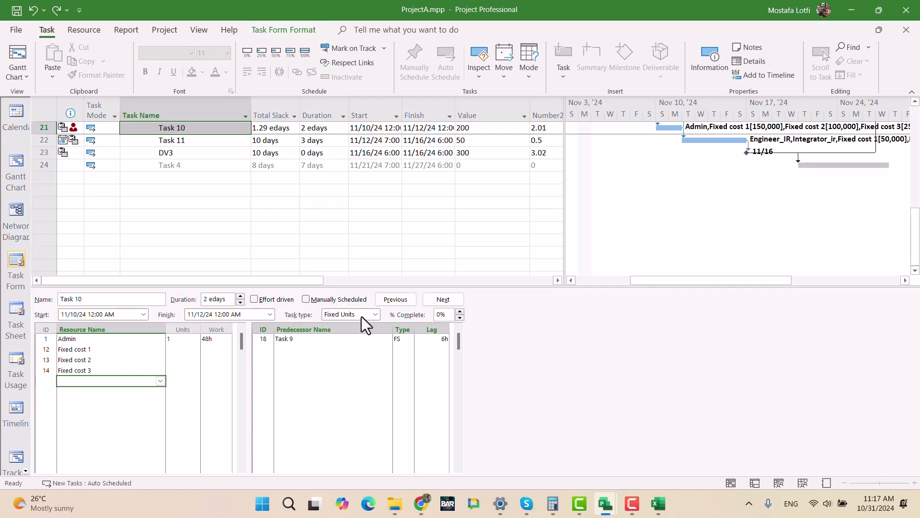
- Remove the Task Form split from ProjectA.mpp and switch to UltimateExam.mpp
{"action": "right_click", "coordinate": [769, 222]}
{"action": "left_click", "coordinate": [806, 352]}
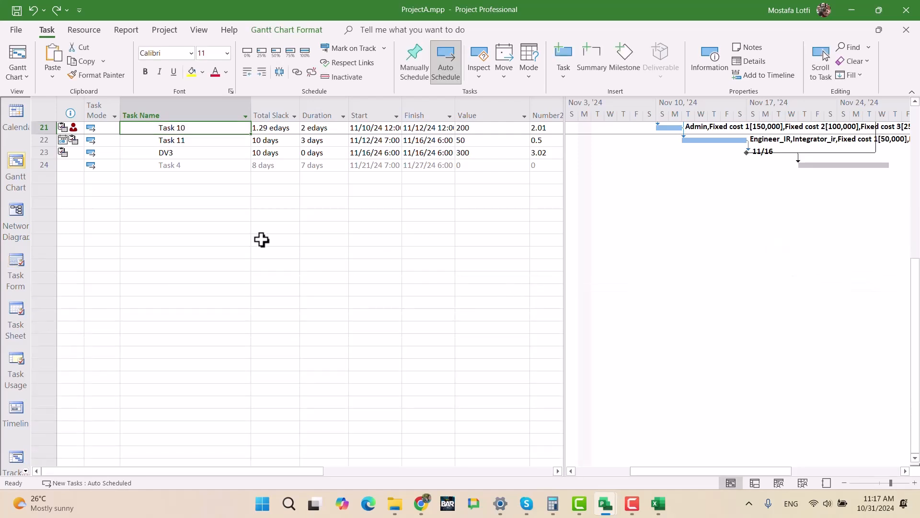
{"action": "scroll", "coordinate": [234, 303], "scroll_direction": "up", "scroll_amount": 6}
{"action": "right_click", "coordinate": [626, 396]}
{"action": "left_click", "coordinate": [627, 499]}
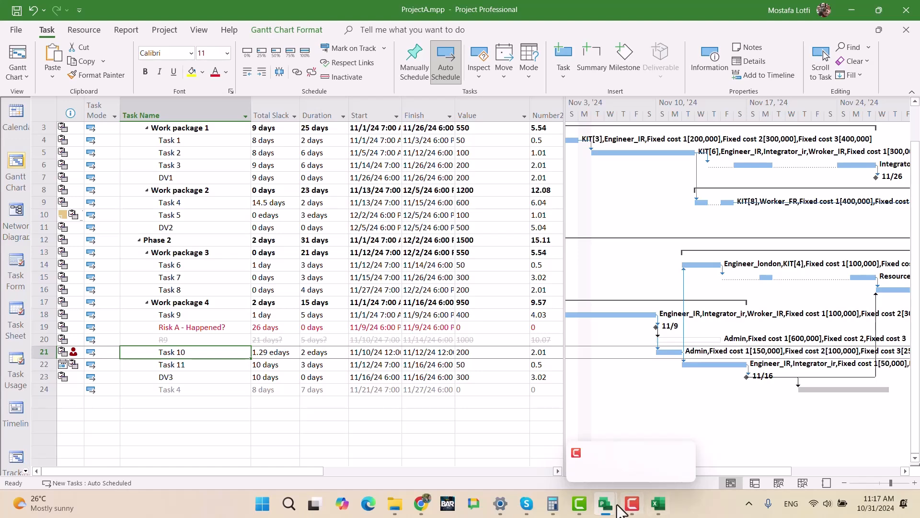
{"action": "mouse_move", "coordinate": [606, 503]}
{"action": "left_click", "coordinate": [858, 454]}
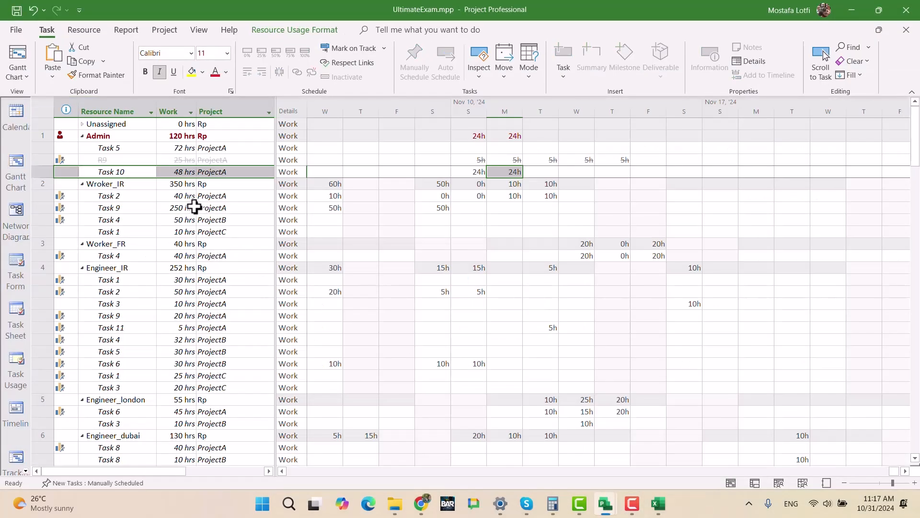
- Show the Task Usage view, expand Project A's Task 10 assignments and bring its scheduled work into the timephased grid
{"action": "left_click", "coordinate": [161, 244]}
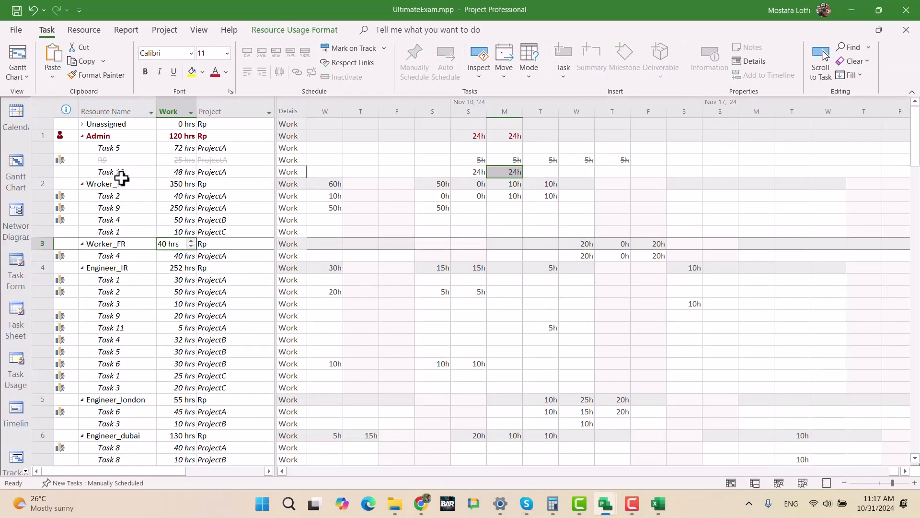
{"action": "left_click", "coordinate": [18, 368]}
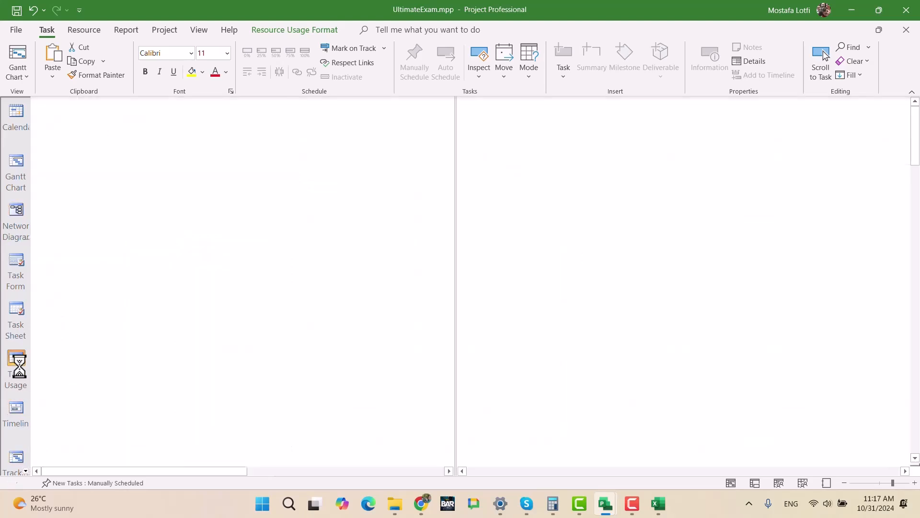
{"action": "scroll", "coordinate": [182, 349], "scroll_direction": "down", "scroll_amount": 4}
{"action": "scroll", "coordinate": [182, 348], "scroll_direction": "down", "scroll_amount": 2}
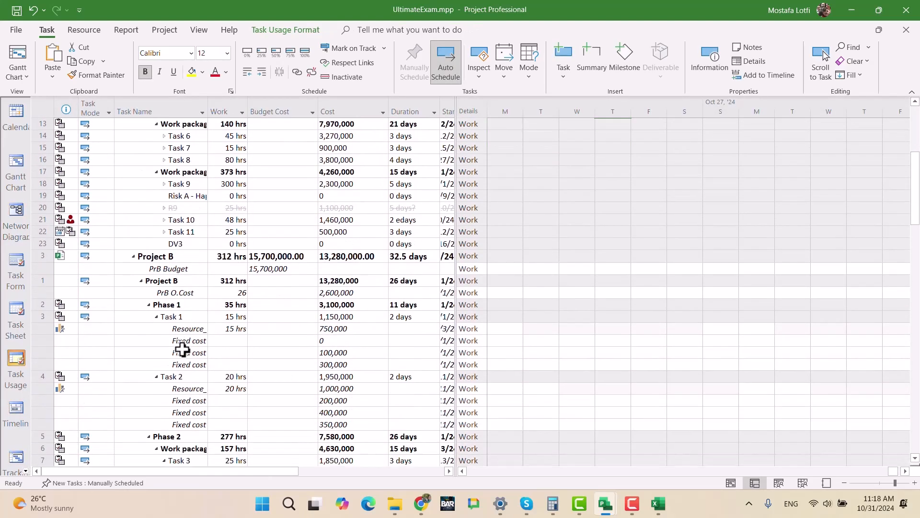
{"action": "scroll", "coordinate": [184, 354], "scroll_direction": "up", "scroll_amount": 4}
{"action": "left_click", "coordinate": [181, 364]}
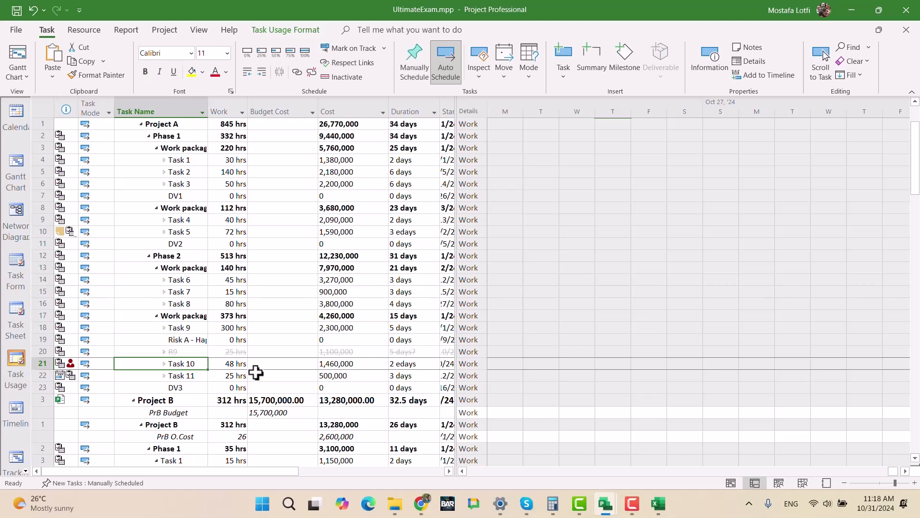
{"action": "left_click", "coordinate": [164, 363]}
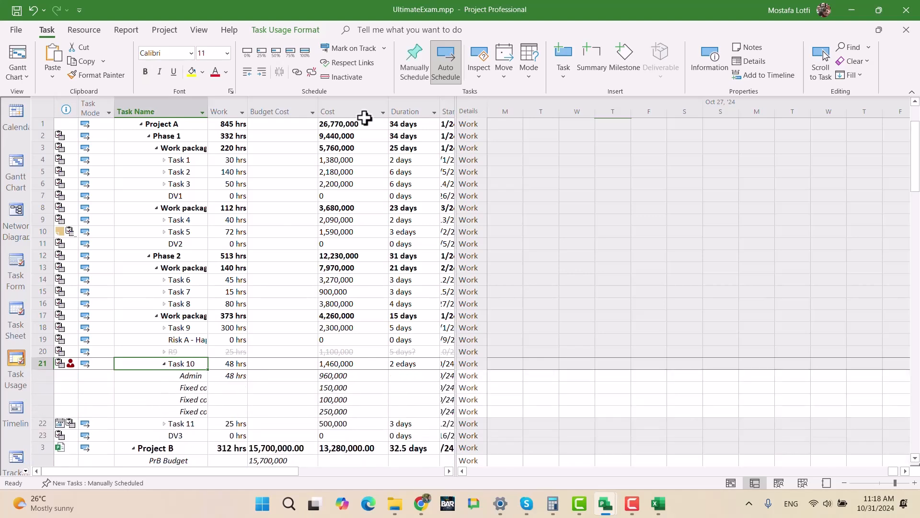
{"action": "left_click", "coordinate": [819, 67]}
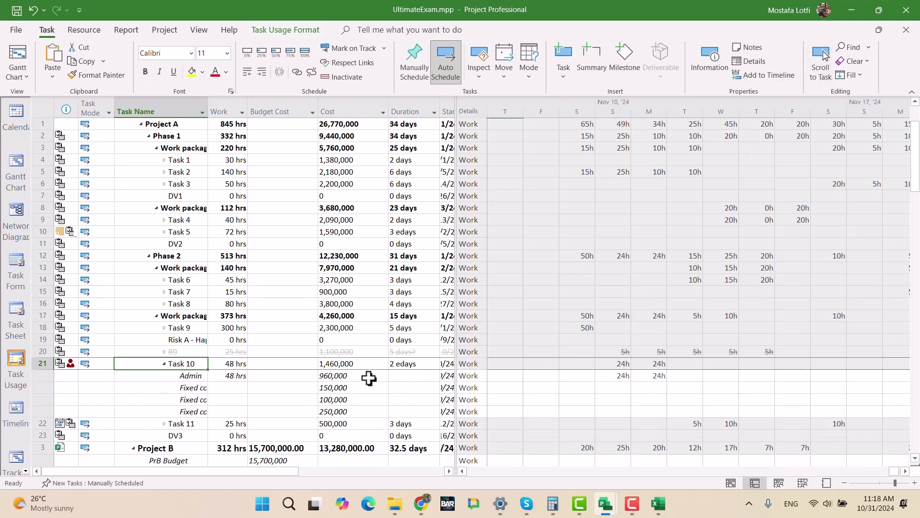
- Assign Admin Support with 1 unit to Project A's Task 10 through its Task Information
{"action": "double_click", "coordinate": [181, 363]}
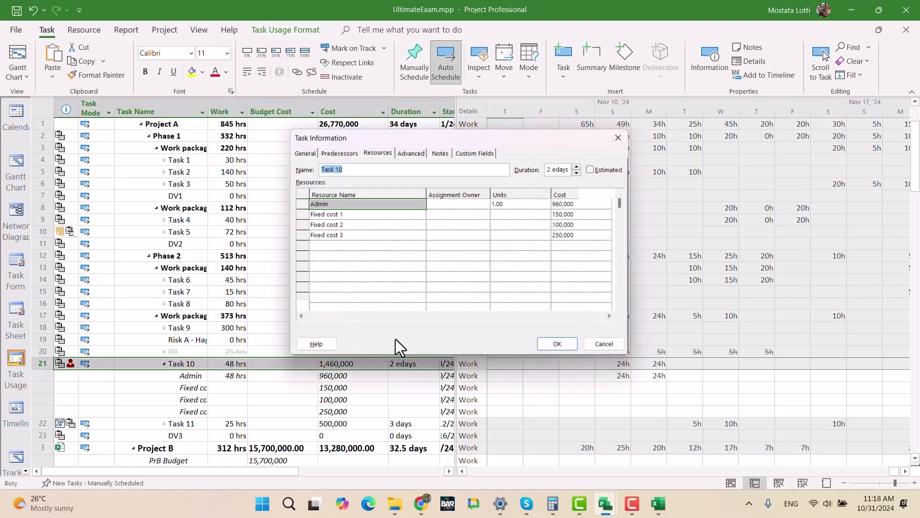
{"action": "left_click", "coordinate": [396, 247]}
{"action": "left_click", "coordinate": [420, 246]}
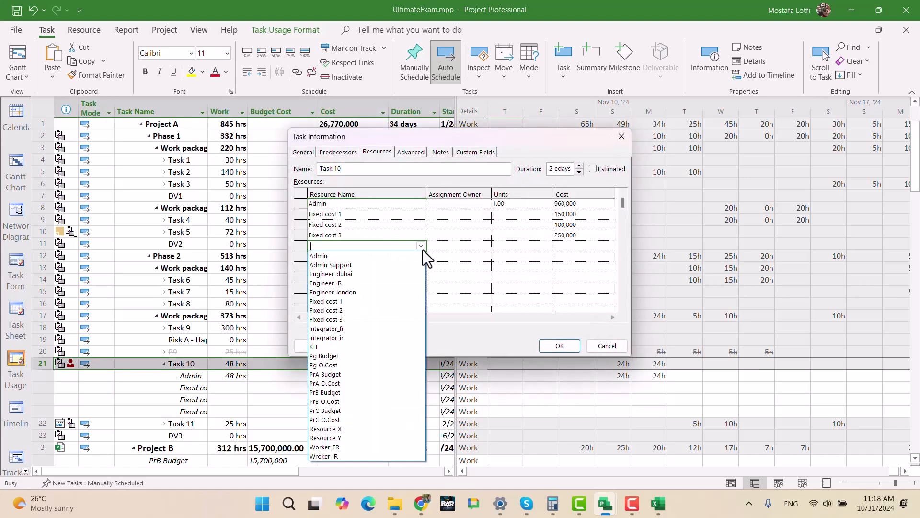
{"action": "left_click", "coordinate": [385, 266]}
{"action": "left_click", "coordinate": [511, 298]}
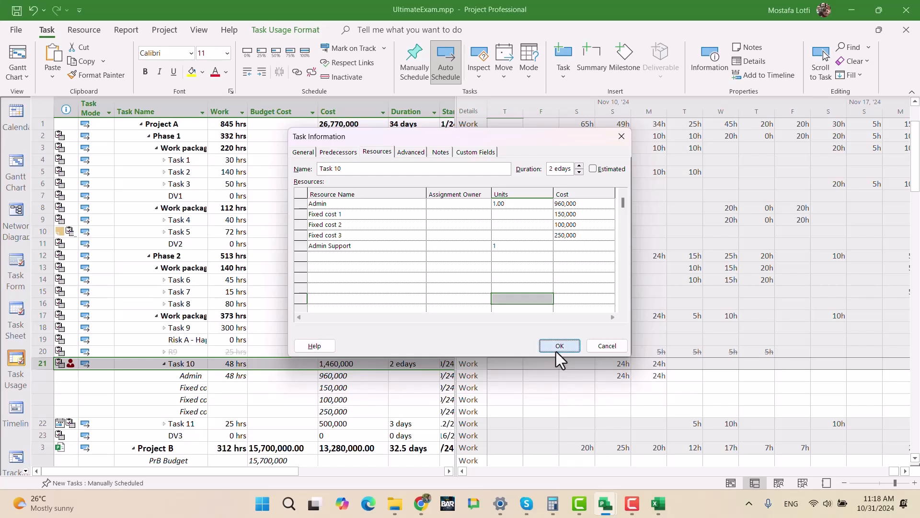
{"action": "left_click", "coordinate": [576, 247]}
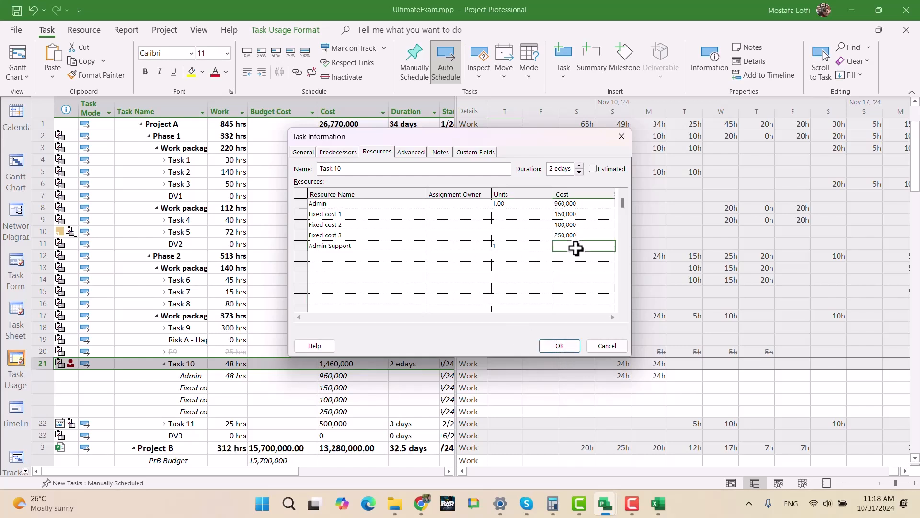
{"action": "left_click", "coordinate": [551, 346]}
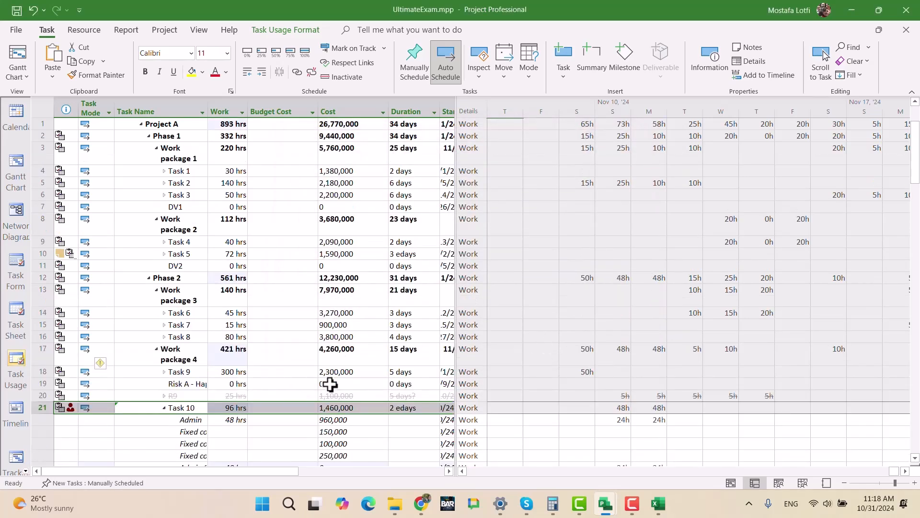
{"action": "scroll", "coordinate": [321, 405], "scroll_direction": "down", "scroll_amount": 1}
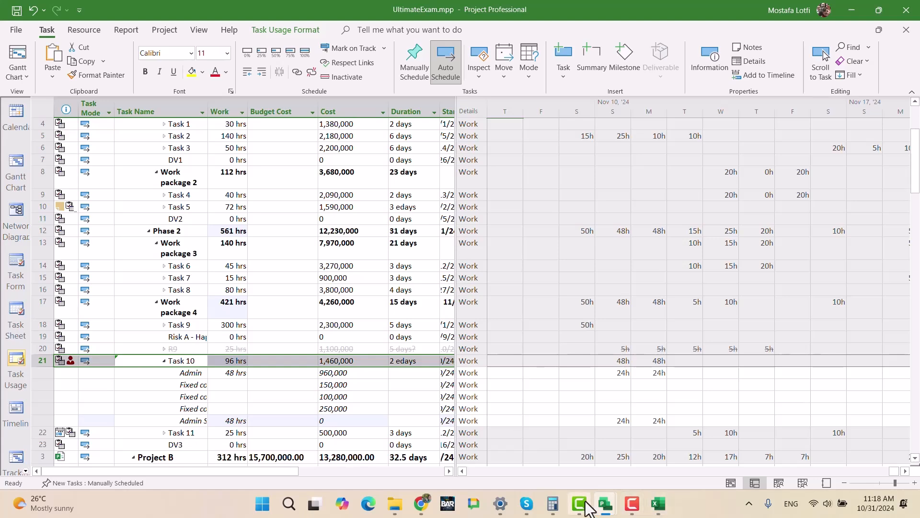
- Switch to Rp.mpp and examine the Admin resource's cost rate tables A and B
{"action": "mouse_move", "coordinate": [605, 504]}
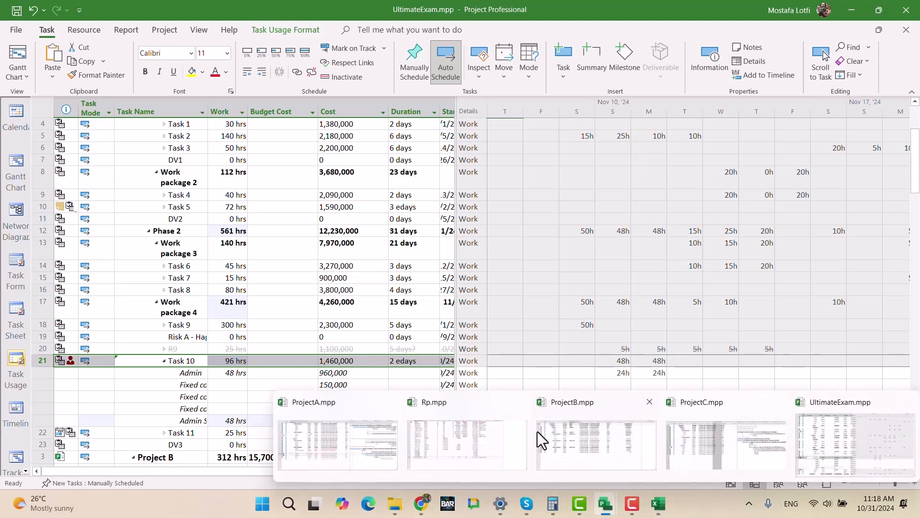
{"action": "left_click", "coordinate": [451, 431]}
{"action": "left_click", "coordinate": [484, 436]}
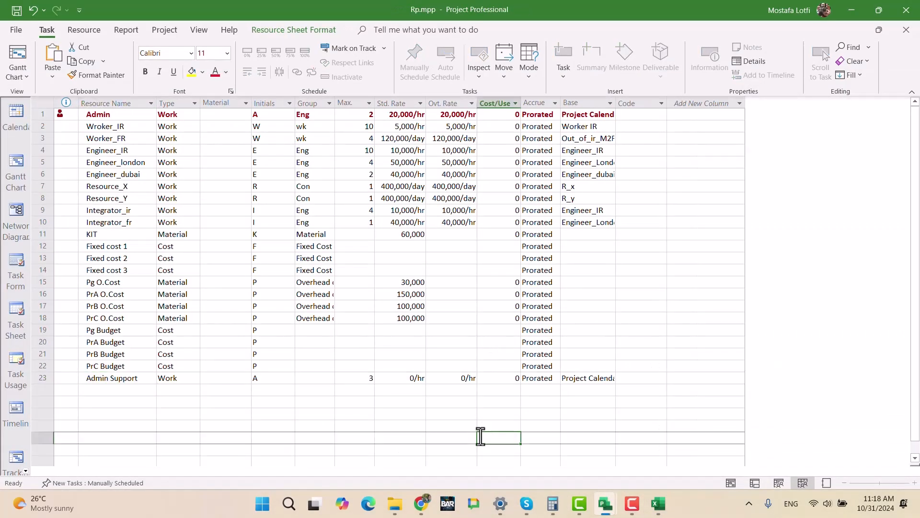
{"action": "double_click", "coordinate": [154, 115]}
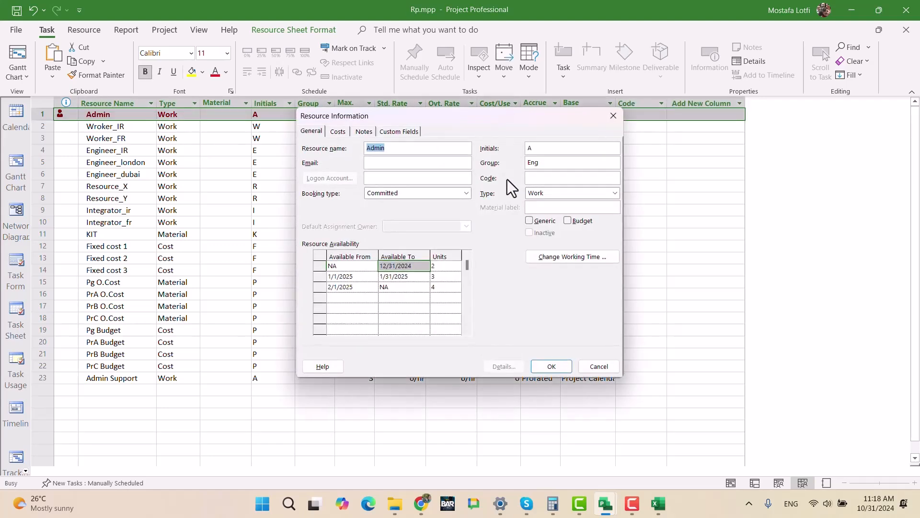
{"action": "left_click", "coordinate": [392, 131]}
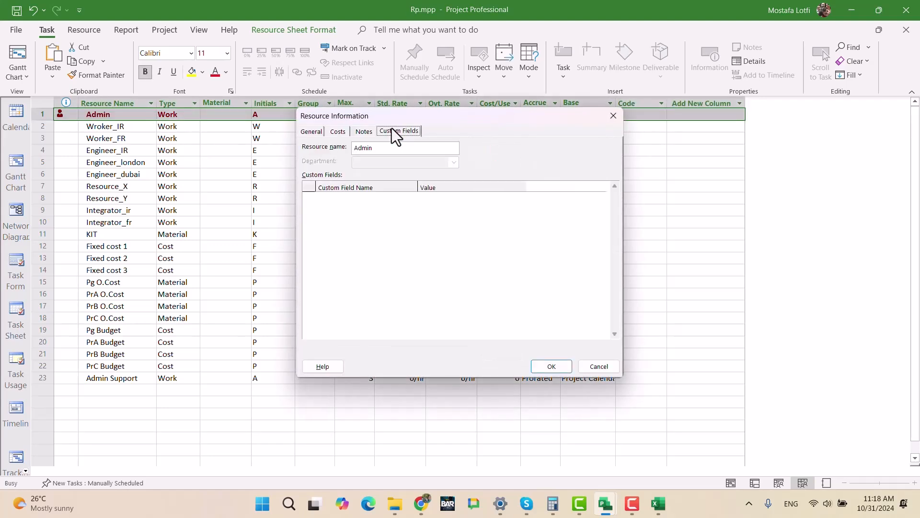
{"action": "left_click", "coordinate": [364, 131]}
{"action": "left_click", "coordinate": [342, 133]}
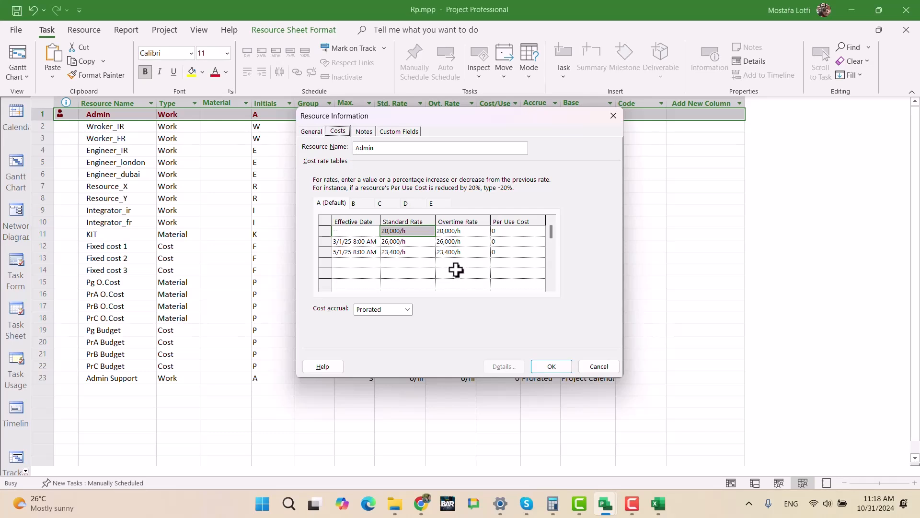
{"action": "left_click", "coordinate": [361, 204]}
{"action": "left_click", "coordinate": [340, 202]}
{"action": "left_click", "coordinate": [358, 202]}
{"action": "left_click", "coordinate": [327, 203]}
{"action": "left_click", "coordinate": [364, 201]}
{"action": "left_click", "coordinate": [596, 369]}
- Set Admin Support's standard and overtime rates to 20,000/h in cost rate table A
{"action": "left_click", "coordinate": [134, 379]}
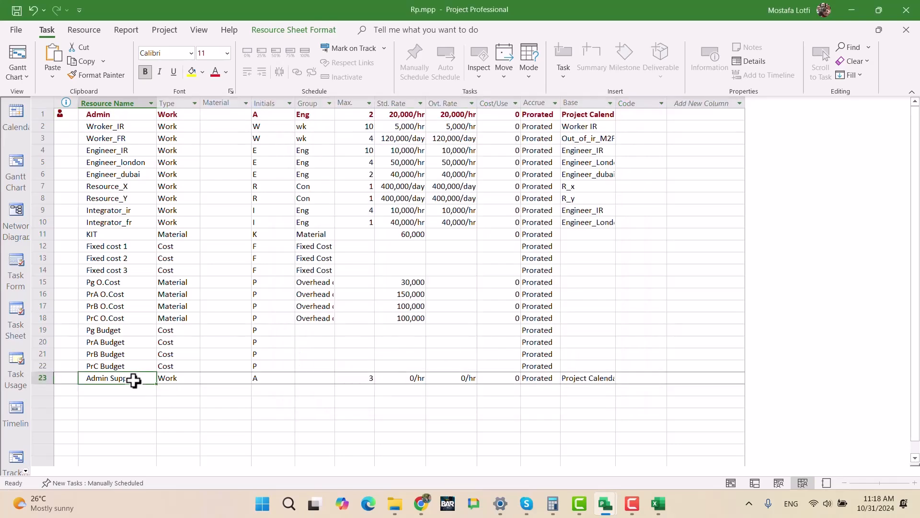
{"action": "double_click", "coordinate": [134, 380]}
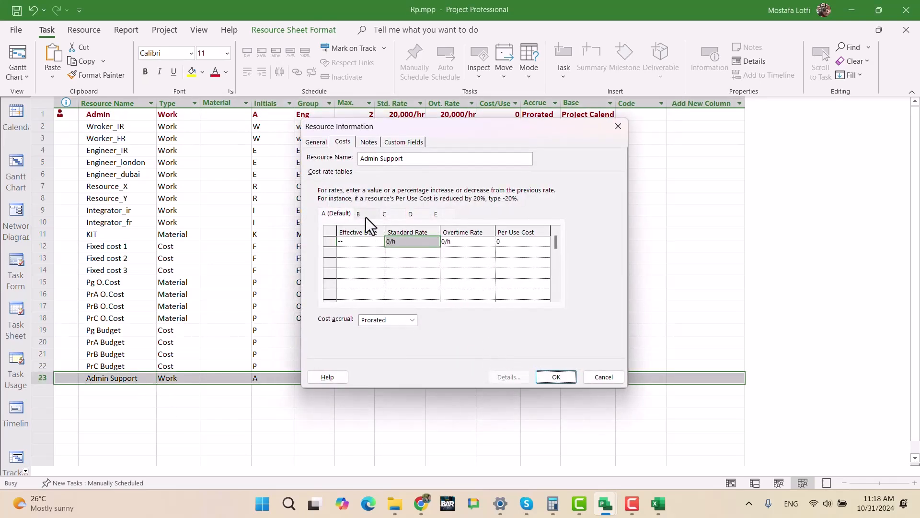
{"action": "left_click", "coordinate": [405, 242]}
{"action": "type", "text": "20,00"}
{"action": "key", "text": "Return"}
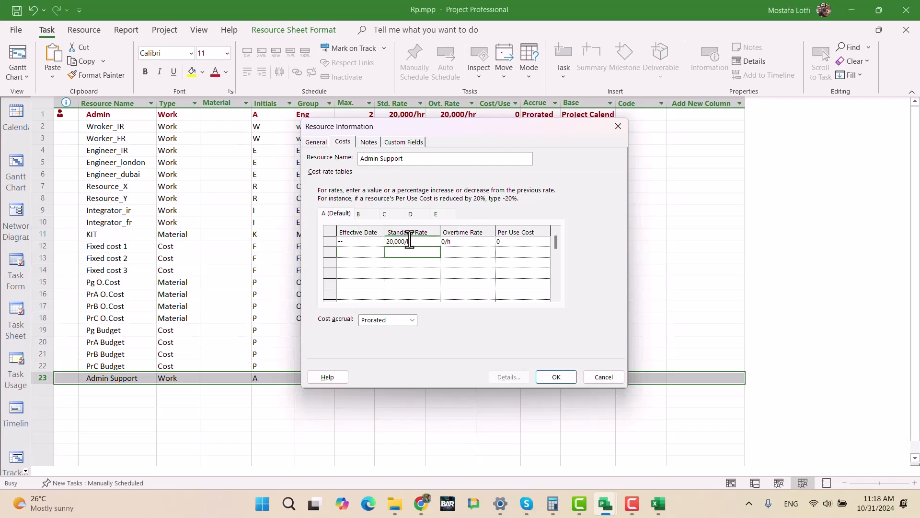
{"action": "key", "text": "Up"}
{"action": "key", "text": "Right"}
{"action": "type", "text": "2000"}
{"action": "key", "text": "Return"}
- Set Admin Support's standard and overtime rates to 30,000/h in cost rate table B
{"action": "left_click", "coordinate": [364, 214]}
{"action": "left_click", "coordinate": [403, 242]}
{"action": "type", "text": "30000"}
{"action": "key", "text": "Return"}
{"action": "key", "text": "Up"}
{"action": "key", "text": "Right"}
{"action": "type", "text": "3"}
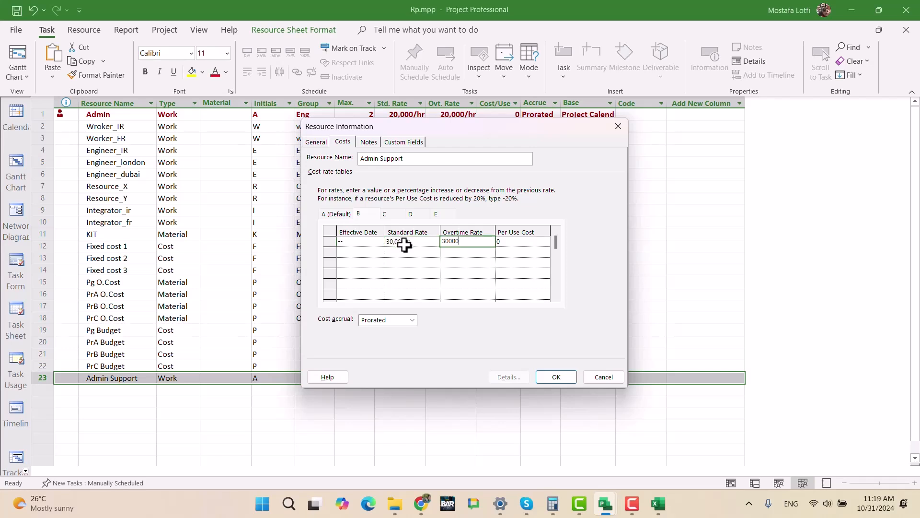
{"action": "type", "text": "00000"}
{"action": "key", "text": "BackSpace"}
{"action": "key", "text": "Return"}
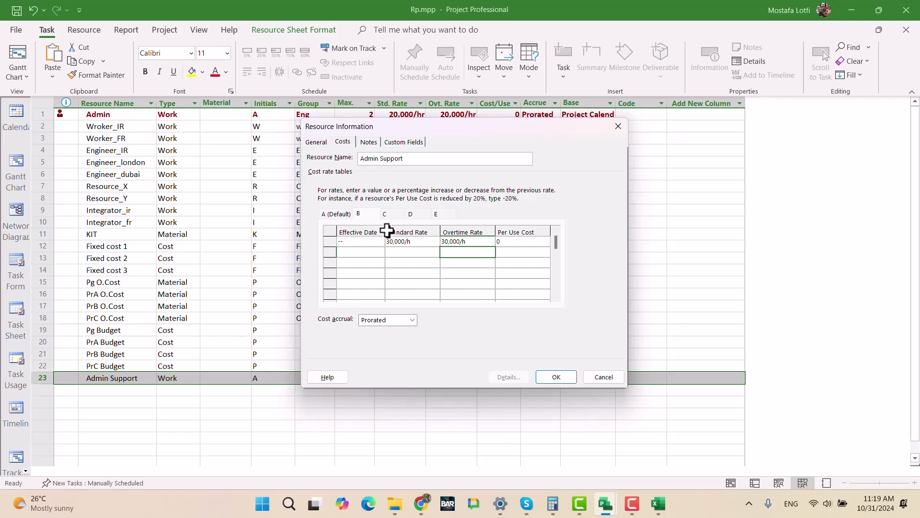
{"action": "left_click", "coordinate": [556, 377]}
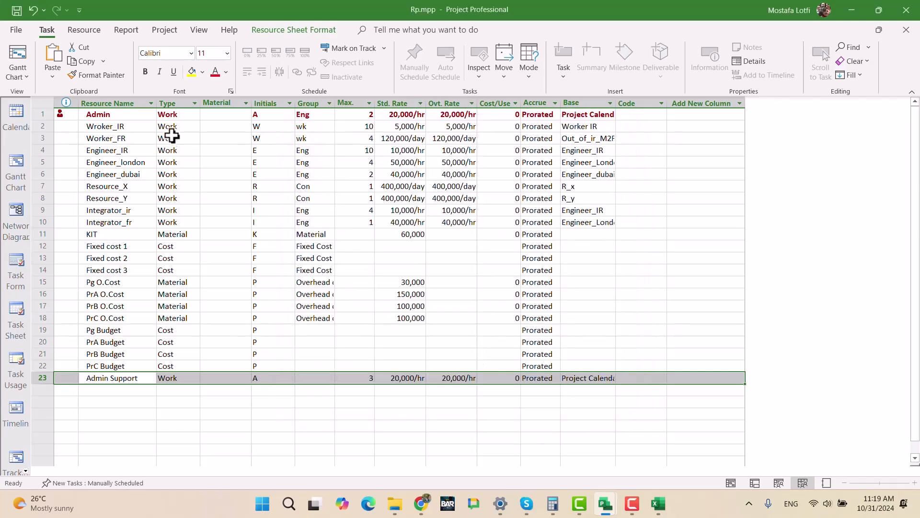
- Examine the dated rates in the Admin resource's cost rate table A
{"action": "double_click", "coordinate": [117, 113]}
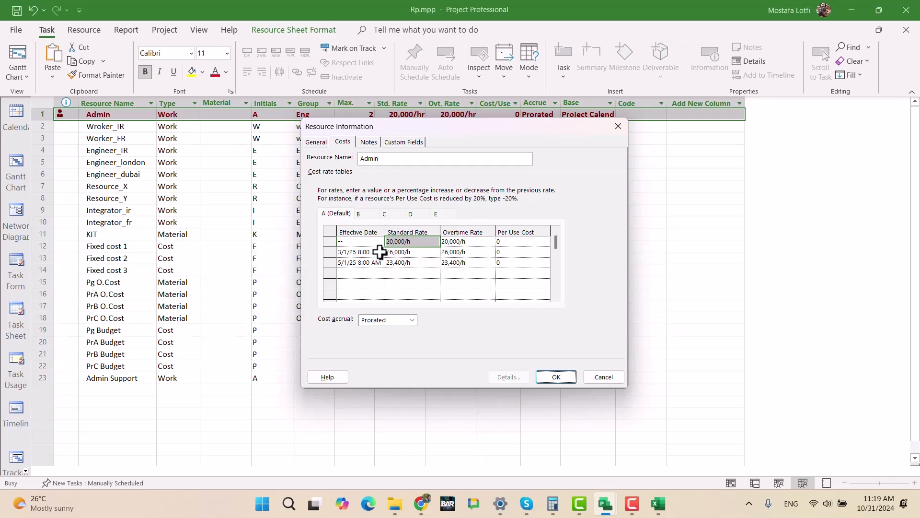
{"action": "left_click", "coordinate": [336, 216]}
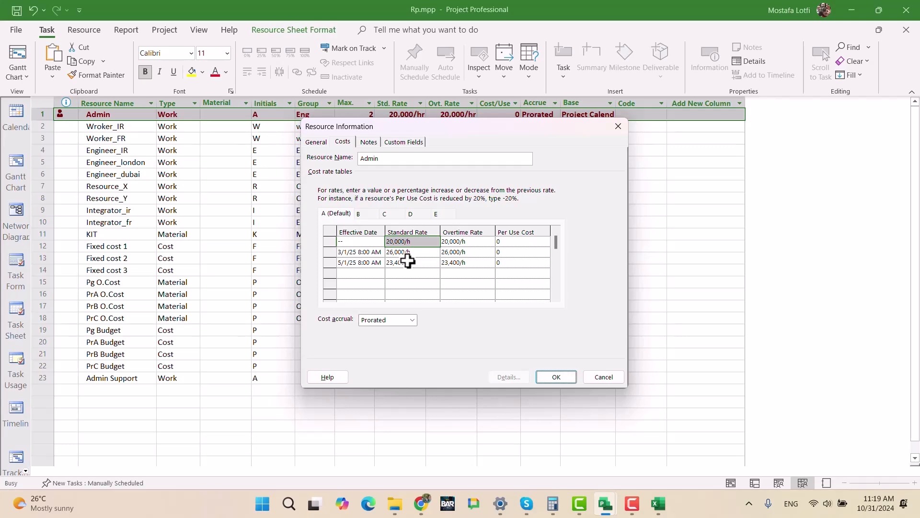
- Add a rate row effective 3/1/25 to Admin Support's cost rate table A
{"action": "left_click", "coordinate": [618, 126]}
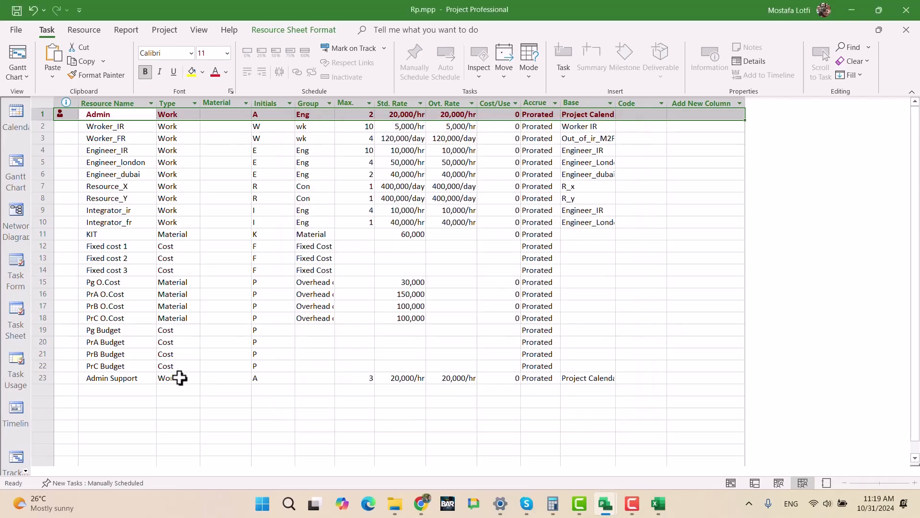
{"action": "double_click", "coordinate": [128, 378]}
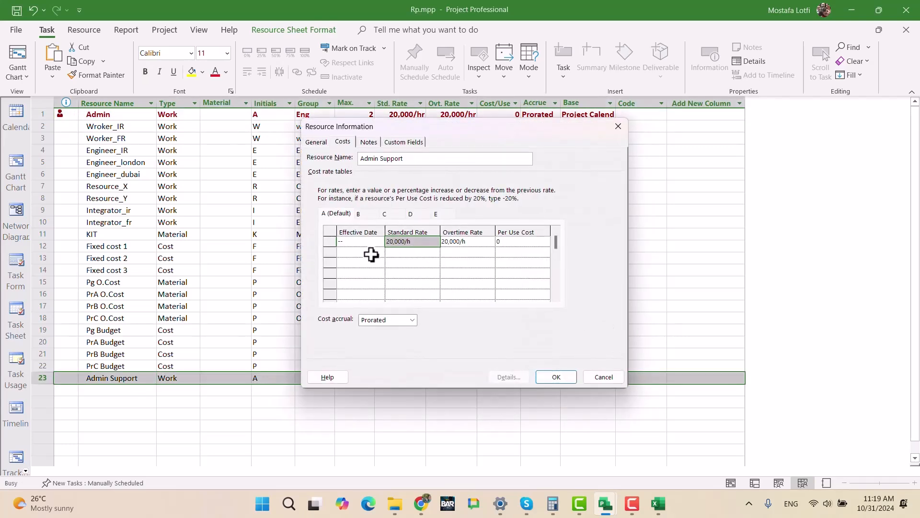
{"action": "left_click", "coordinate": [372, 255]}
{"action": "left_click", "coordinate": [380, 252]}
{"action": "left_click", "coordinate": [378, 264]}
{"action": "left_click", "coordinate": [287, 266]}
{"action": "left_click", "coordinate": [287, 266]}
{"action": "left_click", "coordinate": [287, 266]}
{"action": "left_click", "coordinate": [286, 266]}
{"action": "left_click", "coordinate": [286, 266]}
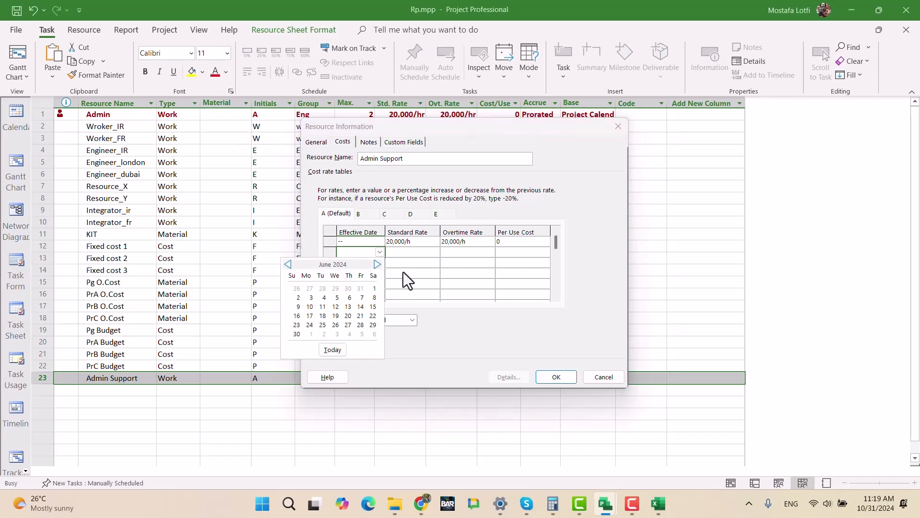
{"action": "left_click", "coordinate": [377, 265]}
{"action": "left_click", "coordinate": [378, 265]}
{"action": "left_click", "coordinate": [377, 265]}
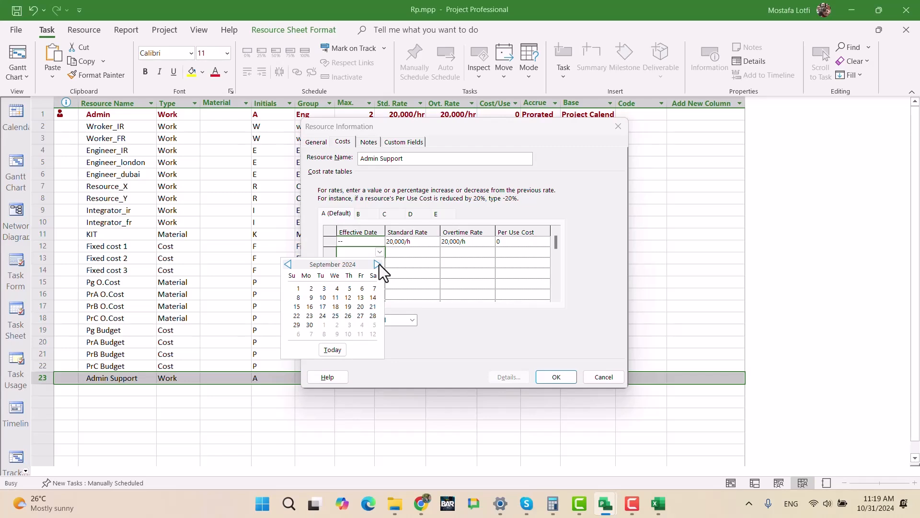
{"action": "left_click", "coordinate": [289, 267]}
{"action": "left_click", "coordinate": [290, 266]}
{"action": "left_click", "coordinate": [289, 266]}
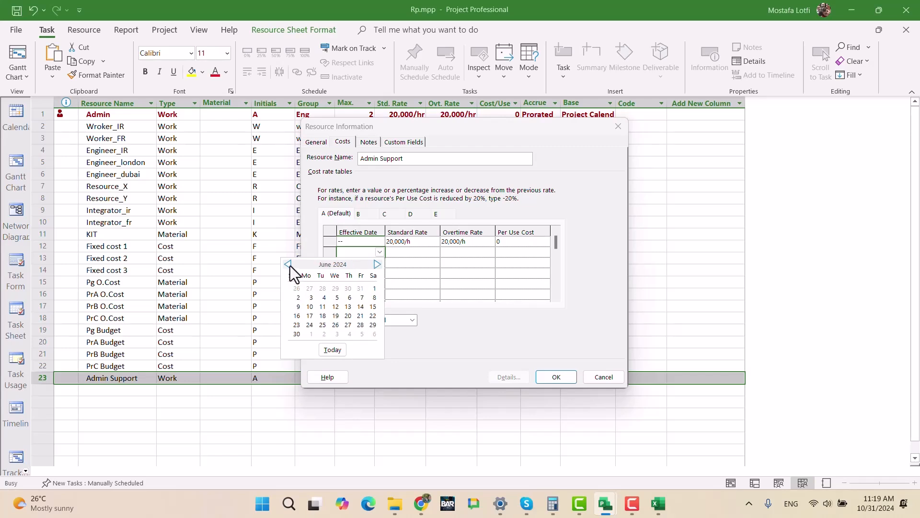
{"action": "left_click", "coordinate": [376, 266]}
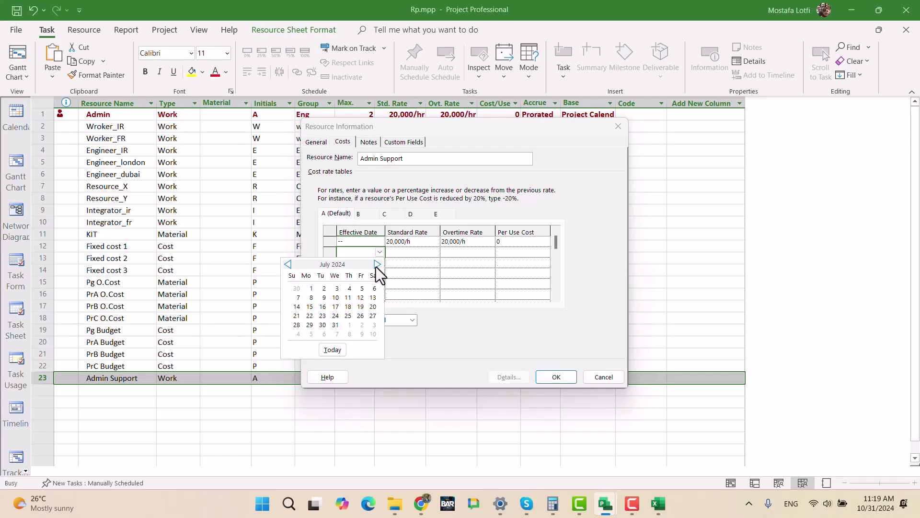
{"action": "left_click", "coordinate": [376, 265]}
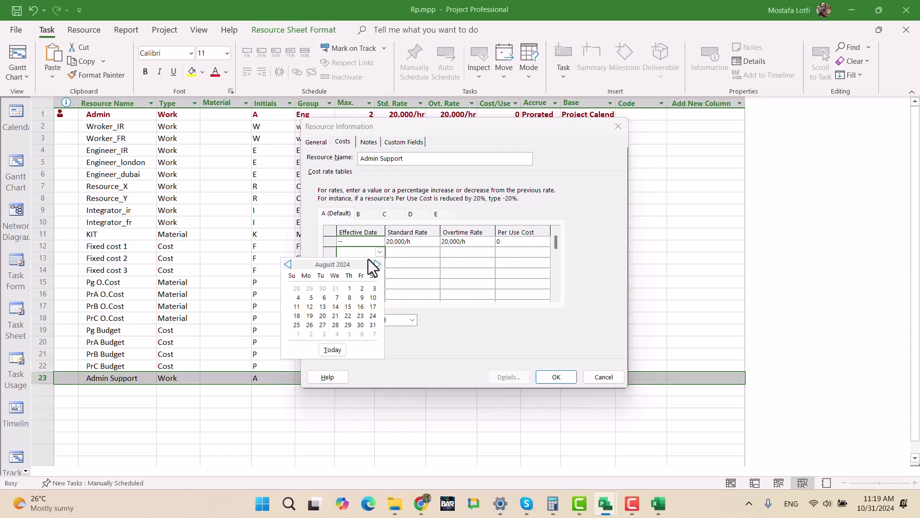
{"action": "left_click", "coordinate": [377, 264]}
{"action": "left_click", "coordinate": [288, 264]}
{"action": "left_click", "coordinate": [288, 264]}
{"action": "left_click", "coordinate": [376, 265]}
{"action": "left_click", "coordinate": [376, 265]}
{"action": "left_click", "coordinate": [376, 266]}
{"action": "left_click", "coordinate": [376, 265]}
{"action": "left_click", "coordinate": [377, 265]}
{"action": "left_click", "coordinate": [378, 265]}
{"action": "left_click", "coordinate": [378, 265]}
{"action": "left_click", "coordinate": [378, 265]}
{"action": "left_click", "coordinate": [374, 288]}
- Raise Admin Support's standard and overtime rates by 30% in the 3/1/25 row of cost rate table A
{"action": "left_click", "coordinate": [416, 254]}
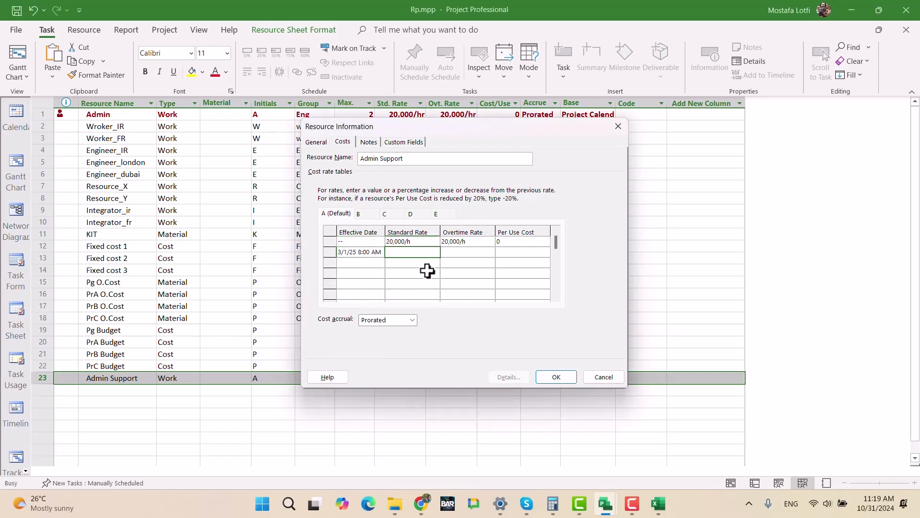
{"action": "type", "text": "30+"}
{"action": "key", "text": "Return"}
{"action": "key", "text": "Return"}
{"action": "type", "text": "30%"}
{"action": "key", "text": "Return"}
{"action": "key", "text": "Up"}
{"action": "key", "text": "Right"}
{"action": "type", "text": "3"}
{"action": "key", "text": "Return"}
- Add a second dated row effective 5/1/25 to Admin Support's cost rate table A
{"action": "left_click", "coordinate": [365, 262]}
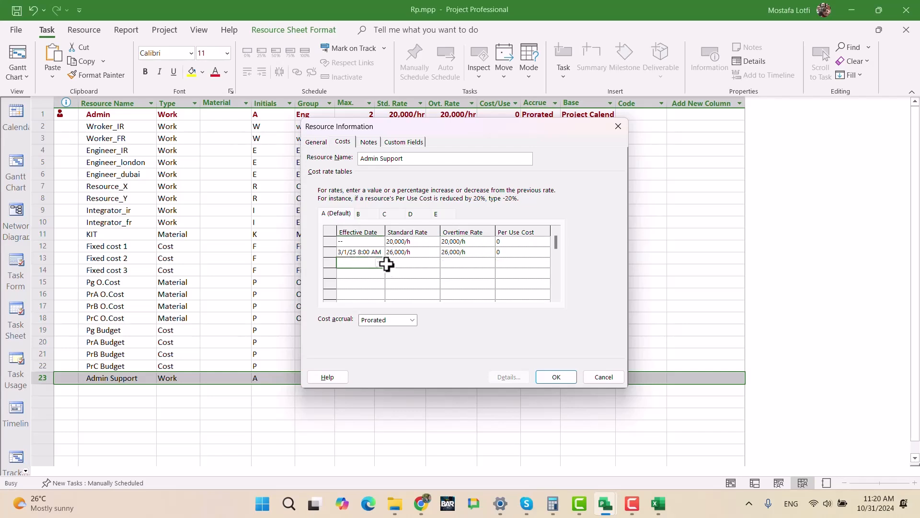
{"action": "left_click", "coordinate": [380, 263]}
{"action": "left_click", "coordinate": [377, 274]}
{"action": "left_click", "coordinate": [378, 274]}
{"action": "left_click", "coordinate": [377, 275]}
{"action": "left_click", "coordinate": [378, 275]}
{"action": "left_click", "coordinate": [378, 275]}
{"action": "left_click", "coordinate": [377, 274]}
{"action": "left_click", "coordinate": [378, 275]}
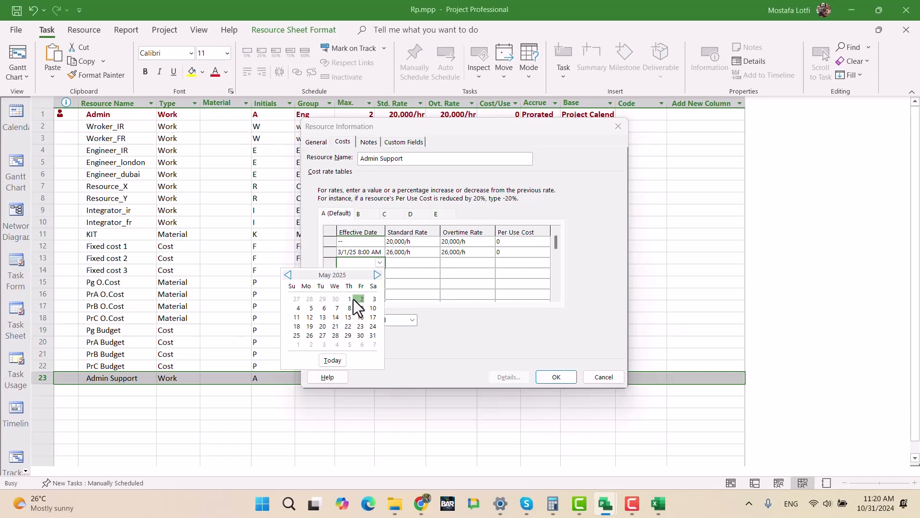
{"action": "left_click", "coordinate": [359, 298]}
{"action": "left_click", "coordinate": [380, 264]}
{"action": "left_click", "coordinate": [351, 298]}
- Reduce Admin Support's standard and overtime rates by 10% in the 5/1/25 row of cost rate table A
{"action": "left_click", "coordinate": [411, 263]}
{"action": "type", "text": "-10%"}
{"action": "key", "text": "Tab"}
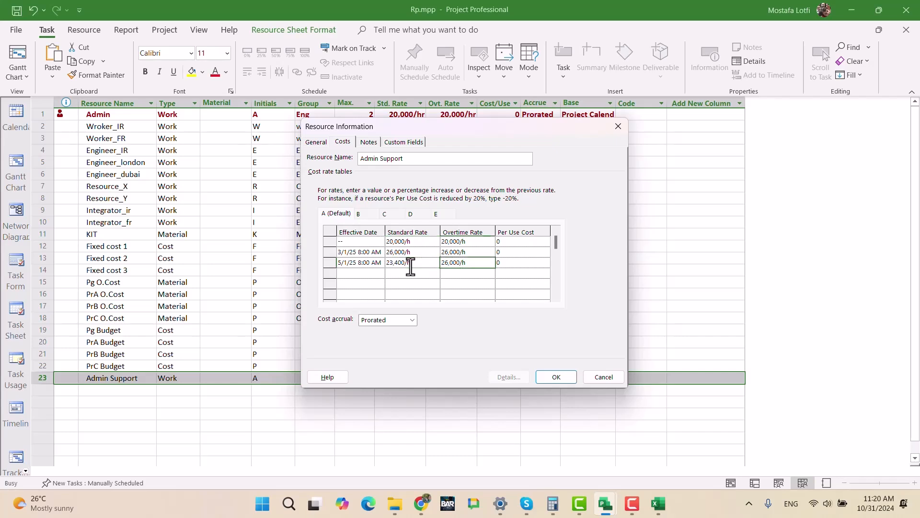
{"action": "type", "text": "-10%"}
{"action": "key", "text": "Return"}
- Add a rate row effective 3/1/2025 to Admin Support's cost rate table B
{"action": "left_click", "coordinate": [359, 214]}
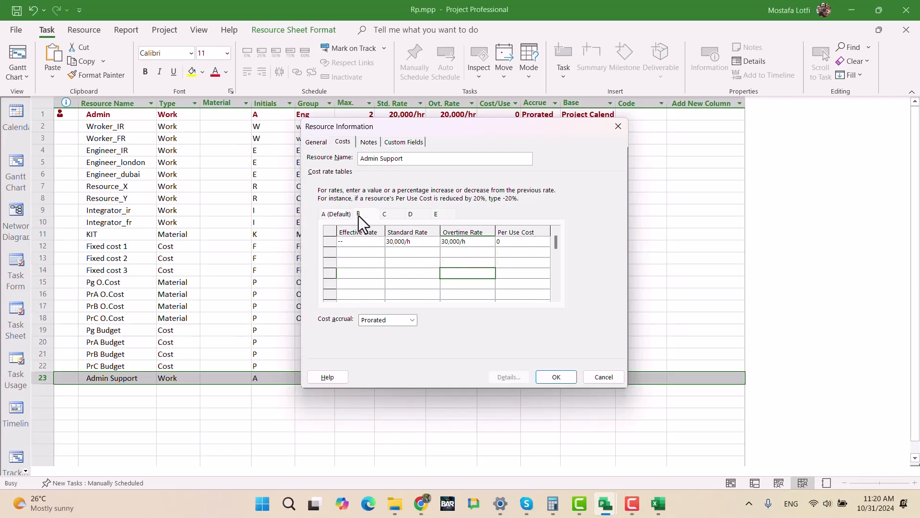
{"action": "left_click", "coordinate": [375, 253]}
{"action": "left_click", "coordinate": [379, 251]}
{"action": "left_click", "coordinate": [377, 265]}
{"action": "left_click", "coordinate": [378, 264]}
{"action": "left_click", "coordinate": [377, 264]}
{"action": "left_click", "coordinate": [377, 264]}
{"action": "left_click", "coordinate": [377, 264]}
{"action": "left_click", "coordinate": [378, 265]}
{"action": "left_click", "coordinate": [287, 265]}
{"action": "left_click", "coordinate": [372, 287]}
- Raise Admin Support's standard and overtime rates by 30% in the 3/1/25 row of cost rate table B
{"action": "left_click", "coordinate": [421, 253]}
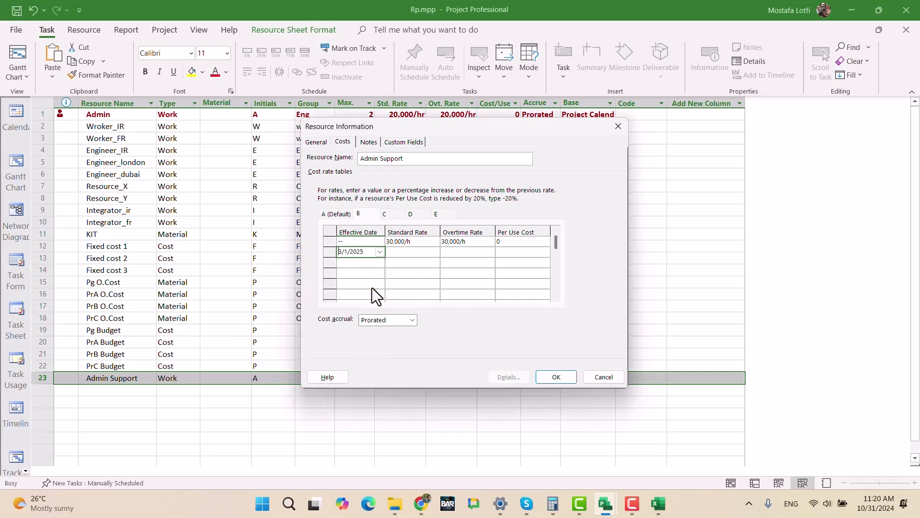
{"action": "type", "text": "+30"}
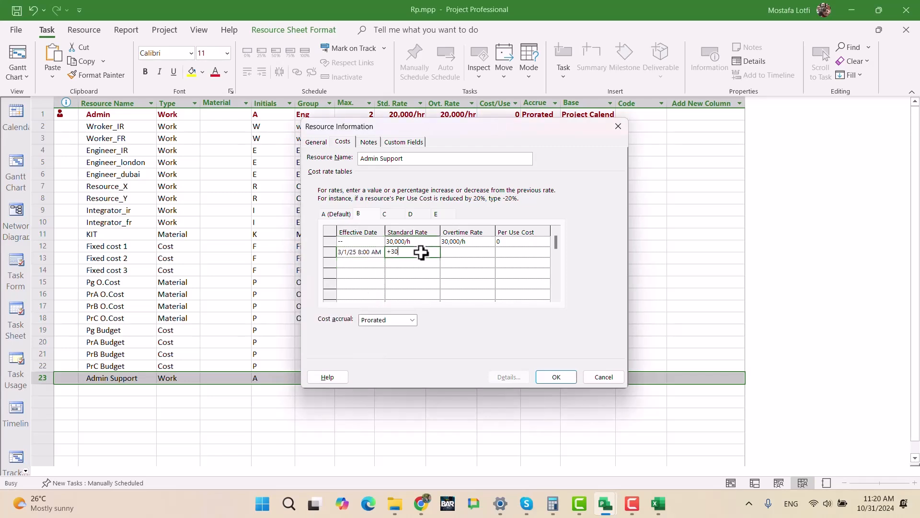
{"action": "type", "text": "%"}
{"action": "key", "text": "Tab"}
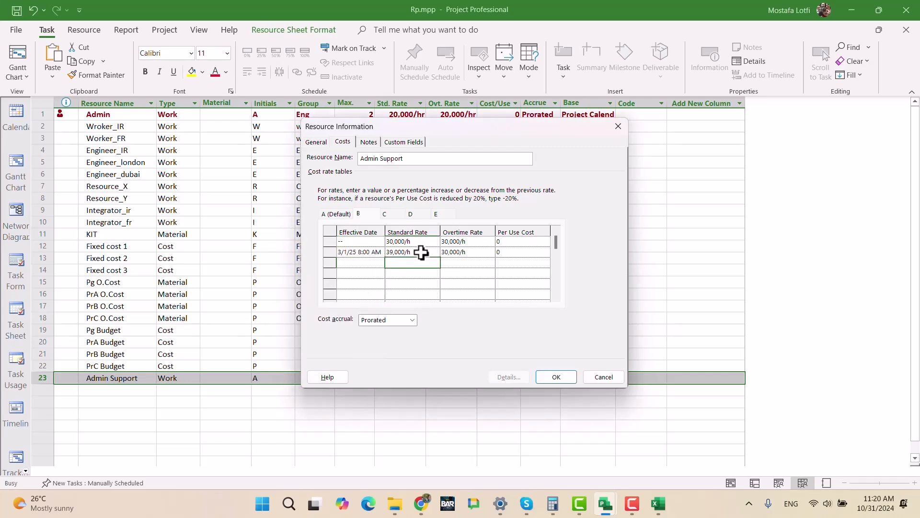
{"action": "type", "text": "+"}
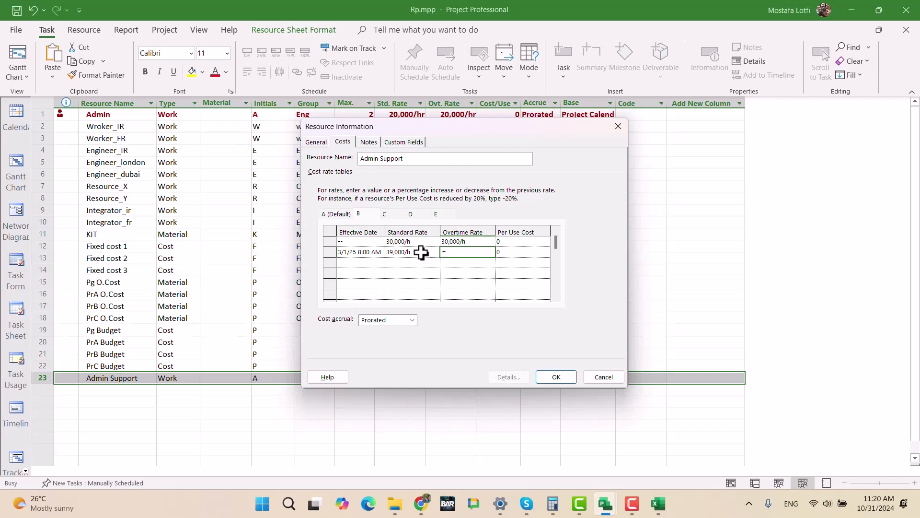
{"action": "type", "text": "30%"}
{"action": "key", "text": "Return"}
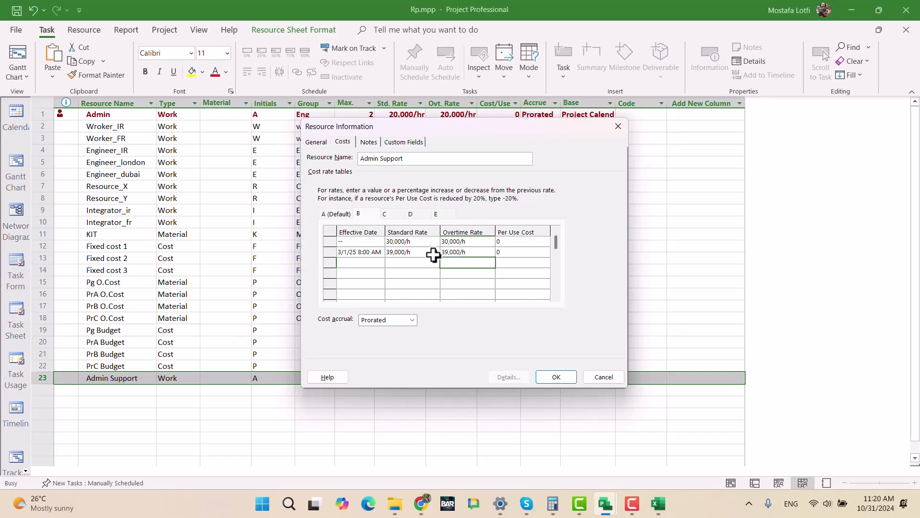
- Add a second dated row effective 5/1/25 to Admin Support's cost rate table B
{"action": "left_click", "coordinate": [358, 262]}
{"action": "left_click", "coordinate": [379, 262]}
{"action": "left_click", "coordinate": [377, 273]}
{"action": "left_click", "coordinate": [378, 273]}
{"action": "left_click", "coordinate": [378, 273]}
{"action": "left_click", "coordinate": [377, 273]}
{"action": "left_click", "coordinate": [377, 274]}
{"action": "left_click", "coordinate": [378, 273]}
{"action": "left_click", "coordinate": [378, 274]}
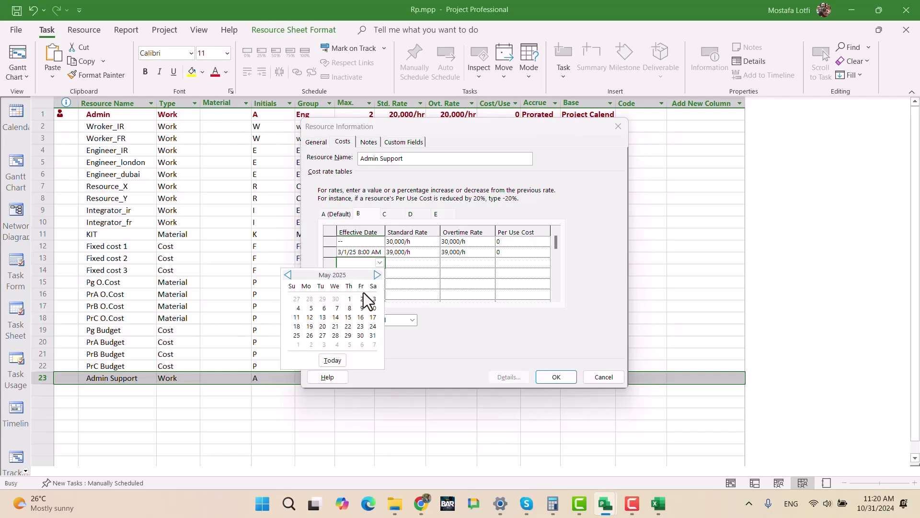
{"action": "left_click", "coordinate": [348, 299]}
- Reduce the standard and overtime rates by 10% in table B's 5/1/25 row and confirm Admin Support's resource information
{"action": "left_click", "coordinate": [404, 262]}
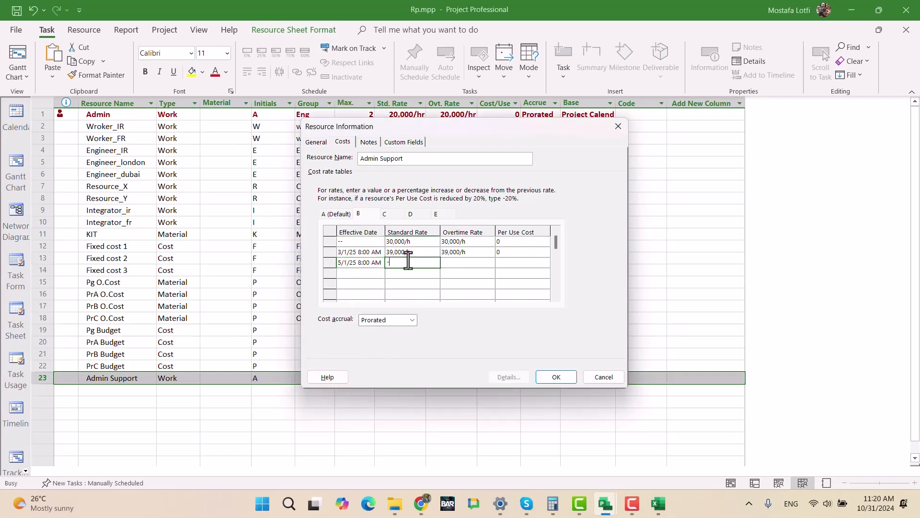
{"action": "key", "text": "Tab"}
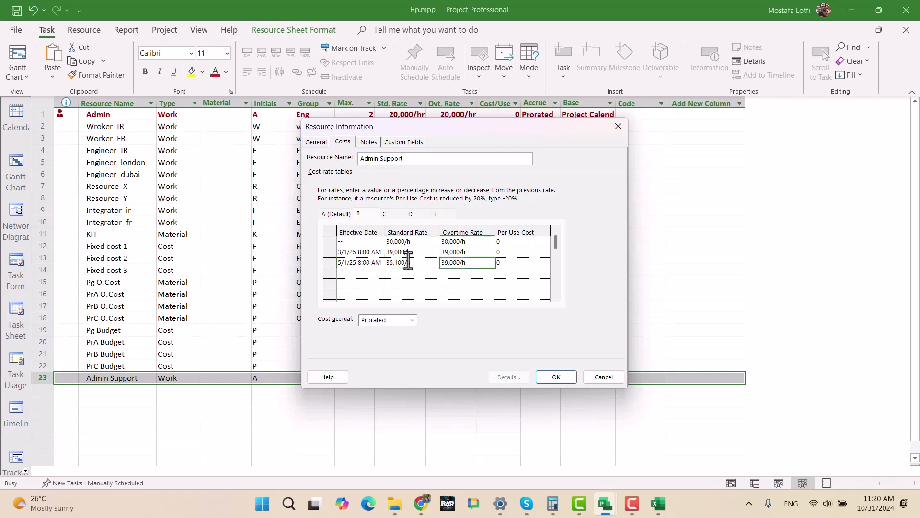
{"action": "type", "text": "-10"}
{"action": "key", "text": "Return"}
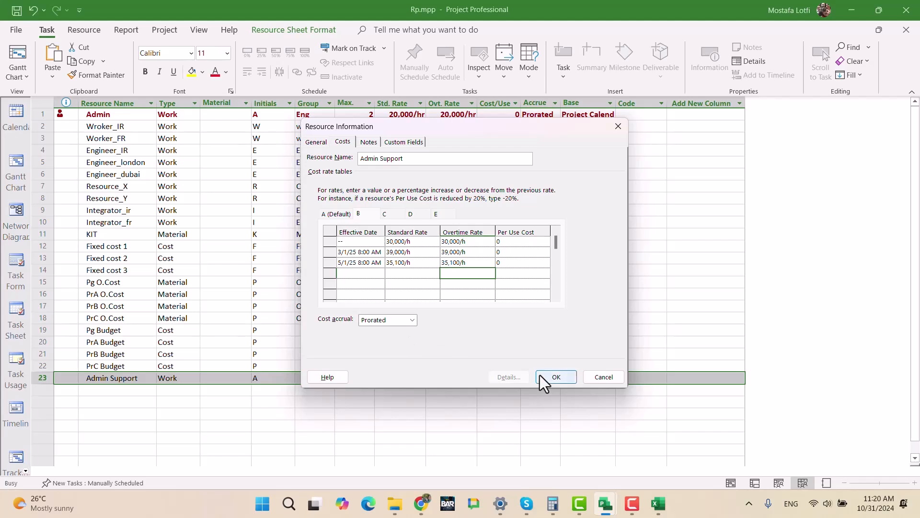
{"action": "left_click", "coordinate": [555, 377]}
{"action": "left_click", "coordinate": [370, 425]}
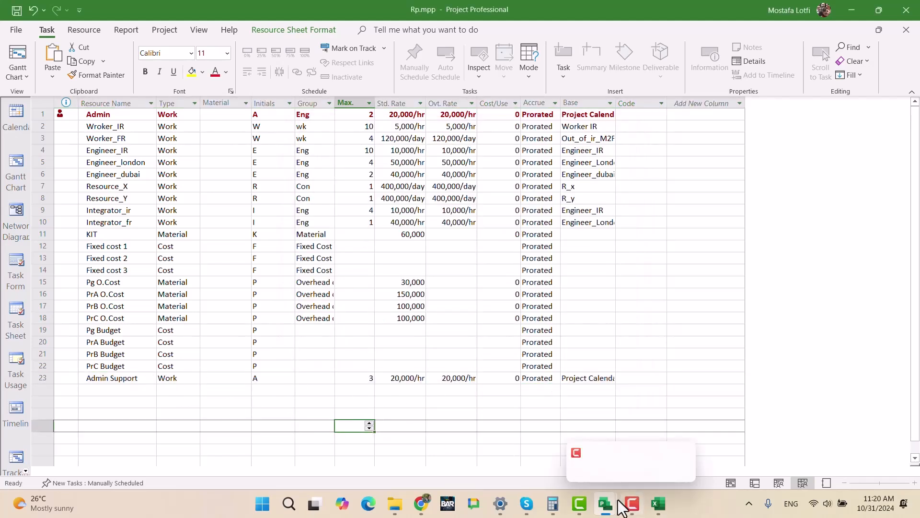
- Switch to UltimateExam.mpp and set Admin's work on Task 10 to 8h on both Sunday Nov 10 and Monday
{"action": "mouse_move", "coordinate": [606, 508]}
{"action": "left_click", "coordinate": [808, 453]}
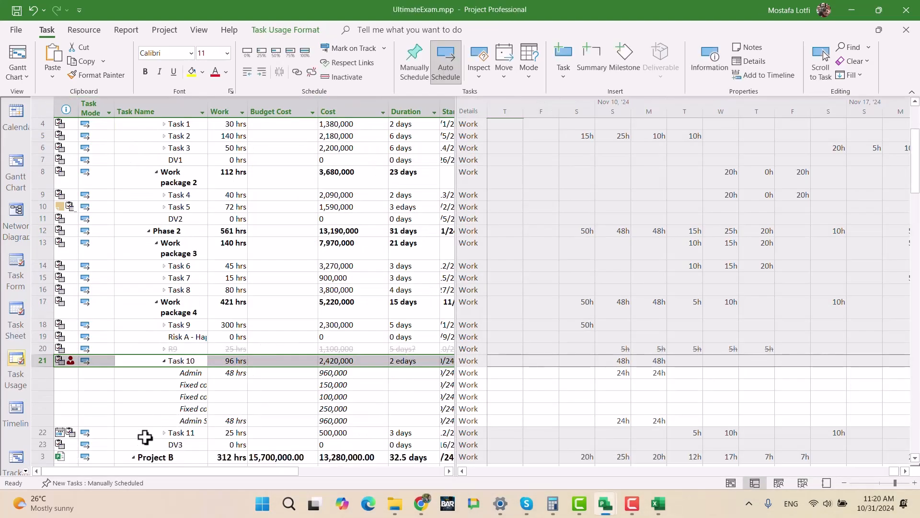
{"action": "left_click", "coordinate": [171, 421]}
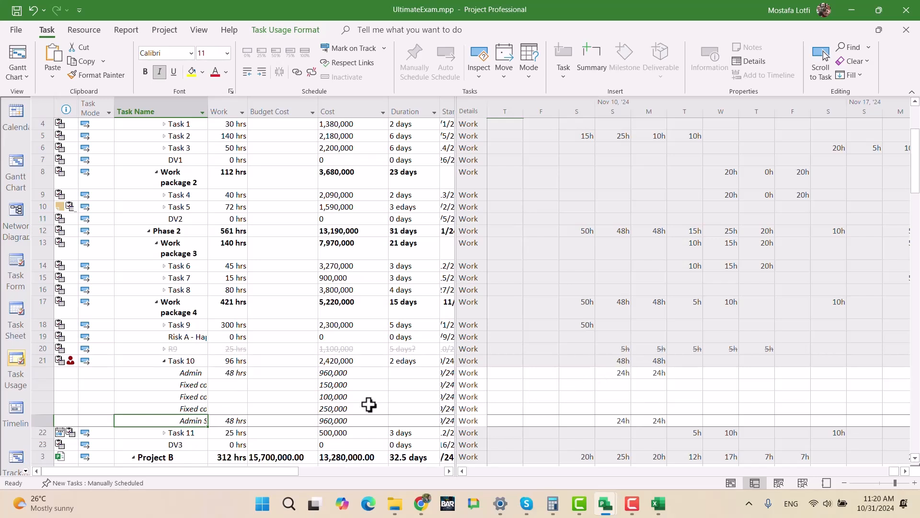
{"action": "left_click", "coordinate": [609, 374]}
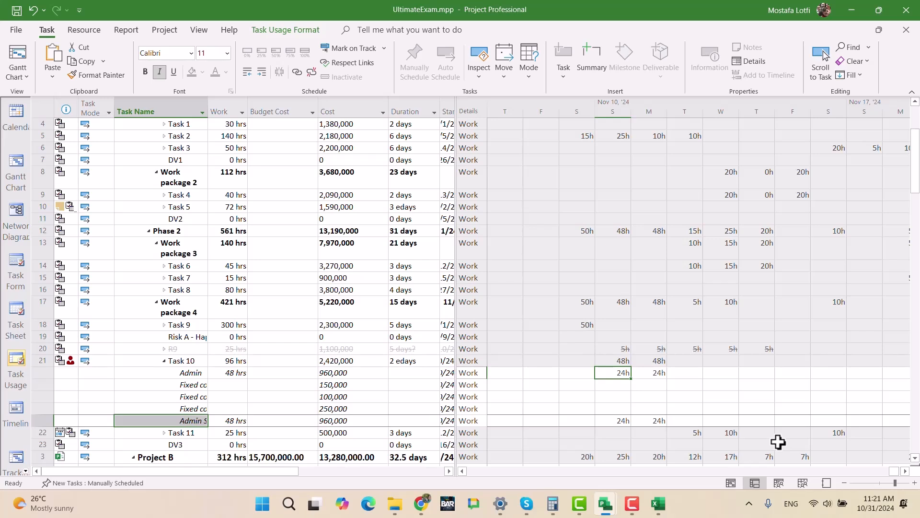
{"action": "type", "text": "8"}
{"action": "key", "text": "Tab"}
{"action": "type", "text": "8"}
{"action": "key", "text": "Tab"}
{"action": "key", "text": "shift+Tab"}
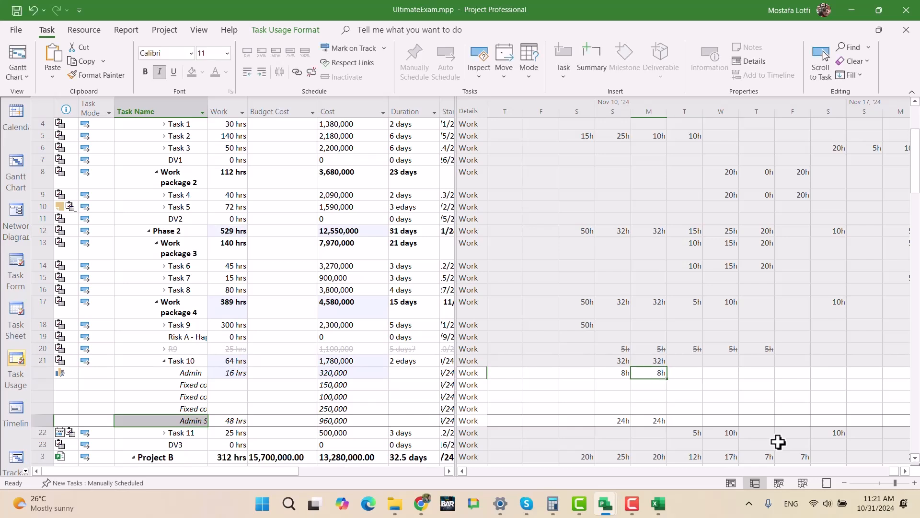
- Set Admin Support's work on Task 10 to 16h on both Sunday Nov 10 and Monday, and save the program
{"action": "key", "text": "Down"}
{"action": "key", "text": "Down"}
{"action": "key", "text": "Down"}
{"action": "key", "text": "Down"}
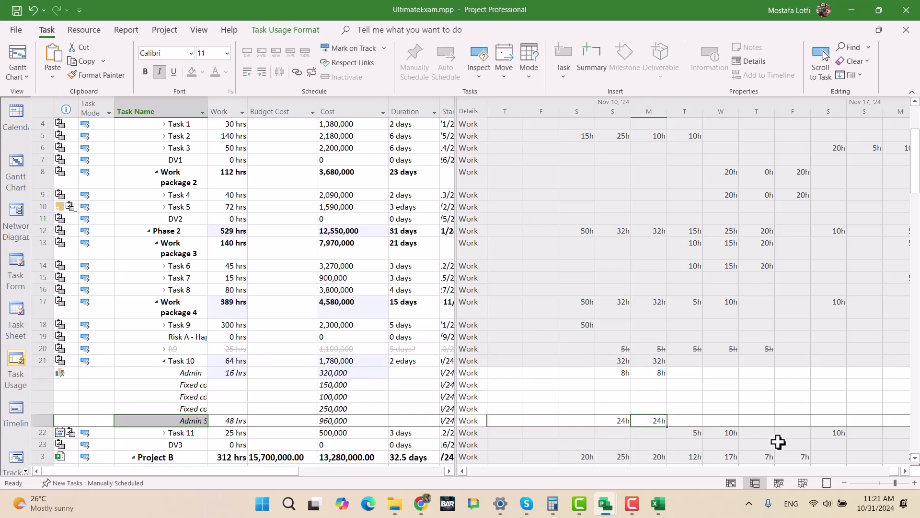
{"action": "key", "text": "Left"}
{"action": "type", "text": "16"}
{"action": "key", "text": "Right"}
{"action": "type", "text": "16"}
{"action": "key", "text": "Right"}
{"action": "key", "text": "Left"}
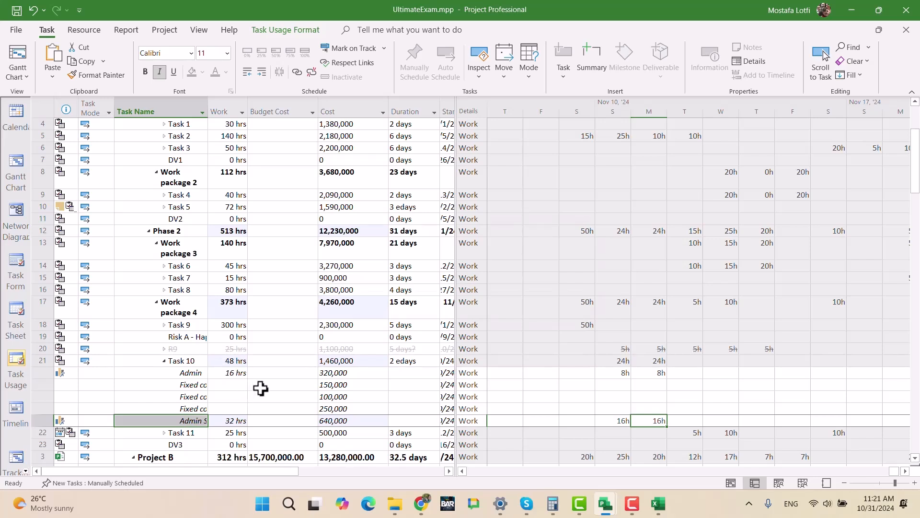
{"action": "key", "text": "ctrl+s"}
{"action": "left_click", "coordinate": [408, 288]}
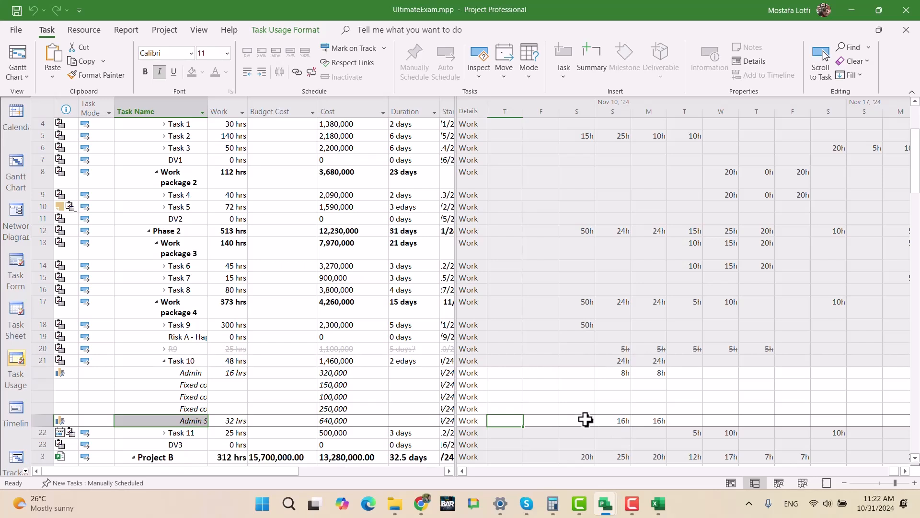
- Show the program in the Gantt Chart view, check its tasks for overallocations, and save the changes to all linked projects
{"action": "left_click", "coordinate": [20, 166]}
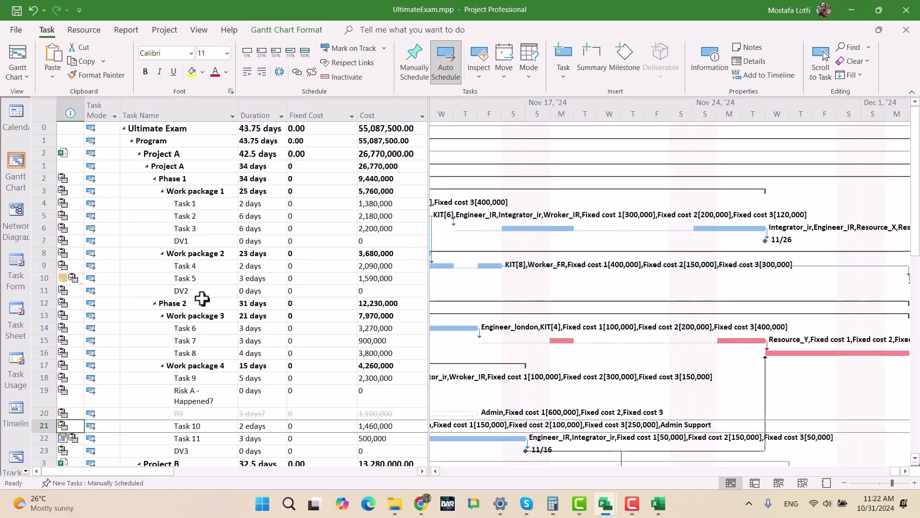
{"action": "scroll", "coordinate": [207, 305], "scroll_direction": "down", "scroll_amount": 6}
{"action": "scroll", "coordinate": [208, 307], "scroll_direction": "down", "scroll_amount": 10}
{"action": "scroll", "coordinate": [207, 308], "scroll_direction": "up", "scroll_amount": 15}
{"action": "scroll", "coordinate": [214, 325], "scroll_direction": "up", "scroll_amount": 3}
{"action": "key", "text": "ctrl+s"}
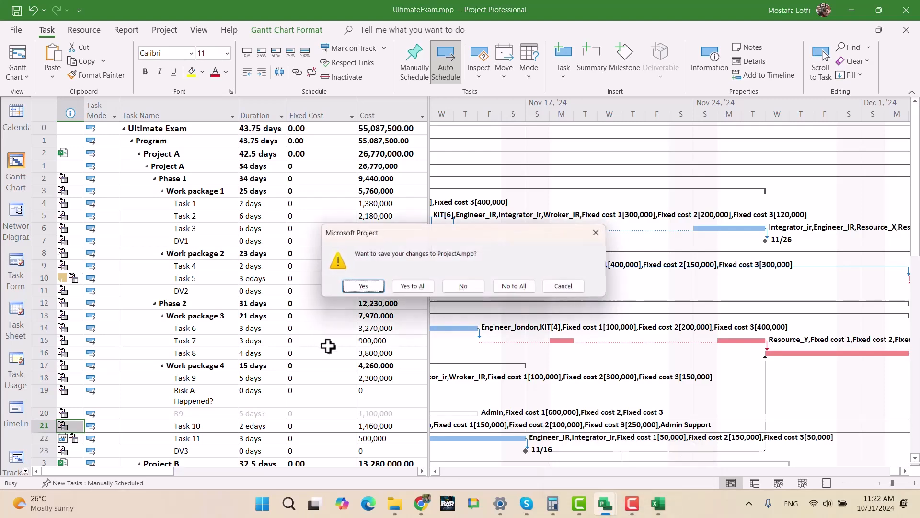
{"action": "left_click", "coordinate": [415, 287]}
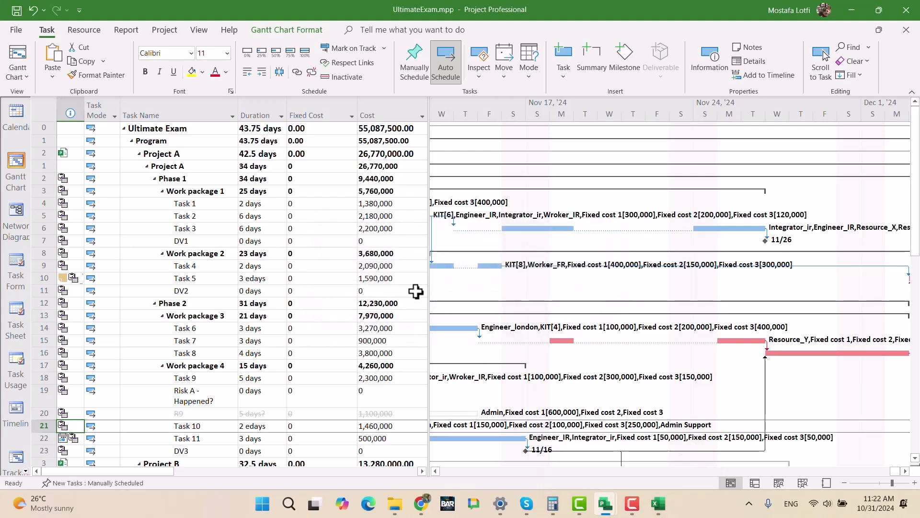
- Switch to Book1 in Excel, enter the heading "After leveling" in C1 and widen column C
{"action": "left_click", "coordinate": [385, 130]}
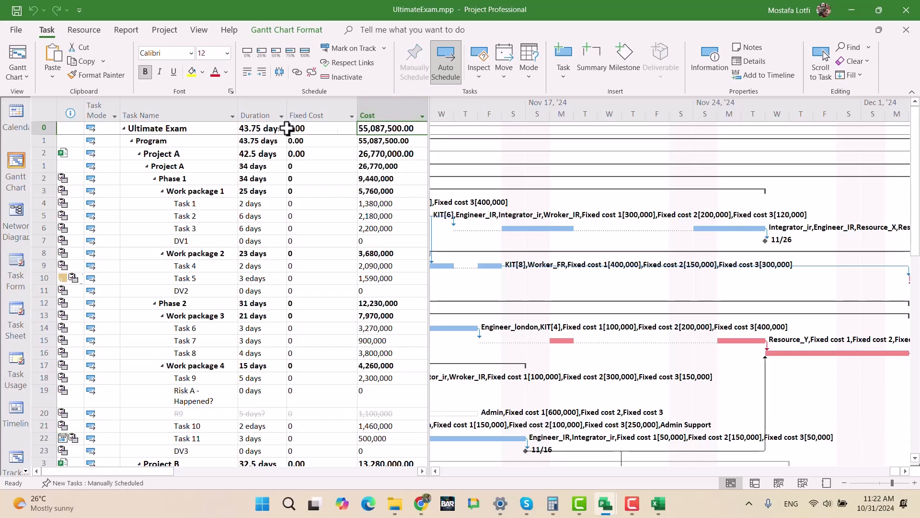
{"action": "left_click", "coordinate": [656, 499]}
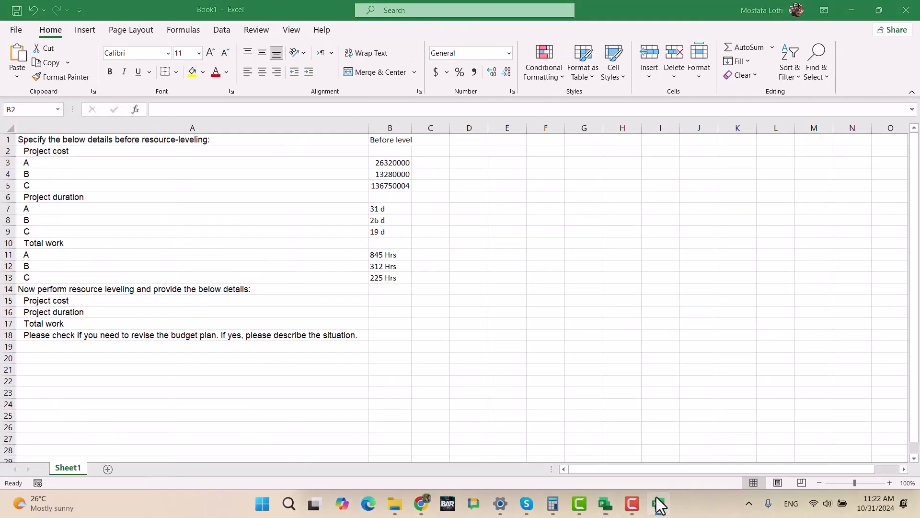
{"action": "left_click", "coordinate": [425, 138]}
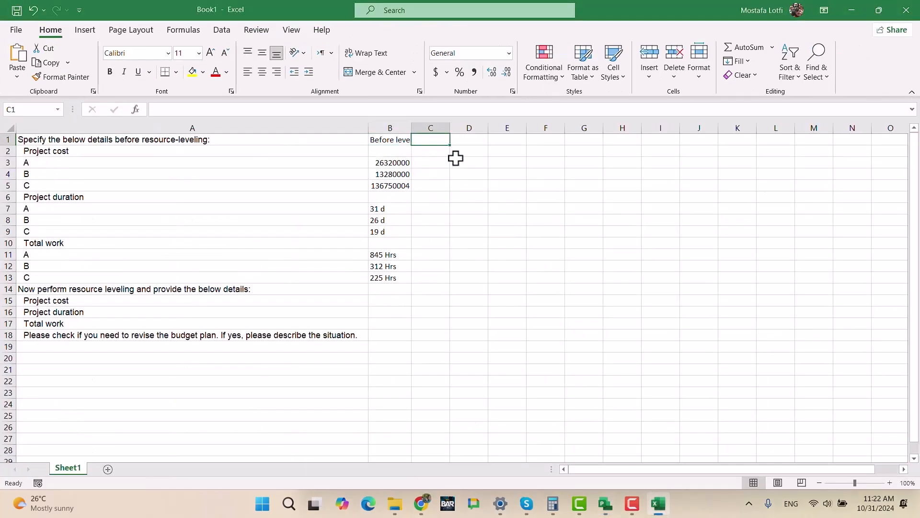
{"action": "type", "text": "After leve"}
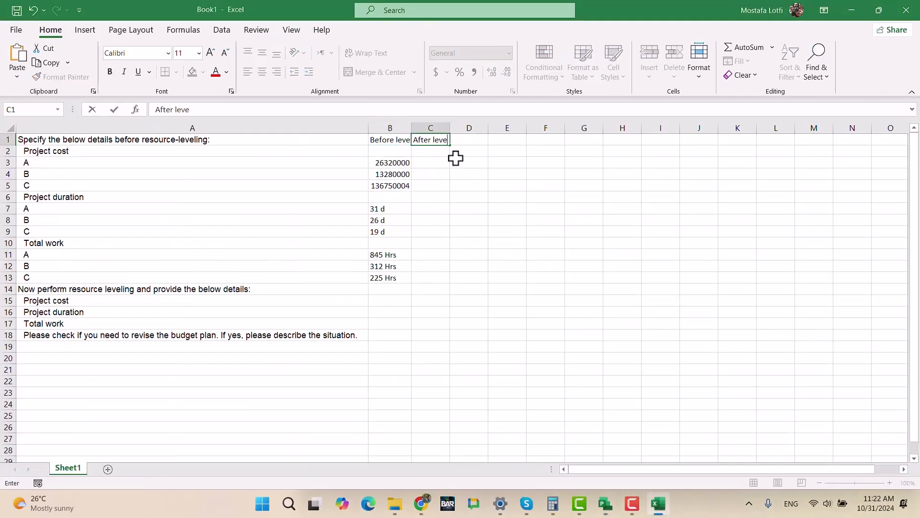
{"action": "type", "text": "ling"}
{"action": "key", "text": "Return"}
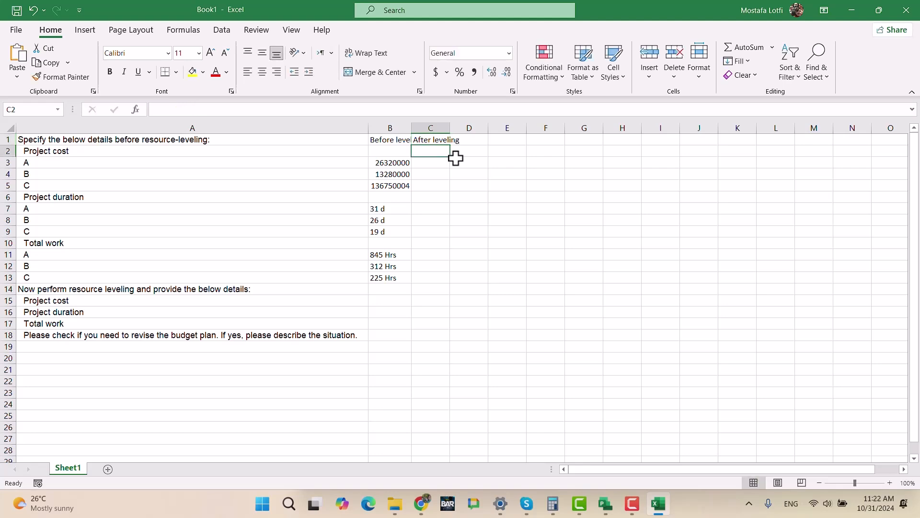
{"action": "left_click_drag", "start_coordinate": [450, 127], "coordinate": [495, 127]}
- Check Project A's cost in UltimateExam.mpp and enter 26770000 as its after-leveling cost in C3 of the Excel sheet
{"action": "left_click", "coordinate": [444, 162]}
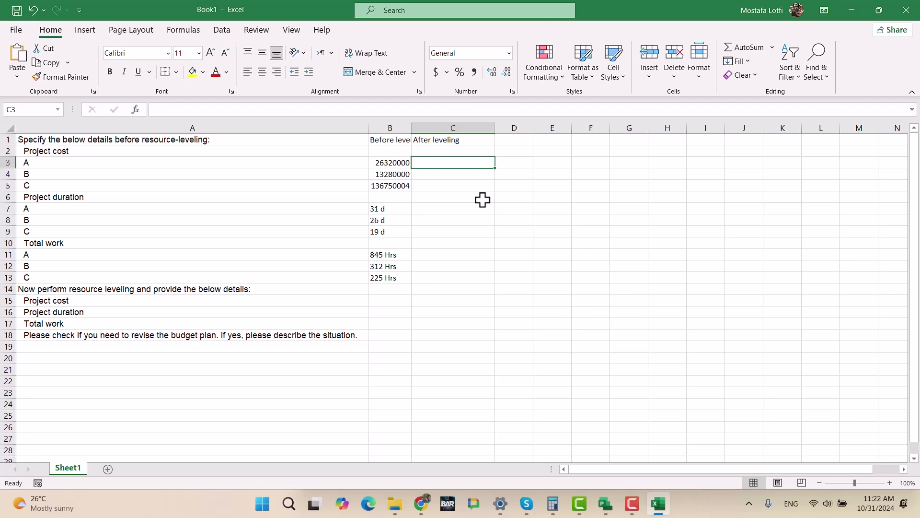
{"action": "key", "text": "alt+Tab"}
{"action": "left_click", "coordinate": [563, 386]}
{"action": "mouse_move", "coordinate": [608, 503]}
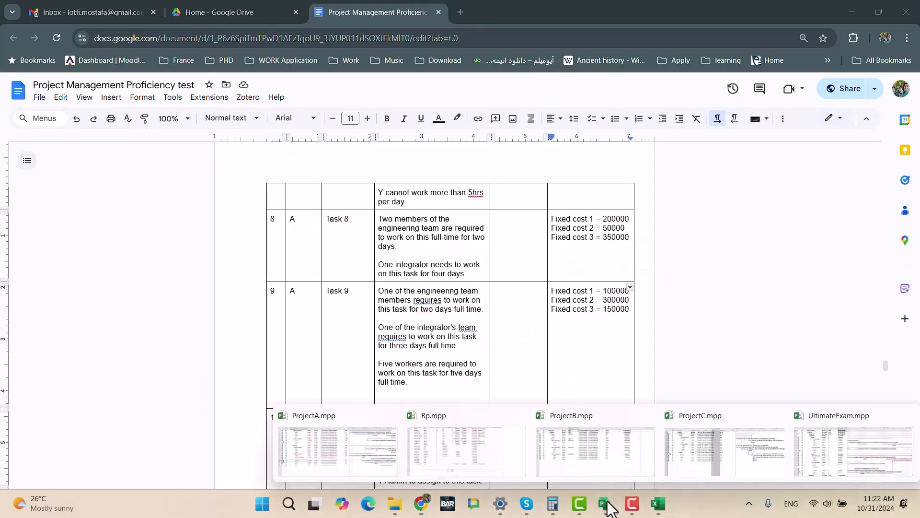
{"action": "left_click", "coordinate": [842, 467]}
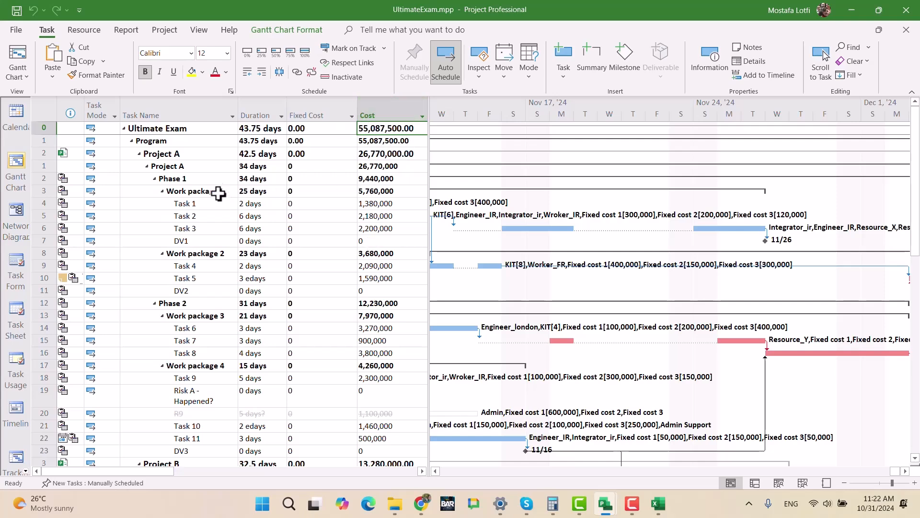
{"action": "left_click", "coordinate": [382, 167]}
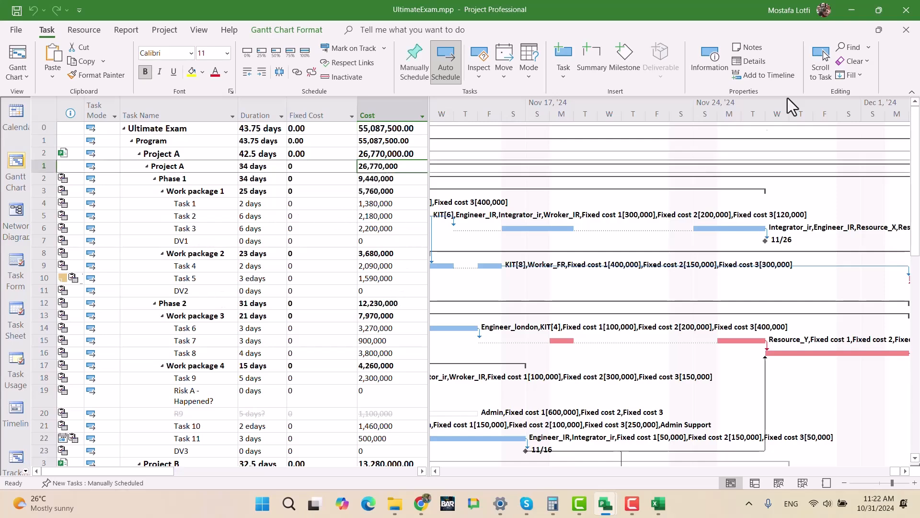
{"action": "left_click", "coordinate": [849, 10]}
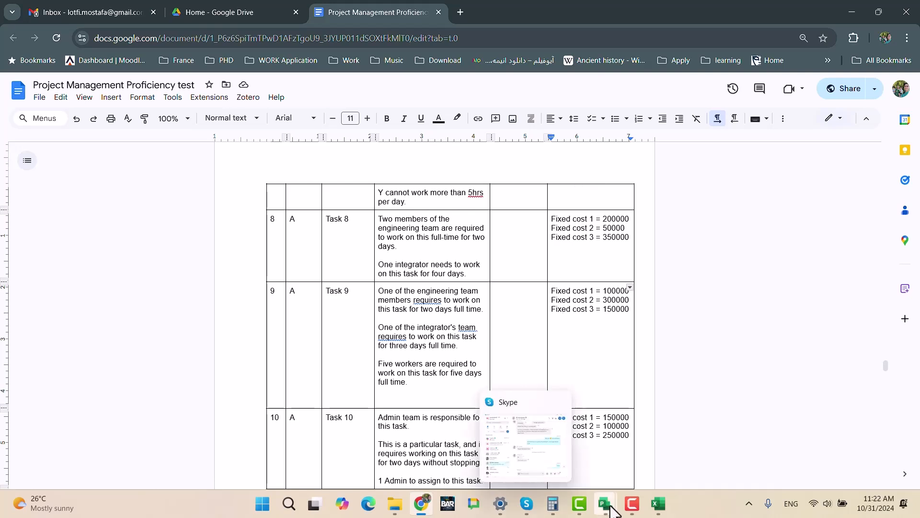
{"action": "left_click", "coordinate": [659, 504]}
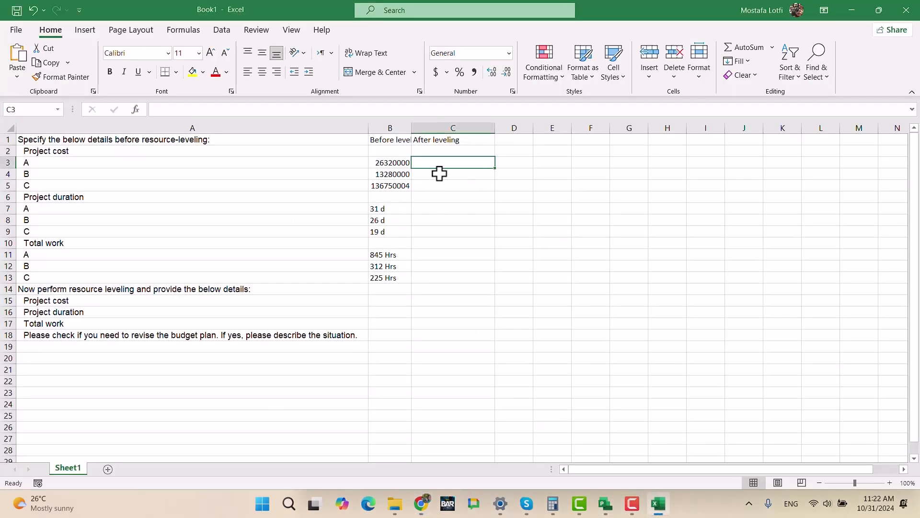
{"action": "type", "text": "26770000"}
{"action": "key", "text": "BackSpace"}
{"action": "key", "text": "Return"}
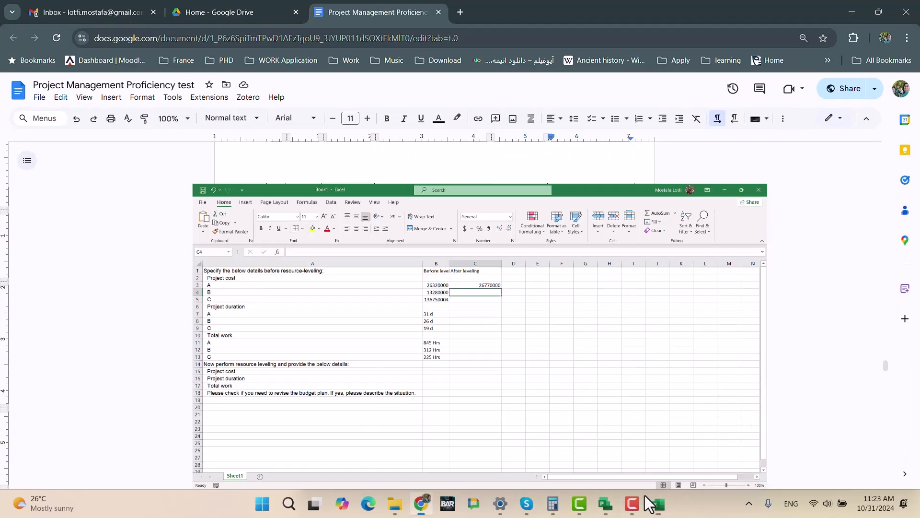
- Check Project B's cost in ProjectB.mpp, and in Excel copy the B4 cost into C4 as its after-leveling cost
{"action": "left_click", "coordinate": [653, 501]}
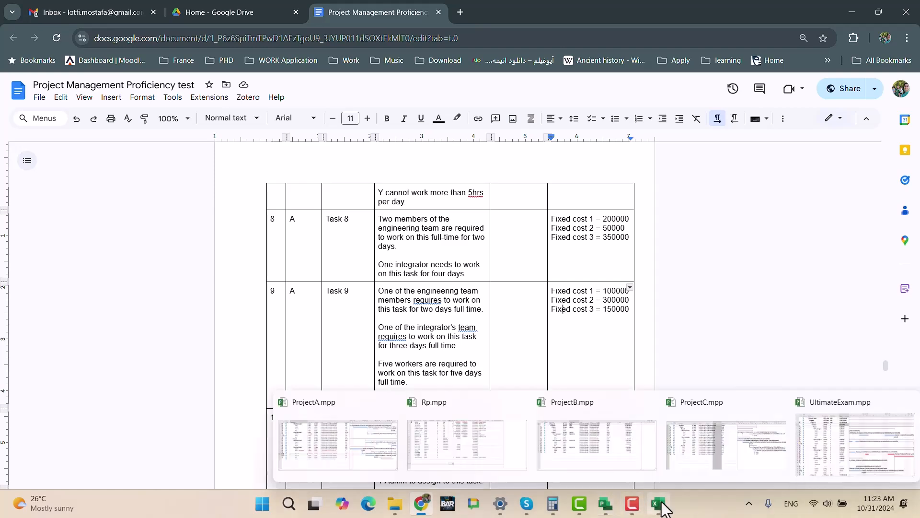
{"action": "mouse_move", "coordinate": [607, 507]}
{"action": "left_click", "coordinate": [595, 450]}
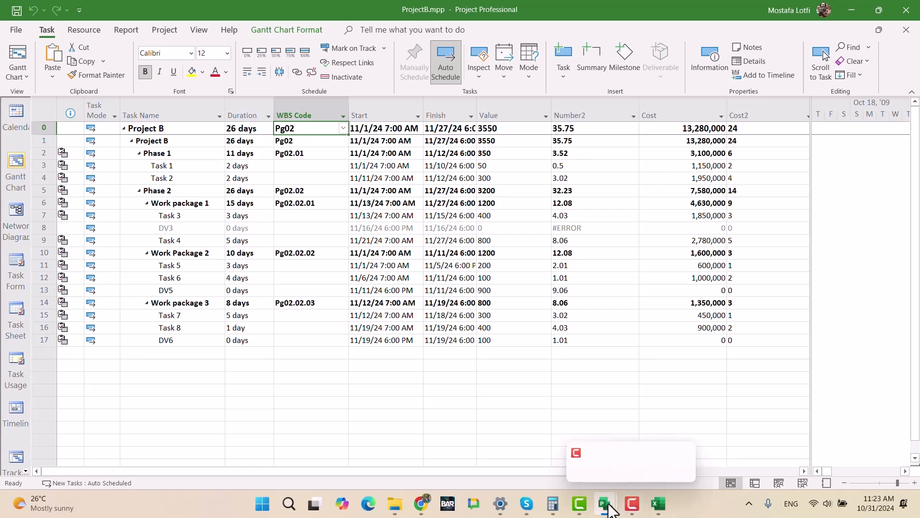
{"action": "mouse_move", "coordinate": [610, 509]}
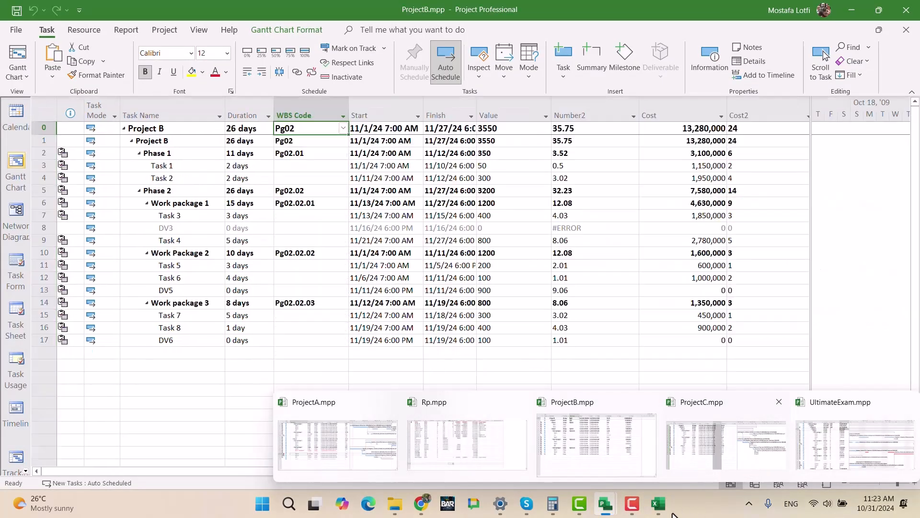
{"action": "left_click", "coordinate": [660, 505]}
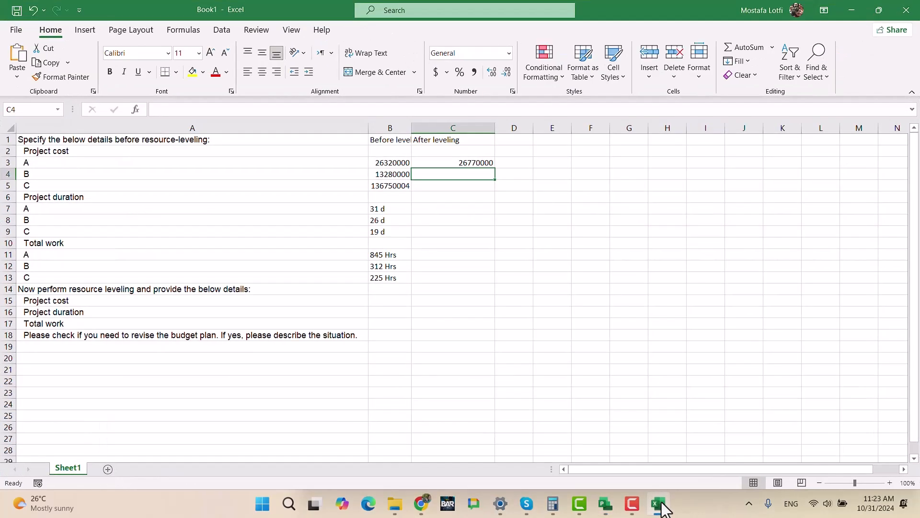
{"action": "left_click", "coordinate": [392, 175]}
{"action": "left_click_drag", "start_coordinate": [411, 180], "coordinate": [468, 178]}
{"action": "left_click", "coordinate": [469, 219]}
- Switch to ProjectC.mpp in Project and open its project statistics to read the cost, duration and work
{"action": "left_click", "coordinate": [462, 186]}
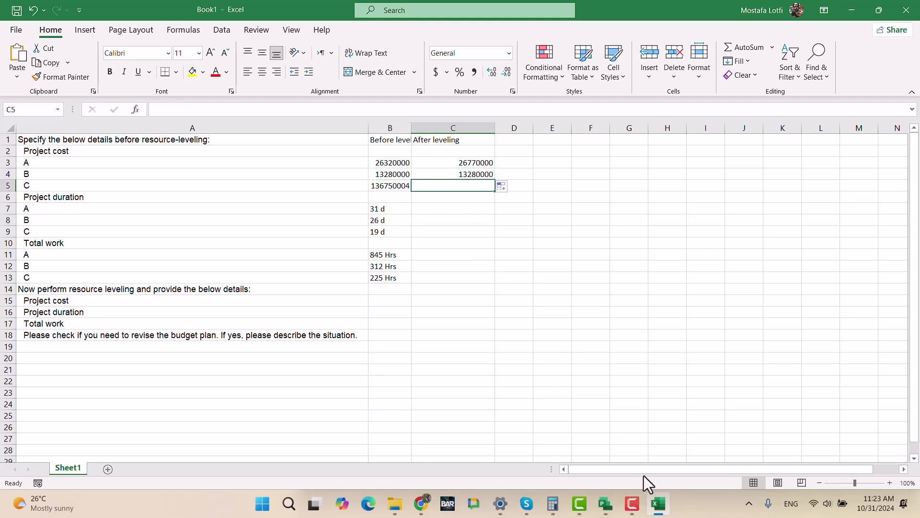
{"action": "left_click", "coordinate": [659, 504]}
{"action": "mouse_move", "coordinate": [606, 503]}
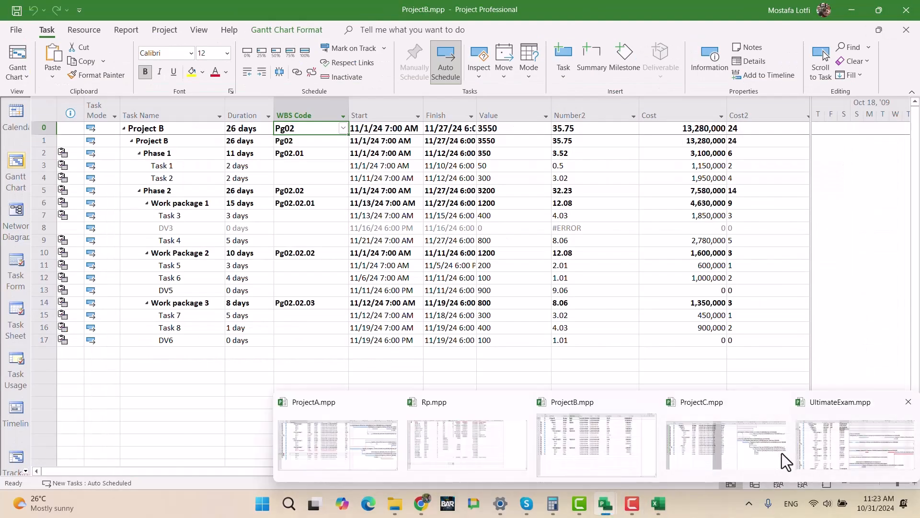
{"action": "left_click", "coordinate": [706, 450]}
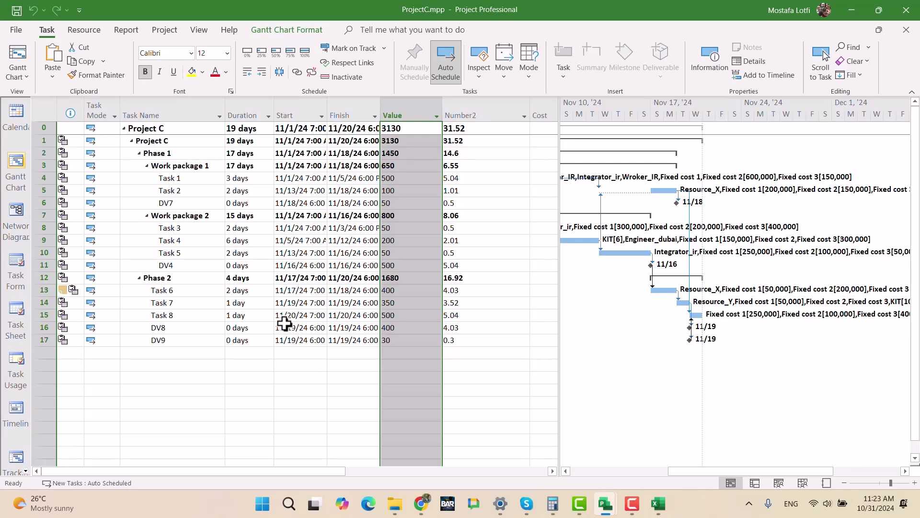
{"action": "left_click", "coordinate": [340, 338]}
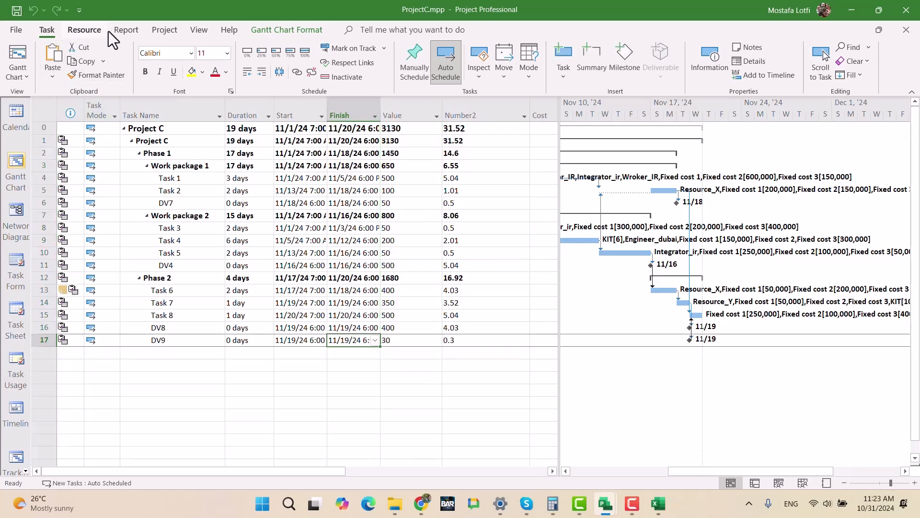
{"action": "left_click", "coordinate": [165, 30]}
{"action": "left_click", "coordinate": [143, 67]}
{"action": "left_click", "coordinate": [374, 345]}
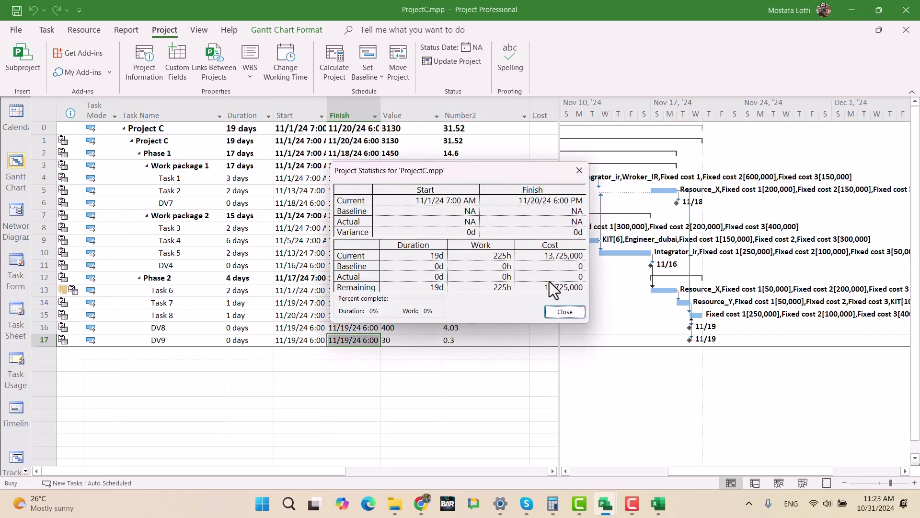
- Return to the Excel sheet and correct Project C's before-leveling cost in B5 to 13675000
{"action": "left_click", "coordinate": [657, 503]}
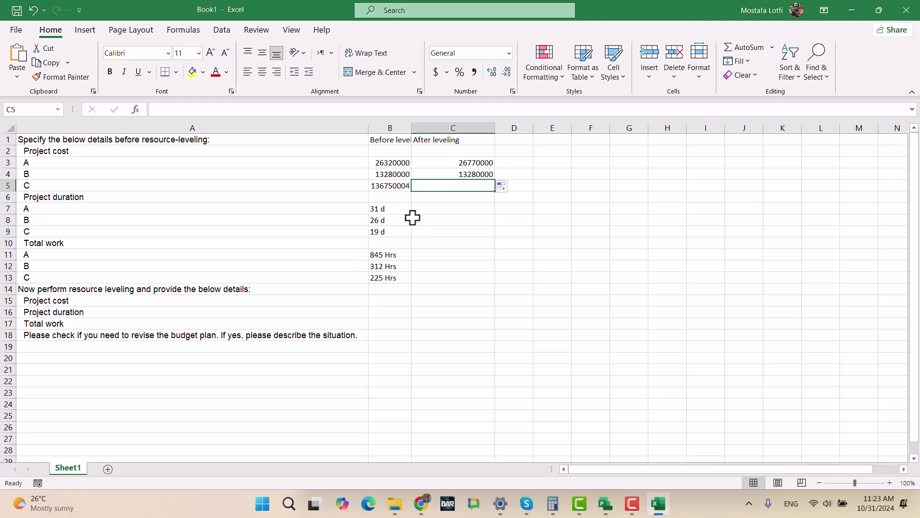
{"action": "left_click", "coordinate": [398, 186]}
{"action": "left_click", "coordinate": [207, 109]}
{"action": "key", "text": "BackSpace"}
{"action": "key", "text": "Return"}
{"action": "key", "text": "Up"}
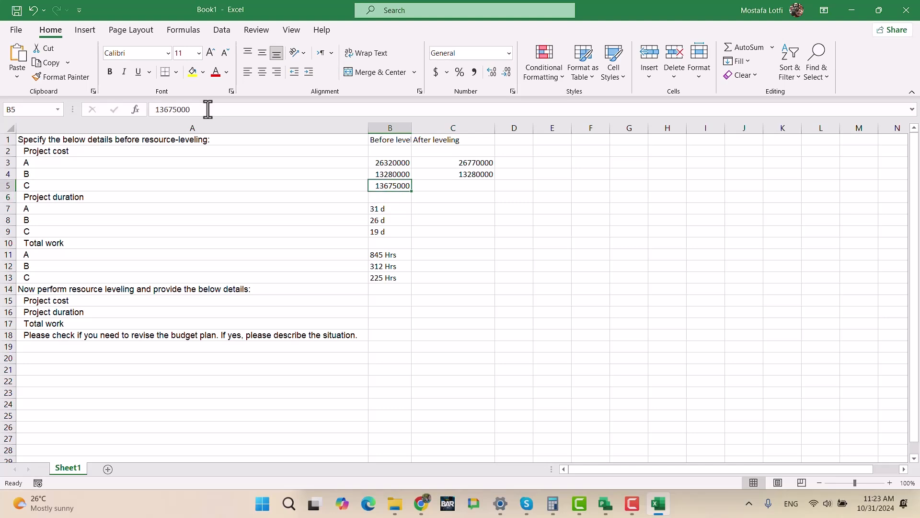
- Enter 13725000 in C5 as Project C's after-leveling cost
{"action": "key", "text": "Right"}
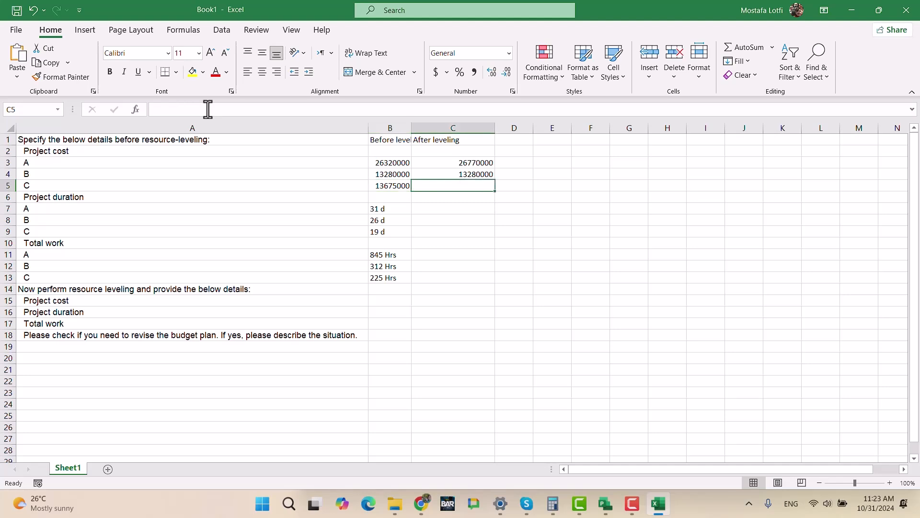
{"action": "type", "text": "137250000"}
{"action": "key", "text": "Return"}
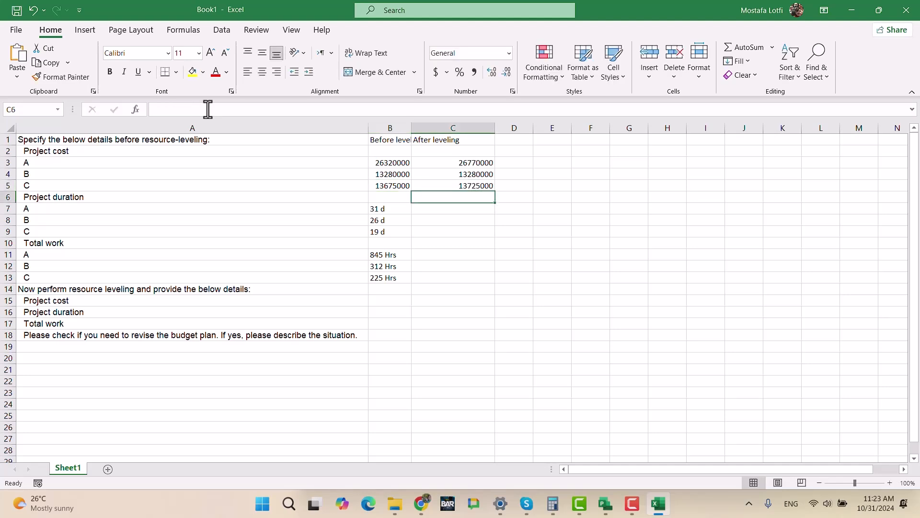
- Calculate the cost difference after leveling in D3 as C3-B3 and fill the formula down to D5
{"action": "left_click", "coordinate": [528, 162]}
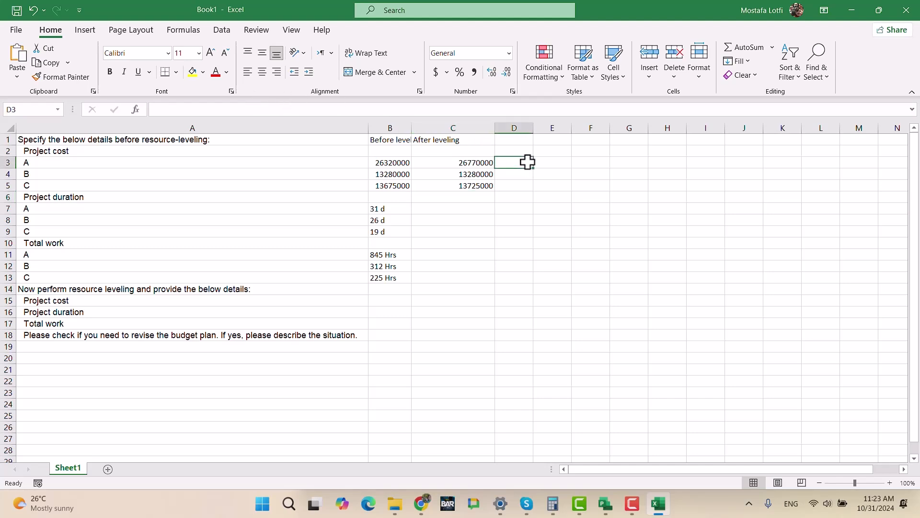
{"action": "type", "text": "="}
{"action": "key", "text": "Left"}
{"action": "type", "text": "-"}
{"action": "key", "text": "Left"}
{"action": "key", "text": "Left"}
{"action": "key", "text": "ctrl+Return"}
{"action": "left_click_drag", "start_coordinate": [533, 169], "coordinate": [531, 190]}
{"action": "left_click", "coordinate": [609, 240]}
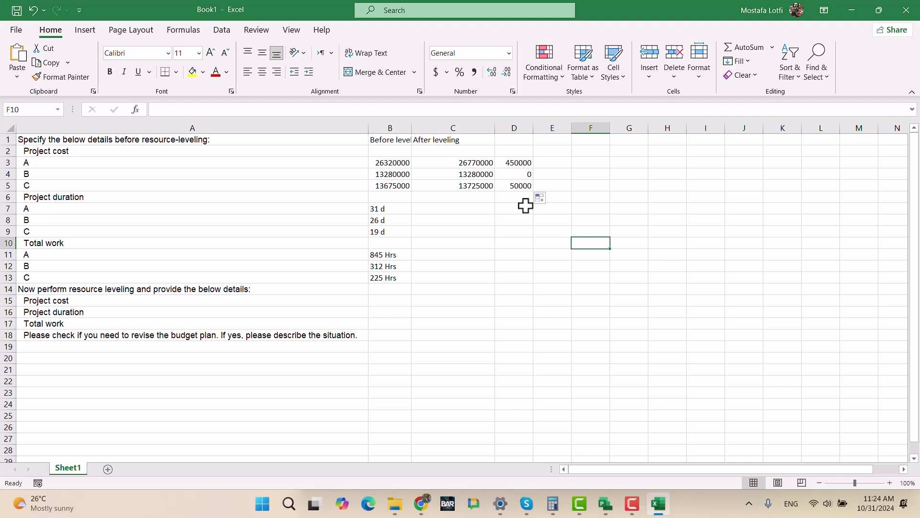
- Close ProjectC.mpp's statistics and, in UltimateExam.mpp, examine the durations and costs of Projects A, B and C
{"action": "mouse_move", "coordinate": [601, 501]}
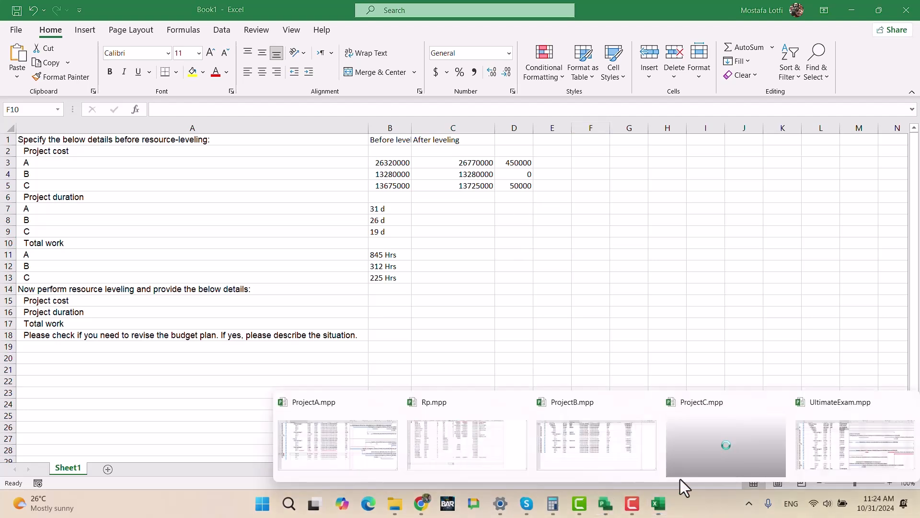
{"action": "left_click", "coordinate": [725, 433]}
{"action": "left_click", "coordinate": [565, 311]}
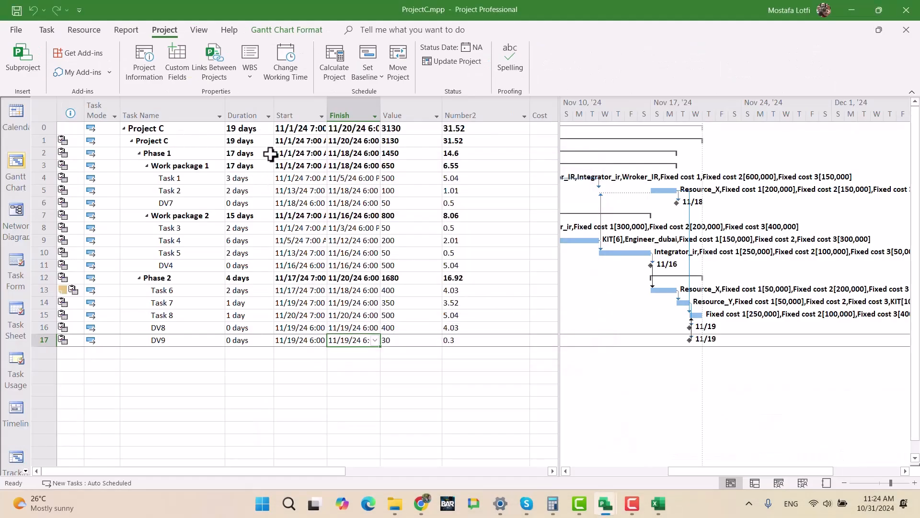
{"action": "mouse_move", "coordinate": [605, 503]}
{"action": "left_click", "coordinate": [841, 447]}
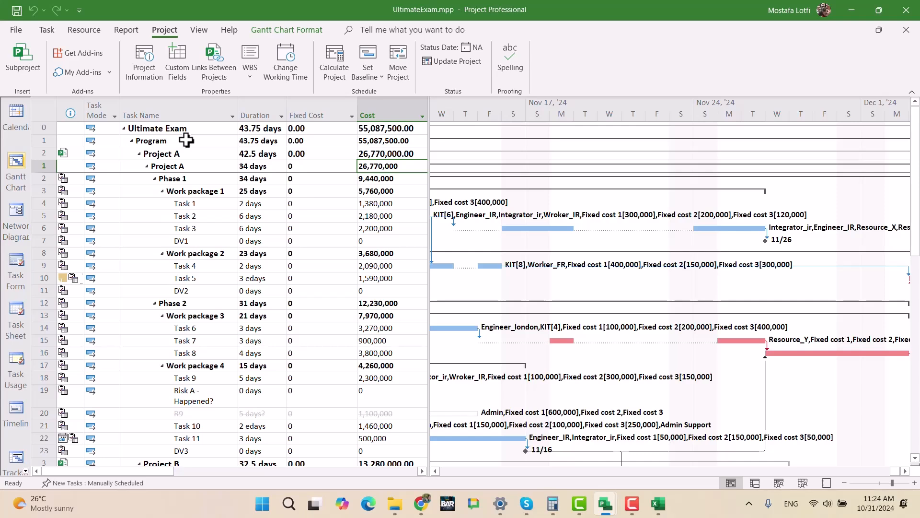
{"action": "scroll", "coordinate": [256, 226], "scroll_direction": "down", "scroll_amount": 4}
{"action": "scroll", "coordinate": [256, 226], "scroll_direction": "down", "scroll_amount": 13}
{"action": "scroll", "coordinate": [247, 240], "scroll_direction": "up", "scroll_amount": 9}
{"action": "scroll", "coordinate": [230, 245], "scroll_direction": "up", "scroll_amount": 8}
{"action": "scroll", "coordinate": [84, 324], "scroll_direction": "down", "scroll_amount": 4}
{"action": "scroll", "coordinate": [84, 324], "scroll_direction": "down", "scroll_amount": 13}
{"action": "scroll", "coordinate": [83, 331], "scroll_direction": "up", "scroll_amount": 7}
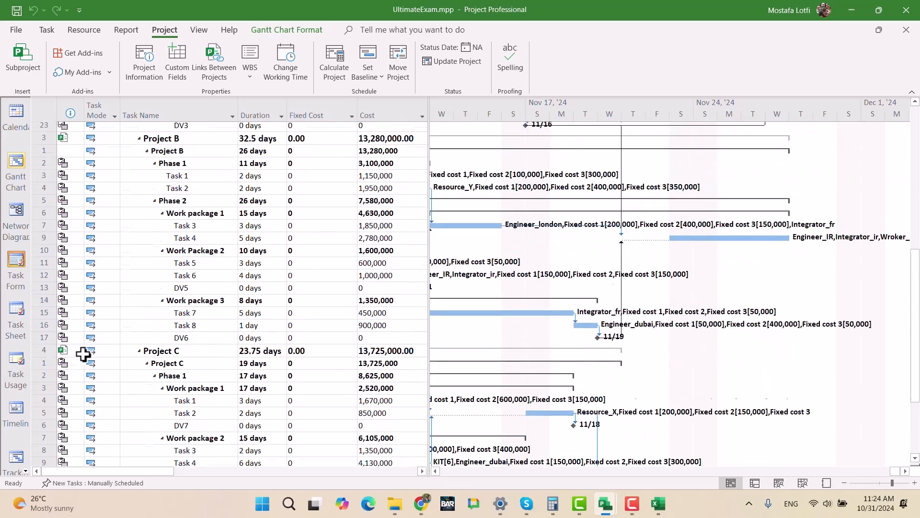
{"action": "scroll", "coordinate": [83, 353], "scroll_direction": "up", "scroll_amount": 9}
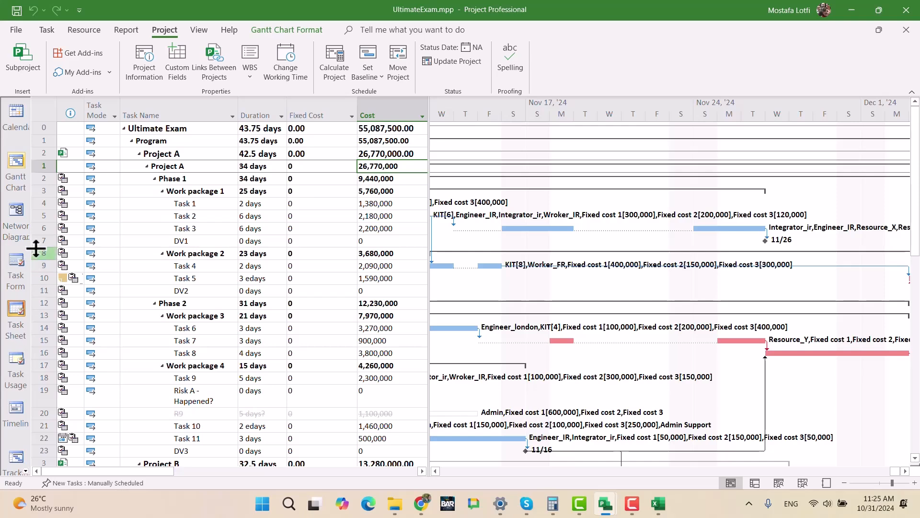
- Show the program's resources in the Resource Sheet view and select the group of Pg O.Cost
{"action": "left_click", "coordinate": [25, 470]}
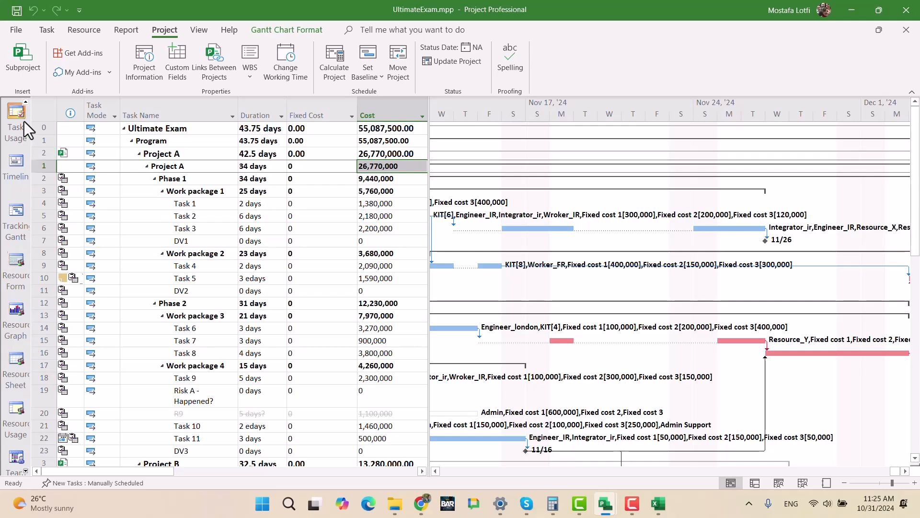
{"action": "left_click", "coordinate": [48, 32]}
{"action": "left_click", "coordinate": [20, 74]}
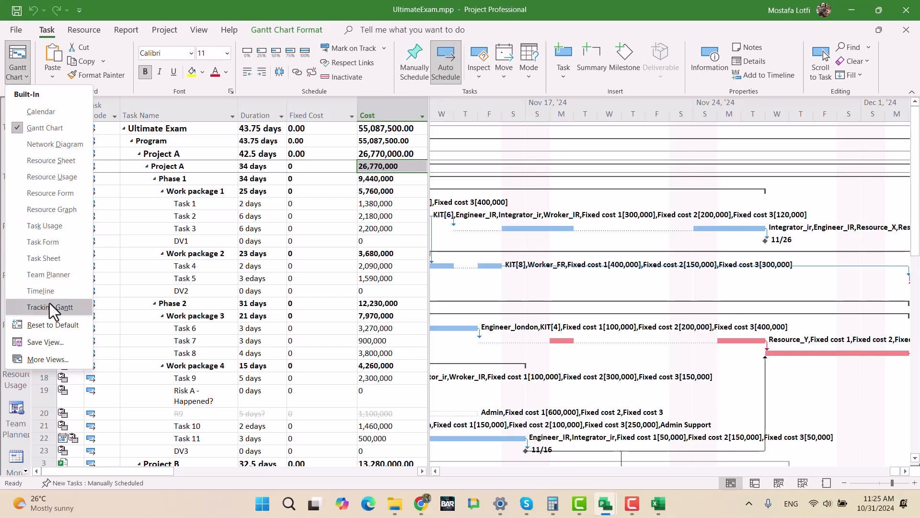
{"action": "left_click", "coordinate": [48, 161]}
{"action": "left_click", "coordinate": [315, 278]}
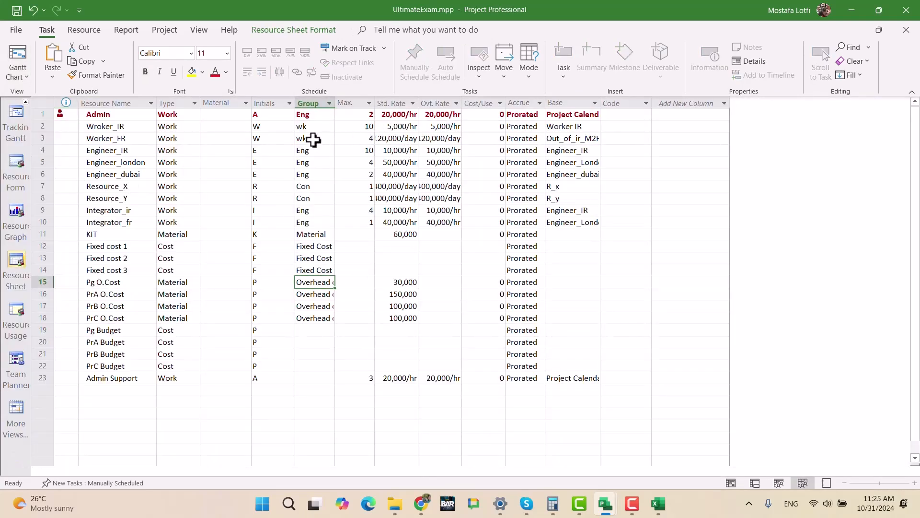
- Insert a Peak column before Std. Rate in the resource sheet to compare with the maximum units
{"action": "left_click", "coordinate": [357, 126]}
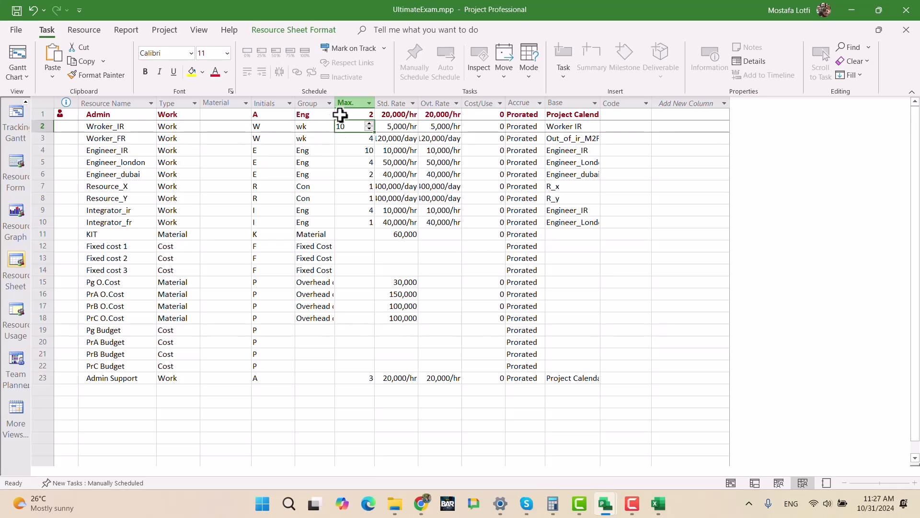
{"action": "left_click", "coordinate": [290, 116]}
{"action": "left_click", "coordinate": [391, 105]}
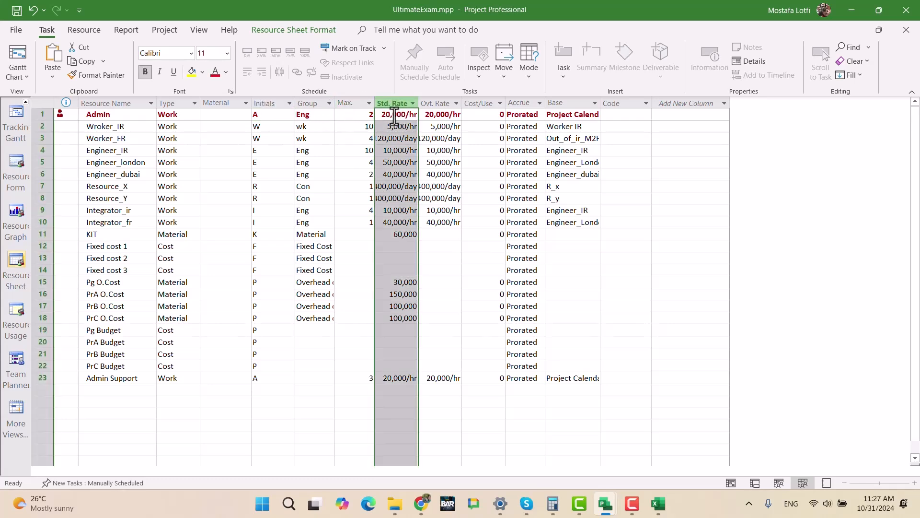
{"action": "key", "text": "Insert"}
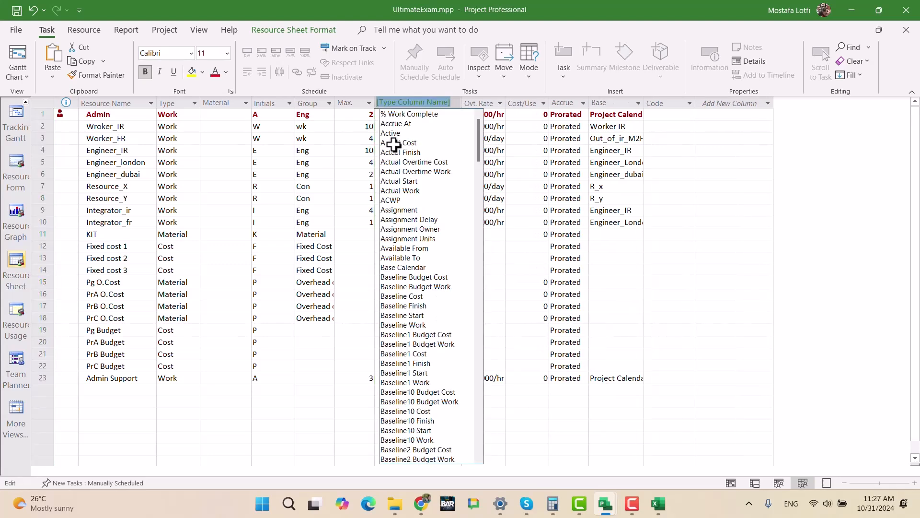
{"action": "type", "text": "peak"}
{"action": "key", "text": "Return"}
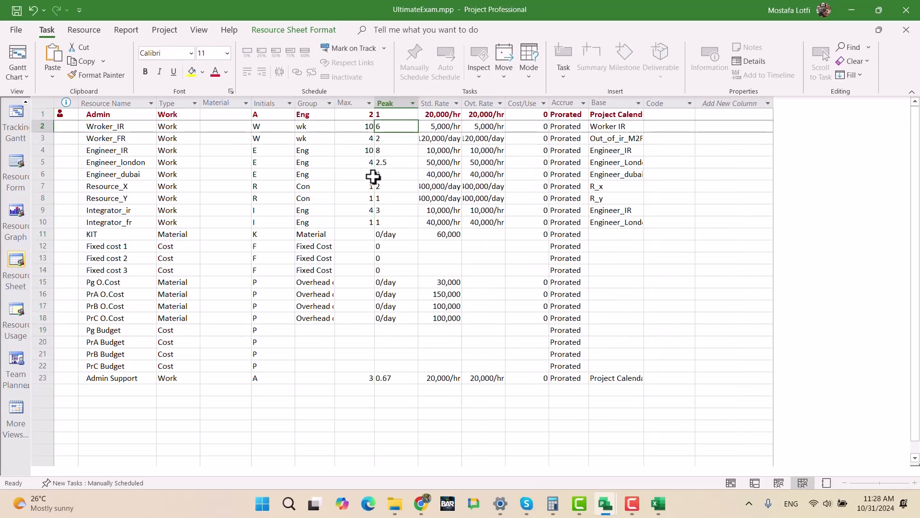
- Remove the Peak column from the resource sheet
{"action": "left_click", "coordinate": [404, 114]}
{"action": "left_click", "coordinate": [400, 102]}
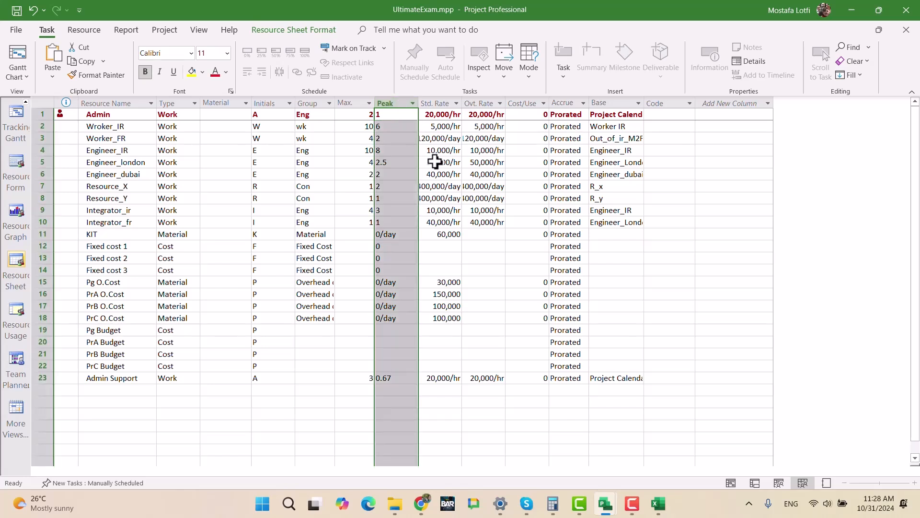
{"action": "key", "text": "Delete"}
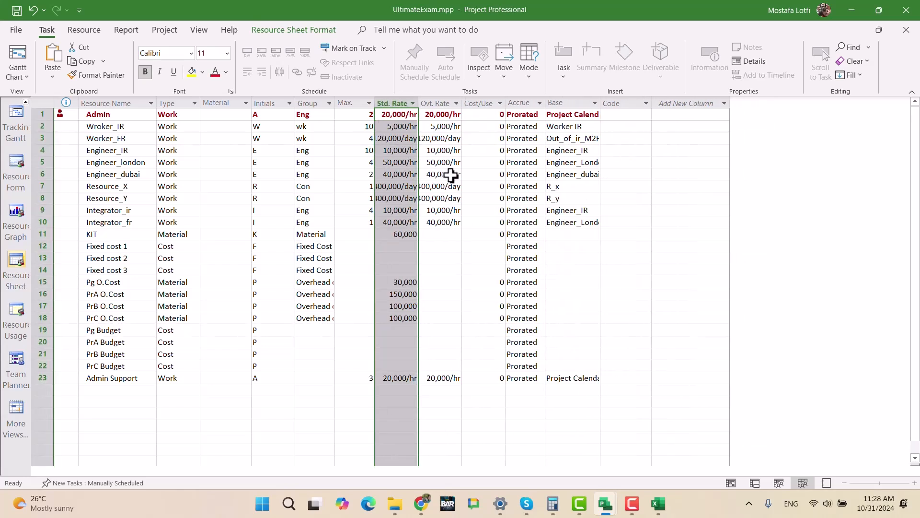
- Save UltimateExam.mpp together with the changes to all its linked project files
{"action": "left_click", "coordinate": [464, 238]}
{"action": "left_click", "coordinate": [339, 206]}
{"action": "key", "text": "ctrl+s"}
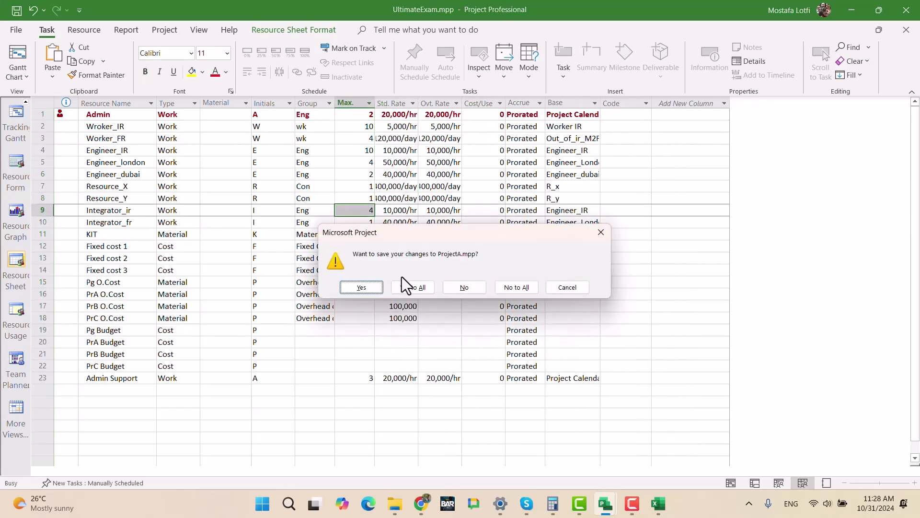
{"action": "left_click", "coordinate": [405, 286]}
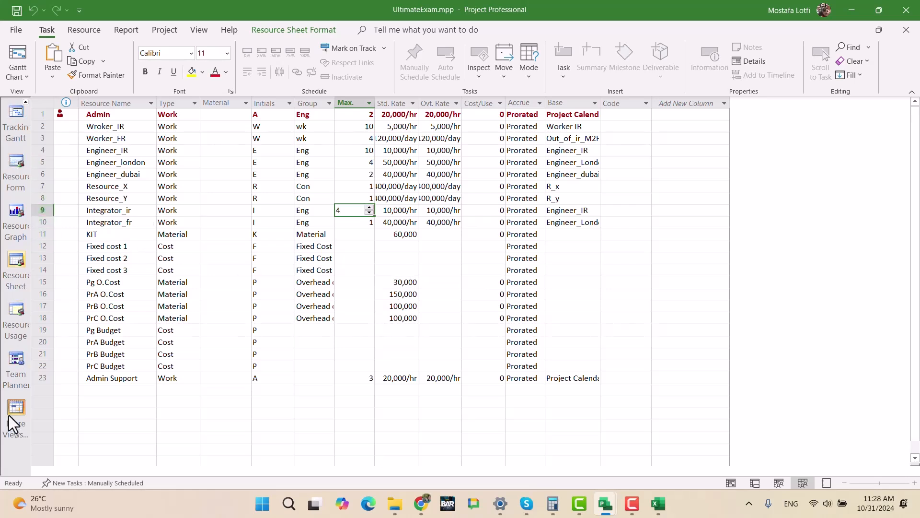
- Show the program in the Tracking Gantt view and examine the leveled schedules of Projects B and C
{"action": "left_click", "coordinate": [10, 122]}
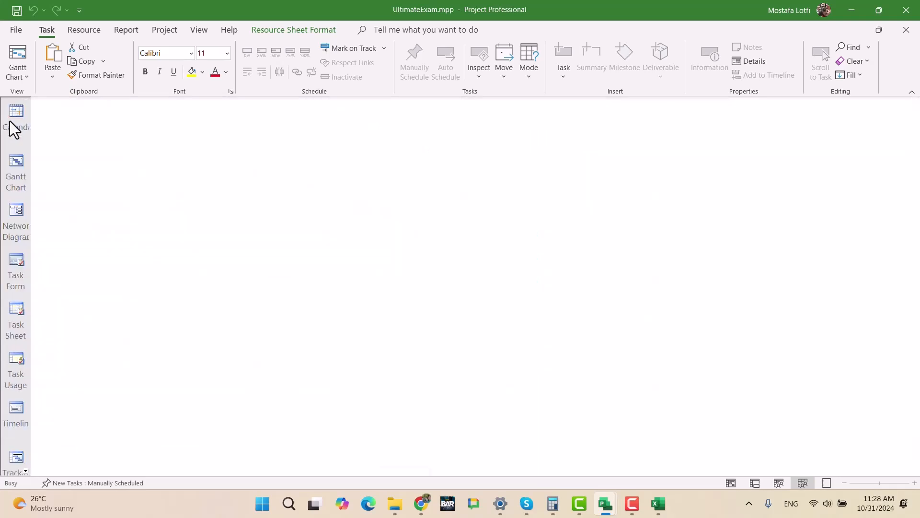
{"action": "scroll", "coordinate": [244, 307], "scroll_direction": "down", "scroll_amount": 3}
{"action": "scroll", "coordinate": [245, 307], "scroll_direction": "down", "scroll_amount": 10}
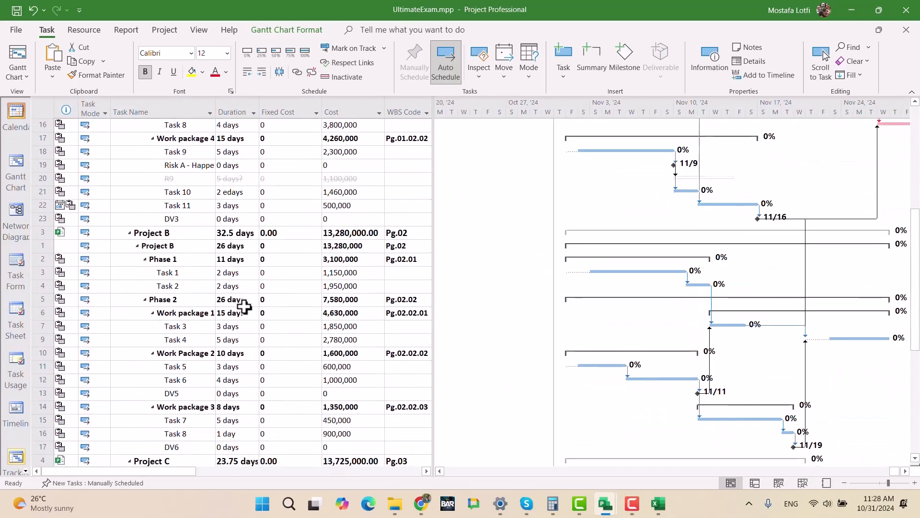
{"action": "scroll", "coordinate": [277, 302], "scroll_direction": "up", "scroll_amount": 12}
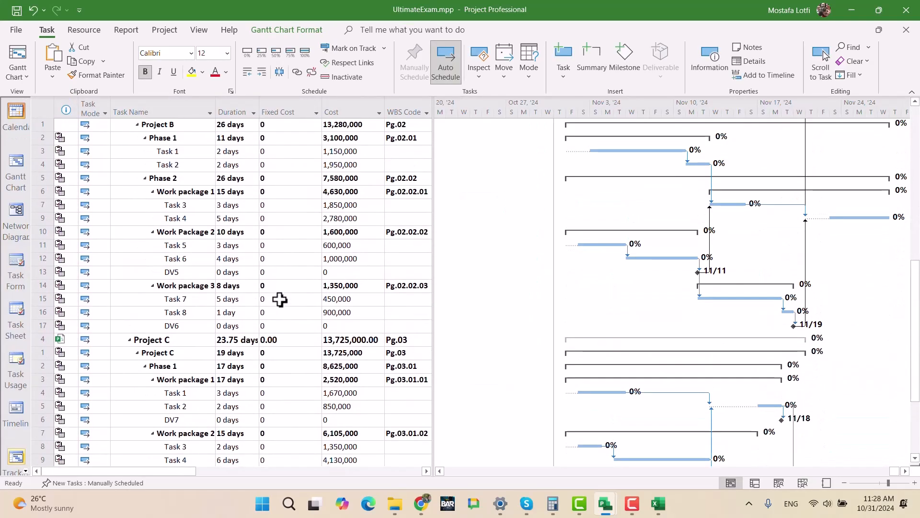
- Switch to the Gantt Chart view and examine the task bars and resource assignments of Projects A, B and C
{"action": "left_click", "coordinate": [20, 170]}
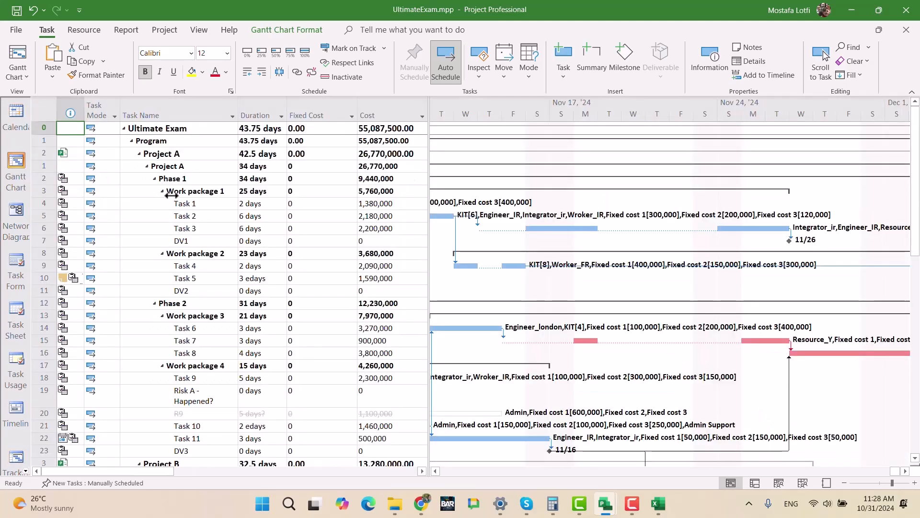
{"action": "scroll", "coordinate": [307, 275], "scroll_direction": "down", "scroll_amount": 7}
{"action": "scroll", "coordinate": [307, 276], "scroll_direction": "down", "scroll_amount": 5}
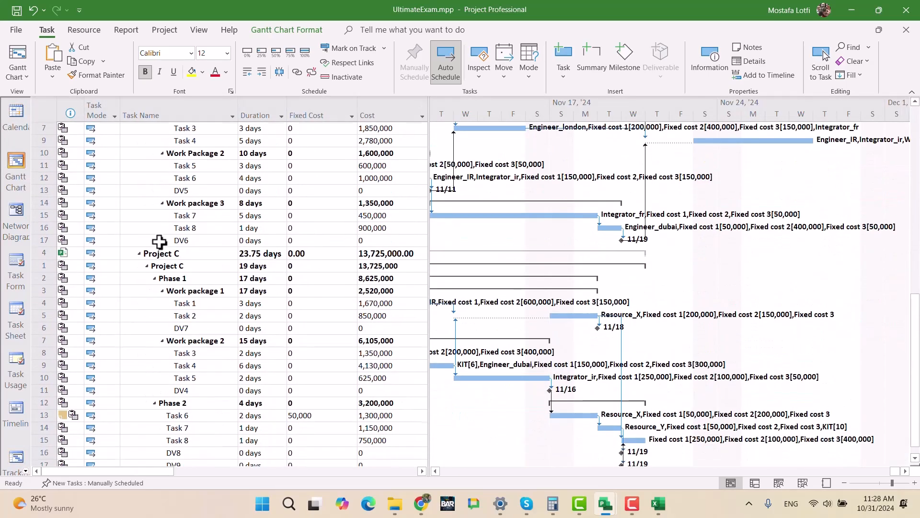
{"action": "scroll", "coordinate": [714, 360], "scroll_direction": "up", "scroll_amount": 6}
{"action": "scroll", "coordinate": [709, 355], "scroll_direction": "up", "scroll_amount": 8}
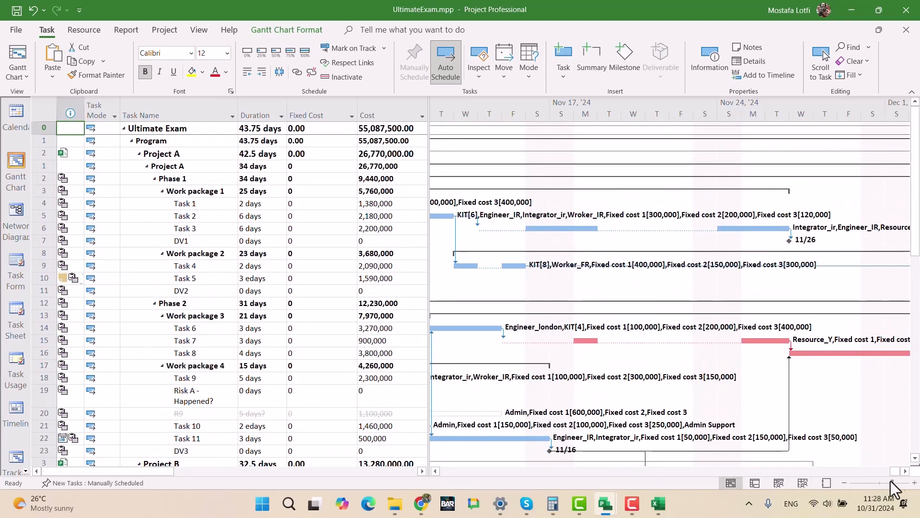
{"action": "mouse_move", "coordinate": [896, 472]}
{"action": "left_mouse_down"}
{"action": "mouse_move", "coordinate": [864, 471]}
{"action": "mouse_move", "coordinate": [911, 469]}
{"action": "left_mouse_up"}
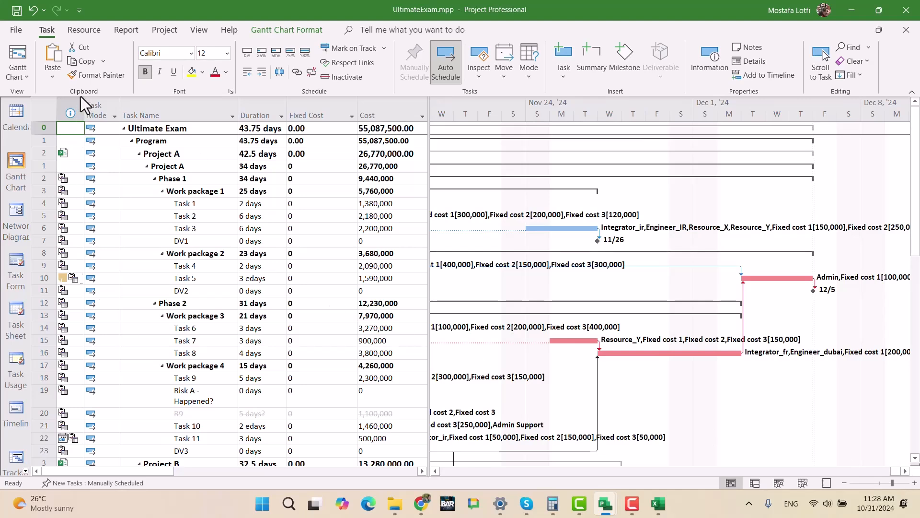
{"action": "scroll", "coordinate": [80, 350], "scroll_direction": "down", "scroll_amount": 12}
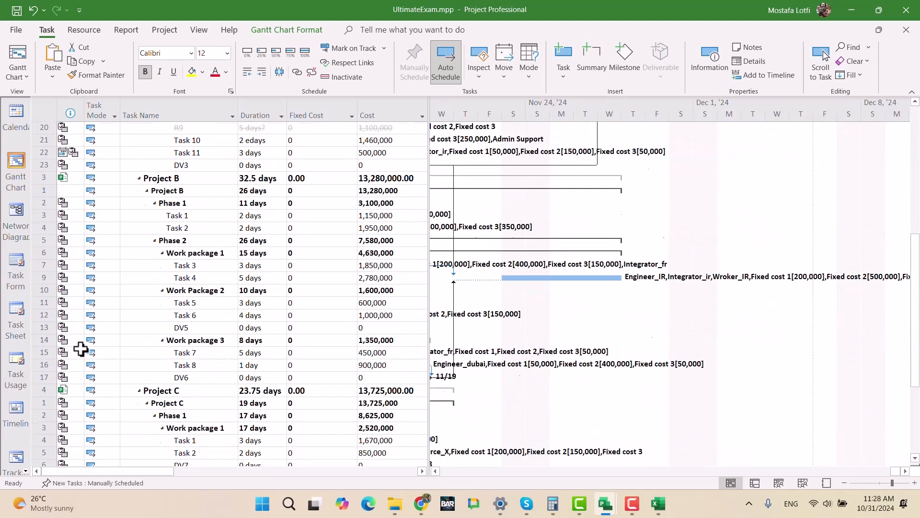
{"action": "scroll", "coordinate": [82, 346], "scroll_direction": "up", "scroll_amount": 15}
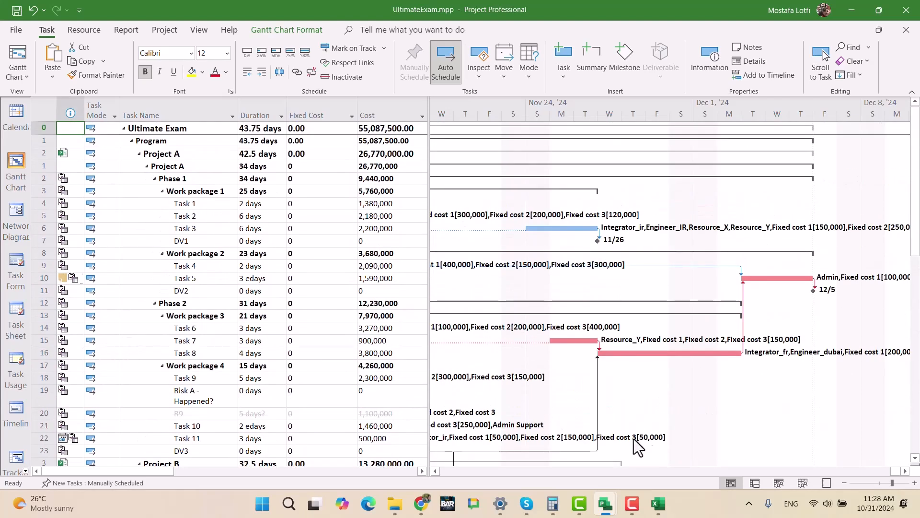
- Preview the open project files and save the program again with the changes to all its subprojects
{"action": "mouse_move", "coordinate": [608, 487]}
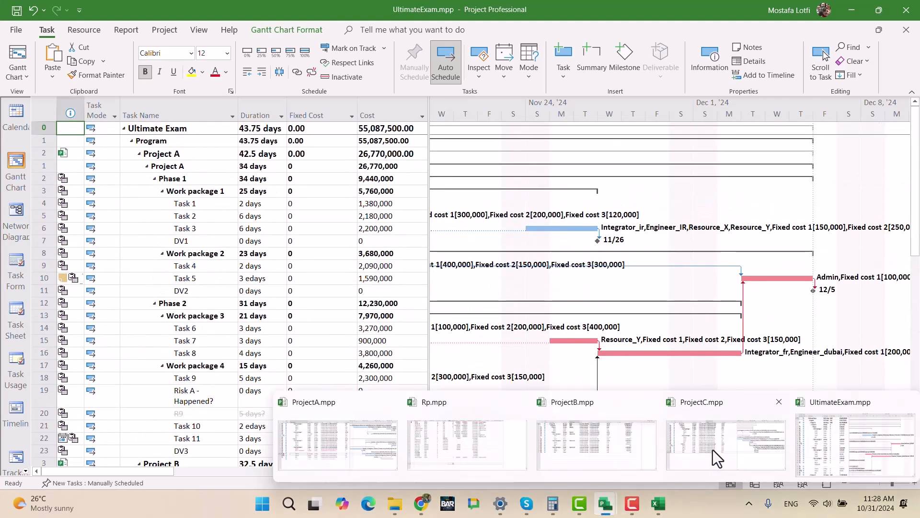
{"action": "mouse_move", "coordinate": [712, 448]}
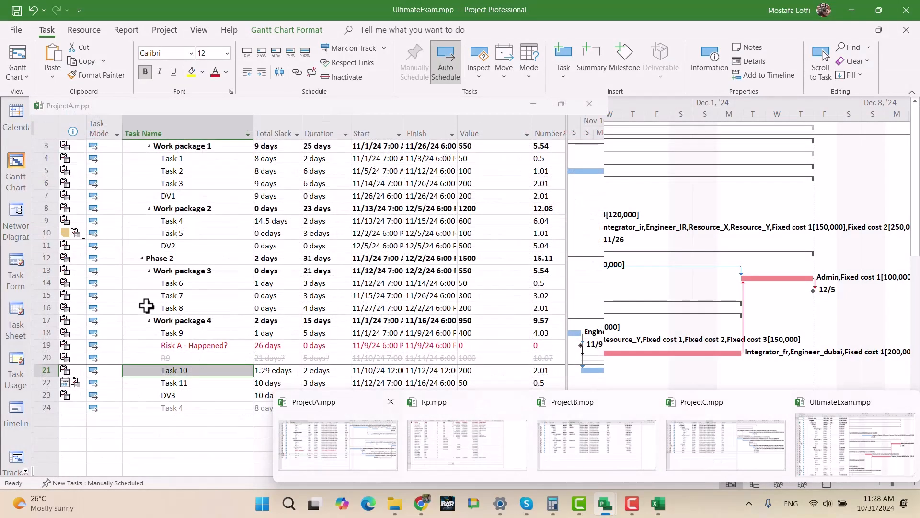
{"action": "left_click", "coordinate": [265, 294]}
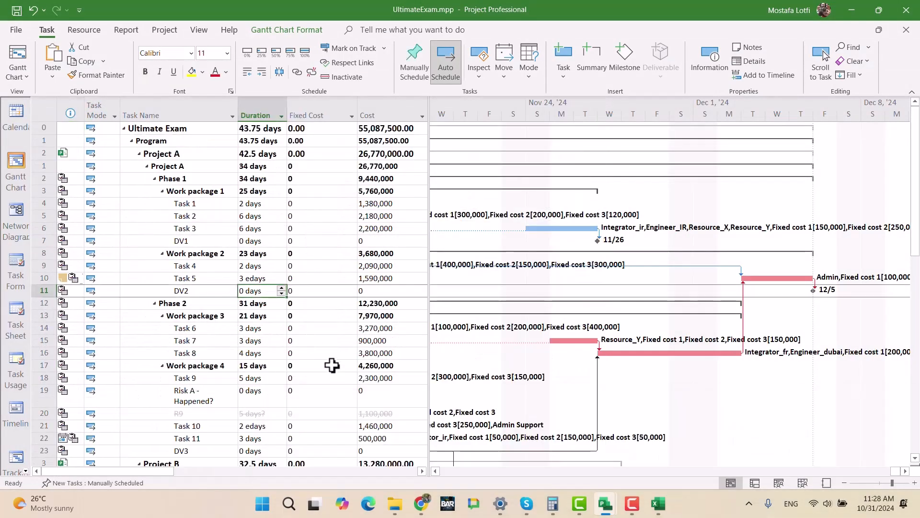
{"action": "key", "text": "ctrl+s"}
{"action": "left_click", "coordinate": [411, 287]}
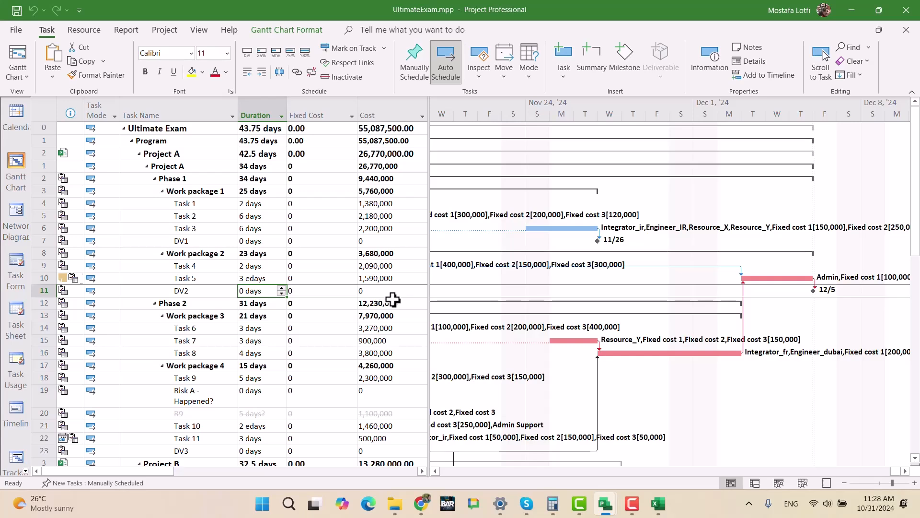
- Switch to the Project Management Proficiency test in Google Docs and read the resource-leveling requirements, including the budget plan check
{"action": "mouse_move", "coordinate": [607, 504]}
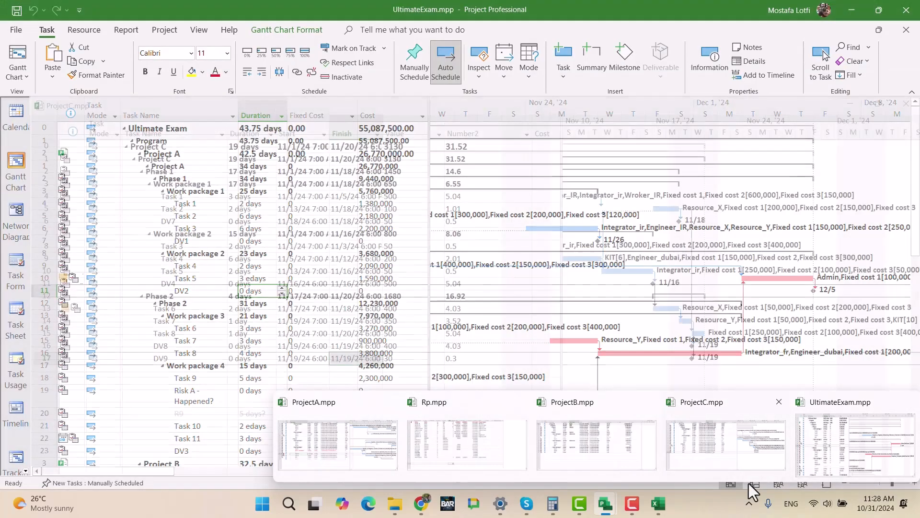
{"action": "mouse_move", "coordinate": [420, 503]}
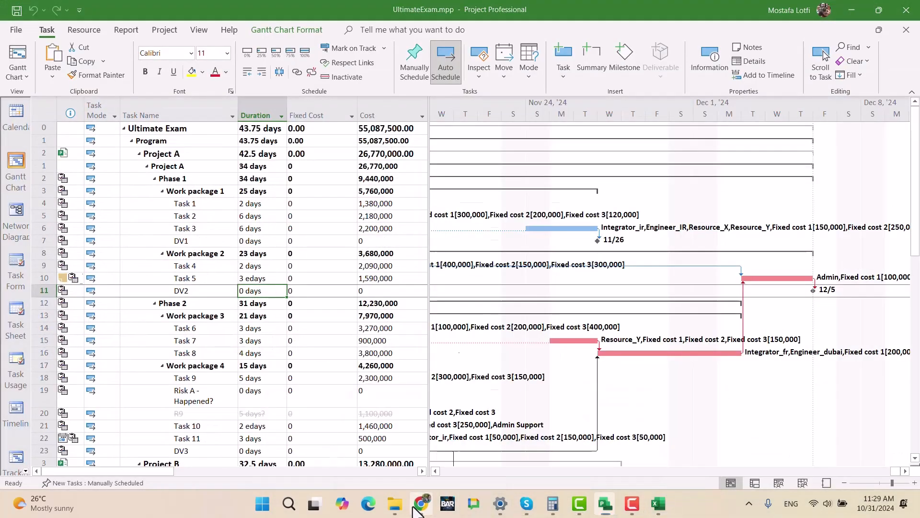
{"action": "left_click", "coordinate": [421, 467]}
{"action": "scroll", "coordinate": [432, 335], "scroll_direction": "down", "scroll_amount": 10}
{"action": "scroll", "coordinate": [383, 312], "scroll_direction": "down", "scroll_amount": 20}
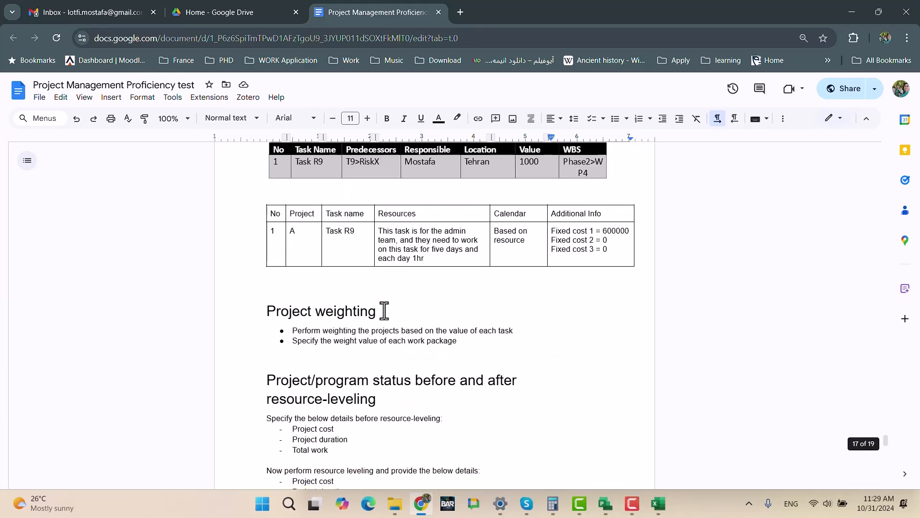
{"action": "scroll", "coordinate": [329, 372], "scroll_direction": "down", "scroll_amount": 15}
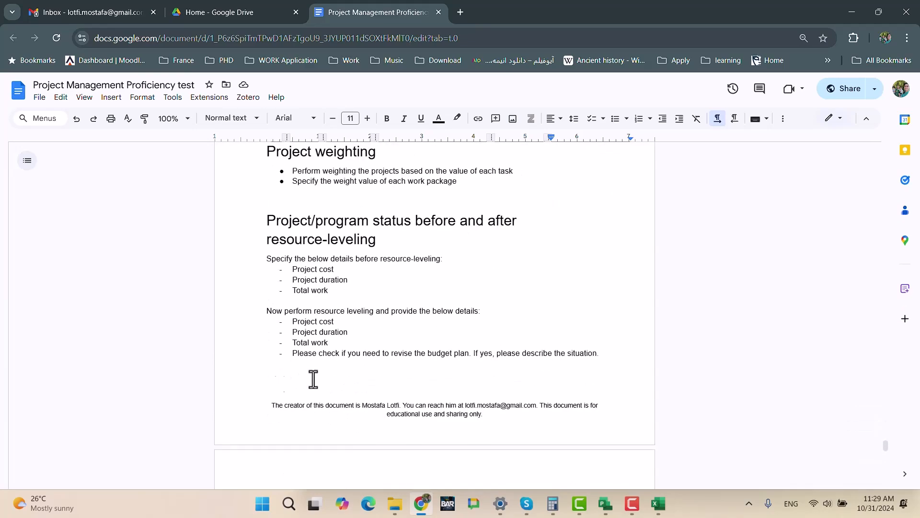
- Return to UltimateExam.mpp in Project and open the visual report templates
{"action": "left_click", "coordinate": [607, 507]}
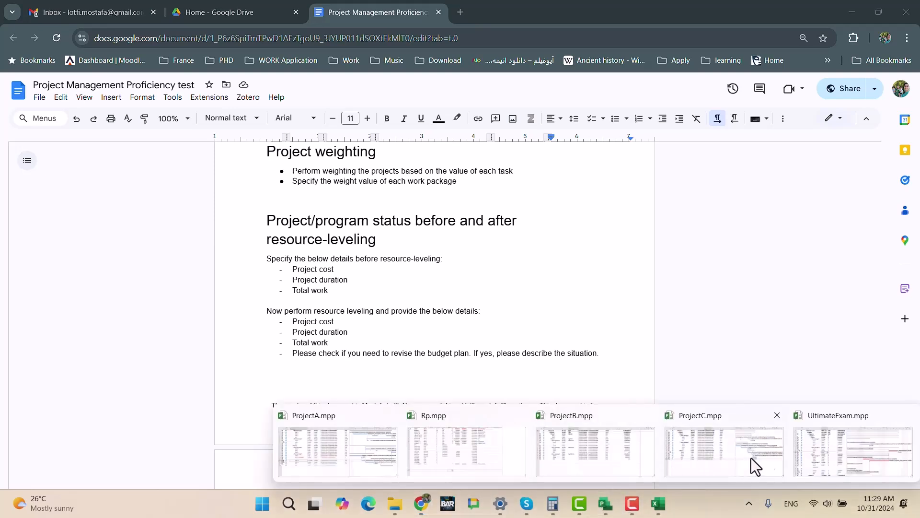
{"action": "left_click", "coordinate": [820, 458]}
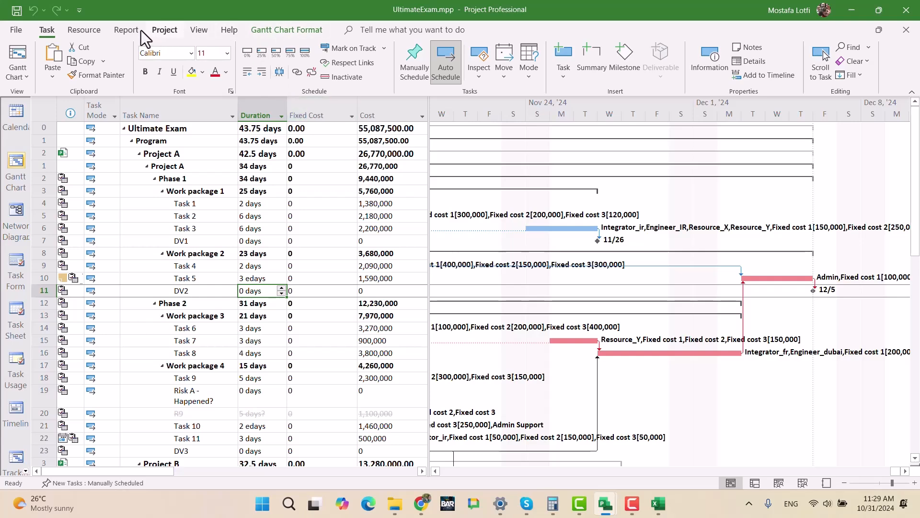
{"action": "left_click", "coordinate": [126, 30]}
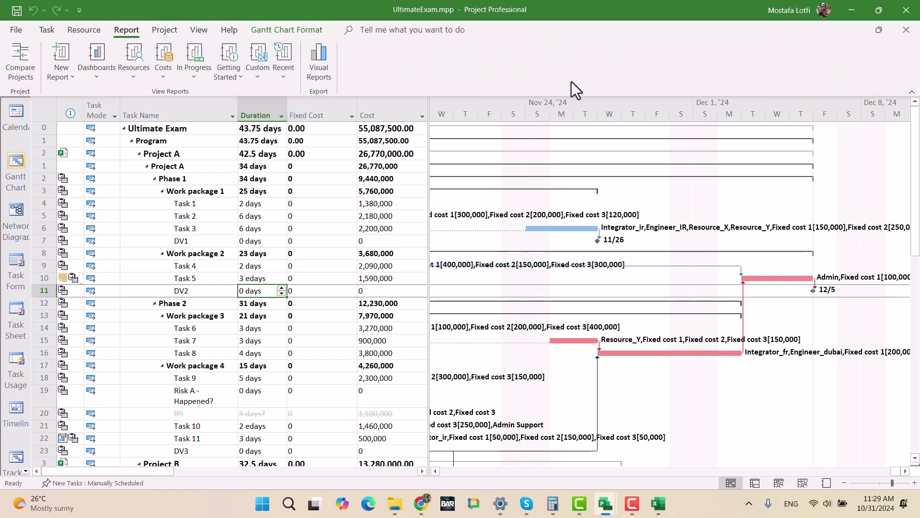
{"action": "left_click", "coordinate": [323, 79]}
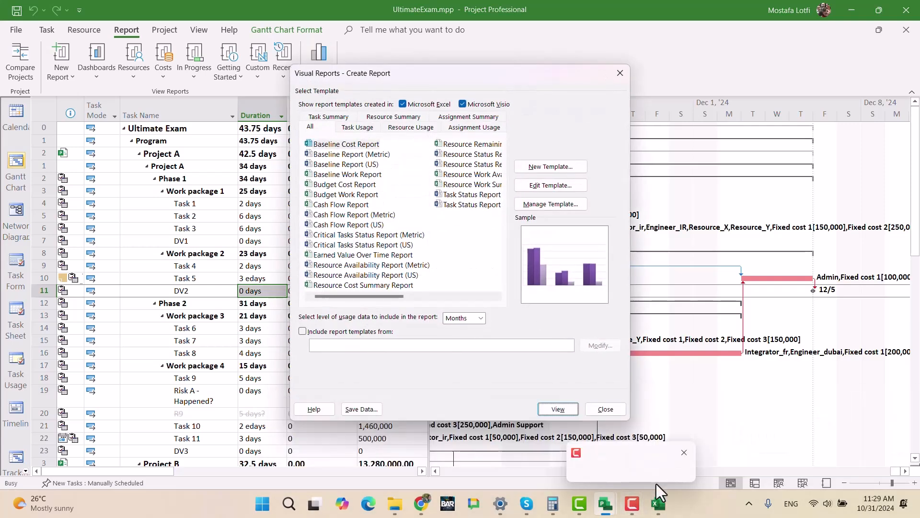
- Check the before and after leveling costs in the Book1 Excel workbook and return to Project's visual reports
{"action": "left_click", "coordinate": [658, 503]}
{"action": "left_click", "coordinate": [482, 260]}
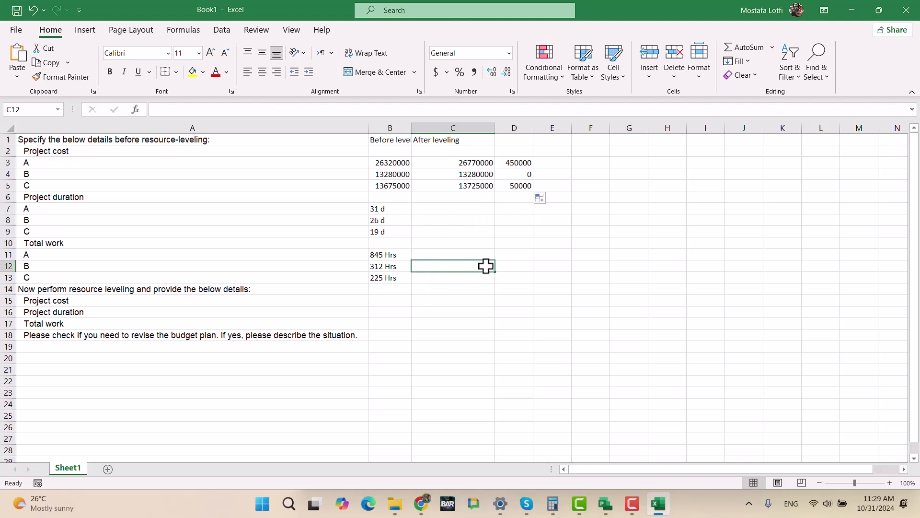
{"action": "left_click", "coordinate": [851, 3]}
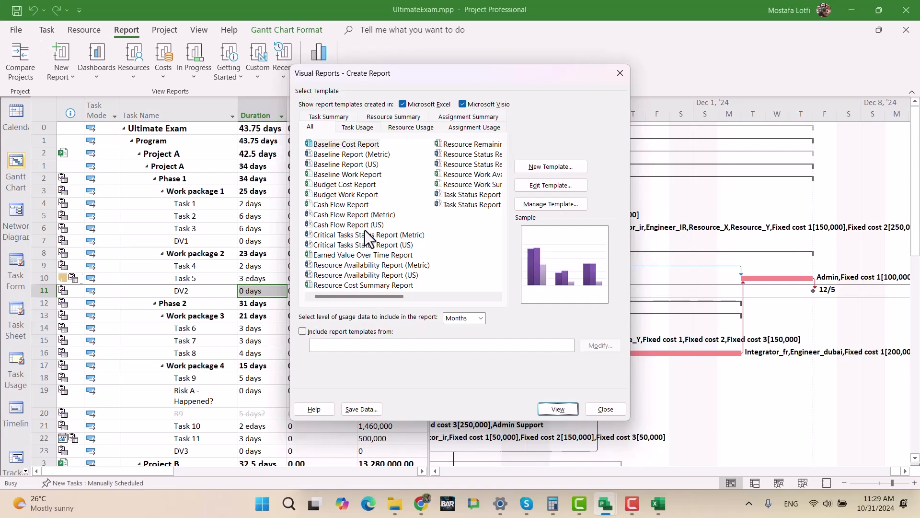
- Generate the Budget Cost Report as an Excel visual report and enlarge its workbook to full screen
{"action": "left_click", "coordinate": [343, 187]}
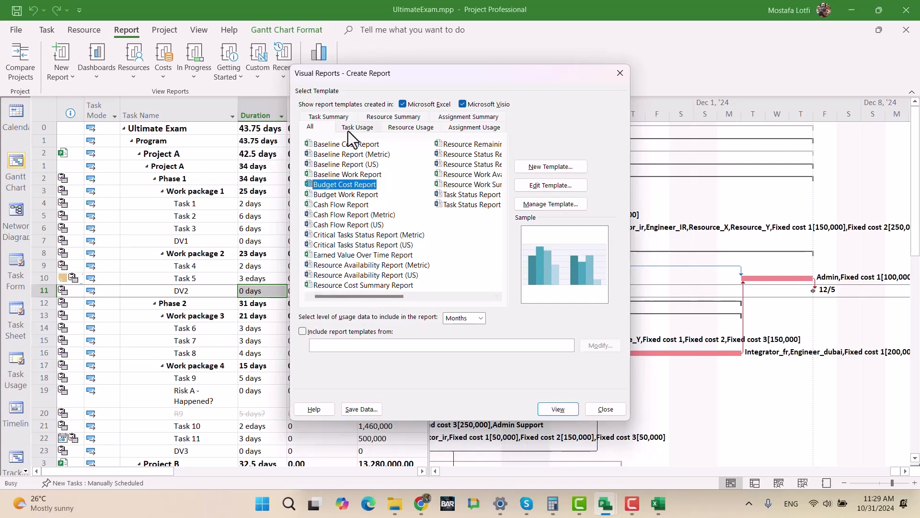
{"action": "left_click", "coordinate": [552, 410]}
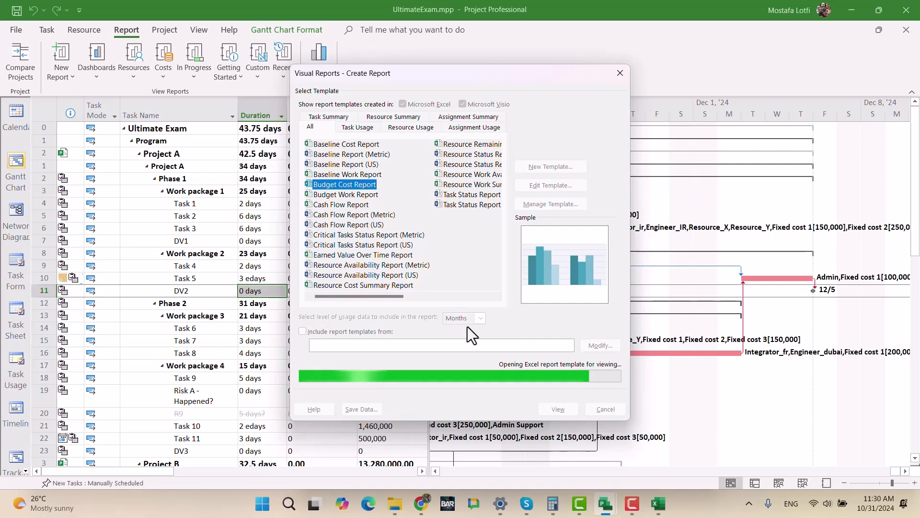
{"action": "scroll", "coordinate": [333, 378], "scroll_direction": "down", "scroll_amount": 6}
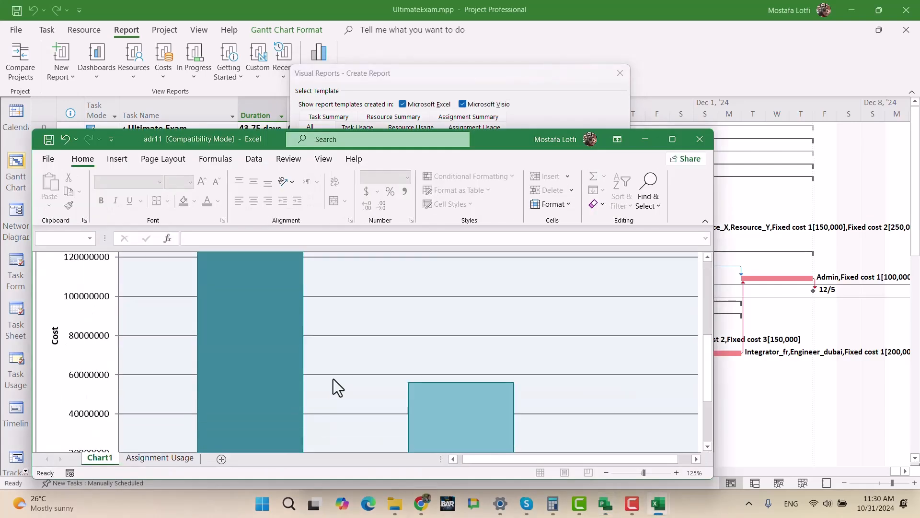
{"action": "left_click", "coordinate": [673, 139]}
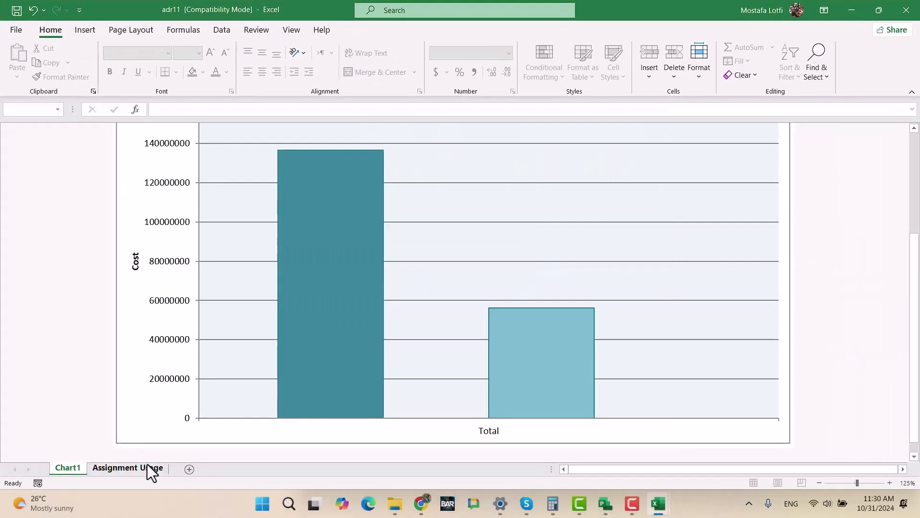
- Close the report workbook and regenerate the Budget Cost Report from Project with usage data by days, enlarging the new workbook
{"action": "left_click", "coordinate": [143, 468]}
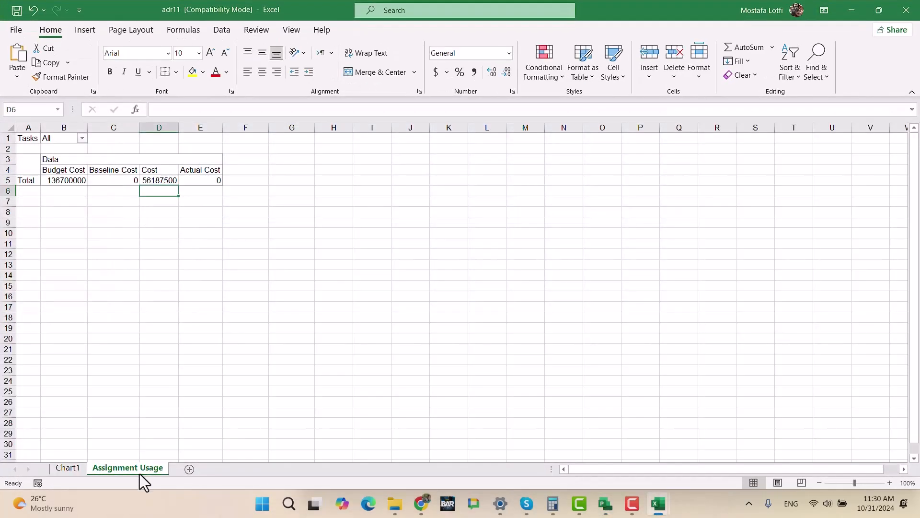
{"action": "left_click", "coordinate": [906, 9]}
{"action": "left_click", "coordinate": [508, 327]}
{"action": "left_click", "coordinate": [472, 318]}
{"action": "left_click", "coordinate": [464, 366]}
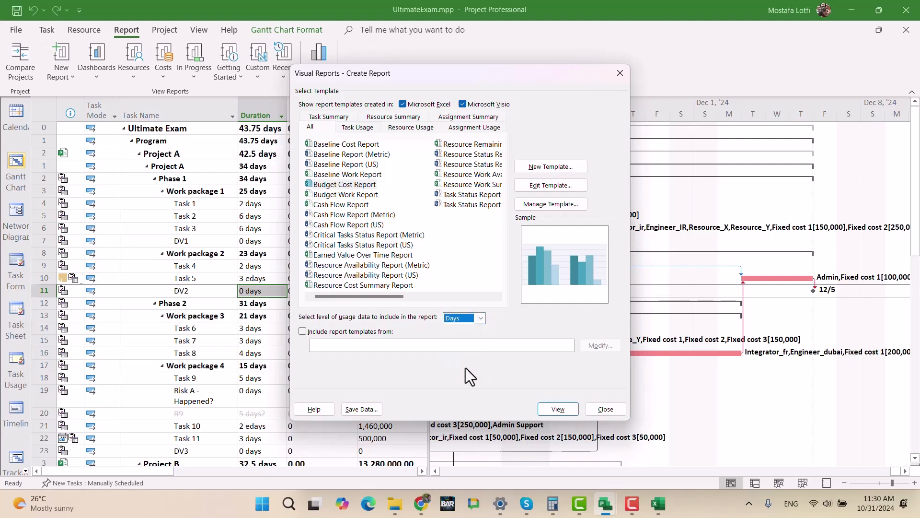
{"action": "left_click", "coordinate": [552, 409]}
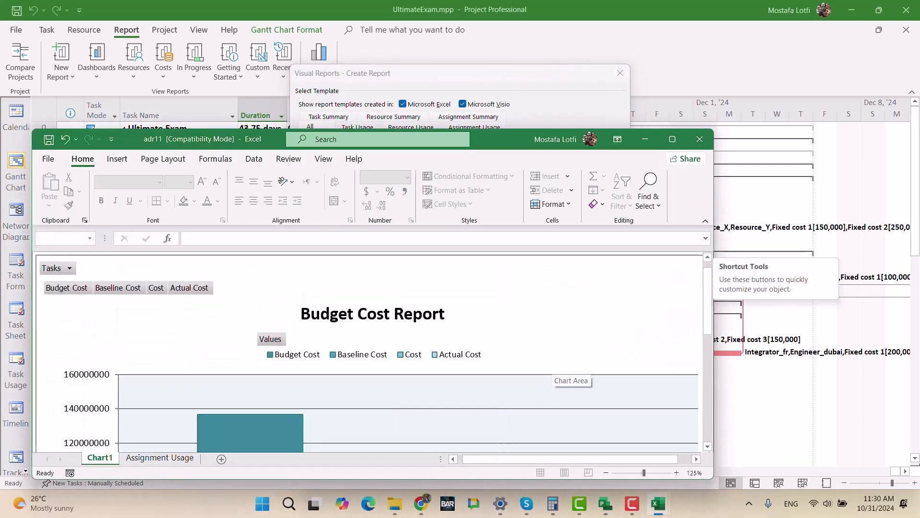
{"action": "left_click", "coordinate": [672, 140]}
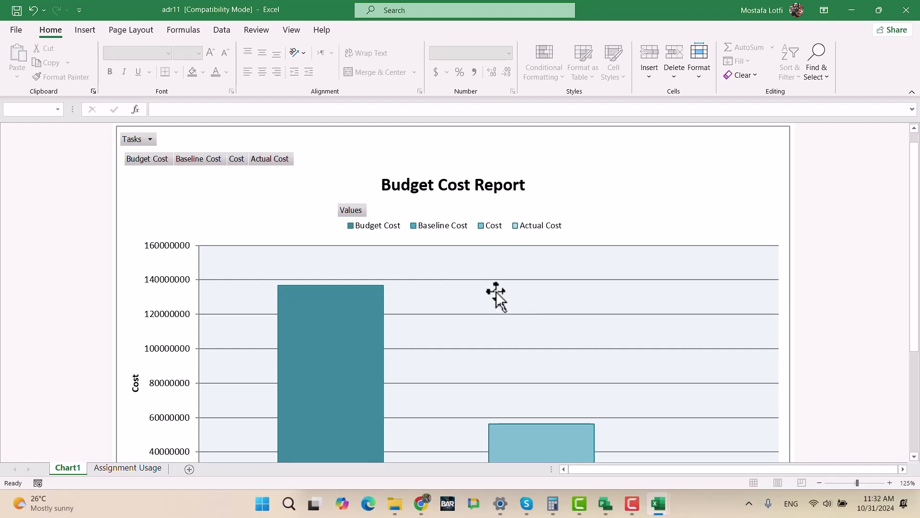
- Expand Q4 and Weeks 44 through 49 down to individual days in the Assignment Usage pivot table
{"action": "scroll", "coordinate": [483, 287], "scroll_direction": "down", "scroll_amount": 3}
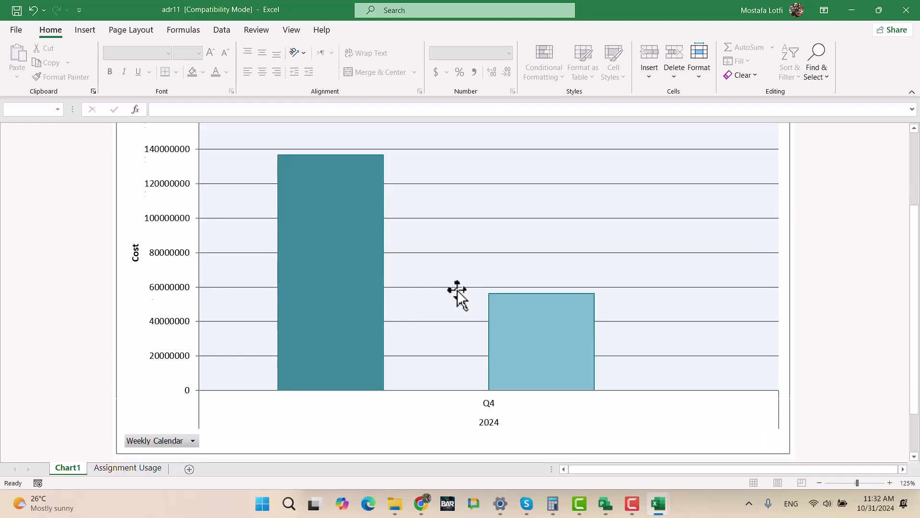
{"action": "left_click", "coordinate": [127, 468]}
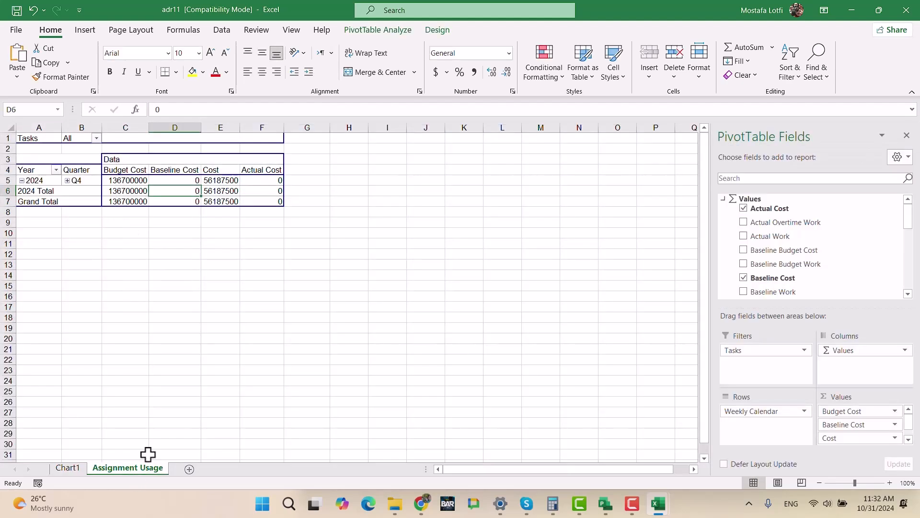
{"action": "left_click", "coordinate": [68, 181]}
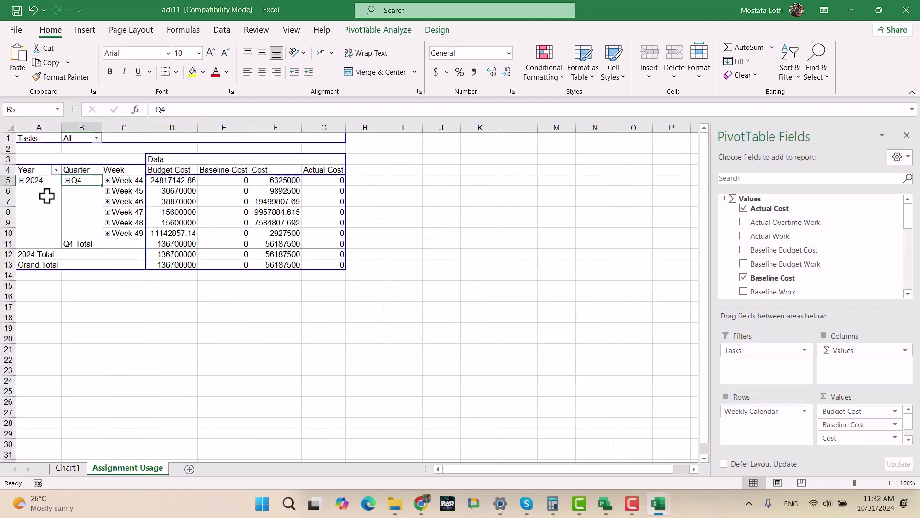
{"action": "left_click", "coordinate": [108, 181]}
{"action": "left_click", "coordinate": [99, 204]}
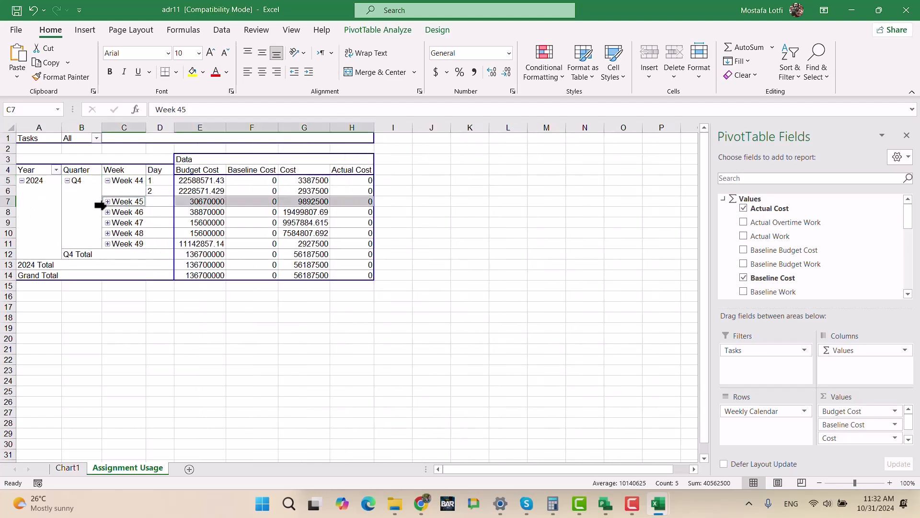
{"action": "left_click", "coordinate": [108, 202]}
{"action": "left_click", "coordinate": [105, 277]}
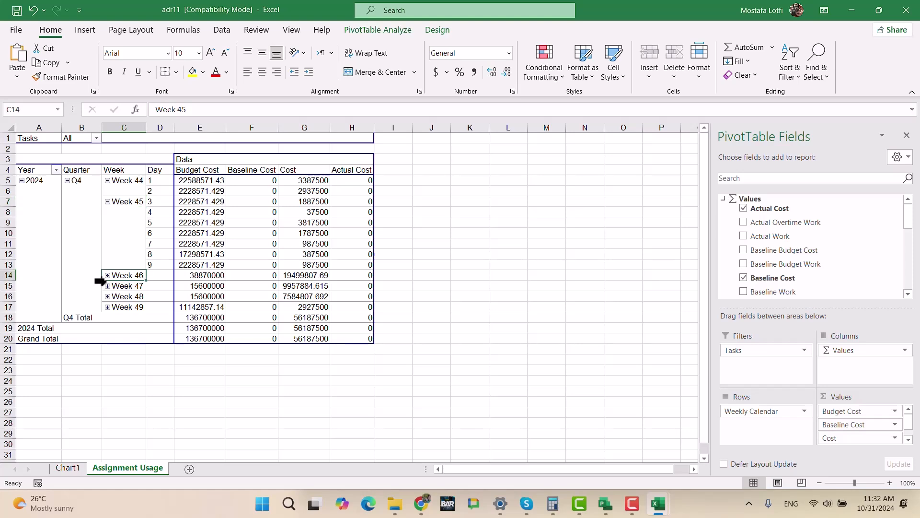
{"action": "left_click", "coordinate": [107, 350]}
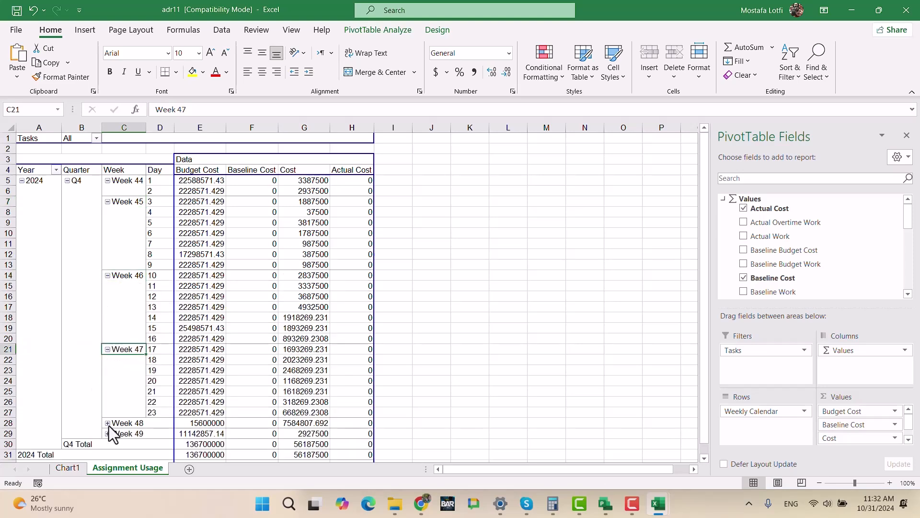
{"action": "left_click", "coordinate": [107, 423]}
{"action": "left_click", "coordinate": [107, 412]}
{"action": "scroll", "coordinate": [52, 336], "scroll_direction": "down", "scroll_amount": 5}
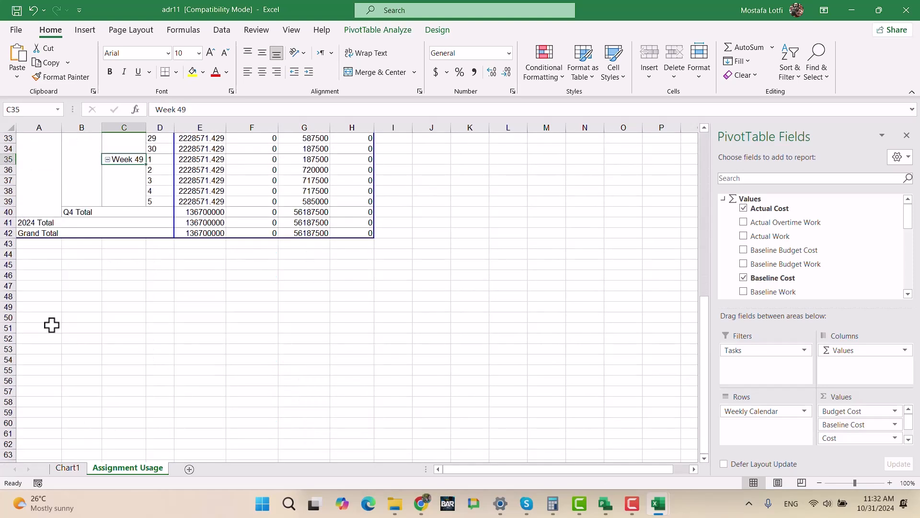
{"action": "scroll", "coordinate": [318, 278], "scroll_direction": "up", "scroll_amount": 10}
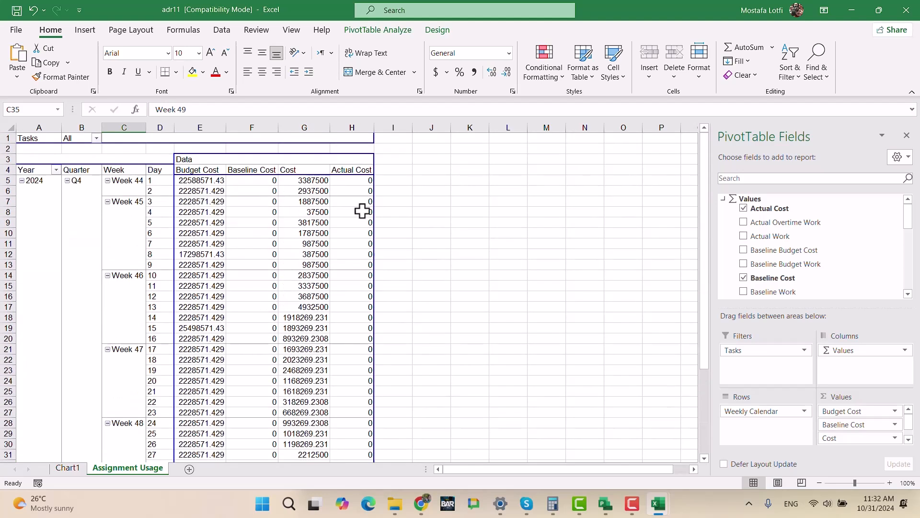
- Compare the daily Budget Cost and Cost values in the Assignment Usage sheet and the Budget Cost Report chart
{"action": "left_click", "coordinate": [299, 183]}
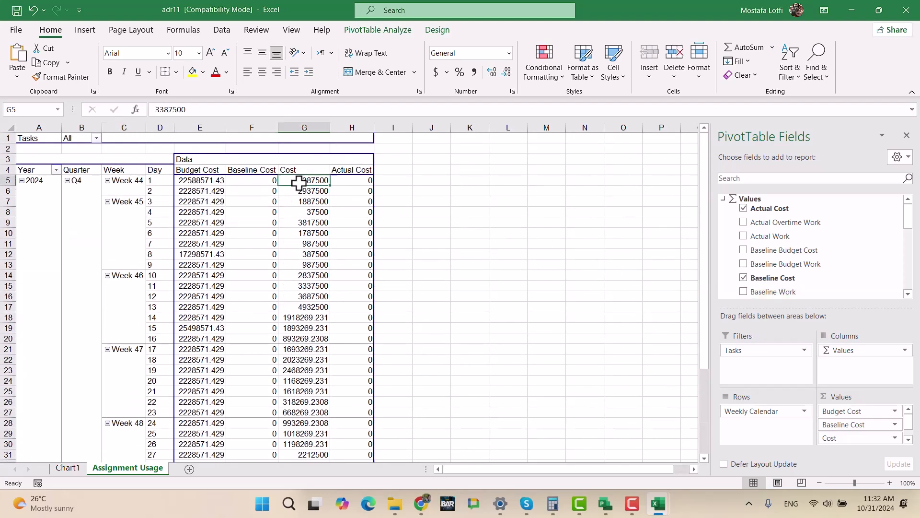
{"action": "left_click", "coordinate": [219, 185]}
{"action": "left_click", "coordinate": [72, 468]}
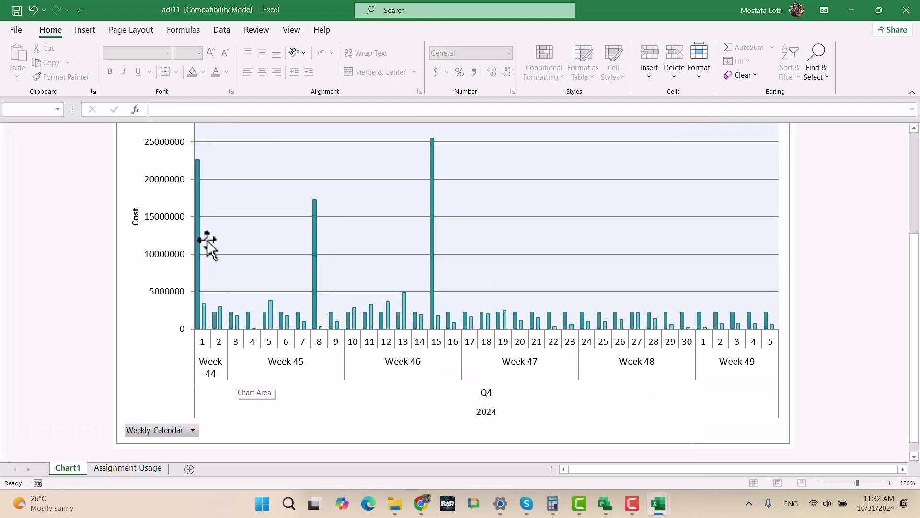
{"action": "scroll", "coordinate": [306, 343], "scroll_direction": "up", "scroll_amount": 5}
{"action": "scroll", "coordinate": [306, 344], "scroll_direction": "down", "scroll_amount": 3}
{"action": "scroll", "coordinate": [304, 344], "scroll_direction": "down", "scroll_amount": 1}
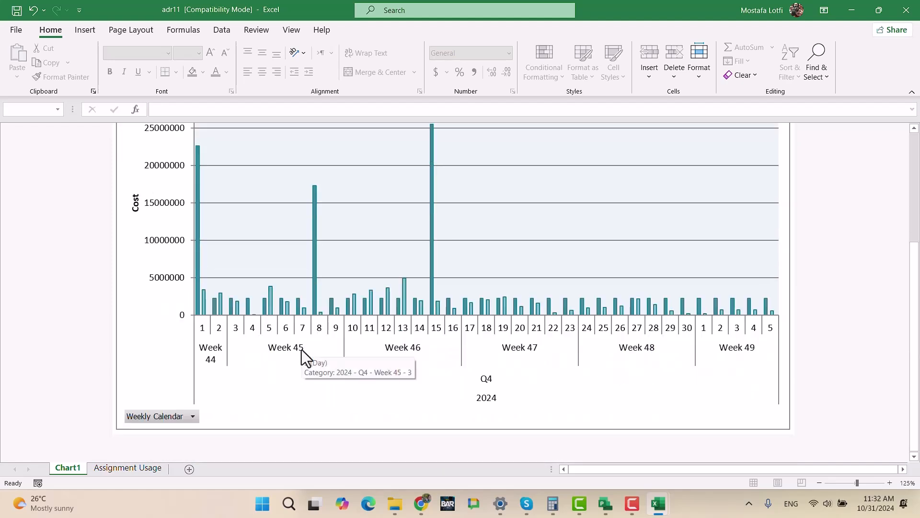
{"action": "scroll", "coordinate": [301, 349], "scroll_direction": "up", "scroll_amount": 4}
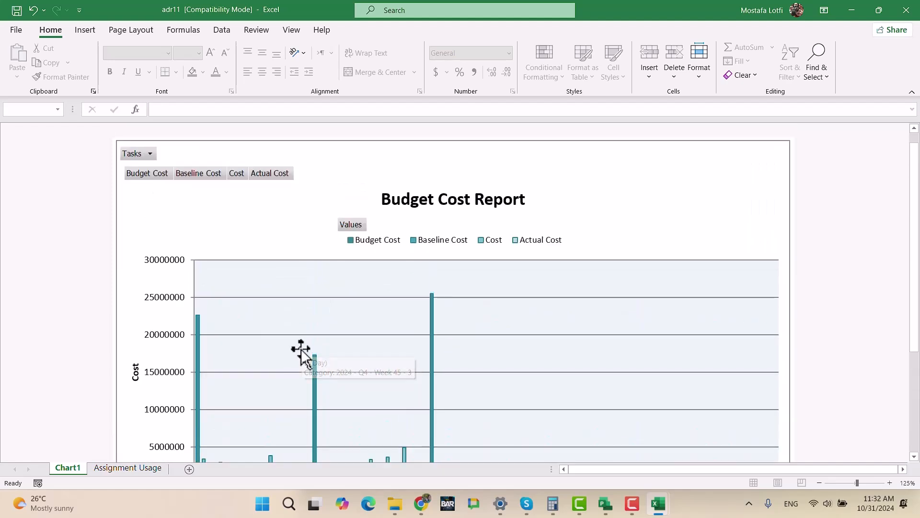
{"action": "left_click", "coordinate": [124, 468]}
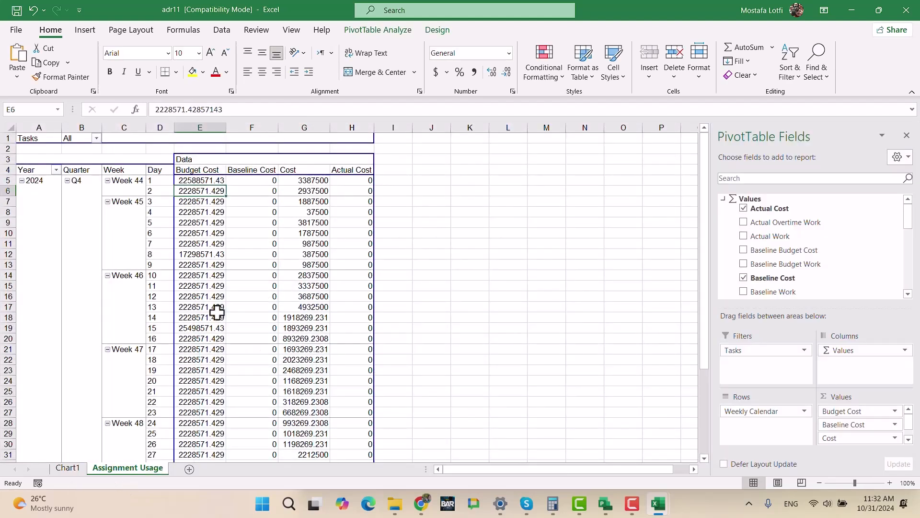
- Check the before and after leveling figures in Book1, and return to the daily chart in adr11
{"action": "mouse_move", "coordinate": [257, 227]}
{"action": "mouse_move", "coordinate": [666, 511]}
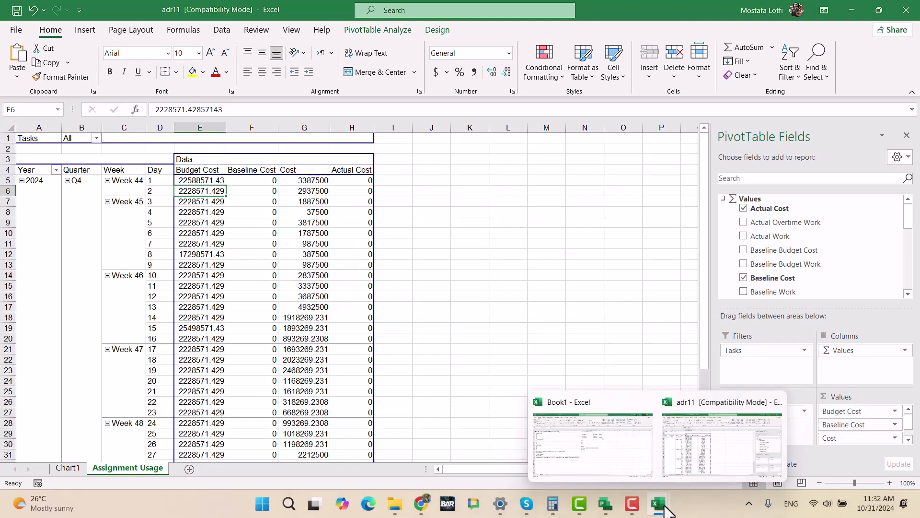
{"action": "left_click", "coordinate": [729, 444]}
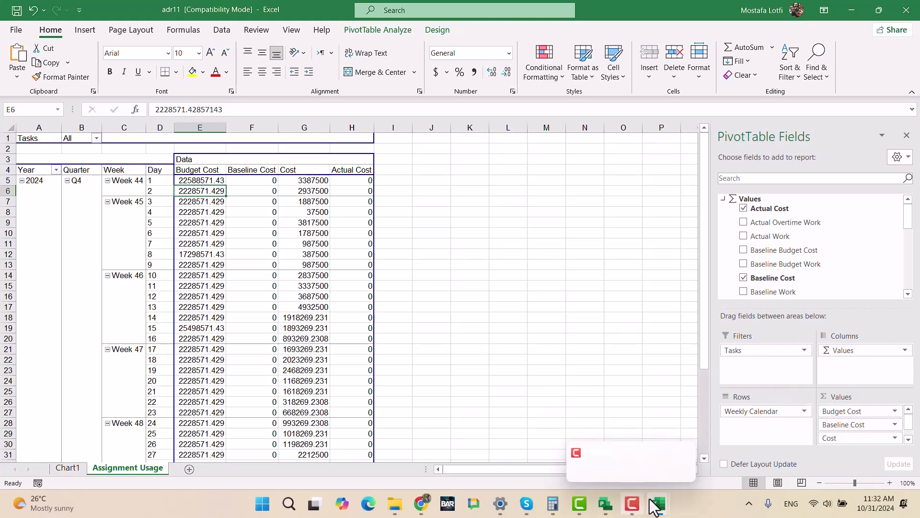
{"action": "mouse_move", "coordinate": [661, 501]}
{"action": "left_click", "coordinate": [592, 428]}
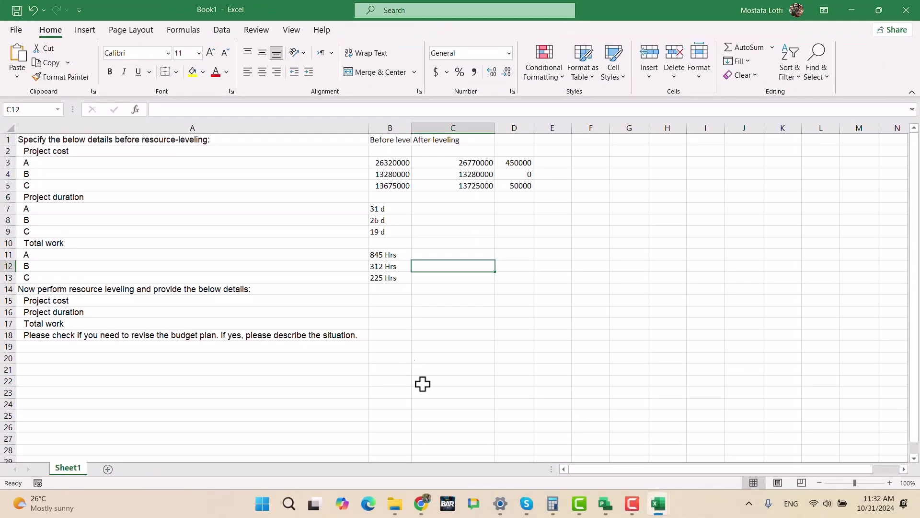
{"action": "left_click", "coordinate": [719, 467]}
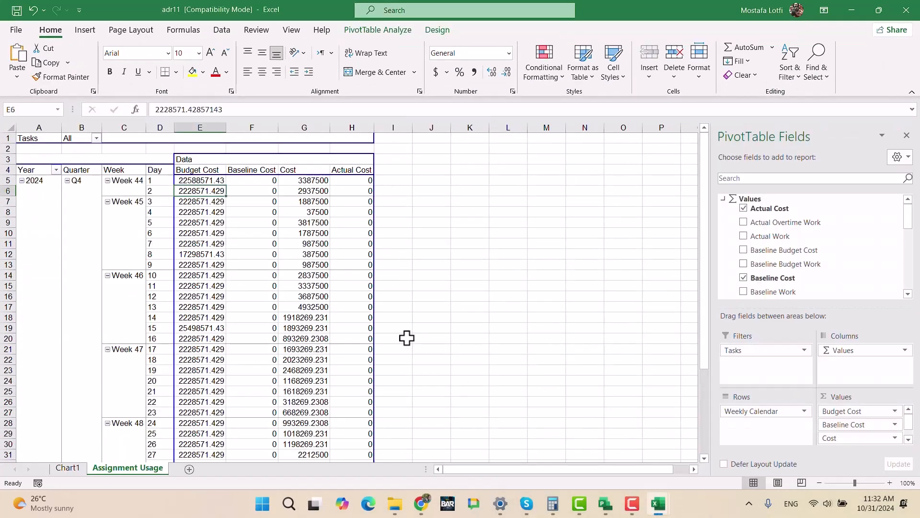
{"action": "left_click", "coordinate": [67, 468]}
{"action": "scroll", "coordinate": [312, 390], "scroll_direction": "down", "scroll_amount": 3}
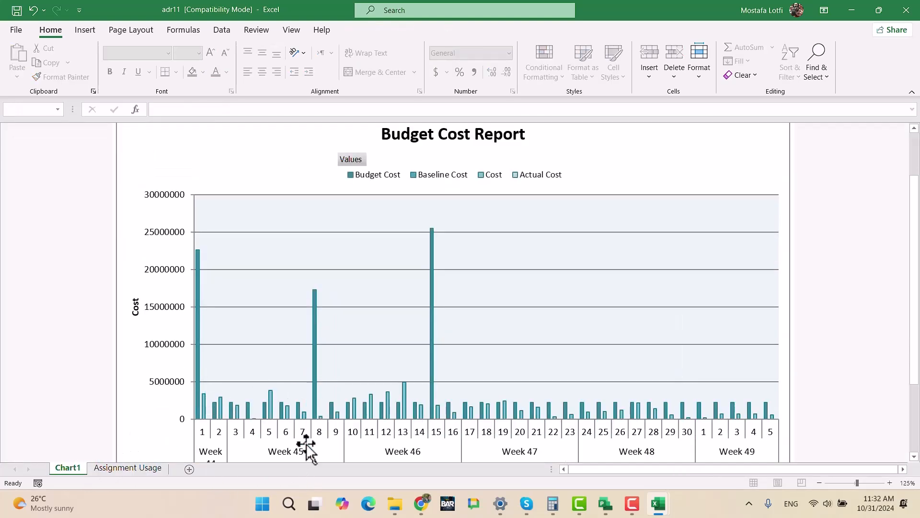
{"action": "mouse_move", "coordinate": [616, 507]}
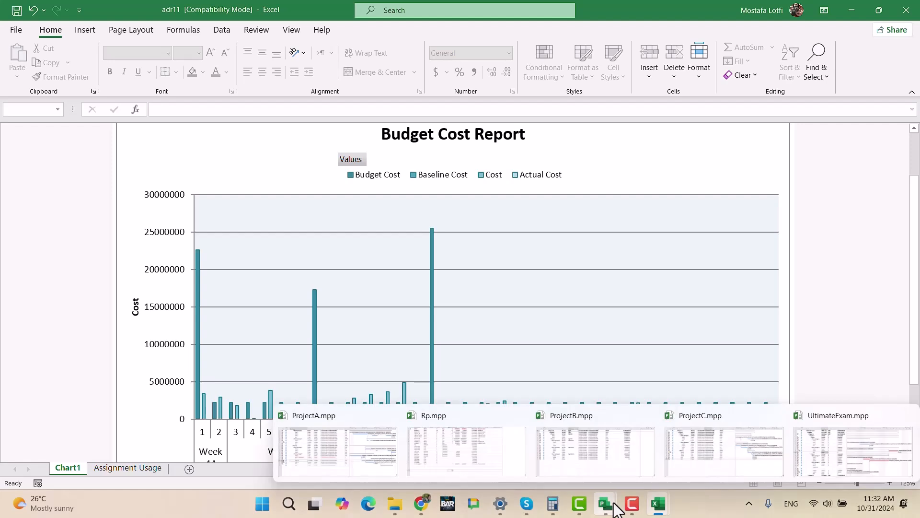
{"action": "mouse_move", "coordinate": [658, 504]}
{"action": "left_click", "coordinate": [720, 464]}
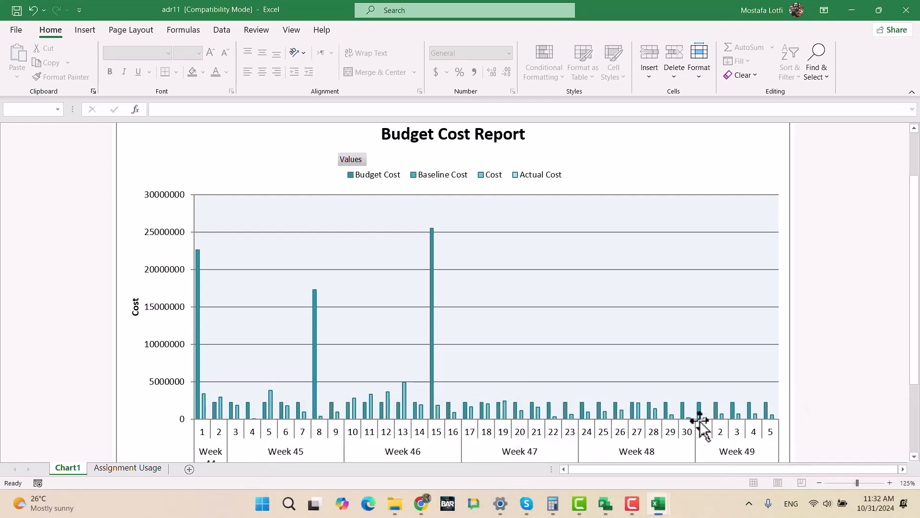
- Replace the Cost field with Cumulative Cost in the Assignment Usage pivot table and view the updated chart
{"action": "left_click", "coordinate": [129, 468]}
{"action": "scroll", "coordinate": [820, 277], "scroll_direction": "down", "scroll_amount": 3}
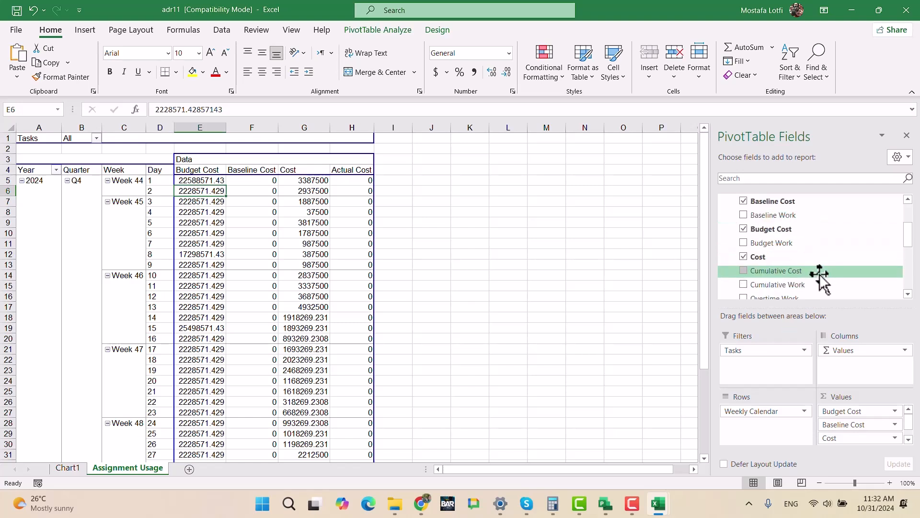
{"action": "left_click", "coordinate": [744, 257]}
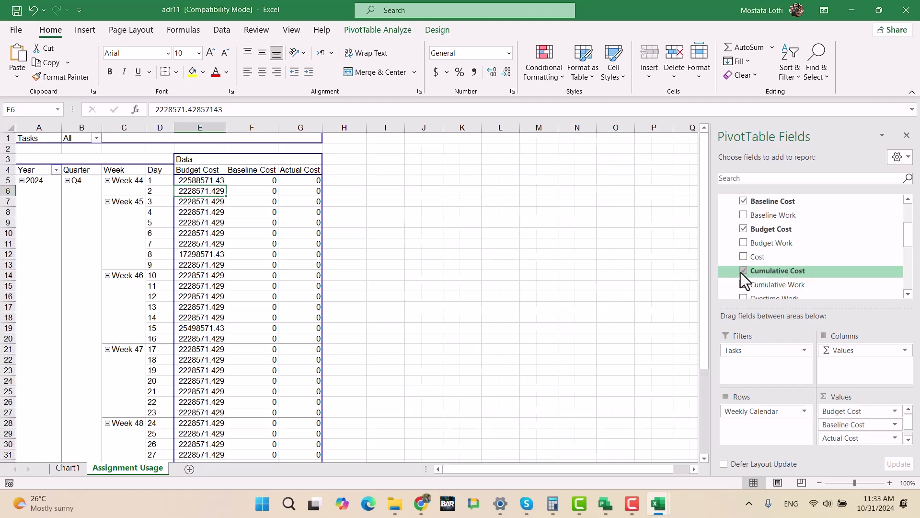
{"action": "left_click", "coordinate": [744, 270]}
{"action": "left_click", "coordinate": [77, 466]}
{"action": "mouse_move", "coordinate": [315, 370]}
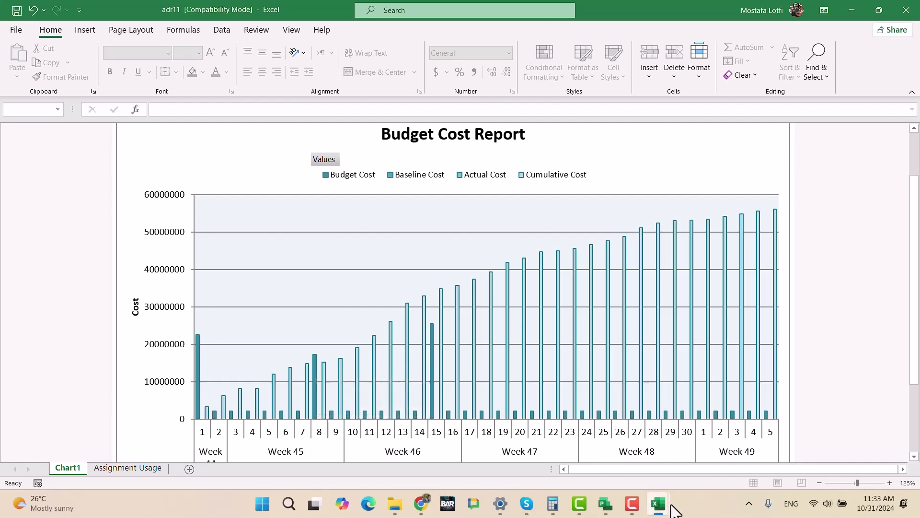
{"action": "mouse_move", "coordinate": [666, 511]}
{"action": "mouse_move", "coordinate": [633, 451]}
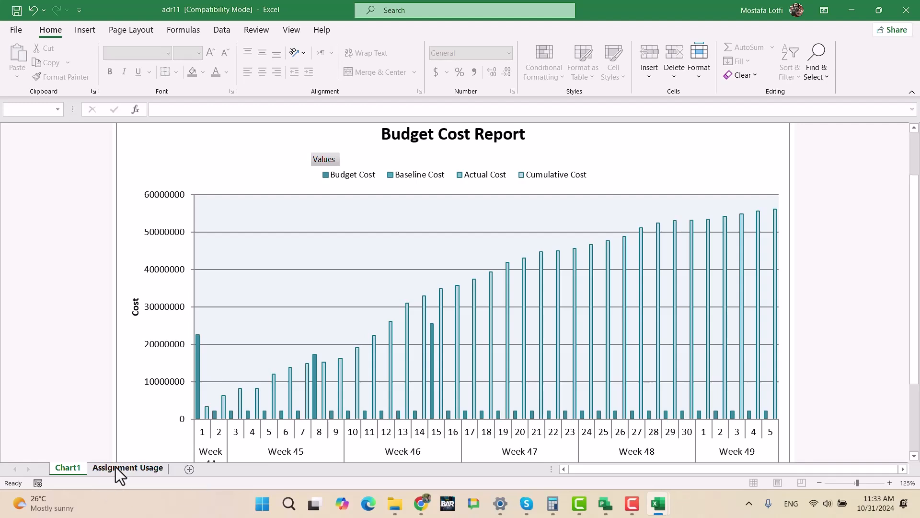
- Look through the pivot table's available fields for other budget cost measures in the Assignment Usage sheet
{"action": "left_click", "coordinate": [119, 468]}
{"action": "scroll", "coordinate": [826, 273], "scroll_direction": "down", "scroll_amount": 2}
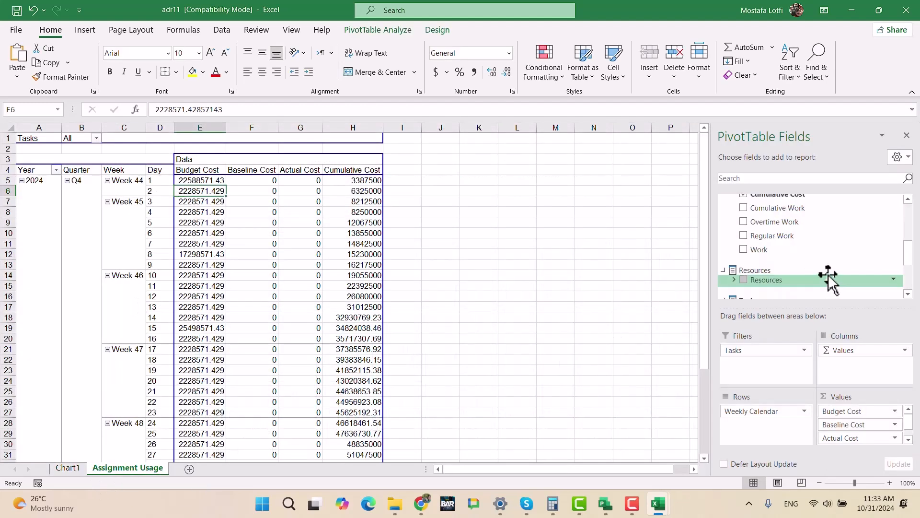
{"action": "left_click", "coordinate": [907, 201]}
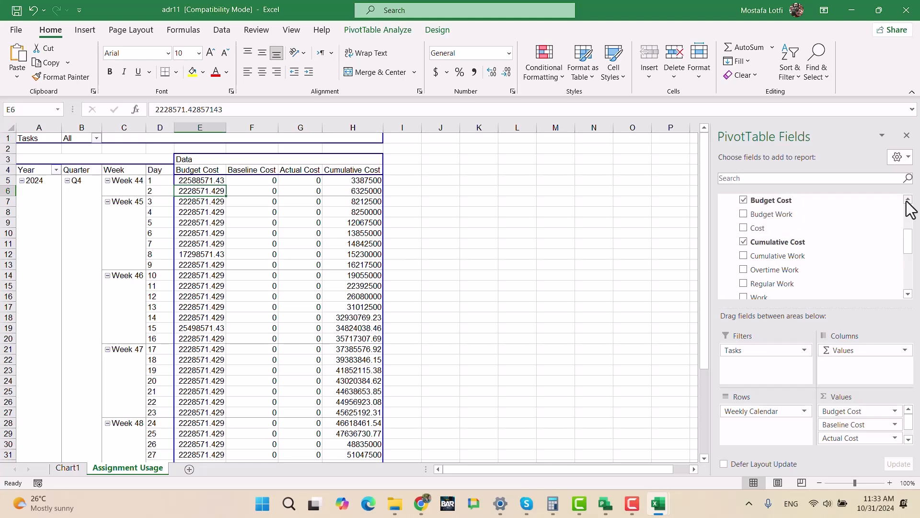
{"action": "left_click", "coordinate": [906, 201]}
{"action": "left_click_drag", "start_coordinate": [773, 219], "coordinate": [818, 234]}
{"action": "scroll", "coordinate": [818, 235], "scroll_direction": "up", "scroll_amount": 2}
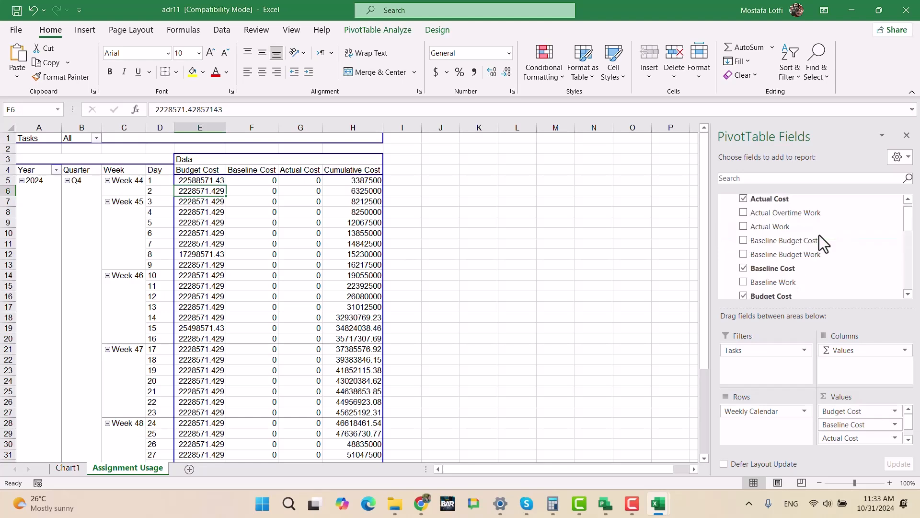
{"action": "scroll", "coordinate": [820, 235], "scroll_direction": "up", "scroll_amount": 1}
{"action": "scroll", "coordinate": [821, 235], "scroll_direction": "down", "scroll_amount": 5}
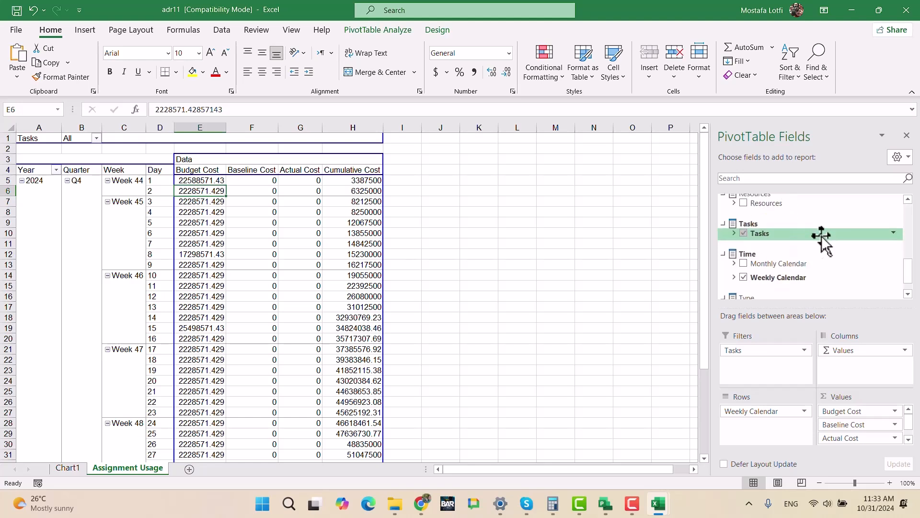
{"action": "scroll", "coordinate": [822, 235], "scroll_direction": "down", "scroll_amount": 2}
{"action": "left_click", "coordinate": [440, 326]}
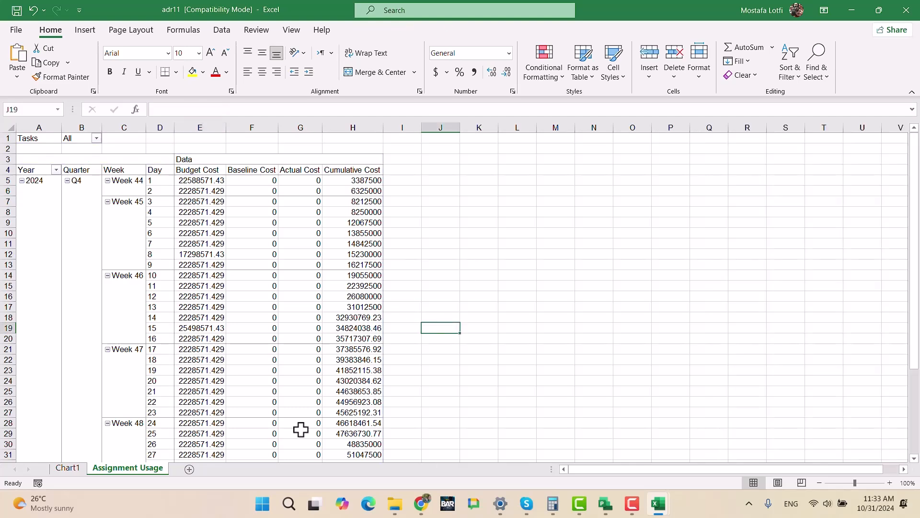
- Examine the Budget Cost bars against the Cumulative Cost bars in the chart, including Week 46, day 15
{"action": "left_click", "coordinate": [71, 467]}
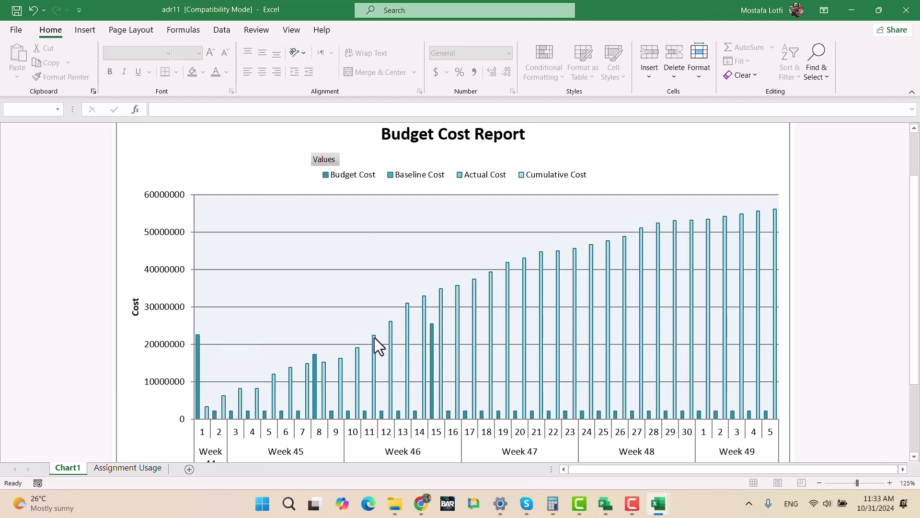
{"action": "mouse_move", "coordinate": [374, 338]}
{"action": "mouse_move", "coordinate": [433, 332]}
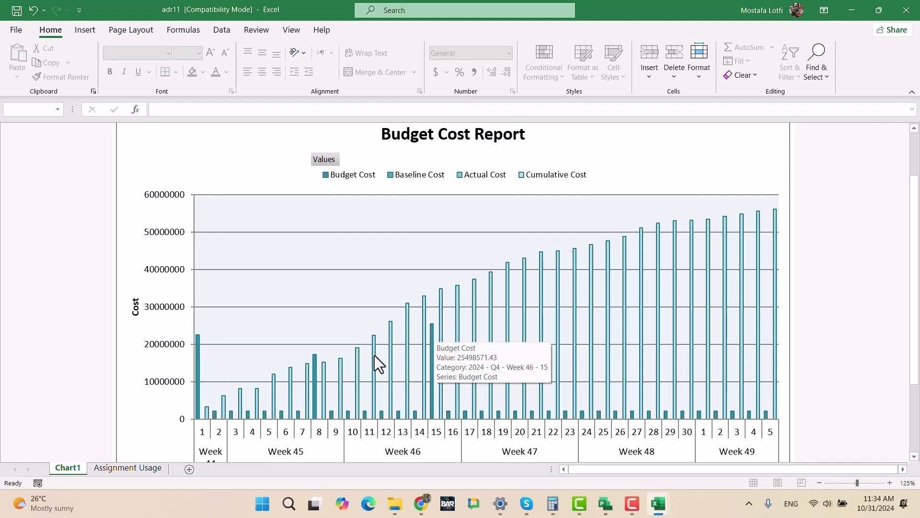
- Compare the daily Budget Cost and Cumulative Cost bars in Chart1 with the figures in the Assignment Usage sheet
{"action": "mouse_move", "coordinate": [214, 416]}
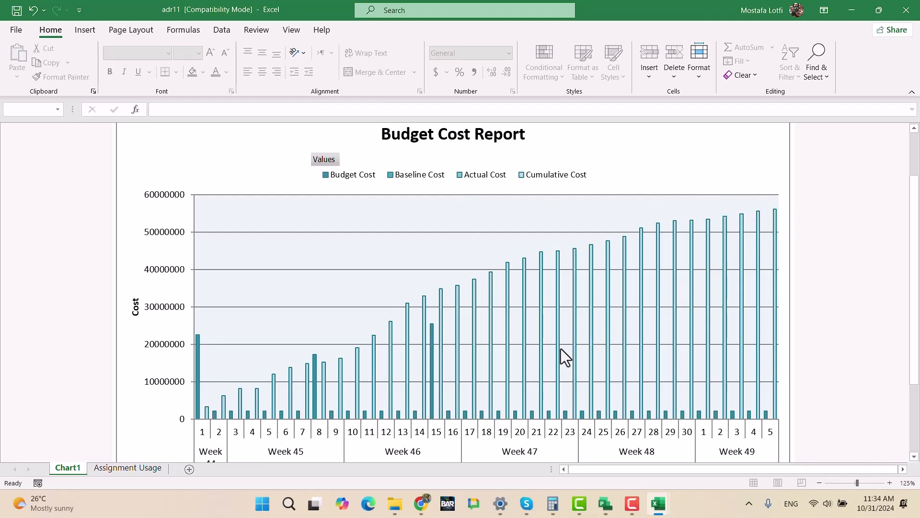
{"action": "mouse_move", "coordinate": [561, 349]}
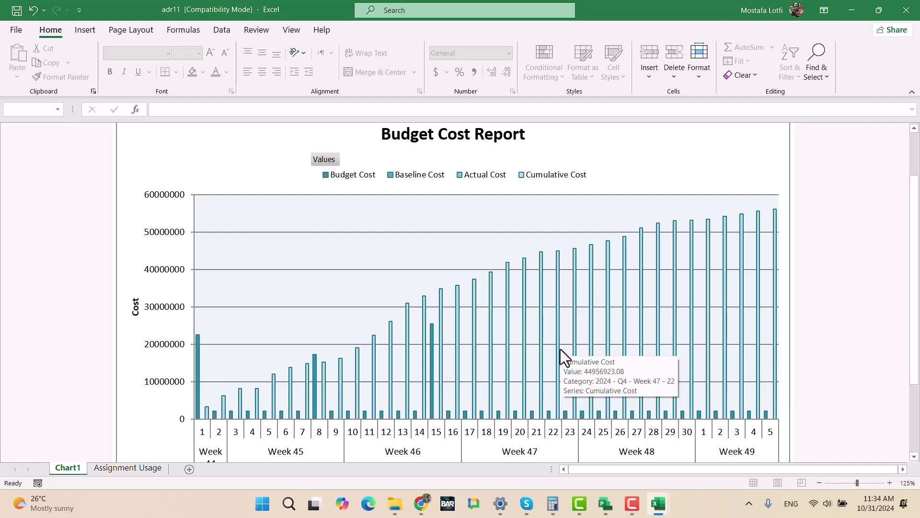
{"action": "mouse_move", "coordinate": [459, 352]}
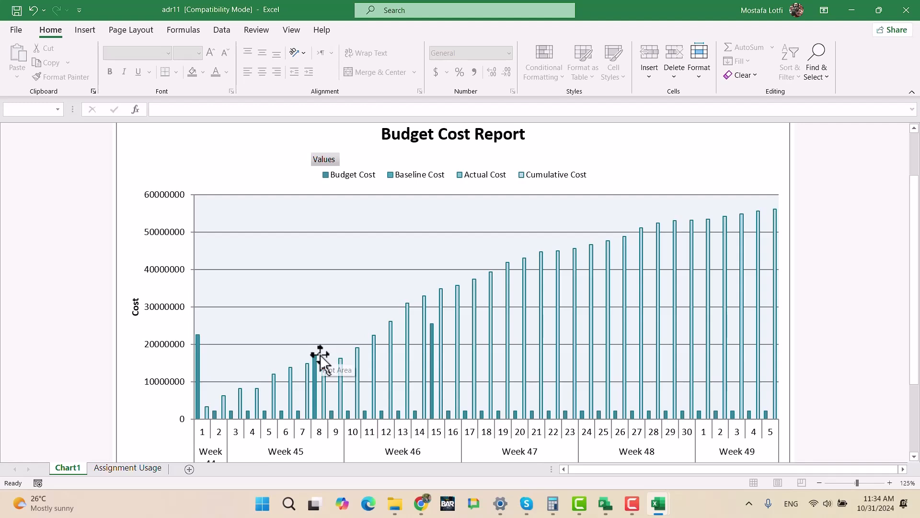
{"action": "left_click", "coordinate": [128, 467]}
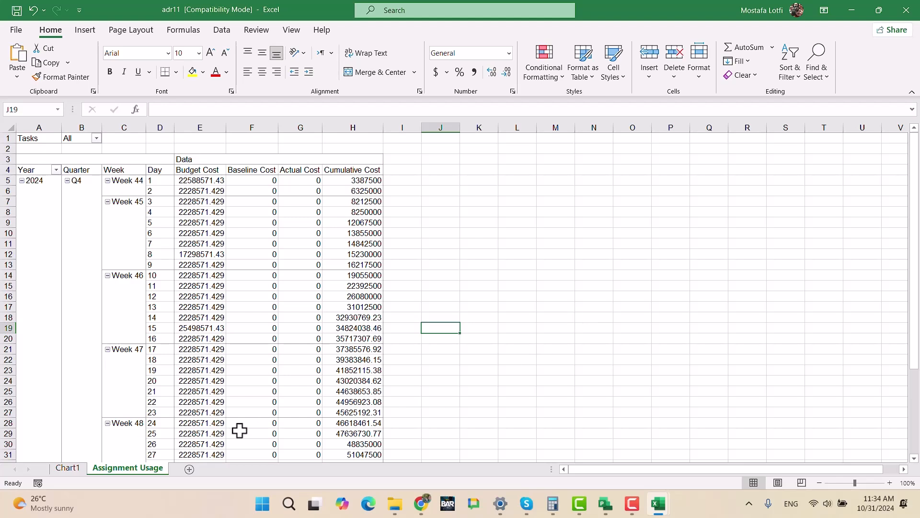
{"action": "left_click", "coordinate": [77, 472]}
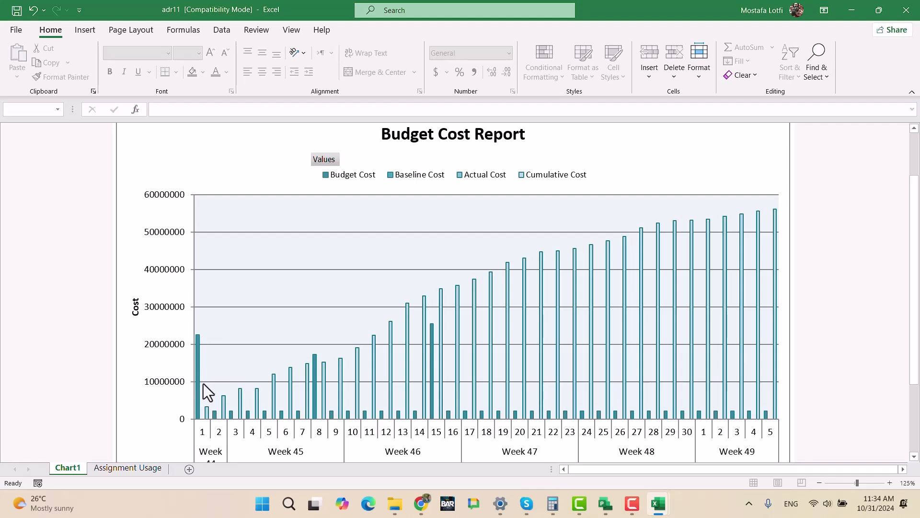
- Remove the Actual Cost and Baseline Cost fields from the Assignment Usage pivot table, keeping Budget Cost and Cumulative Cost
{"action": "mouse_move", "coordinate": [198, 384]}
{"action": "mouse_move", "coordinate": [271, 386]}
{"action": "left_click", "coordinate": [142, 471]}
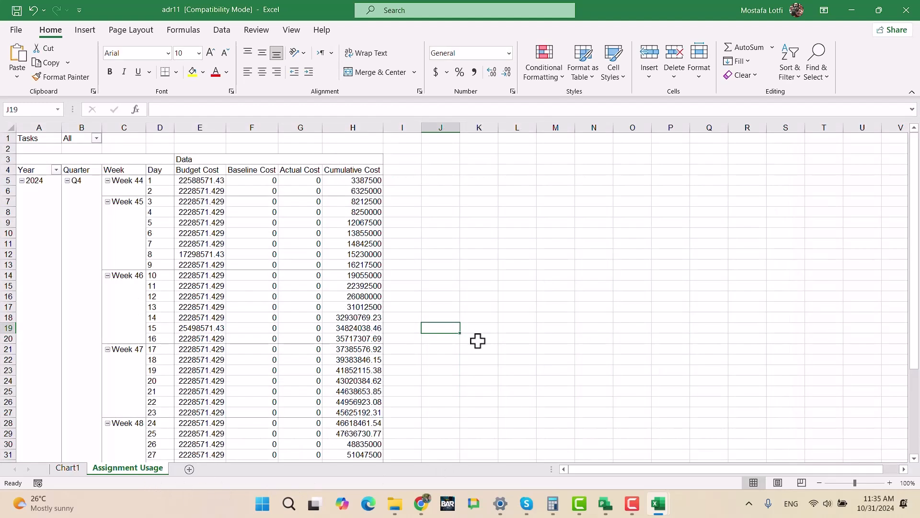
{"action": "left_click", "coordinate": [314, 351]}
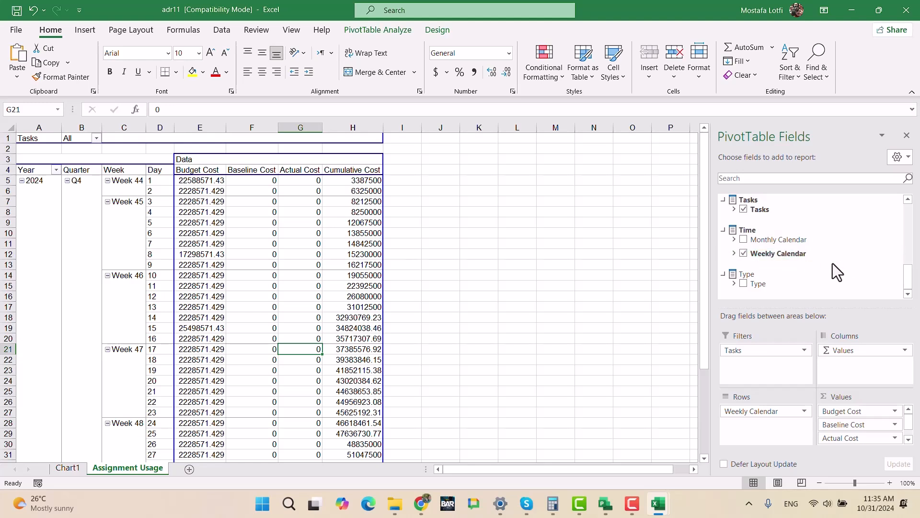
{"action": "scroll", "coordinate": [844, 267], "scroll_direction": "up", "scroll_amount": 2}
{"action": "scroll", "coordinate": [844, 267], "scroll_direction": "up", "scroll_amount": 5}
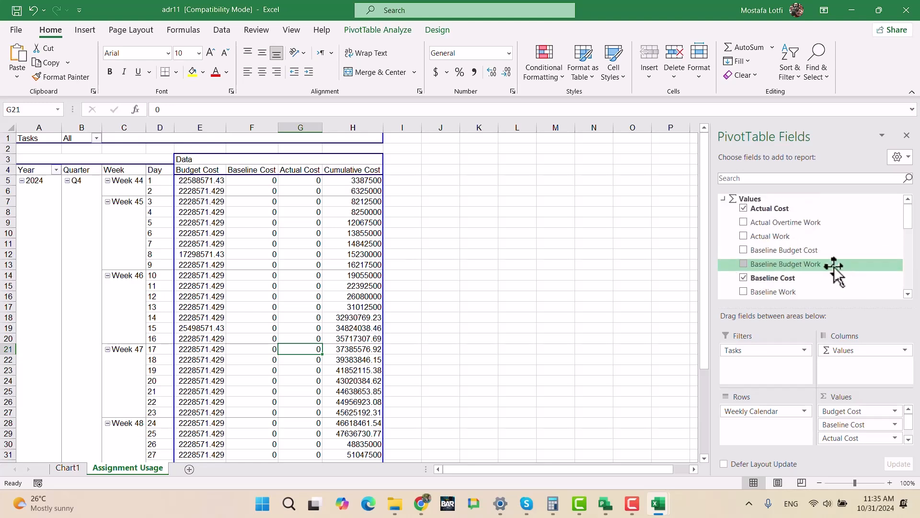
{"action": "left_click", "coordinate": [744, 209]}
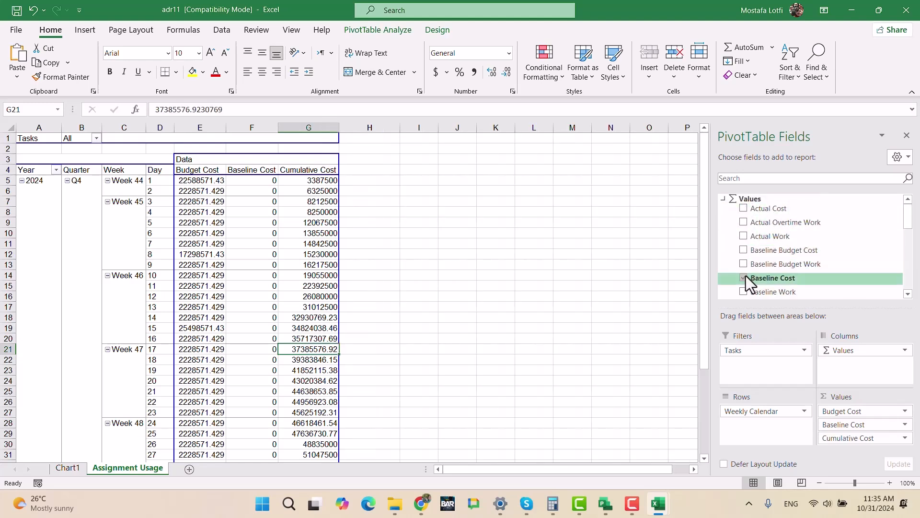
{"action": "left_click", "coordinate": [744, 209]}
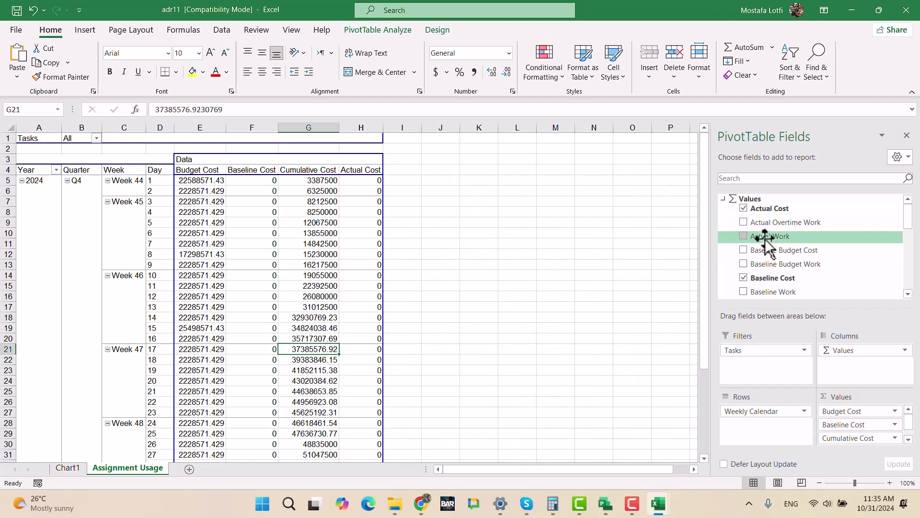
{"action": "left_click", "coordinate": [743, 278]}
{"action": "scroll", "coordinate": [786, 269], "scroll_direction": "down", "scroll_amount": 5}
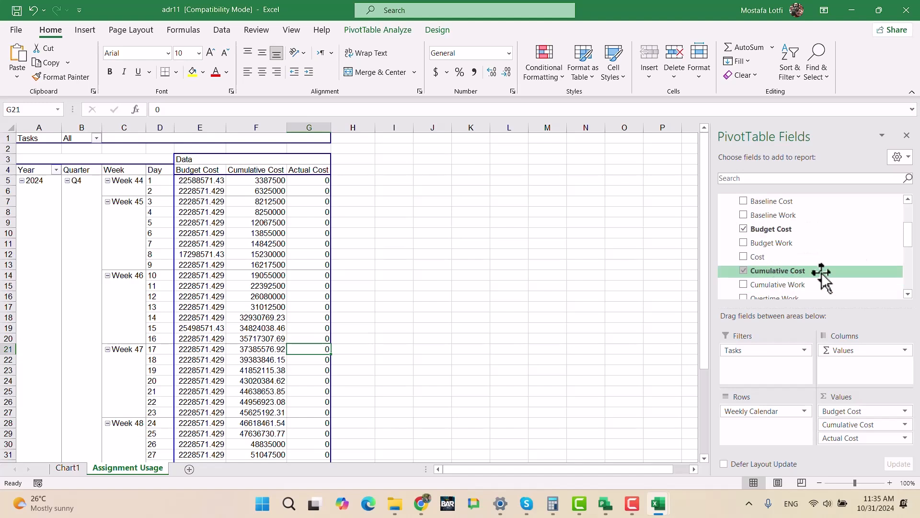
{"action": "scroll", "coordinate": [786, 254], "scroll_direction": "up", "scroll_amount": 5}
{"action": "left_click", "coordinate": [744, 208]}
{"action": "scroll", "coordinate": [788, 269], "scroll_direction": "down", "scroll_amount": 5}
{"action": "scroll", "coordinate": [788, 270], "scroll_direction": "up", "scroll_amount": 2}
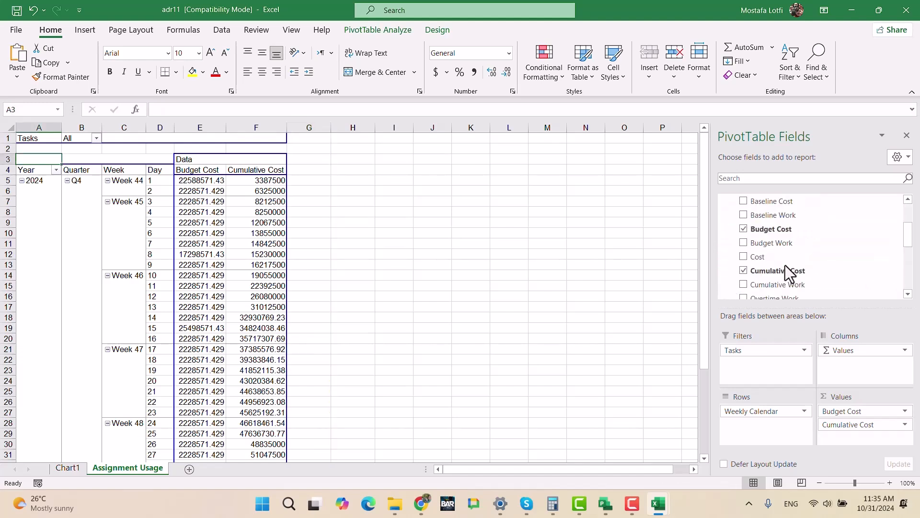
- Remove Budget Cost from the pivot table, view the chart with Cumulative Cost alone, and return to the Assignment Usage sheet
{"action": "left_click", "coordinate": [743, 229]}
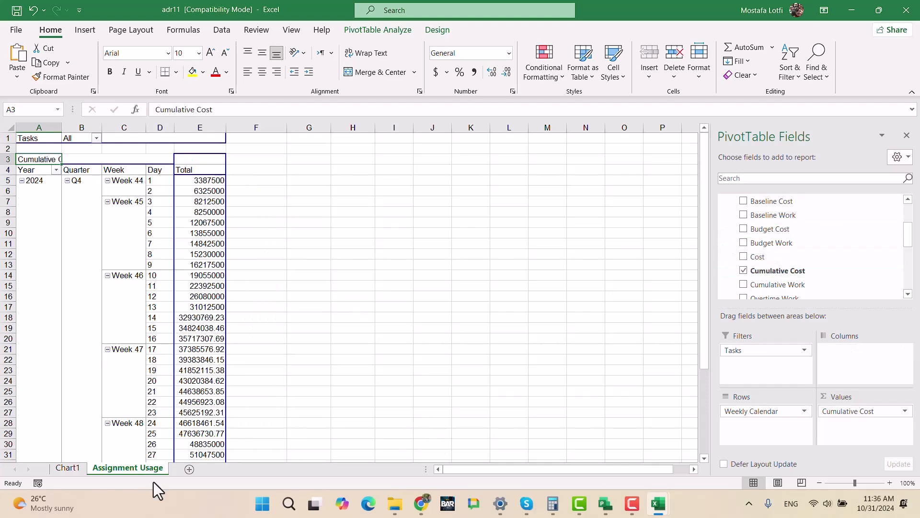
{"action": "left_click", "coordinate": [67, 468]}
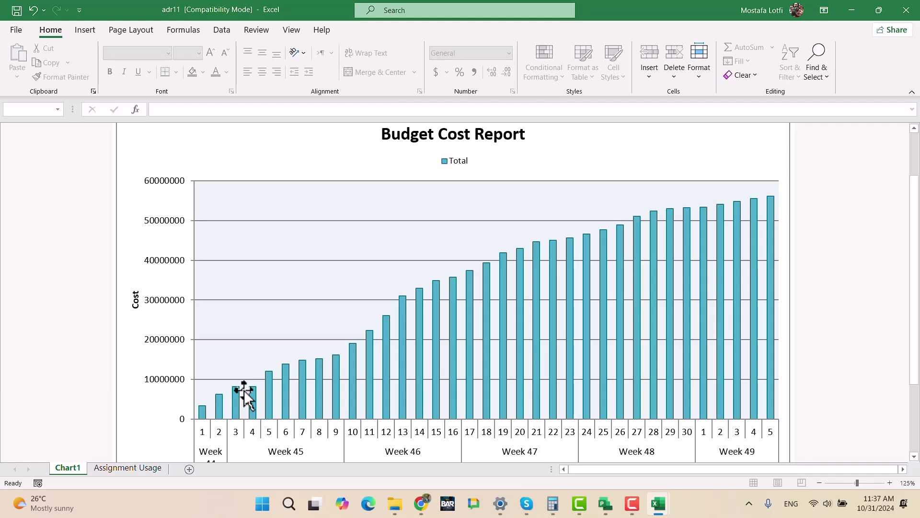
{"action": "left_click", "coordinate": [109, 471]}
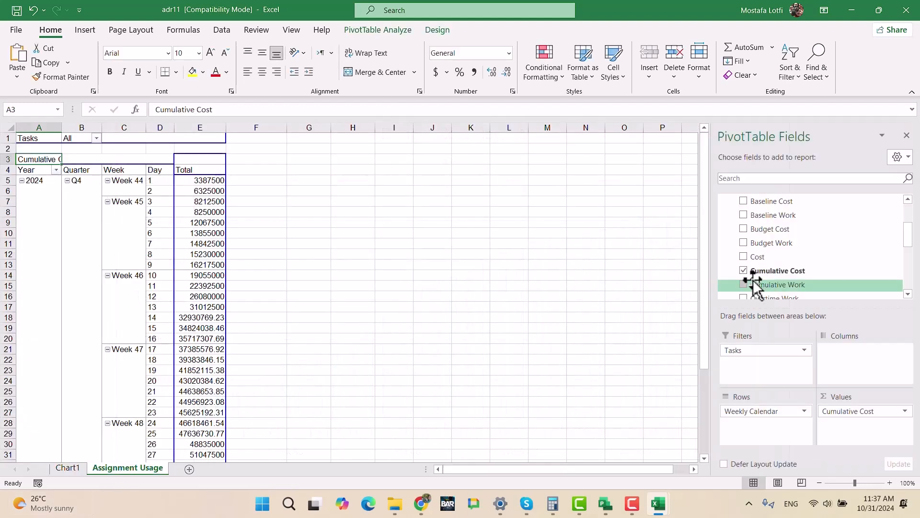
- Try adding Budget Work to the pivot table's values and take it out again
{"action": "scroll", "coordinate": [776, 280], "scroll_direction": "down", "scroll_amount": 2}
{"action": "scroll", "coordinate": [779, 276], "scroll_direction": "up", "scroll_amount": 2}
{"action": "scroll", "coordinate": [778, 272], "scroll_direction": "down", "scroll_amount": 2}
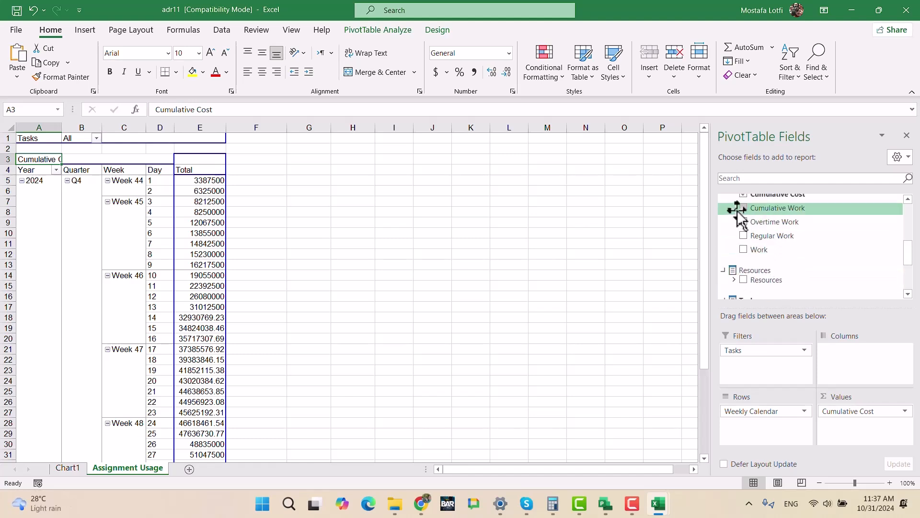
{"action": "scroll", "coordinate": [746, 229], "scroll_direction": "up", "scroll_amount": 2}
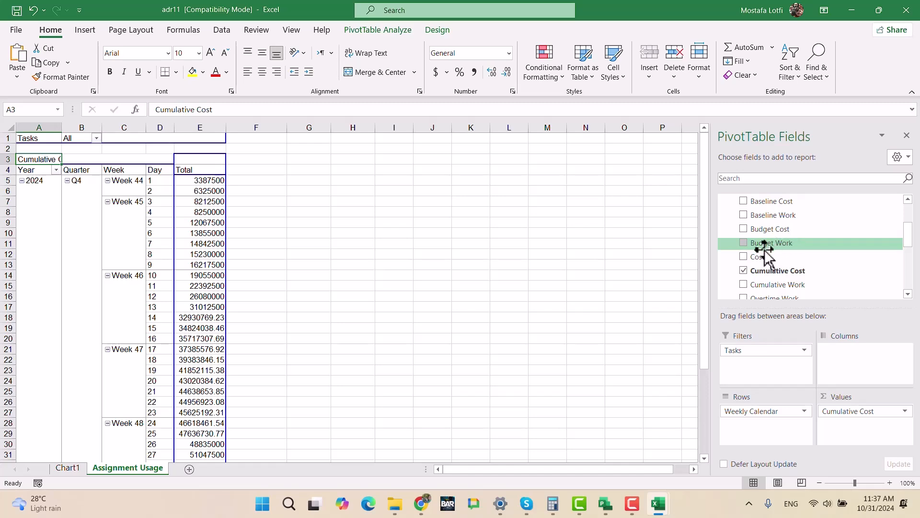
{"action": "left_click", "coordinate": [743, 243]}
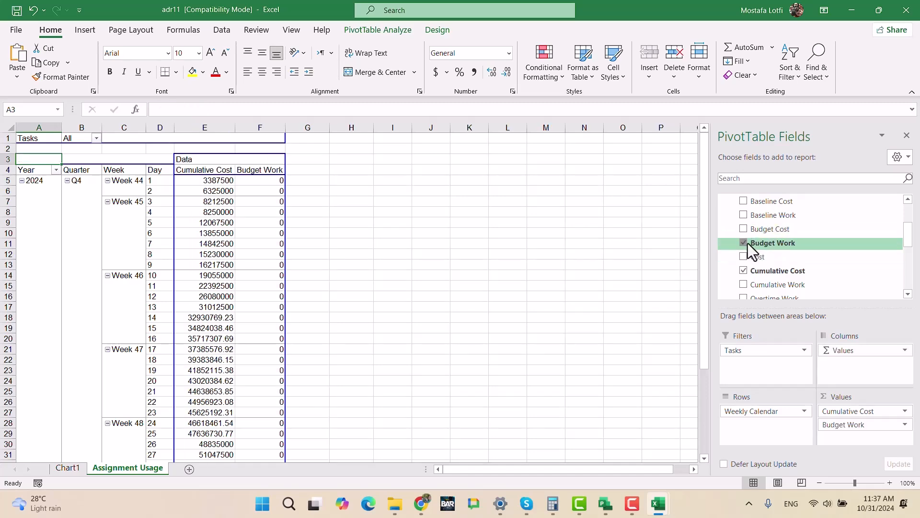
{"action": "left_click", "coordinate": [743, 242]}
- Add Budget Cost back to the pivot table alongside Cumulative Cost and view the updated chart
{"action": "left_click", "coordinate": [743, 229]}
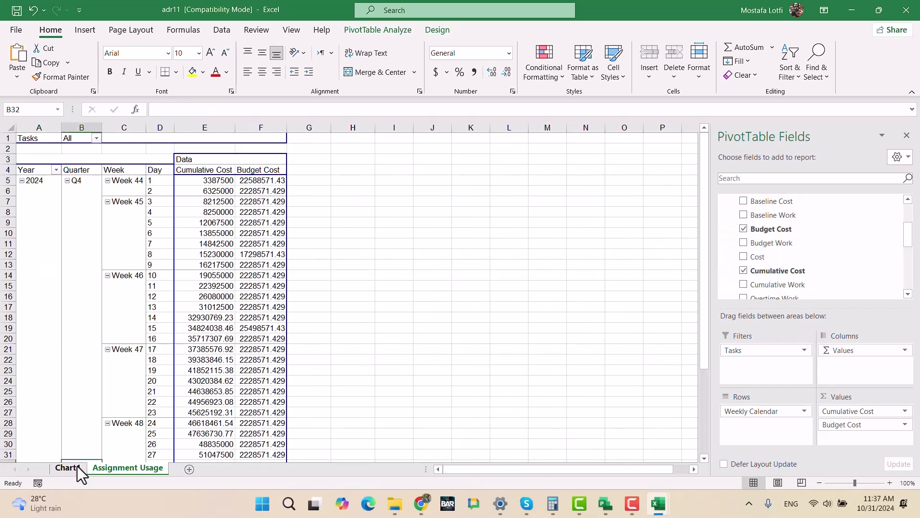
{"action": "left_click", "coordinate": [77, 467]}
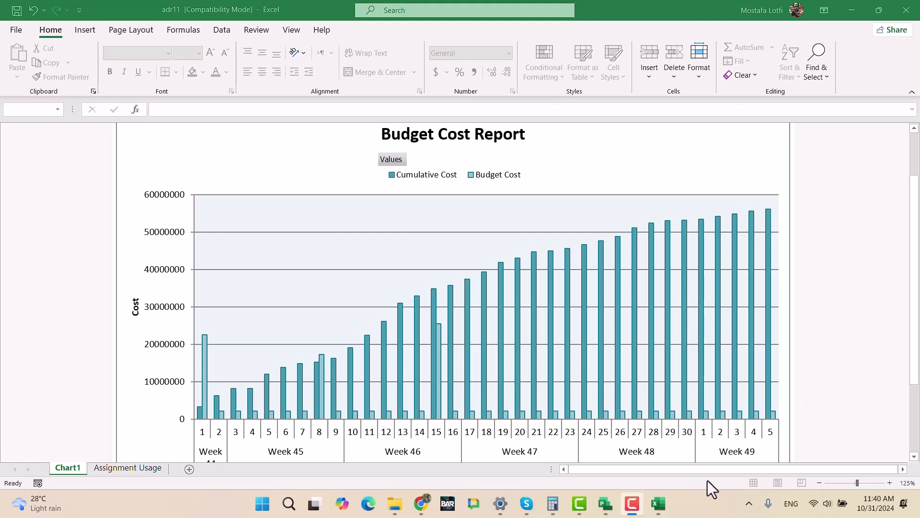
- Switch to the Project Management Proficiency test document in Chrome and highlight the whole Reports section
{"action": "left_click", "coordinate": [415, 508]}
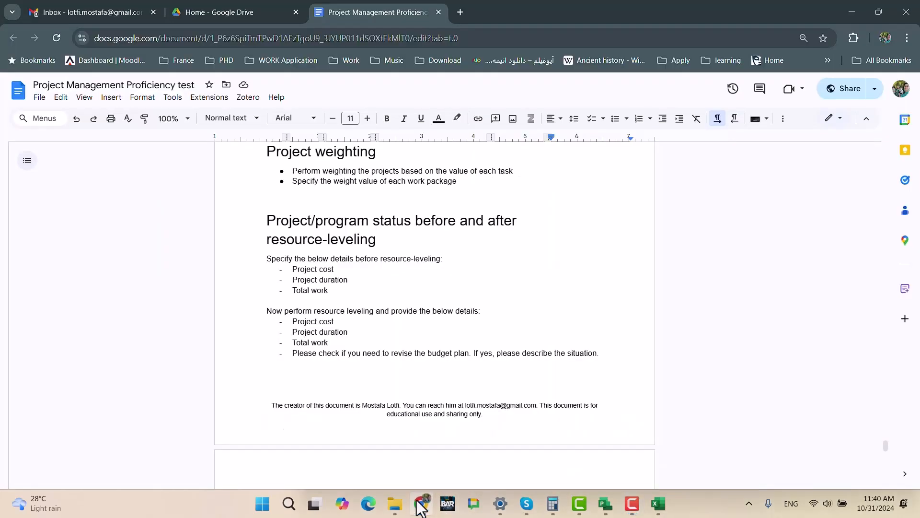
{"action": "scroll", "coordinate": [360, 338], "scroll_direction": "down", "scroll_amount": 5}
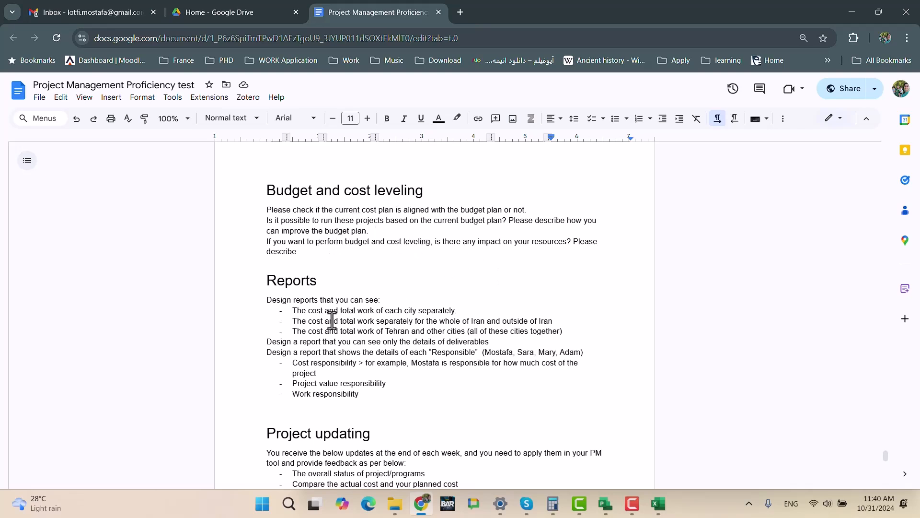
{"action": "left_click_drag", "start_coordinate": [266, 281], "coordinate": [435, 400]}
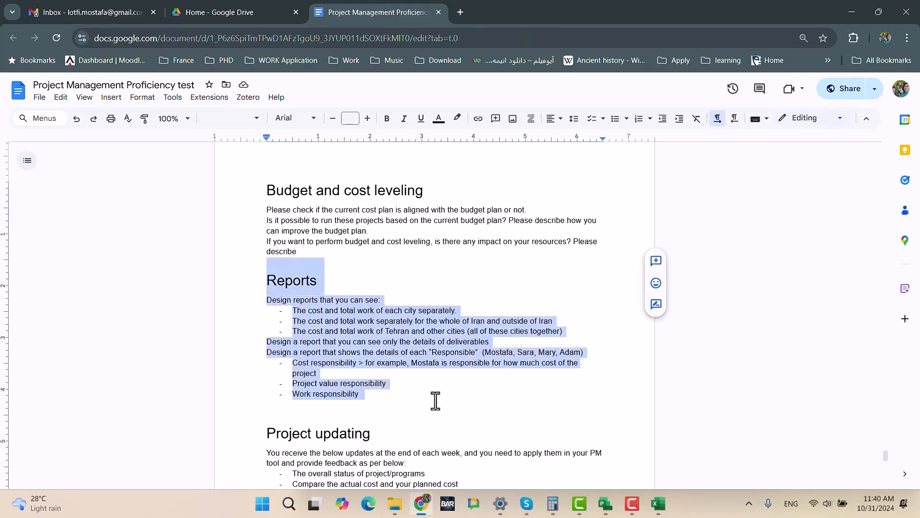
- Look through the Project updating and Week 1 report sections, and return to the Budget and cost leveling section
{"action": "scroll", "coordinate": [427, 383], "scroll_direction": "down", "scroll_amount": 6}
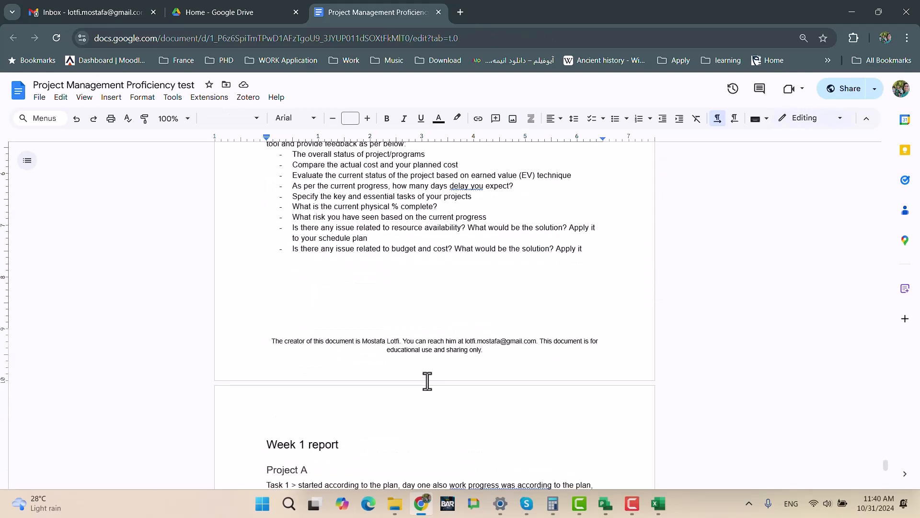
{"action": "scroll", "coordinate": [427, 381], "scroll_direction": "up", "scroll_amount": 3}
{"action": "scroll", "coordinate": [446, 391], "scroll_direction": "down", "scroll_amount": 7}
{"action": "scroll", "coordinate": [446, 390], "scroll_direction": "down", "scroll_amount": 7}
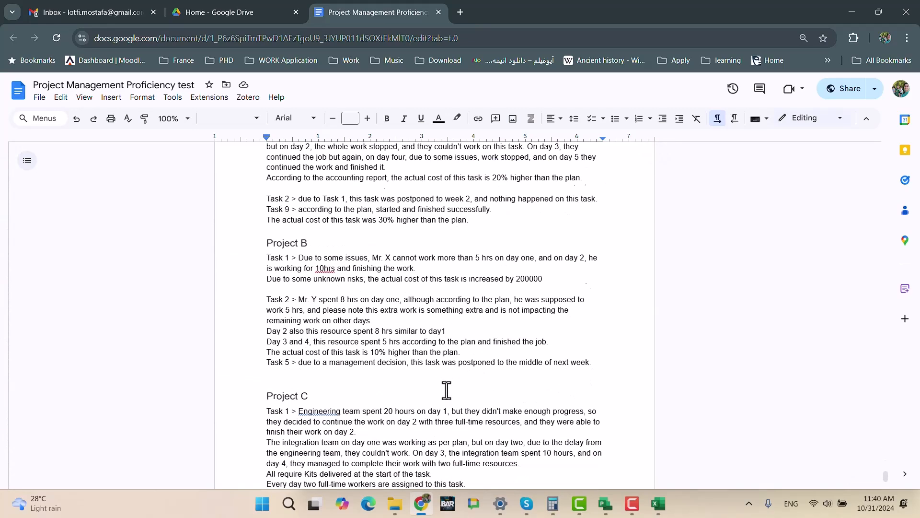
{"action": "scroll", "coordinate": [447, 390], "scroll_direction": "up", "scroll_amount": 12}
{"action": "scroll", "coordinate": [446, 389], "scroll_direction": "up", "scroll_amount": 8}
{"action": "scroll", "coordinate": [446, 388], "scroll_direction": "down", "scroll_amount": 3}
{"action": "scroll", "coordinate": [447, 387], "scroll_direction": "up", "scroll_amount": 6}
{"action": "scroll", "coordinate": [436, 406], "scroll_direction": "down", "scroll_amount": 3}
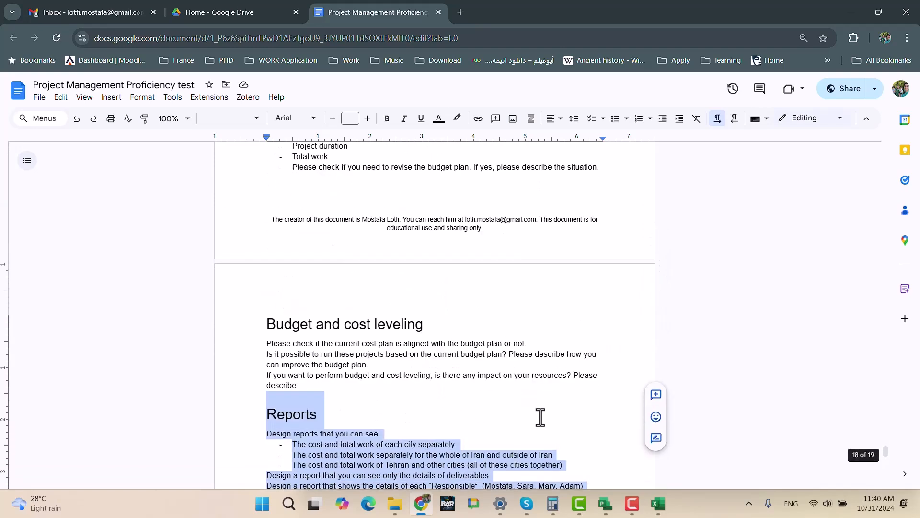